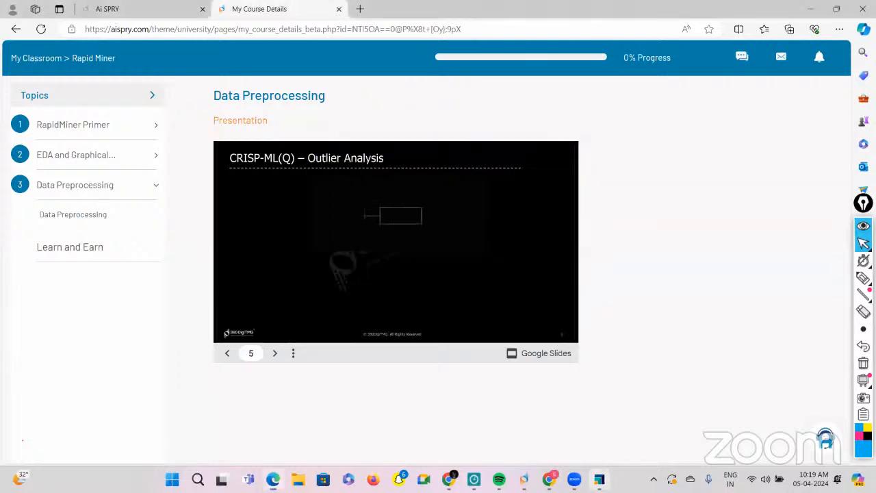
Step: Switch to RapidMiner Studio and start a new blank process
left_click(599, 479)
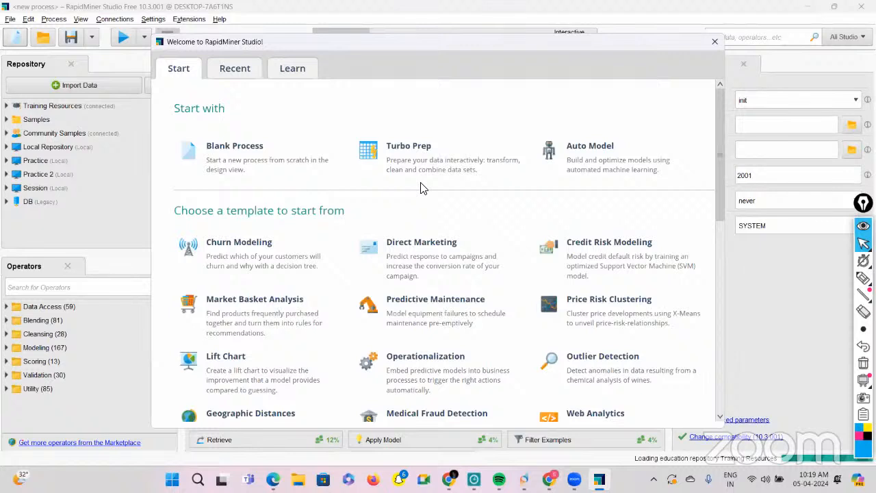
left_click(231, 165)
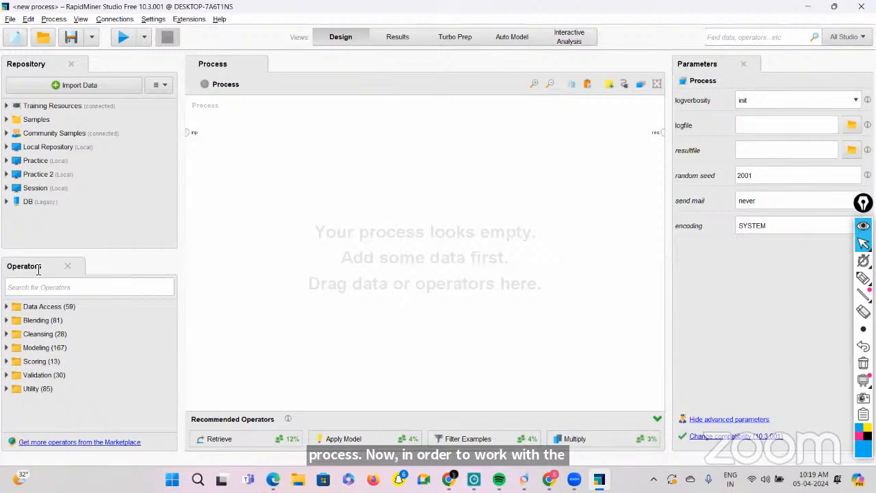
Step: Search the operators for "numer" and look through the type-conversion operators
left_click(32, 293)
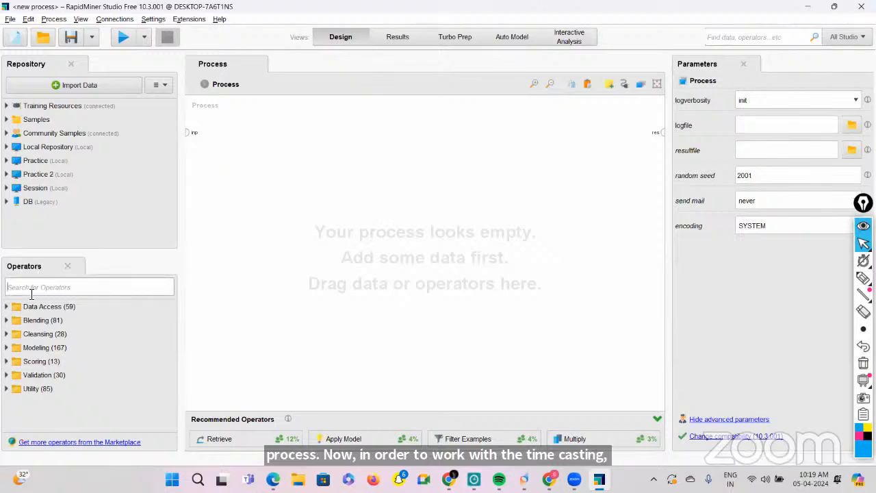
type("numer")
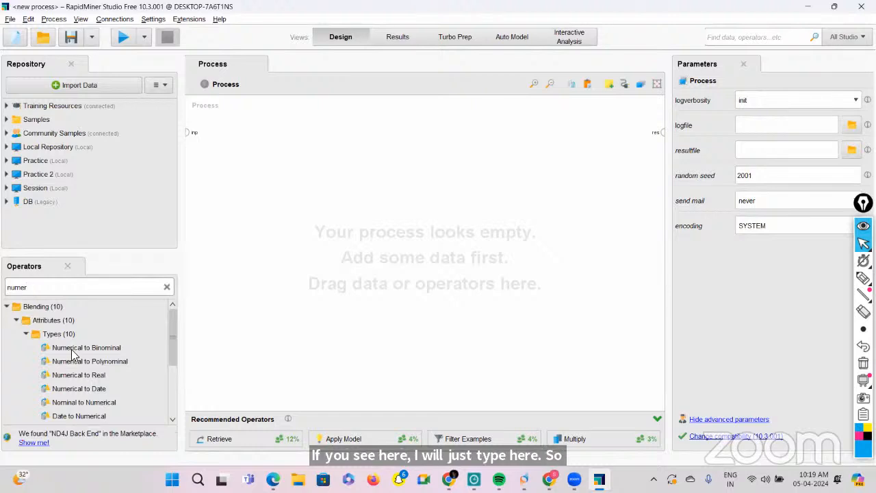
left_click_drag(73, 356, 59, 350)
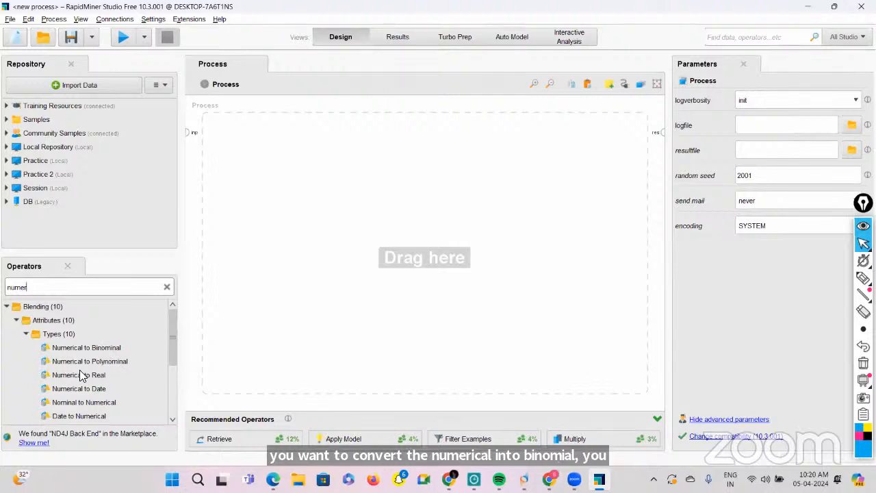
scroll(79, 375, "down", 2)
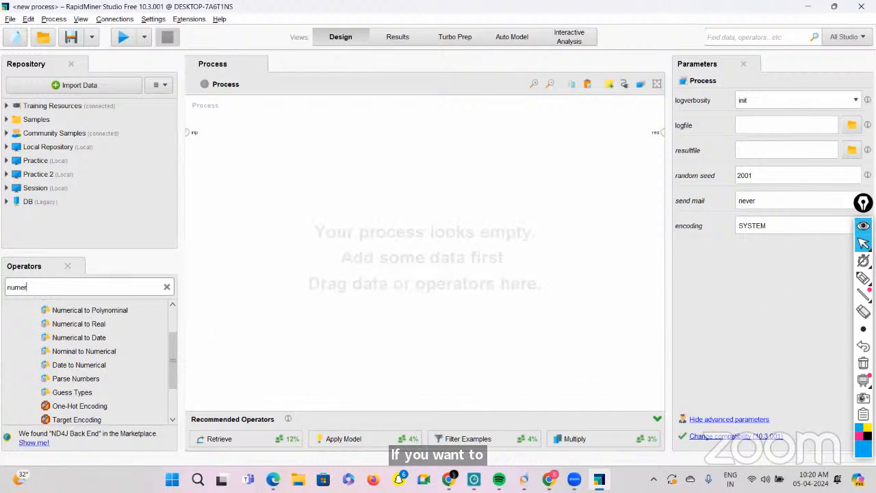
Step: Circle the type-conversion operators with the blue annotation pen, clear the drawing and return to the normal cursor
left_click(863, 278)
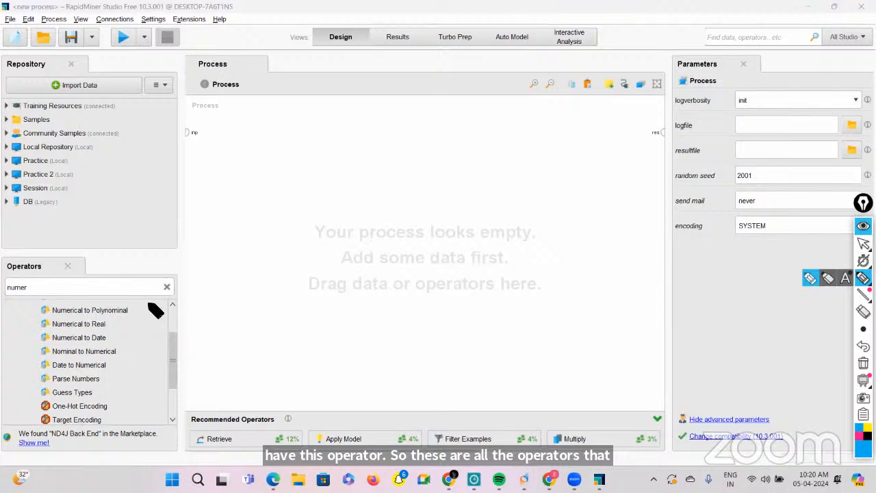
mouse_move(156, 310)
left_mouse_down()
mouse_move(103, 293)
mouse_move(33, 312)
mouse_move(31, 385)
mouse_move(69, 409)
mouse_move(130, 391)
mouse_move(160, 323)
left_mouse_up()
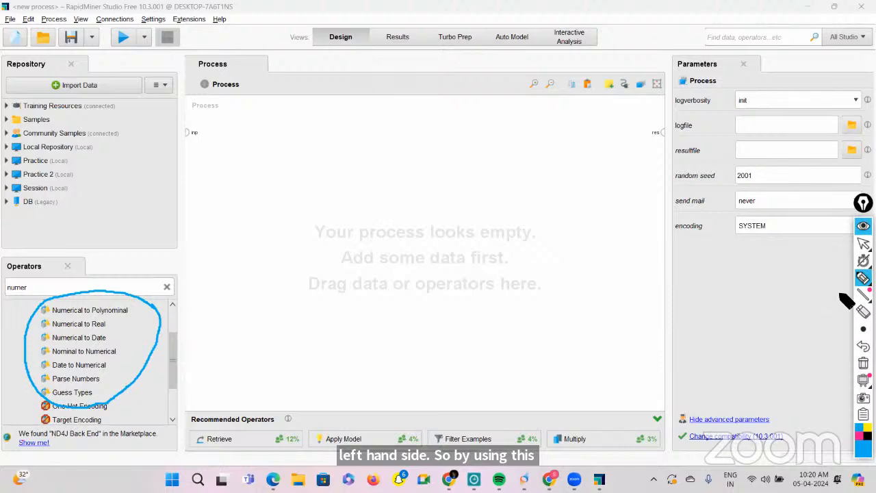
left_click(861, 365)
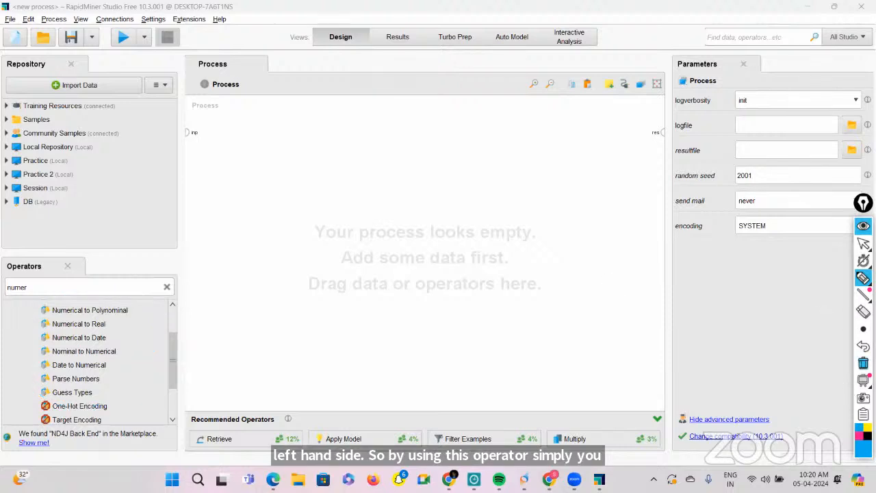
mouse_move(859, 249)
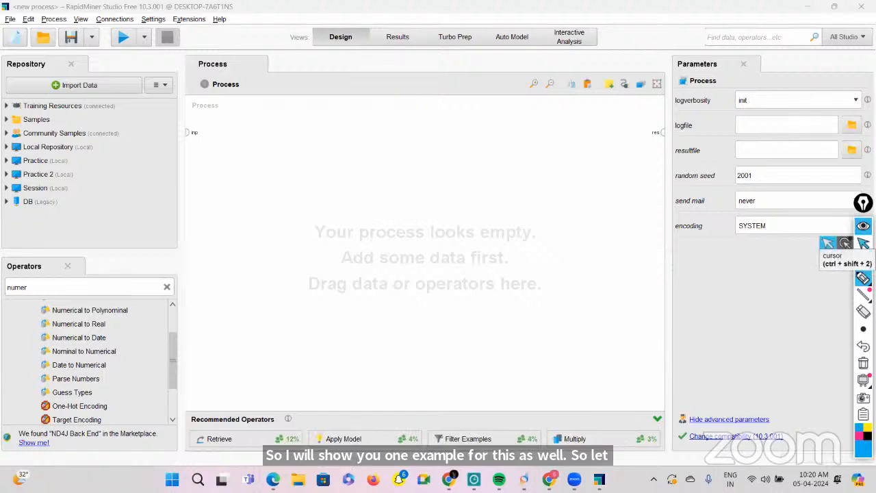
left_click(860, 246)
Step: Add the Sample - Superstore data set from the Session repository's Data folder to the process
left_click_drag(104, 334, 102, 333)
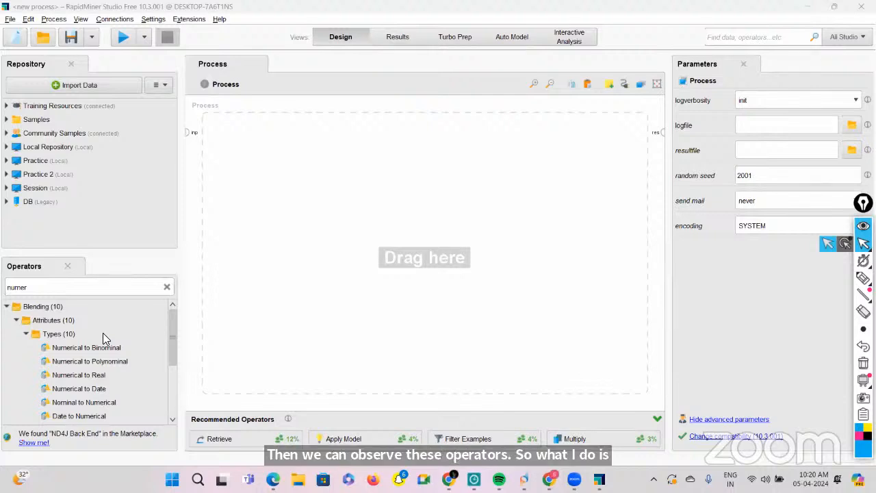
left_click_drag(103, 332, 84, 203)
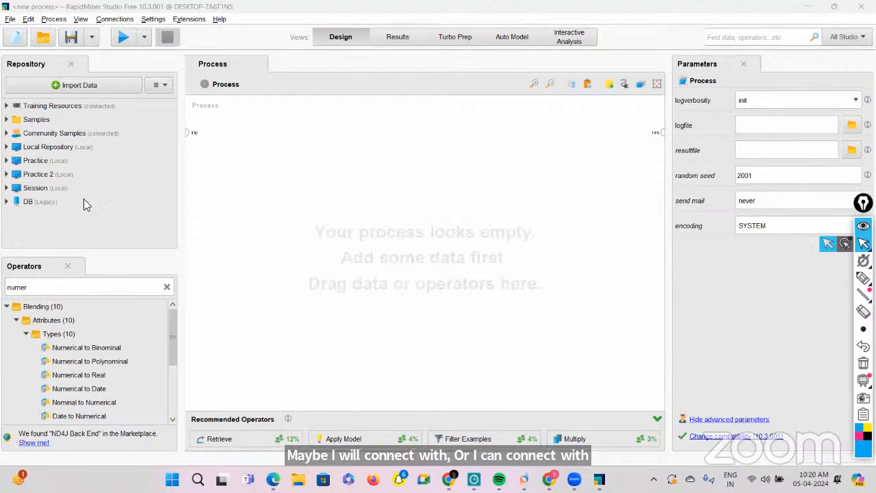
left_click(7, 189)
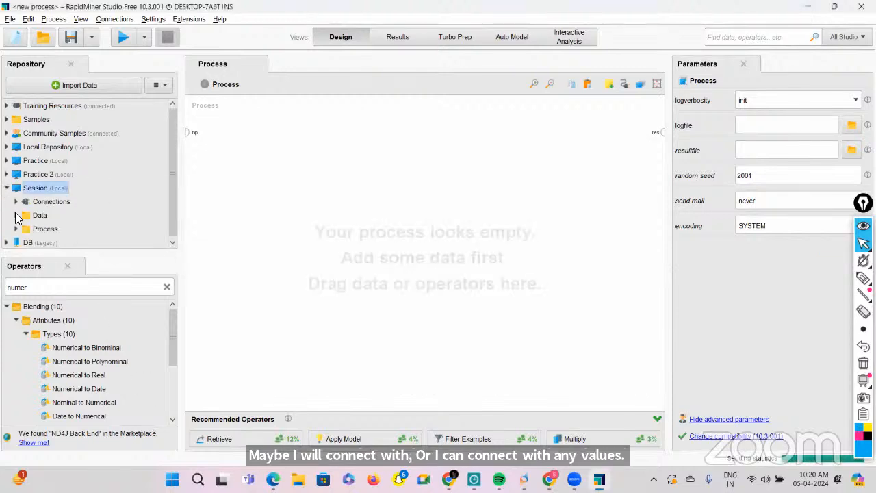
left_click(15, 214)
scroll(38, 190, "down", 1)
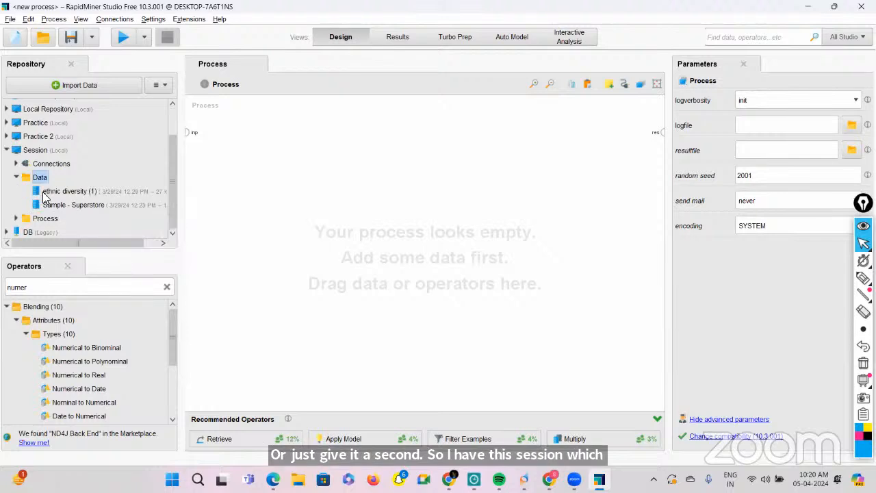
left_click_drag(75, 206, 370, 180)
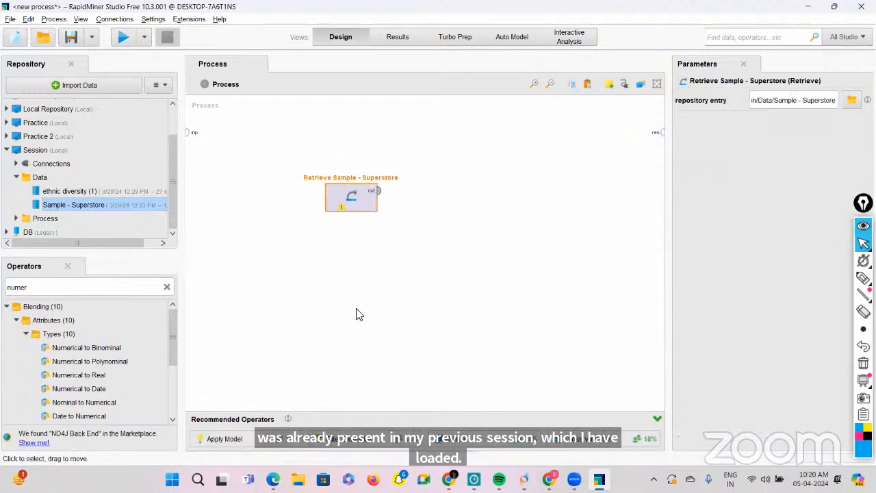
Step: Connect the Superstore data output to the process result and run the process
left_click(381, 193)
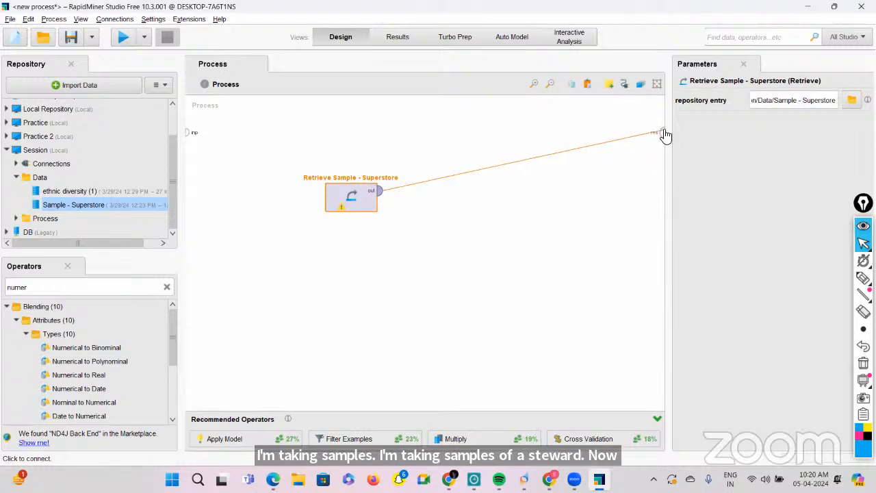
left_click(662, 132)
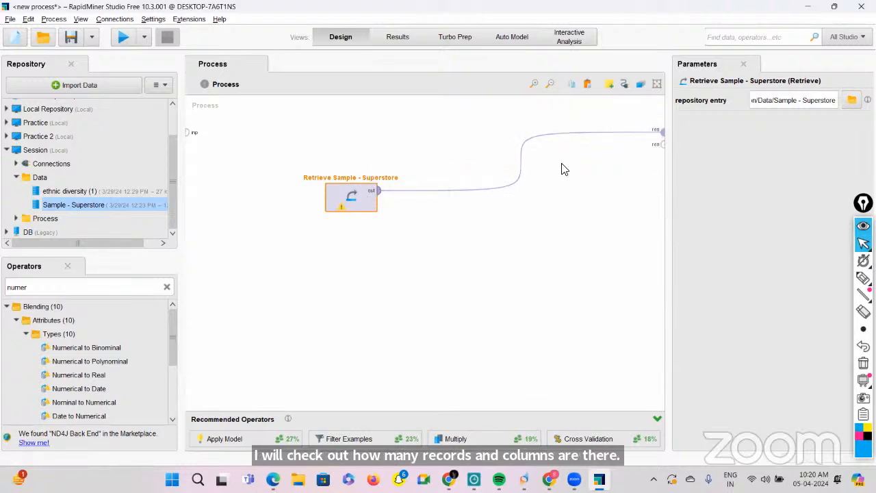
left_click(124, 38)
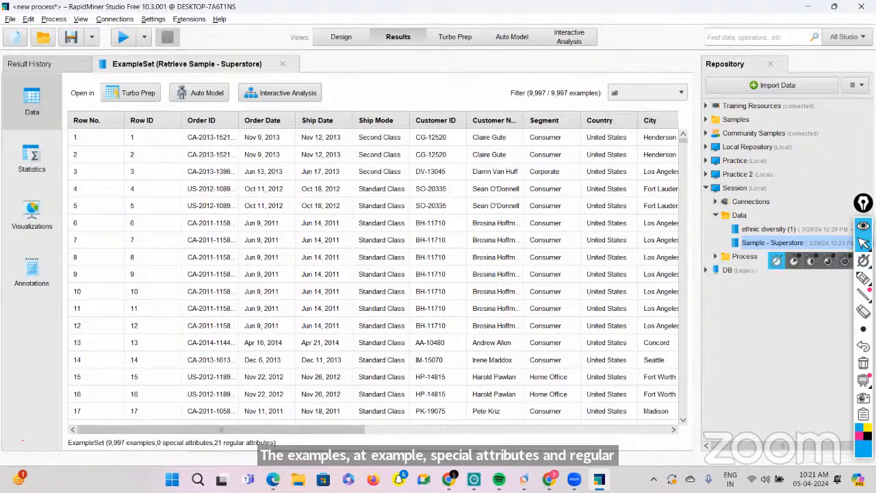
Step: Underline parts of the ExampleSet summary, annotate it with "Dataset" and "rows", clear the drawings and return to the normal cursor
left_click(863, 277)
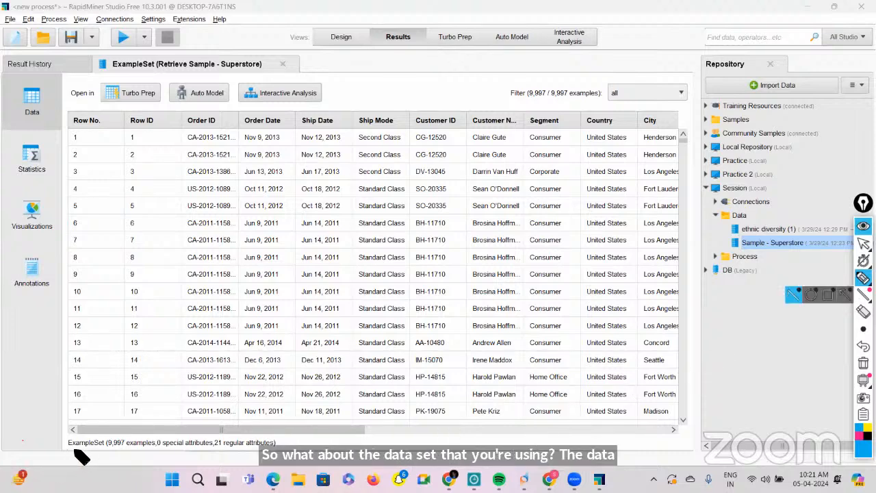
left_click_drag(68, 450, 101, 451)
left_click_drag(23, 426, 86, 397)
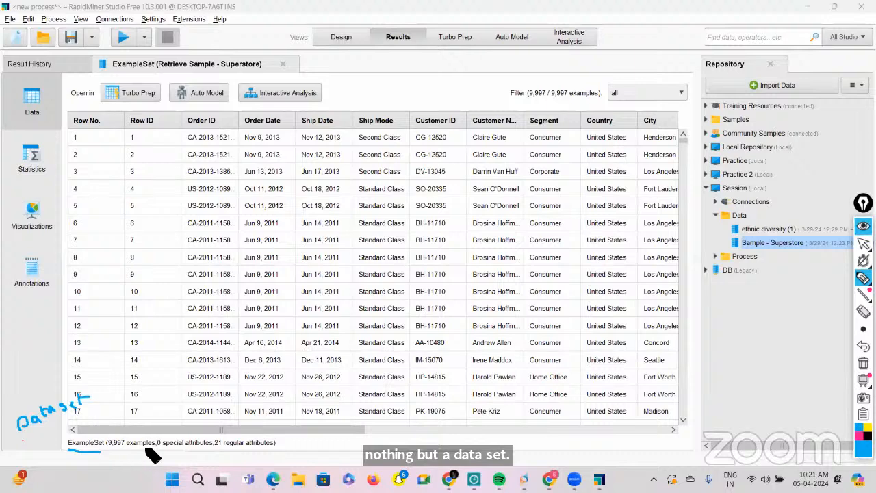
mouse_move(135, 465)
left_mouse_down()
mouse_move(215, 447)
mouse_move(274, 448)
left_mouse_up()
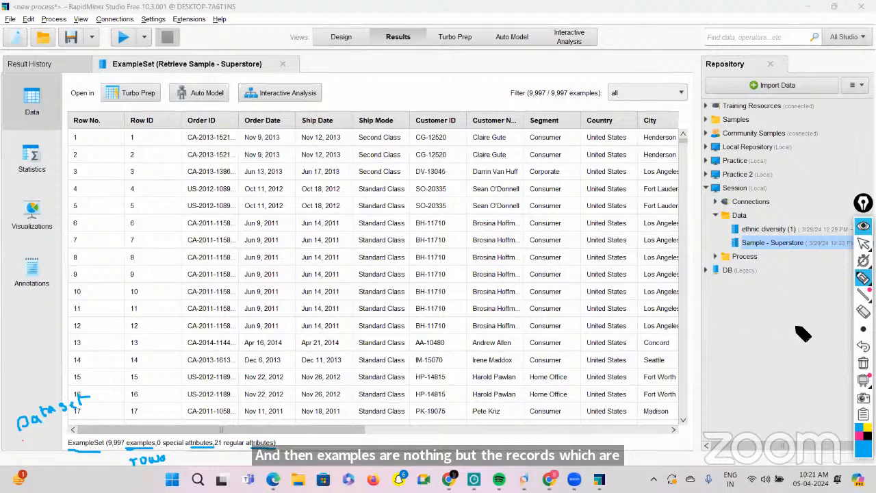
left_click(862, 363)
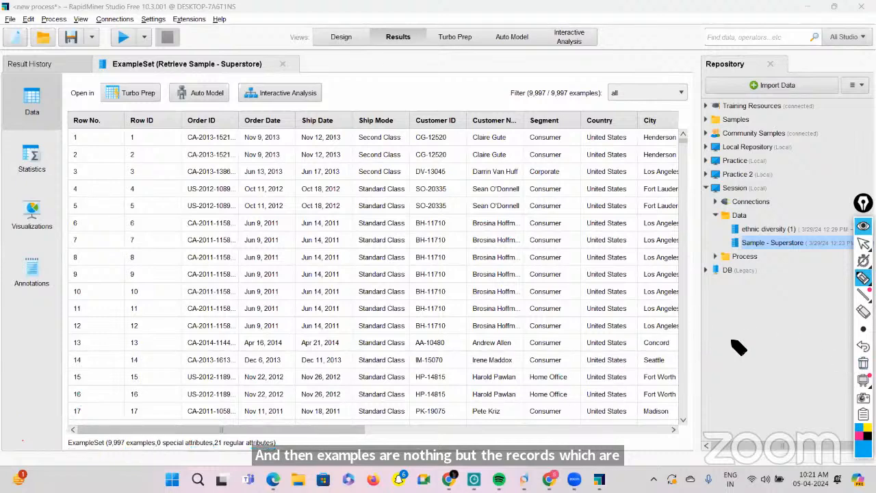
left_click(863, 243)
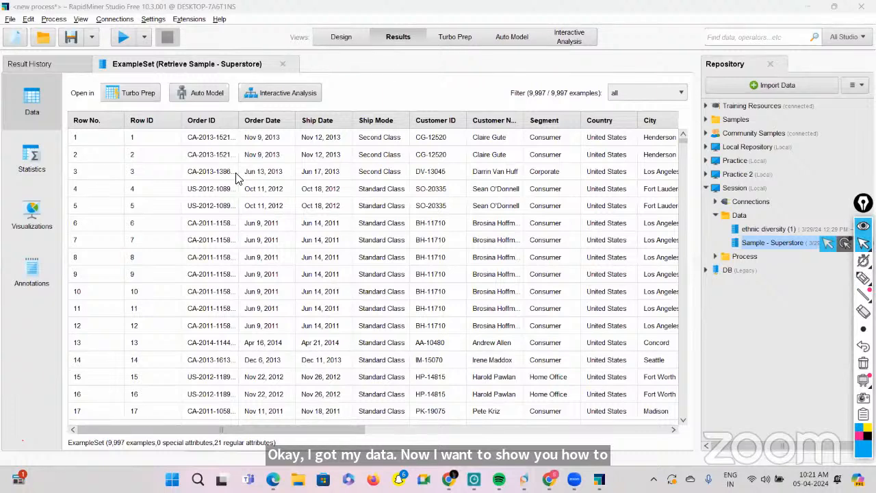
Step: Return to the process design, search the operators for "sel" and insert Select Attributes between the Superstore data and the result
scroll(356, 232, "right", 5)
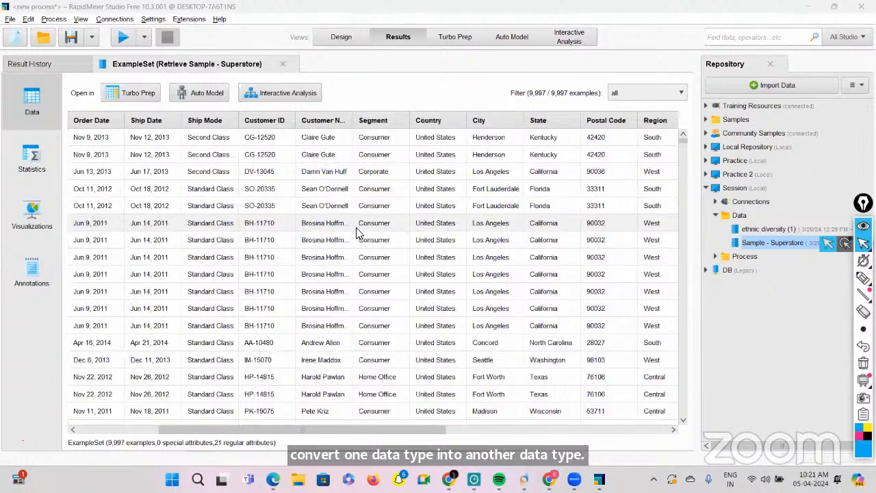
scroll(356, 232, "right", 2)
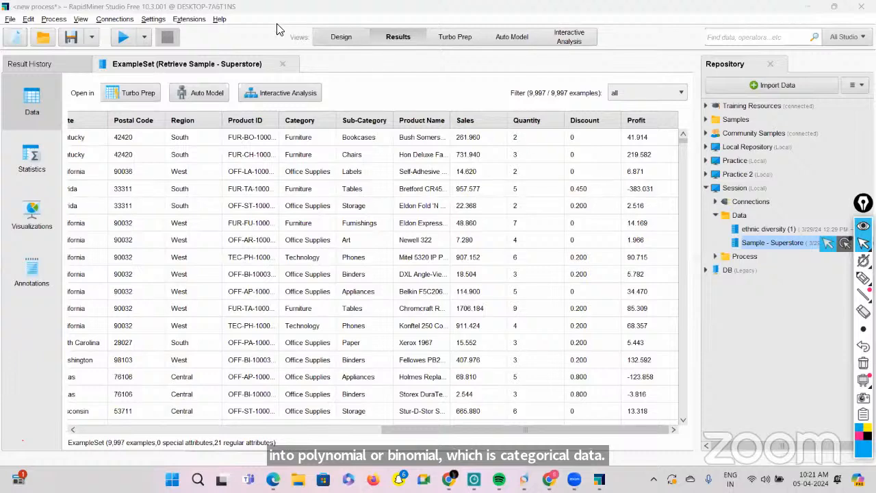
left_click(333, 38)
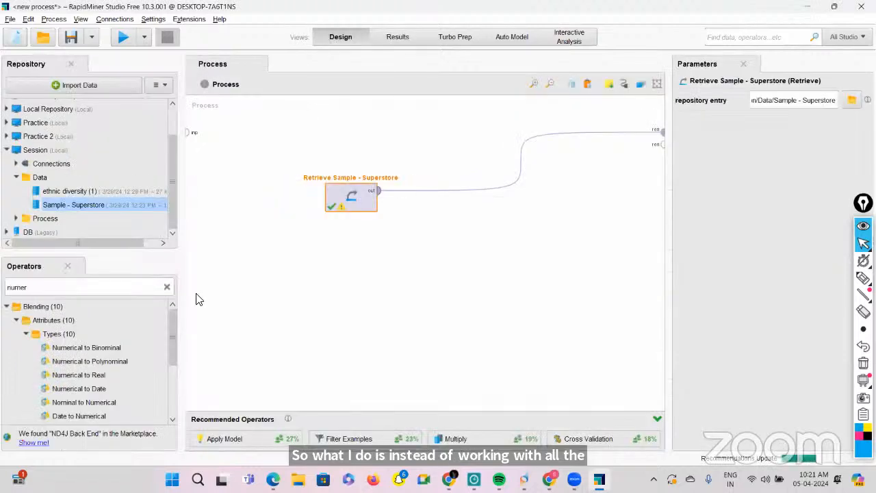
left_click(167, 288)
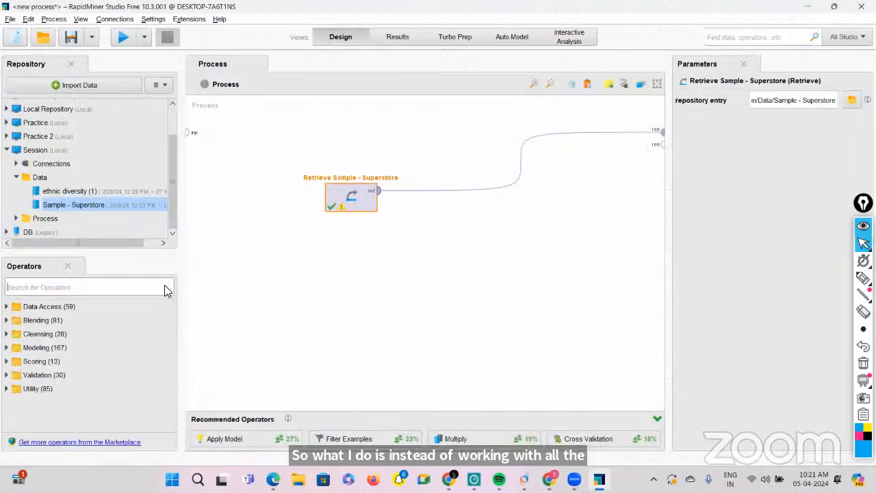
type("sel")
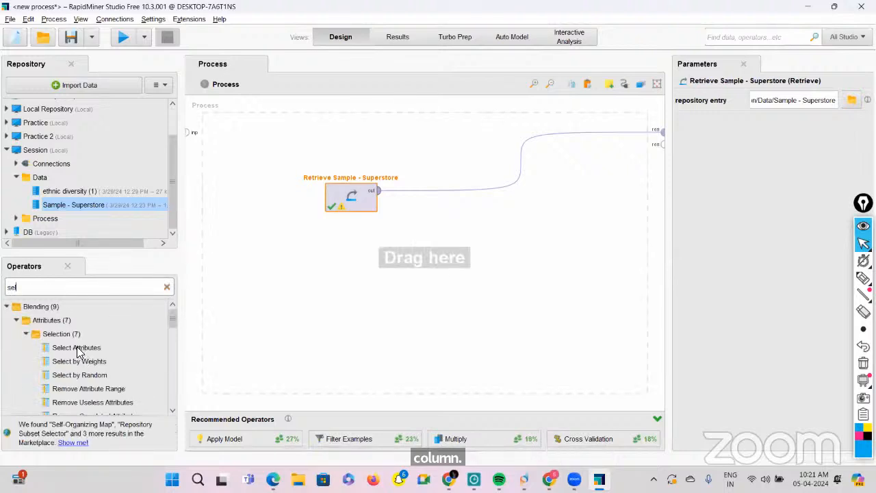
left_click_drag(71, 352, 140, 280)
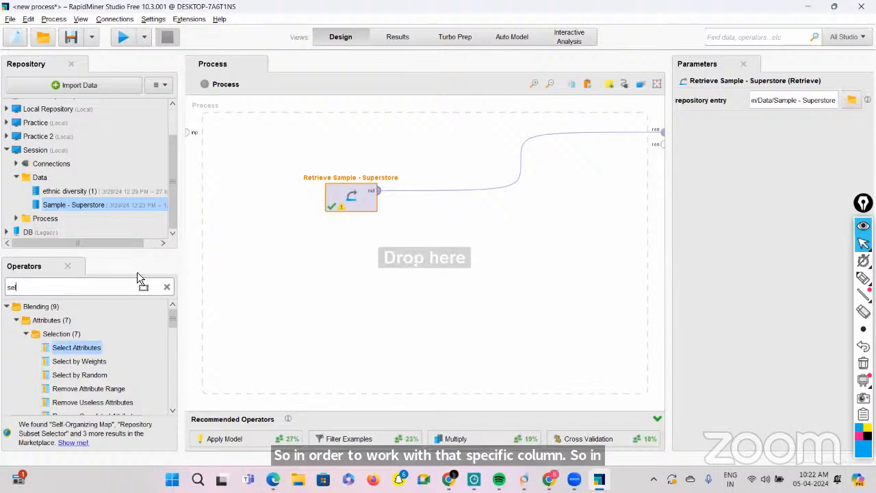
left_click_drag(452, 171, 431, 209)
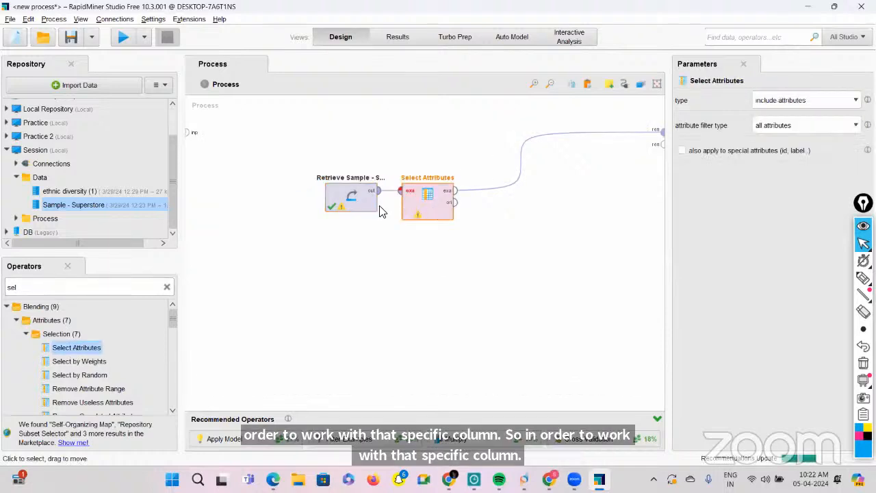
Step: Connect the Superstore data output to the Select Attributes input and its example set output to the process result
left_click(376, 201)
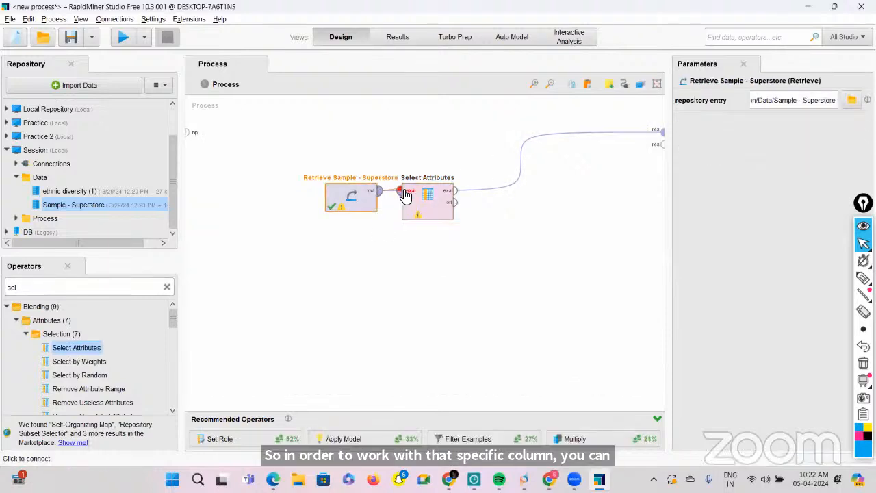
left_click(401, 192)
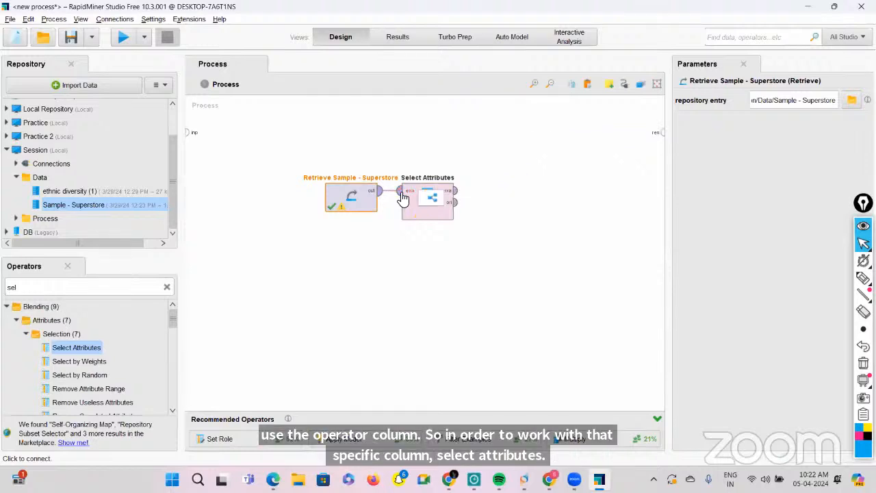
left_click(456, 192)
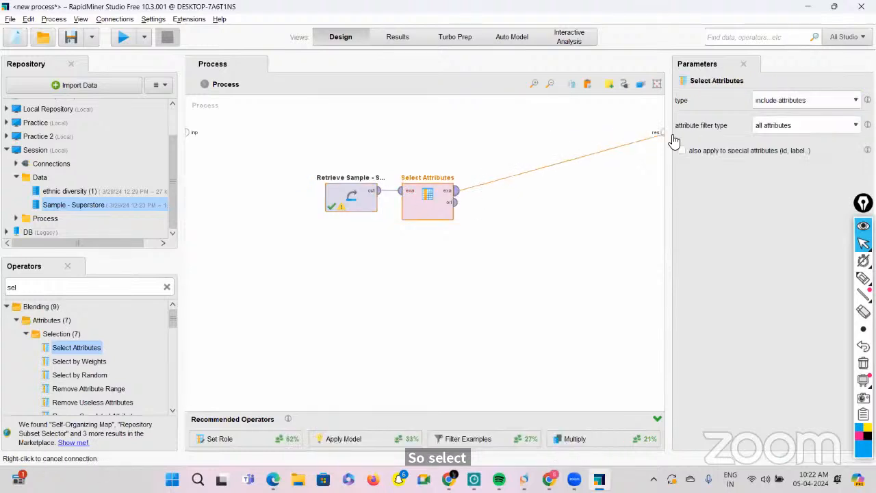
left_click(661, 133)
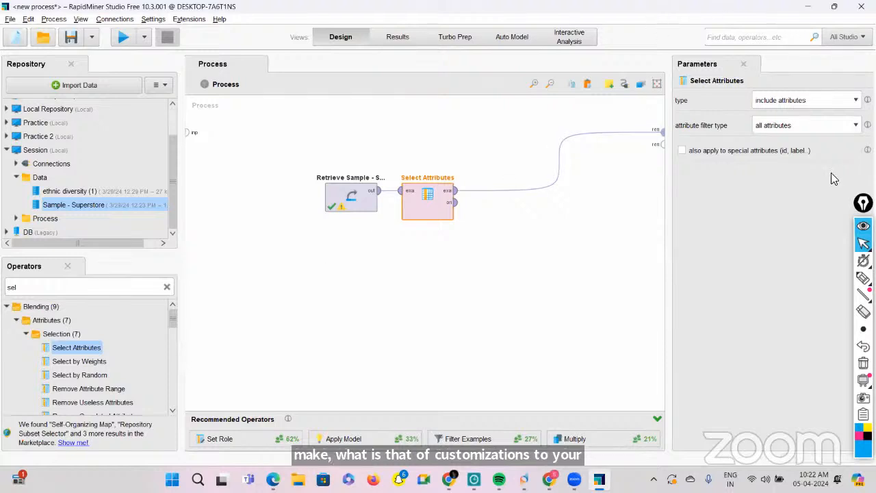
Step: Set Select Attributes to include one attribute, Quantity, and run the process
left_click(854, 125)
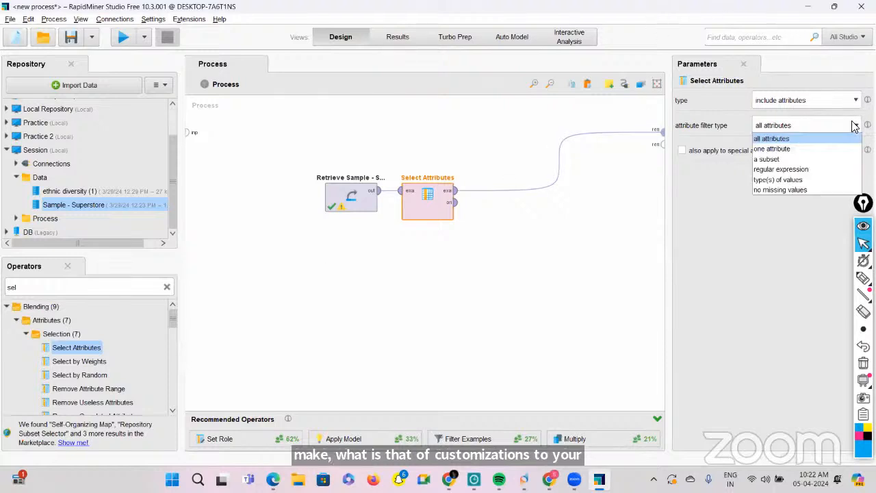
left_click(787, 148)
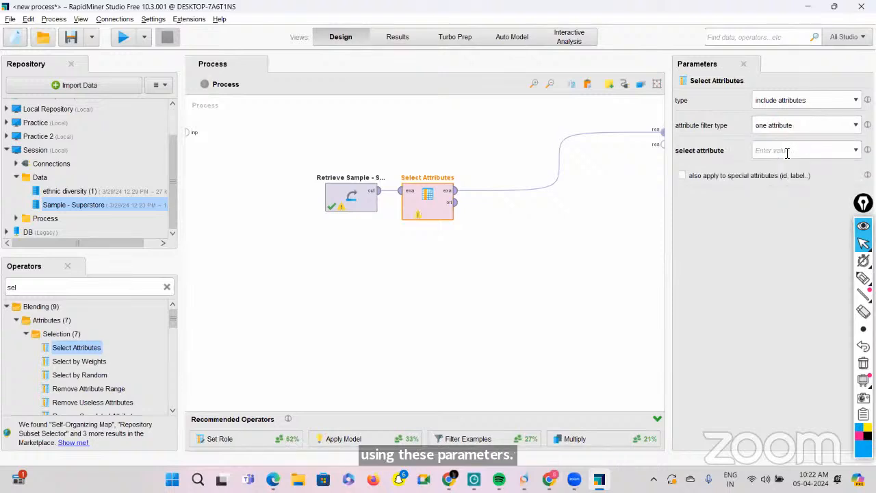
left_click(779, 151)
type("Quantity")
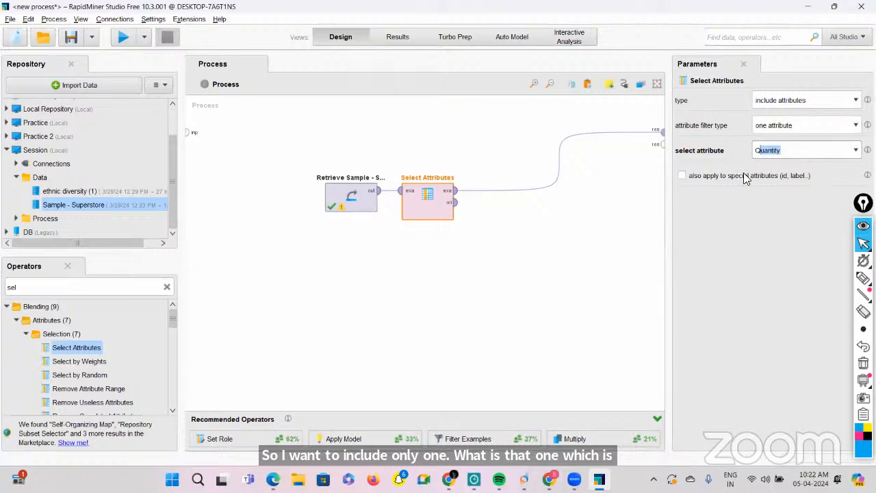
left_click(123, 38)
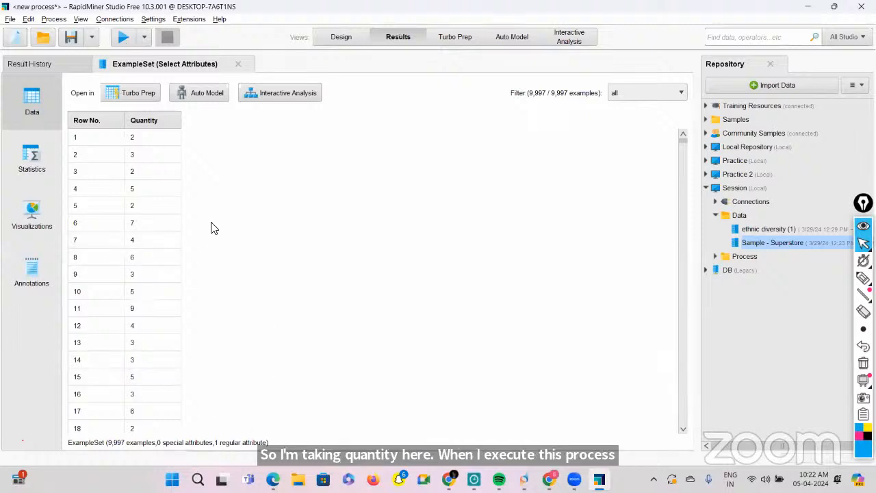
Step: Return to the process design, search the operators for "num" and insert Numerical to Binominal after Select Attributes
left_click(343, 37)
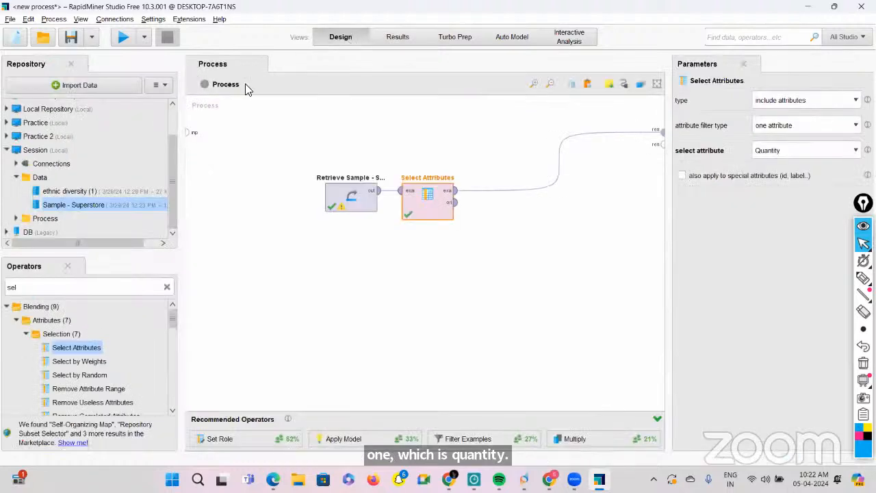
left_click(167, 288)
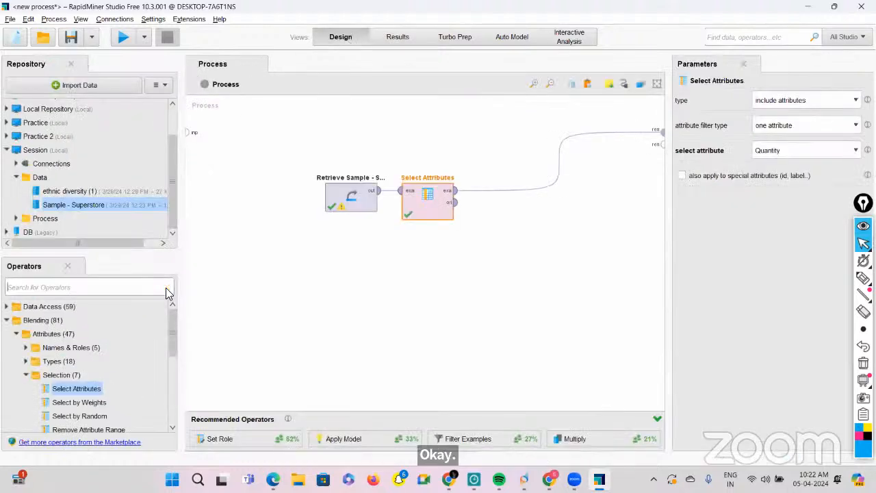
type("num")
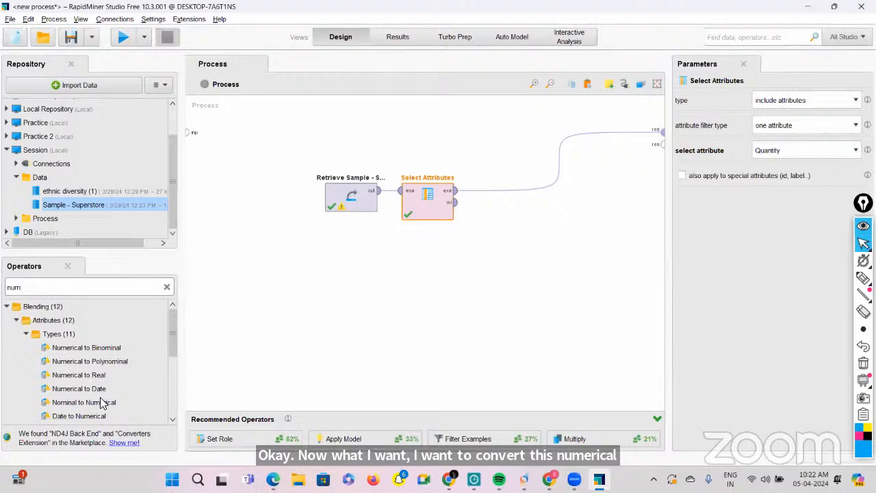
left_click_drag(82, 350, 545, 206)
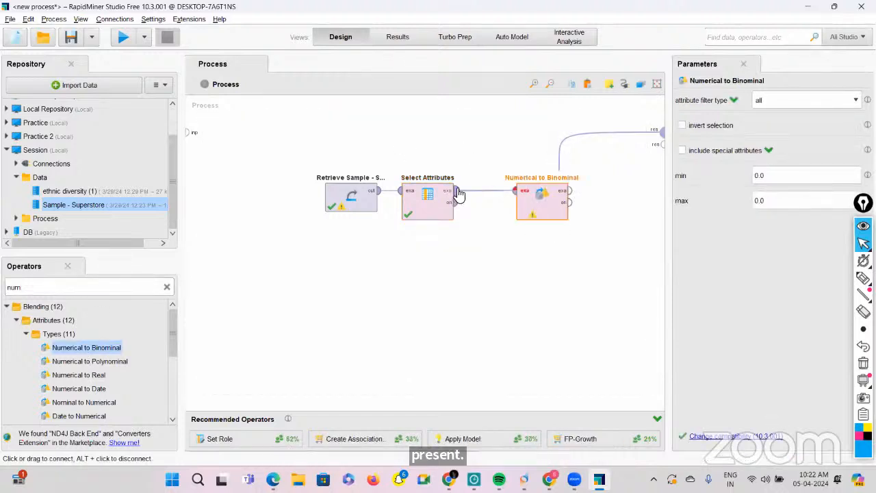
Step: Connect the Select Attributes example set output to Numerical to Binominal and that operator's example set output to the process result
left_click_drag(455, 191, 516, 191)
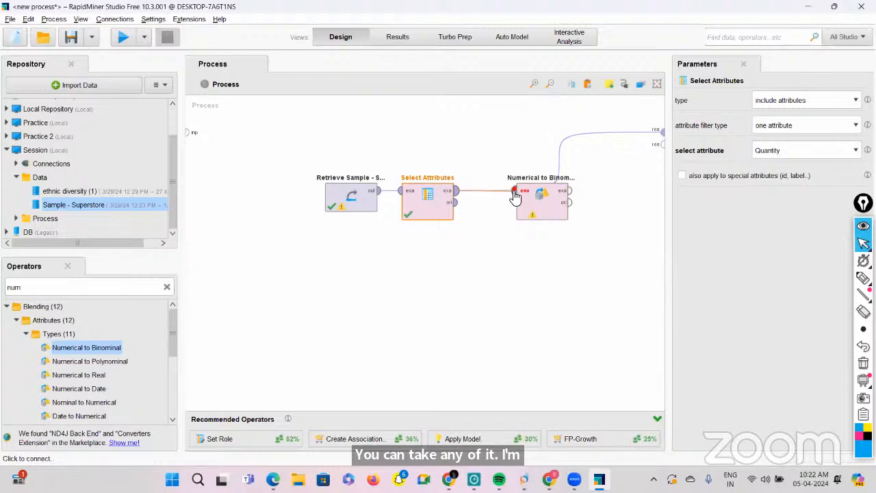
left_click(545, 219)
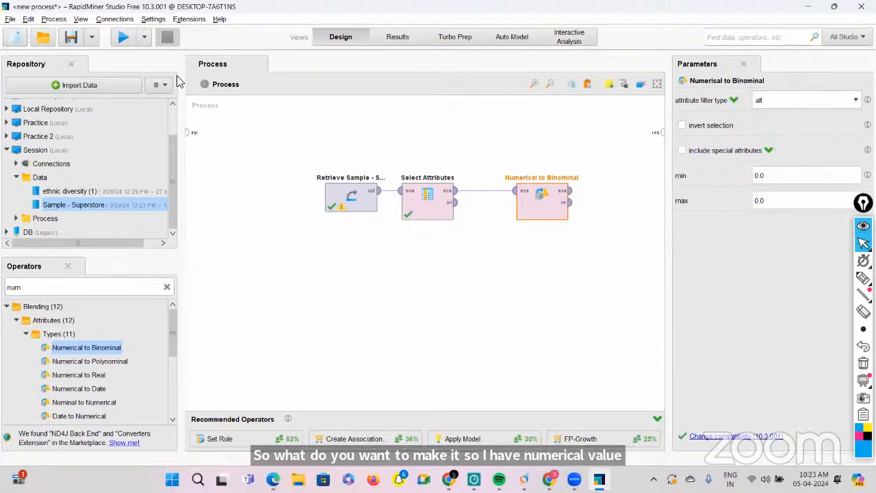
left_click(570, 191)
left_click(659, 132)
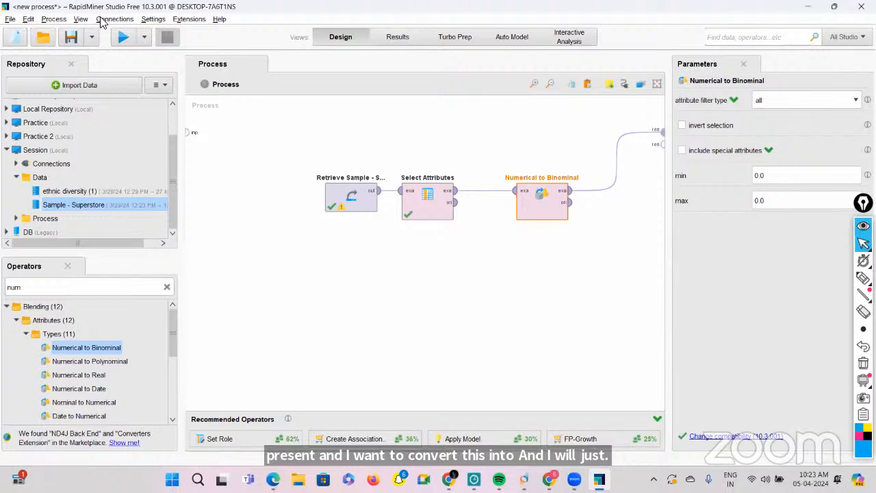
Step: Run the process with the default conversion range, review the converted Quantity values and return to the process design
left_click(120, 39)
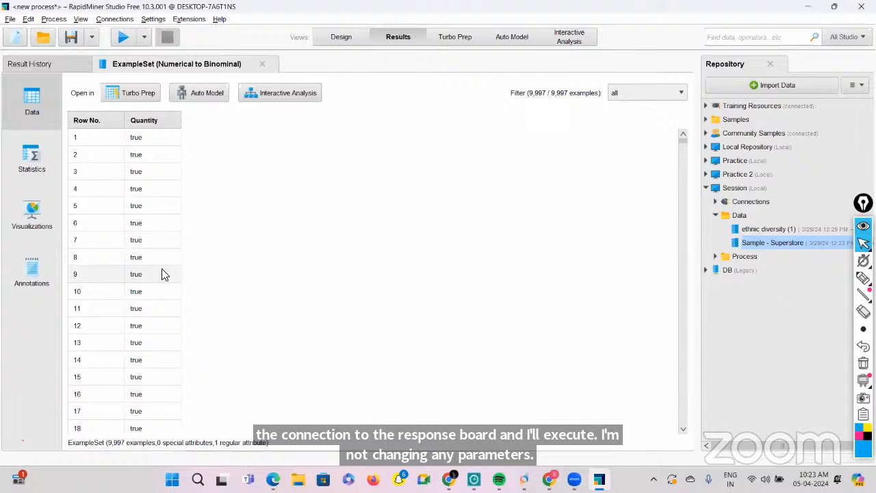
scroll(161, 271, "down", 4)
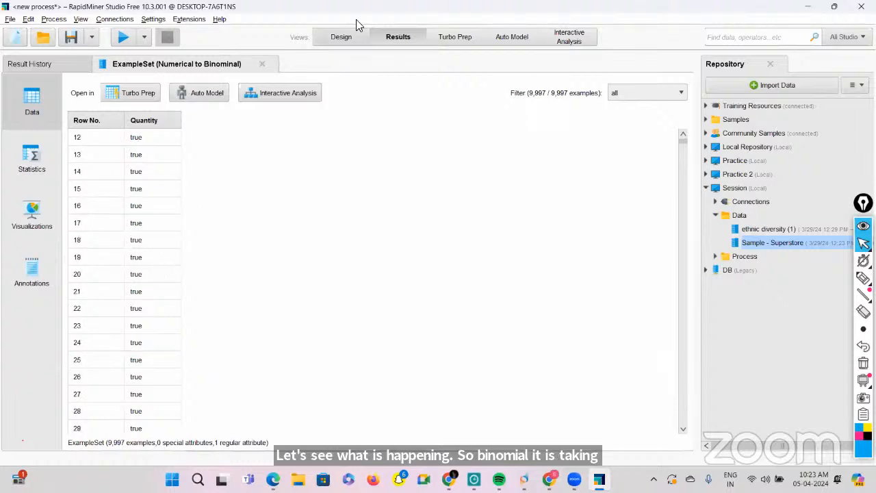
left_click(342, 37)
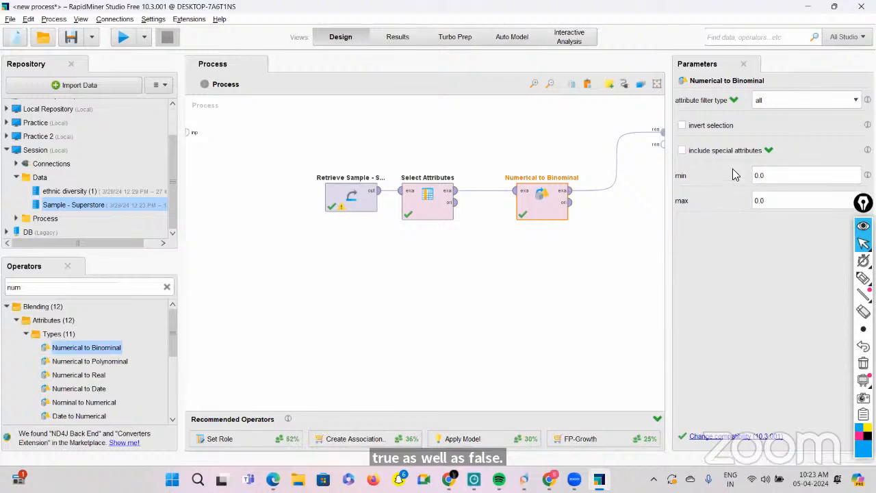
left_click(393, 38)
left_click(327, 37)
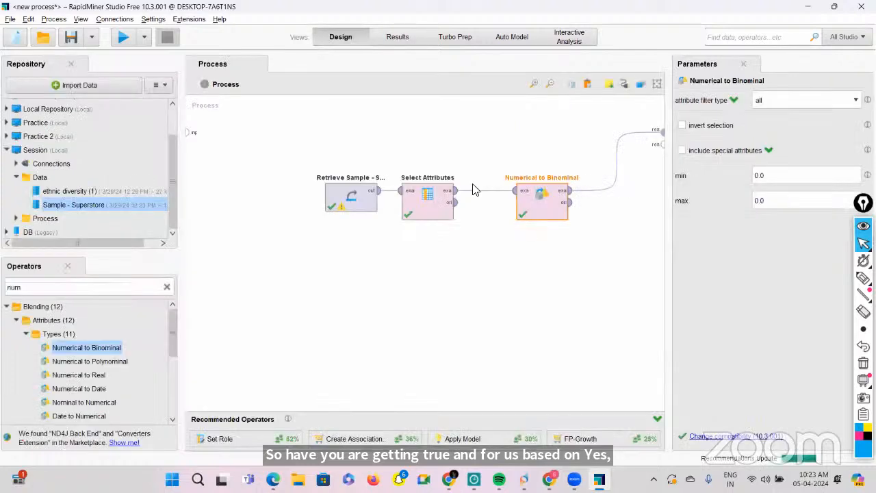
Step: Remove the Numerical to Binominal operator, rerun the process and view the statistics of the Quantity attribute
key("Delete")
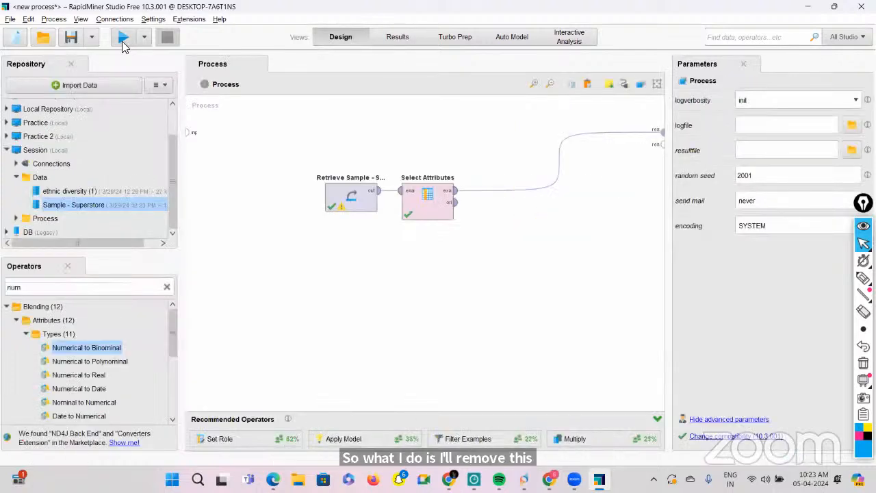
left_click(122, 40)
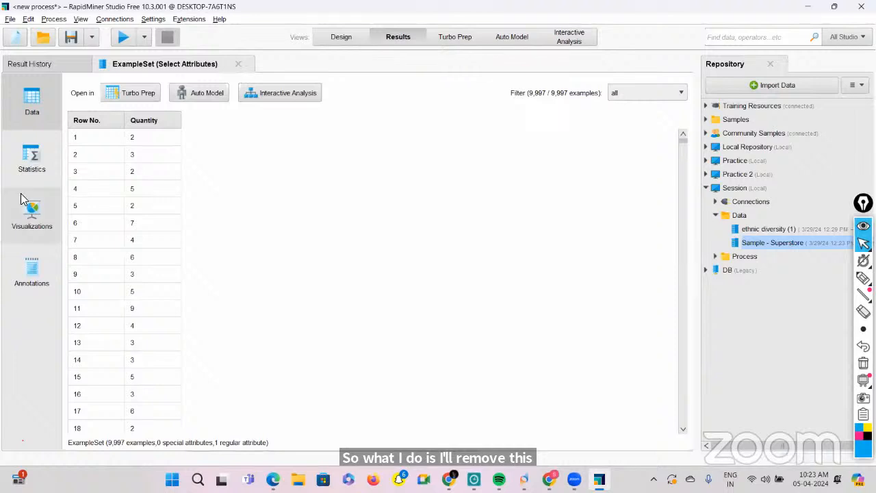
left_click(28, 180)
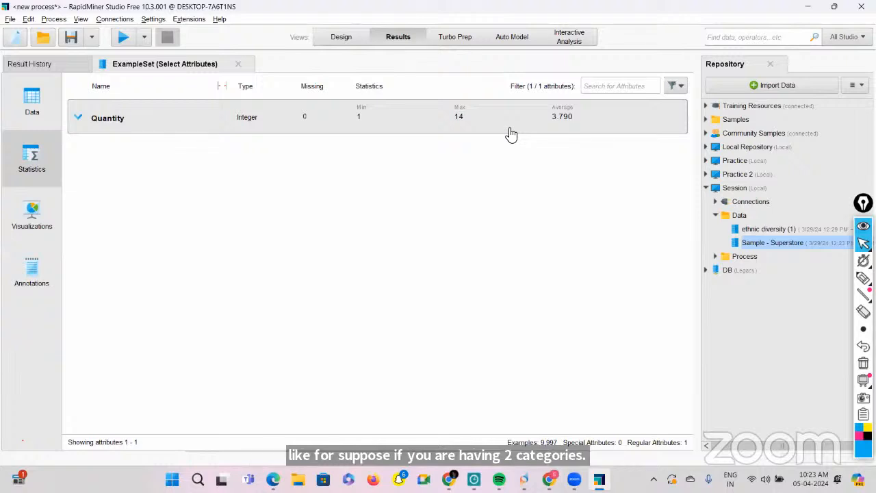
Step: Insert Numerical to Binominal again between Select Attributes and the process result, with min 10.0 and max 14.0
left_click(330, 38)
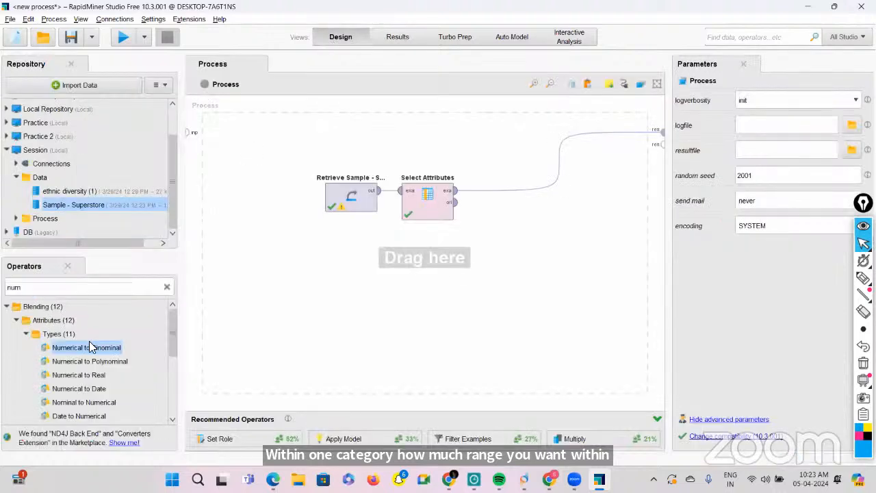
left_click_drag(91, 347, 521, 205)
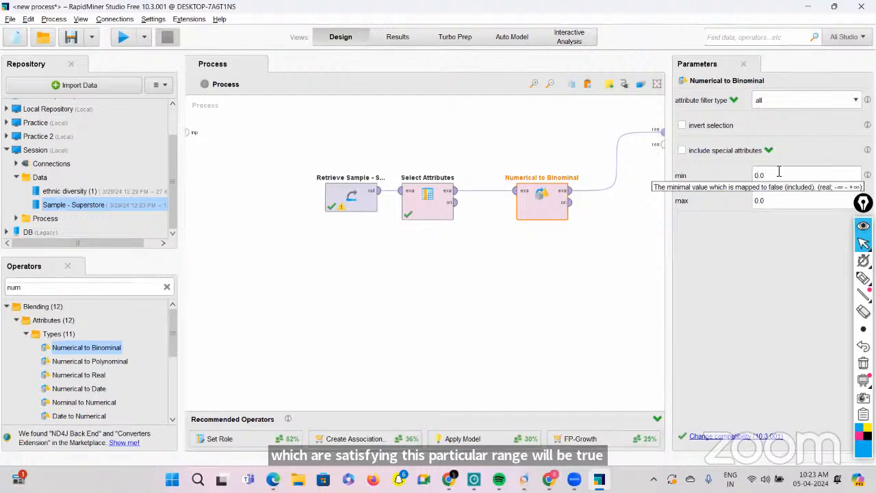
type("1")
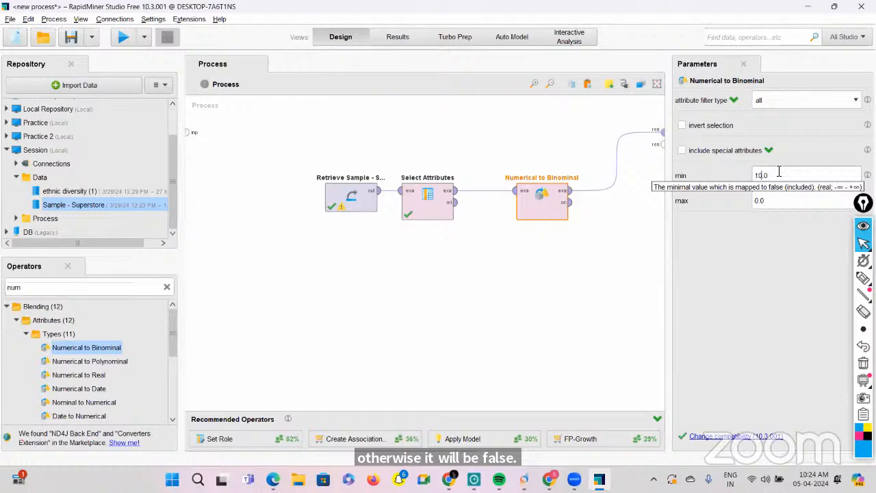
left_click(758, 203)
key("BackSpace")
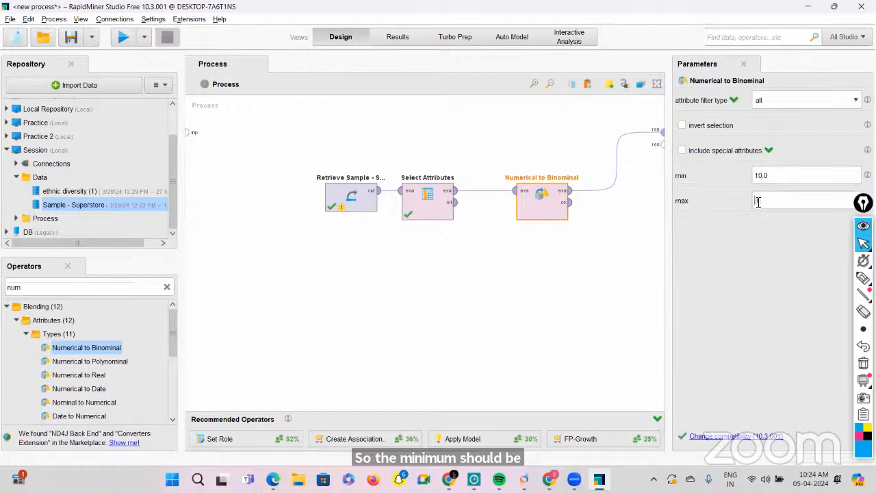
left_click(613, 307)
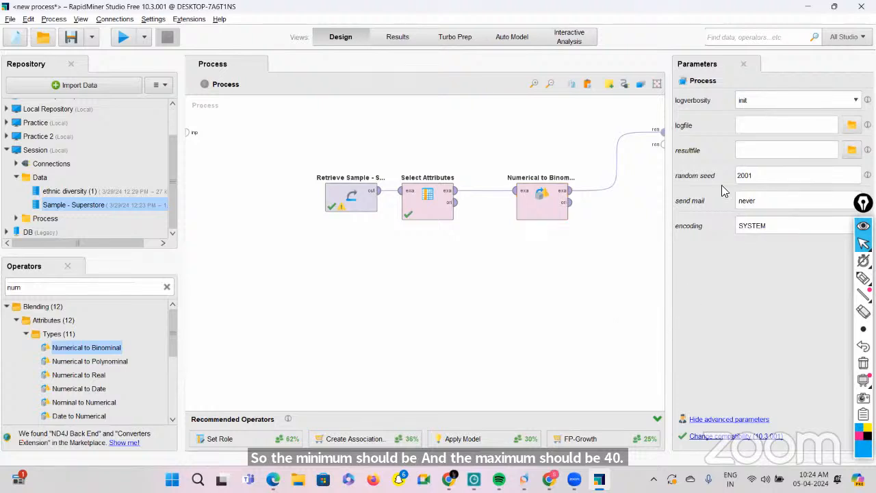
left_click(551, 202)
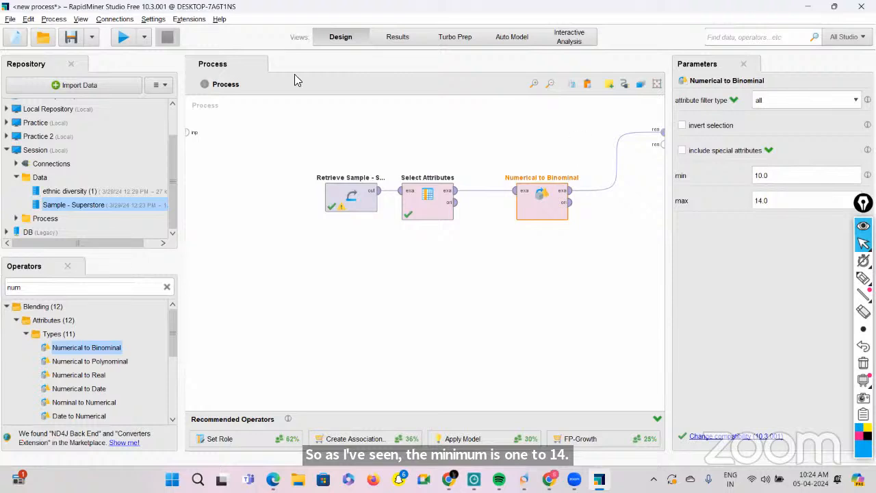
Step: Run the process and look through the Quantity rows for true and false values
left_click(123, 38)
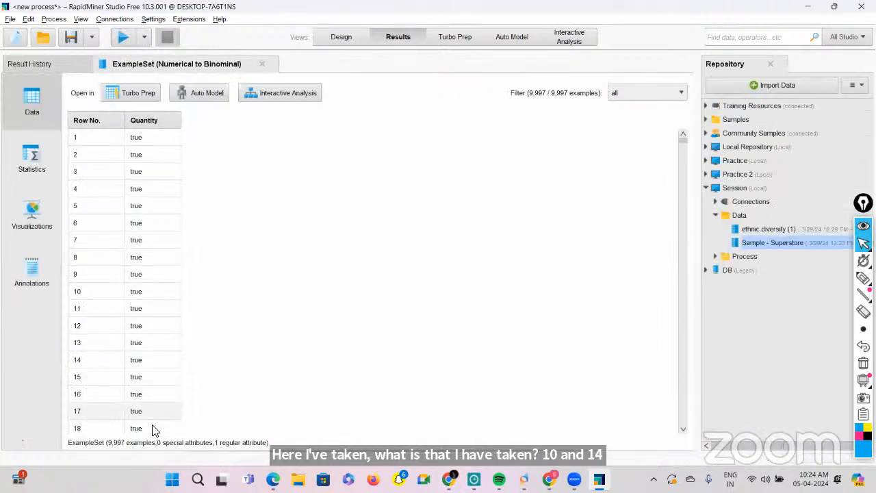
scroll(153, 430, "down", 1)
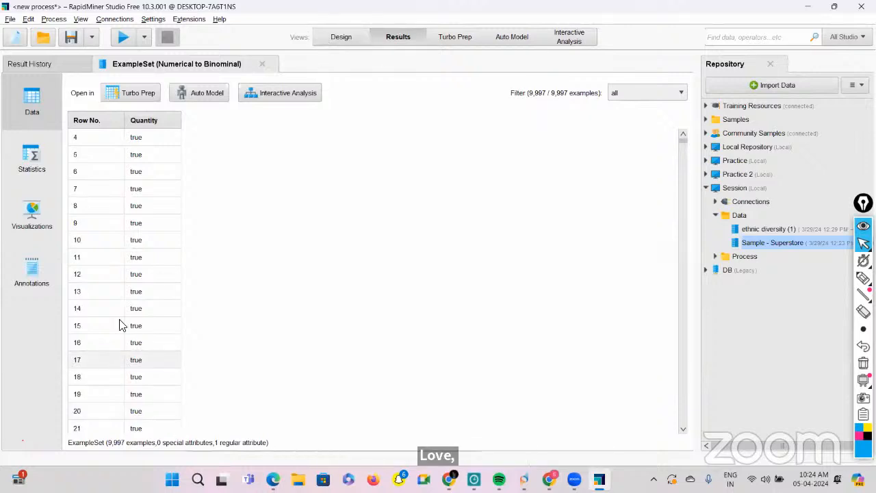
scroll(120, 325, "down", 13)
scroll(120, 325, "down", 20)
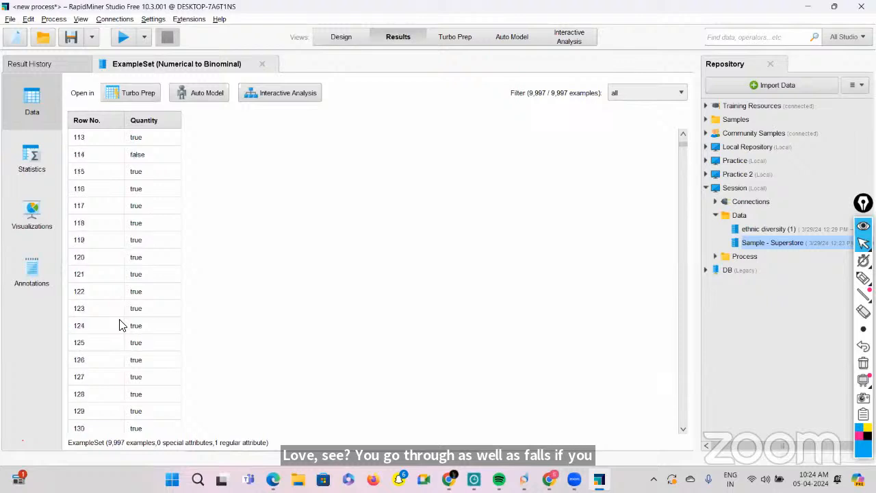
scroll(120, 325, "up", 1)
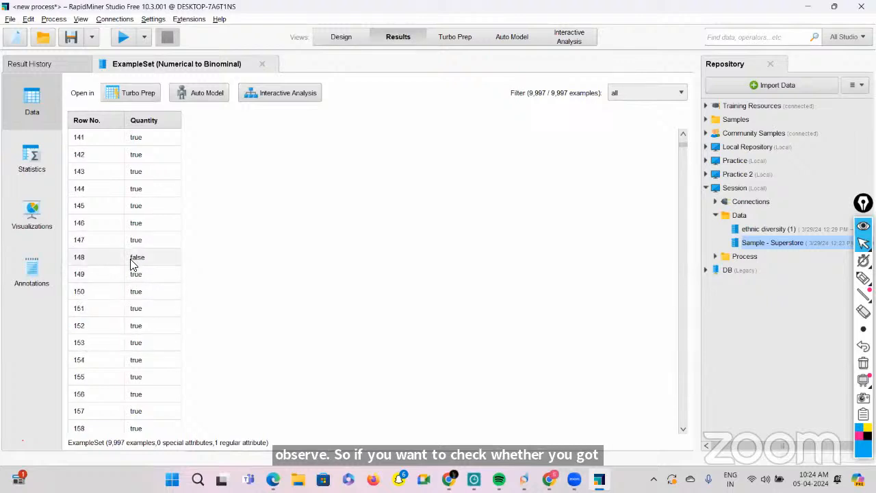
scroll(134, 265, "down", 20)
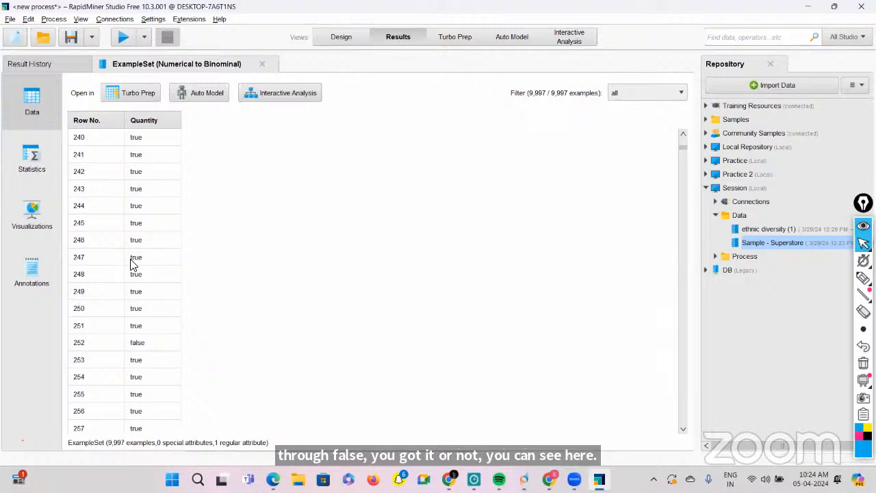
scroll(134, 265, "down", 16)
right_click(137, 259)
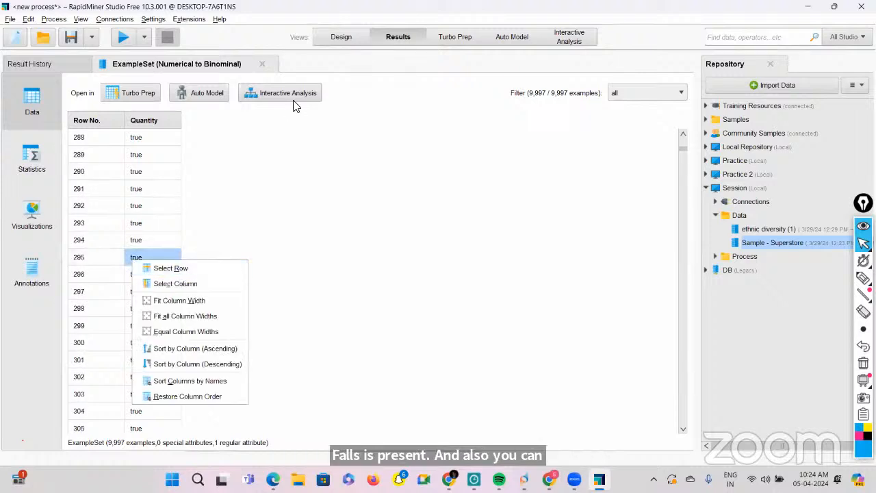
Step: Return to the process design and delete all three operators from the process
left_click(339, 30)
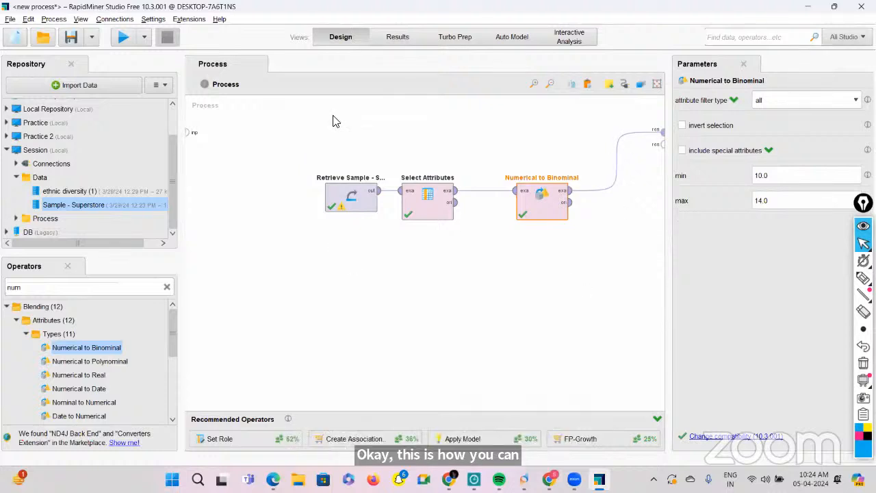
left_click_drag(275, 136, 623, 335)
key("Delete")
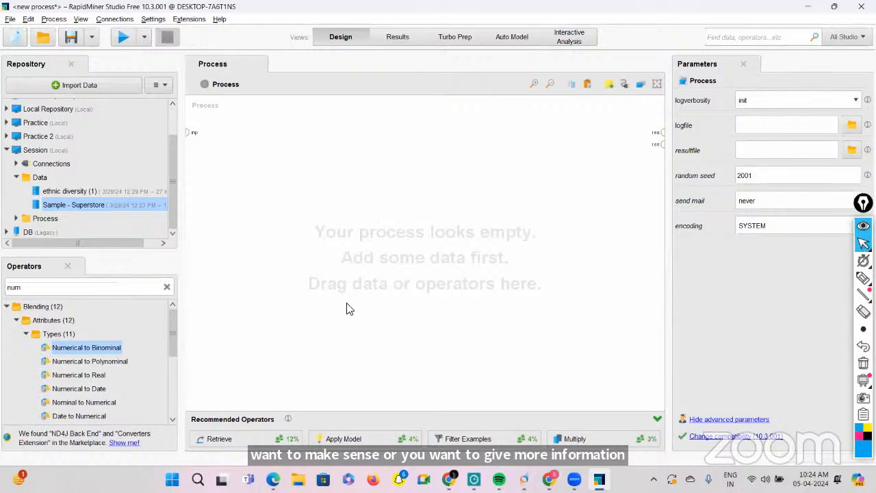
Step: Search the operators for "read" and insert Read Excel into the empty process
left_click(166, 288)
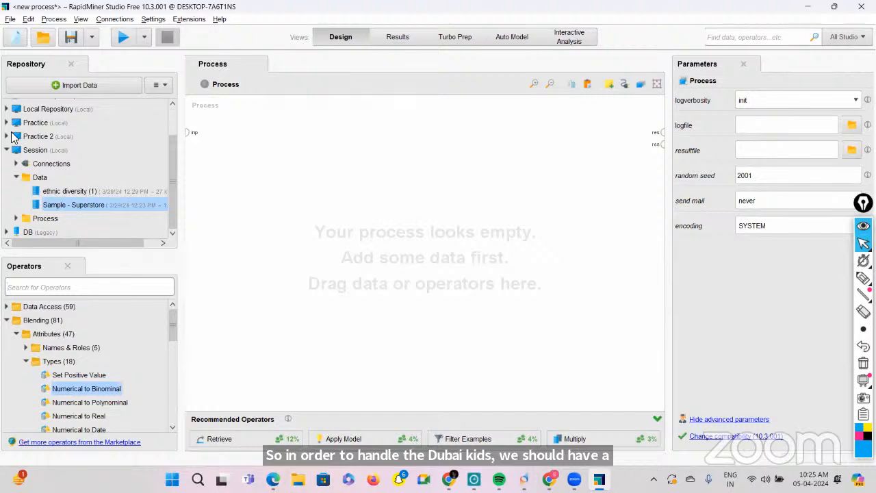
left_click(54, 284)
type("read")
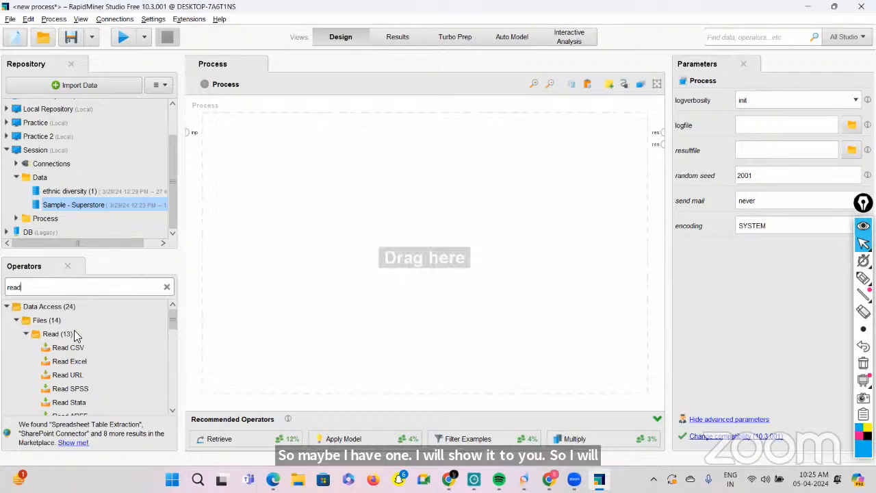
left_click_drag(71, 368, 309, 166)
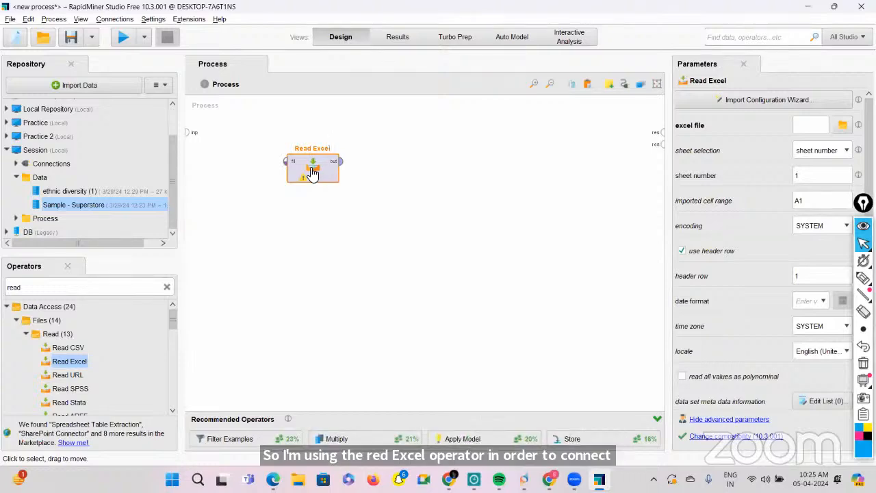
Step: Load Duplicate records data.xlsx into Read Excel, importing Sheet1 columns A:D with header row 1 and the default column formats
double_click(311, 171)
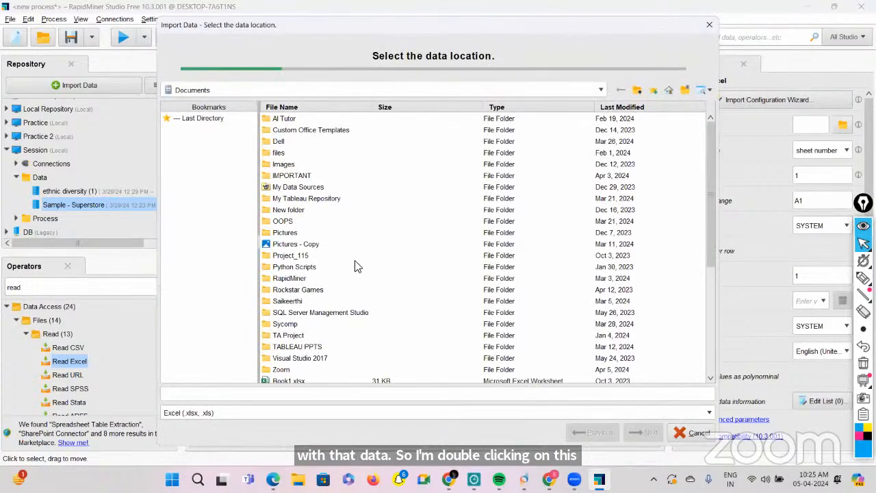
scroll(350, 238, "down", 2)
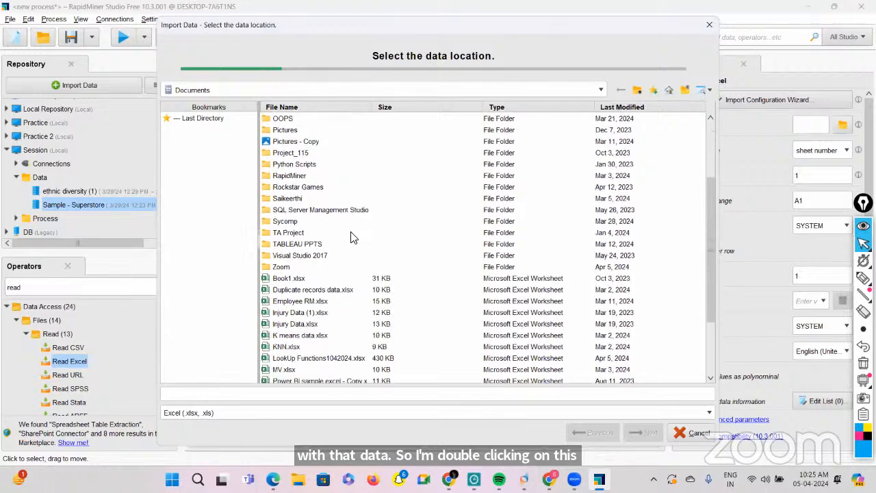
left_click(316, 292)
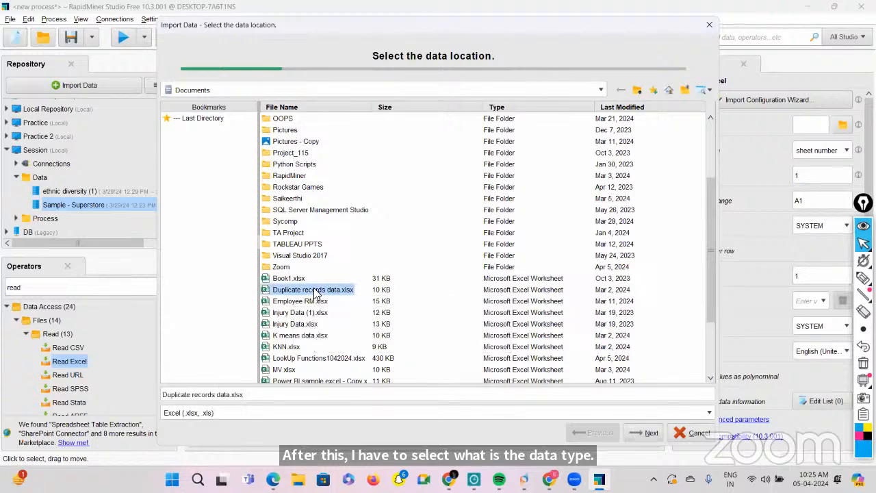
left_click(643, 432)
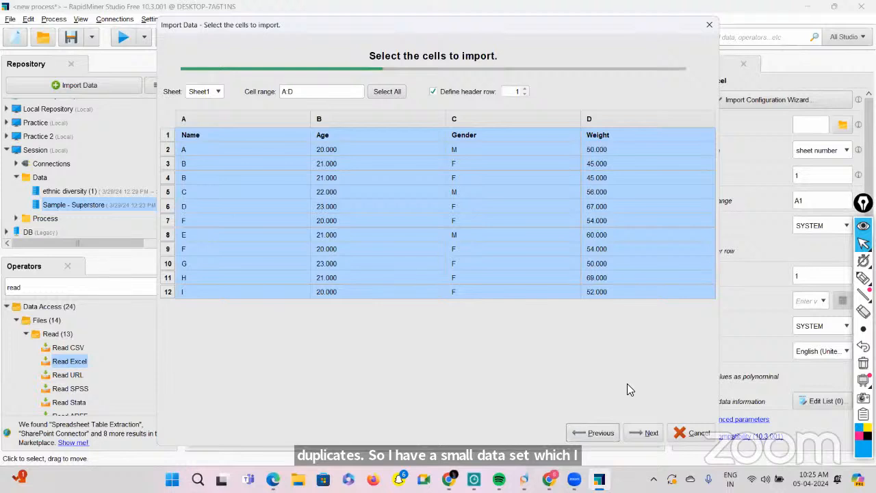
left_click(643, 434)
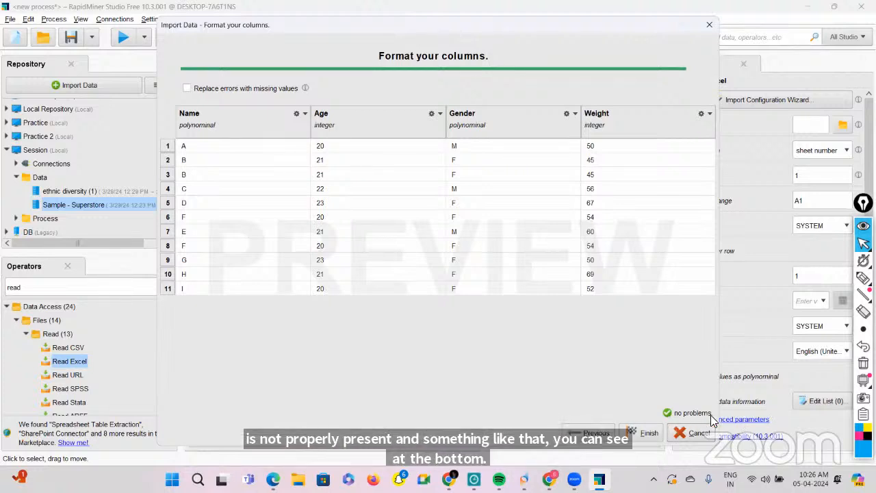
left_click(646, 433)
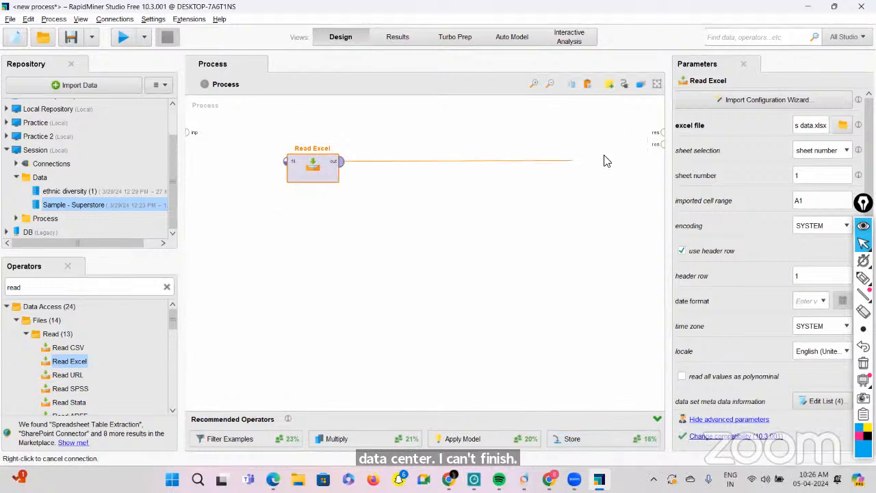
Step: Connect Read Excel's output to the process result and run the process to view the imported rows
left_click_drag(340, 165, 661, 131)
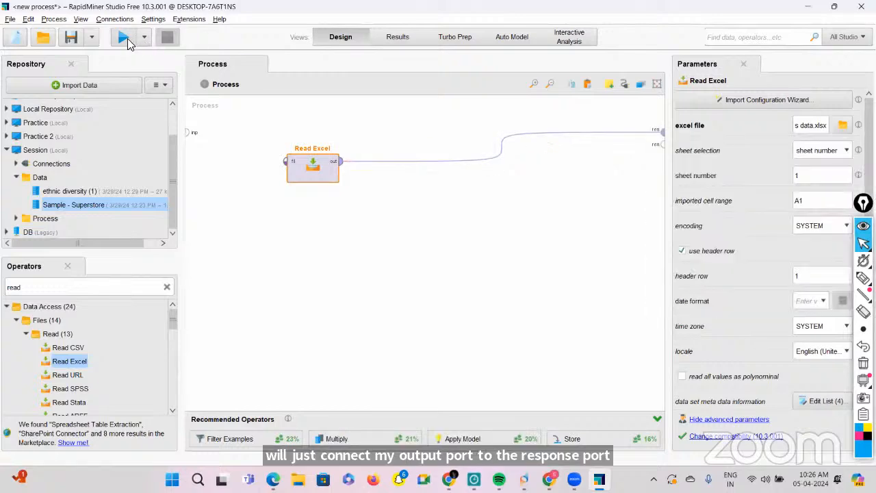
left_click(124, 37)
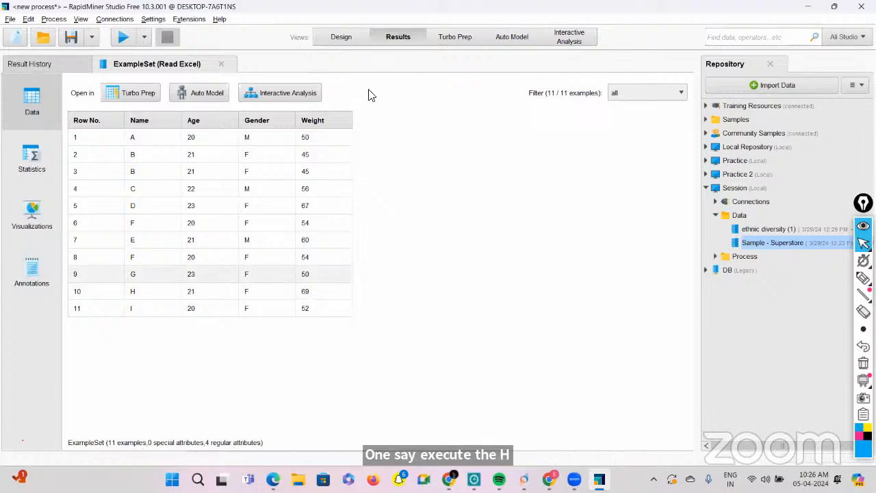
left_click(346, 40)
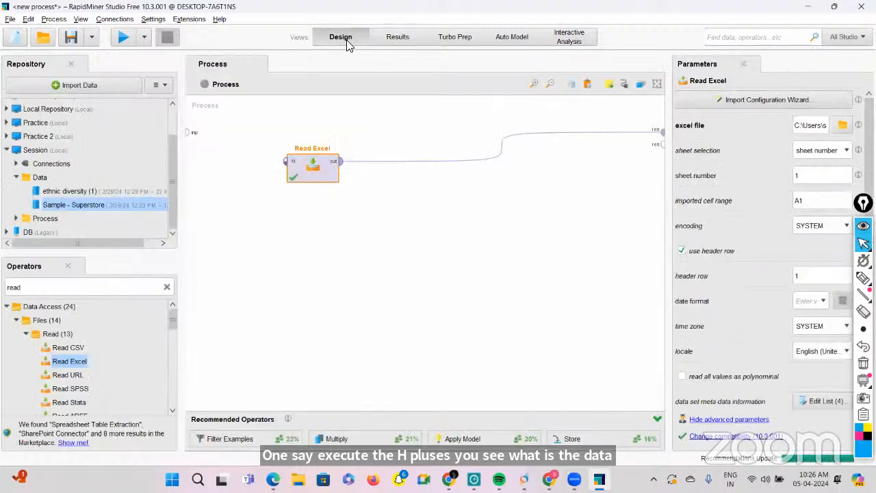
left_click(167, 289)
type("han")
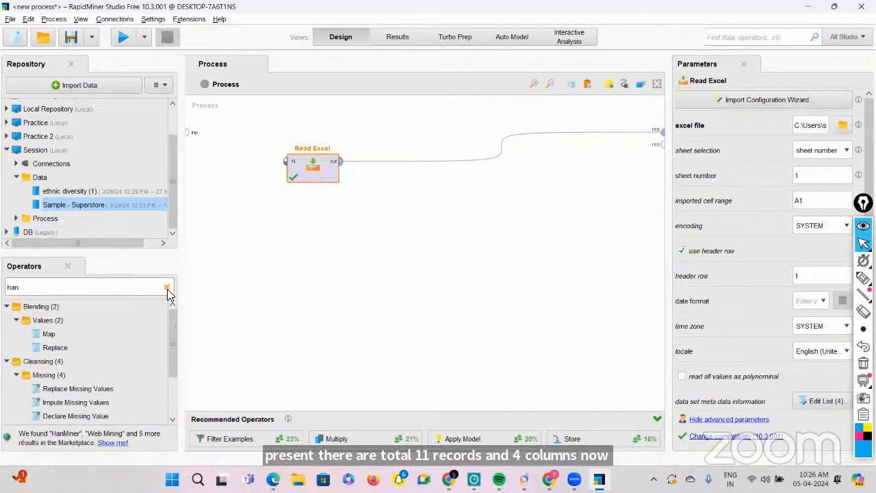
type("dle")
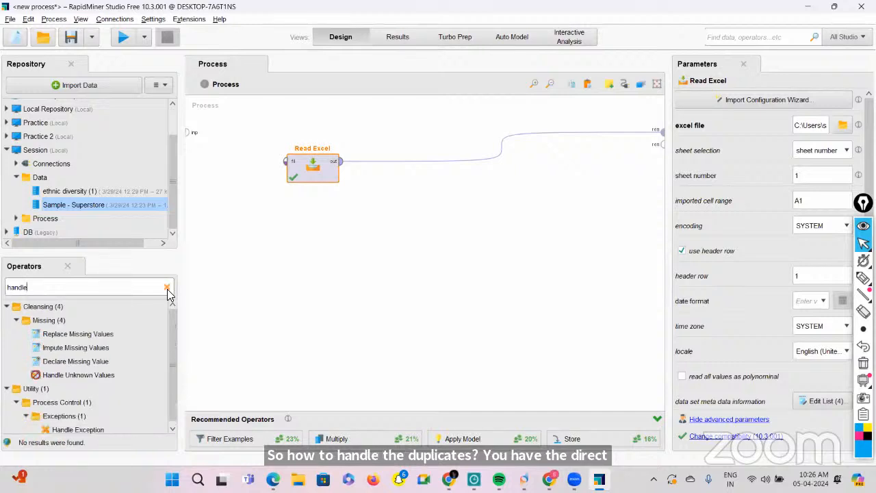
type(" du")
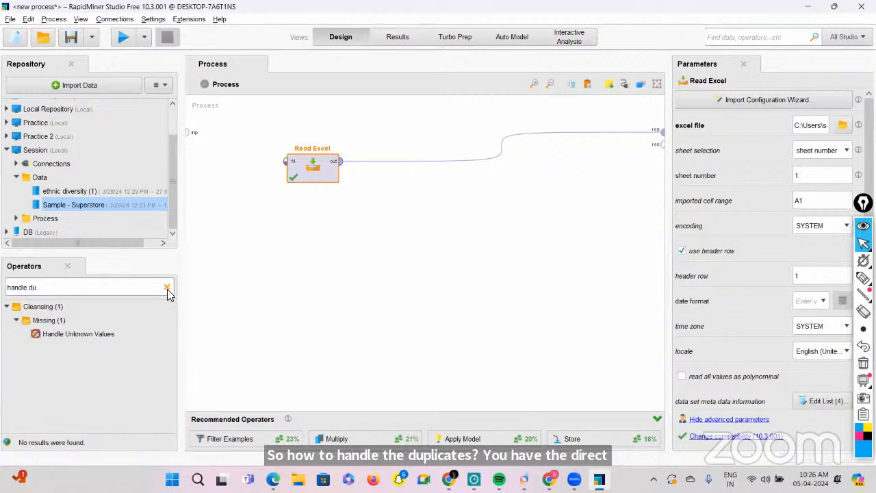
Step: Search the operators for "remove dupli" and place Remove Duplicates in the process, between Read Excel and the result
left_click(167, 290)
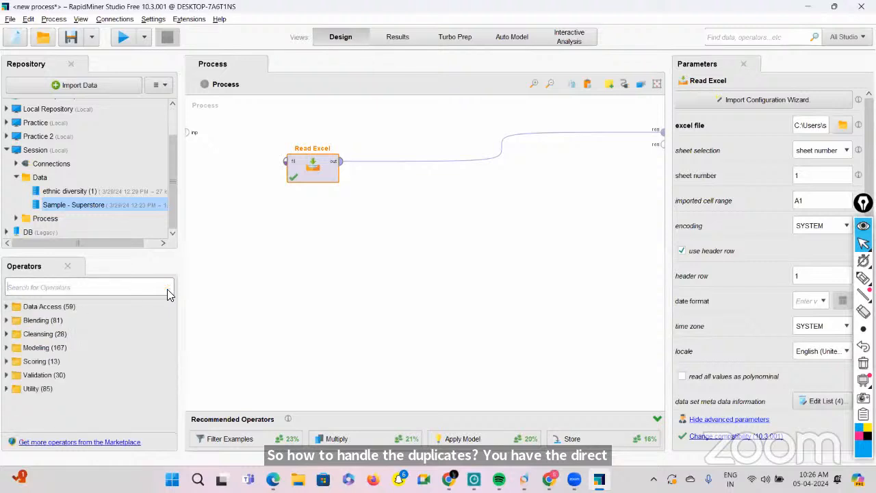
type("re")
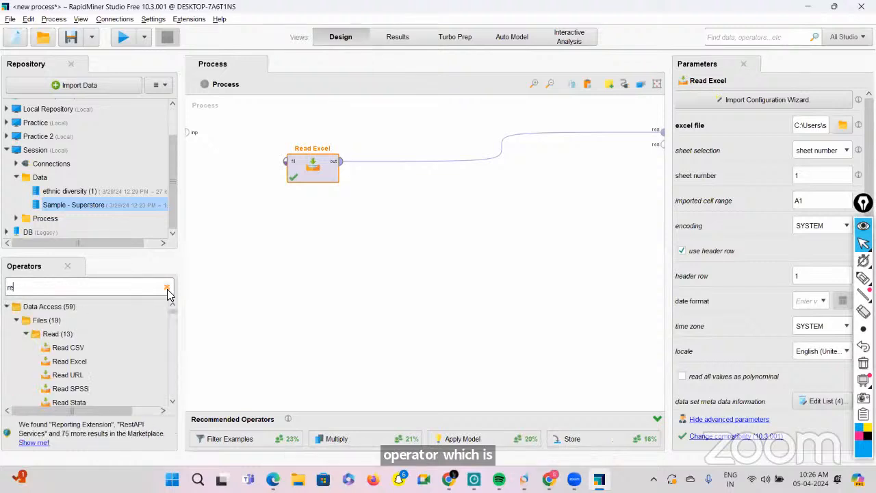
type("move")
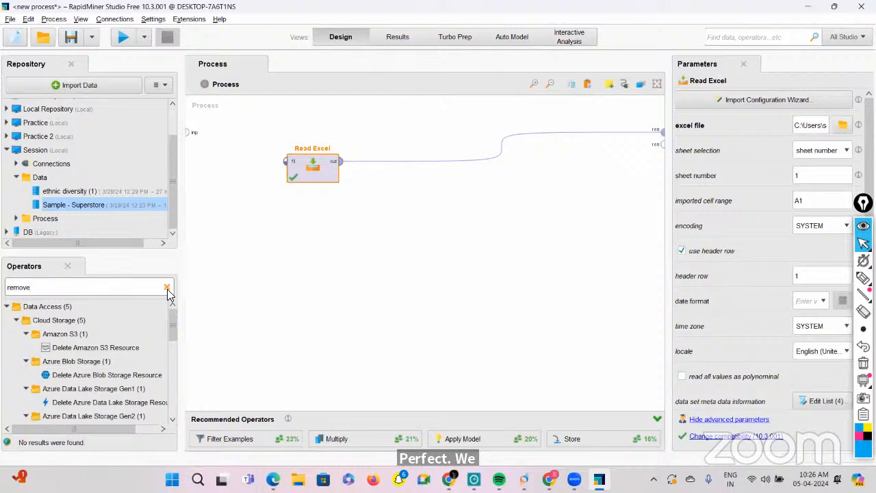
type(" dupli")
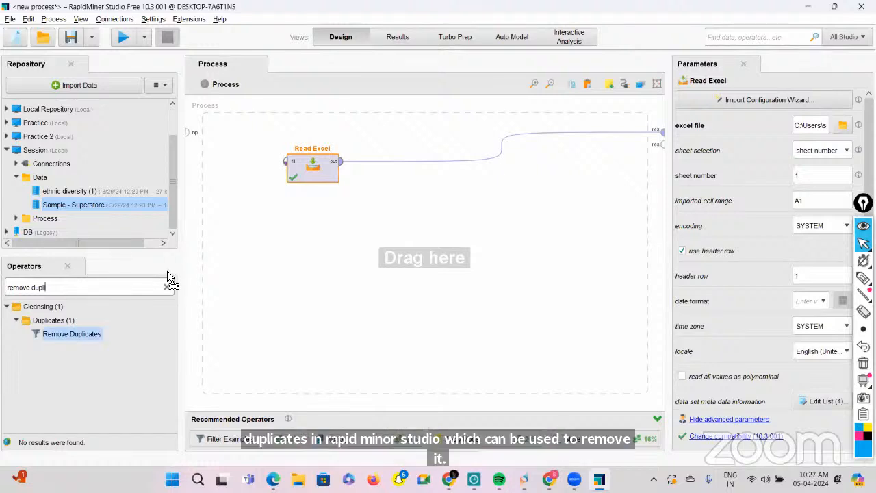
left_click_drag(168, 272, 479, 186)
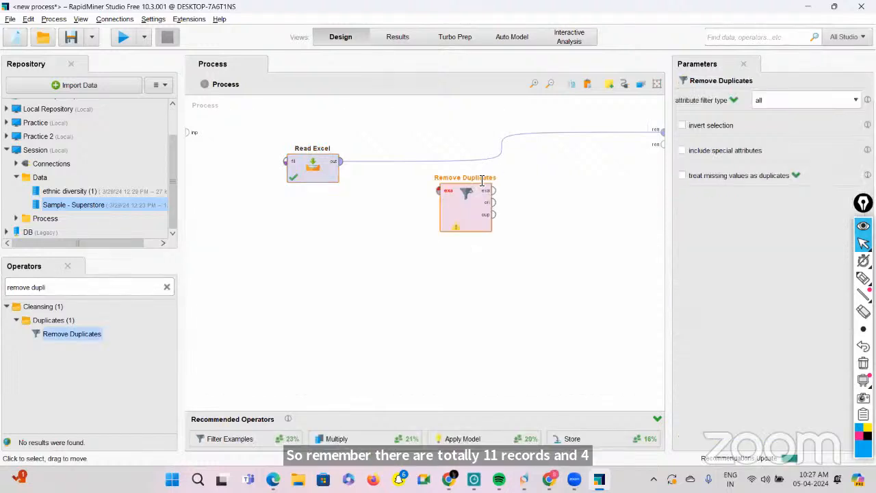
Step: Wire Read Excel through Remove Duplicates, with attribute filter type all, to the process result and run the process
left_click(342, 163)
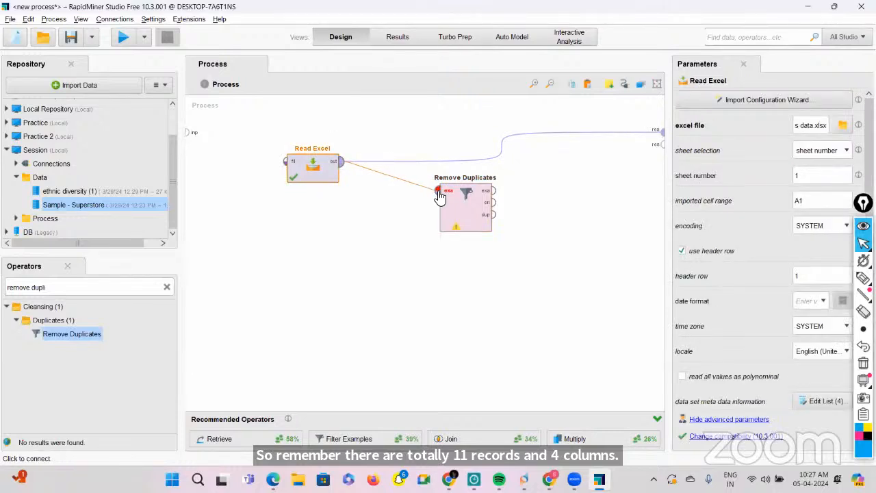
left_click(439, 192)
left_click(450, 216)
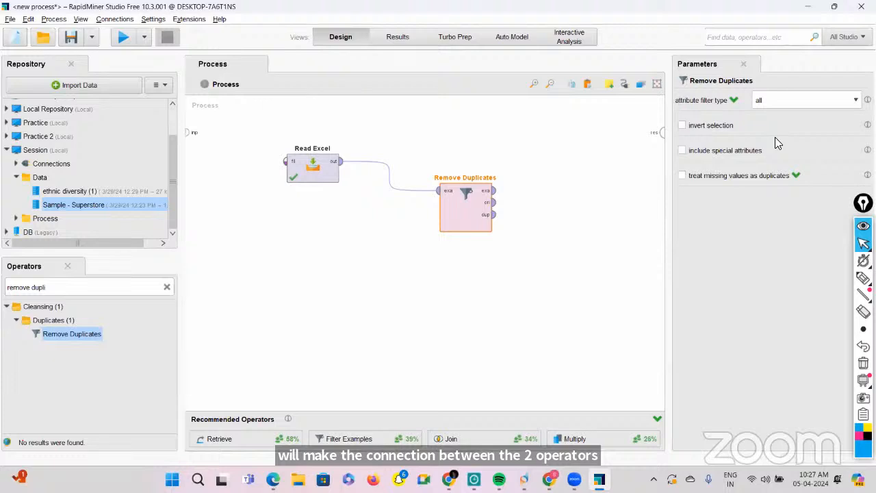
left_click(855, 103)
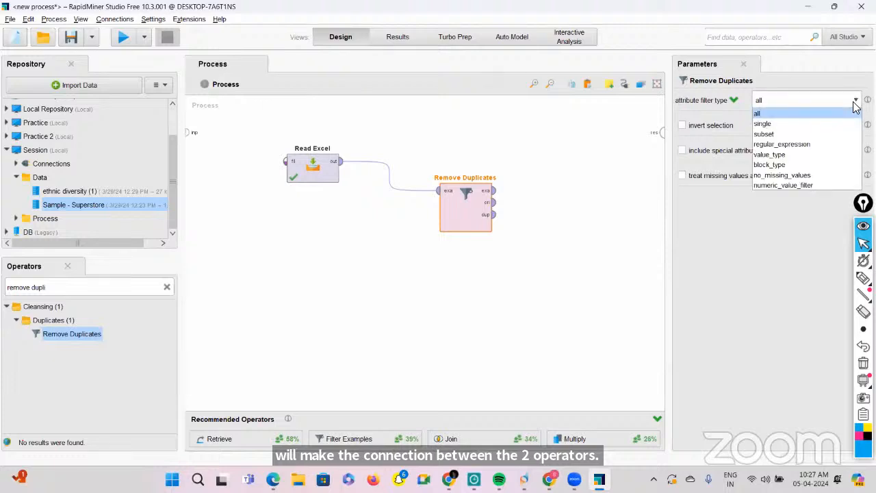
left_click(812, 113)
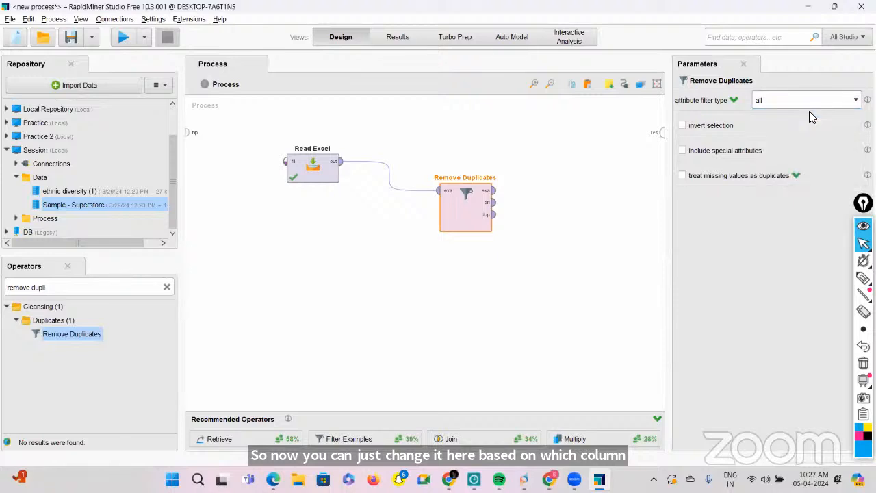
left_click(494, 190)
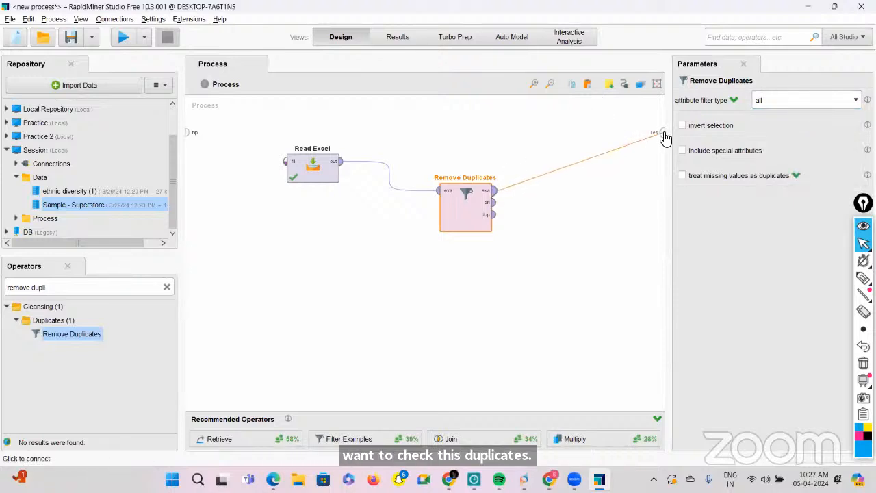
left_click(662, 133)
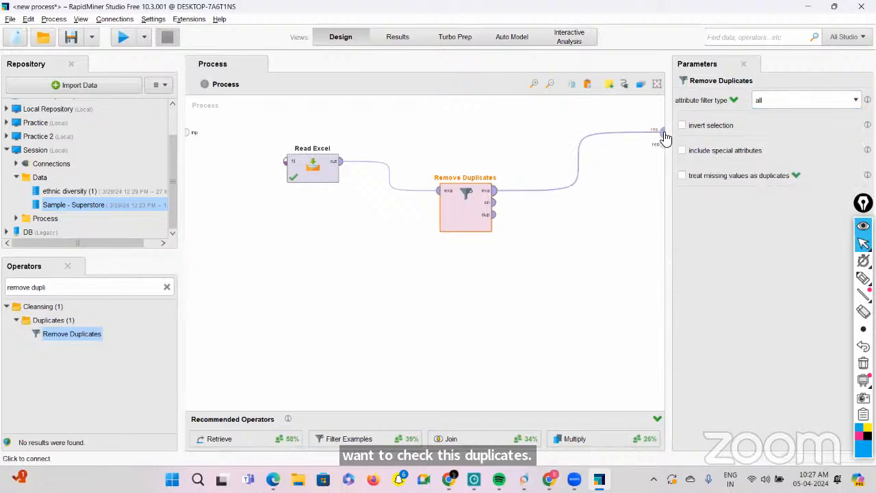
left_click(123, 37)
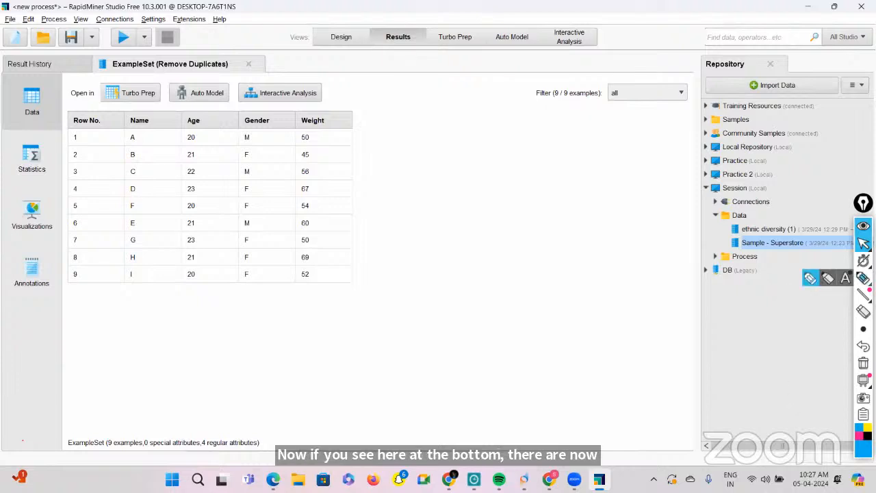
Step: Circle the example count with the screen pen, write an underlined note "2 duplicates" above it, and erase the annotations
left_click(863, 277)
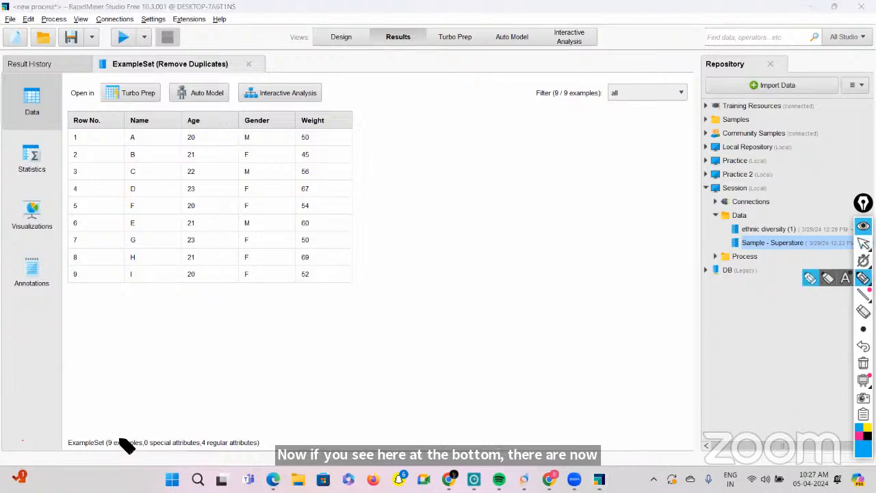
mouse_move(123, 438)
left_mouse_down()
mouse_move(111, 434)
mouse_move(106, 444)
mouse_move(121, 424)
left_mouse_up()
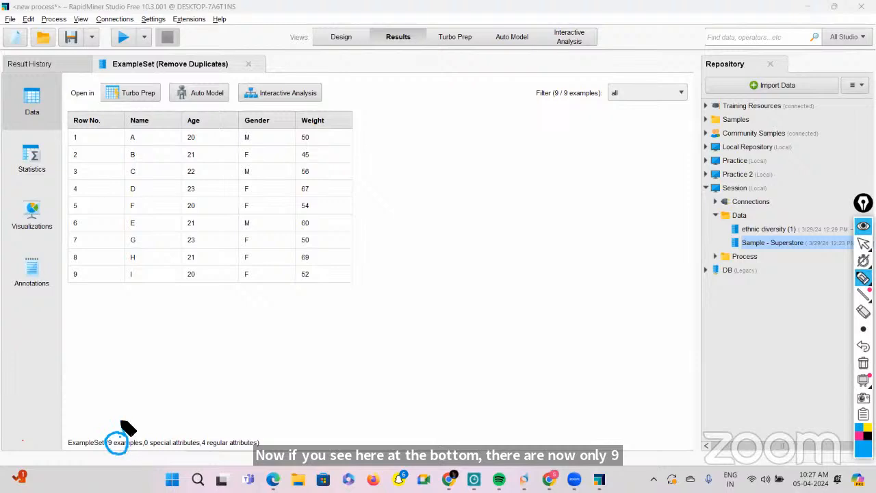
mouse_move(191, 385)
left_mouse_down()
mouse_move(200, 393)
mouse_move(210, 378)
mouse_move(241, 393)
mouse_move(245, 383)
mouse_move(257, 384)
left_mouse_up()
left_click_drag(263, 377, 290, 366)
left_click_drag(218, 399, 279, 384)
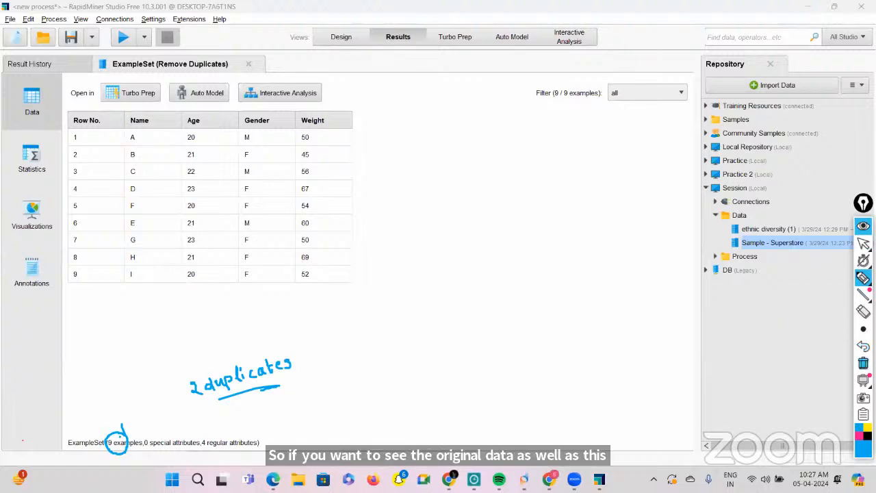
left_click(862, 363)
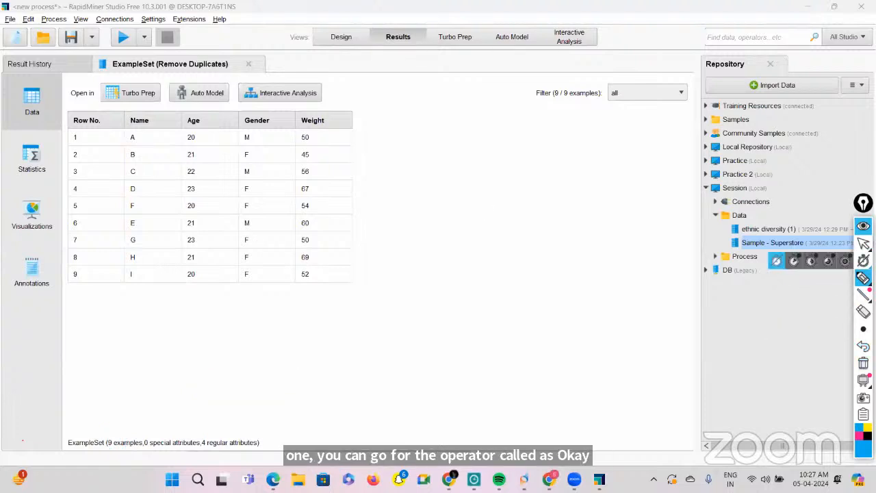
left_click(862, 243)
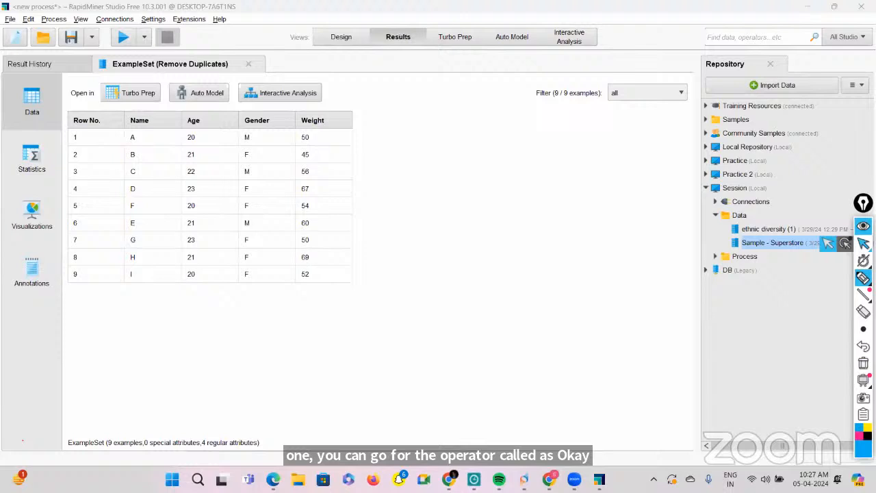
Step: Delete Remove Duplicates from the process design and run the process with Read Excel alone
left_click(325, 37)
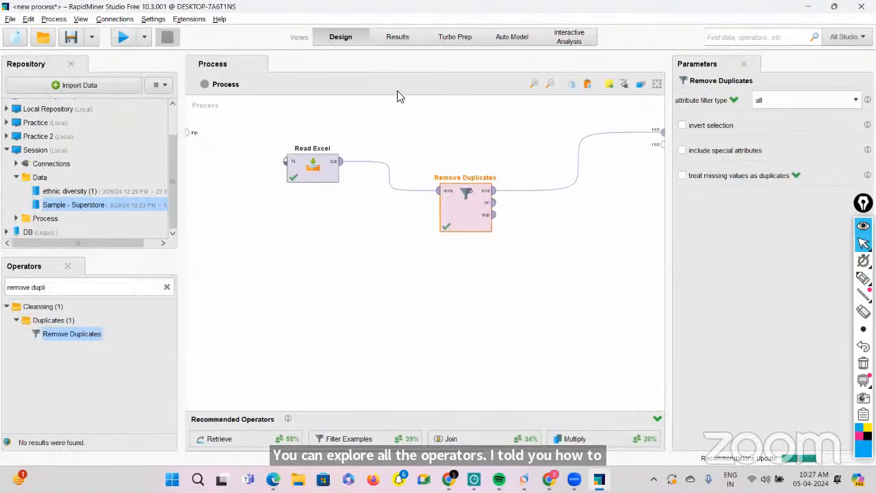
key("Delete")
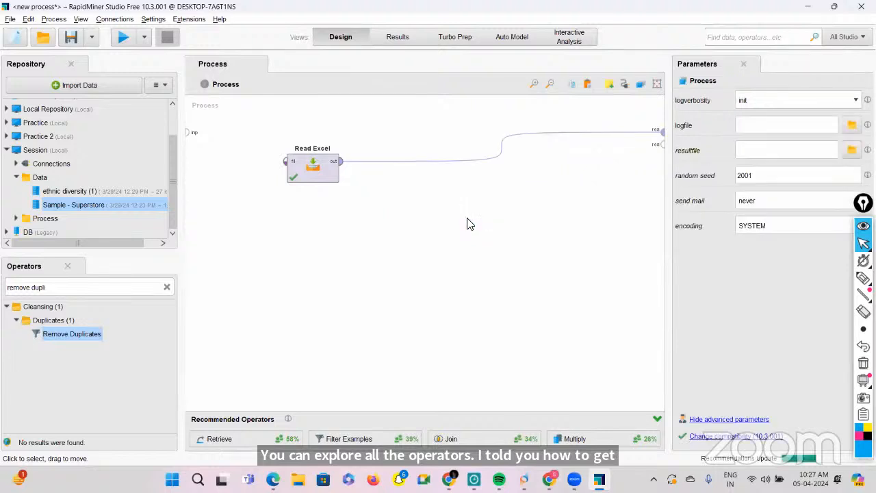
left_click(122, 39)
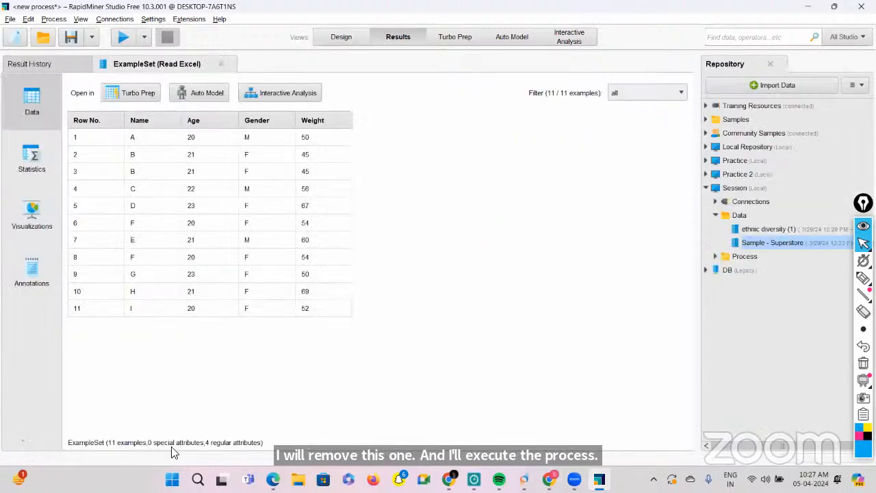
Step: Return to the process design, search the operators for "multipl" and insert Multiply on the connection between Read Excel and the result
left_click(338, 34)
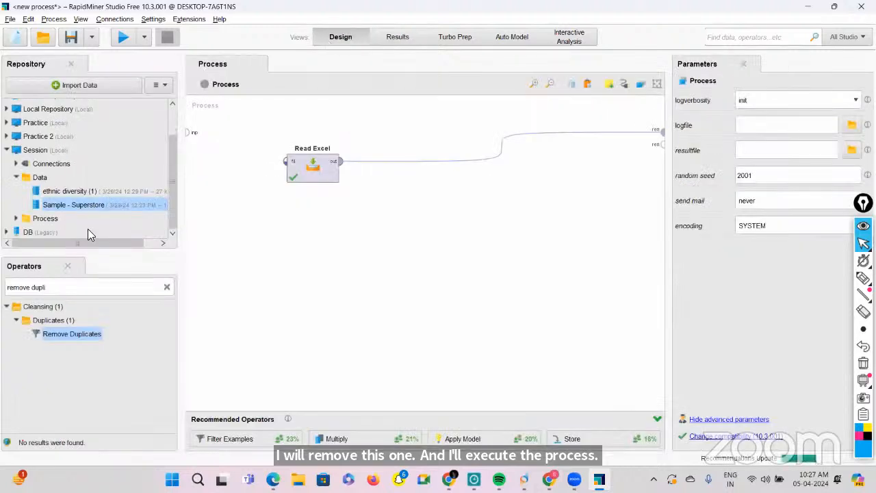
left_click(167, 287)
type("multi")
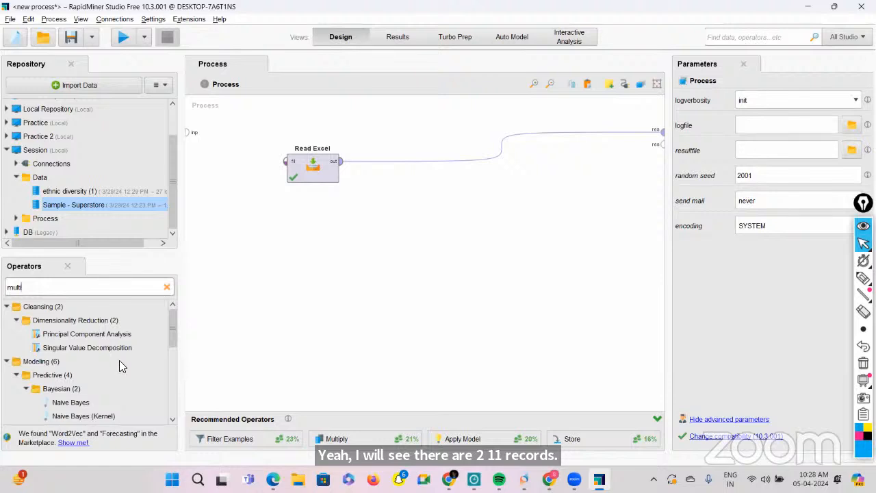
type("pl")
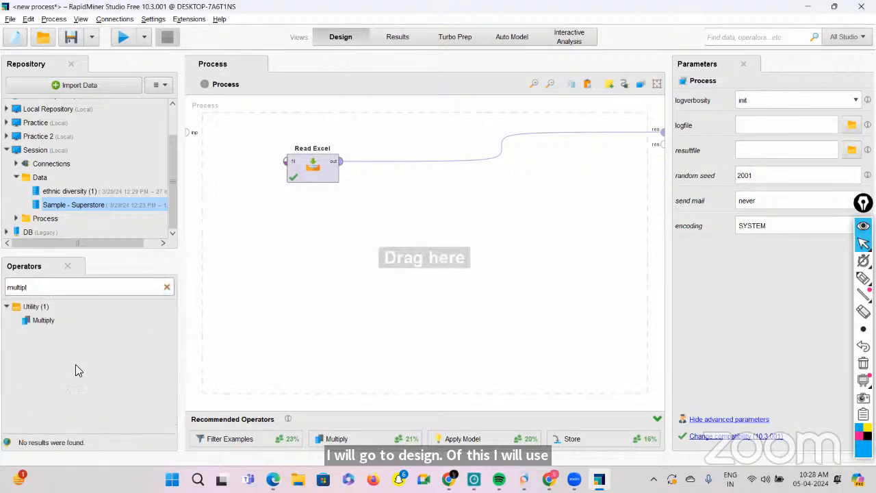
left_click(42, 319)
left_click_drag(69, 296, 405, 163)
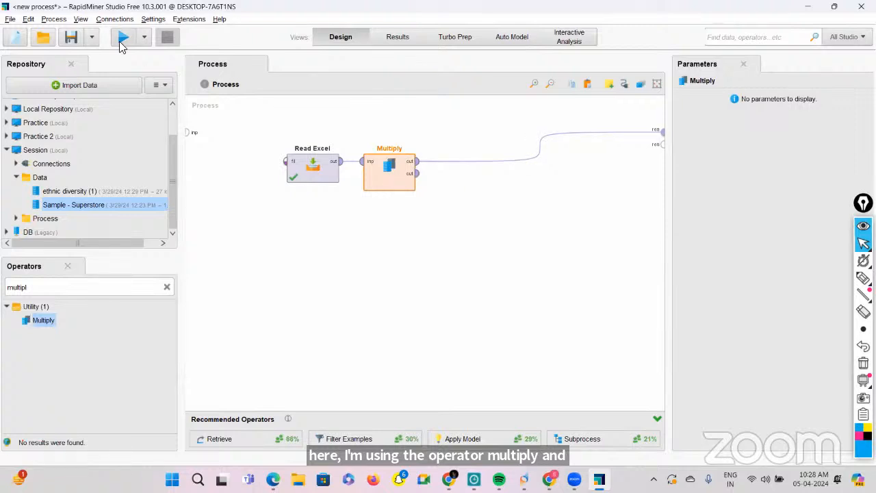
Step: Search the operators for "remove dupl" and place Remove Duplicates between Multiply and the process result ports
left_click(168, 288)
type("rem")
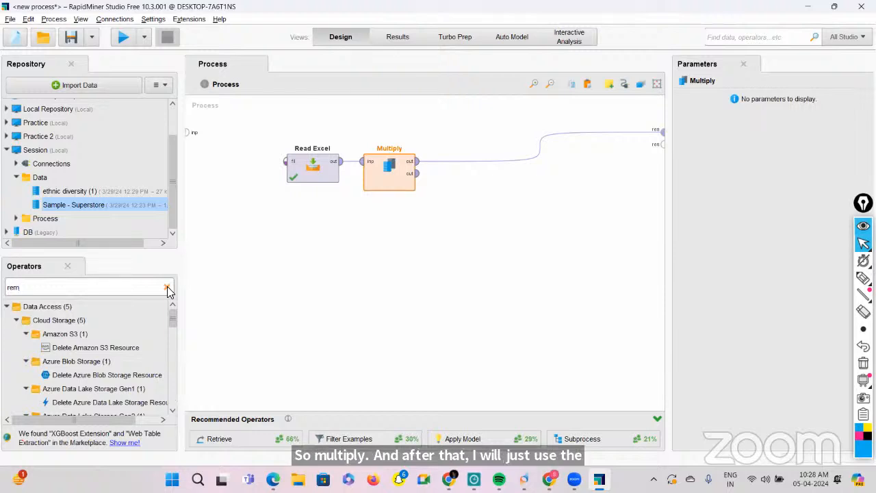
type("ove dupl")
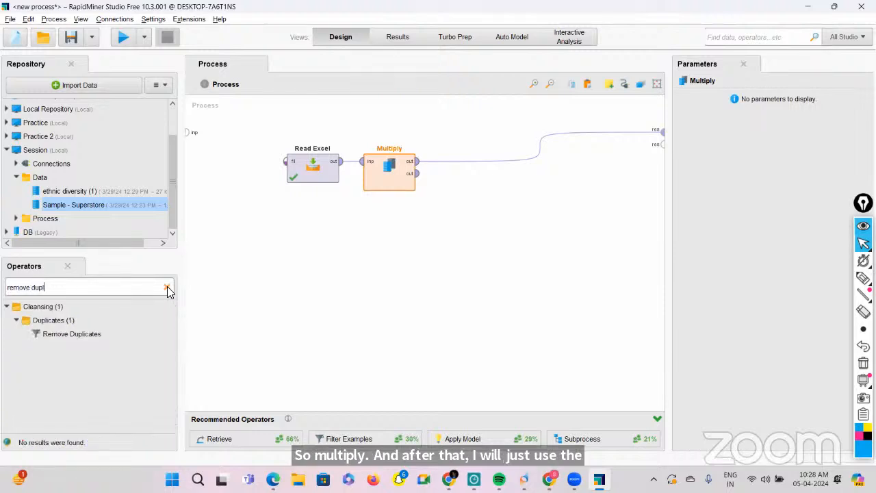
left_click_drag(66, 334, 301, 245)
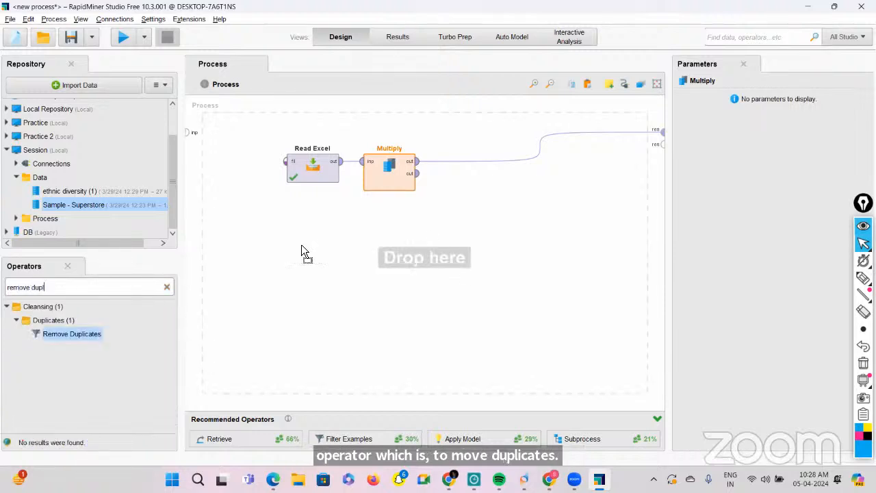
left_click_drag(401, 225, 589, 185)
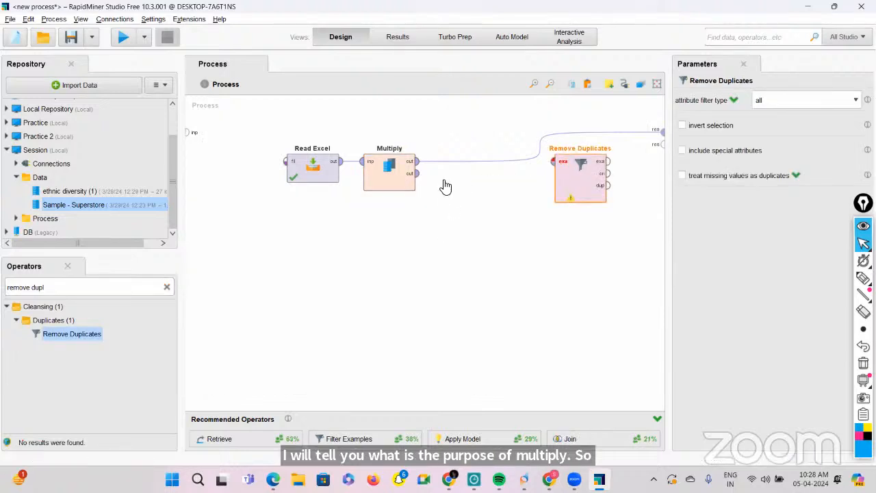
Step: Wire Multiply's second output into Remove Duplicates and its example set output to the second process result
left_click(419, 177)
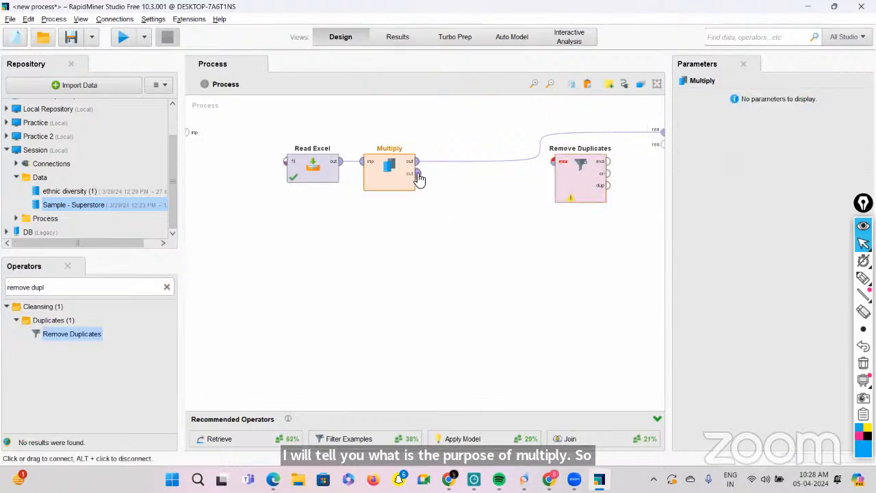
left_click(554, 164)
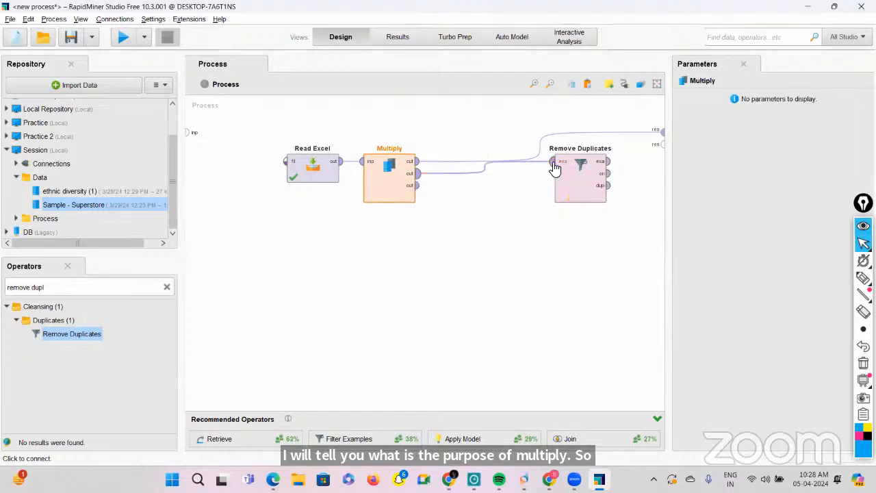
left_click(609, 162)
left_click(661, 143)
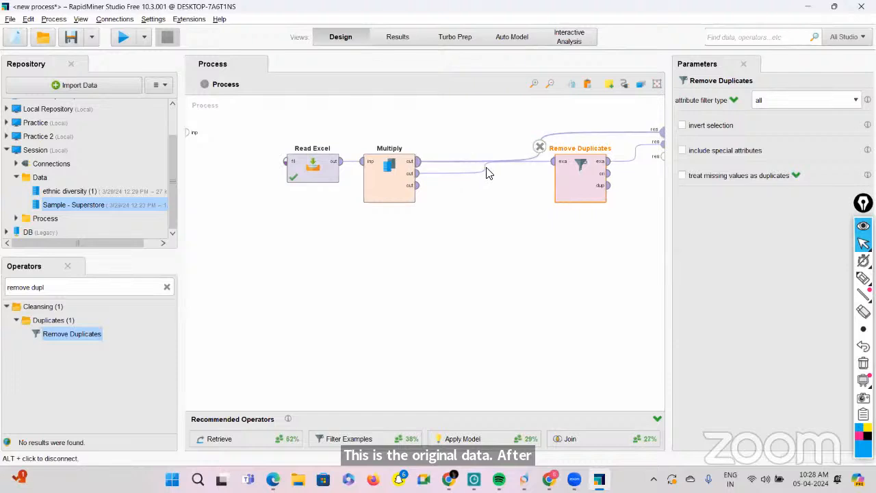
Step: Run the process and compare the Read Excel result with the Remove Duplicates result
mouse_move(558, 176)
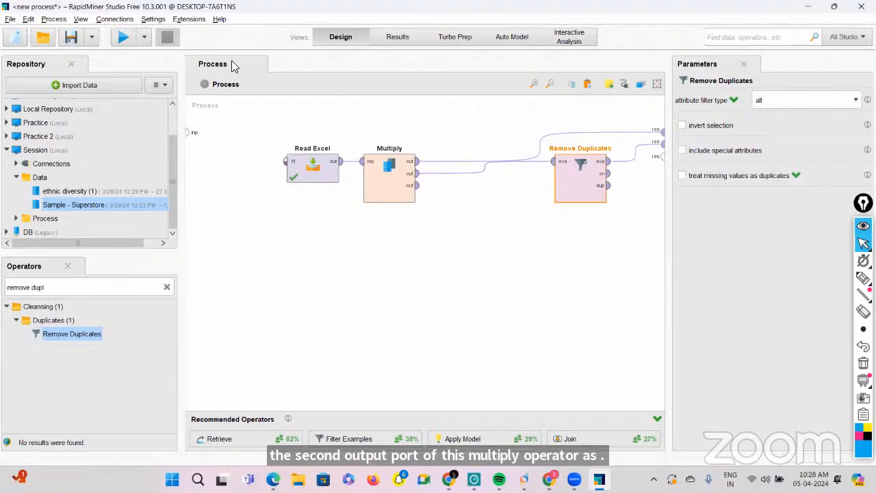
left_click(124, 39)
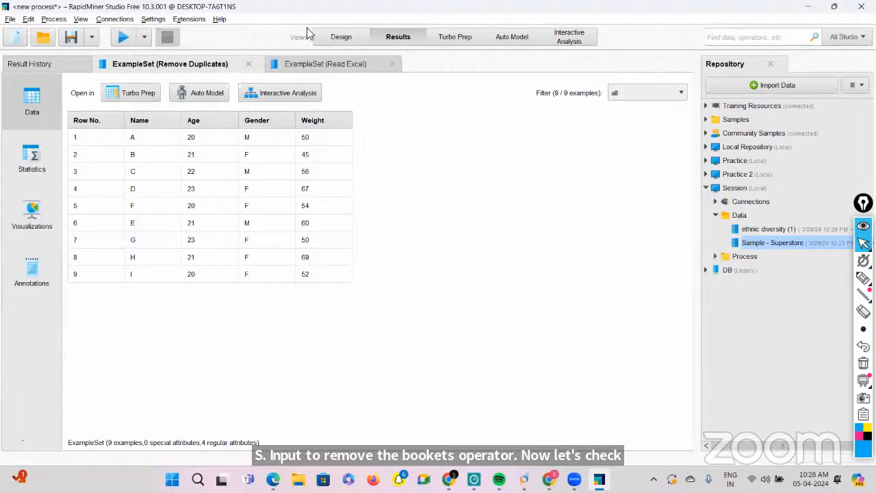
left_click(323, 66)
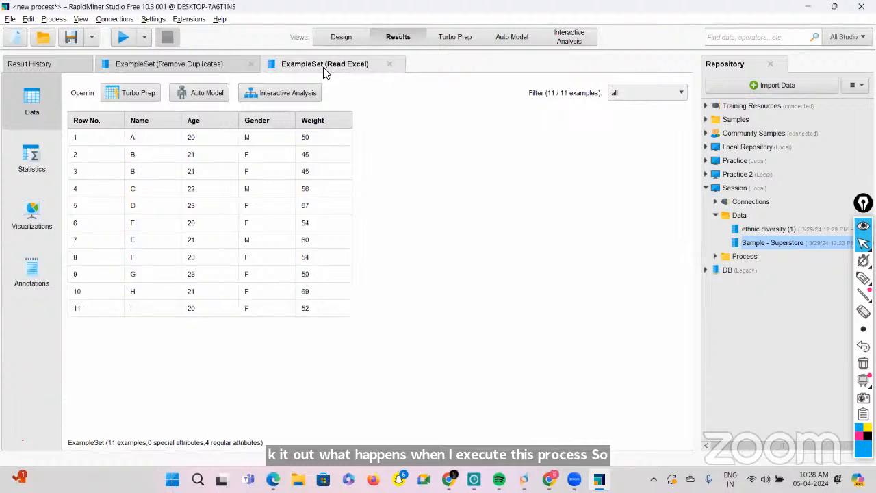
left_click(190, 72)
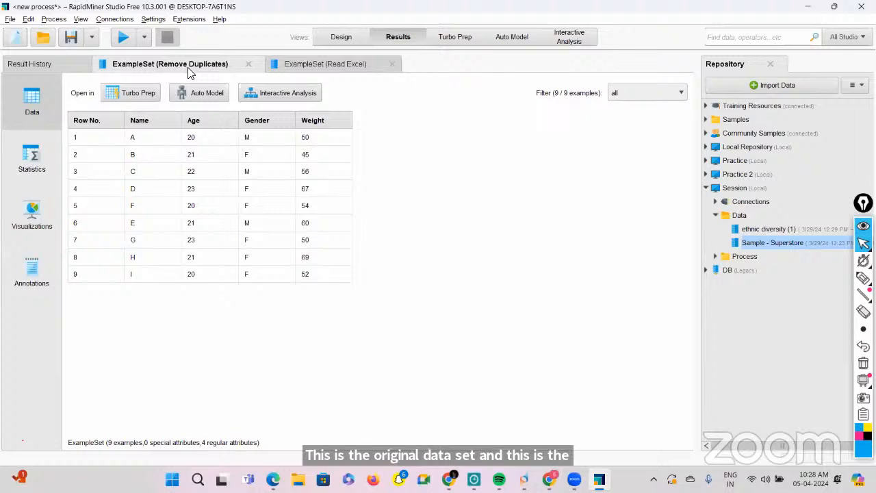
Step: Return to the process design and move Remove Duplicates well below the Multiply row so both branches are separated
left_click(341, 39)
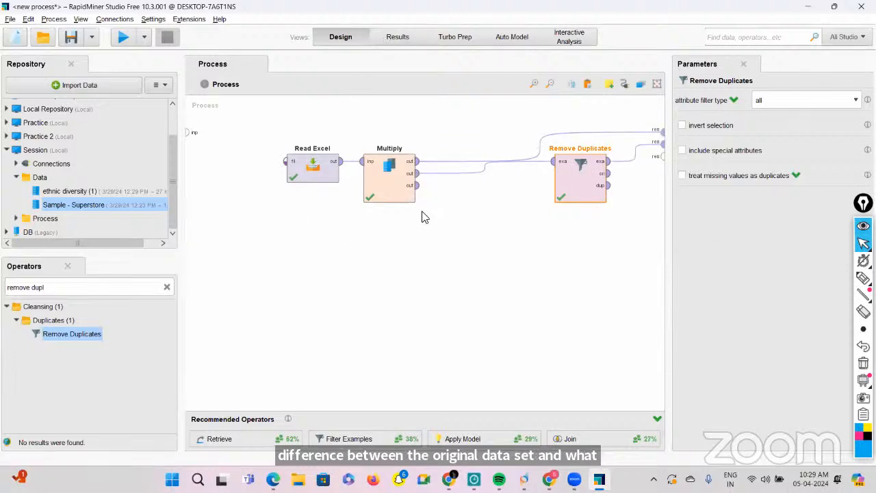
left_click_drag(569, 172, 530, 346)
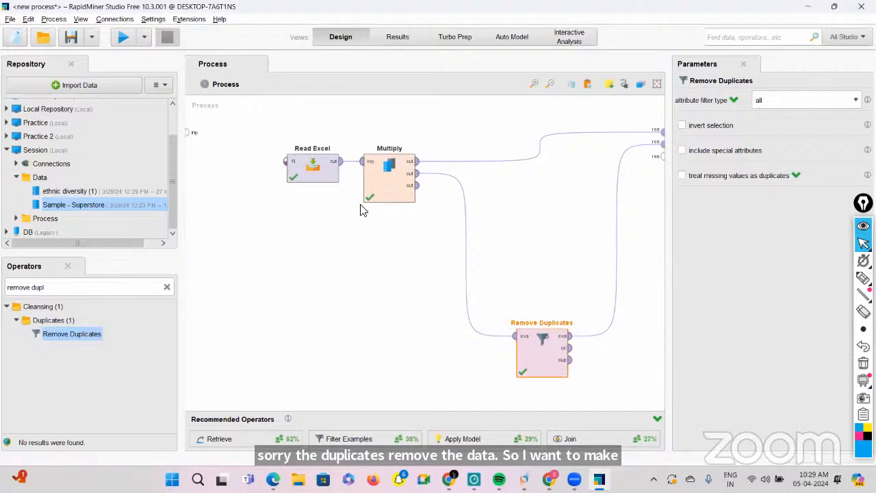
Step: Search the operators for Multiply, read the description in its operator information, and close the information window
left_click(167, 288)
type("multiplk")
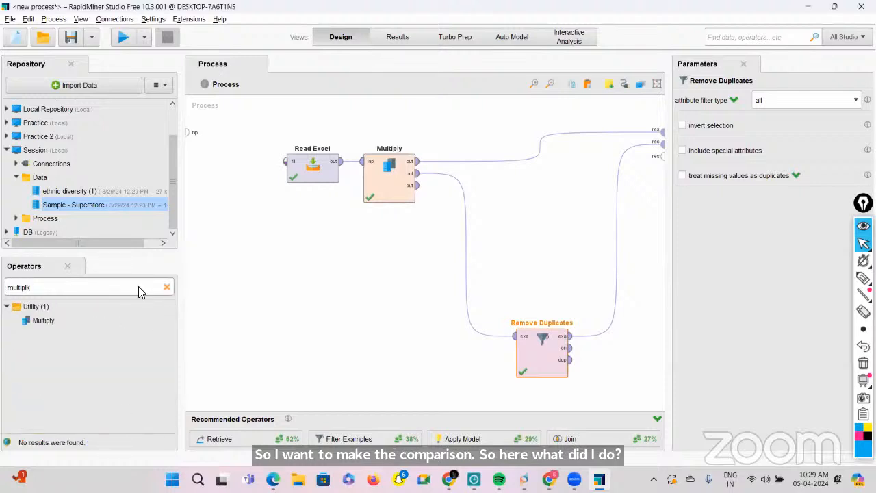
right_click(52, 320)
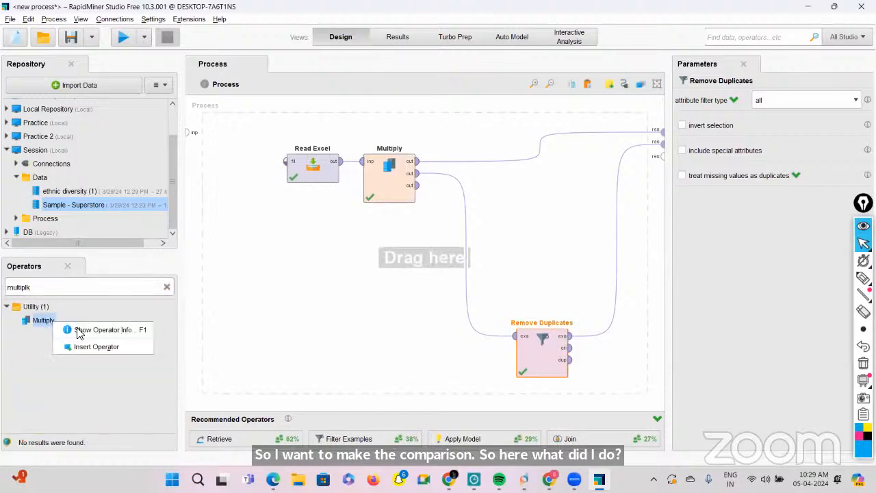
left_click(79, 332)
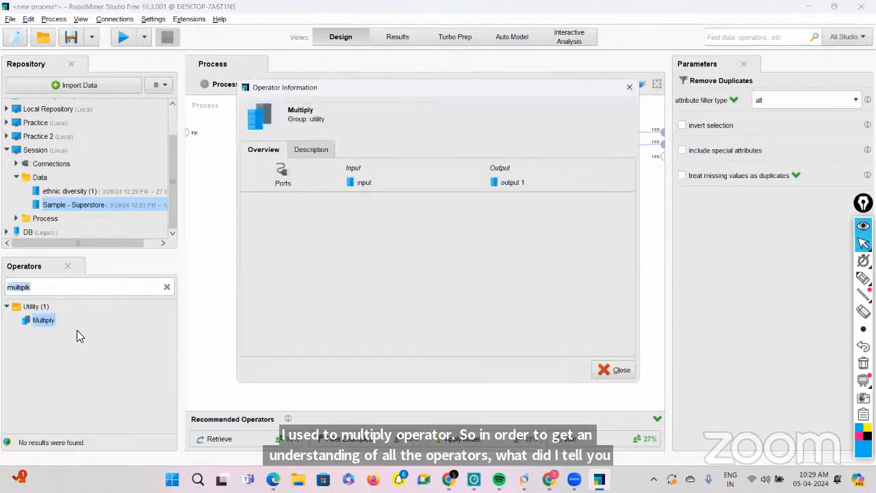
left_click(308, 152)
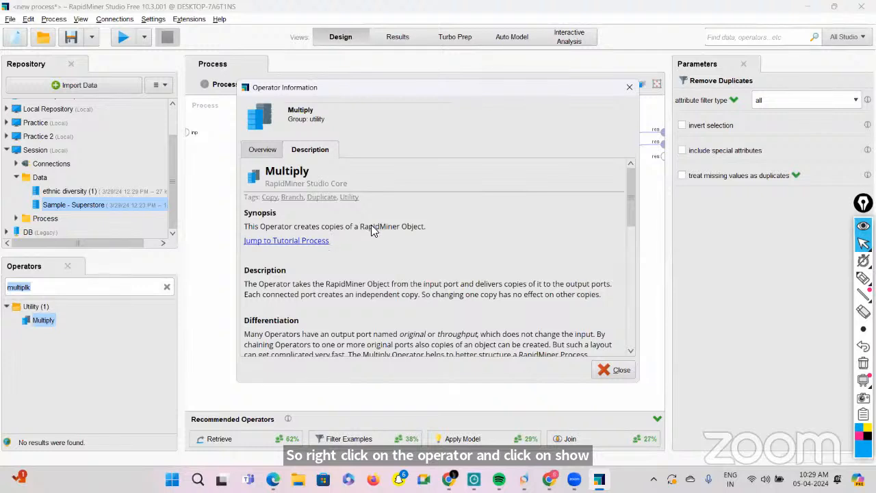
left_click(629, 86)
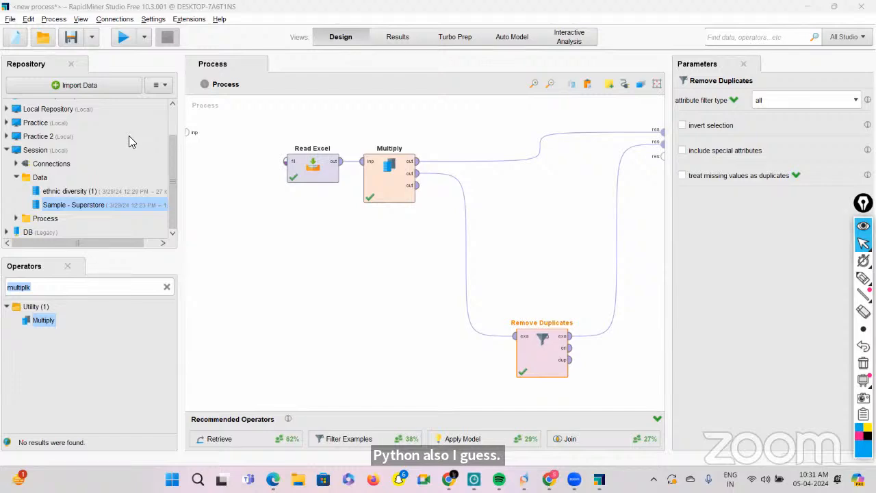
Step: Switch to the Google Slides presentation, advance to the Outlier Analysis slide, and underline "Outlier" with the pen note "extreme value" beneath it
key("alt+Tab")
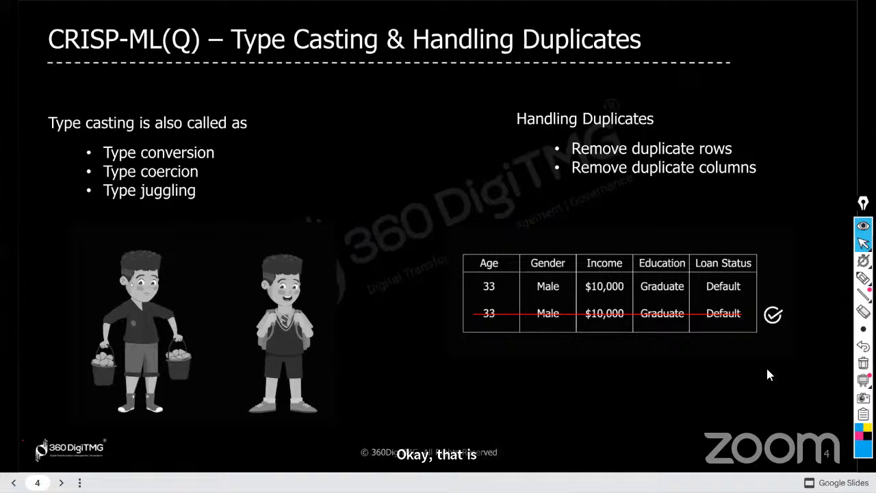
key("Right")
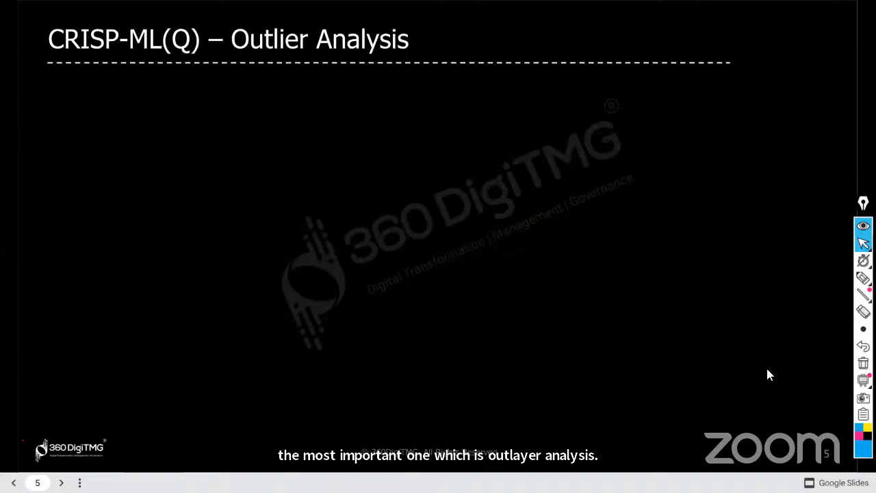
left_click(863, 277)
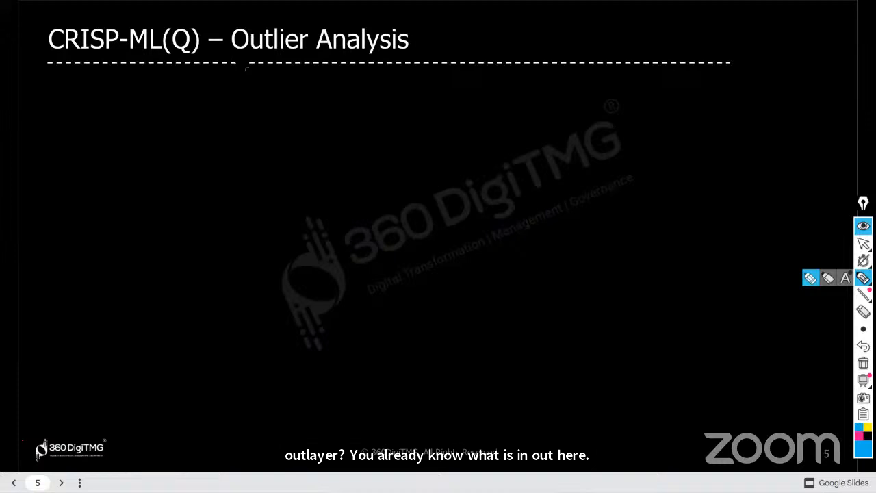
mouse_move(232, 58)
left_mouse_down()
mouse_move(293, 58)
mouse_move(285, 78)
mouse_move(344, 85)
mouse_move(324, 82)
mouse_move(361, 76)
left_mouse_up()
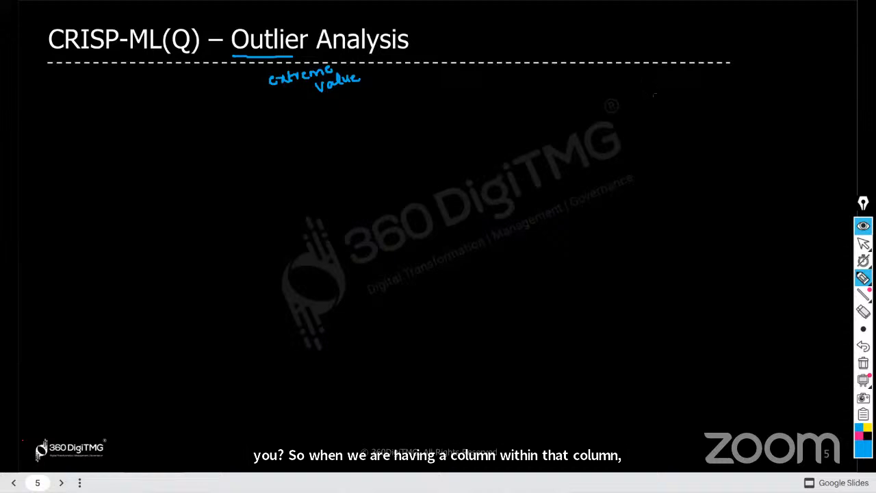
Step: Handwrite a column of the values 5, 6, 7, 10 and 100000 on the slide and box the 100000
left_click_drag(655, 77, 657, 136)
left_click_drag(660, 100, 655, 109)
mouse_move(657, 146)
left_mouse_down()
mouse_move(658, 190)
mouse_move(664, 178)
mouse_move(685, 175)
left_mouse_up()
left_click_drag(700, 174, 715, 169)
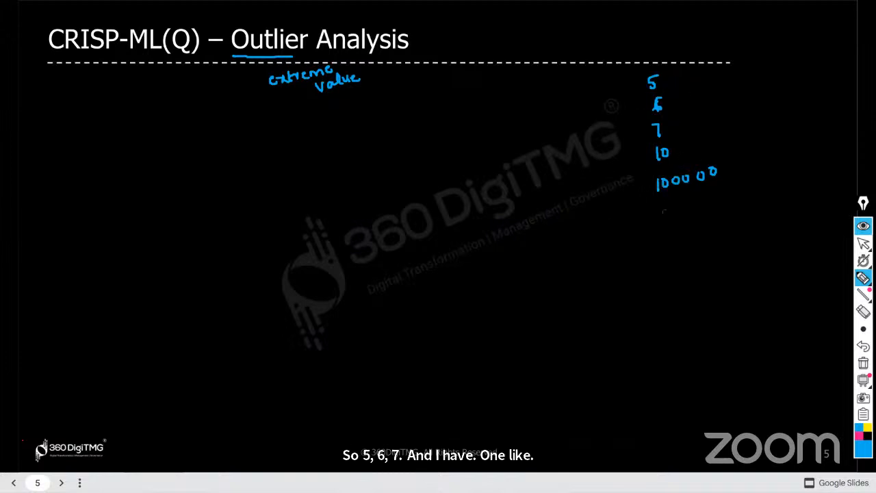
mouse_move(653, 199)
left_mouse_down()
mouse_move(647, 175)
mouse_move(715, 148)
mouse_move(724, 174)
left_mouse_up()
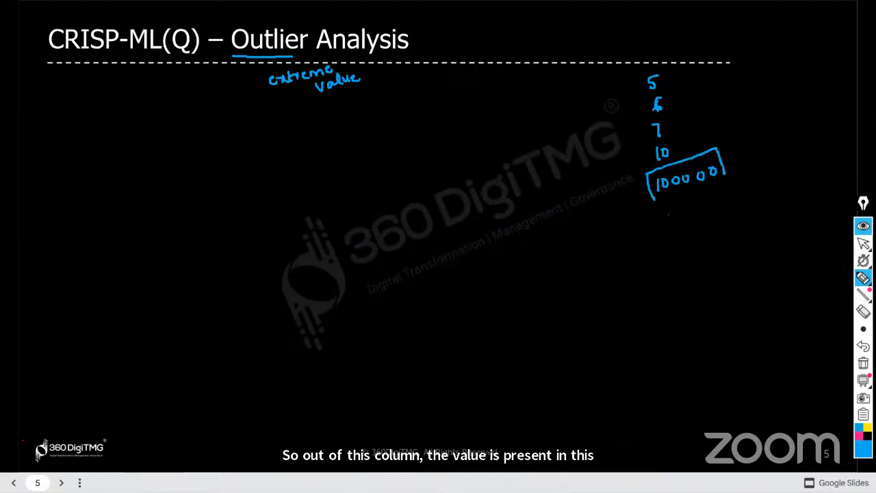
left_click_drag(653, 200, 723, 176)
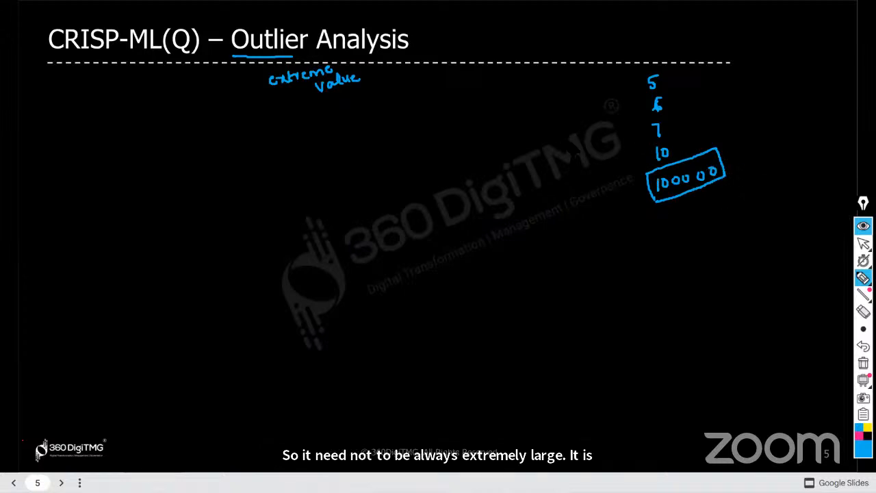
Step: Handwrite a second column of large values, including 50,000, 400,000 and 200,000, under a 2, and circle the 2 with an arrow
mouse_move(585, 192)
left_mouse_down()
mouse_move(597, 199)
mouse_move(587, 227)
mouse_move(639, 200)
left_mouse_up()
mouse_move(600, 245)
left_mouse_down()
mouse_move(621, 253)
mouse_move(648, 228)
left_mouse_up()
mouse_move(618, 268)
left_mouse_down()
mouse_move(624, 283)
mouse_move(653, 255)
left_mouse_up()
left_click_drag(663, 250, 674, 240)
left_click_drag(634, 293, 649, 298)
left_click_drag(651, 290, 669, 283)
left_click_drag(674, 271, 688, 258)
left_click_drag(604, 184, 568, 204)
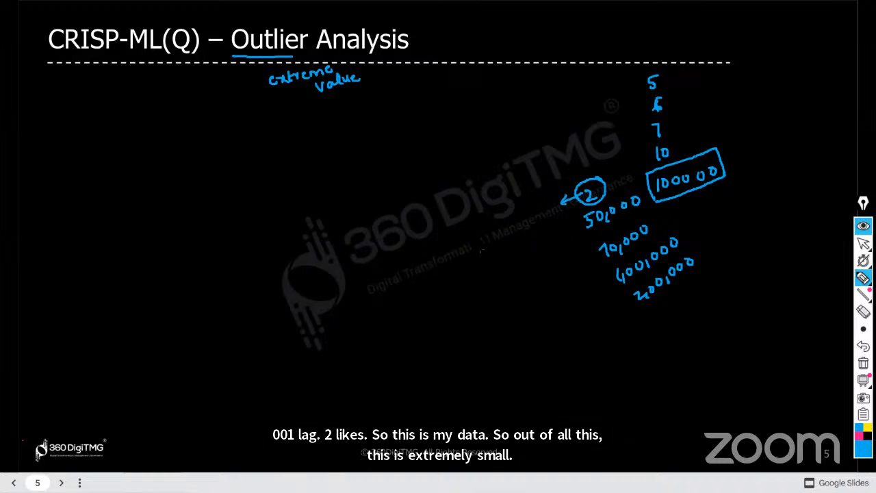
Step: Write an underlined "outlier" label beside the arrow and add check marks next to the boxed 100000 and the circled 2
left_click_drag(475, 236, 493, 240)
mouse_move(486, 233)
left_mouse_down()
mouse_move(537, 218)
mouse_move(512, 235)
left_mouse_up()
mouse_move(730, 180)
left_mouse_down()
mouse_move(739, 185)
mouse_move(746, 171)
left_mouse_up()
left_click_drag(569, 201, 566, 213)
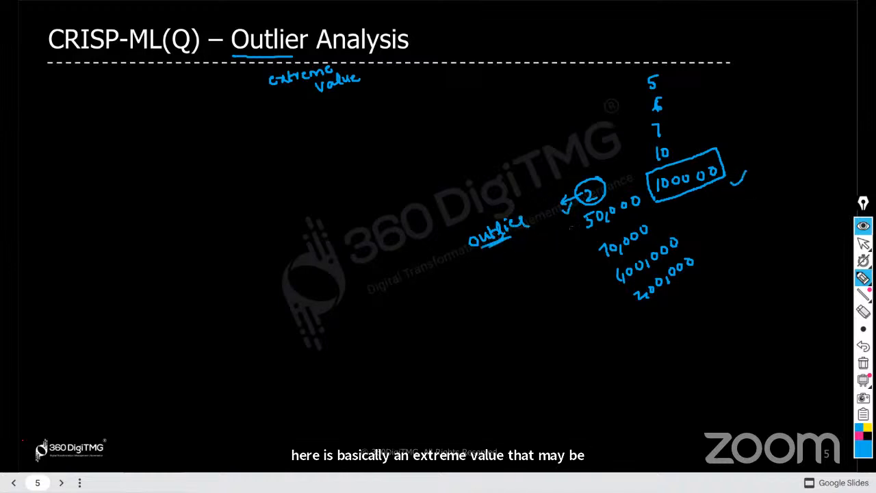
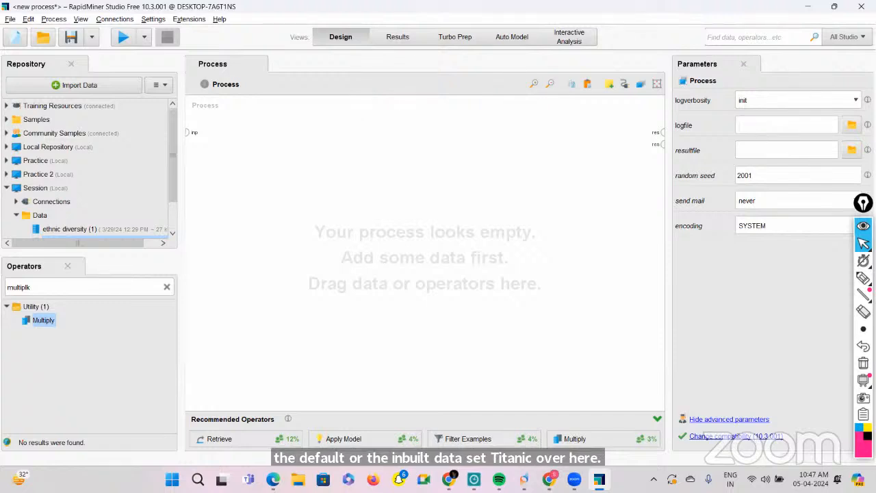
Step: Handwrite "Repository" with the screen pen in the blank area below the process parameters, underline it, and add "Samples folder" beneath
left_click(863, 278)
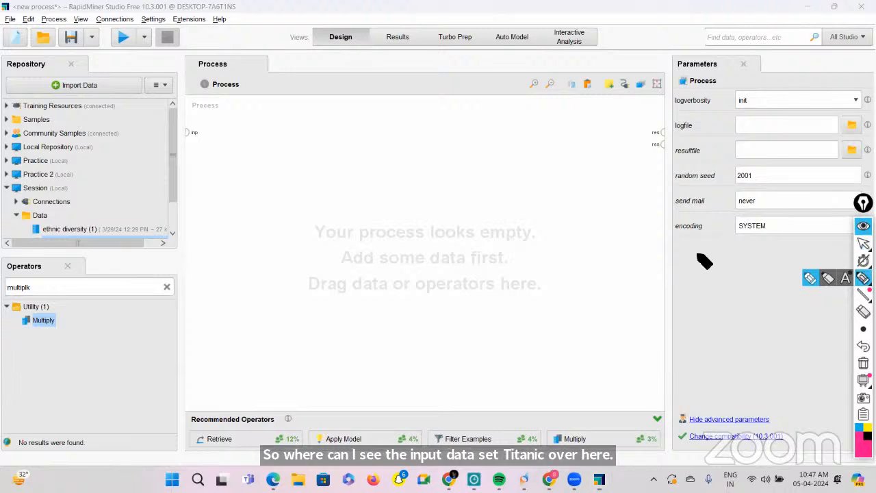
mouse_move(694, 284)
left_mouse_down()
mouse_move(713, 281)
mouse_move(717, 290)
mouse_move(734, 274)
mouse_move(776, 271)
left_mouse_up()
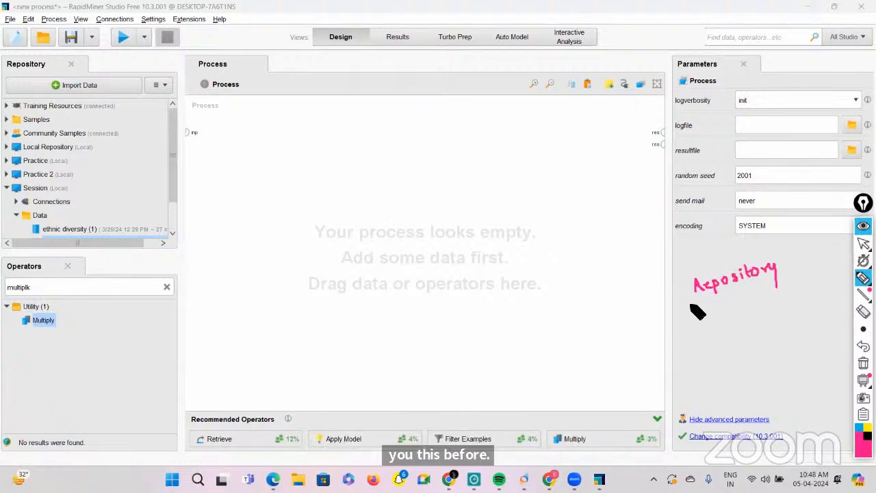
left_click_drag(690, 306, 798, 276)
left_click(710, 312)
mouse_move(713, 311)
left_mouse_down()
mouse_move(705, 322)
mouse_move(814, 293)
mouse_move(818, 281)
left_mouse_up()
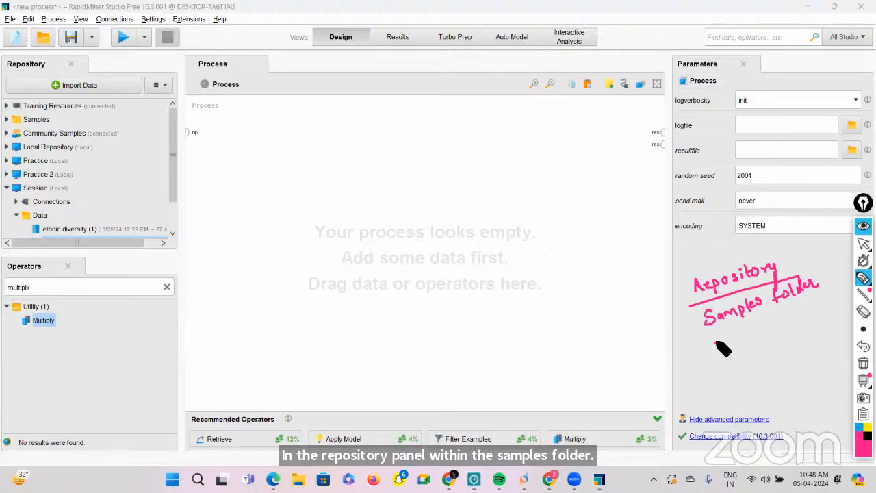
Step: Handwrite "data subfolder" under the Samples folder note, point an arrow down to "default", and add another arrow and an underlined "Titanic"
mouse_move(720, 341)
left_mouse_down()
mouse_move(791, 336)
mouse_move(817, 308)
mouse_move(739, 364)
mouse_move(745, 358)
mouse_move(755, 384)
mouse_move(764, 383)
mouse_move(790, 359)
left_mouse_up()
mouse_move(727, 387)
left_mouse_down()
mouse_move(682, 387)
mouse_move(698, 392)
left_mouse_up()
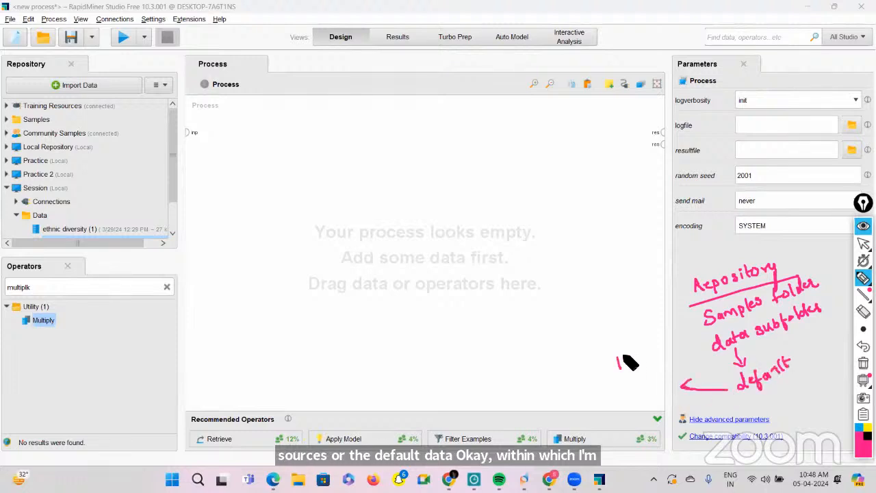
mouse_move(609, 357)
left_mouse_down()
mouse_move(664, 356)
mouse_move(662, 362)
mouse_move(668, 354)
left_mouse_up()
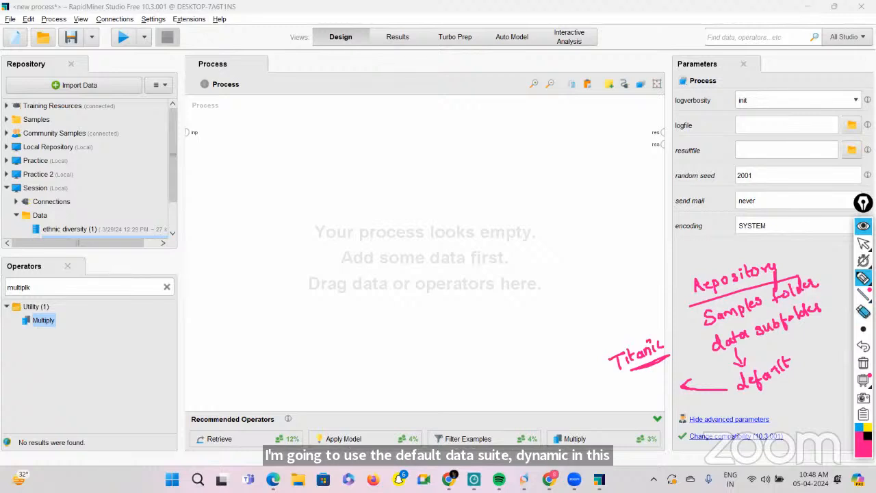
left_click(863, 244)
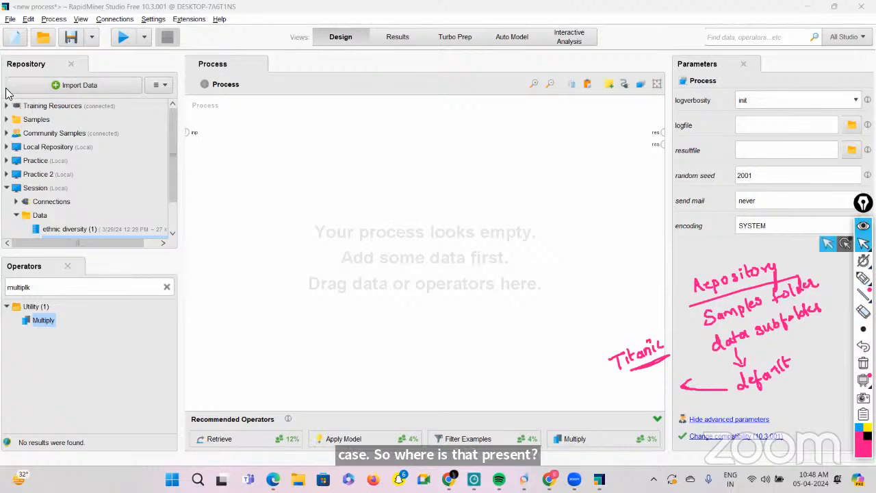
Step: Add the Titanic dataset from the data folder in Samples to the empty process and clear the operator search
left_click(7, 120)
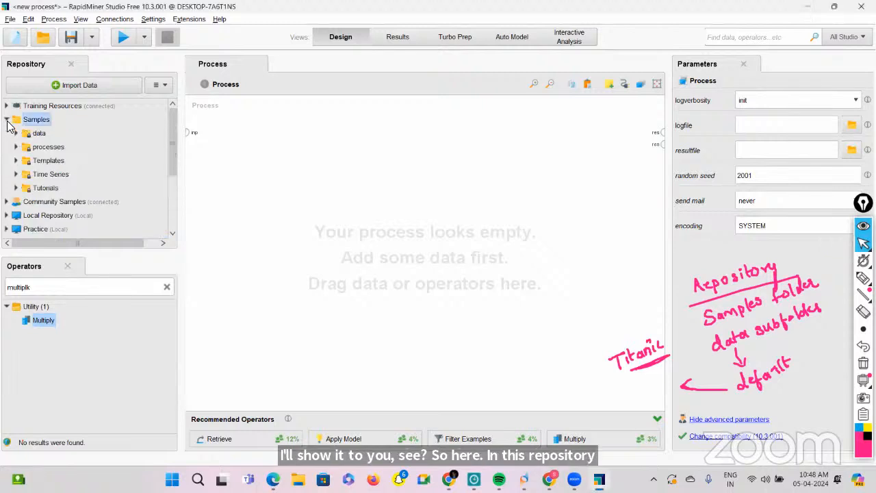
left_click(15, 132)
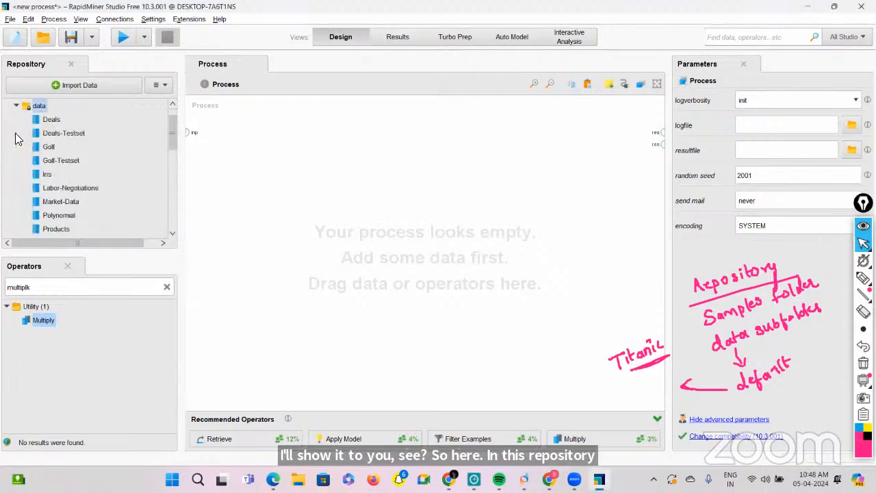
scroll(65, 178, "down", 3)
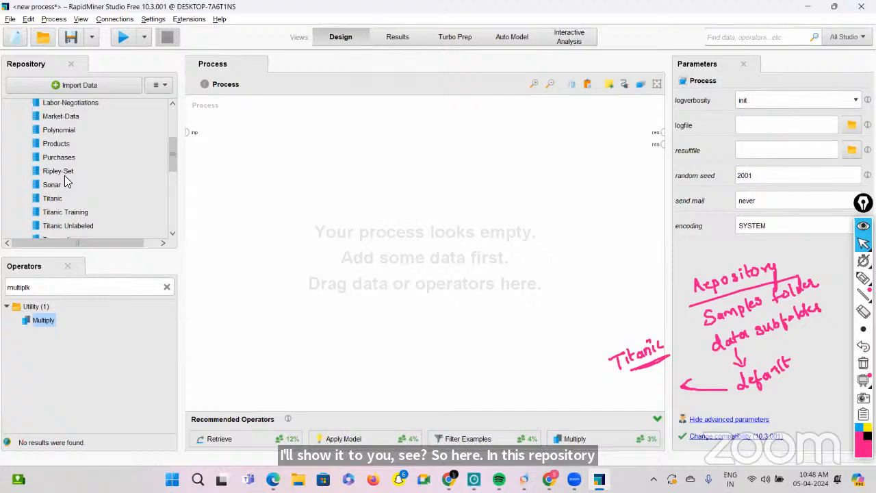
mouse_move(53, 203)
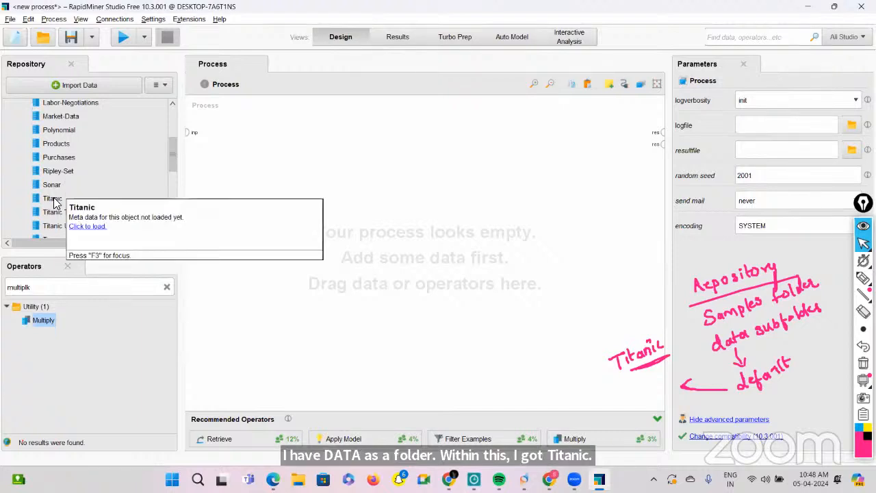
left_click(52, 199)
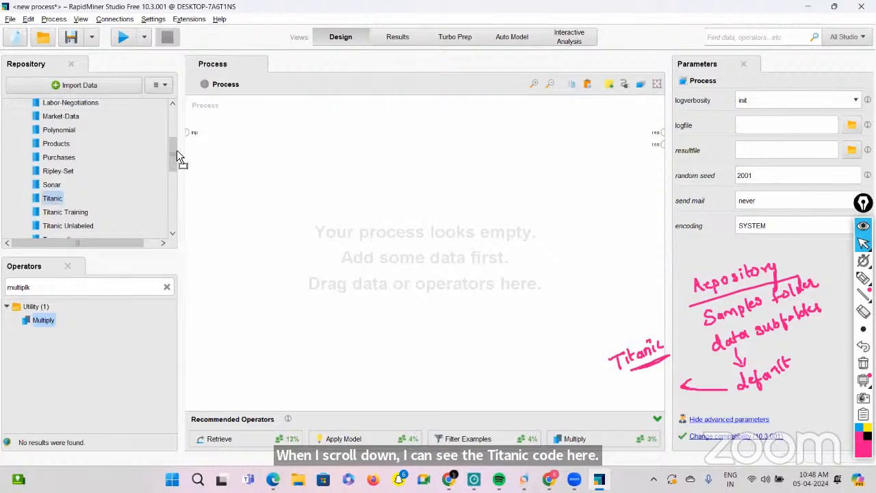
left_click_drag(177, 152, 287, 168)
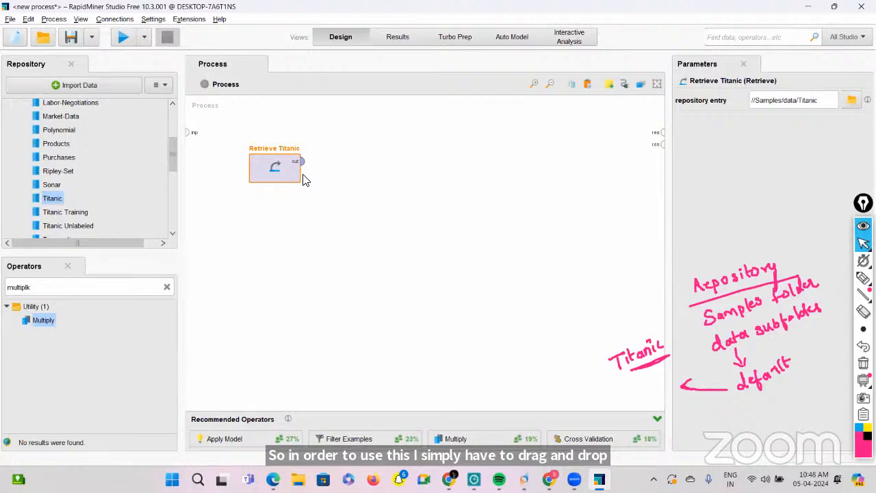
left_click(167, 288)
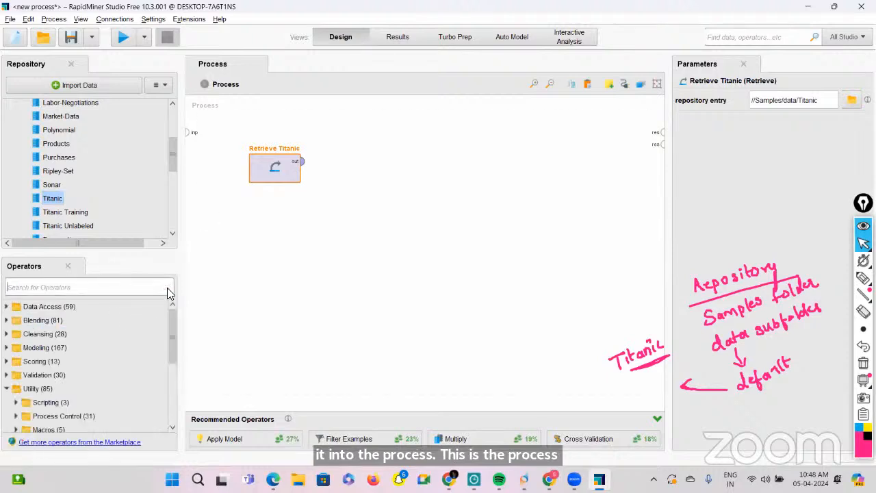
Step: Connect the Retrieve Titanic output to the first result port and run the process to show the data
left_click(303, 163)
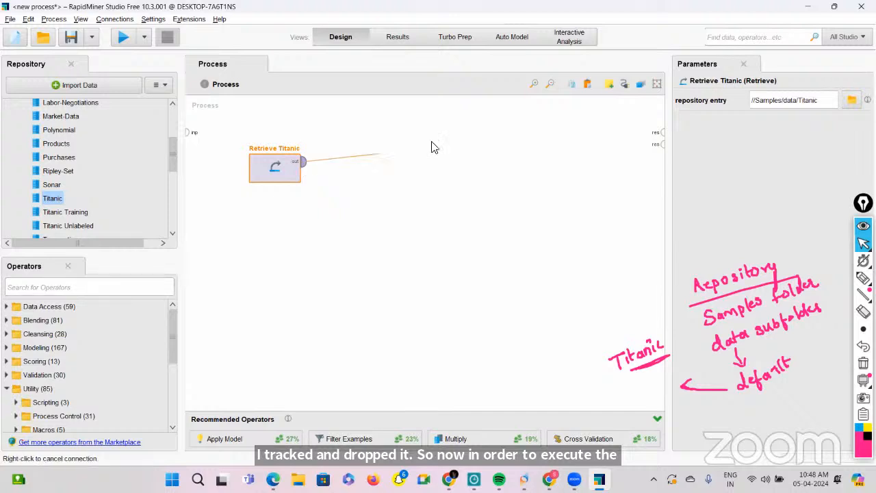
left_click(660, 132)
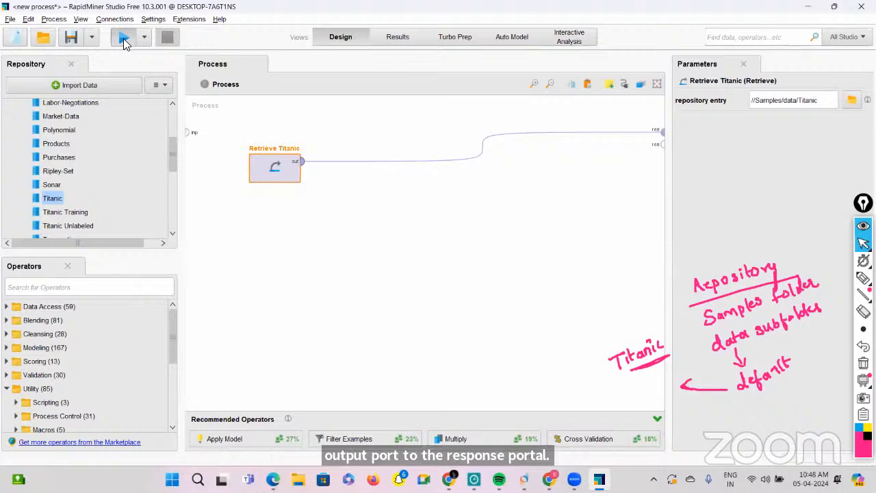
left_click(123, 38)
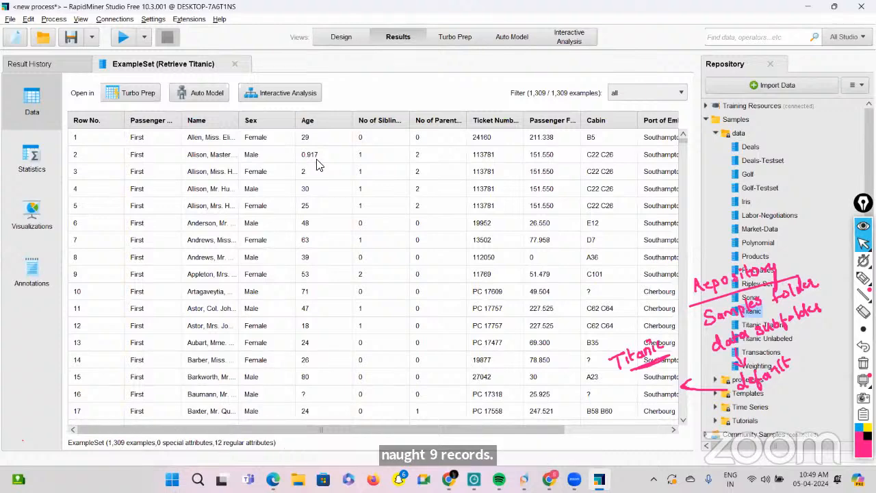
Step: Return to the process design, add a Select Attributes operator, and feed the Retrieve Titanic output into its example set input
left_click(351, 40)
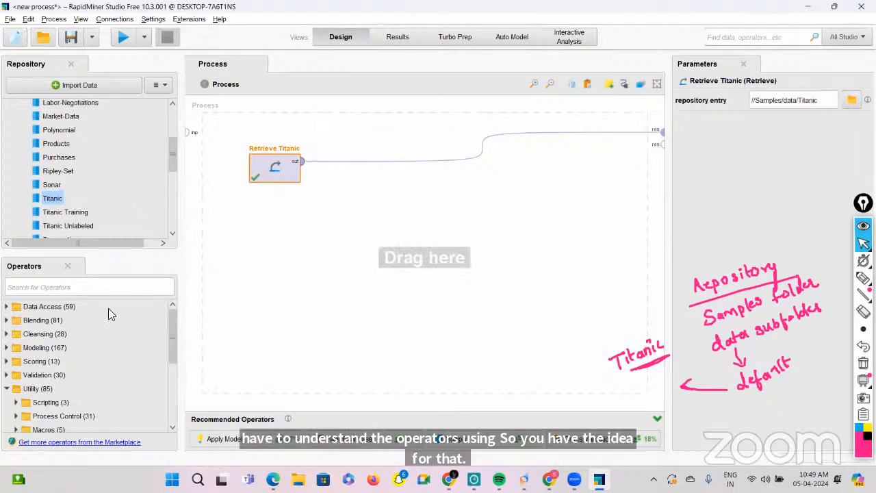
left_click(79, 288)
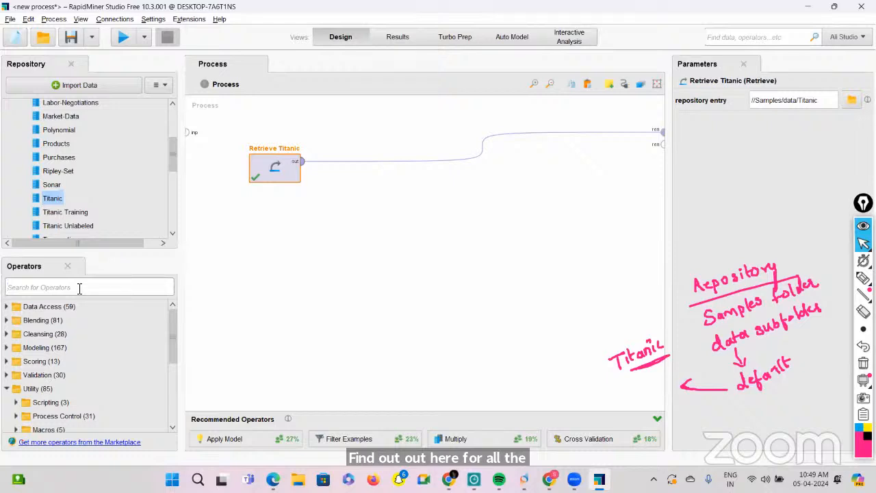
type("sel")
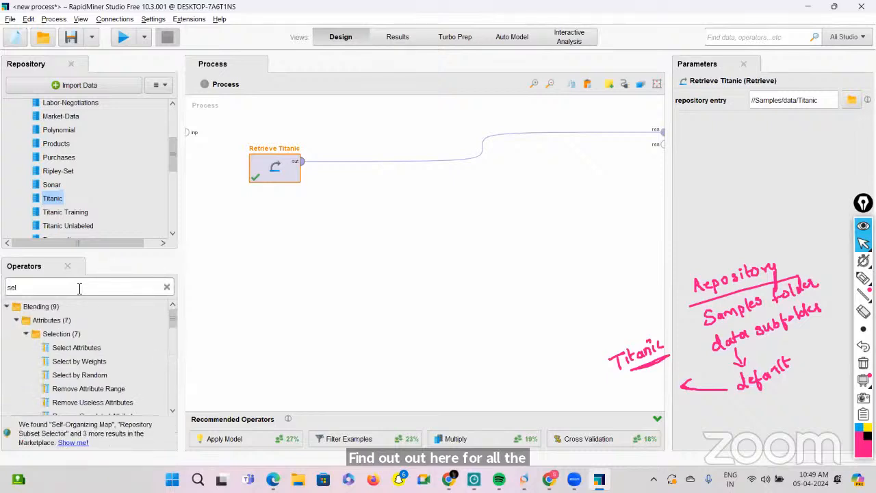
left_click_drag(74, 348, 386, 199)
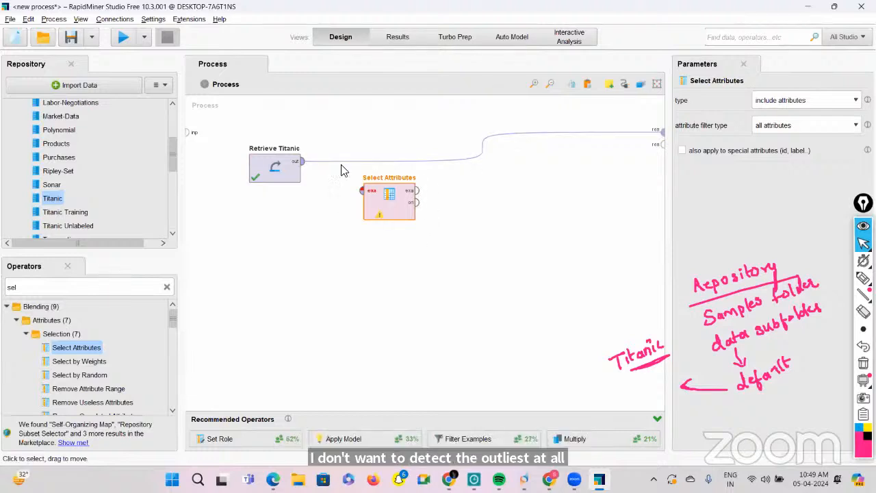
left_click(304, 167)
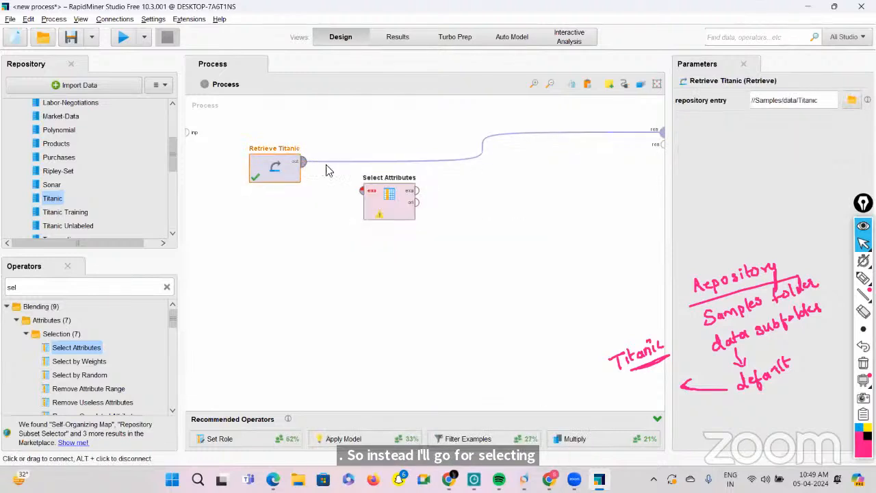
left_click(363, 193)
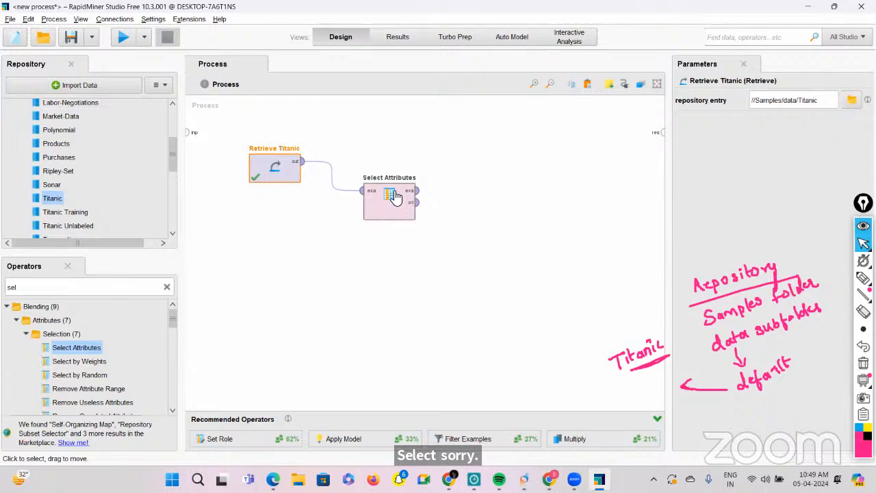
Step: Set the attribute filter type of the Select Attributes operator to "a subset"
left_click(378, 210)
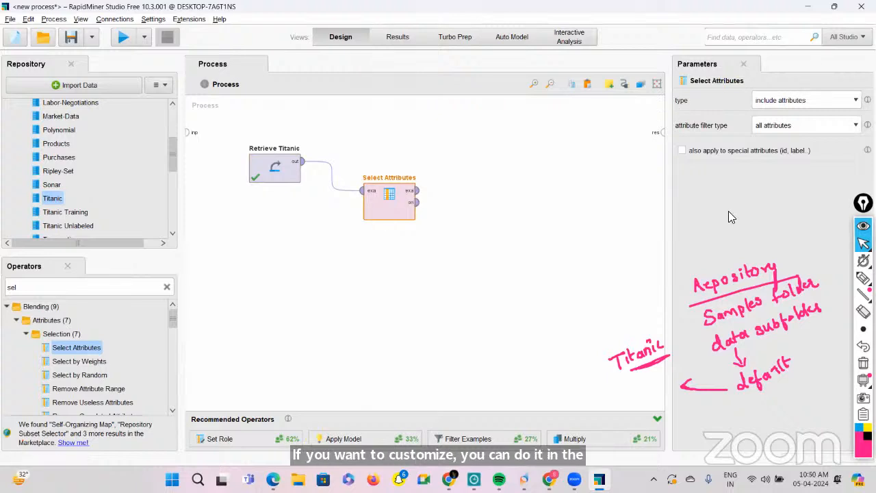
left_click(854, 128)
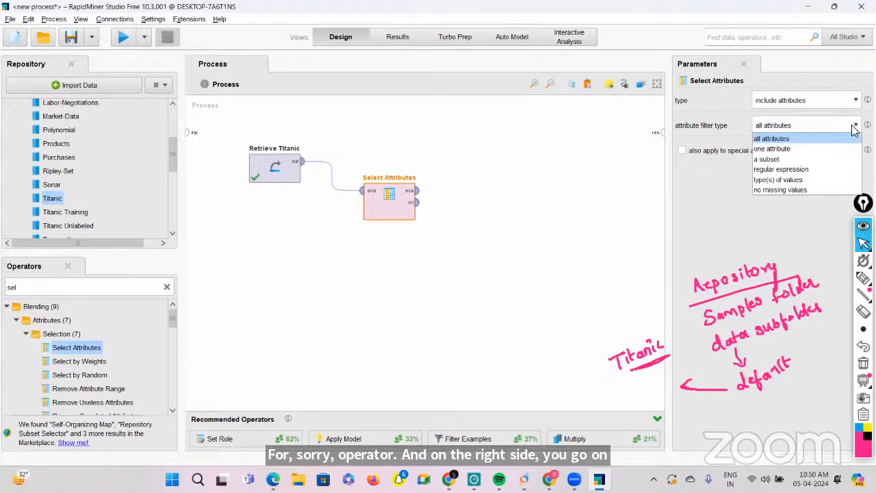
left_click(769, 159)
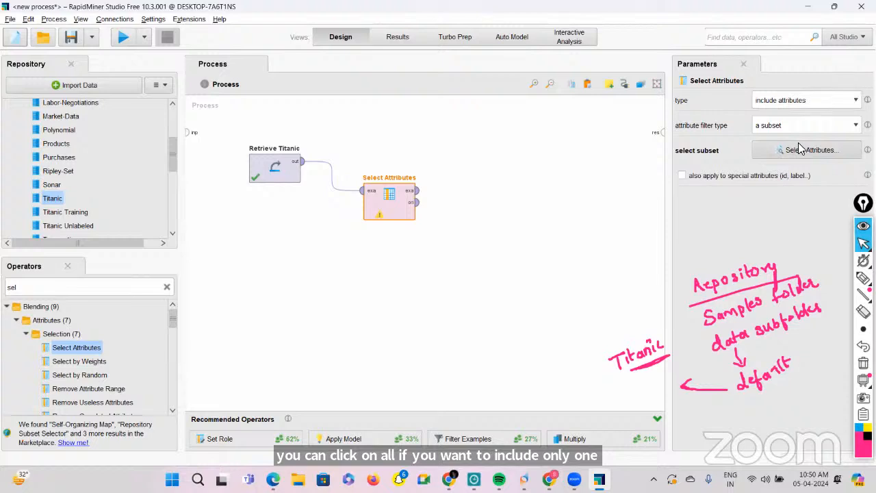
Step: Apply the subset Age, No of Parents or Children on Board, No of Siblings or Spouses on Board, Passenger Class, Passenger Fare, Port of Embarkation and Ticket Number
left_click(801, 151)
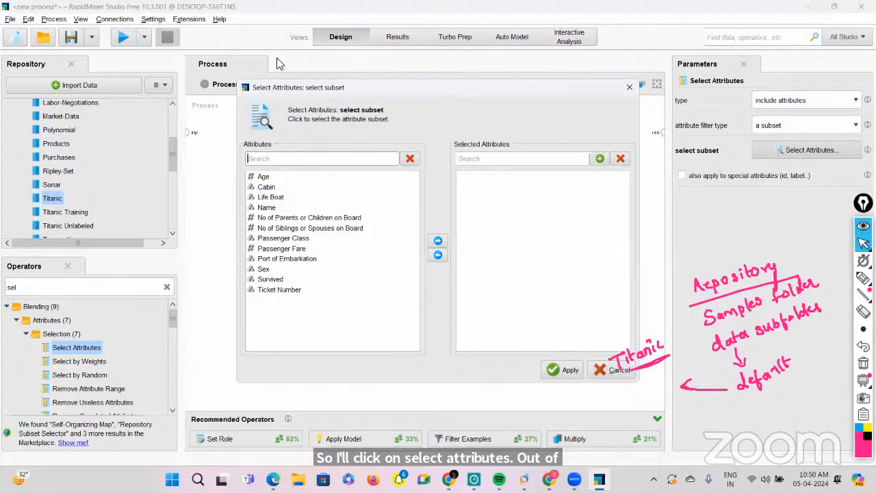
double_click(263, 176)
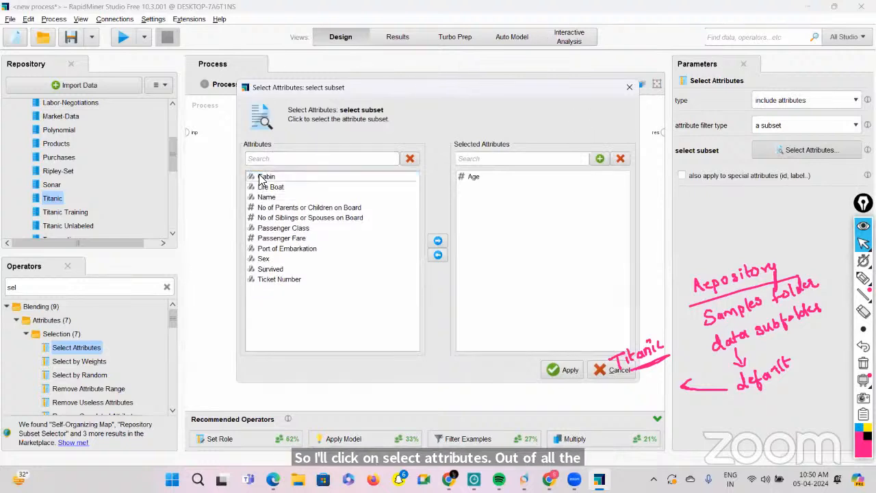
double_click(277, 208)
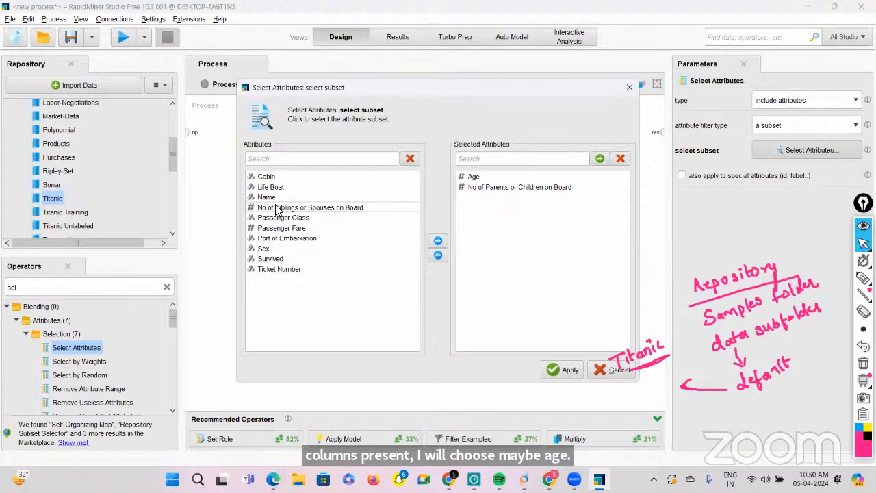
double_click(278, 207)
double_click(277, 207)
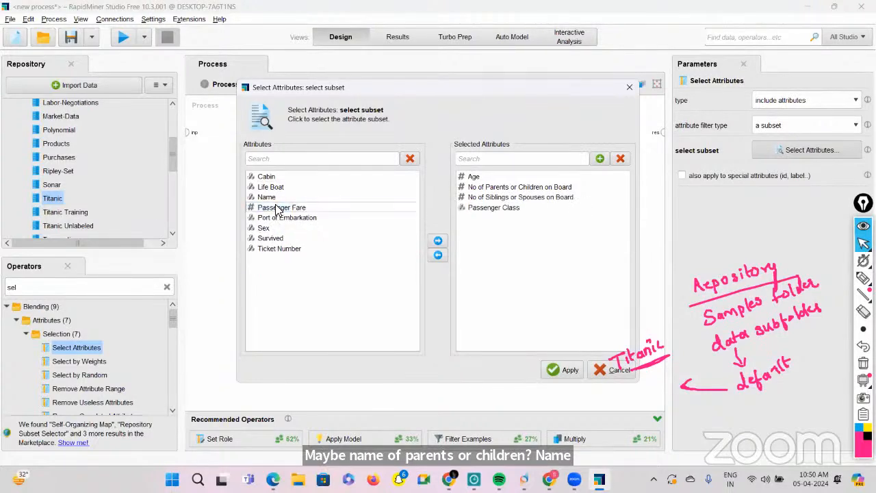
double_click(277, 207)
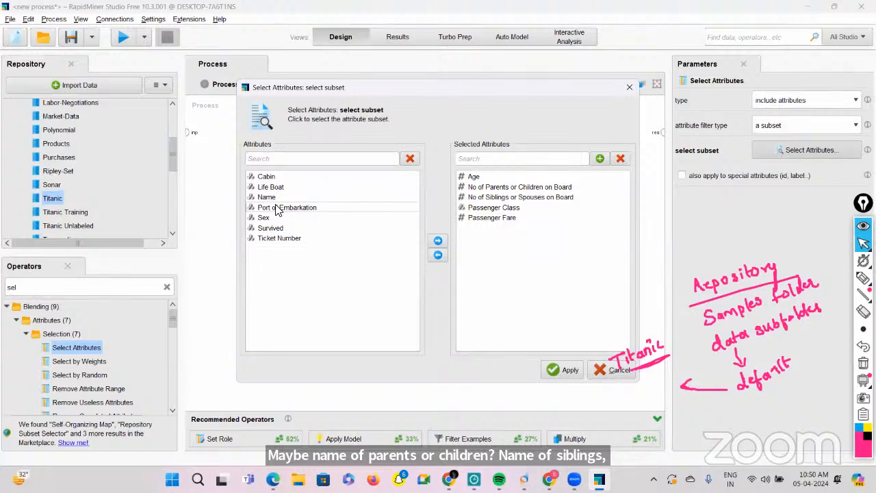
double_click(277, 208)
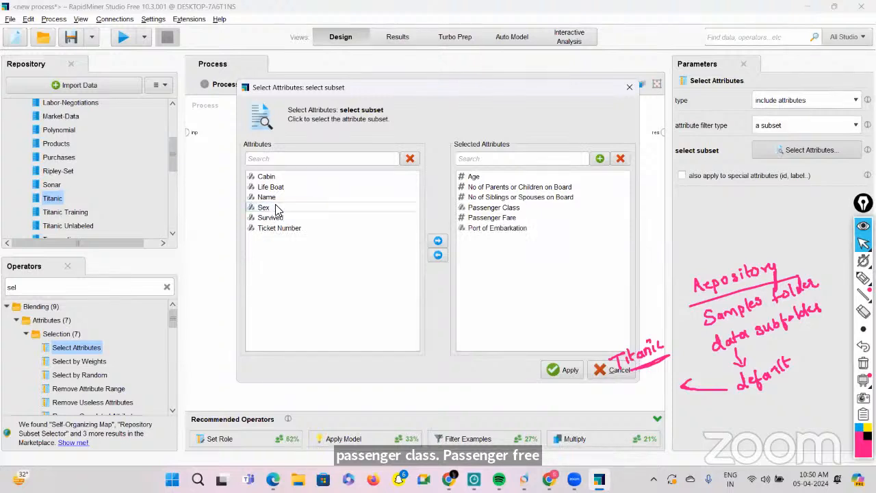
double_click(274, 228)
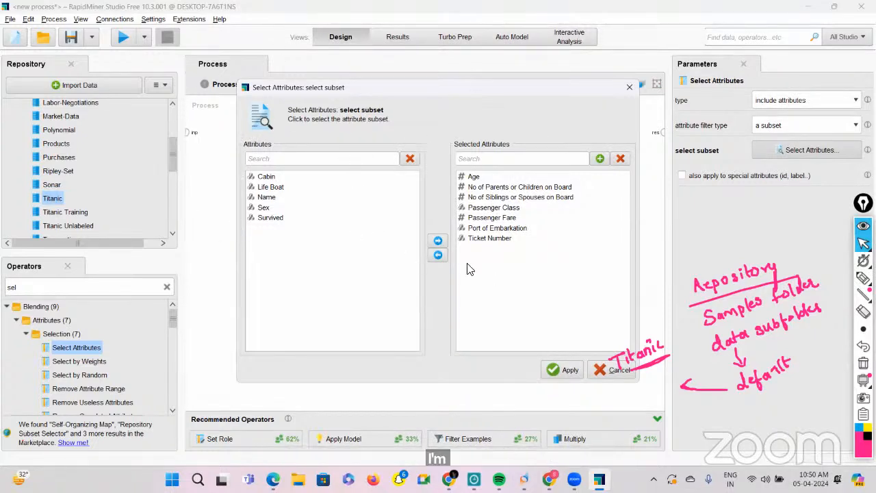
left_click(560, 370)
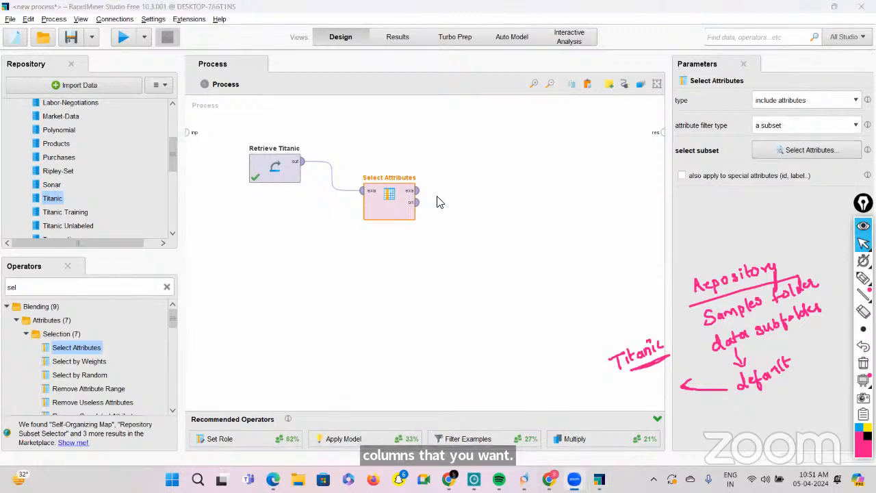
Step: Compare the parameters of the Retrieve Titanic and Select Attributes operators by selecting each in turn
left_click(275, 173)
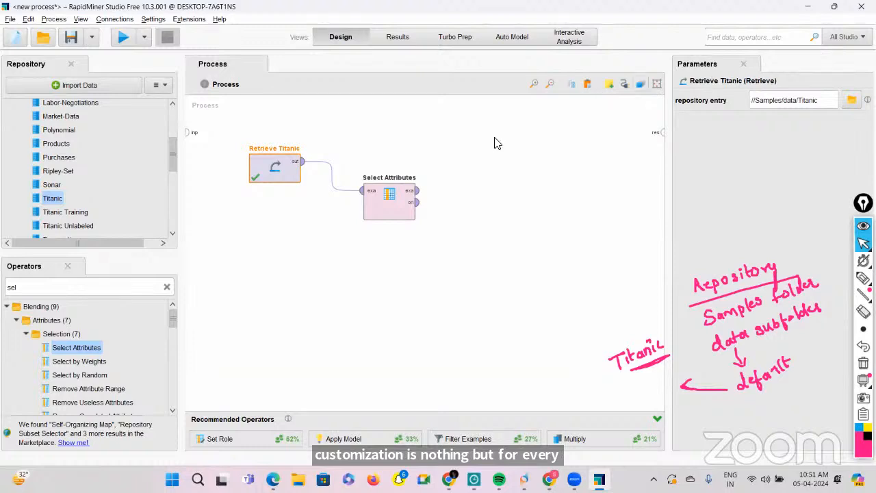
left_click(377, 212)
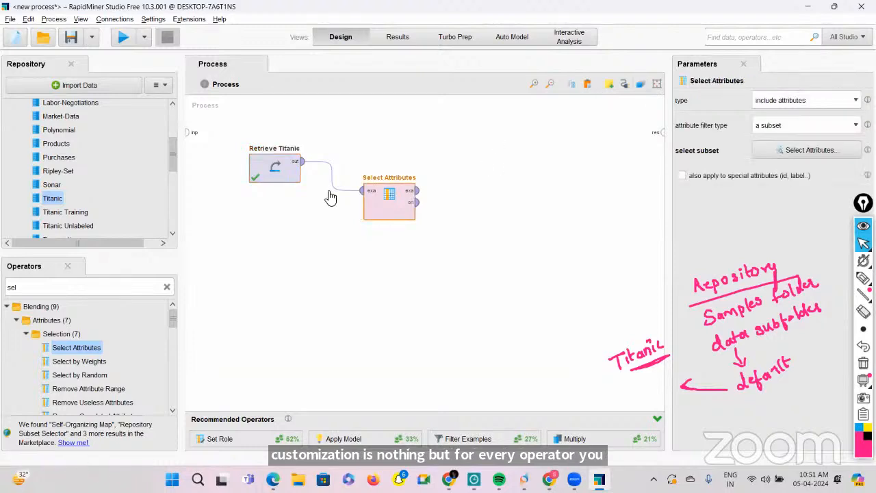
left_click(286, 178)
left_click(386, 198)
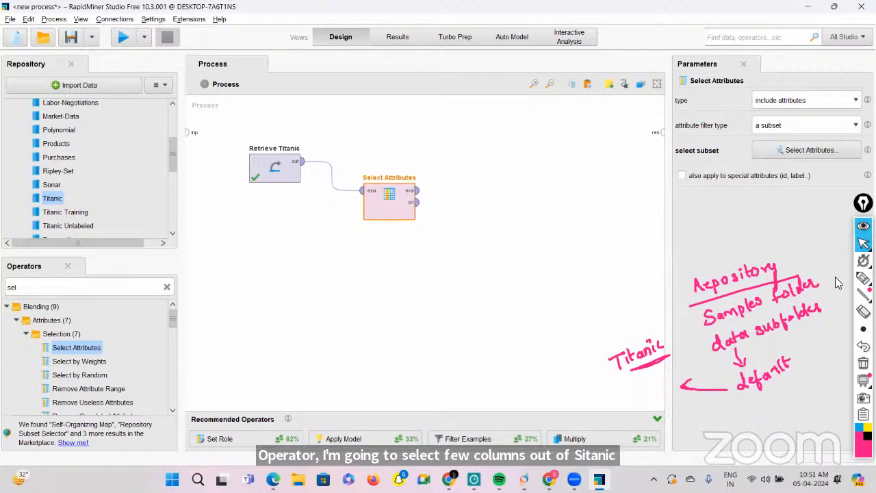
Step: Handwrite the note "select few columns" on the canvas below the operators and underline it
left_click(863, 278)
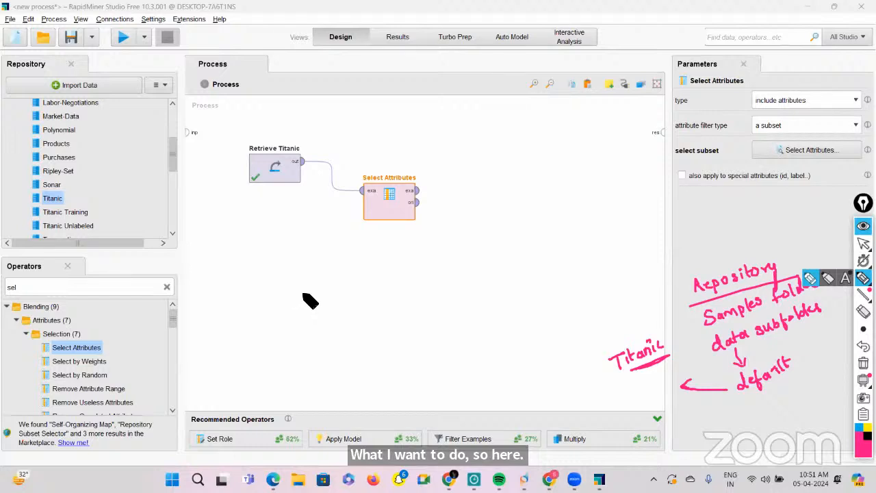
mouse_move(303, 294)
left_mouse_down()
mouse_move(347, 271)
mouse_move(375, 268)
left_mouse_up()
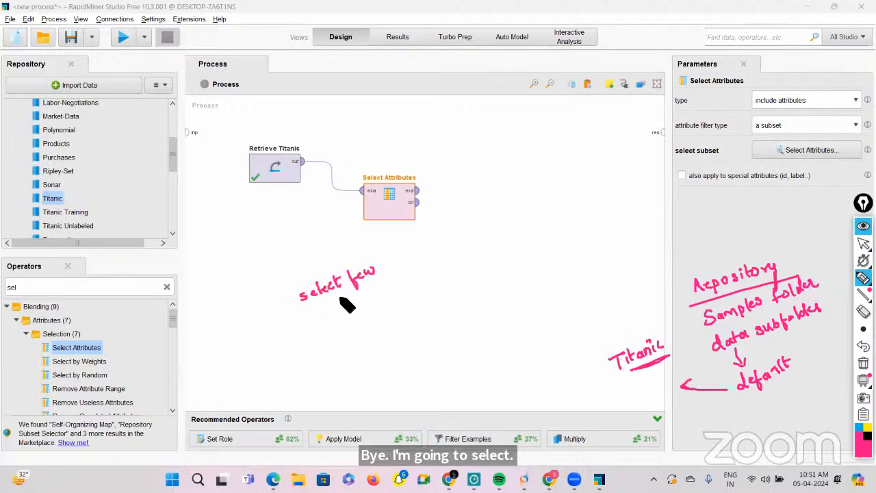
mouse_move(342, 302)
left_mouse_down()
mouse_move(338, 309)
mouse_move(392, 287)
mouse_move(381, 293)
left_mouse_up()
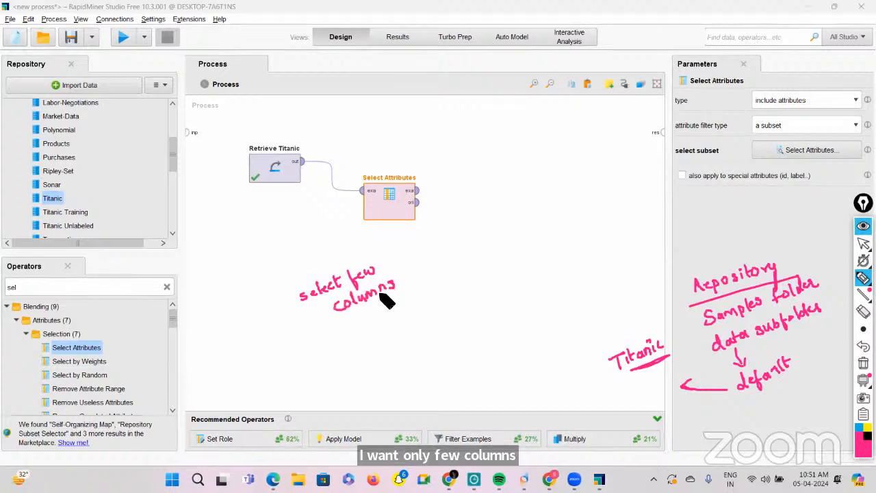
left_click_drag(322, 309, 370, 287)
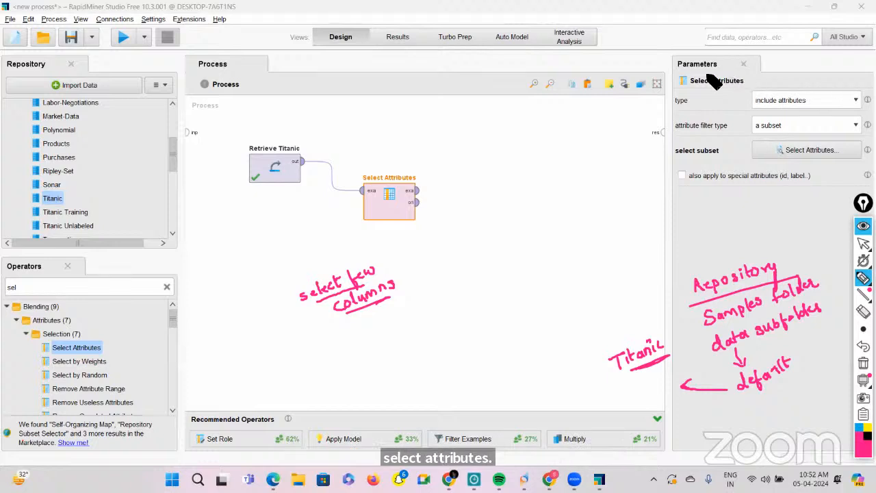
Step: Underline the Parameters heading and attribute filter type, handwrite "subset" above the filter type, and leave drawing mode
left_click_drag(688, 72, 715, 71)
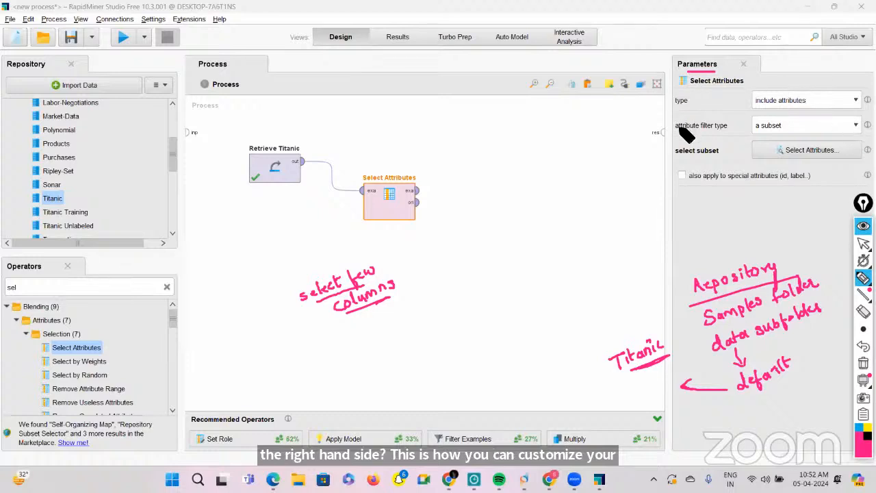
left_click_drag(676, 132, 714, 133)
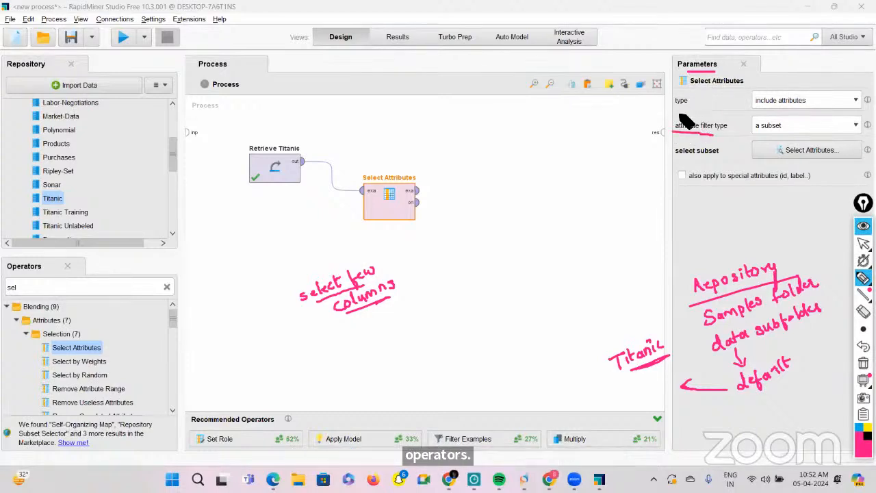
left_click_drag(681, 109, 722, 109)
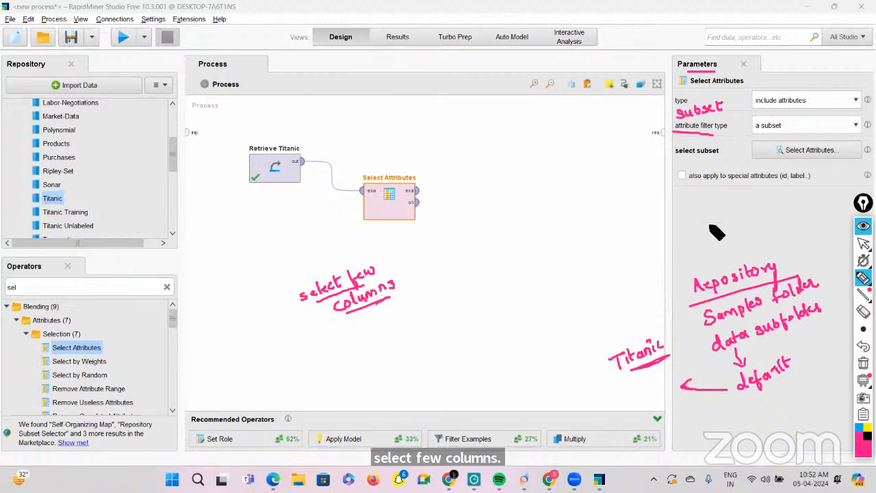
left_click(863, 243)
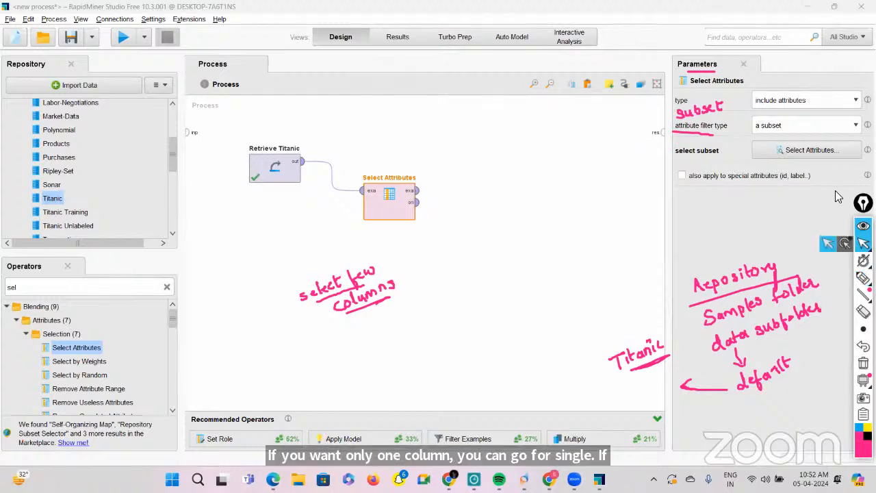
Step: Review and reapply the Select Attributes subset, and connect the operator's example set output to the process result port
left_click(804, 150)
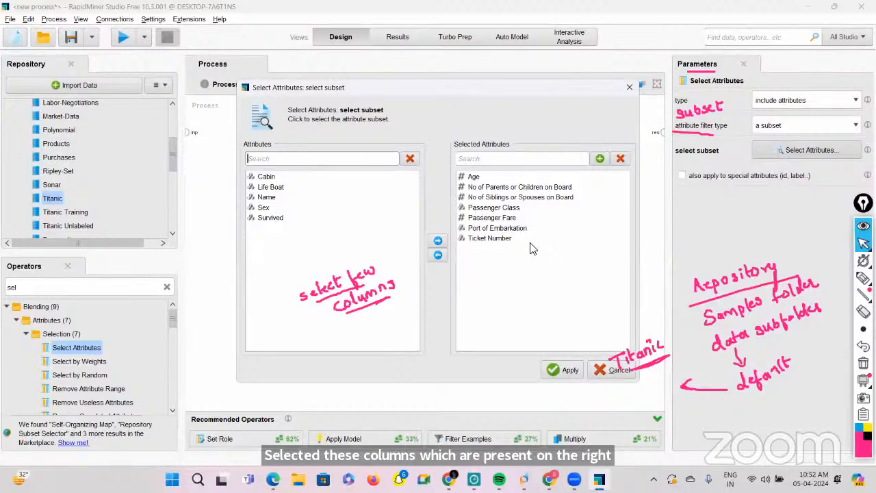
left_click(556, 368)
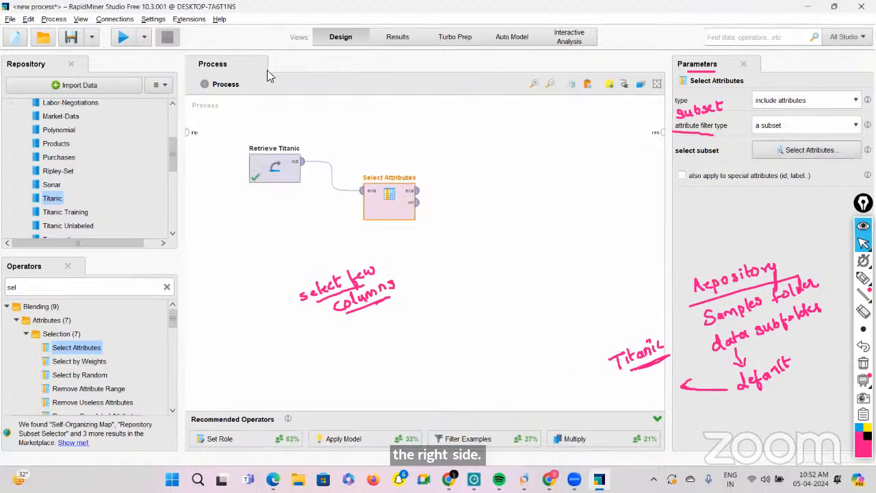
left_click(417, 191)
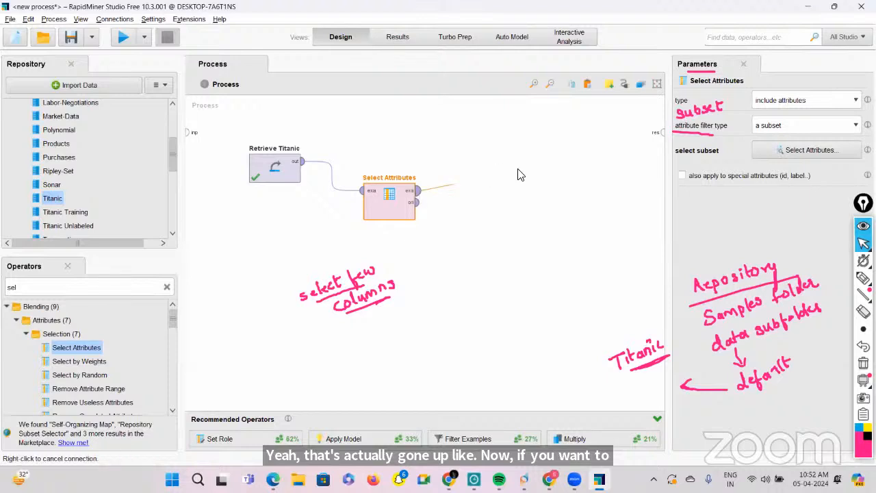
right_click(656, 138)
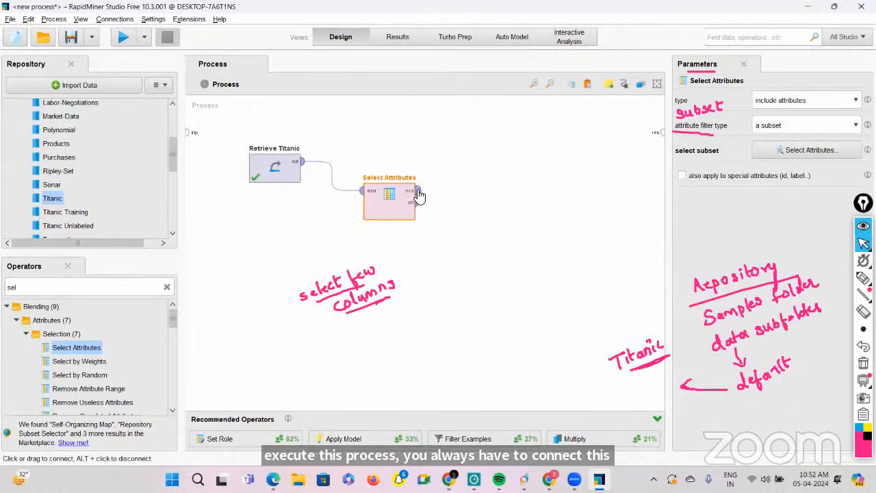
left_click(418, 191)
left_click(661, 132)
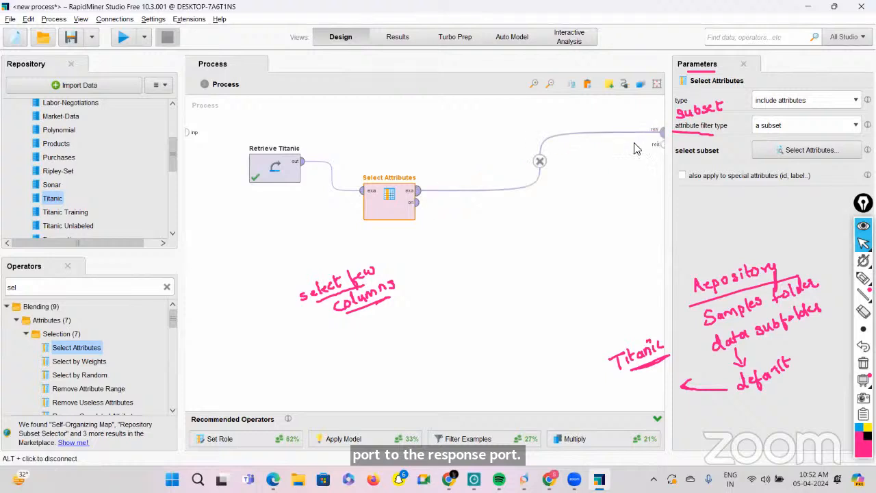
Step: Clear all handwritten annotations and run the process to produce the reduced Titanic example set
left_click(863, 362)
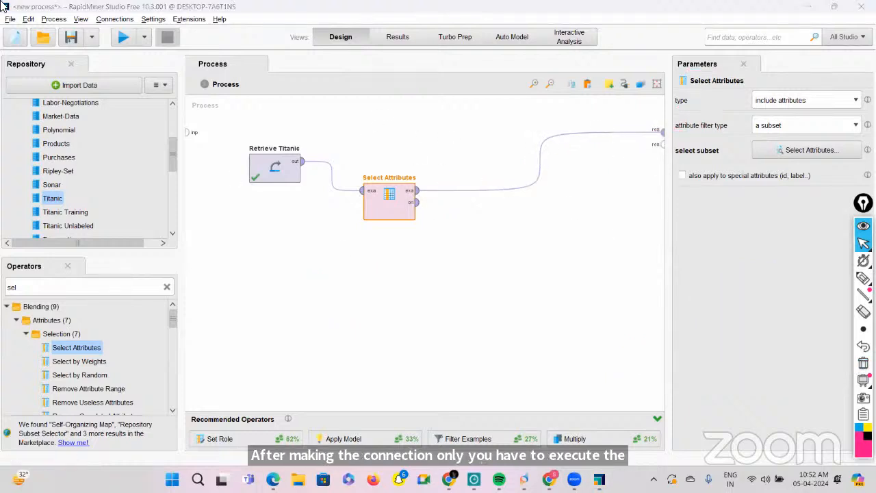
left_click(118, 39)
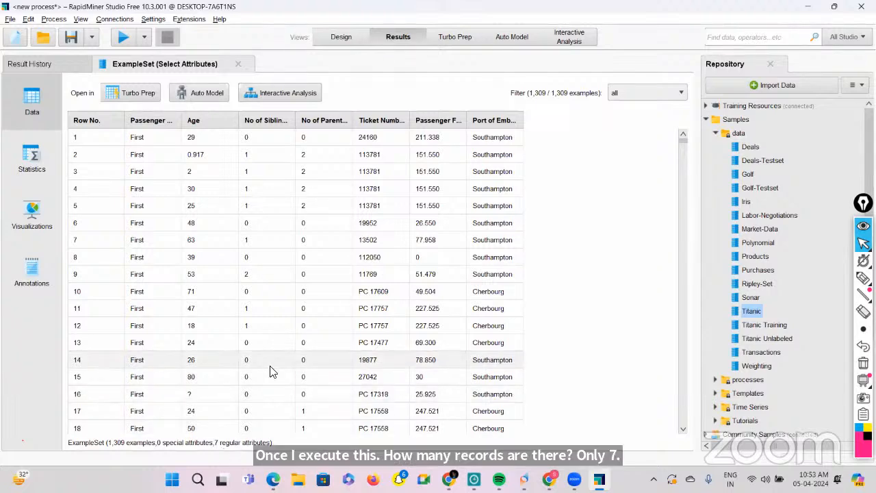
Step: Return to the process design, search the operators for "multipl", and place a Multiply operator above Select Attributes
left_click(337, 41)
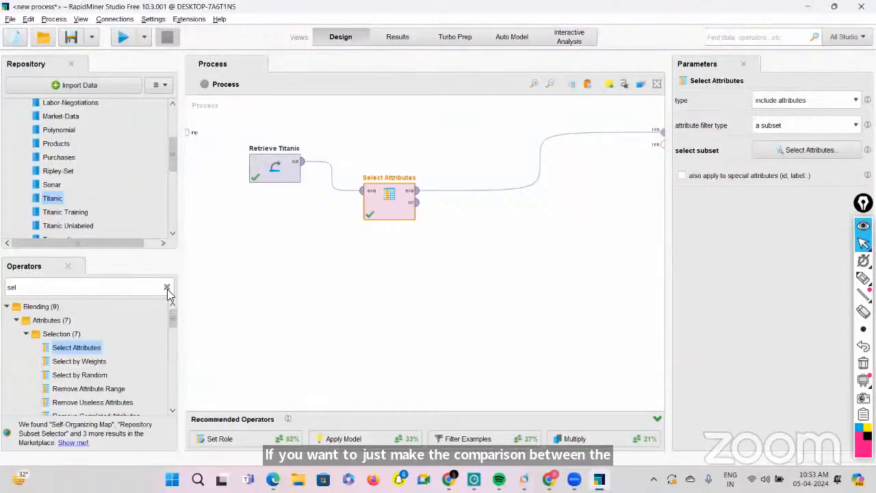
left_click(167, 287)
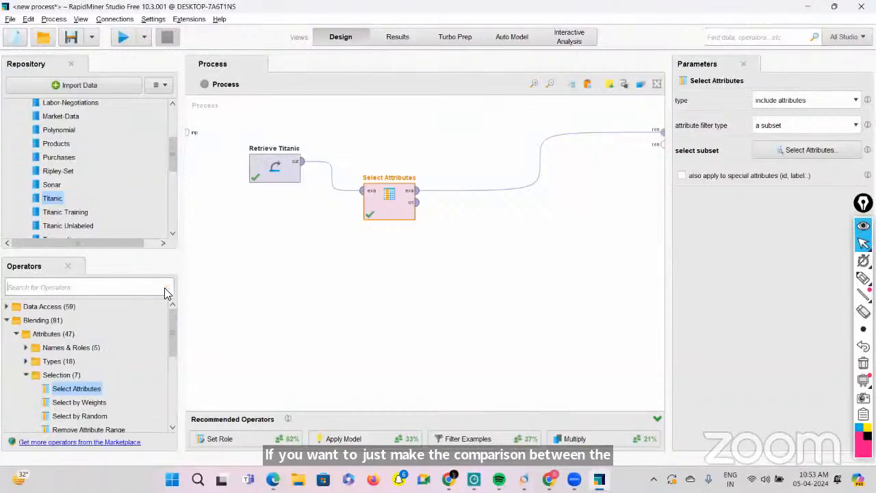
type("multi")
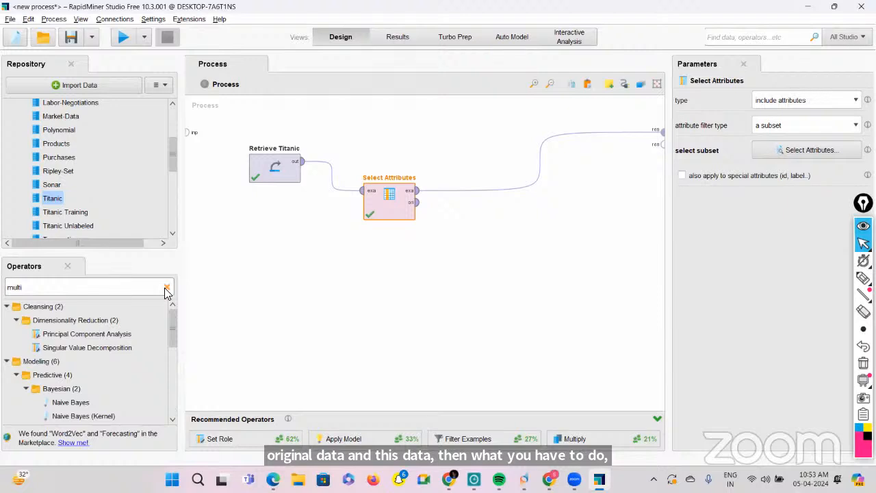
type("pl")
left_click_drag(44, 319, 149, 232)
left_click_drag(374, 134, 376, 136)
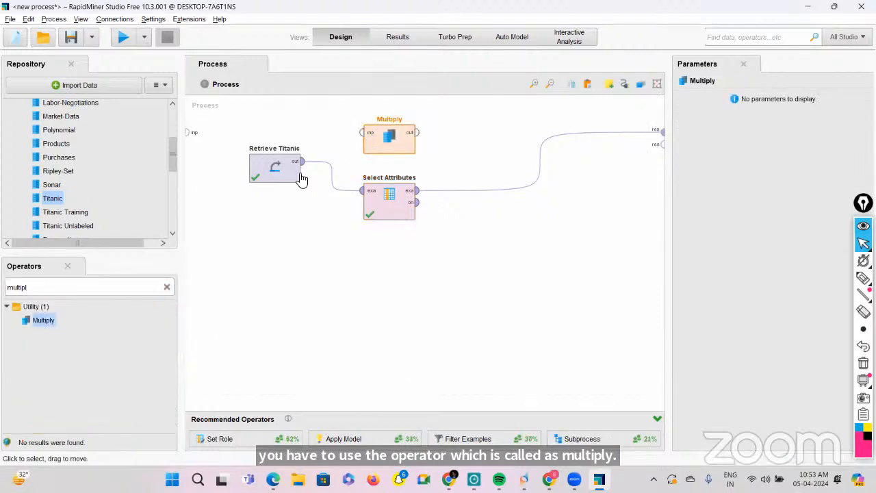
Step: Feed the Retrieve Titanic output into Multiply and connect Multiply's first output to the first result port
left_click_drag(303, 166, 365, 134)
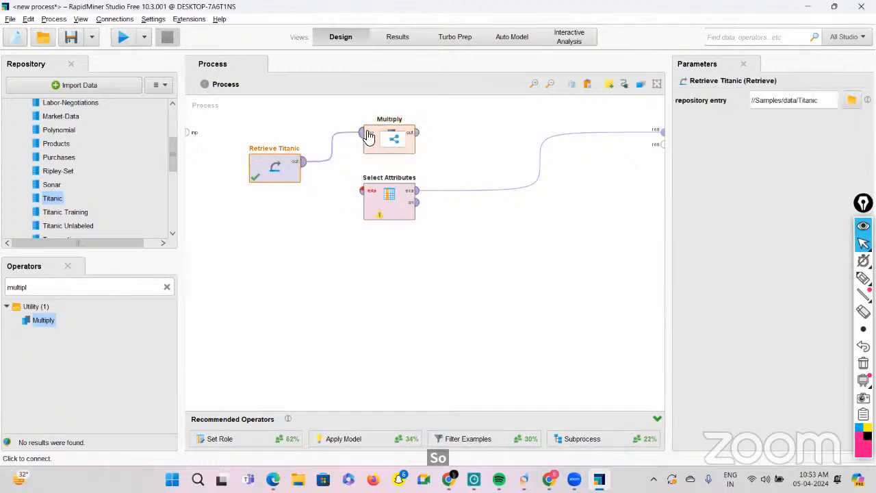
left_click(418, 133)
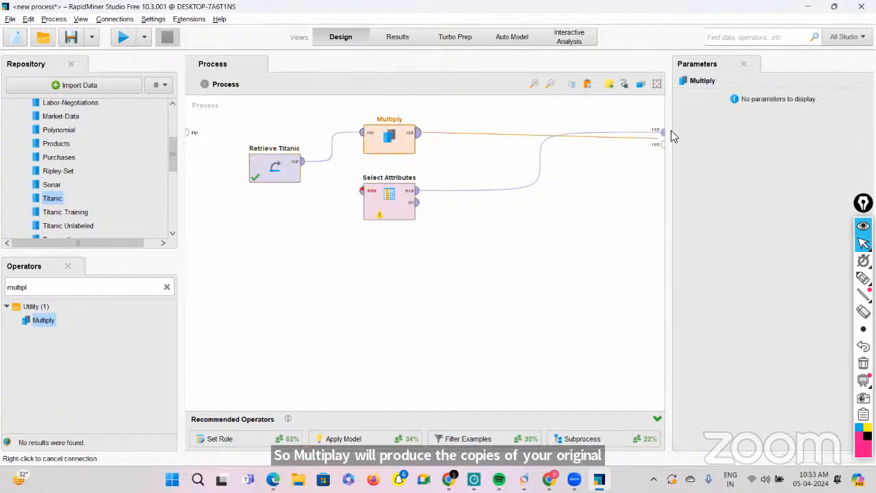
left_click(662, 130)
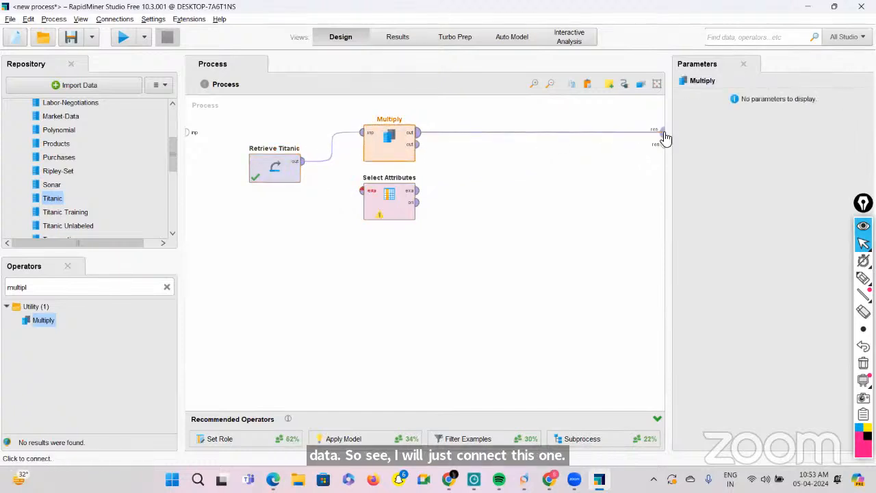
Step: Route Multiply's second output through Select Attributes, moved farther along the flow, to the second result port
left_click(417, 143)
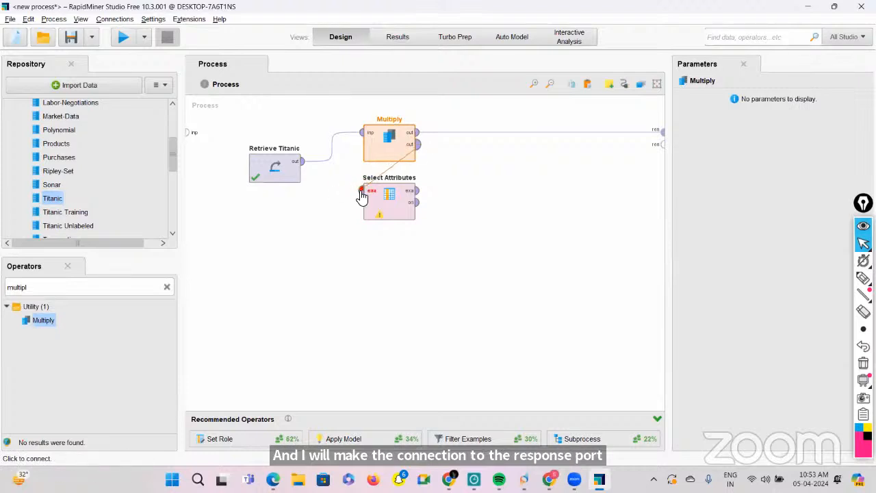
left_click(361, 191)
left_click_drag(389, 206, 542, 205)
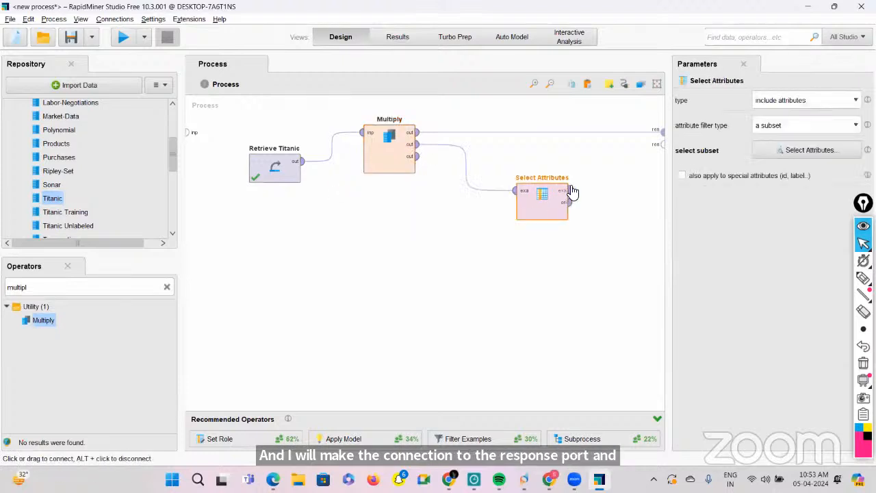
left_click(571, 192)
left_click(661, 143)
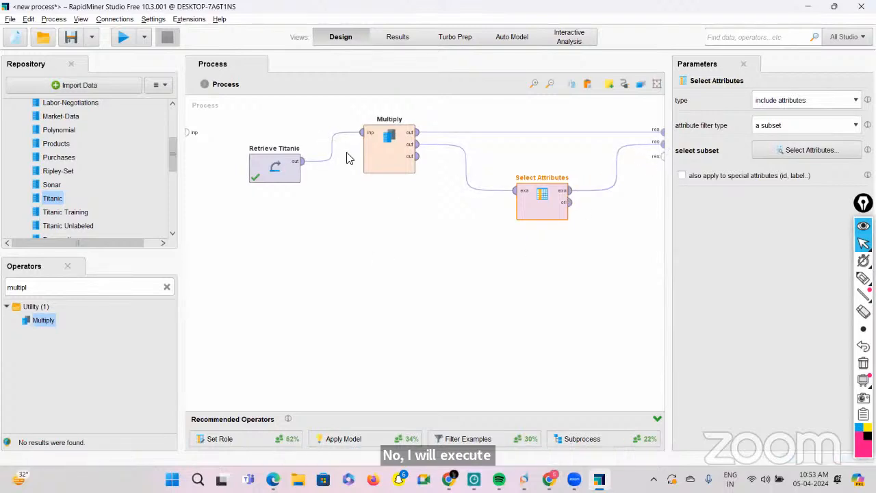
Step: Run the process and compare the original Multiply example set with the reduced Select Attributes example set
left_click(124, 37)
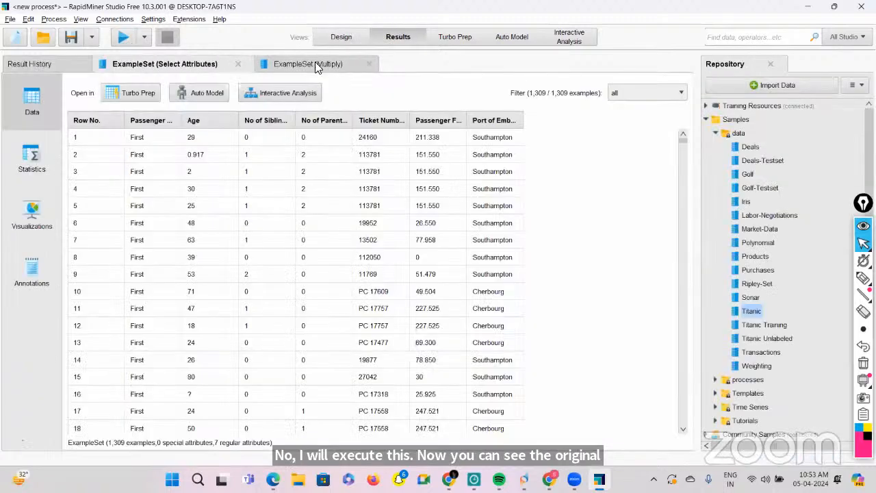
left_click(314, 63)
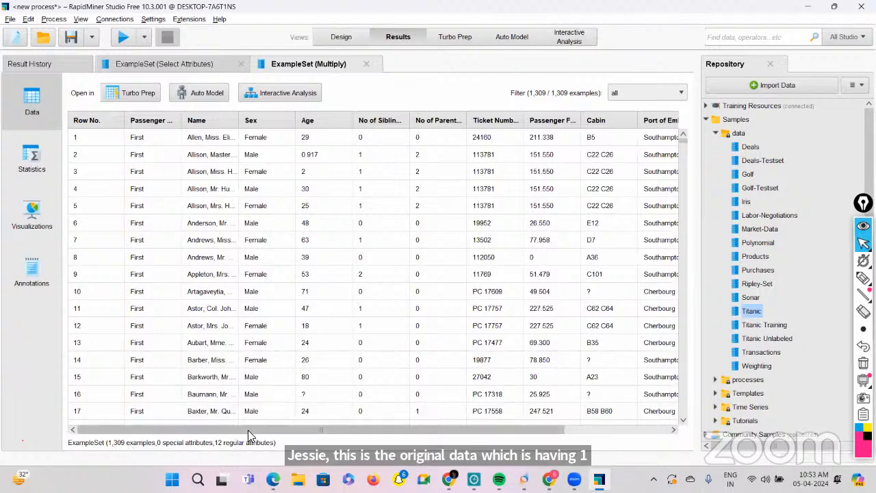
left_click(162, 63)
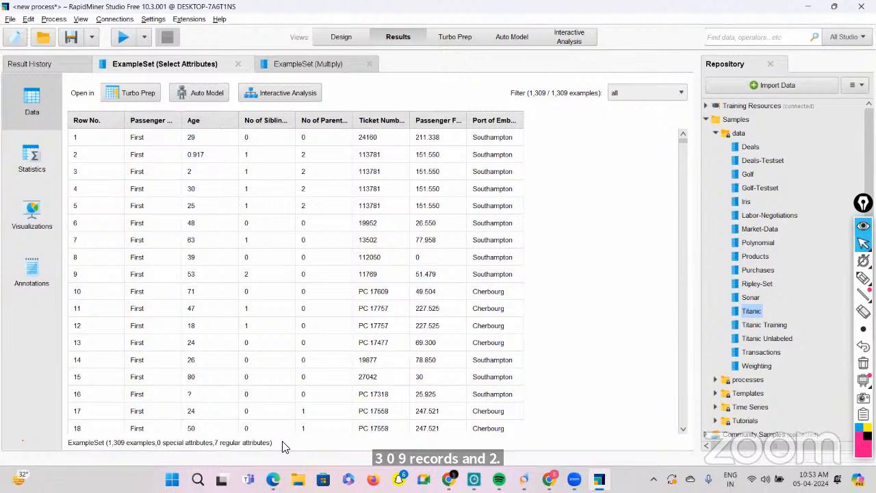
Step: Return to the process design, search the operators for "norm", and add a Normalize operator below Select Attributes
left_click(352, 39)
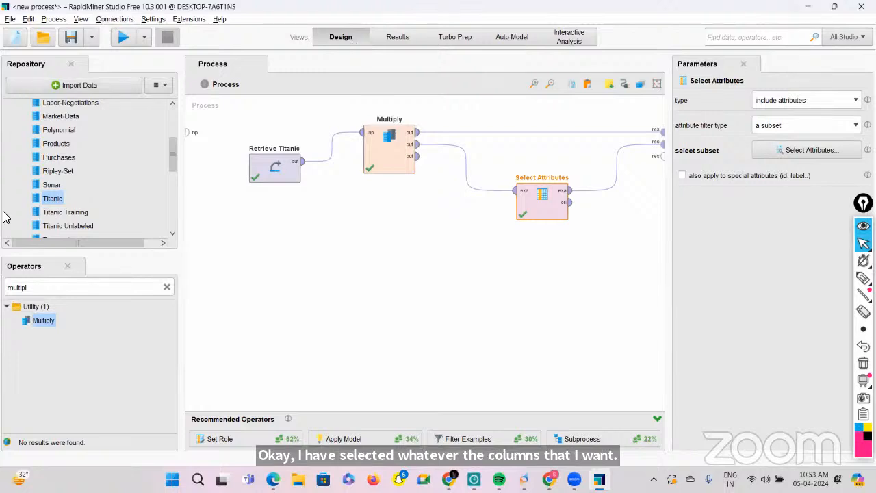
left_click(167, 287)
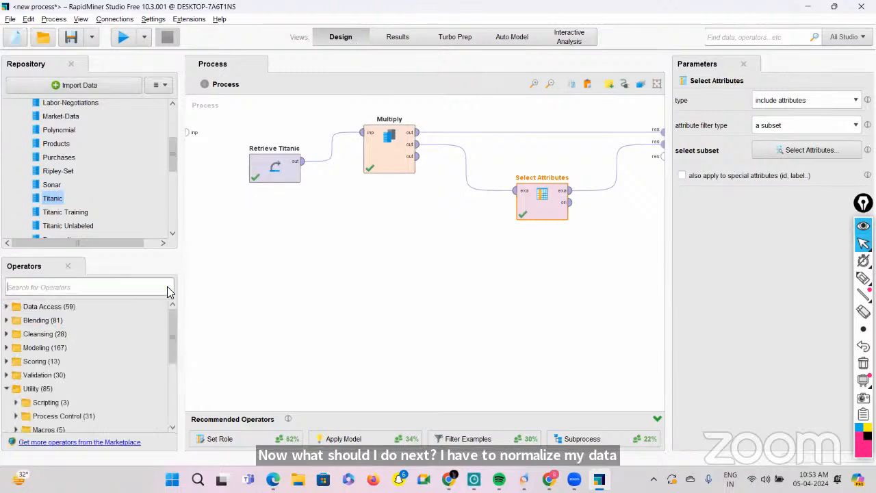
type("norm")
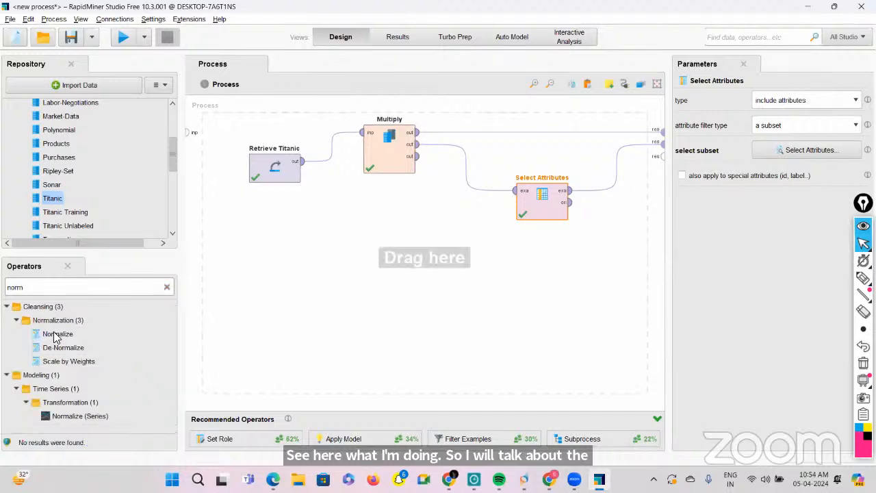
left_click_drag(55, 335, 491, 292)
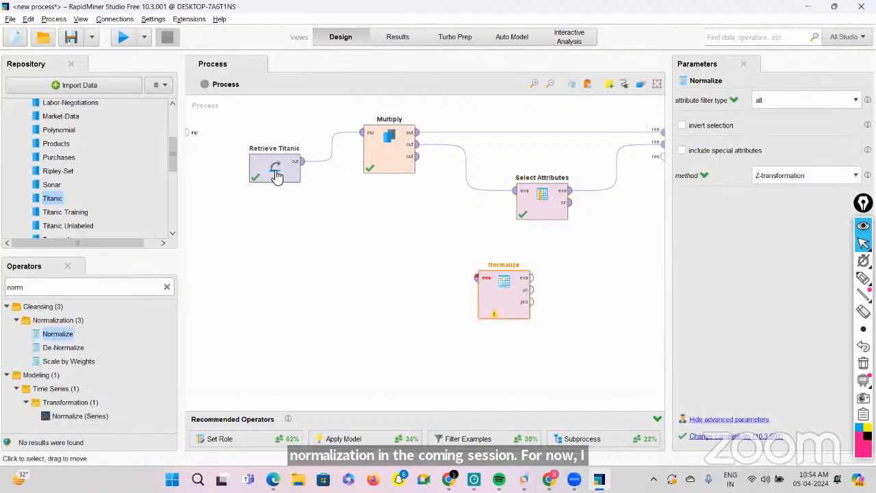
Step: Rearrange Retrieve Titanic, Multiply, Select Attributes and Normalize into a compact flow, with Normalize just after Select Attributes
left_click_drag(276, 176, 223, 220)
left_click(396, 157)
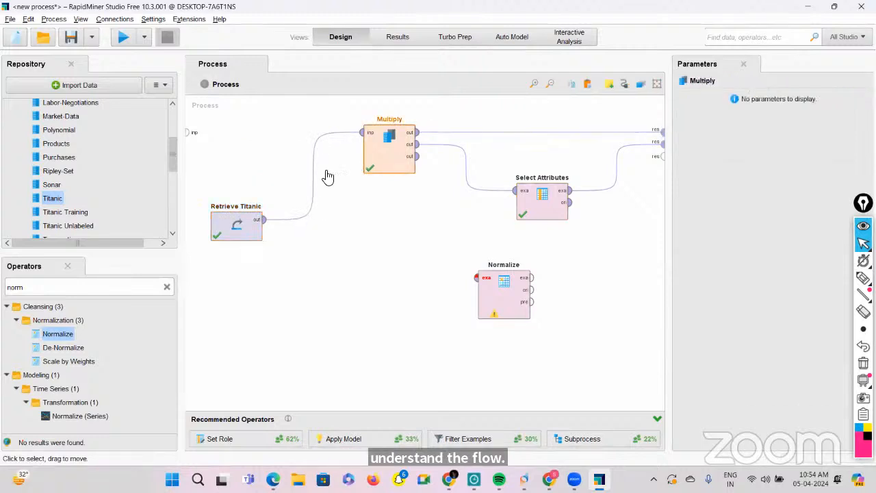
left_click_drag(390, 154, 313, 182)
left_click_drag(525, 212, 359, 241)
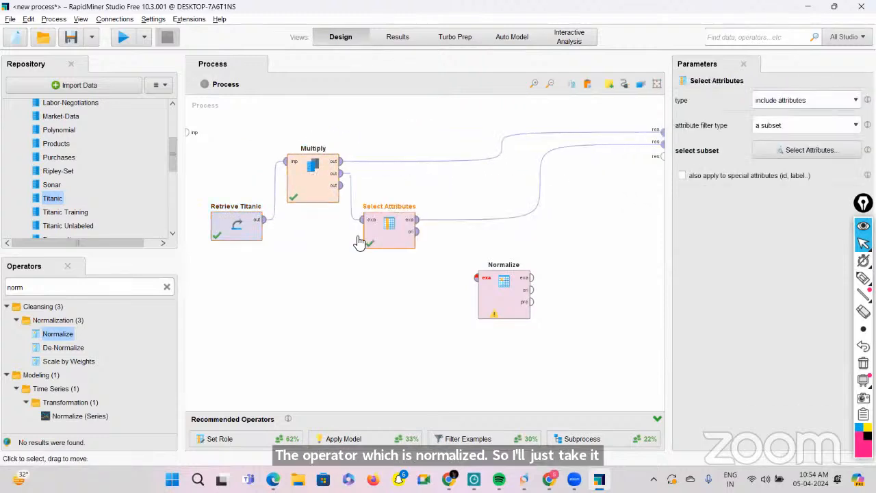
left_click_drag(496, 291, 455, 277)
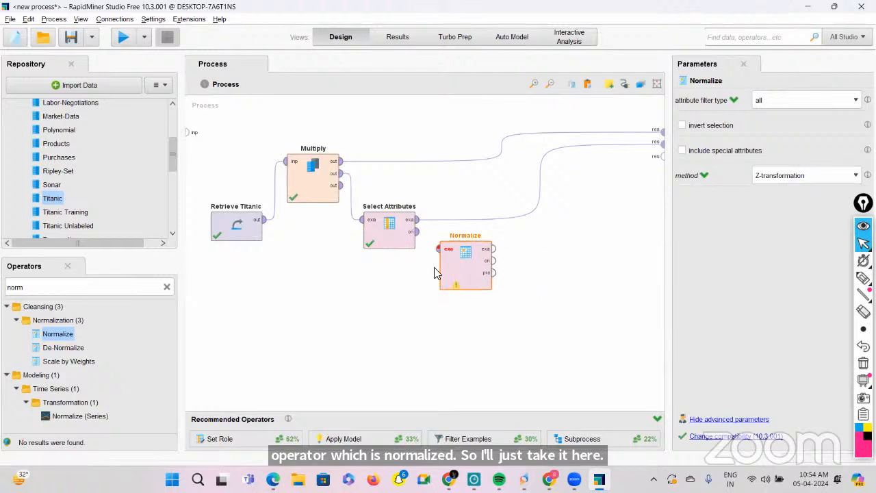
Step: Connect the Select Attributes example output to Normalize's input and keep Normalize's method as Z-transformation
left_click(419, 222)
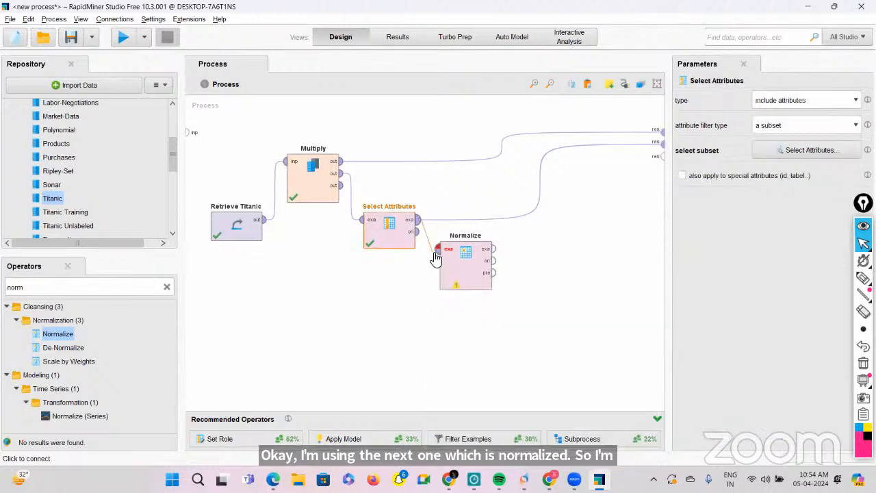
left_click(441, 251)
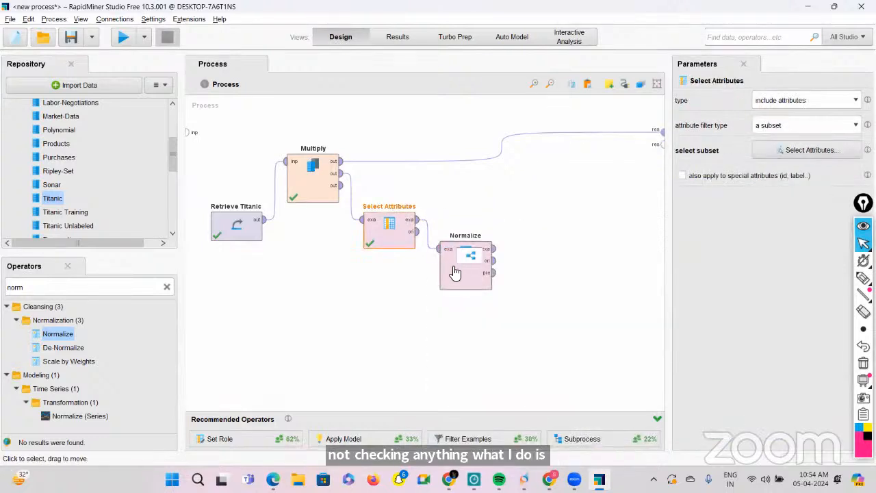
left_click(455, 273)
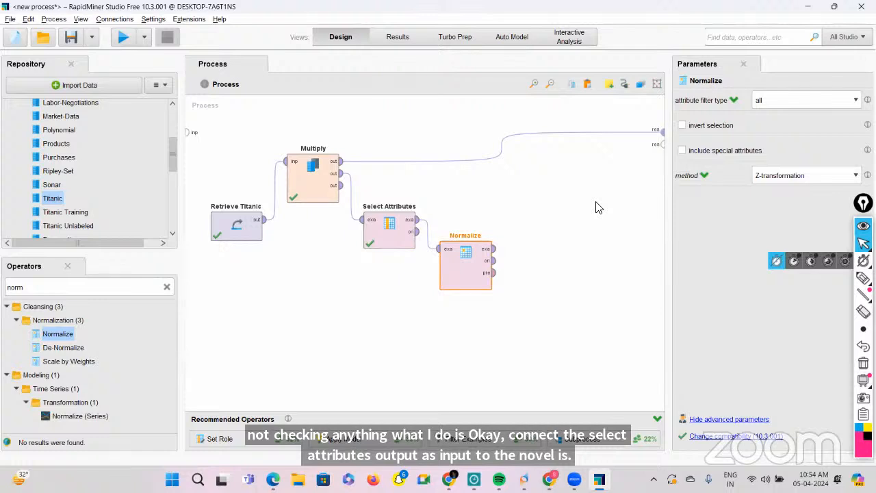
left_click(811, 178)
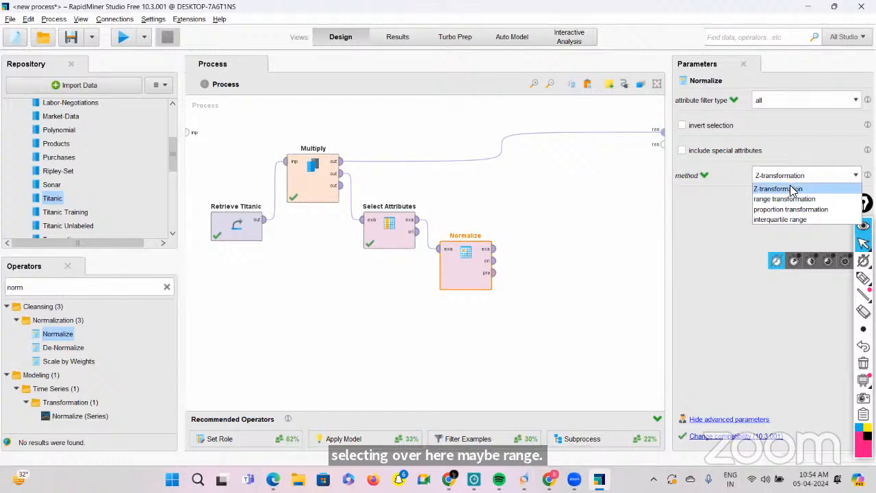
left_click(794, 188)
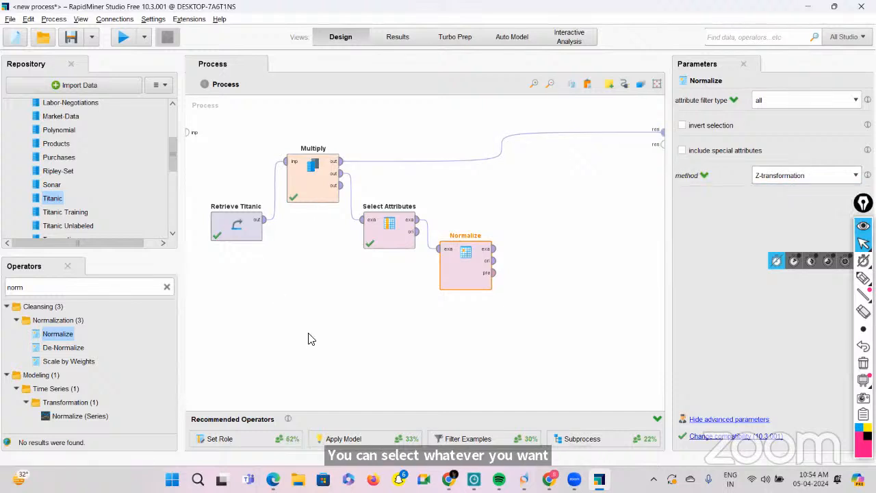
Step: Replace the operator search with "dete" to find the outlier detection operators
left_click(167, 287)
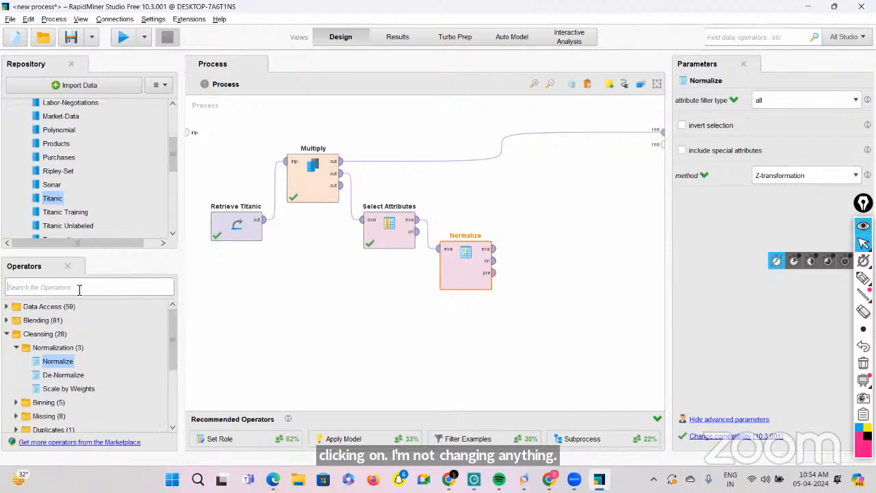
type("dete")
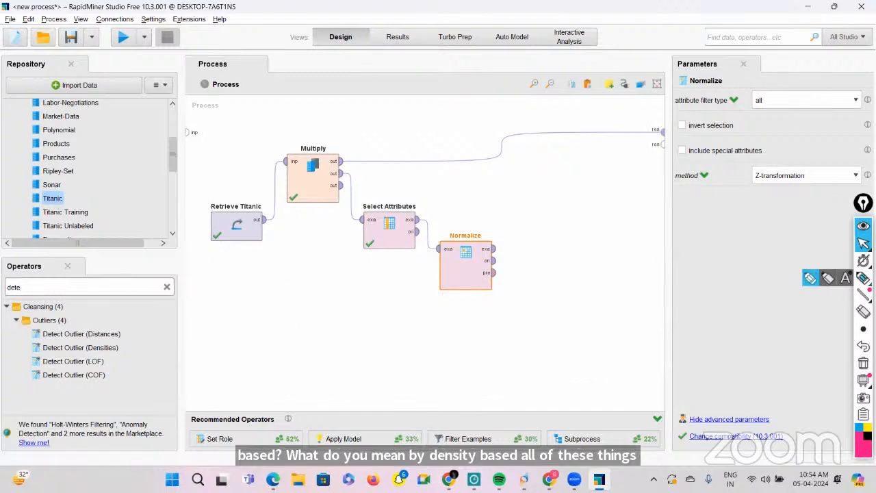
Step: Underline Detect Outlier (Distances) with the annotation pen, sketch a circled cluster of points with the word "outlier" beside it, and clear the annotations
left_click(862, 278)
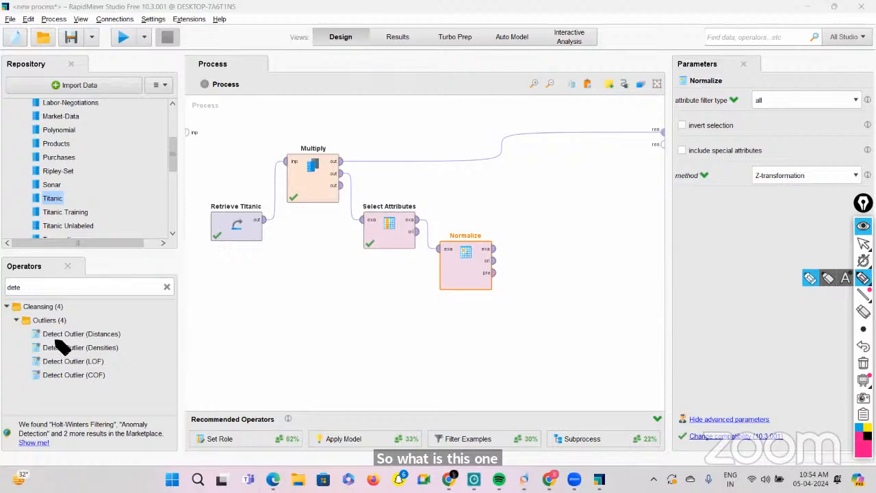
mouse_move(55, 340)
left_mouse_down()
mouse_move(80, 343)
mouse_move(81, 334)
left_mouse_up()
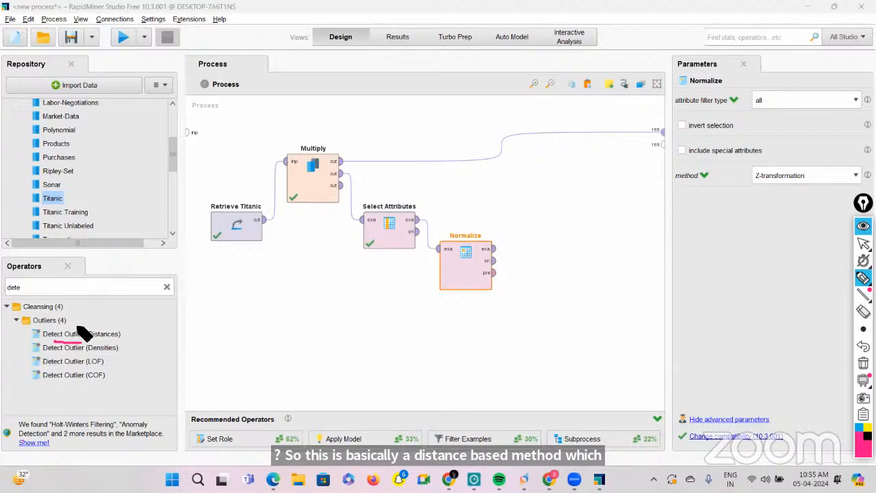
mouse_move(172, 318)
left_mouse_down()
mouse_move(201, 346)
mouse_move(179, 318)
left_mouse_up()
left_click(169, 330)
left_click(177, 329)
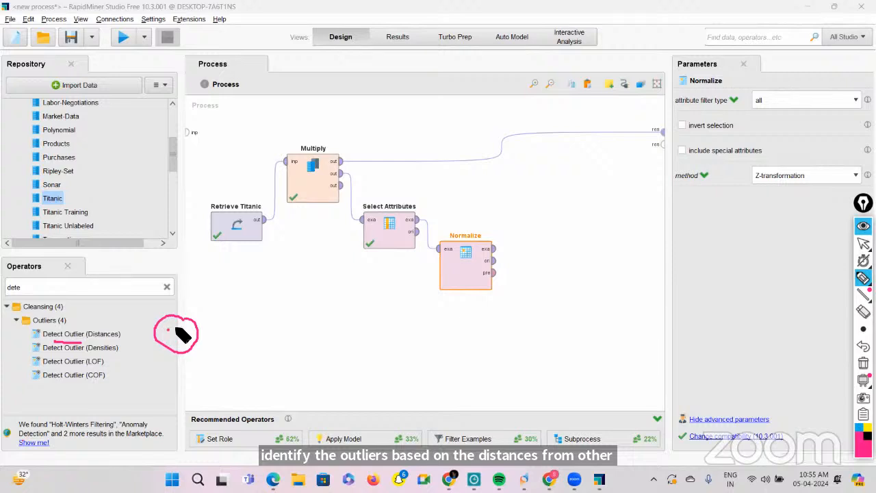
left_click(189, 329)
left_click(180, 338)
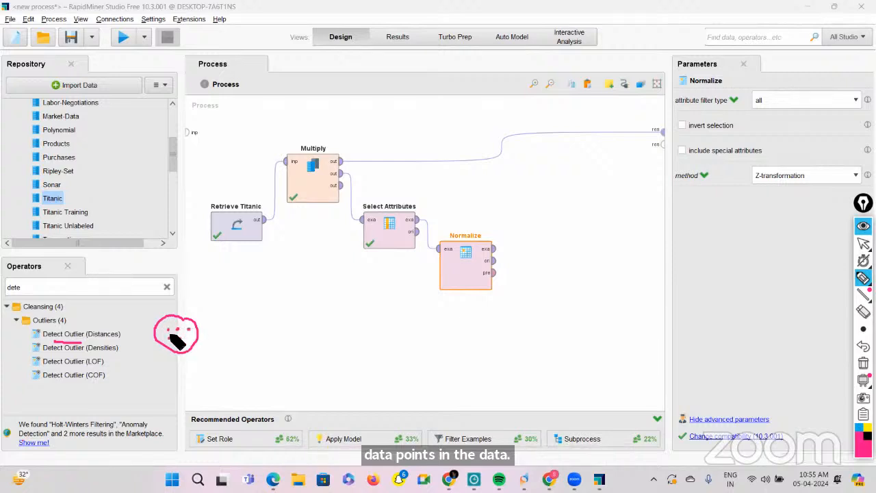
mouse_move(167, 336)
left_mouse_down()
mouse_move(173, 344)
mouse_move(179, 328)
left_mouse_up()
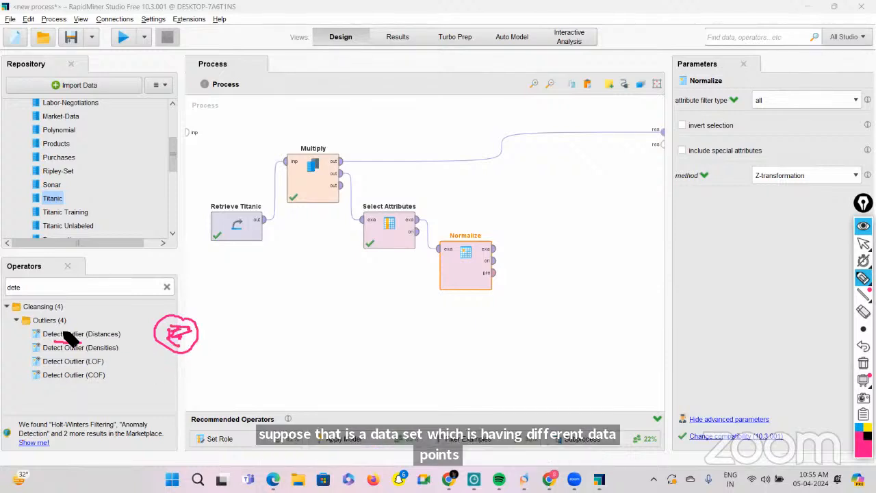
mouse_move(208, 343)
left_mouse_down()
mouse_move(260, 338)
mouse_move(235, 356)
left_mouse_up()
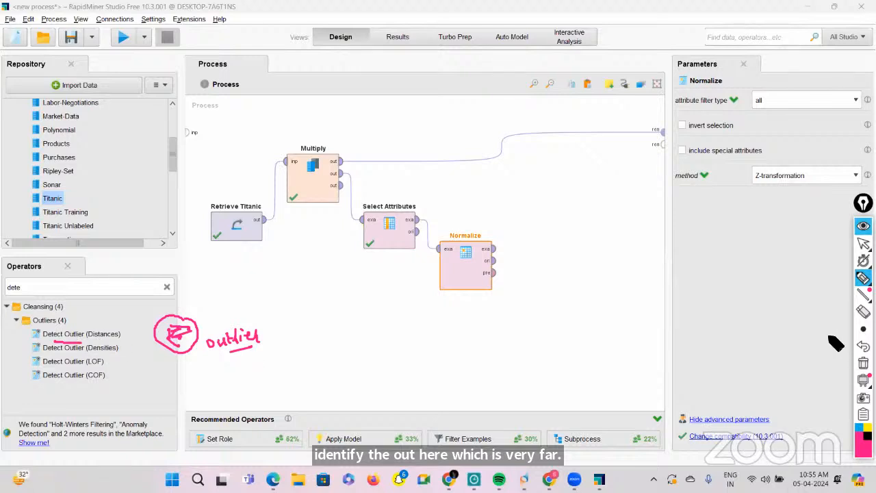
left_click(860, 363)
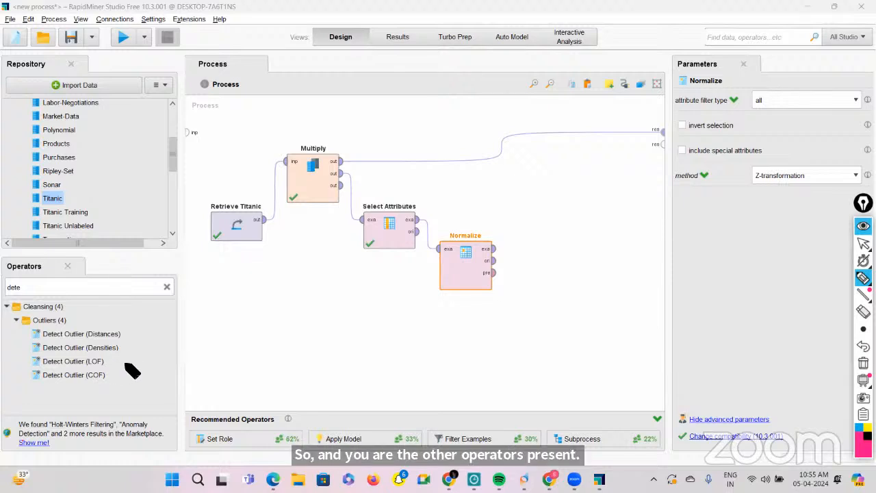
Step: Handwrite "local outlier factor" beside Detect Outlier (LOF) and "connectivity based outlier factor" beside Detect Outlier (COF), and underline Detect Outlier (Distances)
mouse_move(120, 354)
left_mouse_down()
mouse_move(120, 363)
mouse_move(171, 362)
mouse_move(279, 333)
mouse_move(255, 328)
left_mouse_up()
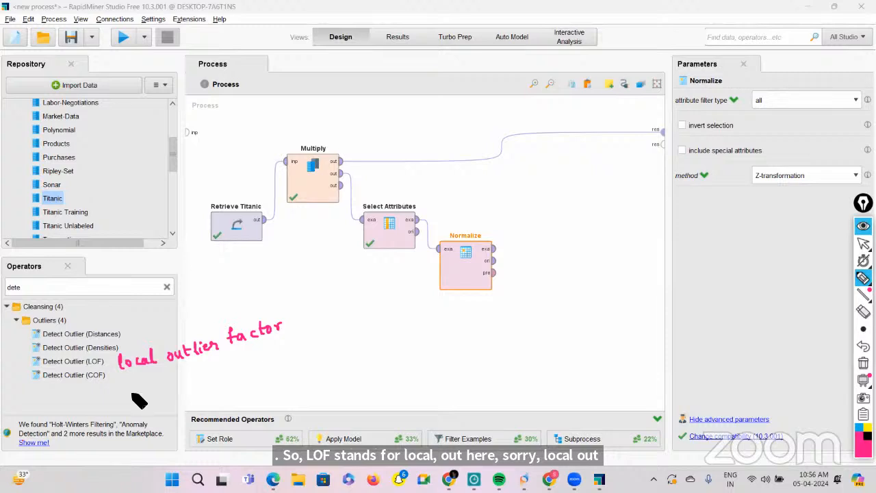
mouse_move(136, 389)
left_mouse_down()
mouse_move(147, 395)
mouse_move(228, 372)
left_mouse_up()
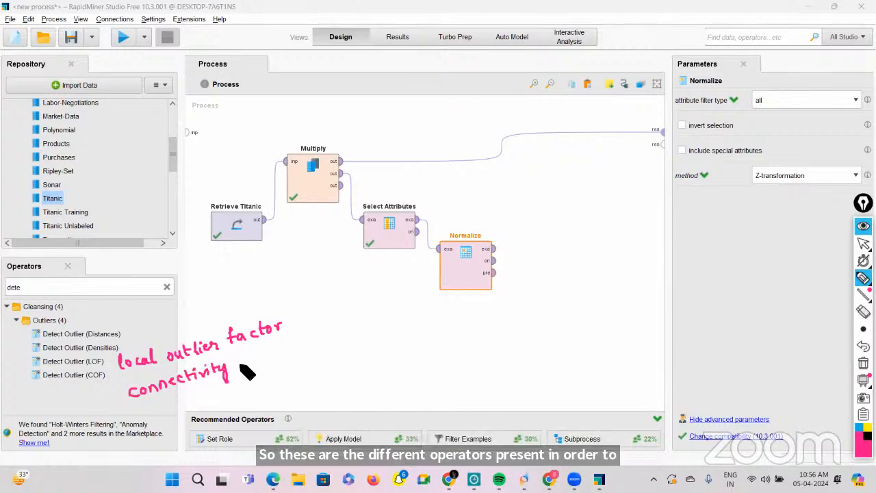
mouse_move(235, 357)
left_mouse_down()
mouse_move(236, 380)
mouse_move(244, 369)
left_mouse_up()
mouse_move(249, 359)
left_mouse_down()
mouse_move(265, 365)
mouse_move(287, 347)
left_mouse_up()
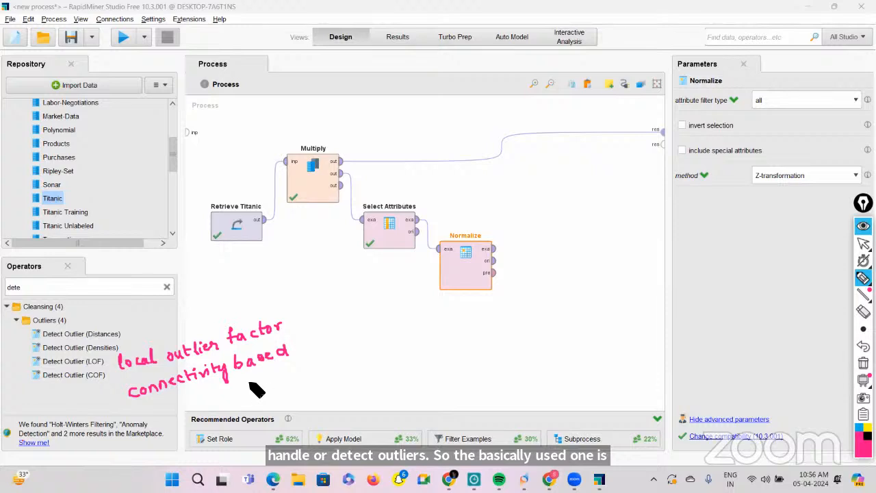
left_click_drag(251, 382, 247, 385)
mouse_move(255, 381)
left_mouse_down()
mouse_move(282, 380)
mouse_move(279, 373)
mouse_move(291, 384)
mouse_move(308, 356)
mouse_move(348, 354)
left_mouse_up()
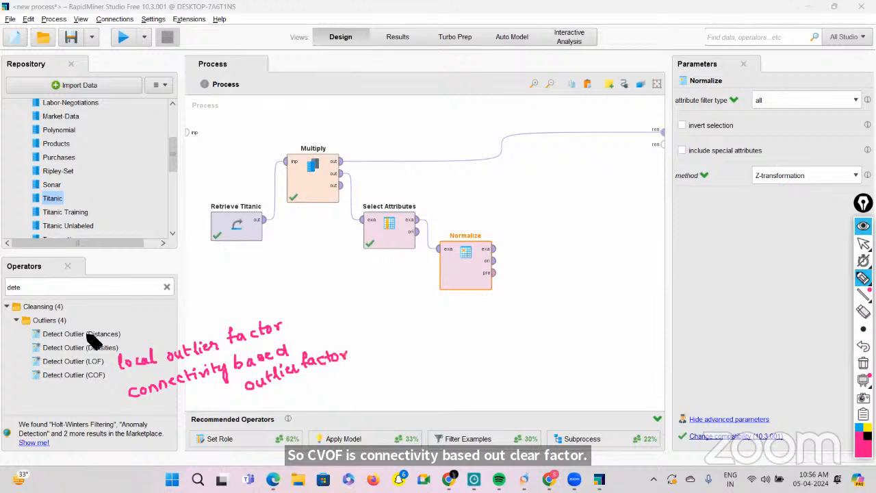
left_click_drag(61, 339, 103, 339)
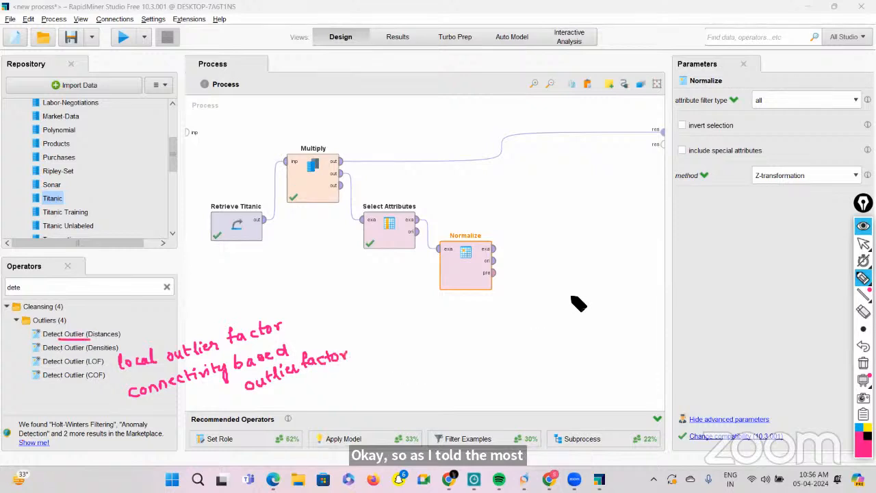
Step: Stop annotating, add Detect Outlier (Distances) after Normalize, and connect Normalize's example output to its input
left_click(862, 242)
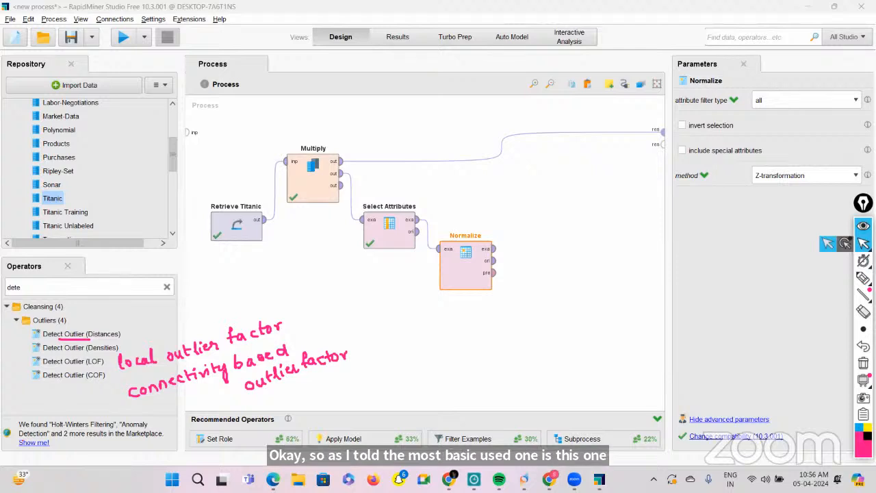
left_click_drag(86, 337, 547, 250)
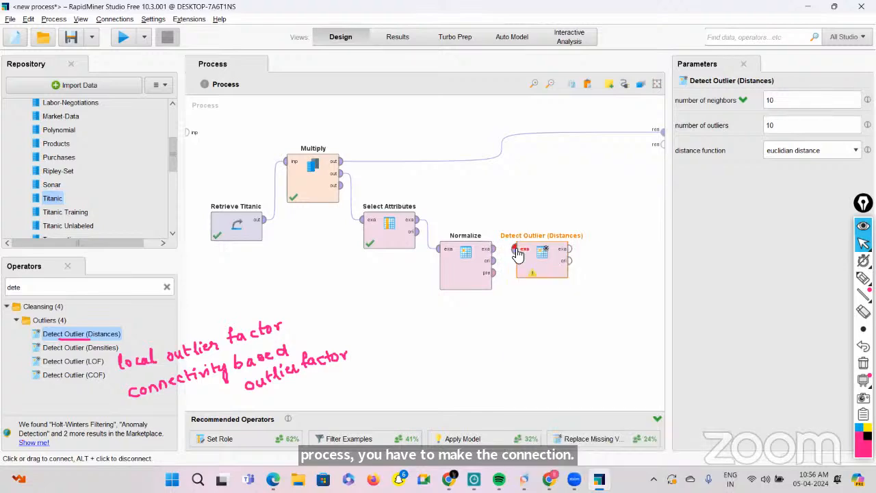
left_click_drag(494, 254, 518, 251)
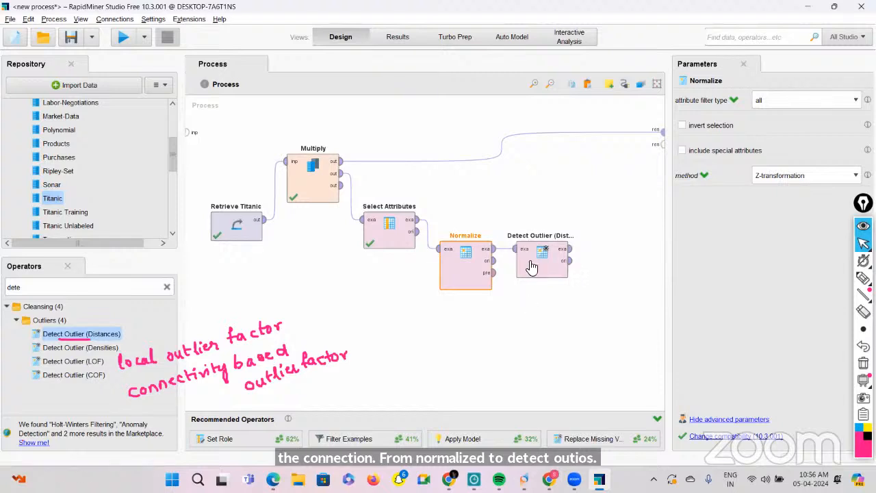
Step: Search the operators for "filt" and add a Filter Examples operator above Detect Outlier (Distances)
left_click(166, 287)
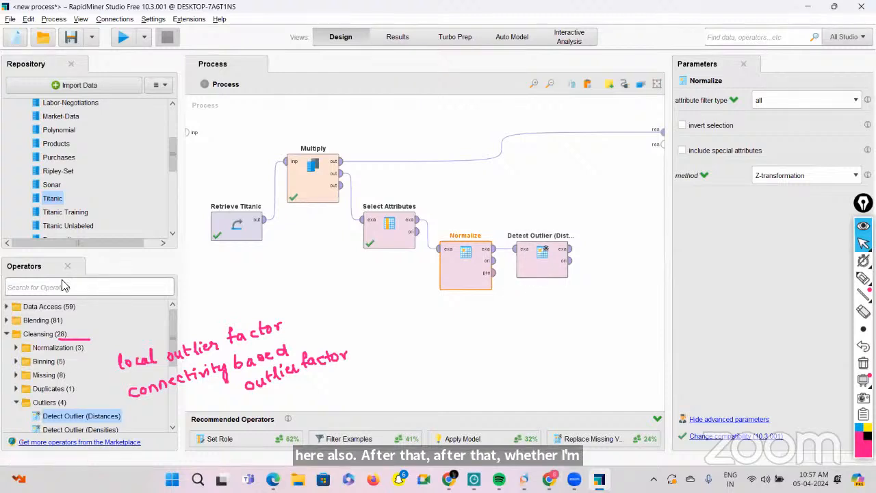
type("filt")
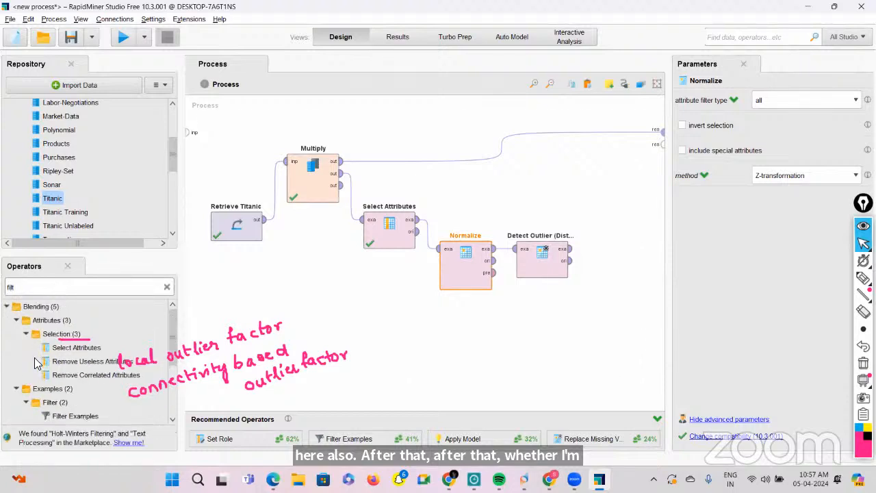
left_click_drag(76, 415, 571, 190)
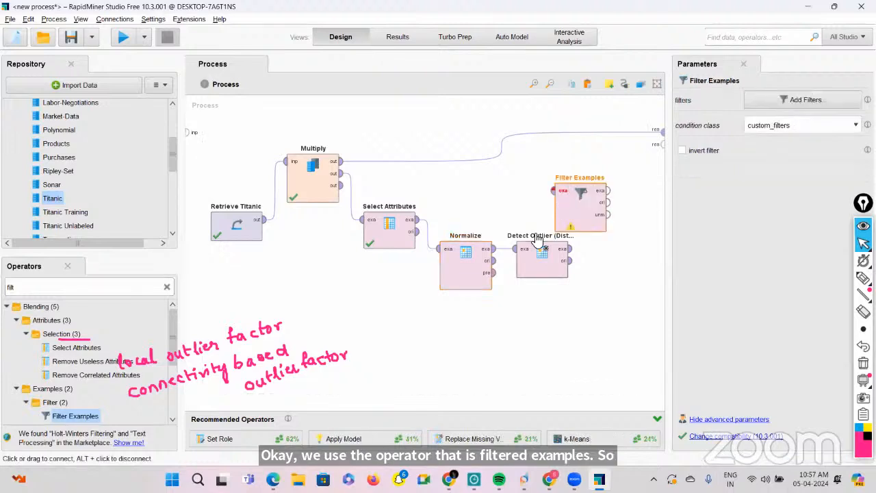
Step: Rearrange the flow with Normalize below Select Attributes, followed by Detect Outlier and Filter Examples, and connect Detect Outlier's example output to Filter Examples
left_click(390, 239)
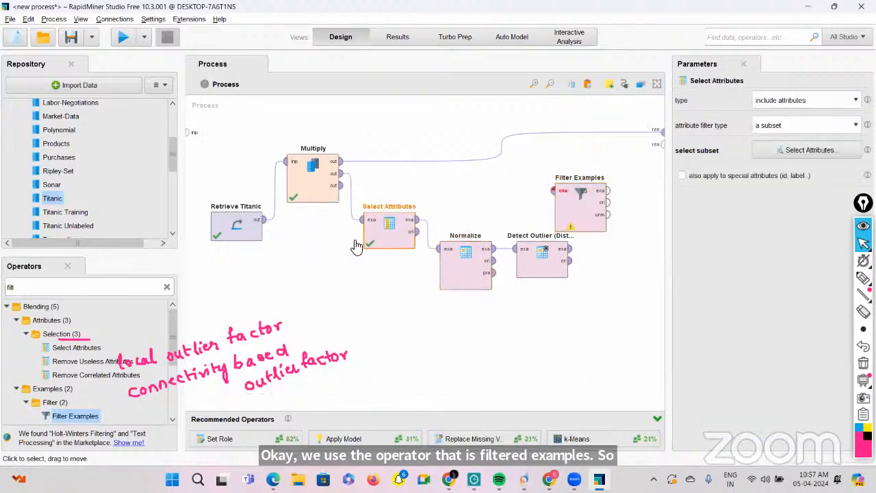
left_click_drag(382, 231, 370, 190)
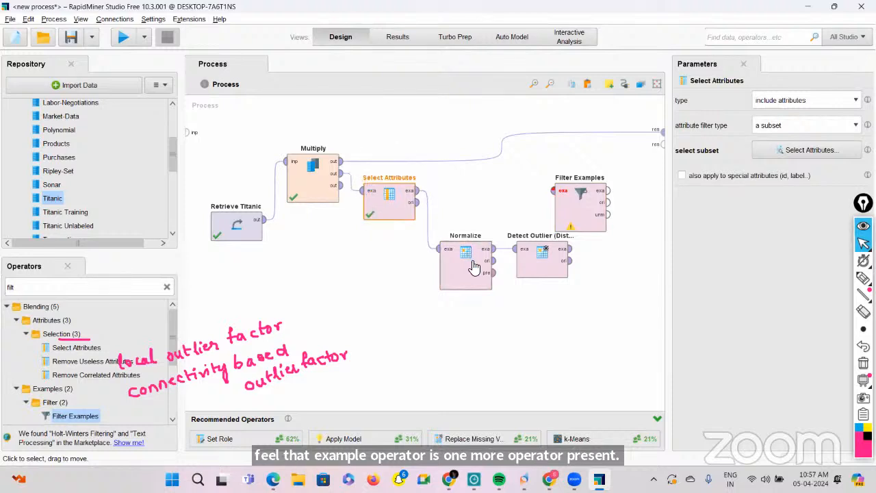
left_click_drag(467, 281, 409, 284)
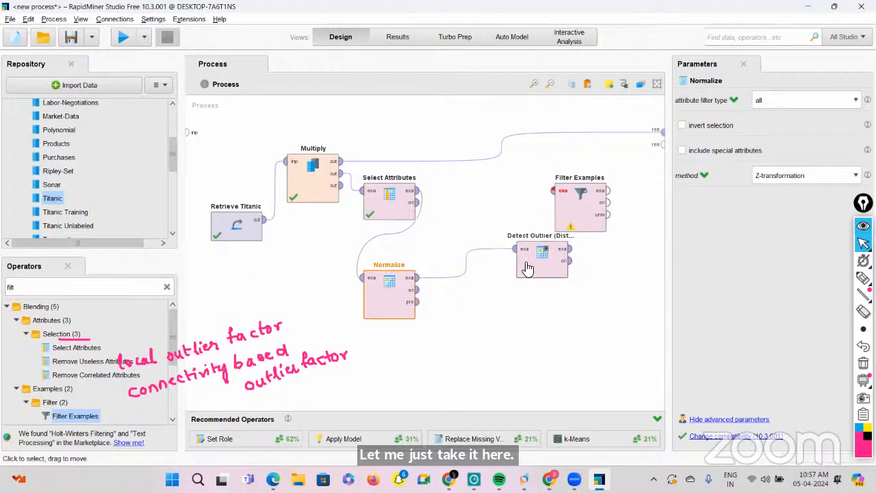
left_click_drag(521, 272, 483, 303)
left_click_drag(577, 207, 577, 265)
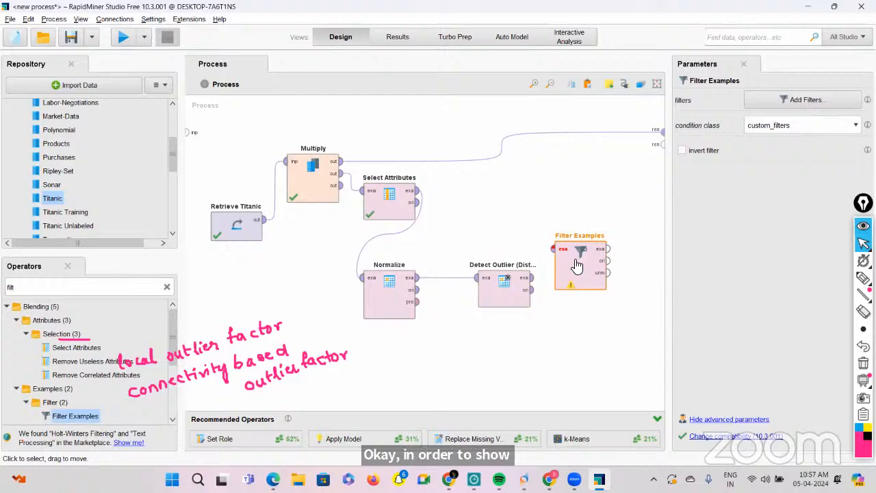
left_click(531, 277)
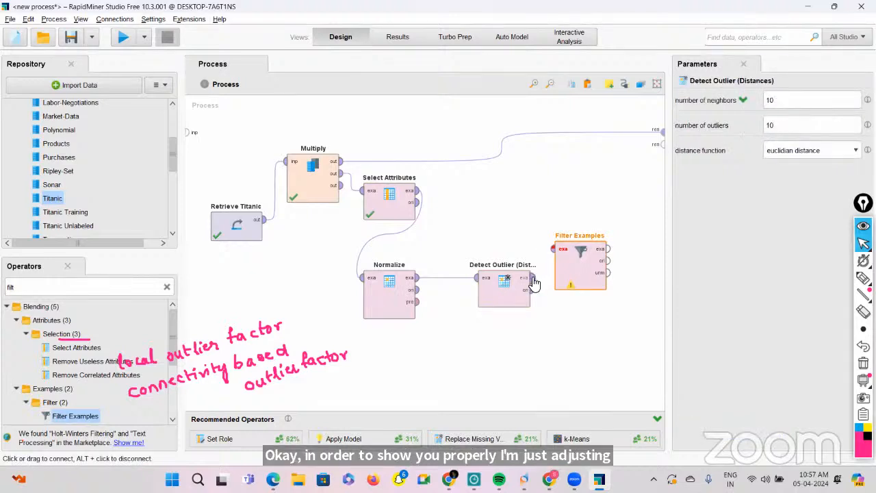
left_click(555, 249)
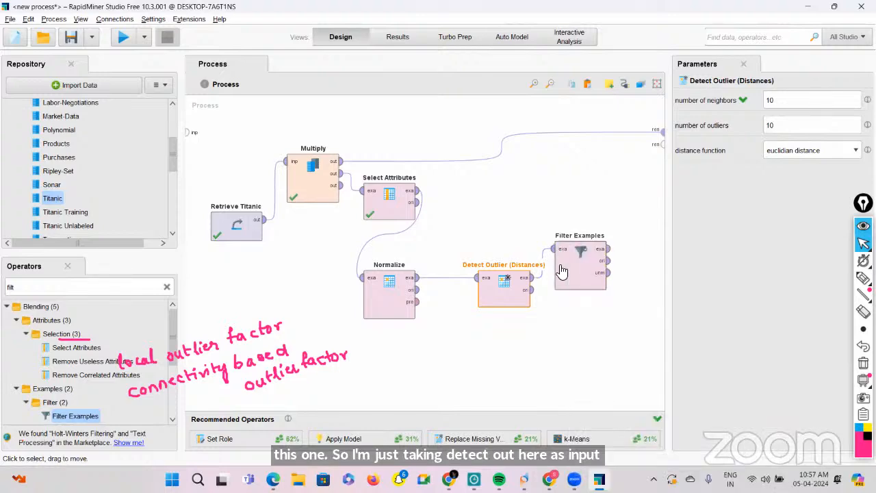
Step: Start a filter in Filter Examples on the outlier attribute with the equals comparator and list its possible values
left_click(561, 271)
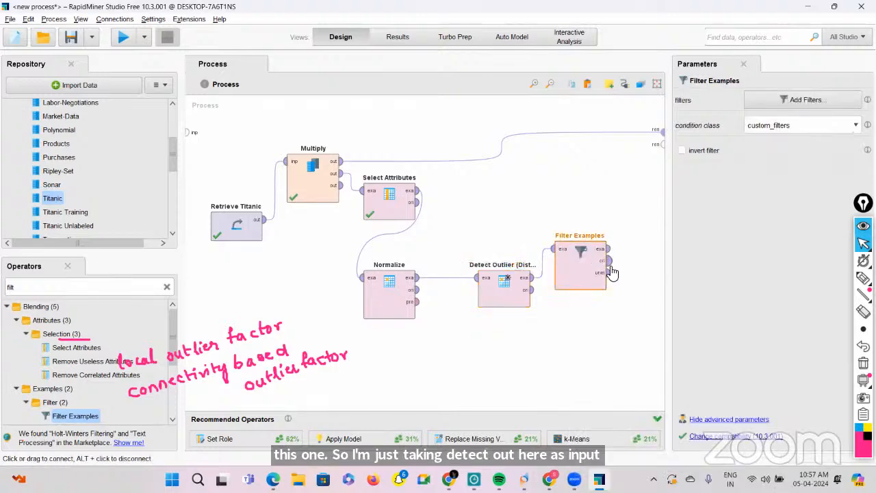
mouse_move(611, 272)
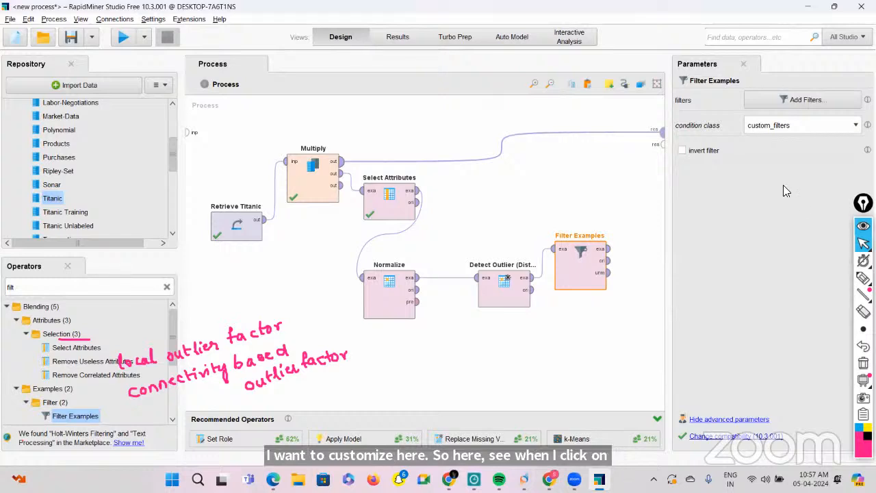
left_click(788, 103)
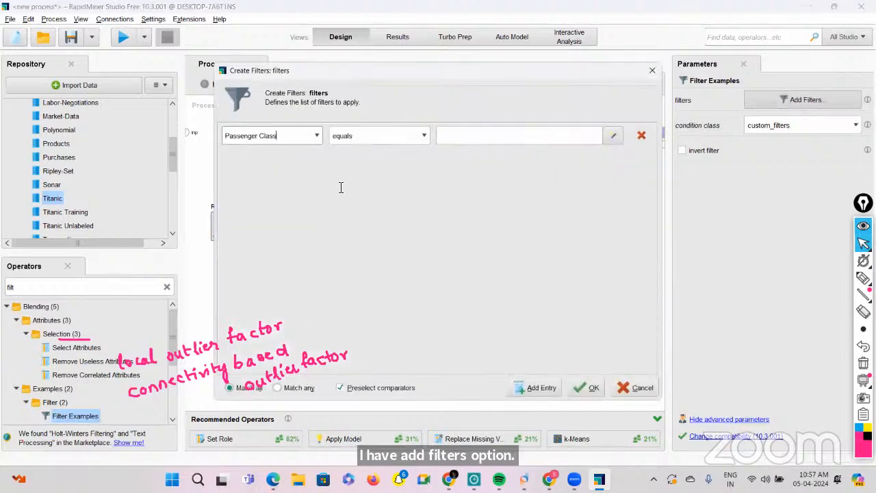
left_click(317, 137)
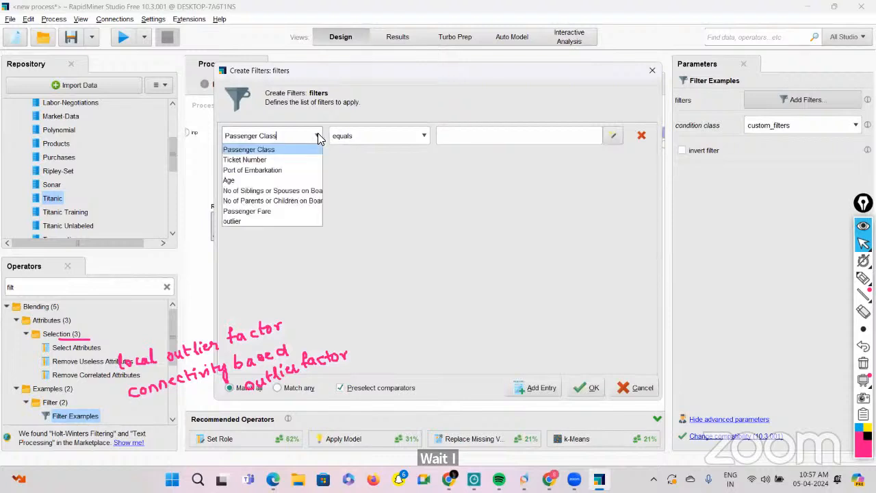
left_click(232, 221)
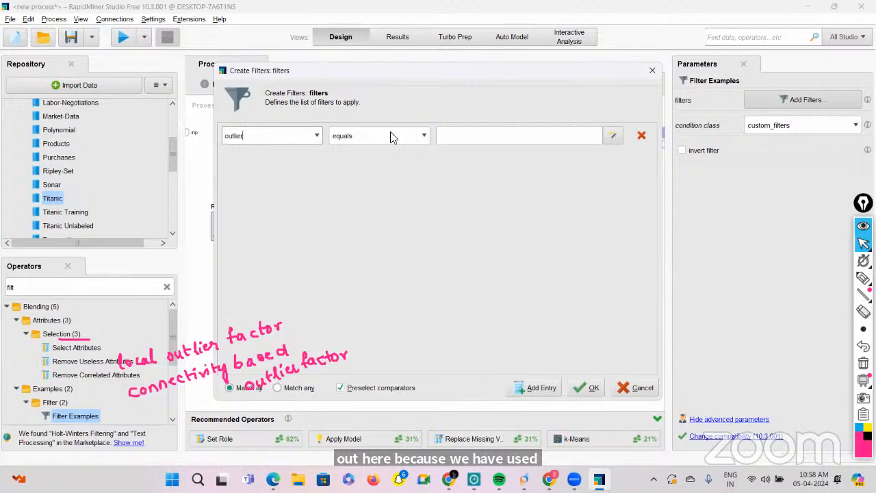
left_click(612, 136)
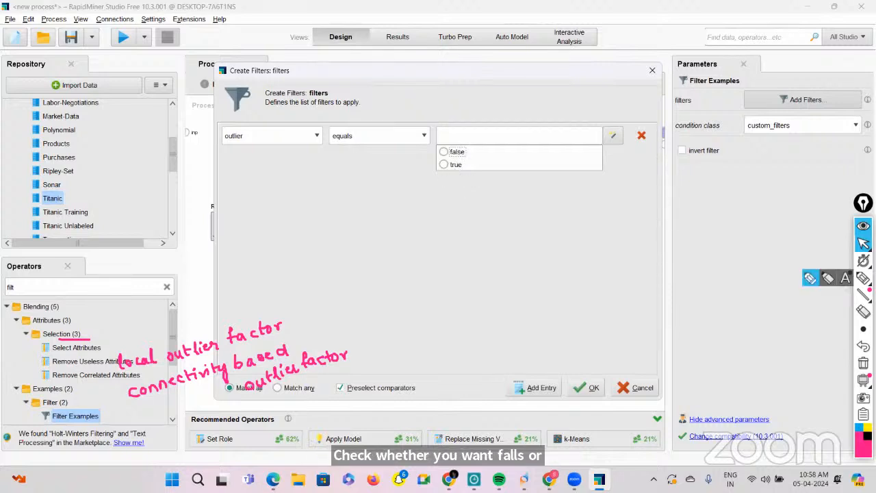
Step: Draw an arrow from the false option and handwrite "outliers", "F → not removed" and "T → removed" beside the filter dialog
left_click(862, 278)
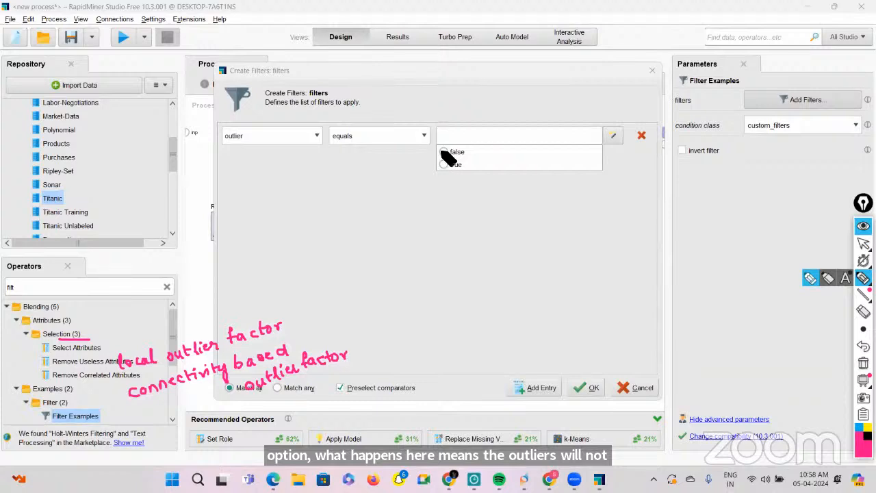
mouse_move(443, 150)
left_mouse_down()
mouse_move(403, 172)
mouse_move(411, 175)
left_mouse_up()
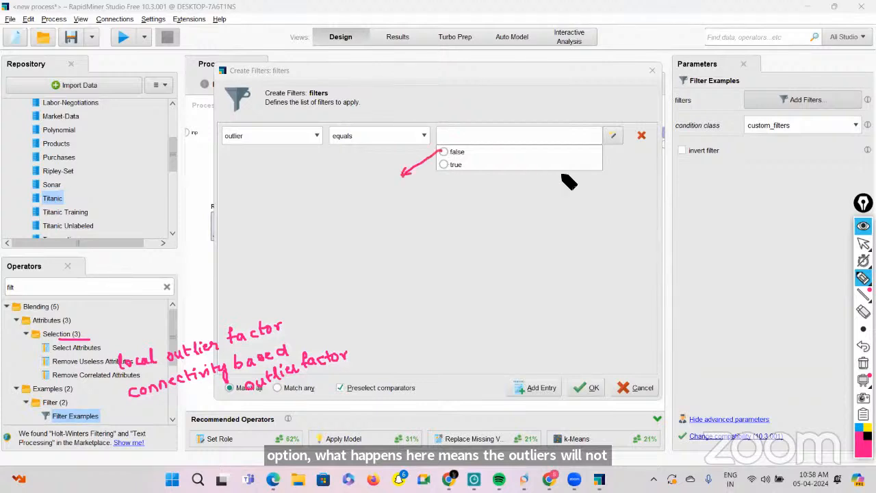
mouse_move(702, 264)
left_mouse_down()
mouse_move(720, 252)
mouse_move(759, 250)
left_mouse_up()
mouse_move(693, 293)
left_mouse_down()
mouse_move(690, 308)
mouse_move(699, 293)
mouse_move(701, 311)
left_mouse_up()
mouse_move(696, 313)
left_mouse_down()
mouse_move(699, 324)
mouse_move(721, 289)
mouse_move(778, 272)
mouse_move(805, 248)
mouse_move(823, 251)
mouse_move(825, 233)
left_mouse_up()
left_click(718, 318)
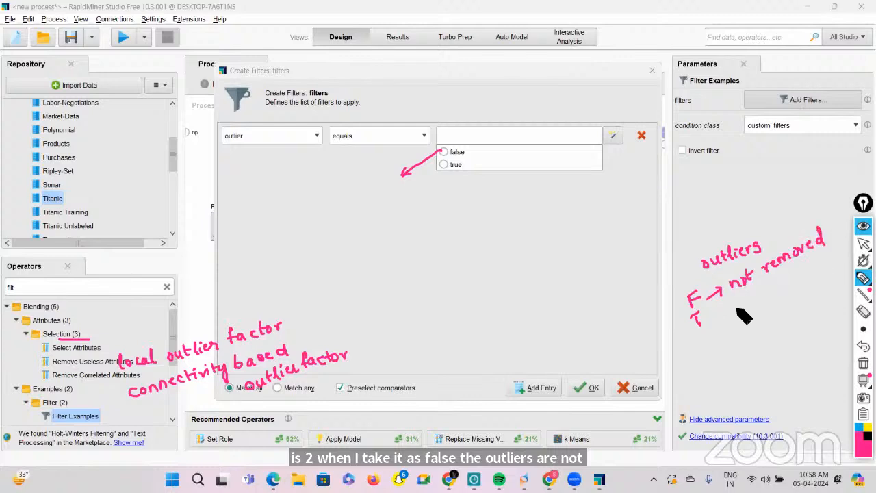
left_click_drag(717, 318, 739, 306)
mouse_move(731, 304)
left_mouse_down()
mouse_move(737, 312)
mouse_move(763, 295)
left_mouse_up()
mouse_move(764, 290)
left_mouse_down()
mouse_move(812, 277)
mouse_move(827, 261)
left_mouse_up()
left_click(780, 278)
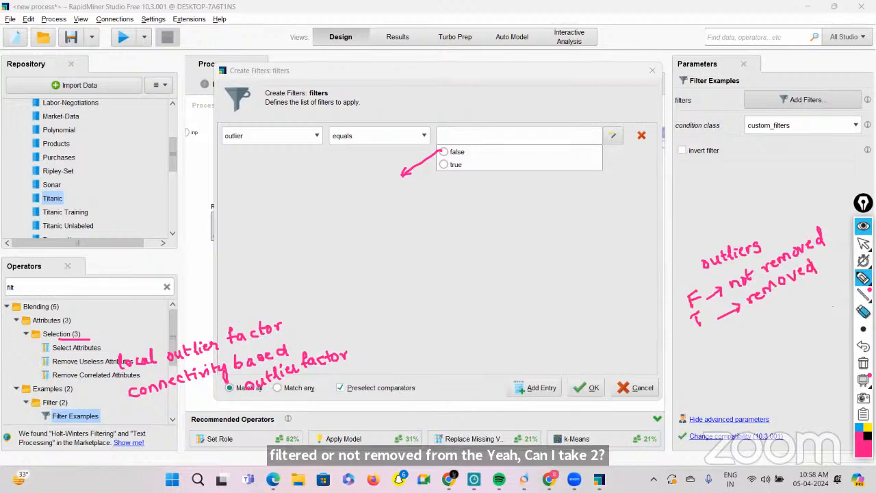
Step: Erase the handwritten outlier factor notes and the underline over the operator list
left_click(863, 311)
mouse_move(231, 344)
left_mouse_down()
mouse_move(132, 388)
mouse_move(127, 404)
mouse_move(358, 357)
left_mouse_up()
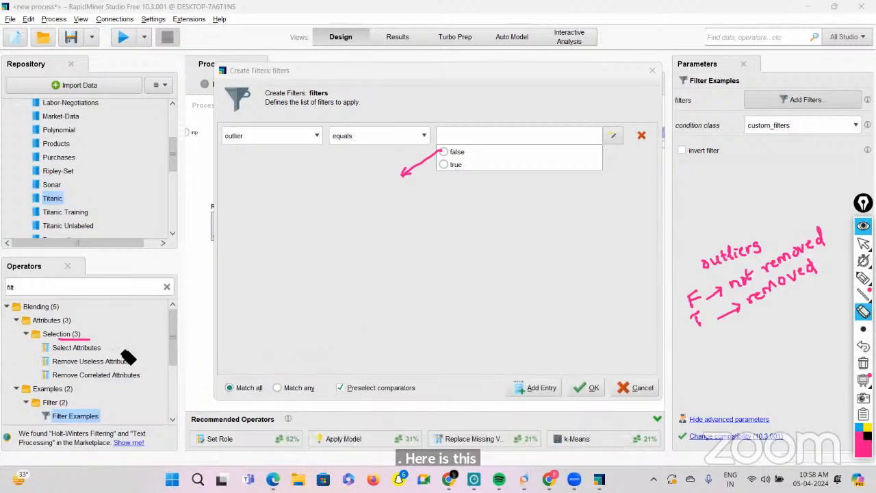
left_click_drag(10, 342, 146, 326)
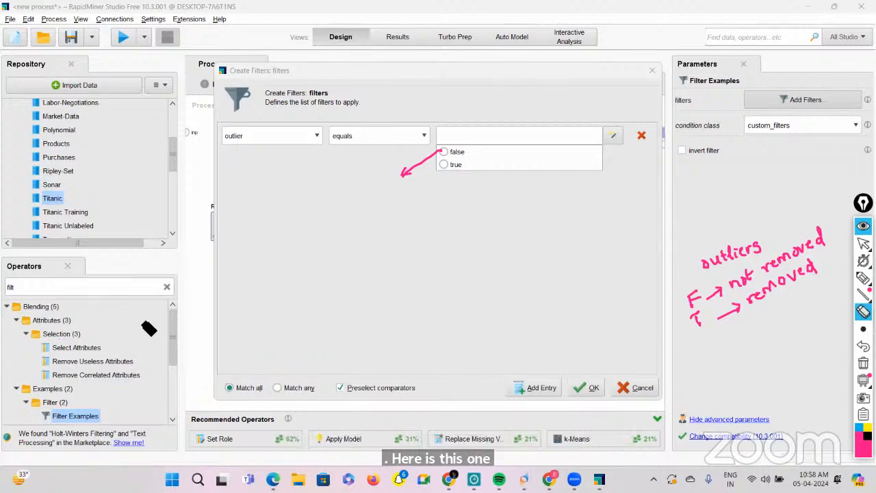
Step: Stop erasing, set the outlier filter value to false and apply the filter
left_click(863, 243)
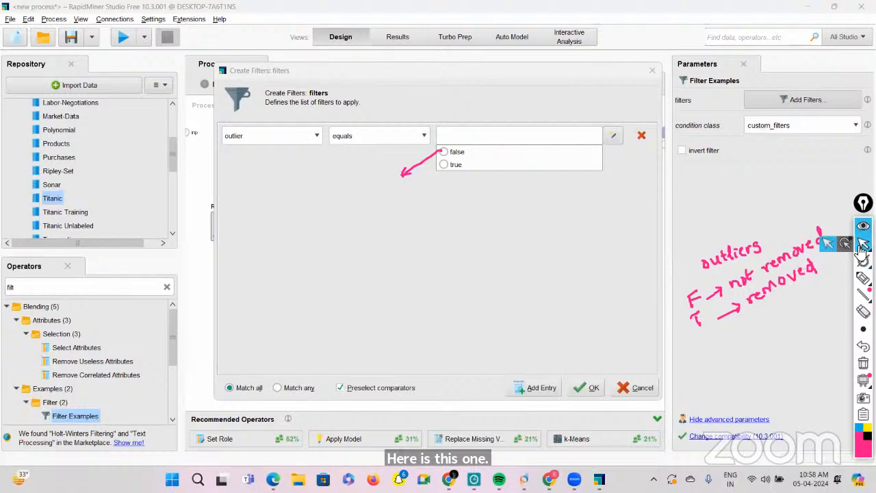
left_click(455, 151)
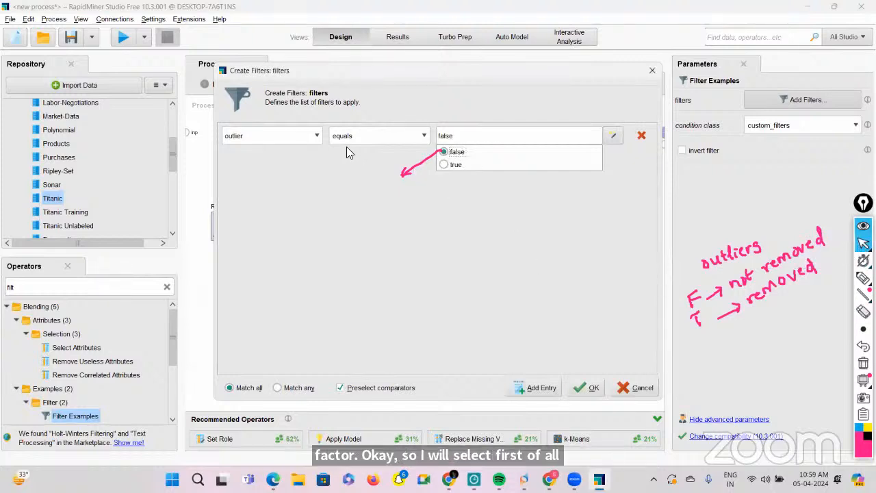
left_click(587, 389)
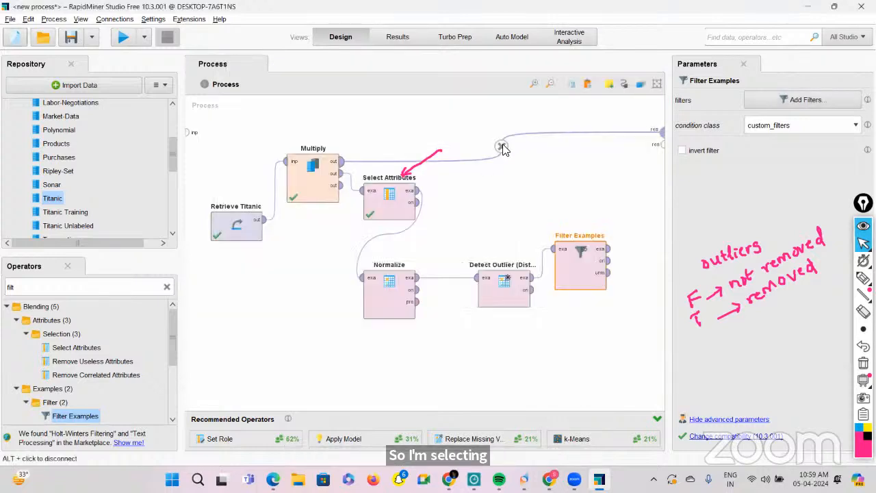
Step: Connect Filter Examples' example output to the second process result port and run the process
left_click(609, 249)
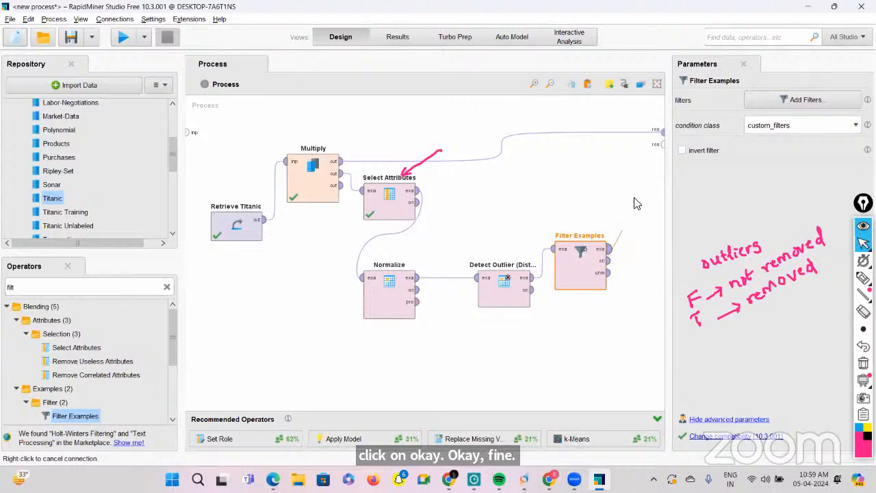
left_click(661, 144)
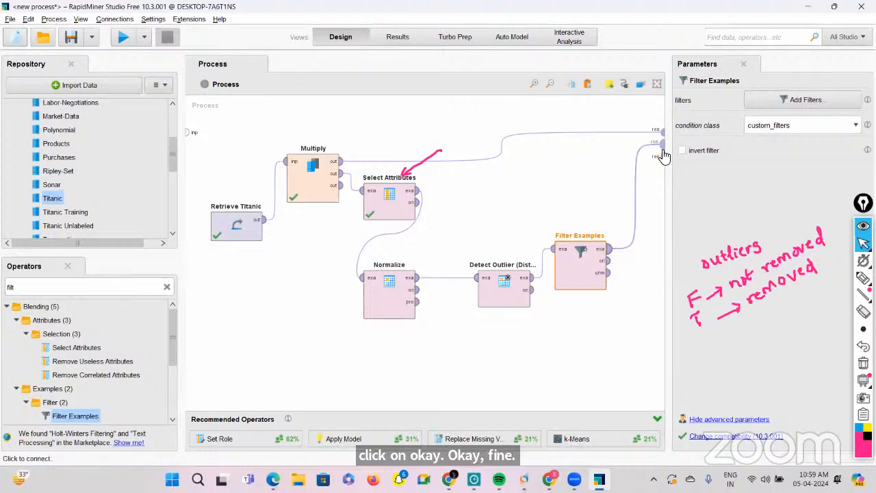
left_click(123, 37)
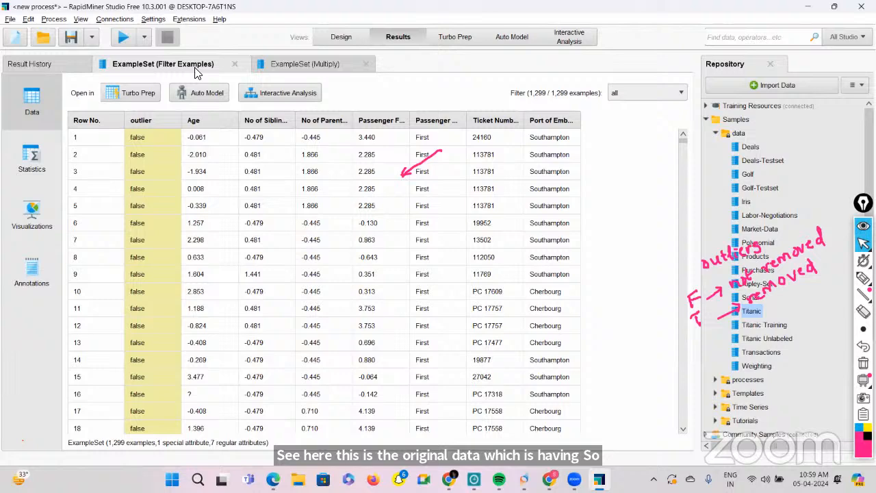
Step: Compare the original Titanic data from Multiply with the Filter Examples result, examining its outlier column through the rows
left_click(308, 68)
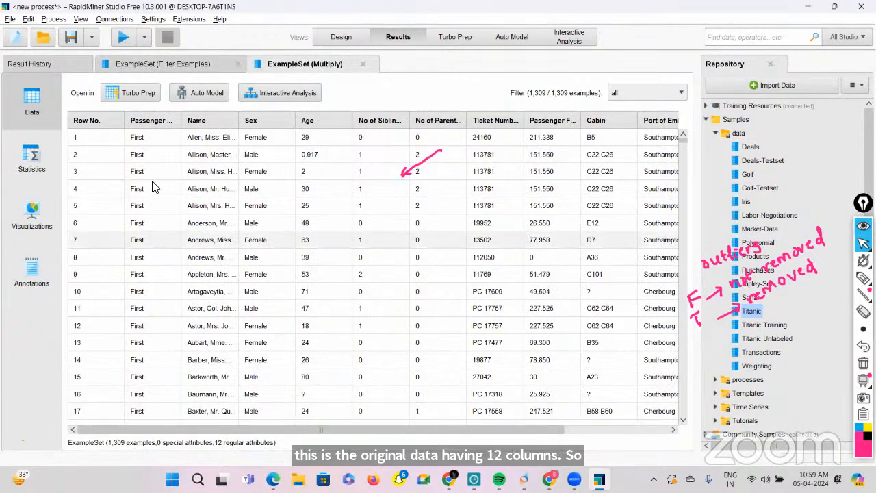
left_click(136, 66)
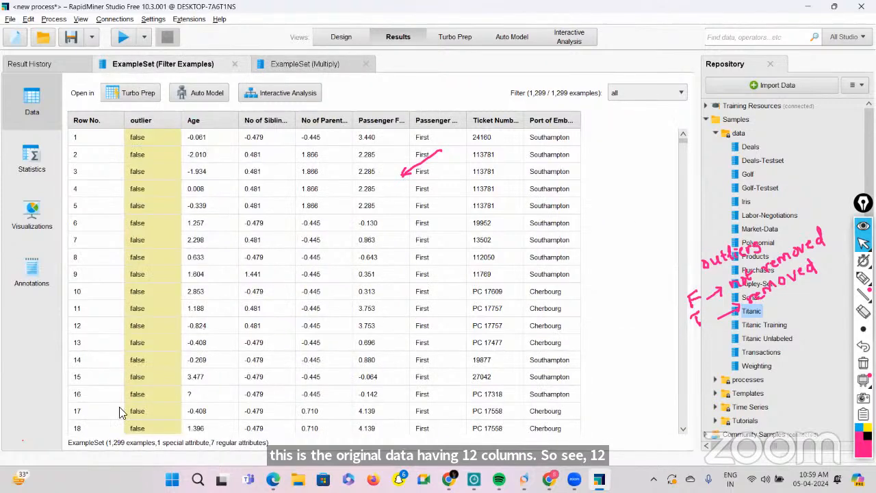
scroll(209, 260, "down", 1)
scroll(209, 260, "down", 2)
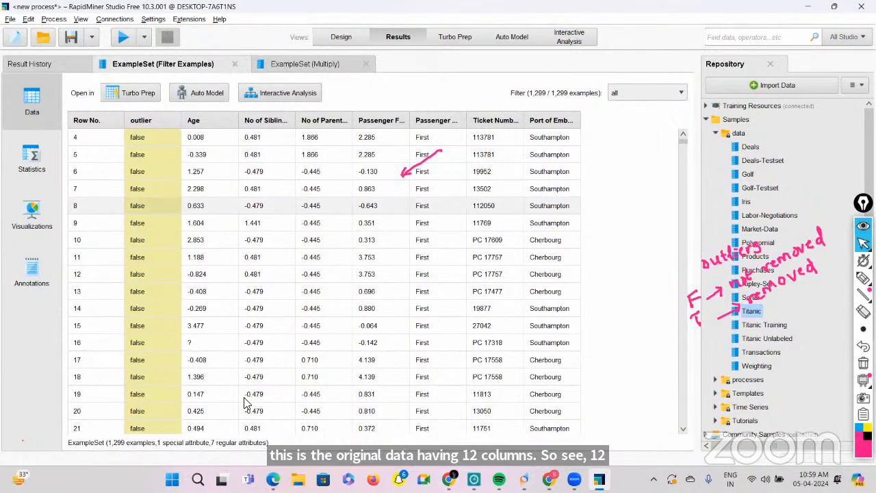
scroll(247, 362, "up", 3)
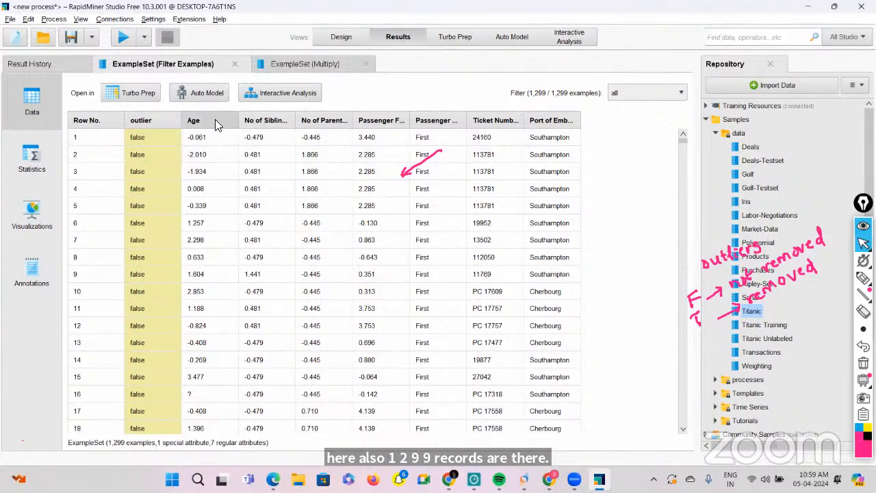
scroll(123, 258, "down", 10)
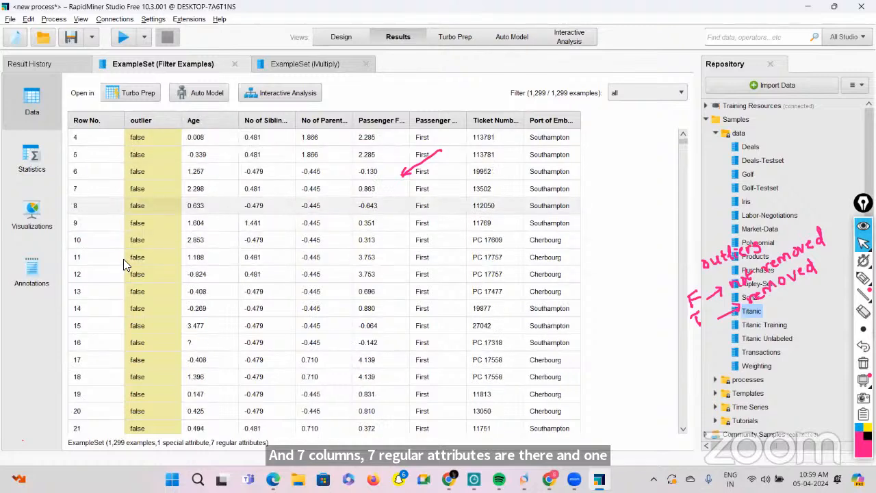
scroll(124, 258, "down", 20)
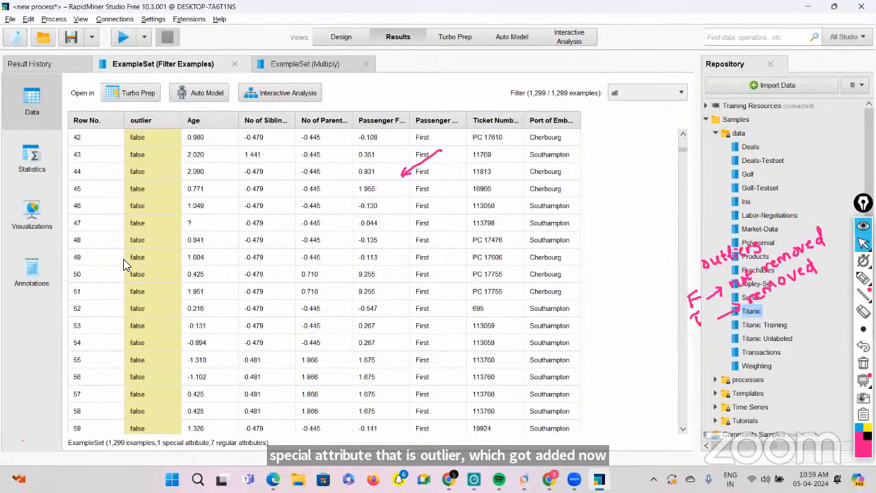
scroll(123, 259, "down", 20)
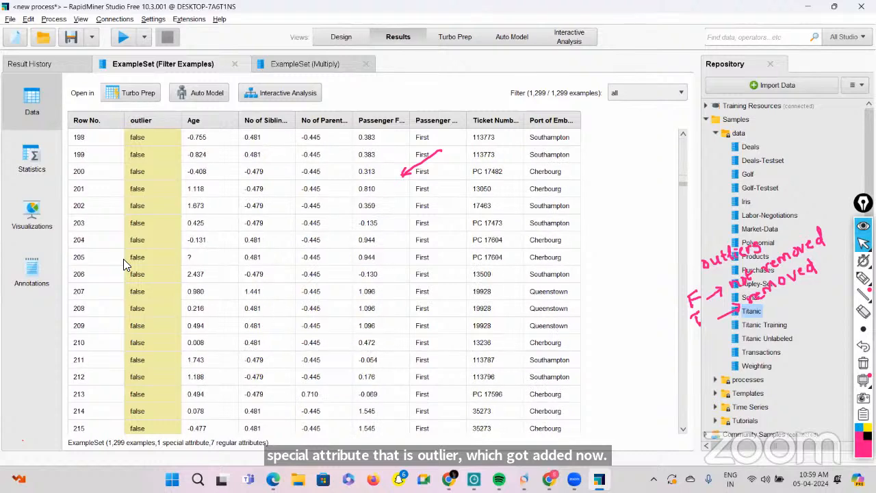
Step: Return to the process design and change the outlier filter value in Filter Examples to true
left_click(344, 40)
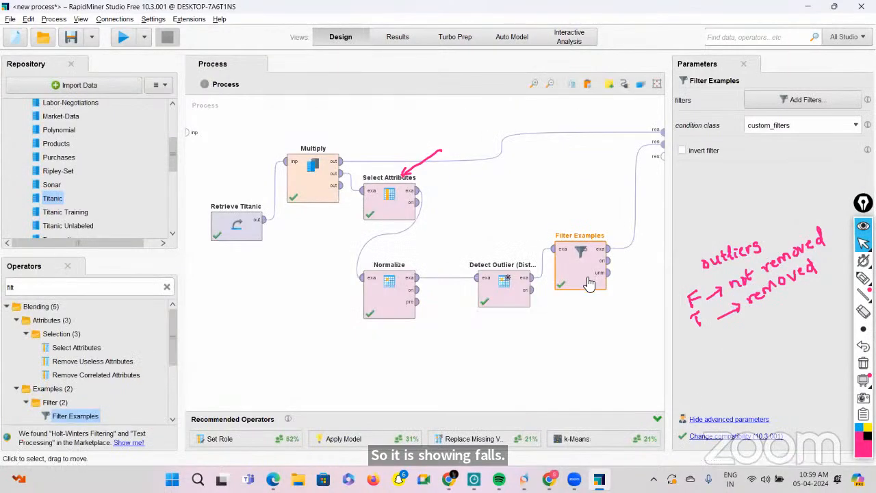
left_click(780, 100)
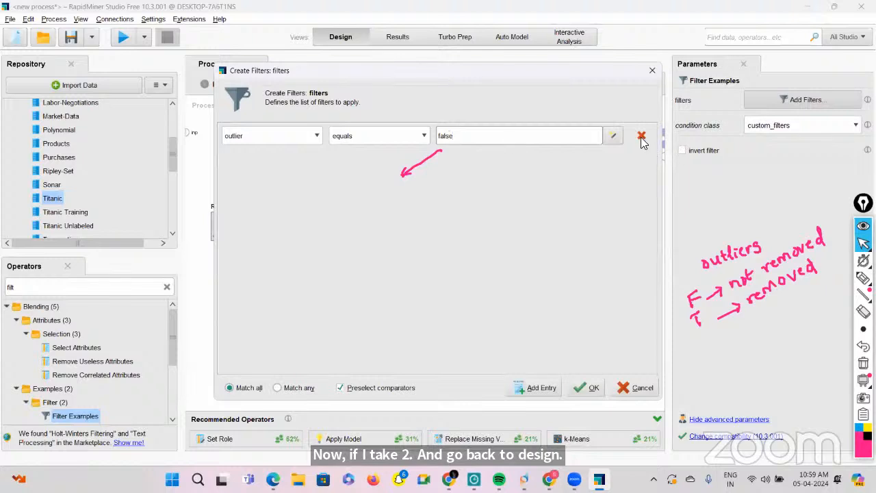
left_click(479, 136)
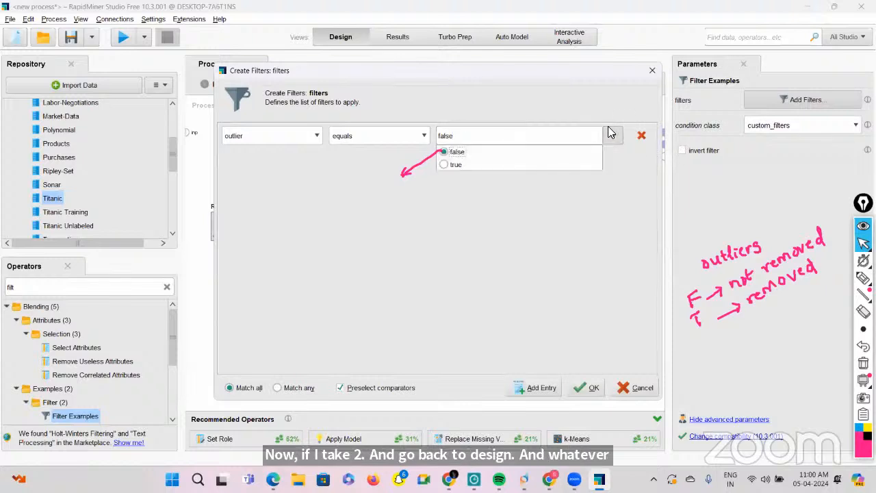
left_click(443, 165)
left_click(585, 388)
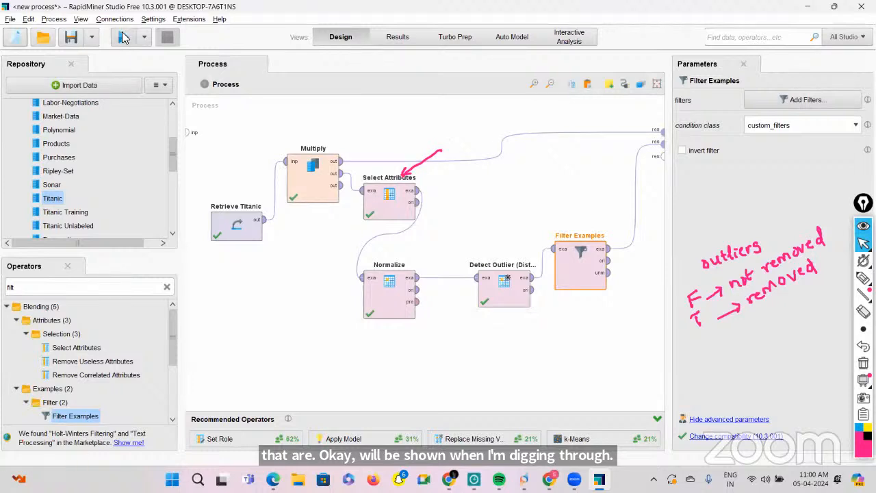
Step: Run the process with the changed filter and clear all handwritten annotations from the screen
left_click(124, 38)
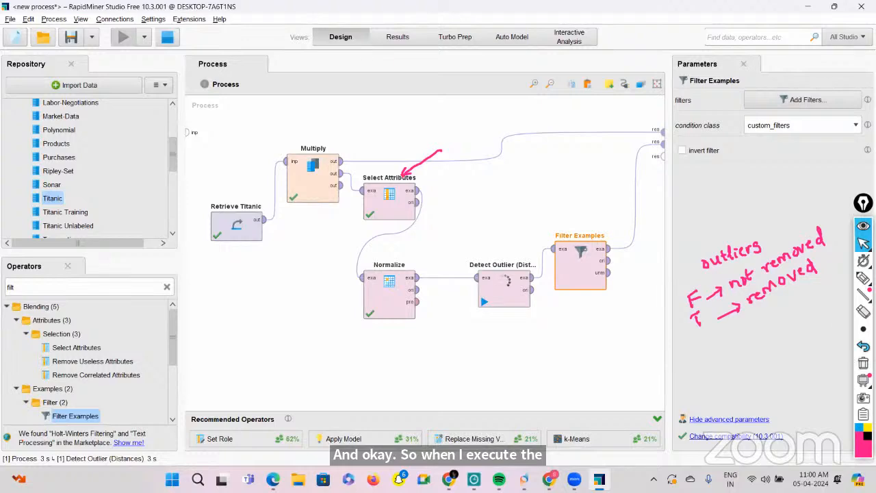
left_click(863, 363)
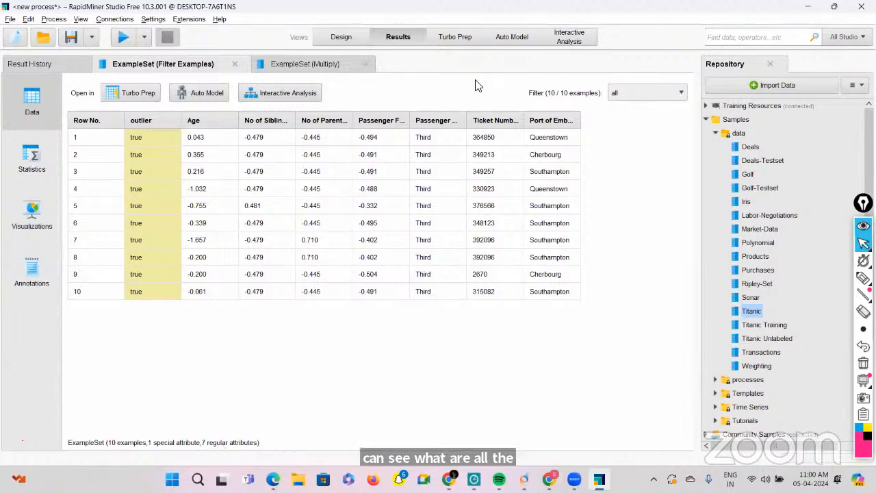
Step: Review the operator flow in the design, rerun the process to examine the filtered outliers, and return to the design
key("F8")
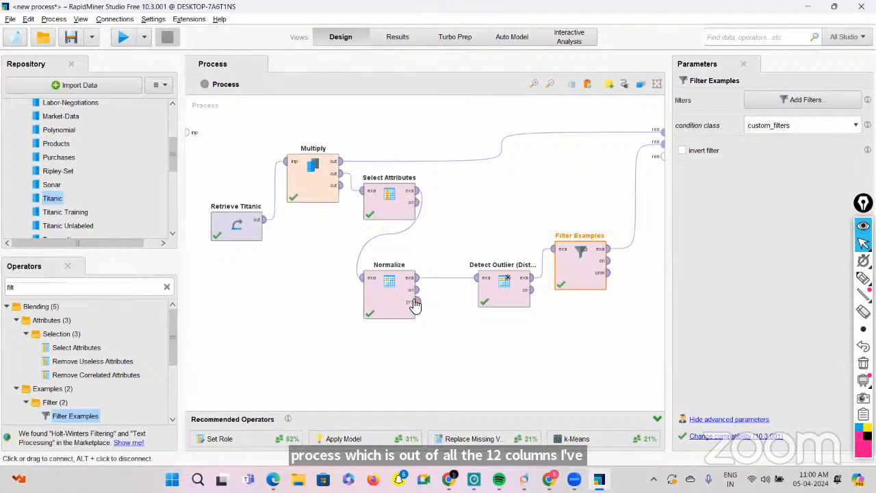
mouse_move(414, 304)
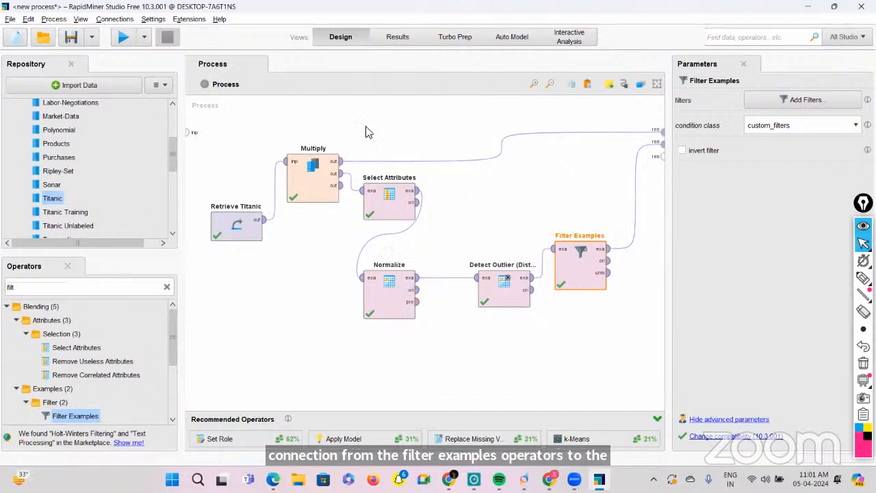
left_click(120, 38)
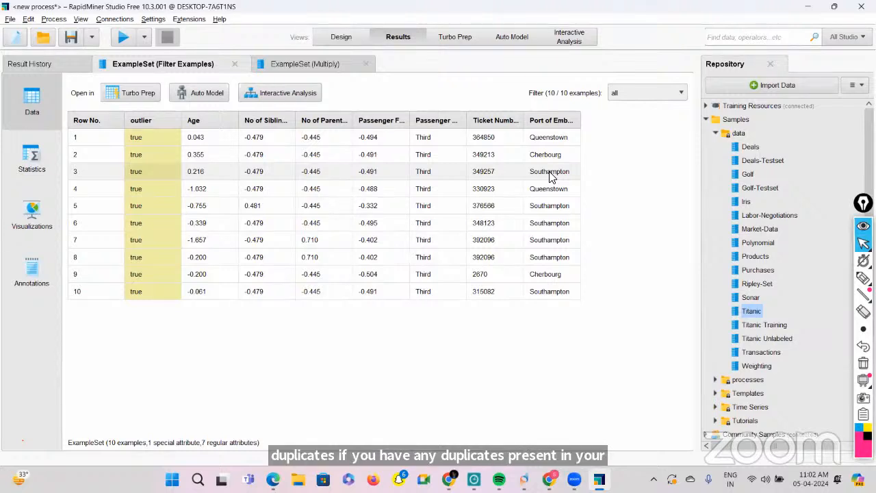
left_click(340, 33)
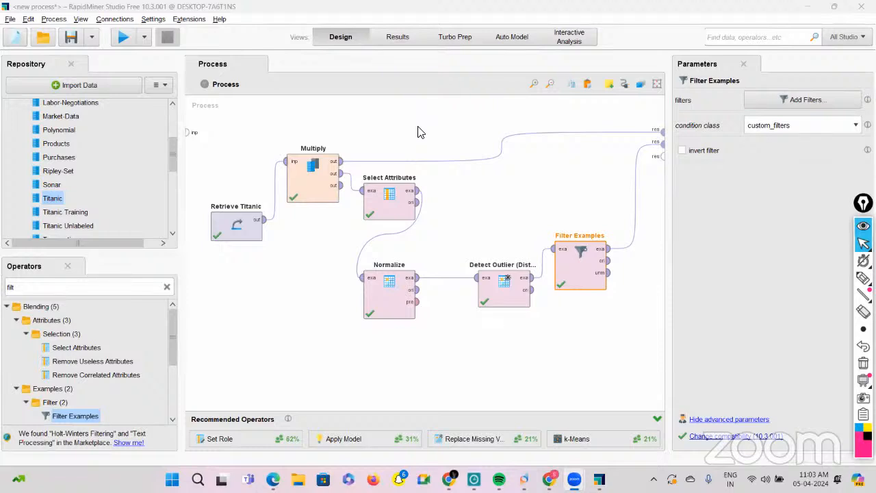
Step: Review the Multiply operator's parameters and the attribute subset chosen in Select Attributes, leaving the selection as it is
left_click(306, 182)
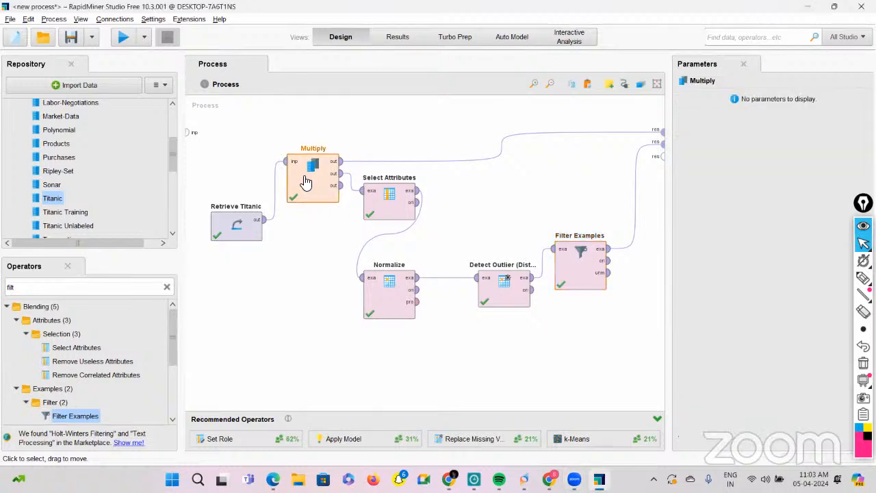
left_click(395, 205)
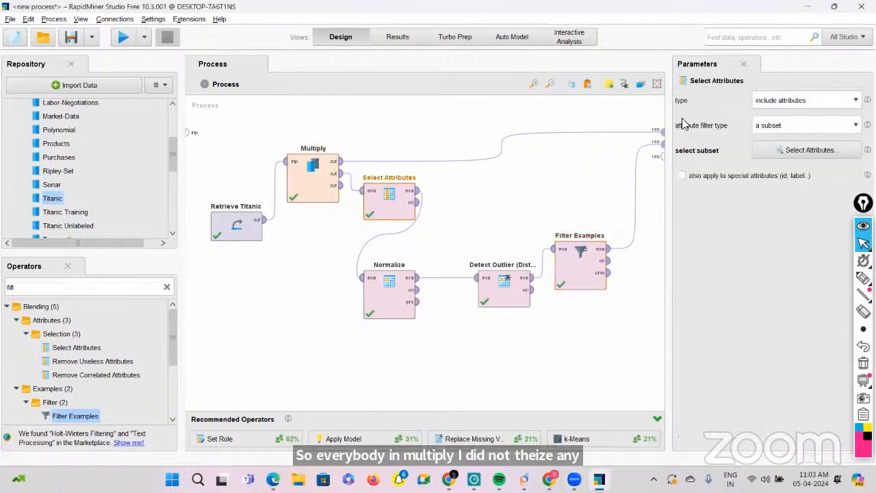
left_click(765, 152)
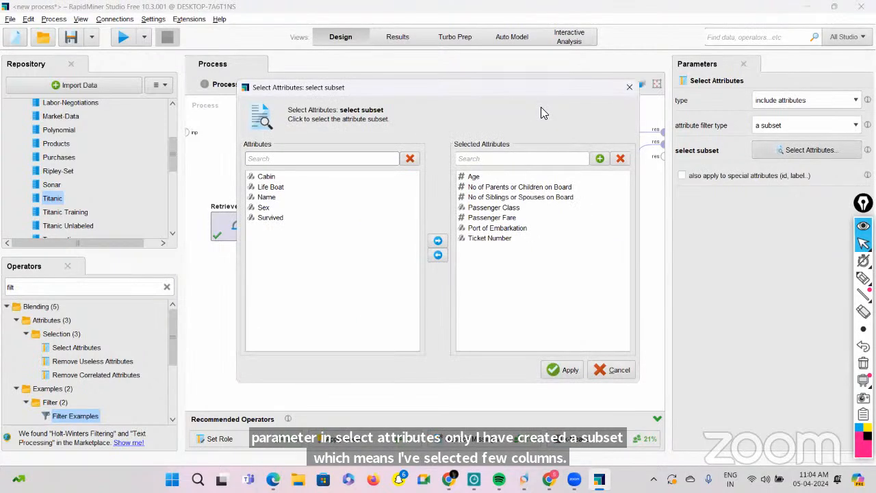
left_click_drag(509, 87, 636, 181)
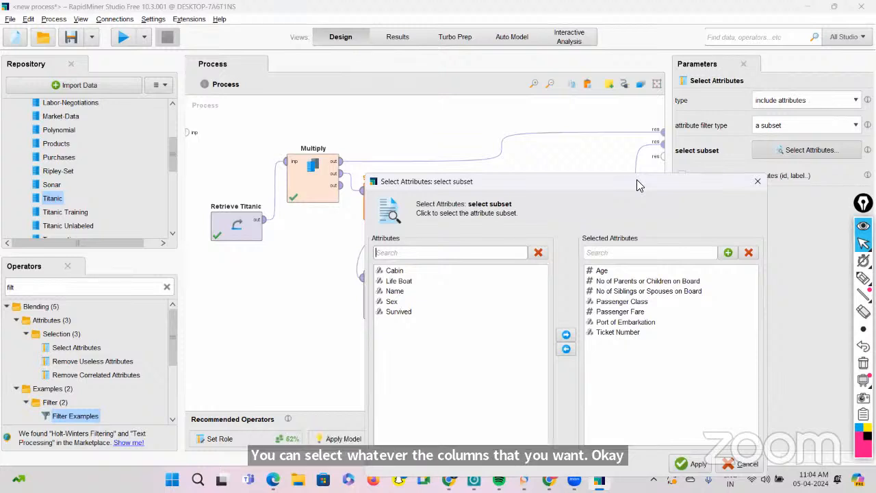
left_click(756, 182)
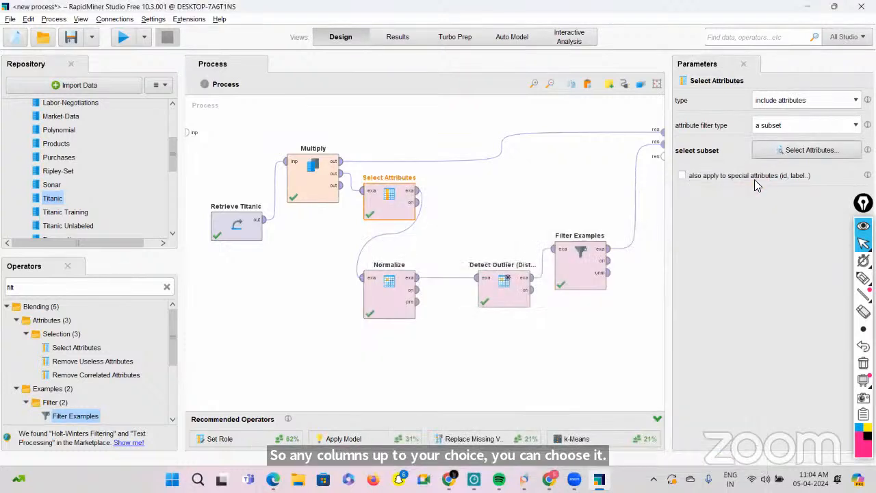
Step: Check the Detect Outlier (Distances) parameters and the outlier condition defined in Filter Examples, leaving both as they are
left_click(493, 295)
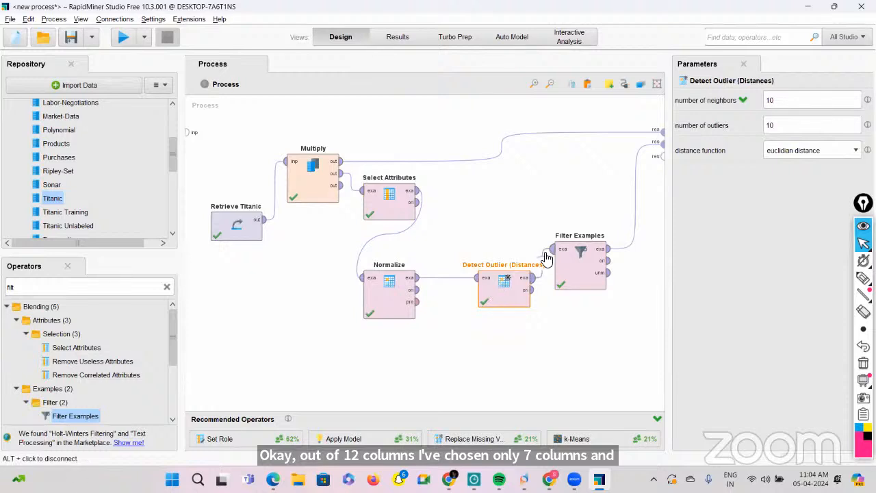
left_click(575, 275)
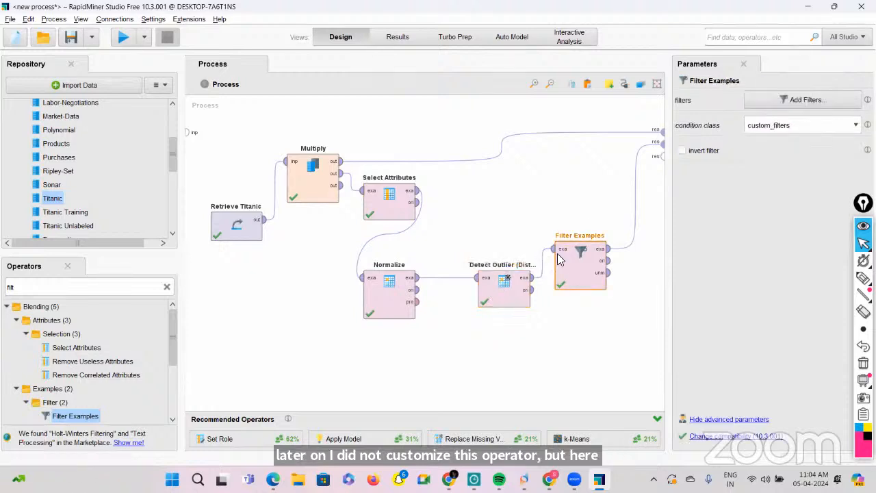
left_click(793, 100)
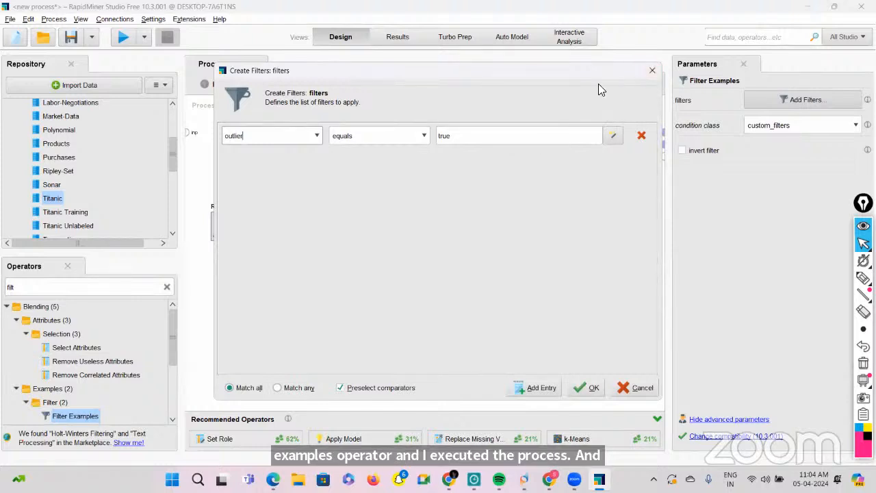
left_click_drag(588, 73, 744, 286)
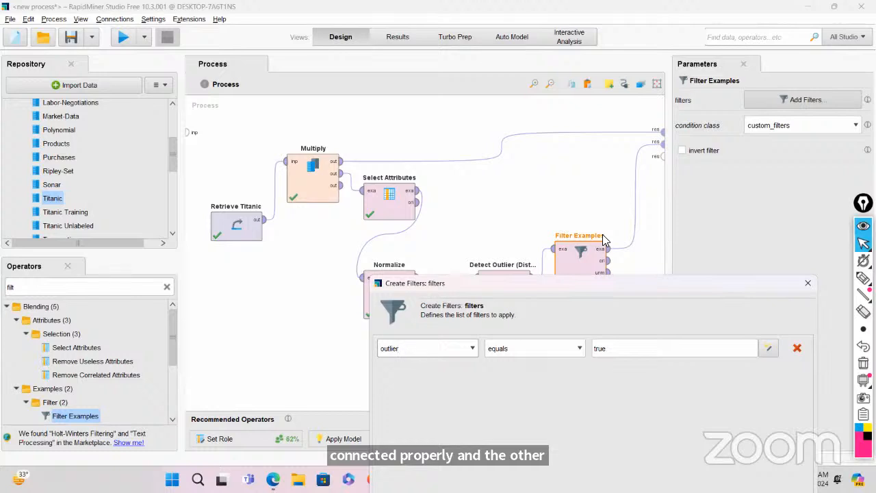
left_click(808, 285)
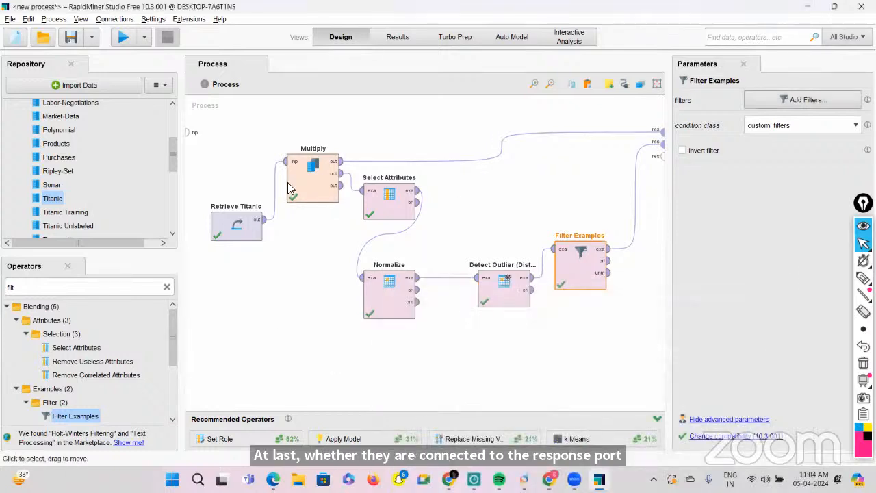
Step: Open the results and compare the original Titanic data from Multiply with the filtered outliers from Filter Examples
left_click(395, 38)
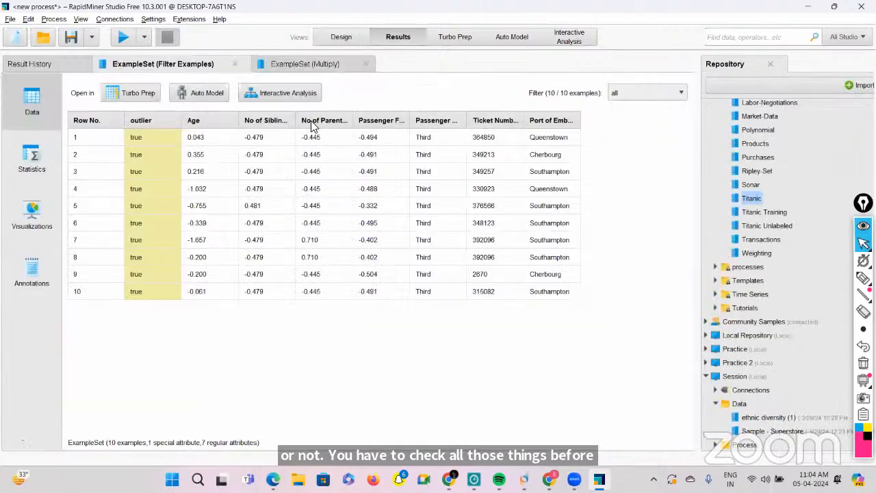
left_click(298, 67)
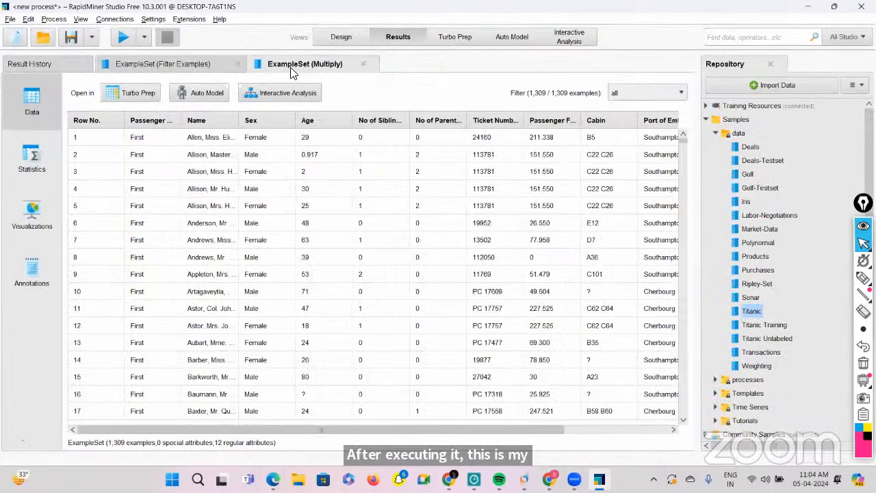
left_click(198, 67)
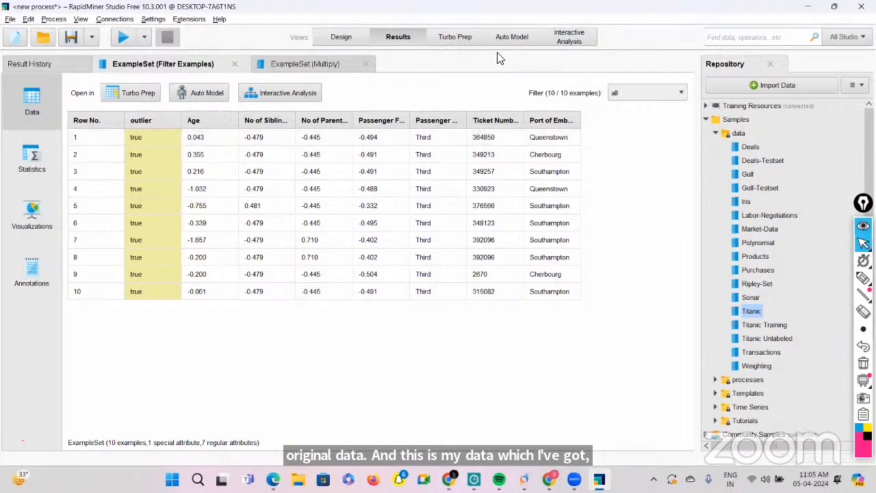
Step: Return to the process design, and switch to the course page in Edge to show the Zero Variance Features slide full screen
left_click(344, 38)
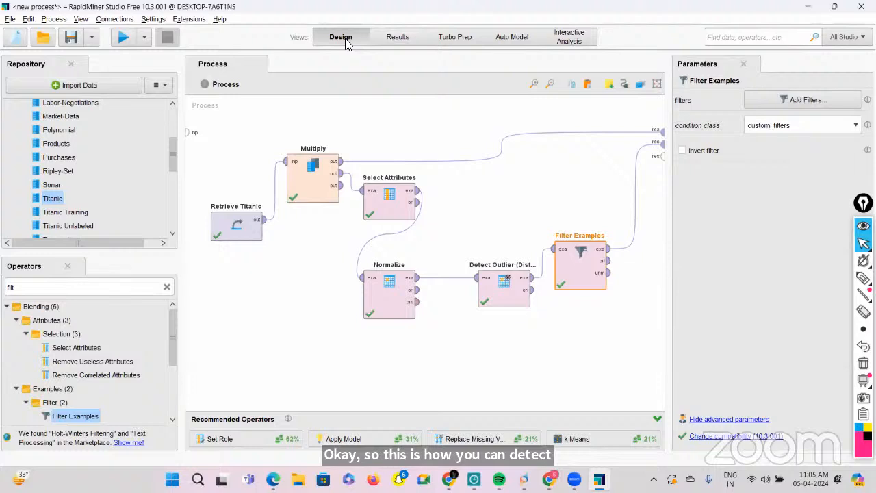
mouse_move(288, 418)
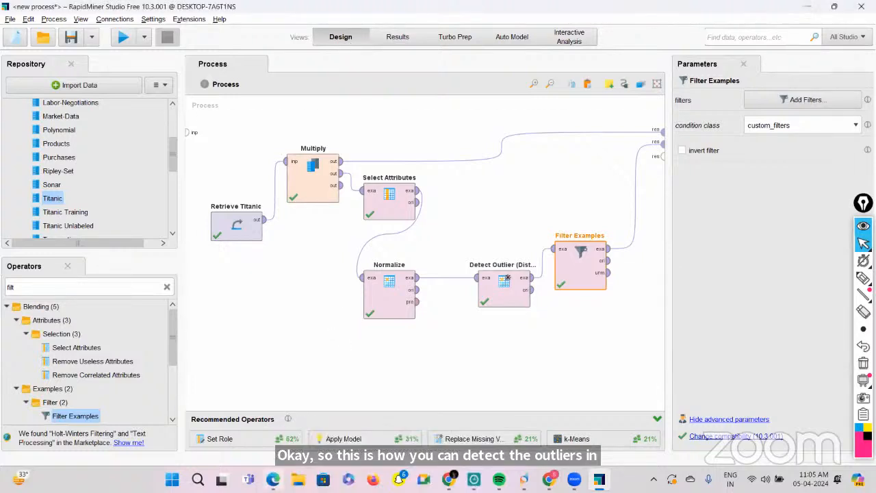
left_click(273, 478)
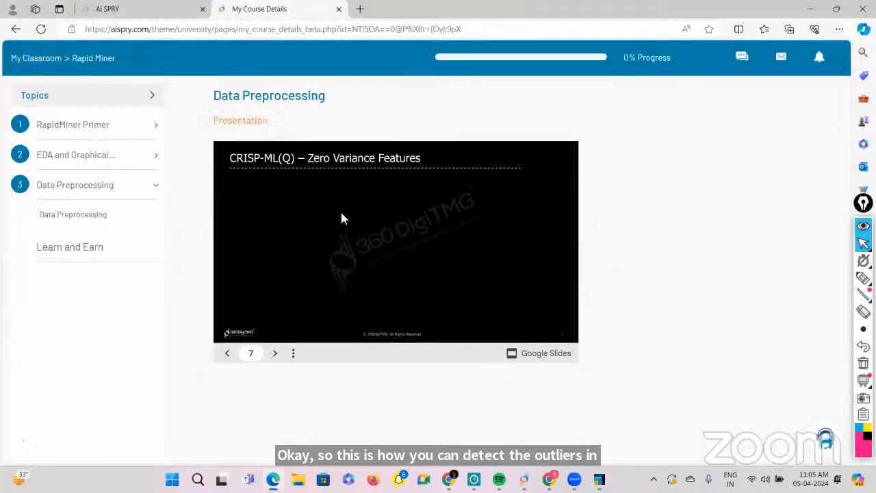
left_click(293, 354)
left_click(331, 277)
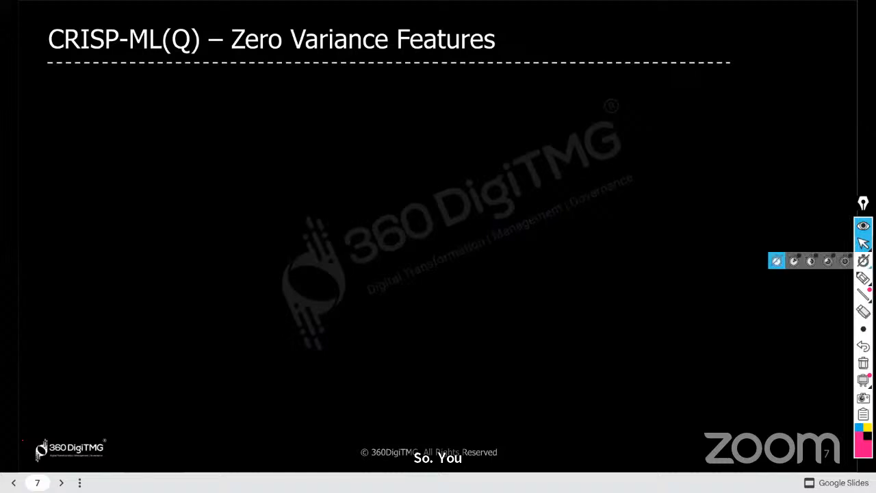
Step: Handwrite "- columns" in pink after the slide title and an "Age X1" column heading below it
left_click(863, 277)
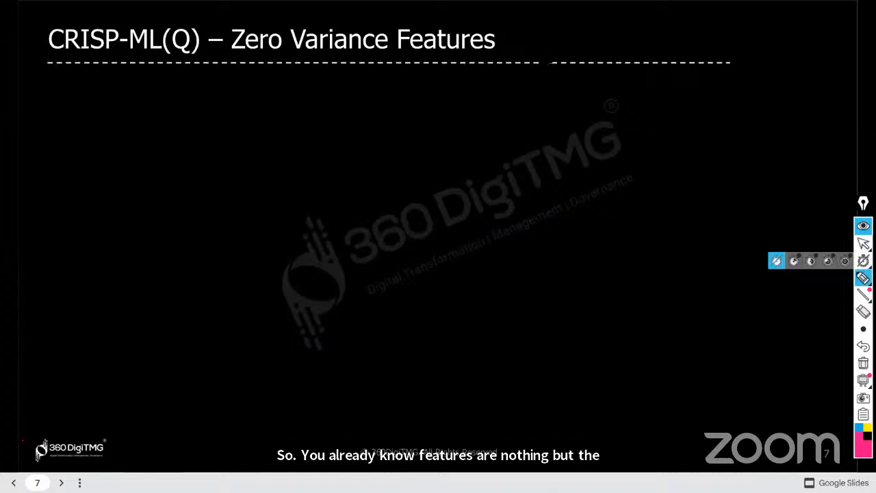
mouse_move(513, 43)
left_mouse_down()
mouse_move(614, 29)
mouse_move(605, 42)
left_mouse_up()
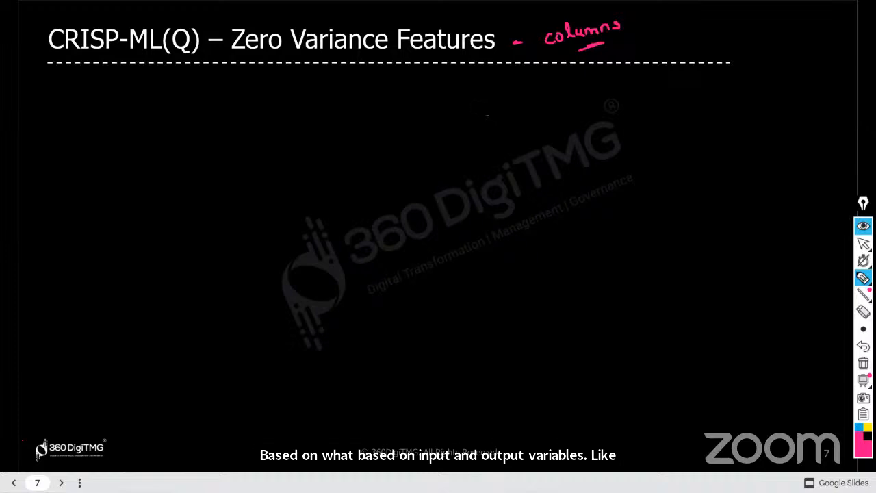
mouse_move(477, 115)
left_mouse_down()
mouse_move(507, 97)
mouse_move(493, 136)
mouse_move(484, 137)
left_mouse_up()
left_click_drag(503, 130, 503, 139)
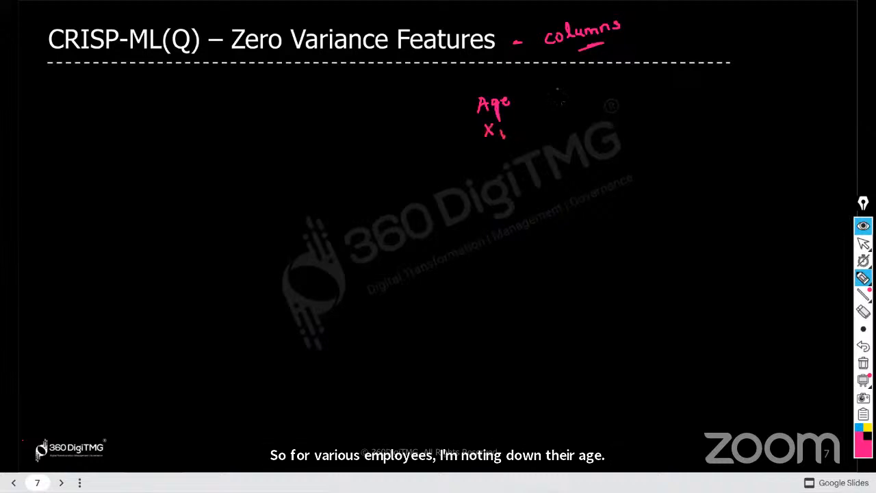
Step: Handwrite the column headings "Gender X2" and "Income X3" in pink beside the Age heading
mouse_move(561, 90)
left_mouse_down()
mouse_move(583, 93)
mouse_move(613, 81)
left_mouse_up()
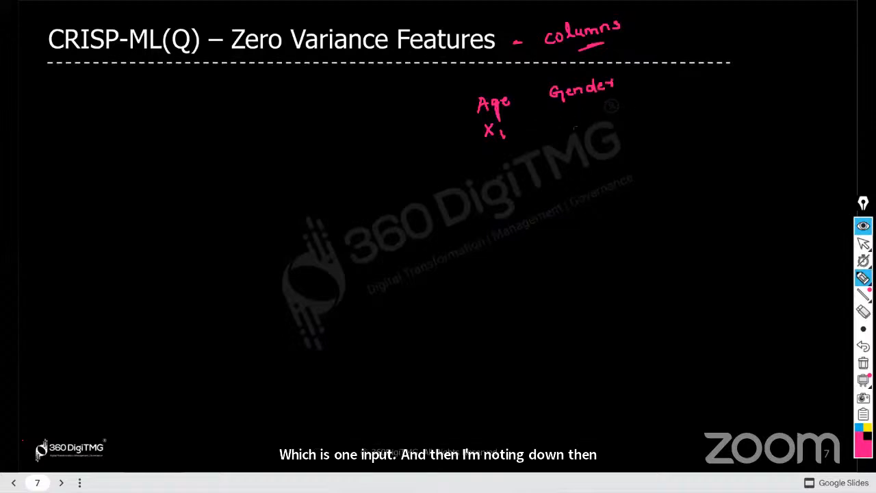
left_click_drag(572, 107, 583, 122)
mouse_move(582, 108)
left_mouse_down()
mouse_move(573, 122)
mouse_move(595, 122)
left_mouse_up()
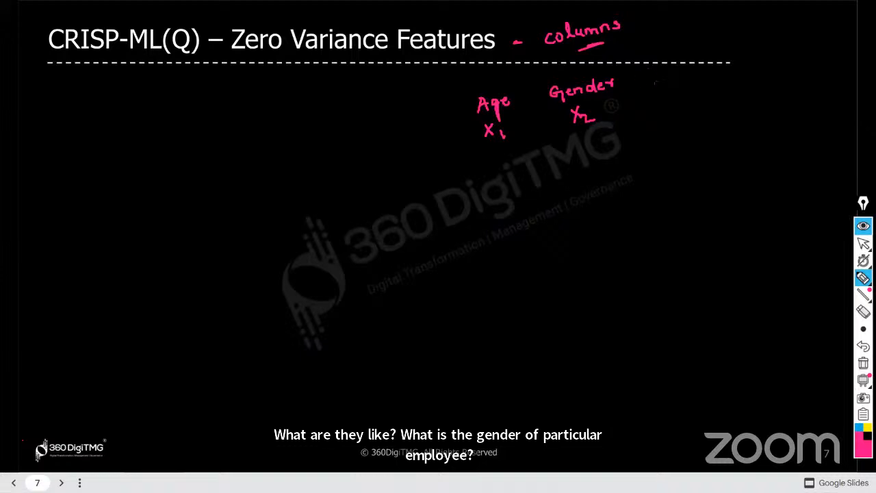
mouse_move(644, 65)
left_mouse_down()
mouse_move(658, 83)
mouse_move(712, 58)
left_mouse_up()
mouse_move(661, 89)
left_mouse_down()
mouse_move(671, 99)
mouse_move(663, 101)
mouse_move(675, 102)
left_mouse_up()
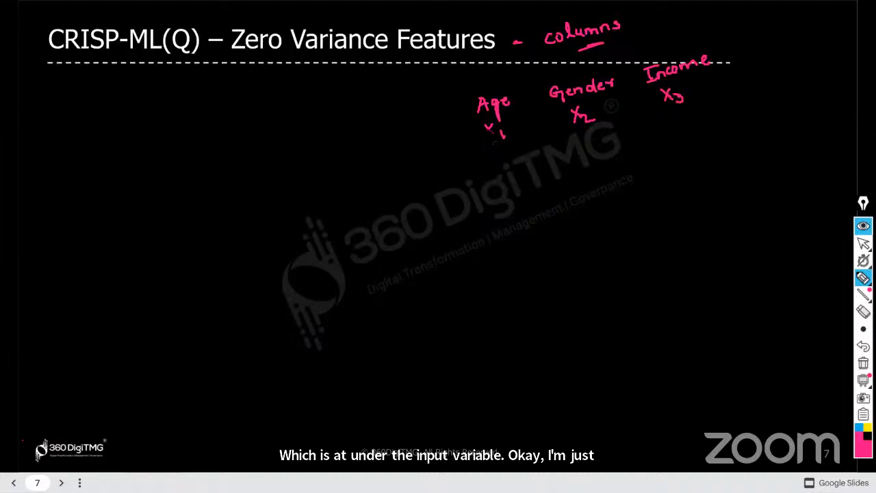
left_click_drag(493, 126, 485, 136)
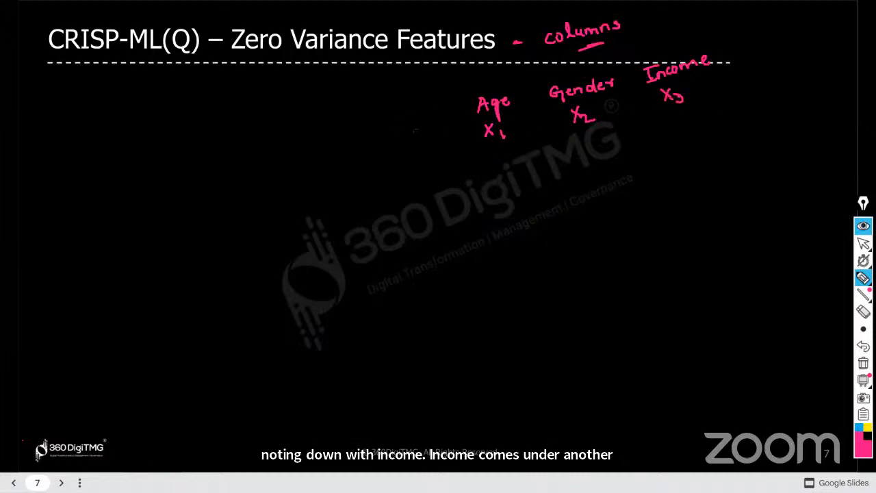
Step: Add the output heading "Y Emp" in pink before Age and draw a line beneath all the column headings
left_click_drag(399, 112, 405, 127)
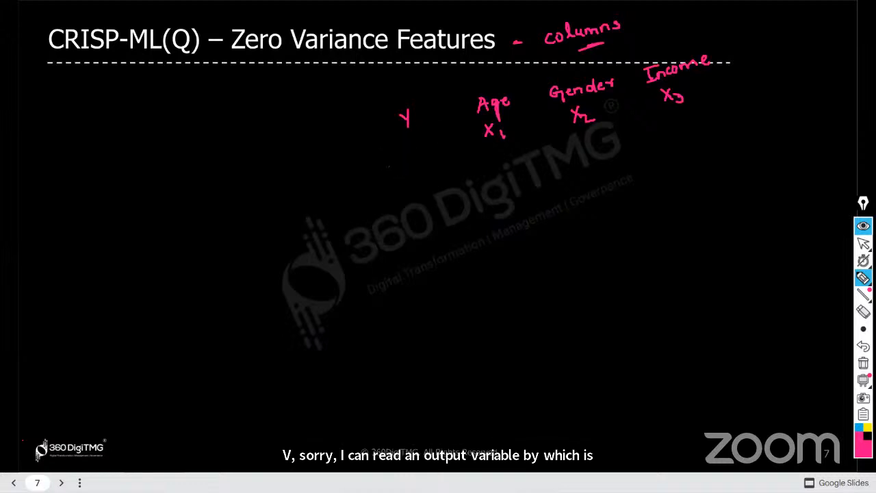
mouse_move(378, 151)
left_mouse_down()
mouse_move(386, 162)
mouse_move(387, 148)
mouse_move(404, 157)
mouse_move(411, 150)
left_mouse_up()
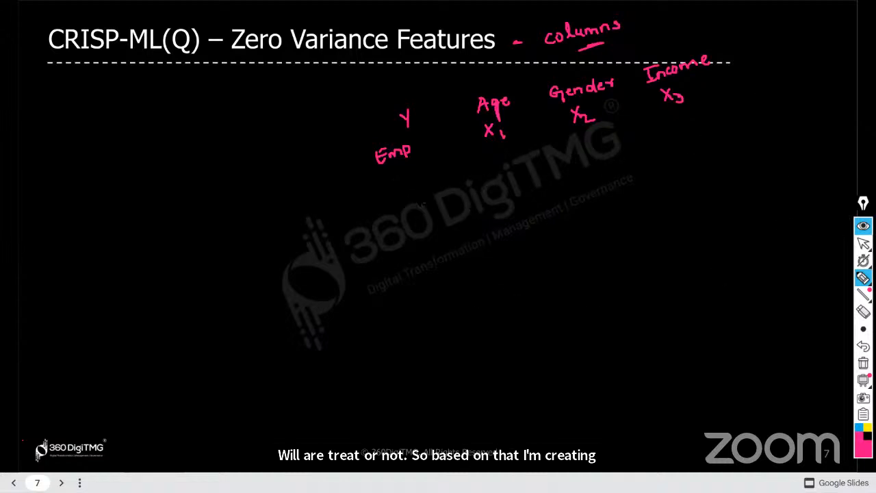
left_click_drag(386, 185, 687, 102)
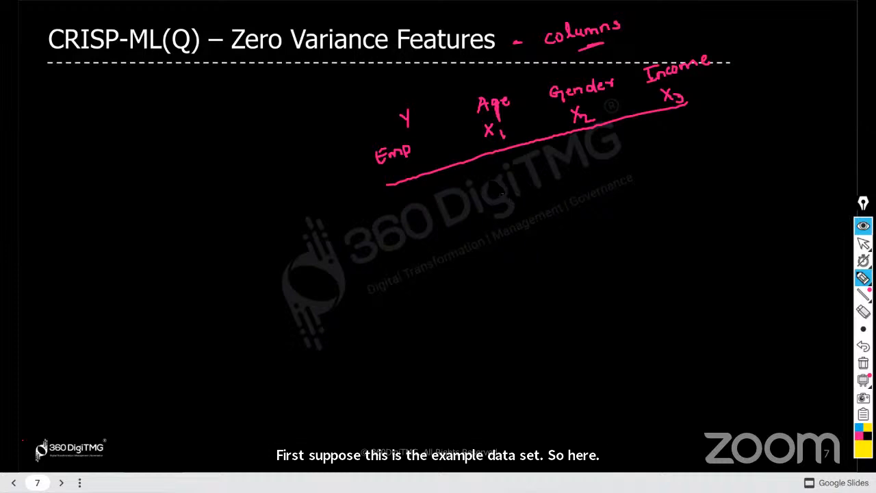
Step: Fill the Age column with 32, 35, 40, 36 and the Gender column with four M entries in yellow, ending both with continuation marks
mouse_move(490, 166)
left_mouse_down()
mouse_move(501, 173)
mouse_move(490, 179)
left_mouse_up()
mouse_move(498, 165)
left_mouse_down()
mouse_move(513, 172)
mouse_move(506, 198)
mouse_move(518, 183)
left_mouse_up()
left_click_drag(513, 219, 522, 228)
mouse_move(518, 218)
left_mouse_down()
mouse_move(519, 234)
mouse_move(531, 224)
left_mouse_up()
mouse_move(590, 137)
left_mouse_down()
mouse_move(591, 149)
mouse_move(606, 145)
mouse_move(602, 164)
mouse_move(619, 163)
left_mouse_up()
left_click_drag(607, 193, 624, 184)
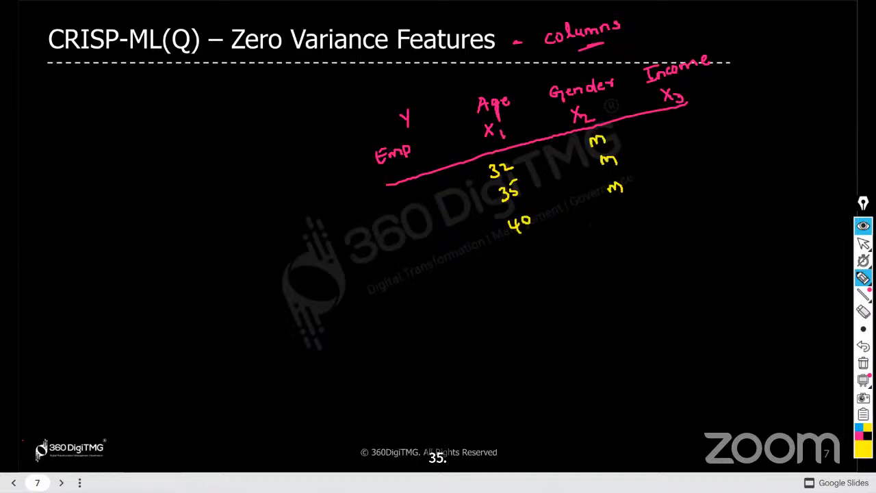
mouse_move(522, 247)
left_mouse_down()
mouse_move(531, 257)
mouse_move(541, 252)
left_mouse_up()
mouse_move(629, 204)
left_mouse_down()
mouse_move(629, 215)
mouse_move(647, 209)
mouse_move(643, 233)
left_mouse_up()
left_click_drag(648, 236, 650, 244)
left_click_drag(535, 264, 537, 270)
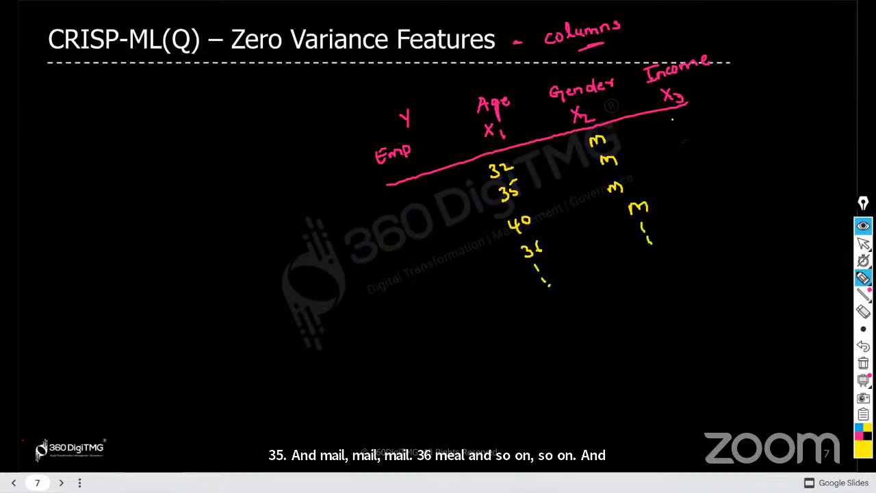
Step: Fill the Income column in yellow with 20K, 30K, 35K and 40K, ending with continuation marks
left_click_drag(668, 121, 688, 126)
mouse_move(697, 112)
left_mouse_down()
mouse_move(690, 152)
mouse_move(696, 140)
left_mouse_up()
left_click_drag(700, 131, 711, 141)
left_click_drag(691, 162, 701, 168)
left_click_drag(699, 157, 710, 165)
left_click_drag(706, 149, 705, 159)
mouse_move(715, 147)
left_mouse_down()
mouse_move(716, 188)
mouse_move(718, 174)
left_mouse_up()
left_click_drag(724, 169, 725, 179)
left_click_drag(731, 164, 728, 201)
left_click_drag(732, 207, 734, 214)
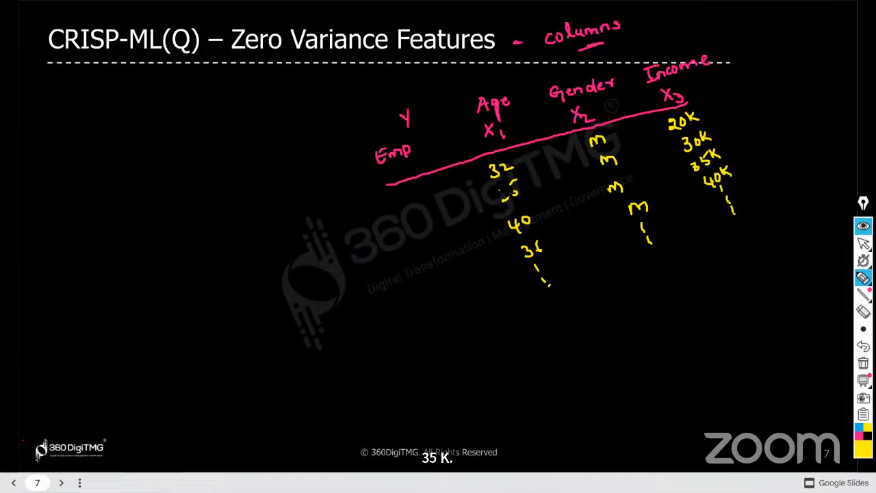
Step: Underline the first row's values 32, M and 20K in yellow
left_click_drag(490, 178, 512, 173)
left_click_drag(589, 149, 608, 146)
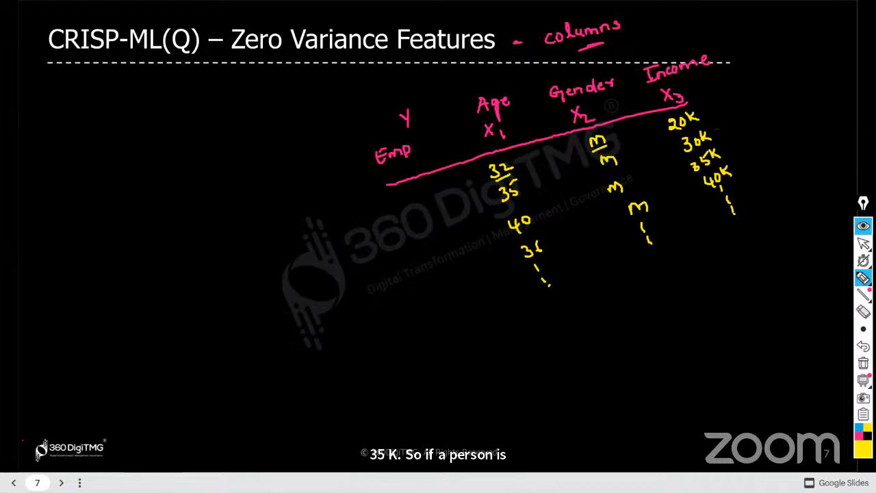
left_click_drag(698, 127, 669, 132)
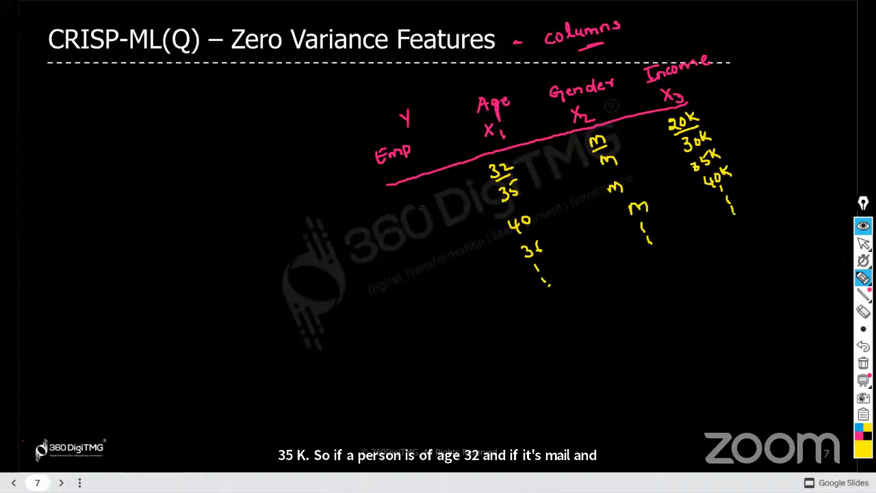
Step: Fill the Emp column in yellow with A, NA, NA and NA, followed by continuation marks
mouse_move(408, 186)
left_mouse_down()
mouse_move(414, 230)
mouse_move(422, 214)
mouse_move(433, 217)
mouse_move(427, 255)
mouse_move(450, 238)
left_mouse_up()
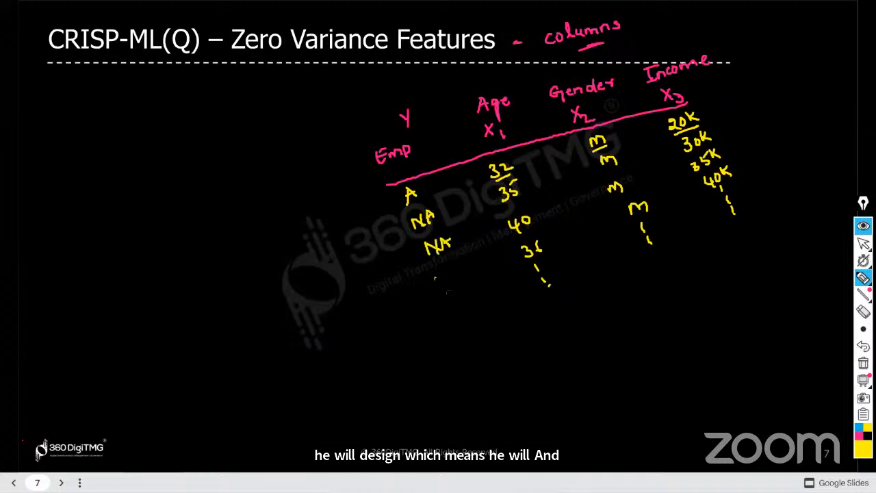
mouse_move(435, 287)
left_mouse_down()
mouse_move(446, 272)
mouse_move(456, 277)
left_mouse_up()
left_click_drag(448, 274, 452, 295)
left_click_drag(455, 303, 459, 316)
Step: Handwrite "predictive model" in yellow in the empty area beside the Emp column
mouse_move(863, 244)
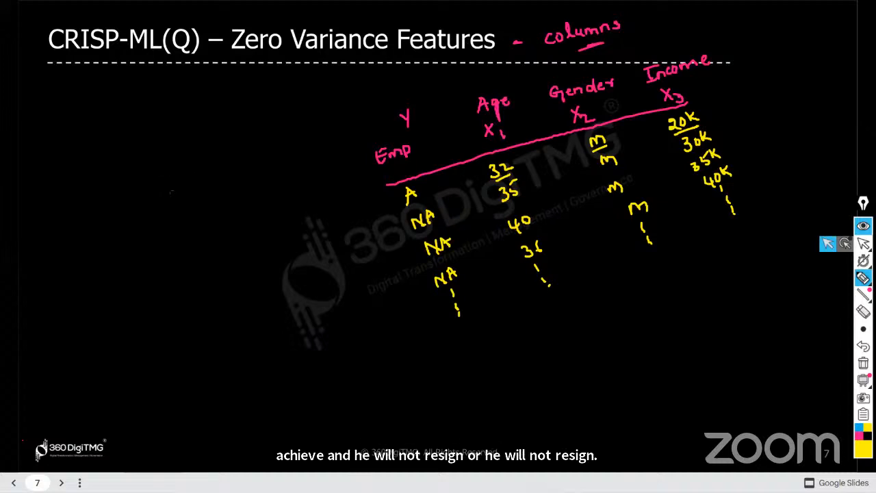
mouse_move(134, 186)
left_mouse_down()
mouse_move(137, 200)
mouse_move(165, 167)
mouse_move(170, 180)
mouse_move(184, 169)
left_mouse_up()
left_click_drag(181, 163, 212, 153)
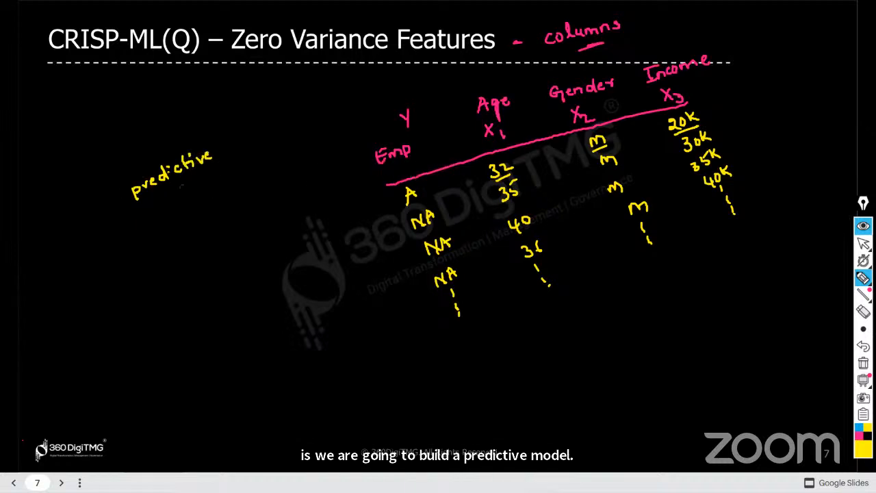
left_click_drag(175, 195, 199, 180)
left_click_drag(200, 182, 217, 170)
left_click_drag(219, 175, 223, 163)
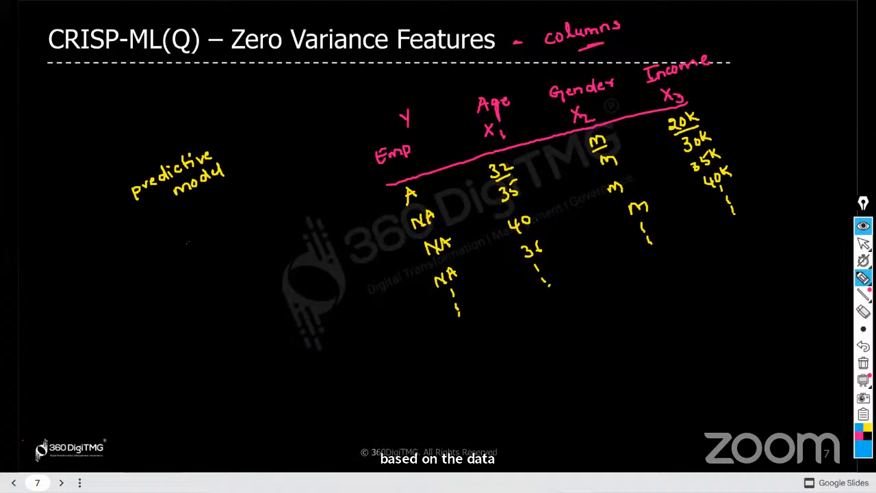
Step: Write "Y & Xs" in blue under the predictive model note and enclose it in a box
mouse_move(174, 219)
left_mouse_down()
mouse_move(184, 239)
mouse_move(198, 226)
left_mouse_up()
mouse_move(204, 215)
left_mouse_down()
mouse_move(203, 224)
mouse_move(238, 210)
left_mouse_up()
left_click_drag(175, 218, 182, 252)
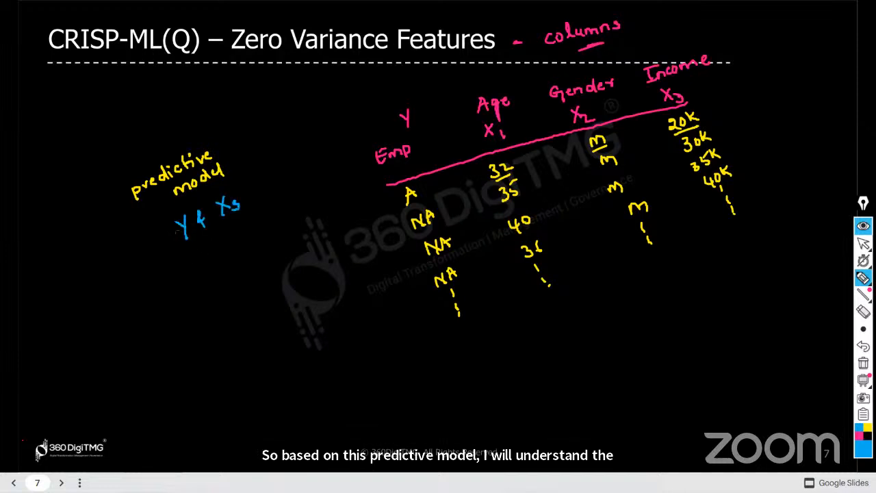
mouse_move(166, 216)
left_mouse_down()
mouse_move(233, 183)
mouse_move(250, 214)
left_mouse_up()
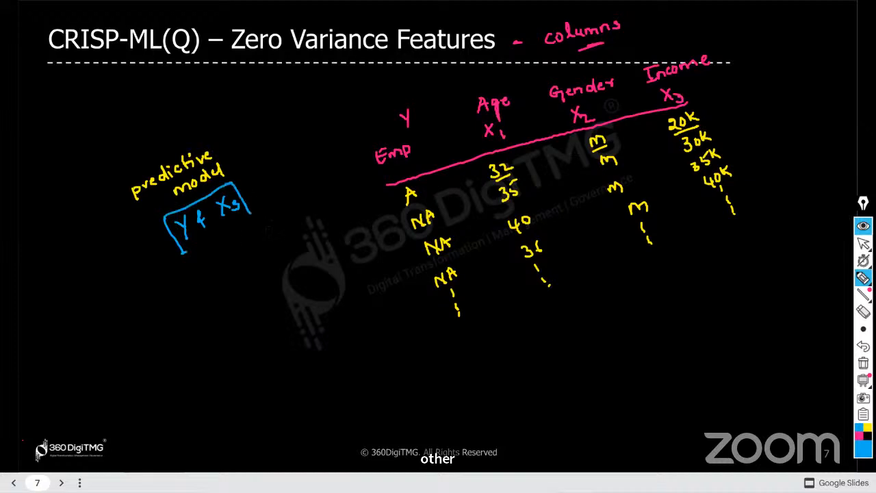
left_click_drag(182, 251, 255, 215)
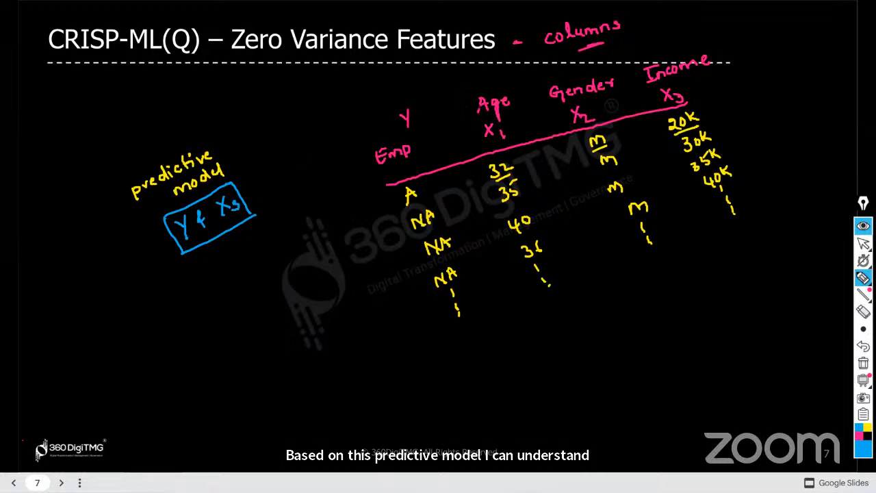
Step: Draw a blue box around the whole Gender X2 column of the example table
mouse_move(418, 93)
left_mouse_down()
mouse_move(405, 118)
mouse_move(424, 92)
left_mouse_up()
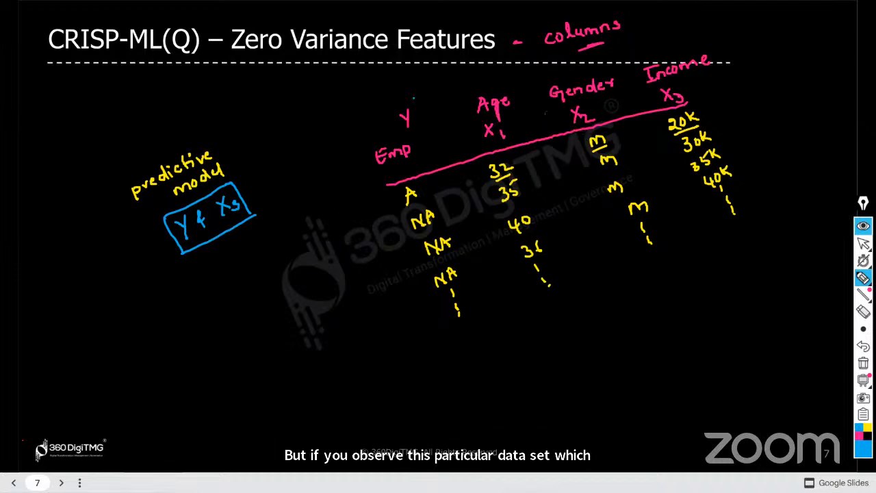
left_click_drag(537, 80, 615, 273)
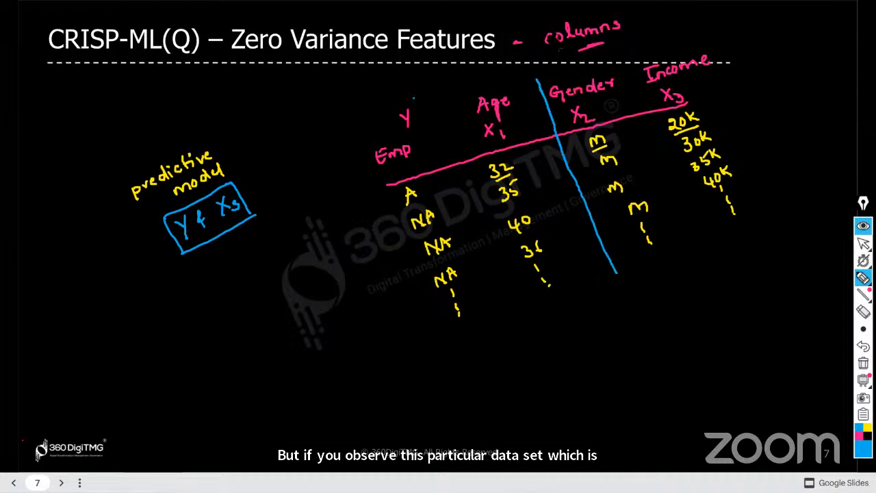
mouse_move(538, 76)
left_mouse_down()
mouse_move(603, 52)
mouse_move(689, 233)
left_mouse_up()
mouse_move(617, 272)
left_mouse_down()
mouse_move(690, 244)
mouse_move(689, 232)
left_mouse_up()
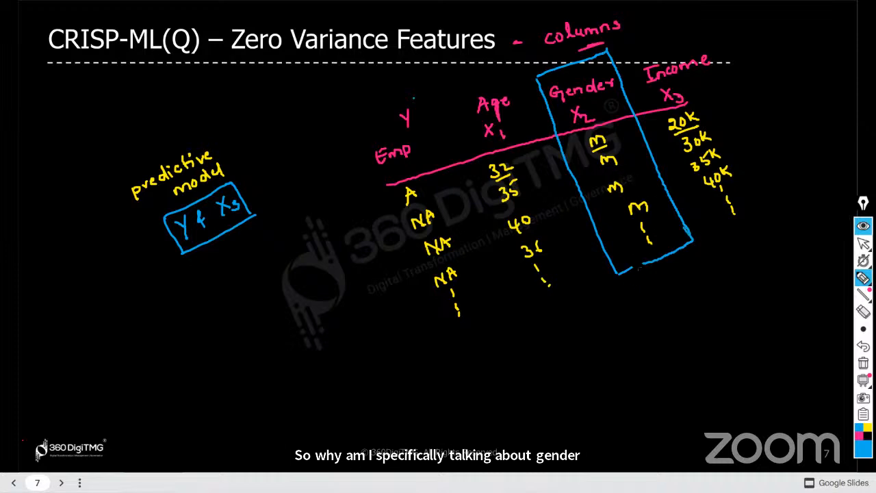
Step: Draw a blue arrow down from the boxed Gender column to an underlined "M"
mouse_move(626, 254)
left_mouse_down()
mouse_move(628, 308)
mouse_move(635, 297)
left_mouse_up()
mouse_move(629, 327)
left_mouse_down()
mouse_move(633, 316)
mouse_move(662, 324)
left_mouse_up()
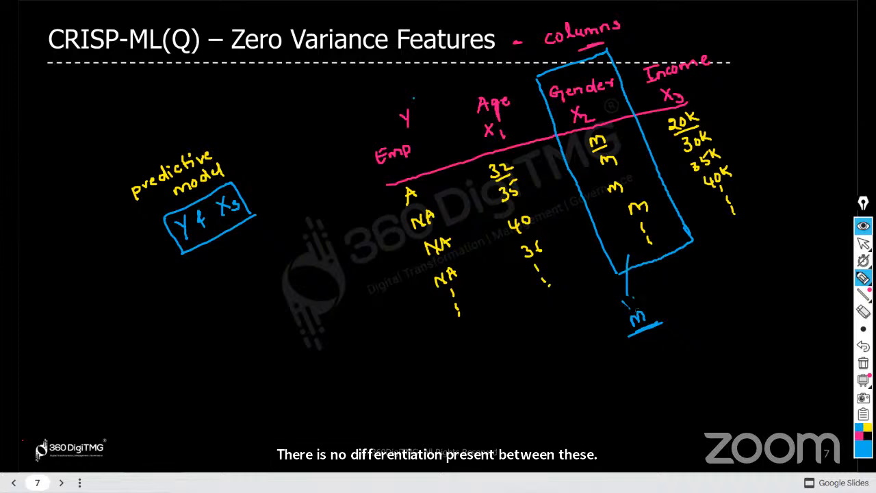
left_click_drag(622, 293, 632, 294)
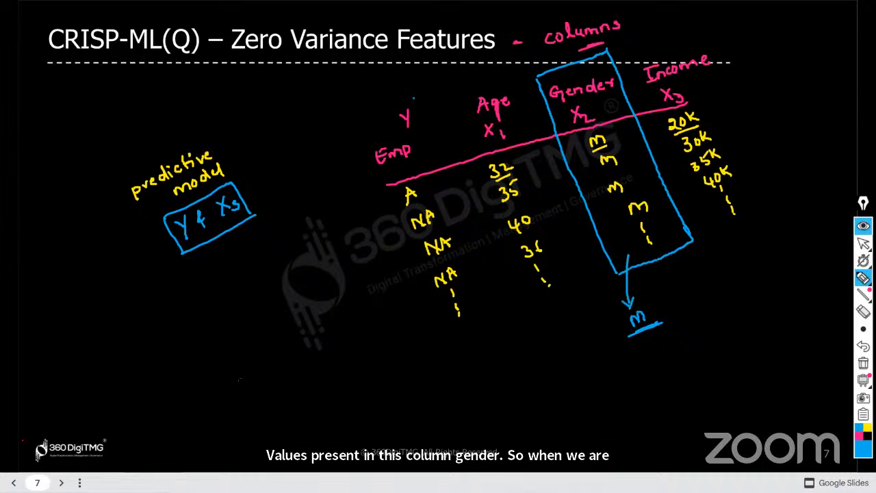
Step: Write "all values are same" and "remove" in blue below the table, underlining "values" and the title words "Zero Variance"
mouse_move(233, 357)
left_mouse_down()
mouse_move(235, 367)
mouse_move(282, 339)
mouse_move(398, 299)
left_mouse_up()
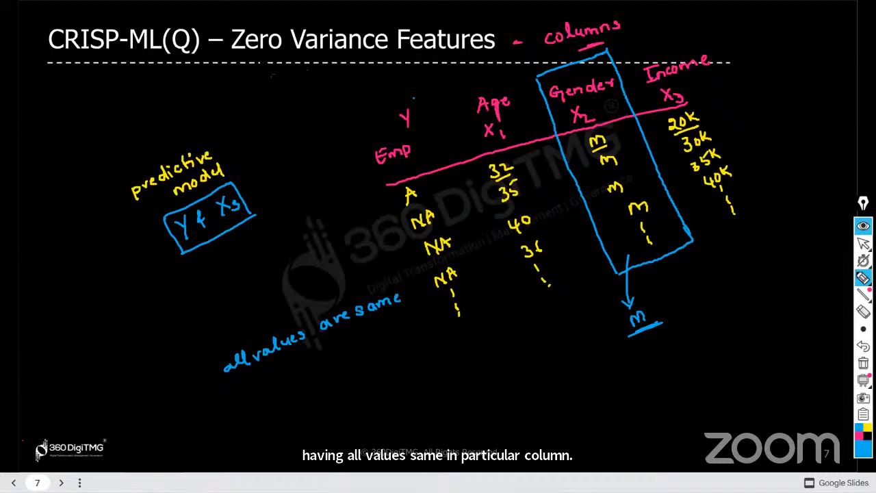
left_click_drag(261, 61, 427, 59)
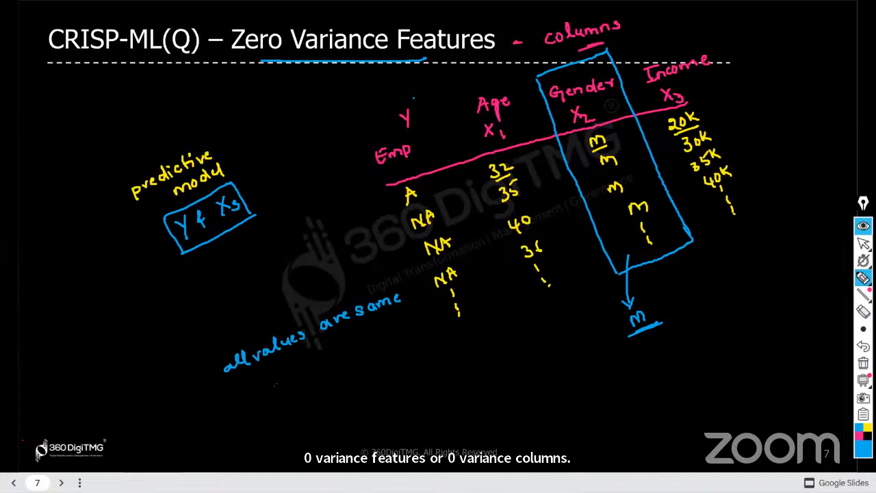
left_click_drag(262, 370, 329, 335)
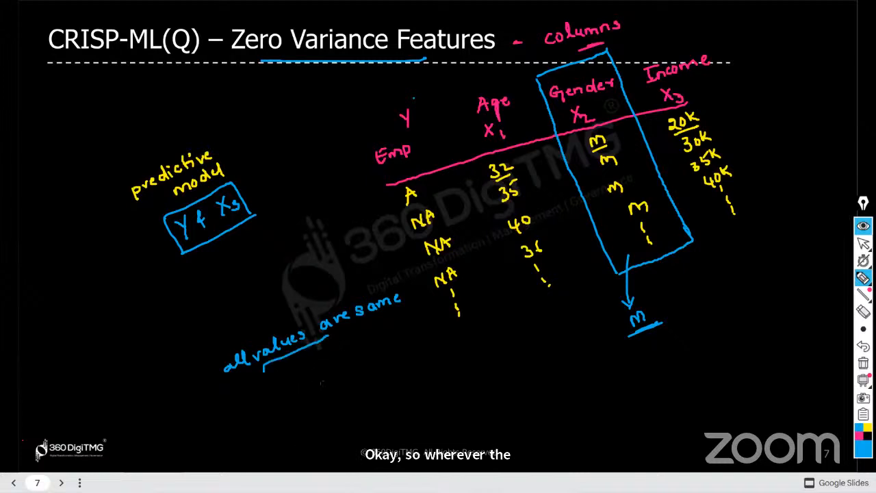
left_click_drag(304, 369, 365, 337)
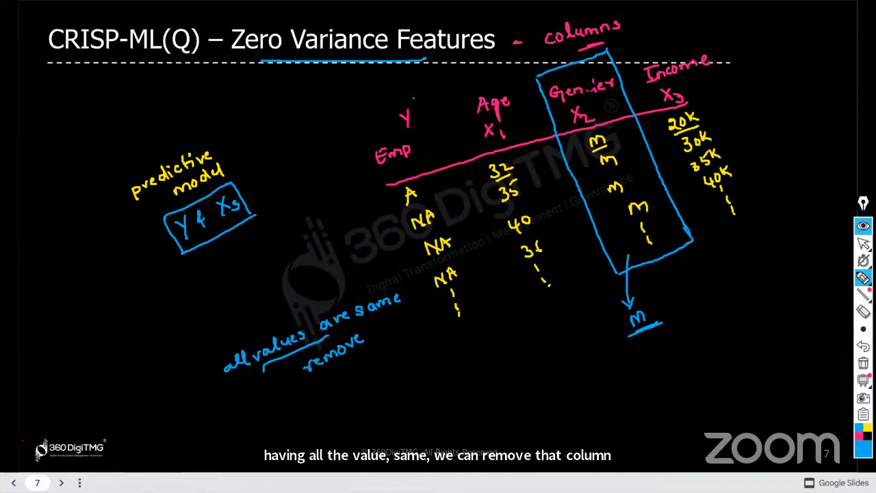
Step: Cross out the boxed Gender column in blue and underline the first-row values A, 32 and 20K
left_click_drag(549, 72, 682, 310)
mouse_move(607, 51)
left_mouse_down()
mouse_move(631, 179)
mouse_move(633, 297)
left_mouse_up()
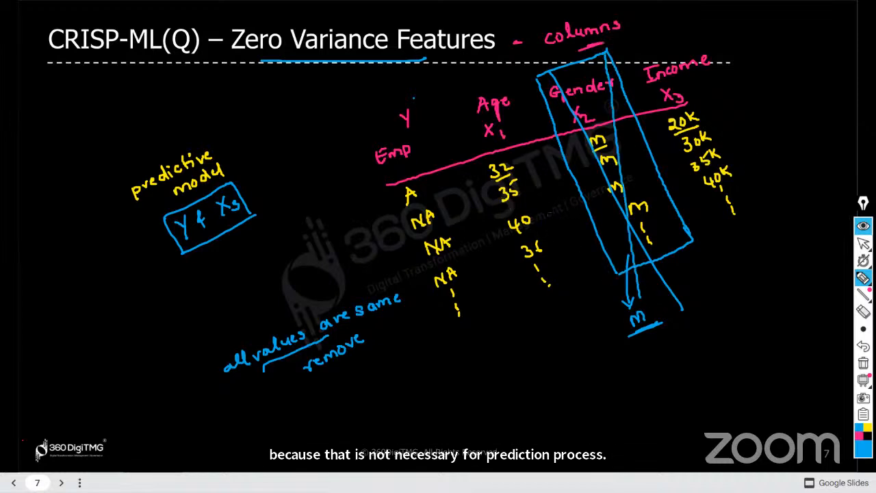
left_click_drag(500, 183, 516, 182)
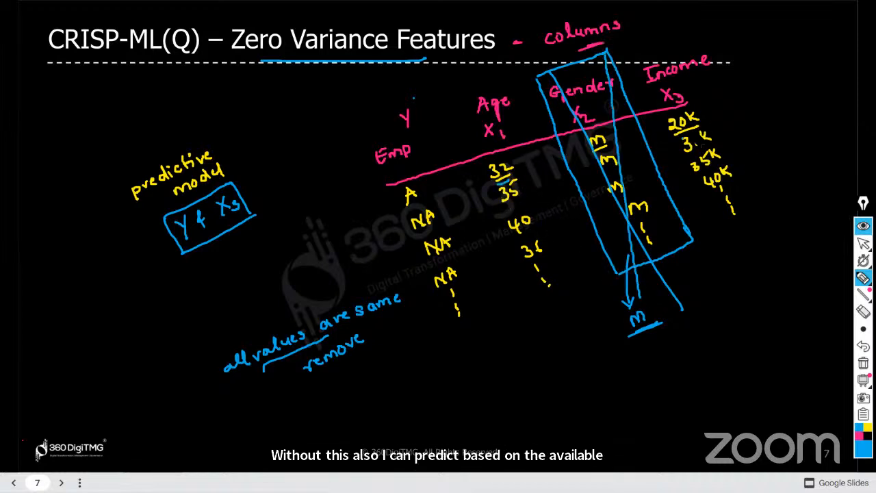
left_click_drag(407, 204, 426, 199)
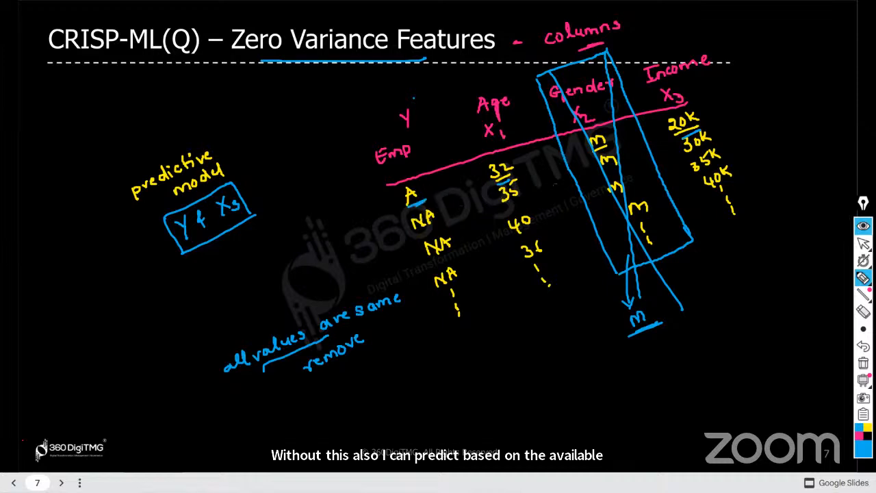
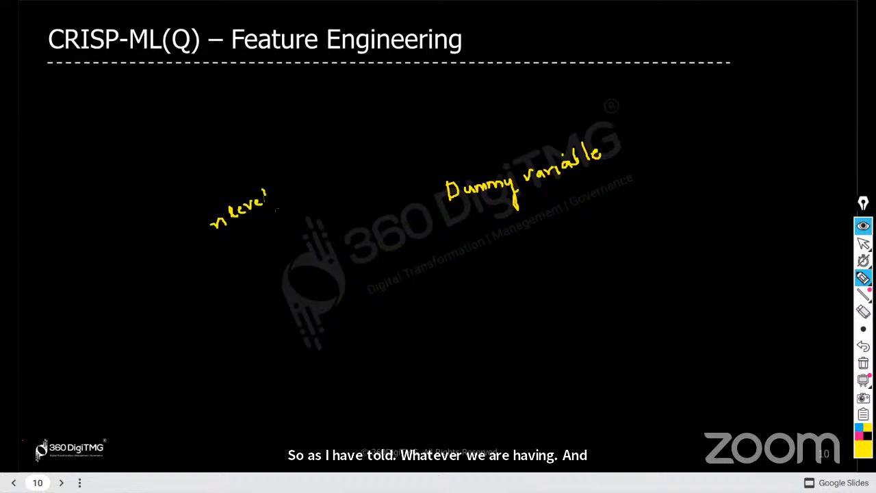
Step: In yellow, write "n variables" under the n levels note, underlining it, and "n levels" and "(n-1) variables" under the Dummy variable heading
mouse_move(230, 249)
left_mouse_down()
mouse_move(281, 226)
mouse_move(315, 193)
mouse_move(333, 198)
left_mouse_up()
left_click_drag(293, 228, 323, 217)
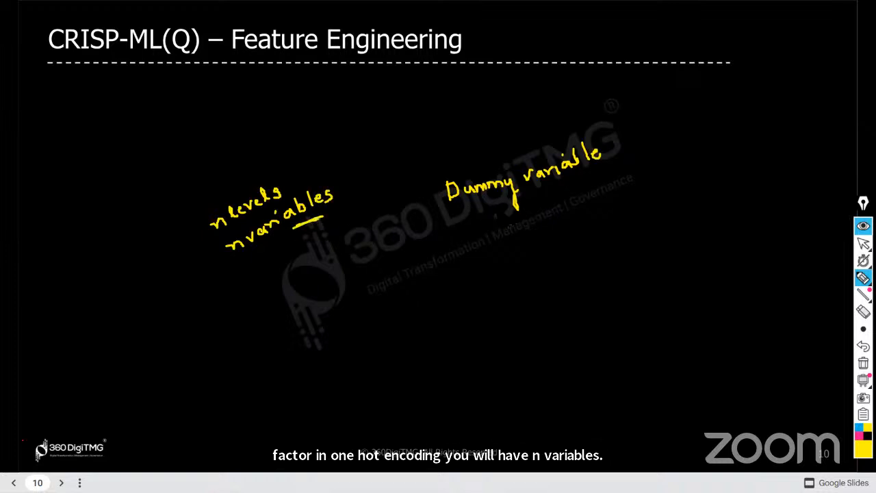
left_click_drag(495, 224, 573, 199)
mouse_move(529, 238)
left_mouse_down()
mouse_move(552, 232)
mouse_move(532, 250)
left_mouse_up()
mouse_move(548, 232)
left_mouse_down()
mouse_move(605, 206)
mouse_move(634, 217)
mouse_move(628, 188)
mouse_move(660, 181)
left_mouse_up()
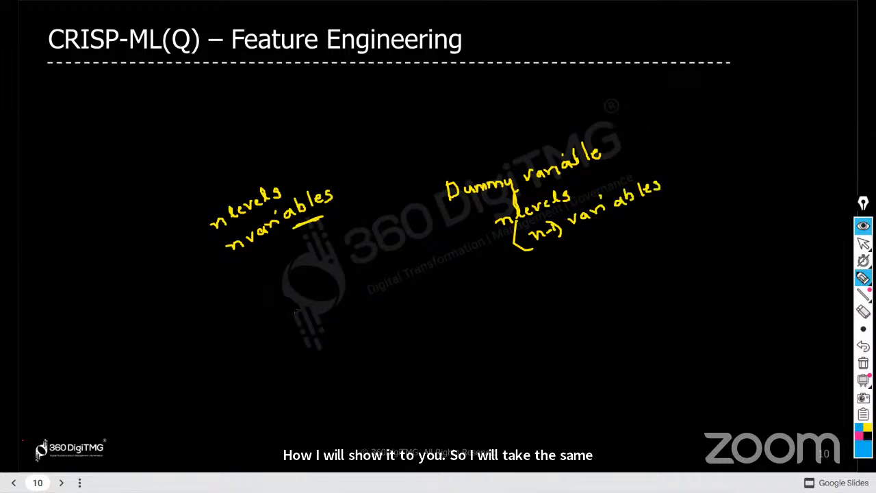
Step: Write a blue Gender column with the values M, F, F, M and continuation dashes below the "n variables" note
mouse_move(294, 291)
left_mouse_down()
mouse_move(297, 303)
mouse_move(336, 301)
mouse_move(354, 287)
left_mouse_up()
mouse_move(306, 340)
left_mouse_down()
mouse_move(327, 338)
mouse_move(312, 368)
mouse_move(322, 352)
left_mouse_up()
left_click(310, 384)
mouse_move(312, 360)
left_mouse_down()
mouse_move(320, 359)
mouse_move(313, 394)
left_mouse_up()
left_click_drag(311, 381, 322, 380)
left_click_drag(312, 388, 319, 386)
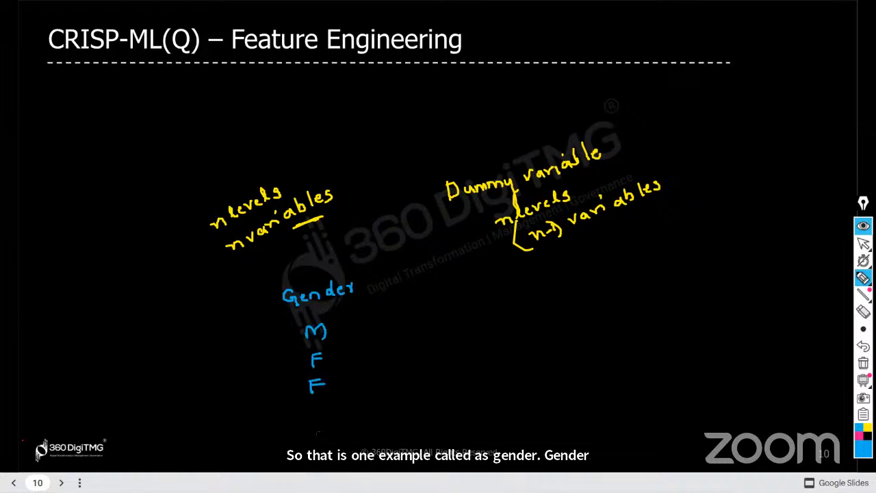
mouse_move(305, 422)
left_mouse_down()
mouse_move(321, 419)
mouse_move(312, 448)
left_mouse_up()
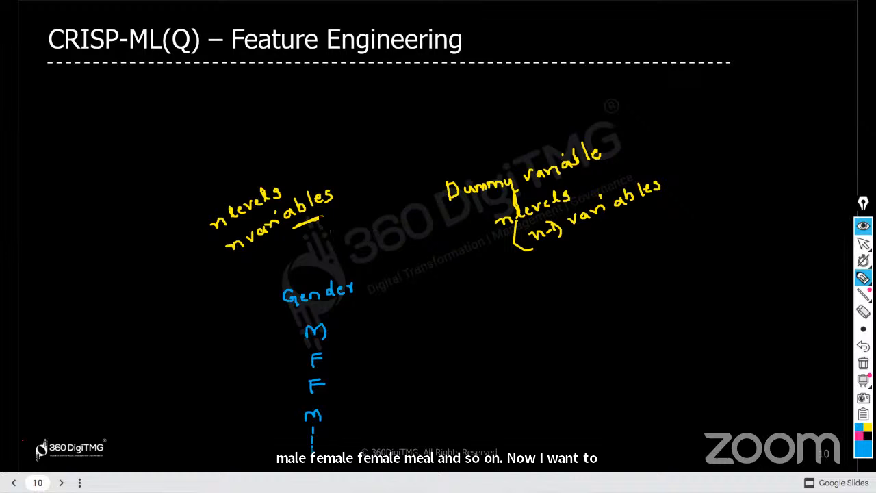
Step: Underline "n levels" and "n variables" in blue and add M and F column headings beside Gender
left_click_drag(233, 226, 257, 217)
left_click_drag(250, 253, 293, 230)
mouse_move(381, 287)
left_mouse_down()
mouse_move(395, 277)
mouse_move(404, 288)
left_mouse_up()
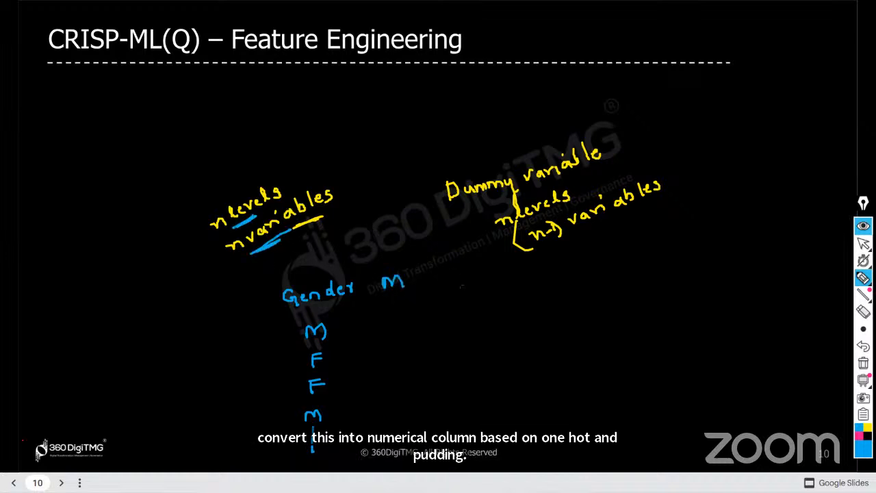
mouse_move(450, 271)
left_mouse_down()
mouse_move(450, 286)
mouse_move(462, 268)
left_mouse_up()
left_click_drag(451, 277, 461, 276)
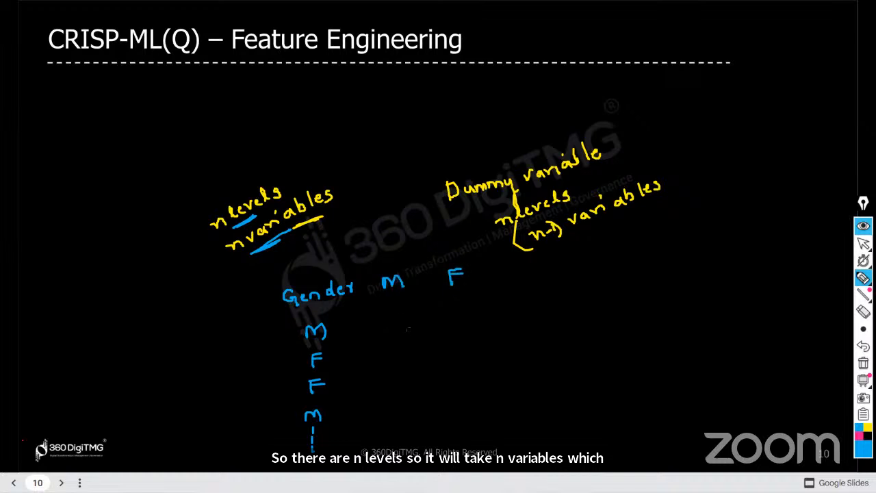
Step: Fill the M column with 1, 0, 0, 1 and the F column with 0, 1, 1, 0, ending both with continuation dashes
left_click_drag(395, 314, 396, 330)
mouse_move(453, 310)
left_mouse_down()
mouse_move(458, 316)
mouse_move(452, 311)
left_mouse_up()
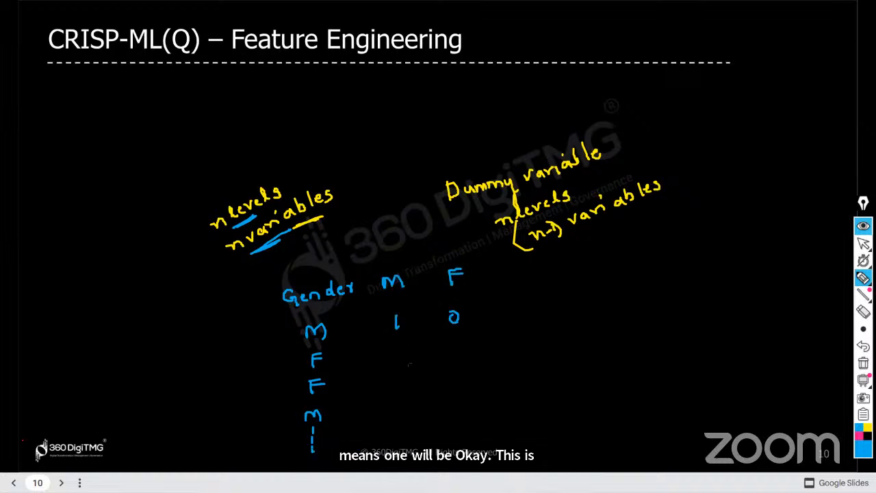
mouse_move(401, 345)
left_mouse_down()
mouse_move(453, 358)
mouse_move(413, 375)
mouse_move(453, 386)
mouse_move(413, 412)
left_mouse_up()
left_click_drag(446, 396, 445, 396)
left_click_drag(404, 434, 416, 446)
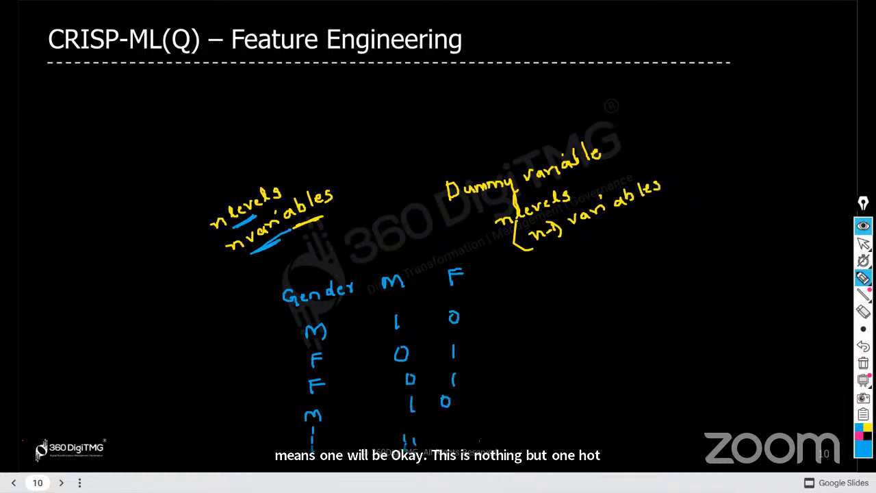
left_click_drag(436, 417, 437, 429)
left_click_drag(438, 438, 438, 449)
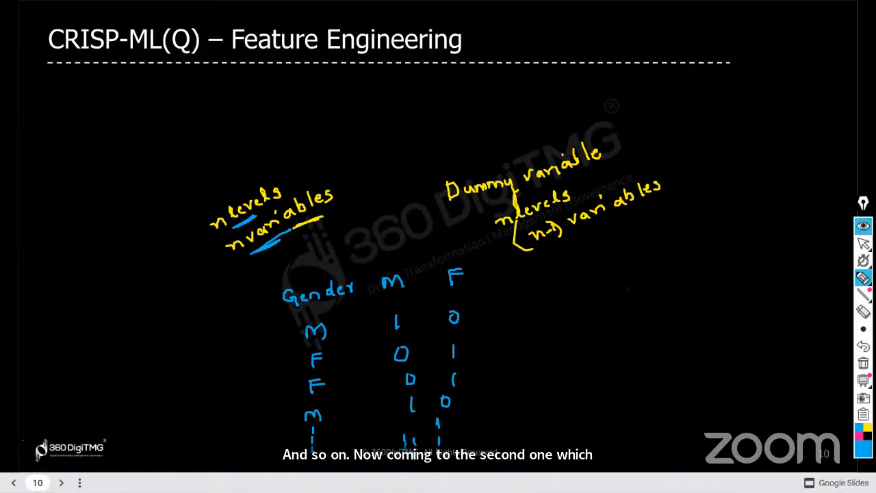
Step: Write a second blue Gender column with M, F, F, M and continuation dashes below the dummy variable notes
mouse_move(627, 262)
left_mouse_down()
mouse_move(625, 276)
mouse_move(677, 257)
left_mouse_up()
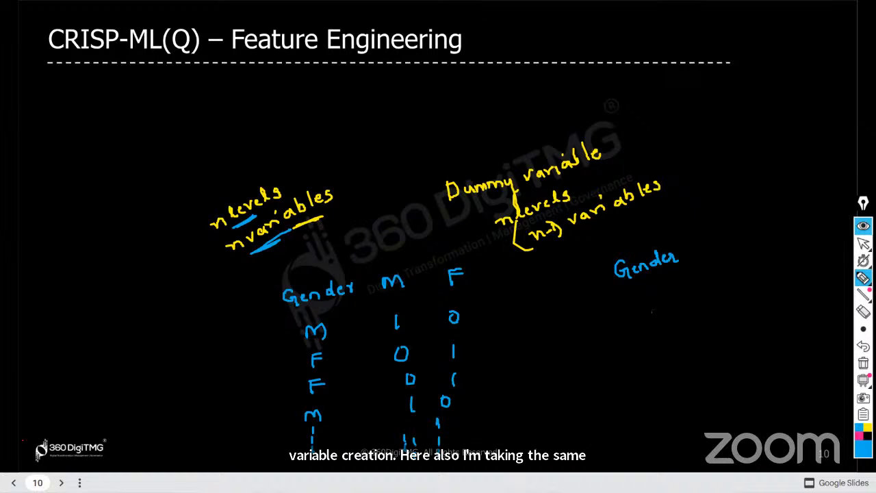
mouse_move(642, 310)
left_mouse_down()
mouse_move(650, 293)
mouse_move(655, 305)
left_mouse_up()
mouse_move(653, 320)
left_mouse_down()
mouse_move(652, 334)
mouse_move(662, 323)
mouse_move(669, 341)
left_mouse_up()
mouse_move(659, 342)
left_mouse_down()
mouse_move(656, 353)
mouse_move(678, 371)
mouse_move(679, 413)
left_mouse_up()
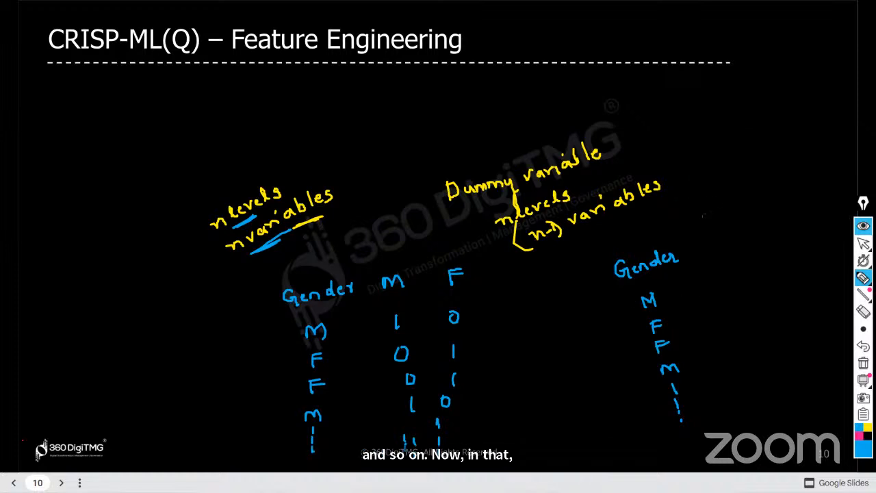
Step: Write "Factor with 2 levels" in blue above the second Gender column
left_click_drag(713, 143, 710, 162)
left_click_drag(710, 143, 721, 148)
left_click_drag(729, 145, 731, 151)
left_click_drag(739, 133, 759, 132)
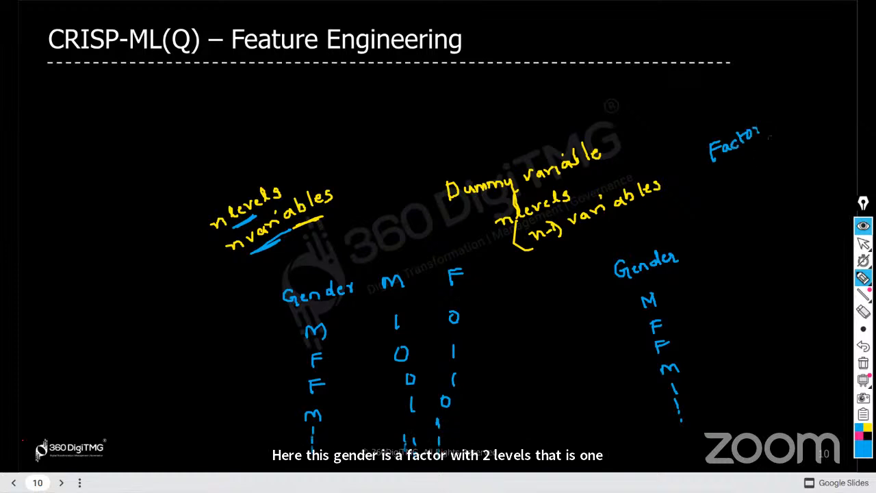
left_click_drag(768, 121, 809, 117)
left_click_drag(769, 146, 787, 155)
mouse_move(792, 133)
left_mouse_down()
mouse_move(789, 148)
mouse_move(831, 134)
left_mouse_up()
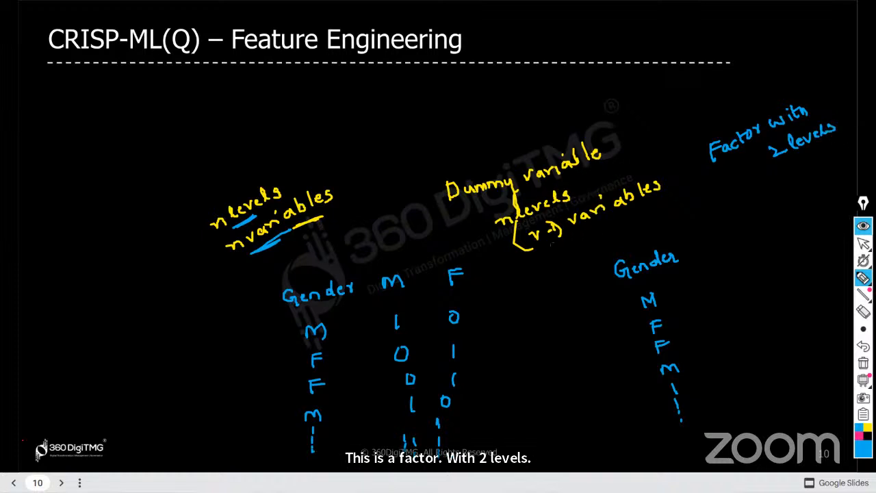
Step: Underline "(n-1) variables" in blue and write "(2-1)=1" beneath the factor note, underlining the 1
left_click_drag(546, 245, 608, 216)
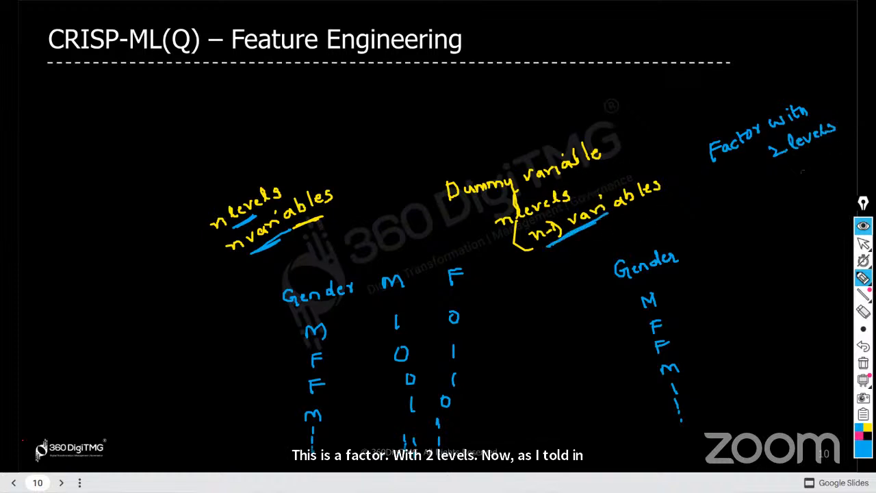
mouse_move(780, 164)
left_mouse_down()
mouse_move(794, 172)
mouse_move(799, 162)
left_mouse_up()
mouse_move(803, 155)
left_mouse_down()
mouse_move(807, 164)
mouse_move(776, 180)
left_mouse_up()
mouse_move(811, 145)
left_mouse_down()
mouse_move(821, 157)
mouse_move(845, 149)
left_mouse_up()
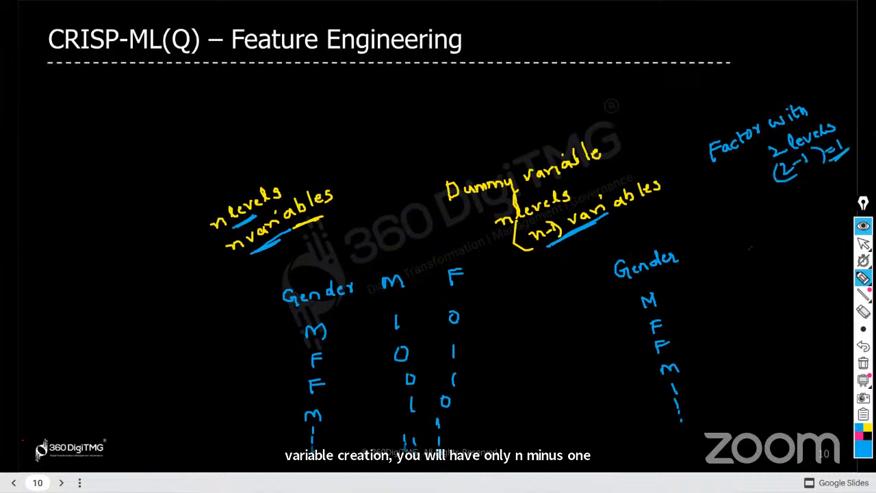
Step: Add a blue Variable column beside the second Gender column with the values 1, 0, 0, 1 and continuation dashes
mouse_move(702, 241)
left_mouse_down()
mouse_move(724, 244)
mouse_move(777, 218)
left_mouse_up()
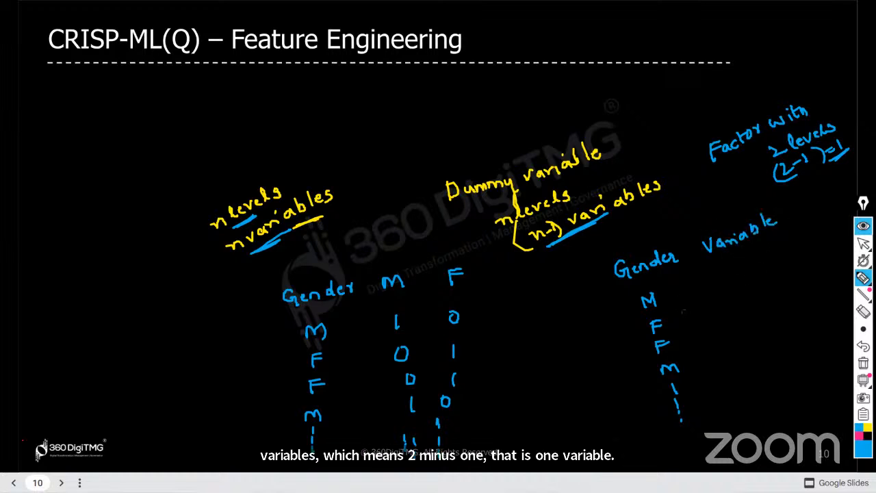
left_click_drag(729, 266, 731, 278)
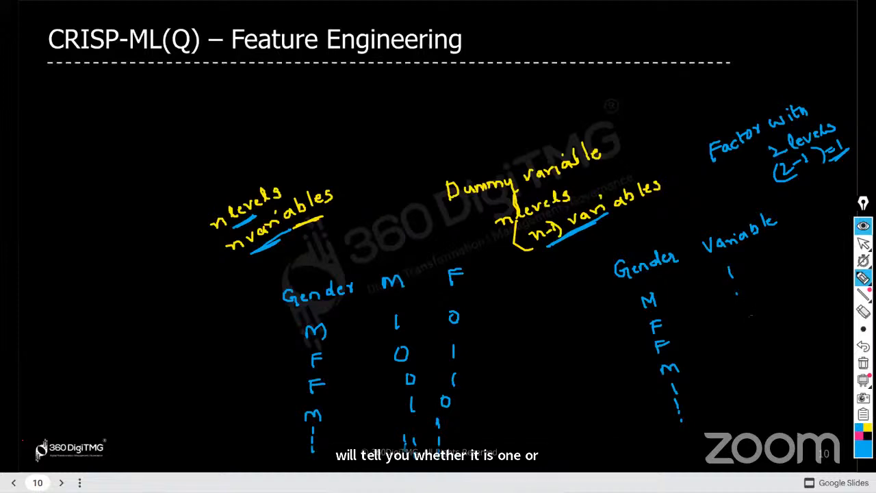
left_click_drag(738, 291, 760, 357)
left_click_drag(761, 363, 765, 375)
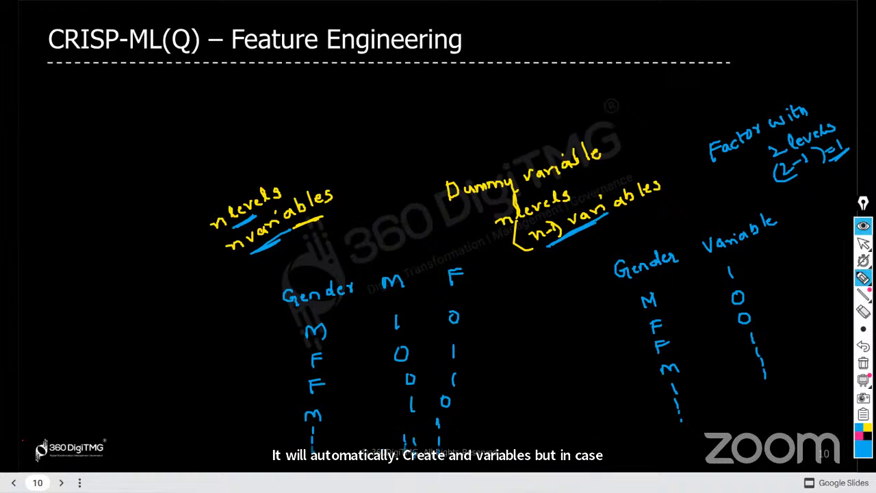
Step: Clear all annotations from the Feature Engineering slide and leave the full-screen presentation for RapidMiner Studio
left_click(863, 362)
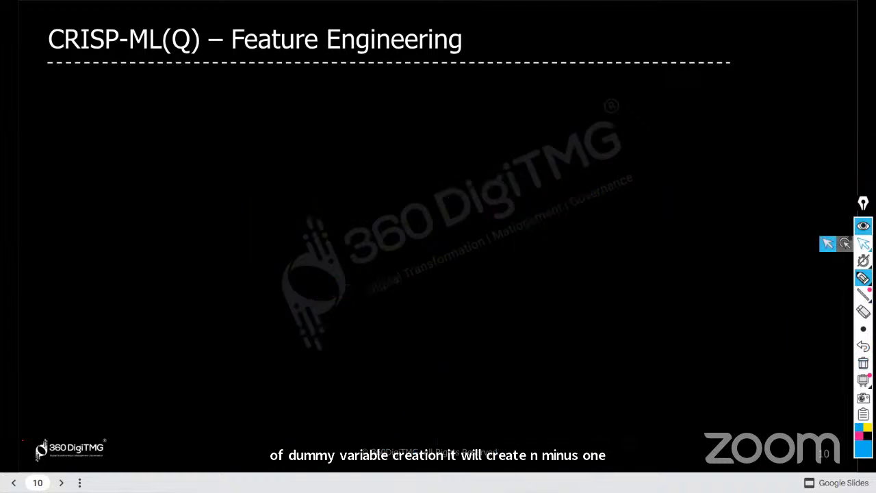
left_click(863, 243)
key("Escape")
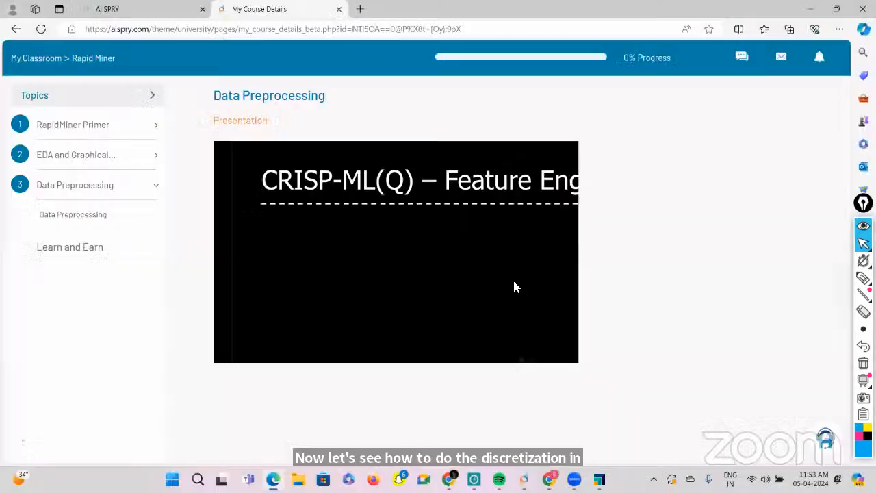
left_click(600, 479)
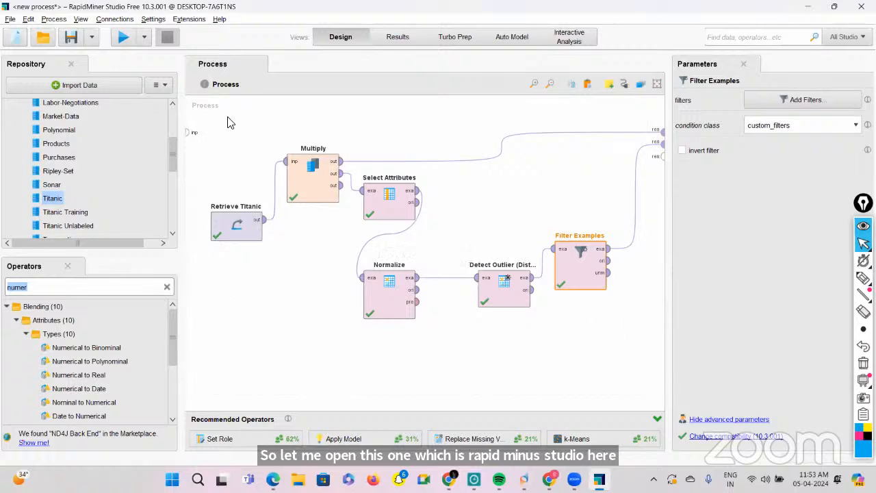
Step: Delete every operator from the process canvas, including Retrieve Titanic
left_click_drag(230, 122, 648, 355)
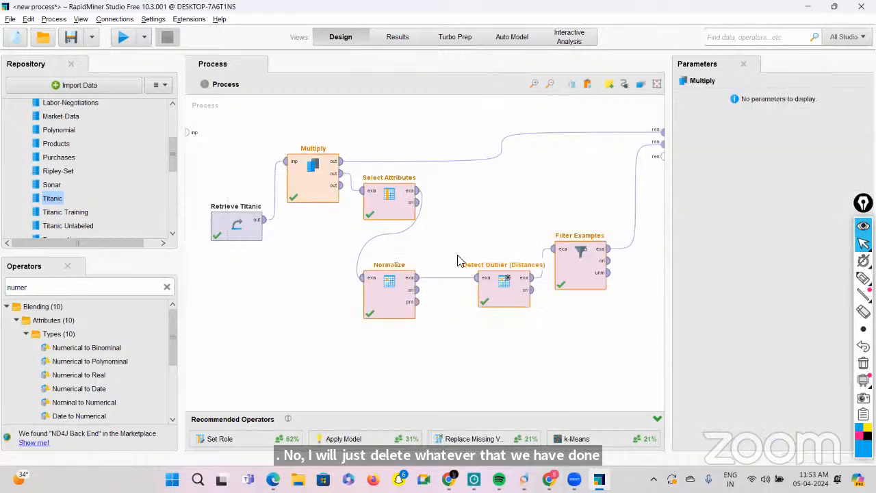
key("Delete")
left_click(233, 229)
key("Delete")
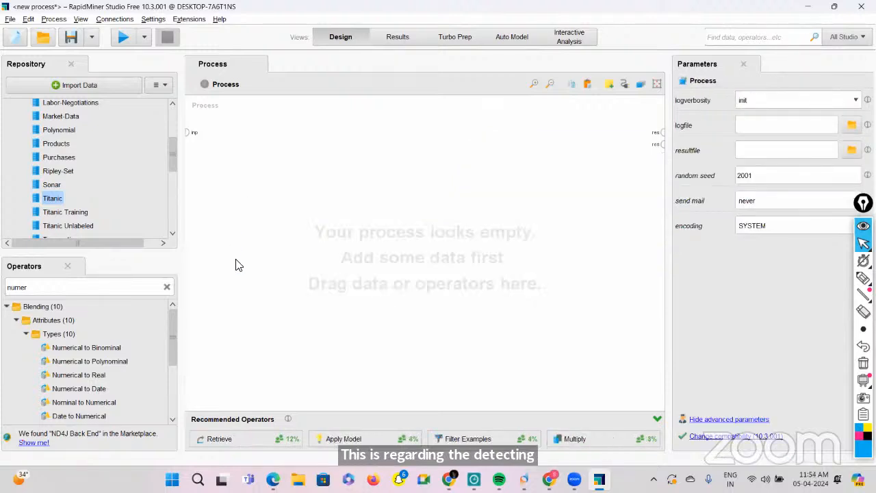
Step: Add the Sample - Superstore dataset from the Session repository's Data folder to the process
scroll(114, 185, "down", 3)
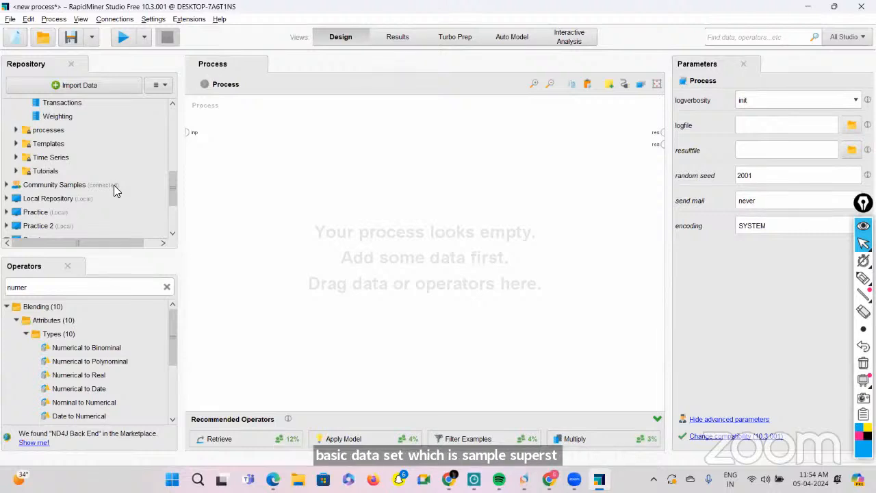
left_click_drag(387, 441, 397, 450)
scroll(64, 183, "down", 2)
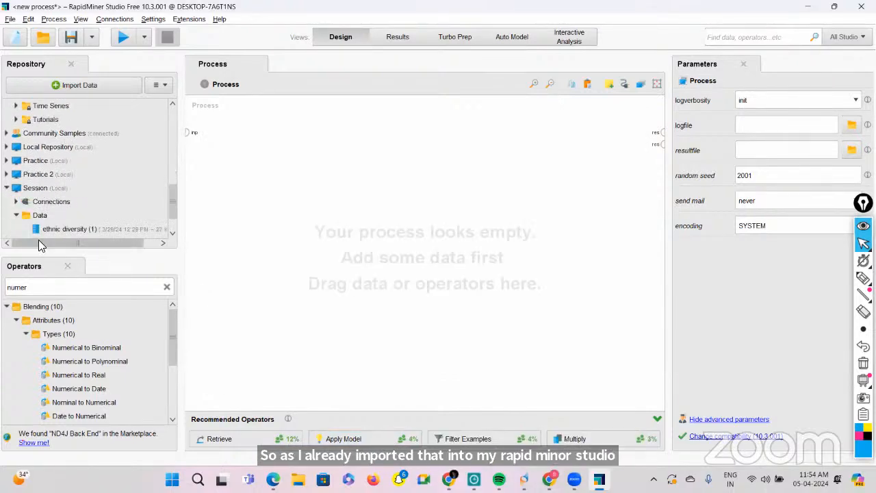
scroll(64, 209, "down", 3)
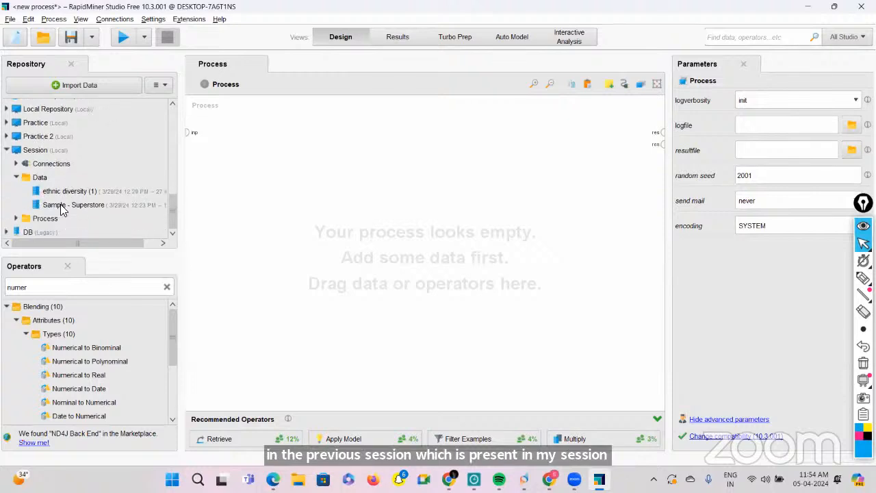
left_click_drag(62, 205, 299, 209)
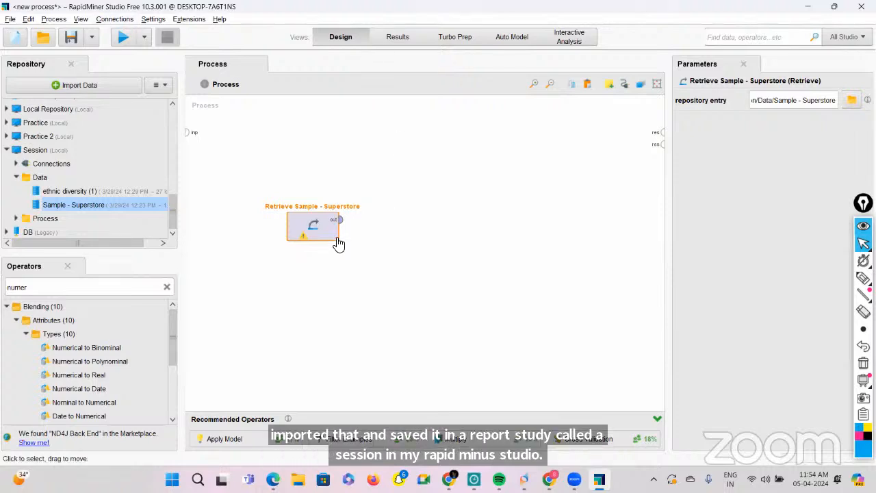
Step: Connect the Retrieve Sample - Superstore output to the first result port and run the process
mouse_move(343, 226)
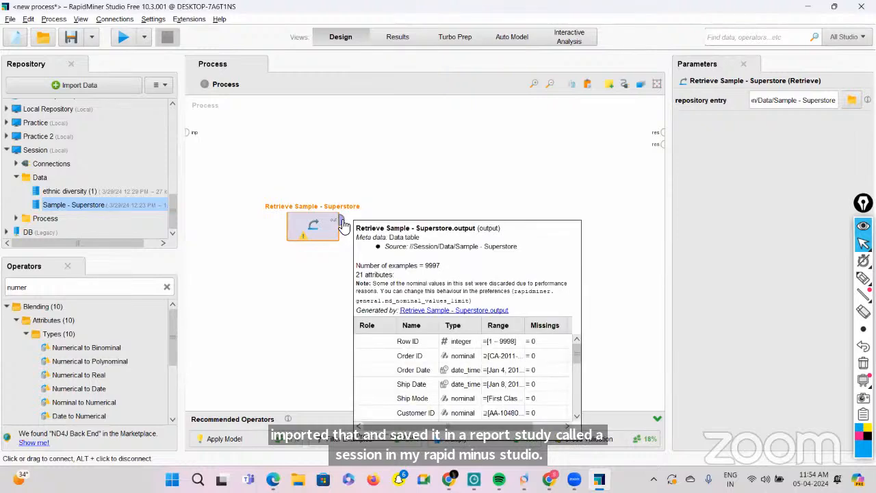
left_click(343, 222)
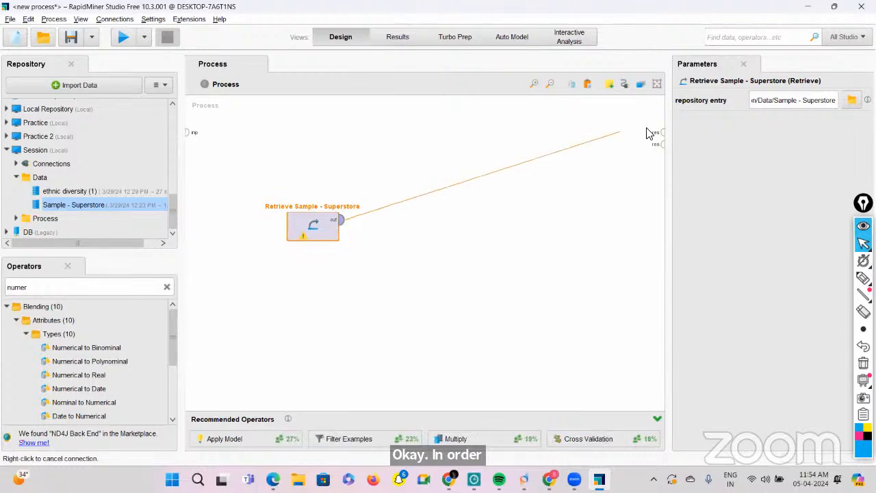
left_click(663, 133)
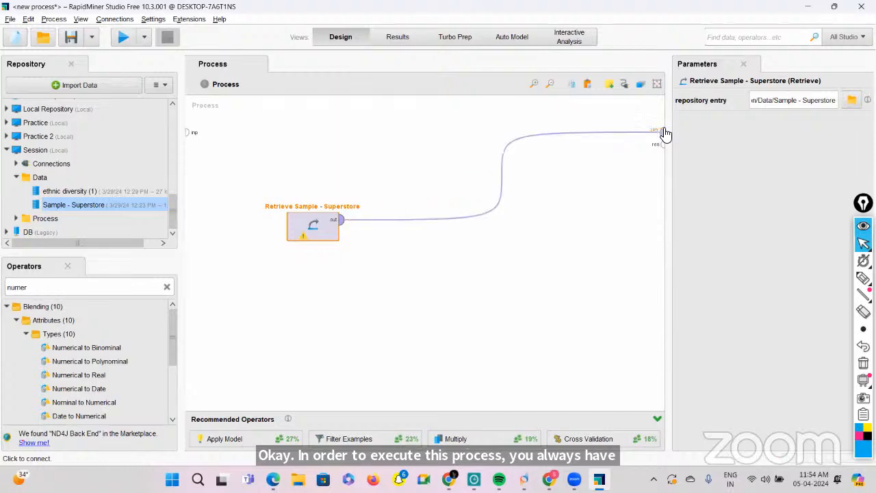
left_click(118, 37)
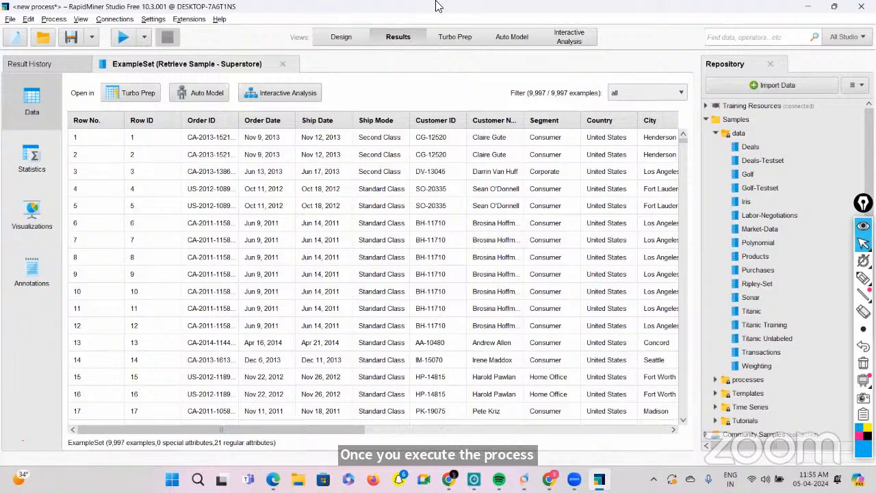
Step: Return to the process design and insert a Discretize by Binning operator between Retrieve Sample - Superstore and the result port
left_click(342, 40)
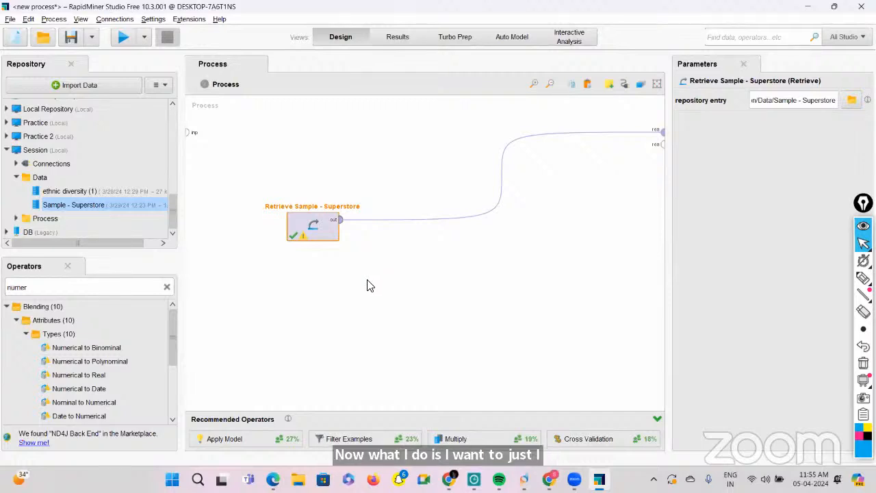
left_click(168, 287)
type("di")
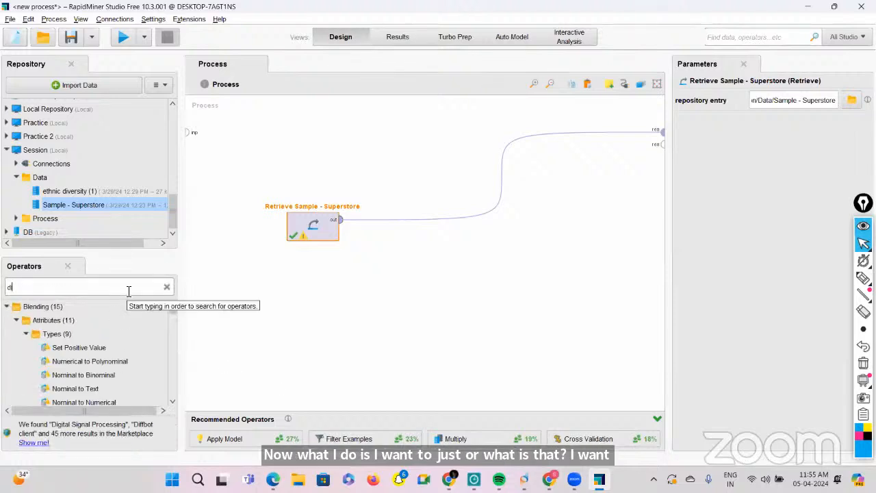
type("scr")
scroll(86, 350, "down", 1)
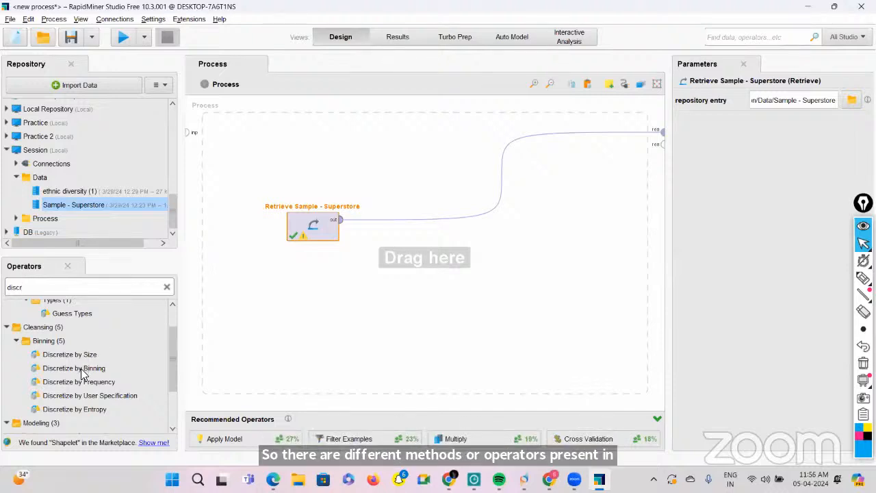
left_click_drag(82, 368, 177, 277)
left_click_drag(406, 175, 410, 236)
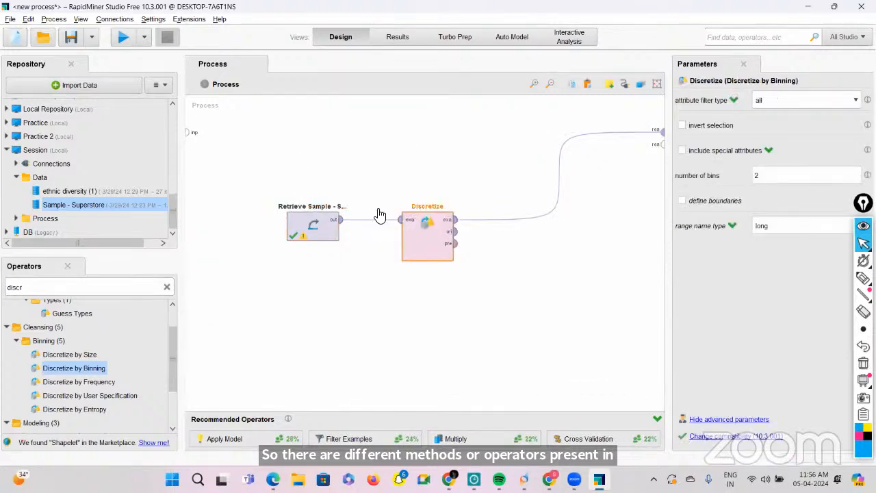
left_click(344, 220)
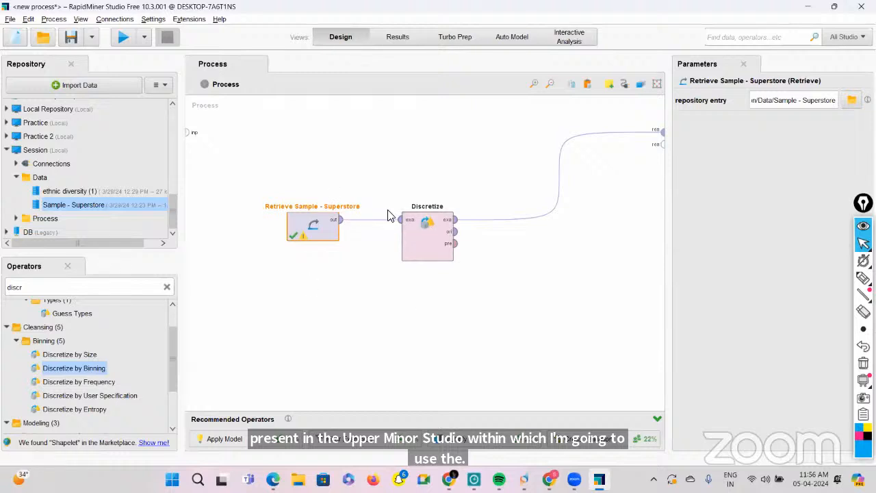
Step: Set the Discretize operator's attribute filter type to single and choose Sales as the attribute
left_click(415, 243)
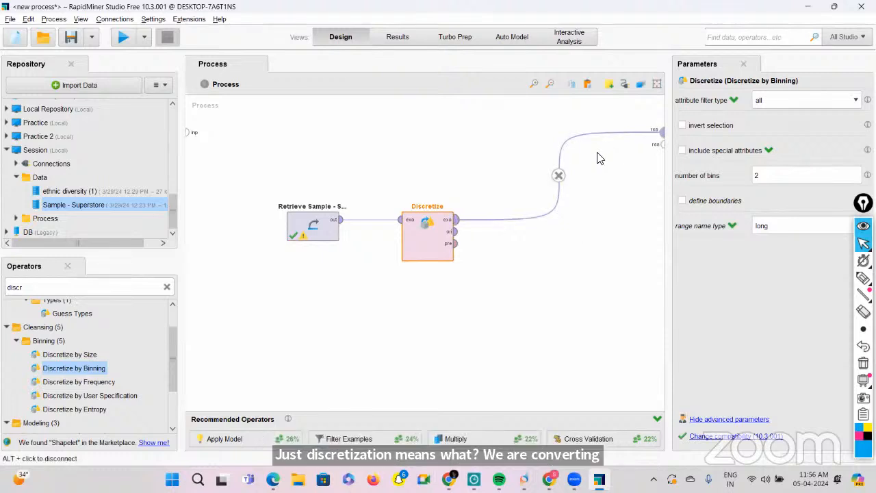
left_click(854, 100)
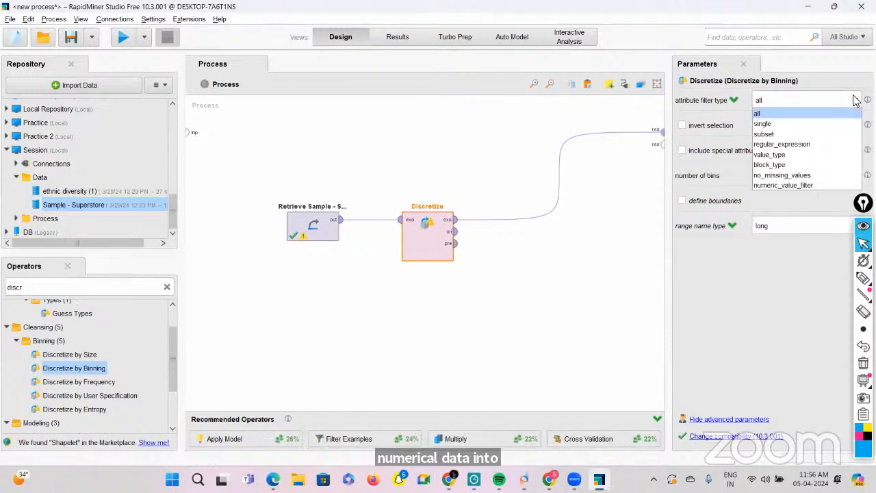
left_click(777, 124)
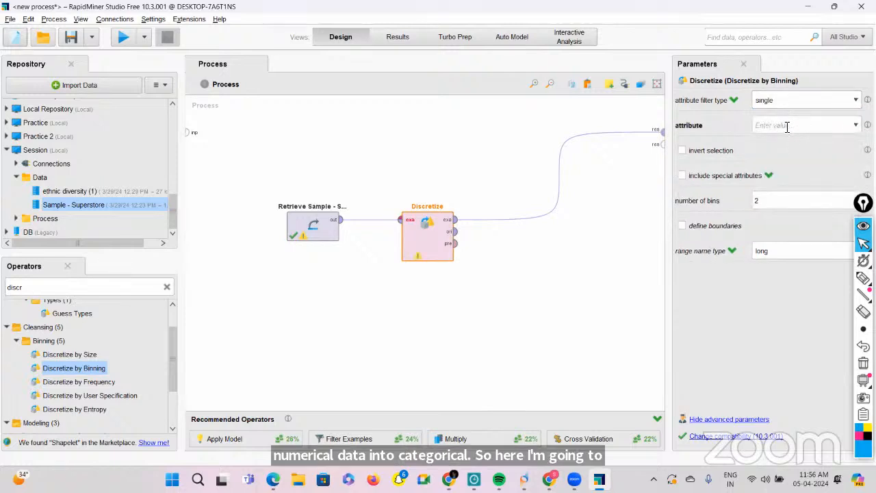
left_click(855, 126)
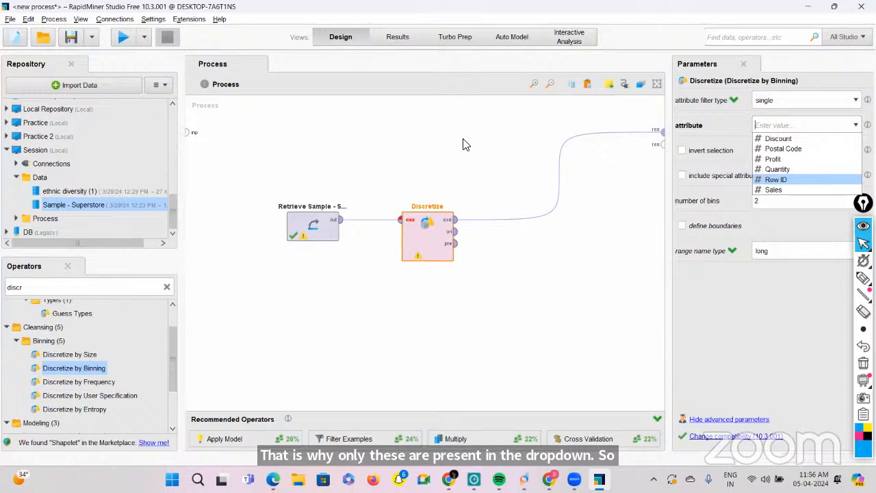
left_click(771, 189)
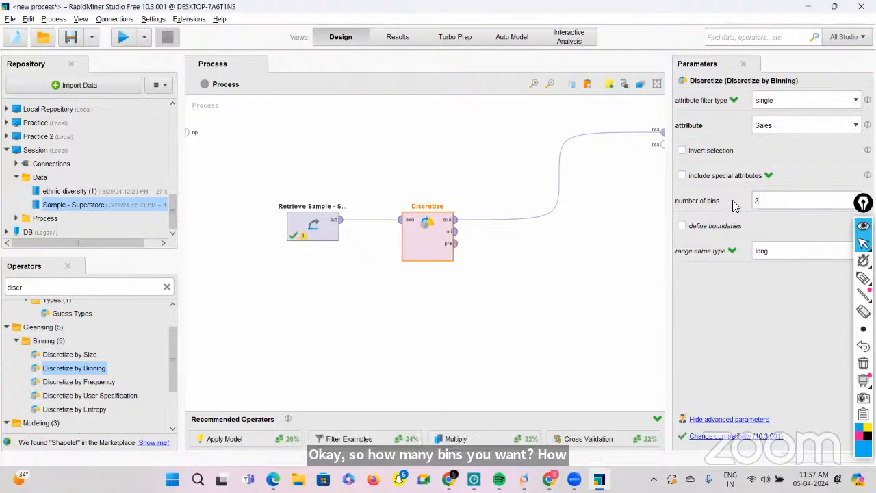
Step: Set the Discretize operator's number of bins to 5 and keep the range name type long
key("BackSpace")
type("5")
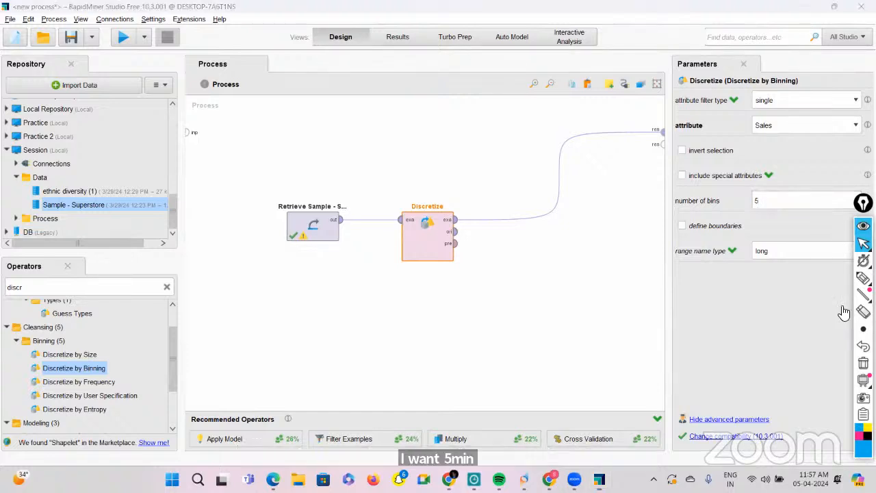
left_click(856, 251)
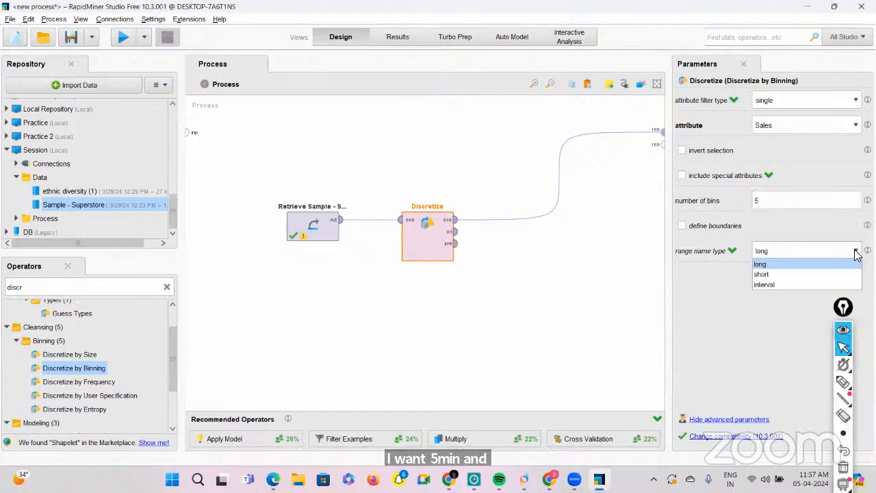
left_click(789, 332)
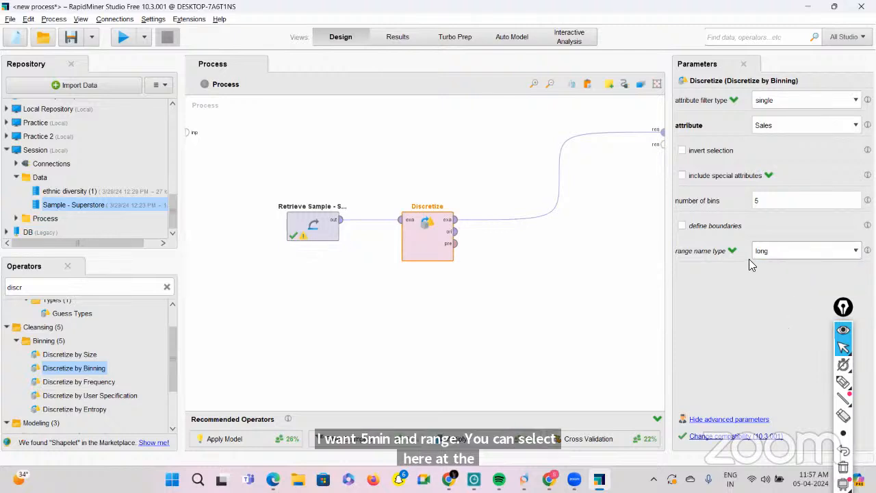
Step: Run the process and examine the statistics of the discretized Sales attribute, including its range values
left_click(123, 37)
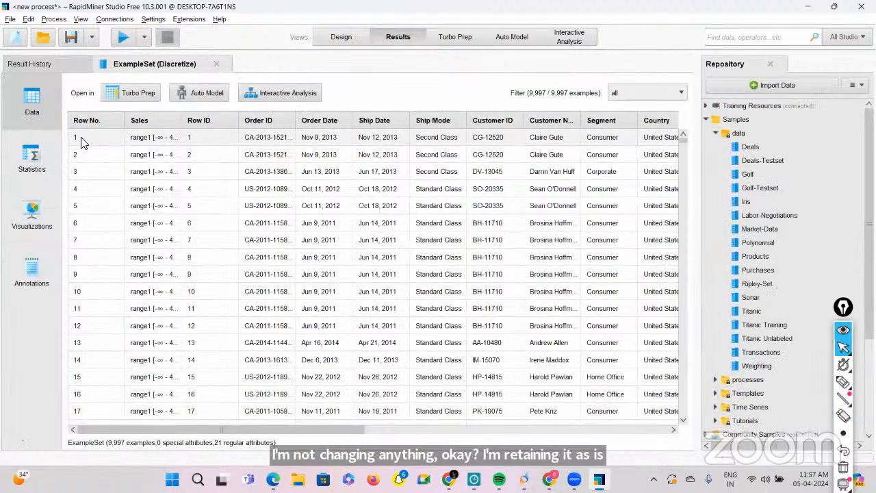
left_click(41, 150)
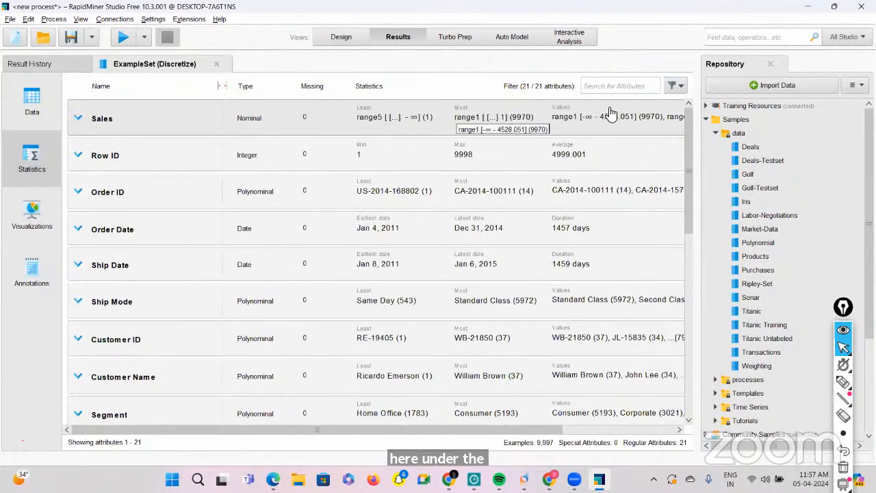
scroll(631, 113, "right", 3)
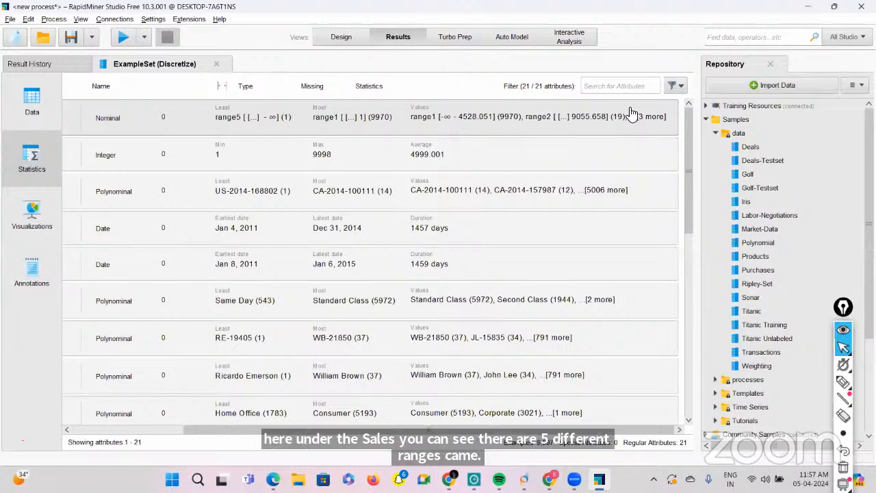
scroll(631, 113, "left", 3)
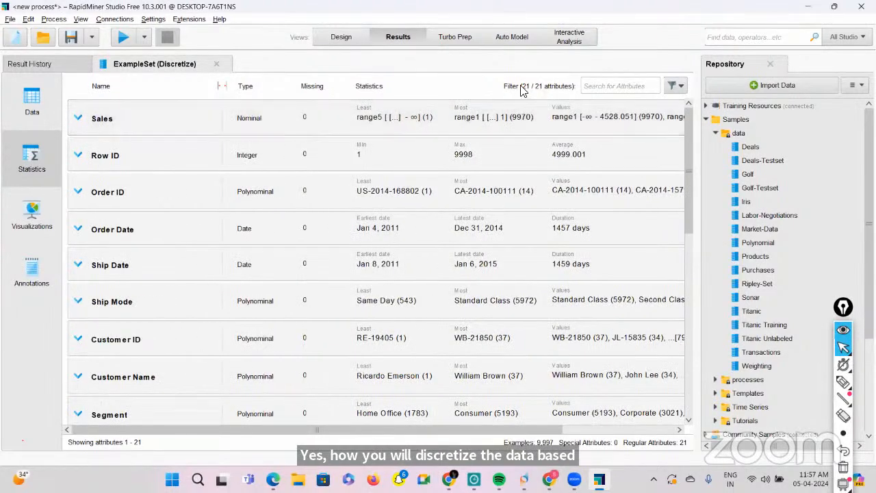
Step: Replace the Discretize operator in the process with Select Attributes, connected to the Retrieve Sample - Superstore output
left_click(345, 40)
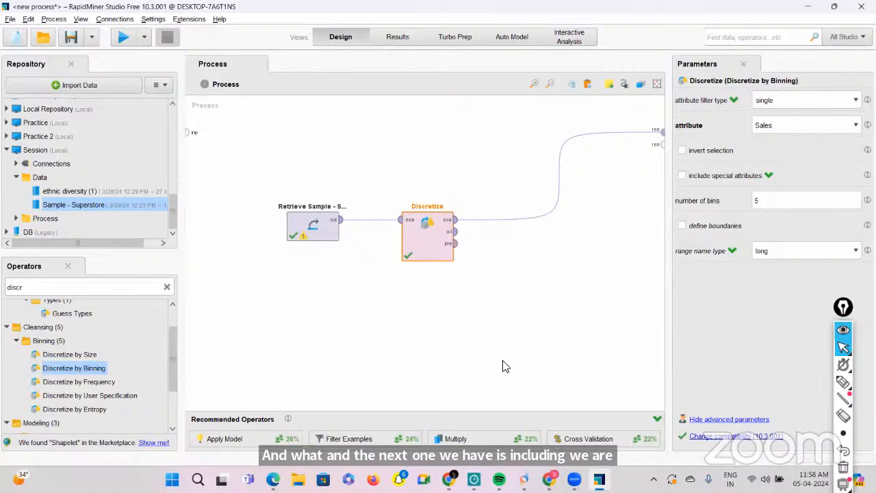
key("Delete")
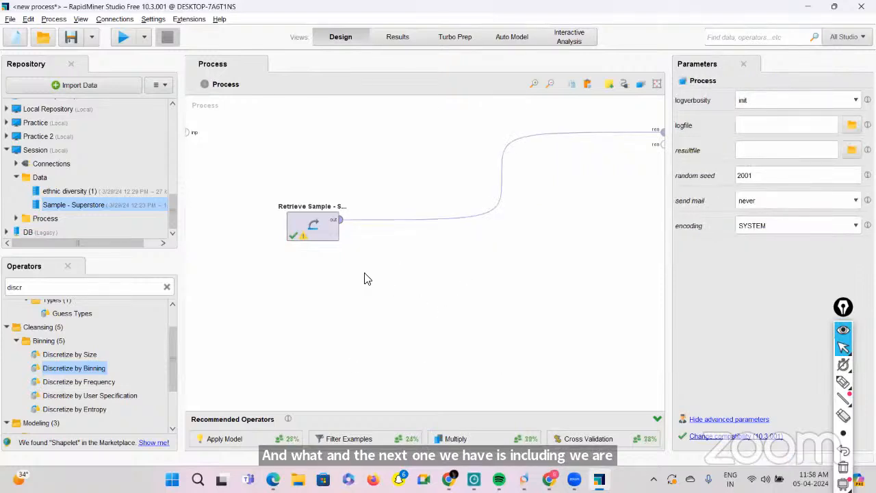
left_click(168, 288)
type("sele")
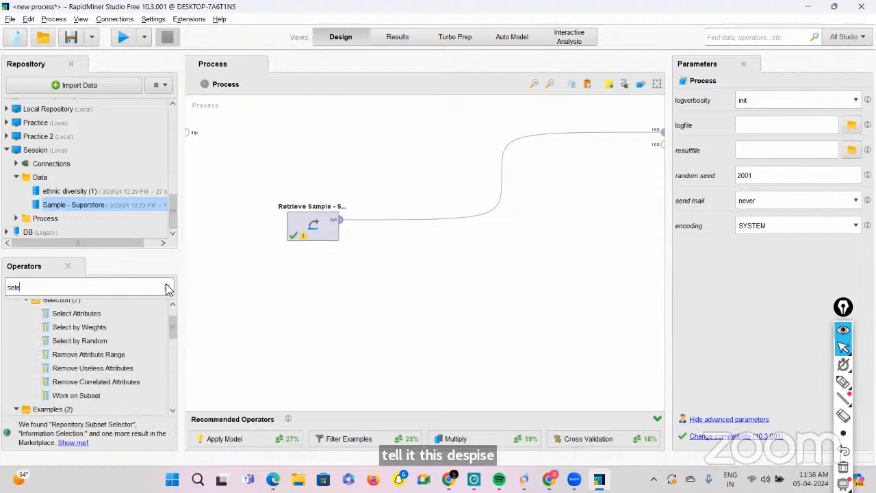
left_click_drag(63, 318, 448, 234)
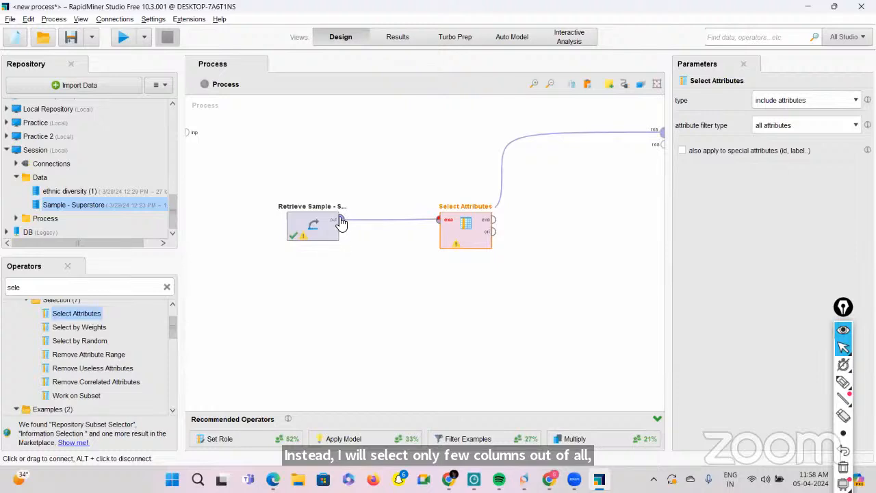
left_click(340, 219)
left_click(439, 220)
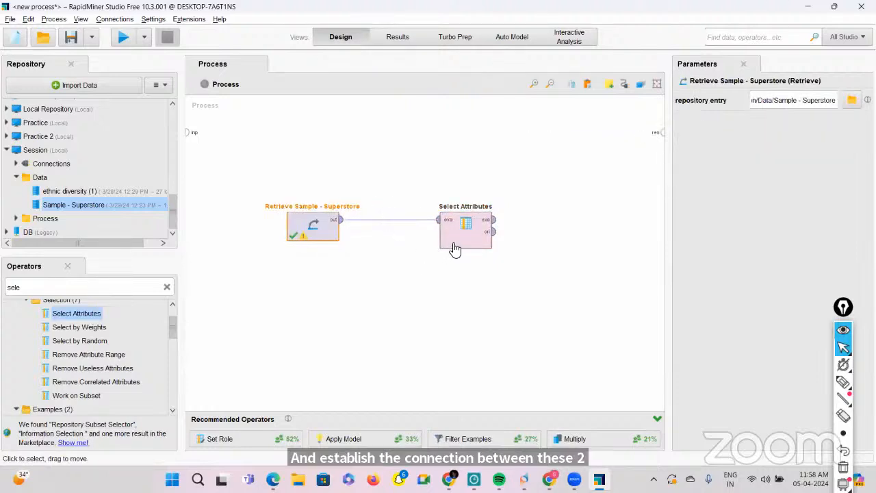
Step: Configure Select Attributes to include attributes with the one attribute filter type, selecting Sales
left_click(455, 249)
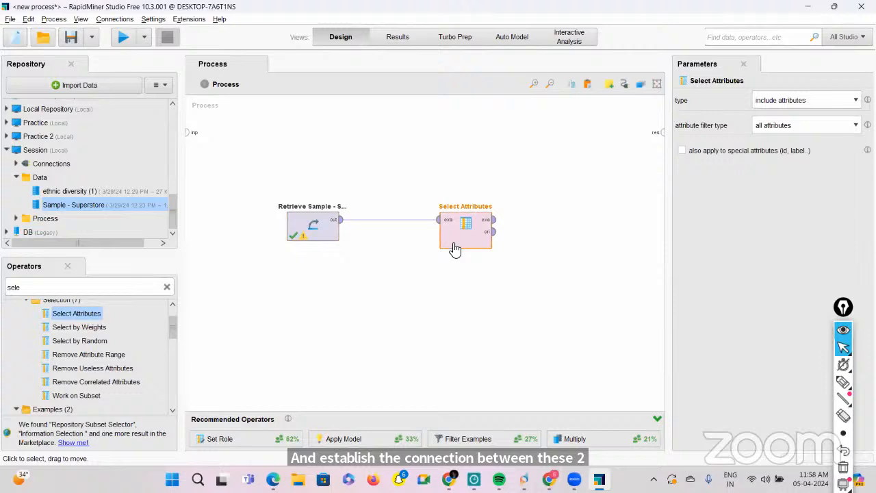
left_click(827, 106)
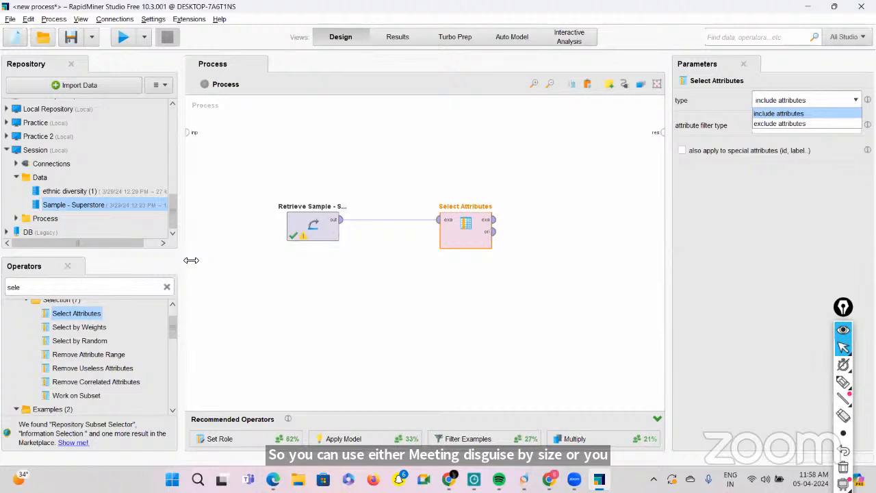
left_click(778, 114)
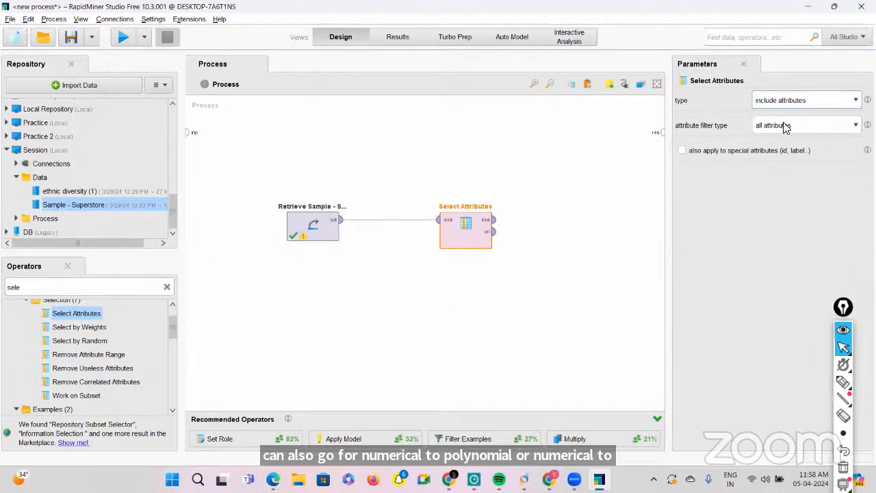
left_click(785, 128)
left_click(776, 147)
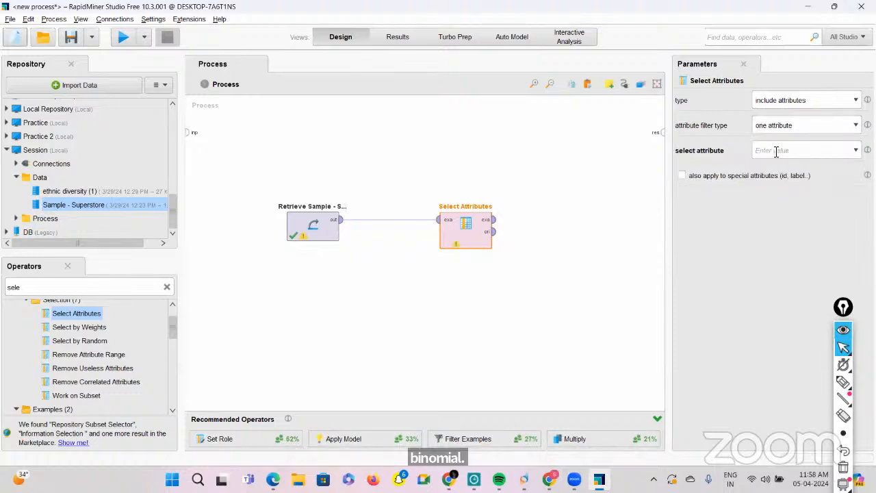
left_click(855, 150)
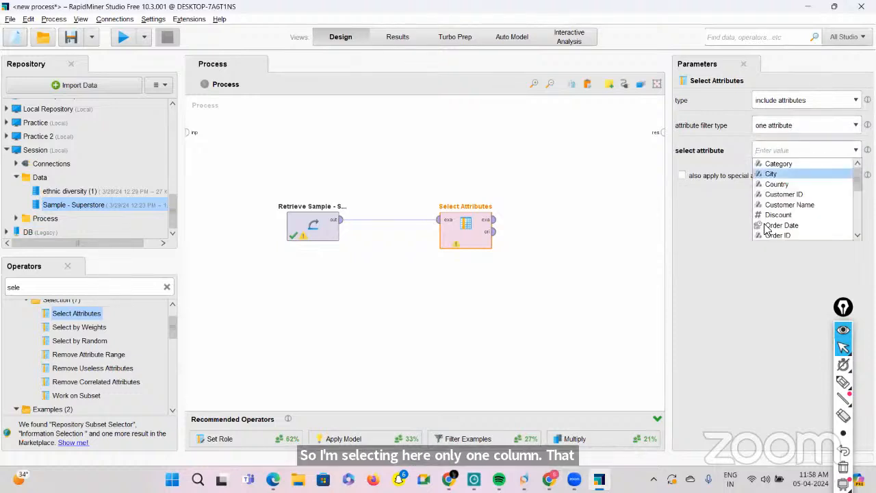
scroll(766, 230, "down", 5)
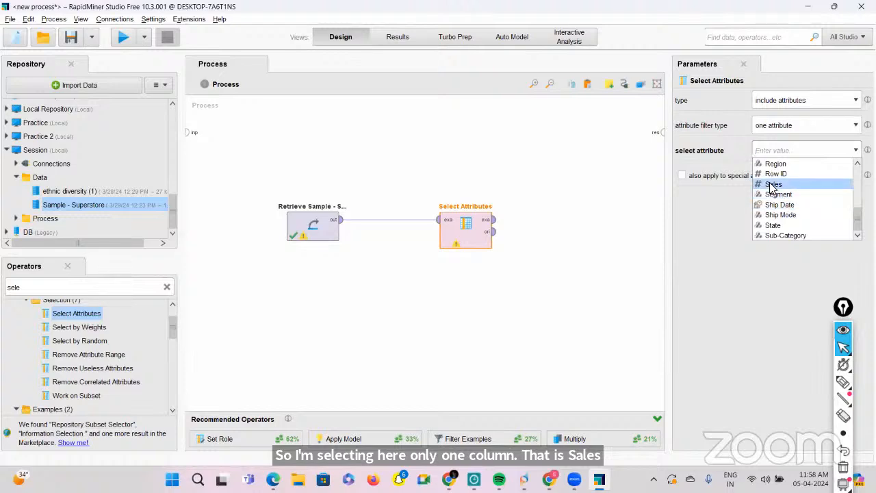
left_click(769, 184)
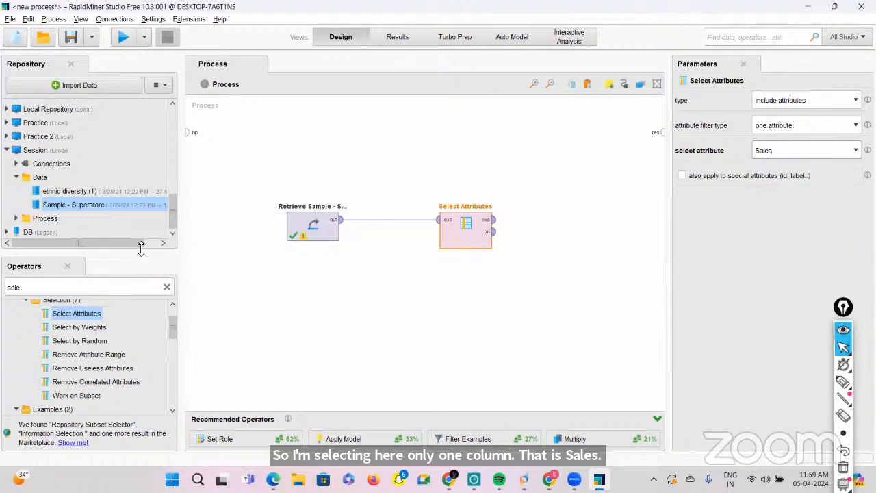
Step: Add a Numerical to Binominal operator, connect the Select Attributes example output to its input, and show its parameters
left_click(166, 287)
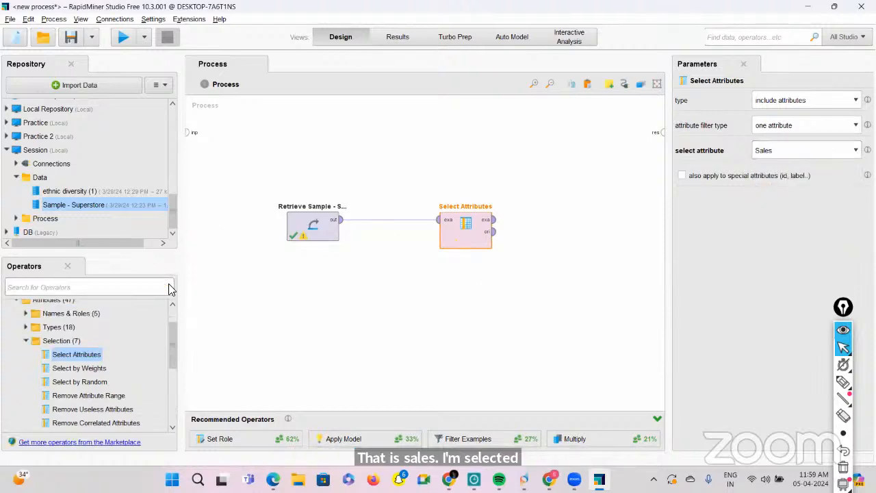
type("numer")
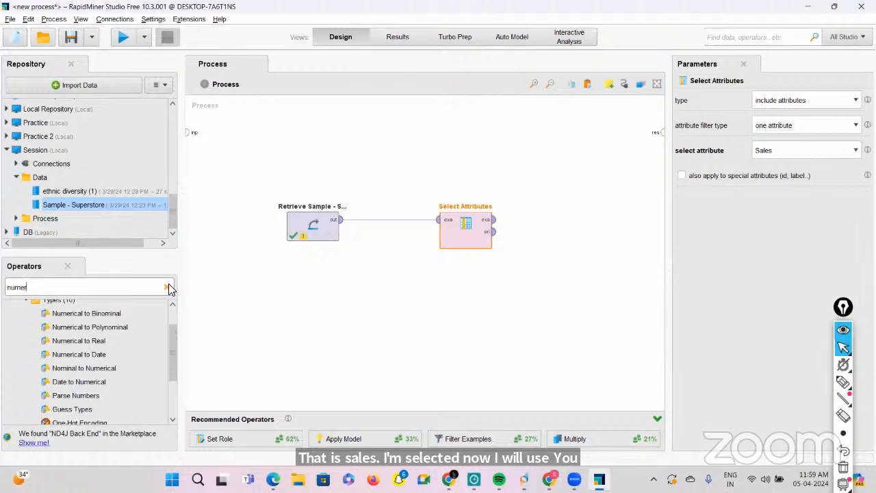
left_click_drag(112, 315, 611, 282)
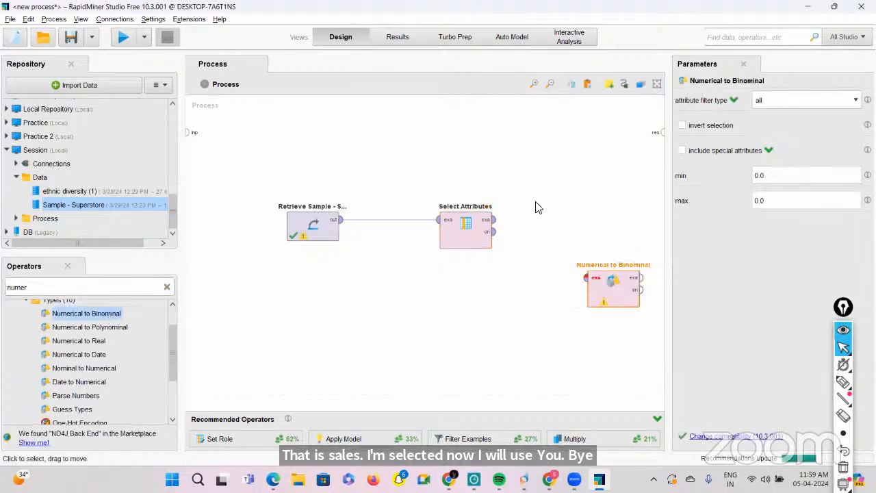
left_click(490, 221)
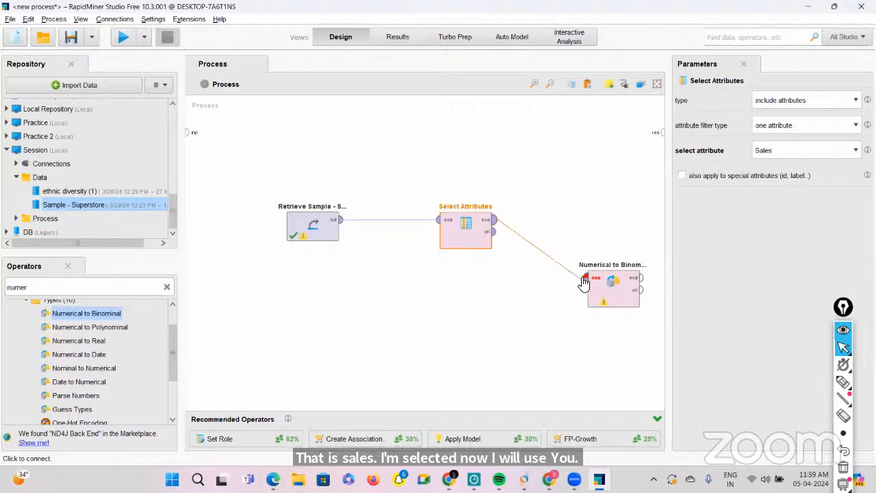
left_click(585, 279)
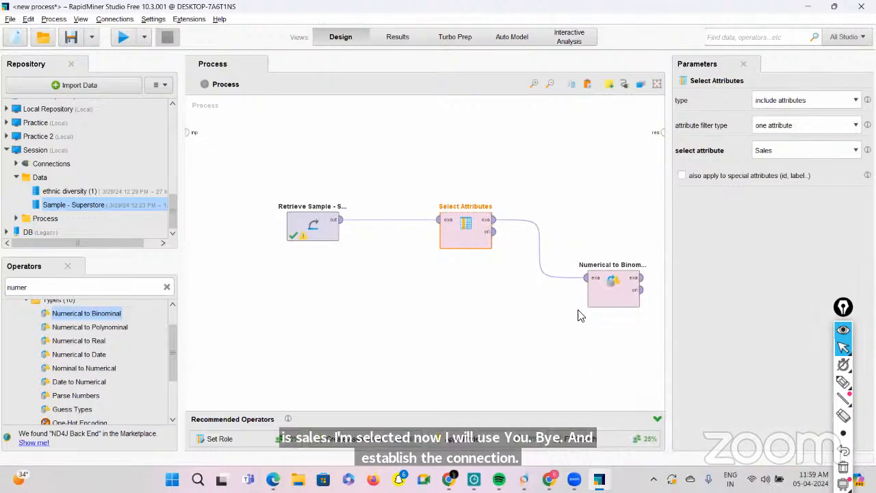
left_click(601, 303)
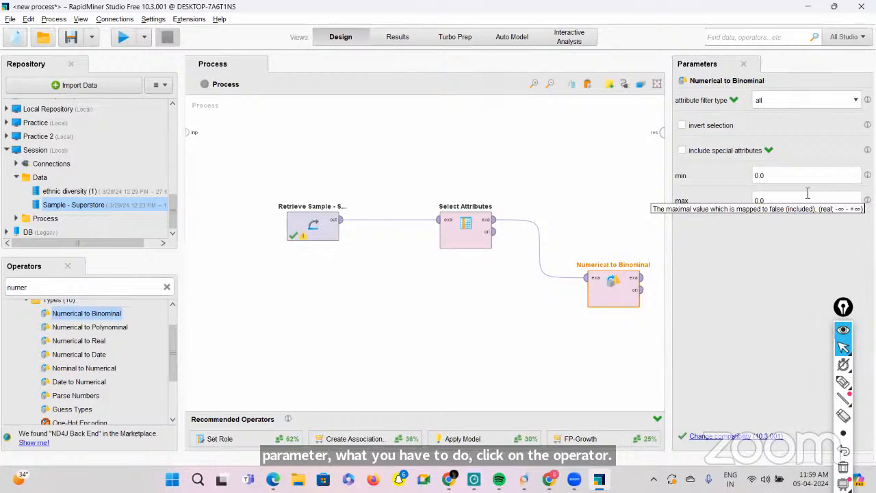
Step: Set the Numerical to Binominal operator's min to 1000.0 and its max to 5000.0
left_click(775, 175)
key("BackSpace")
key("BackSpace")
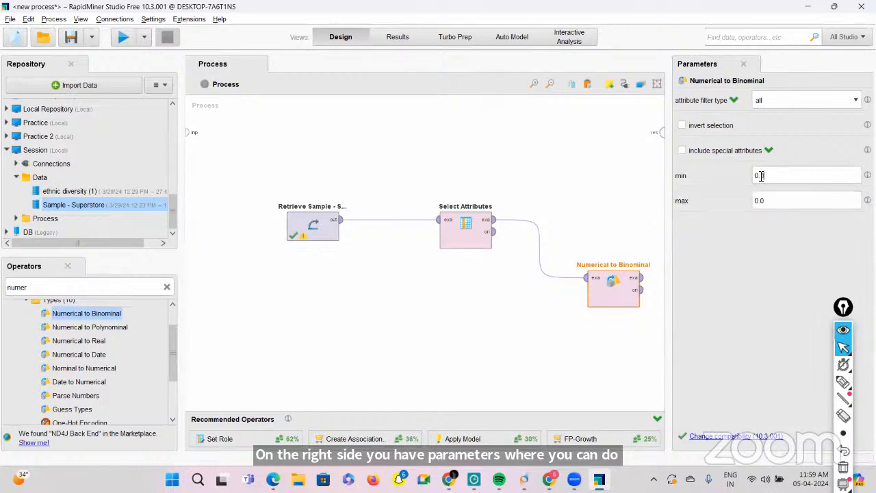
type("1000")
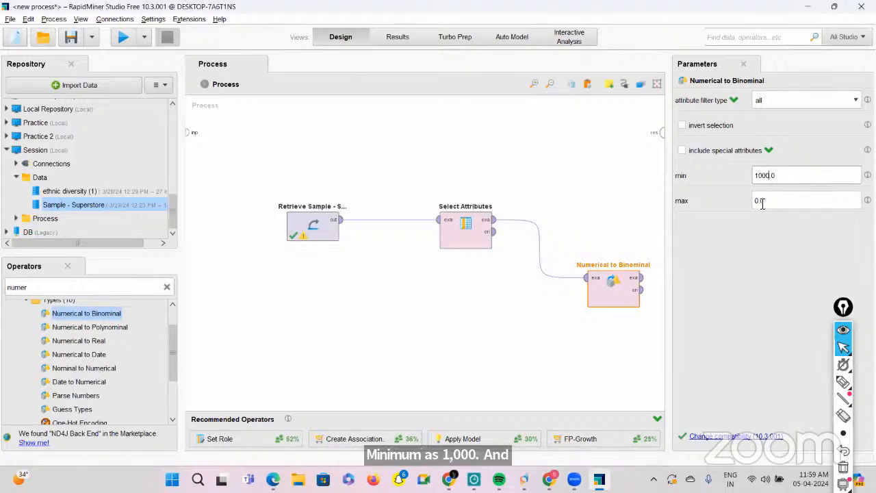
left_click(761, 201)
key("BackSpace")
key("BackSpace")
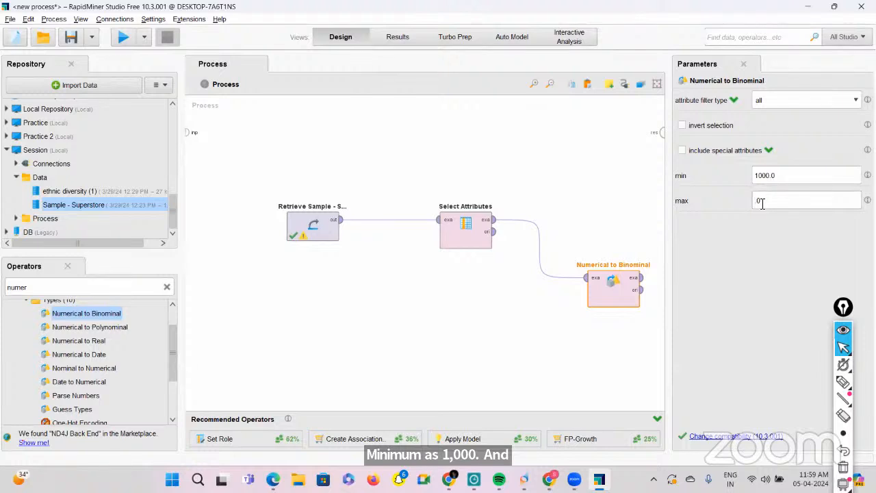
type("5000")
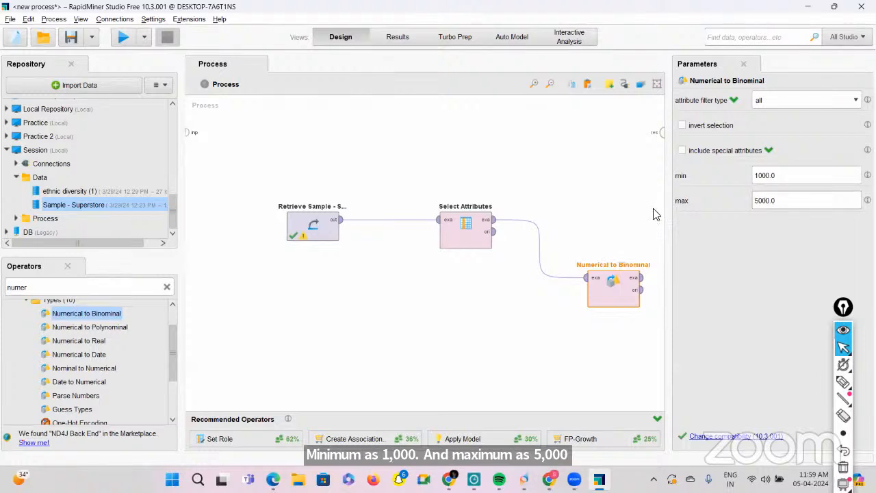
Step: Connect the Numerical to Binominal example output to the process result, run the process, examine the converted Sales values, and return to the process design
left_click(643, 276)
left_click(643, 277)
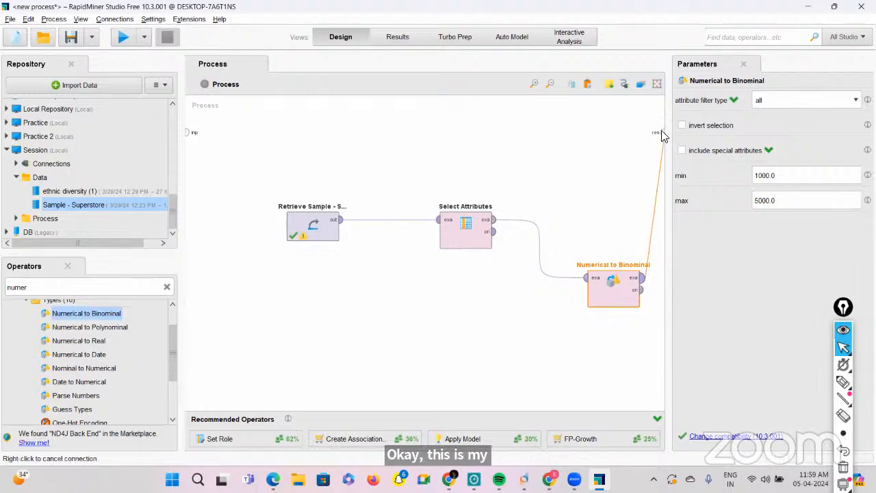
left_click(659, 133)
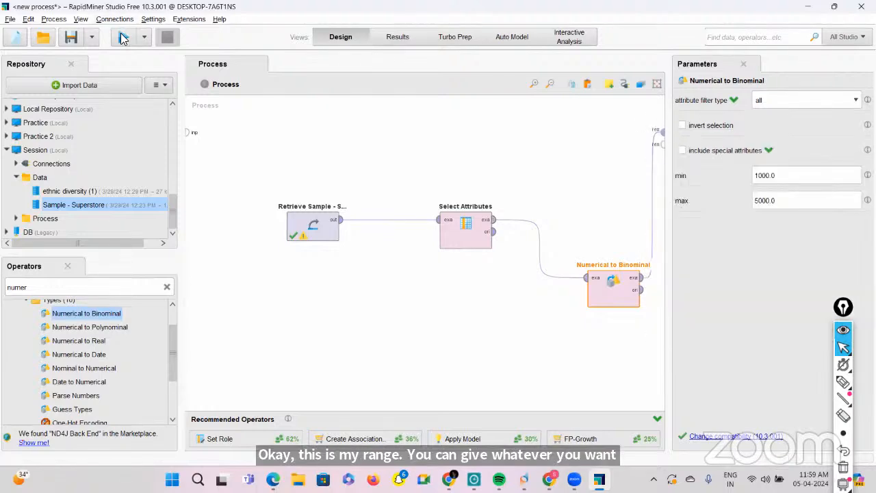
left_click(123, 40)
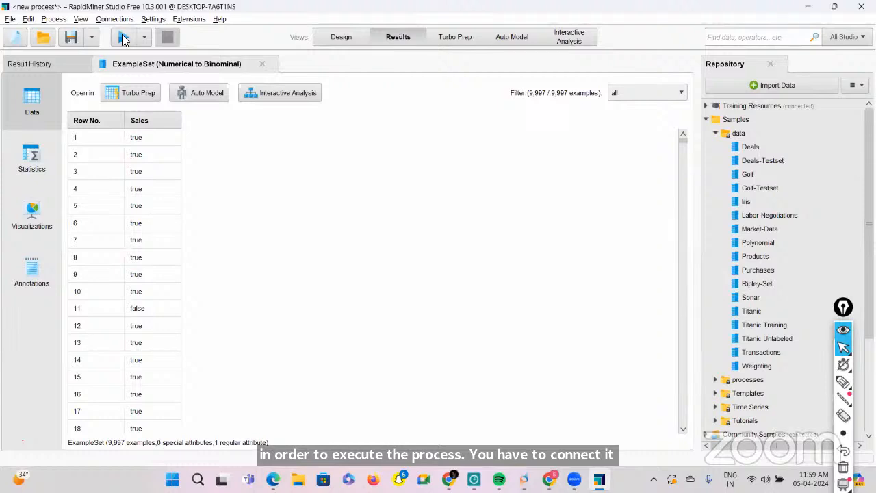
scroll(121, 299, "down", 2)
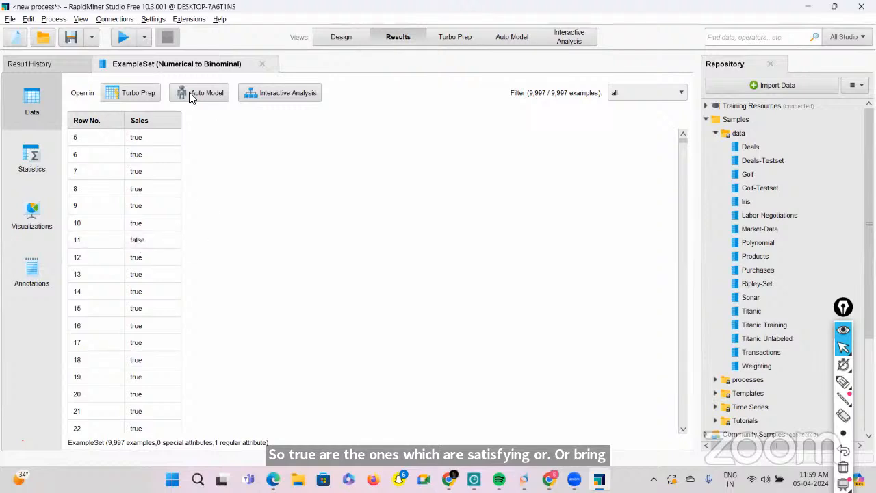
left_click(332, 42)
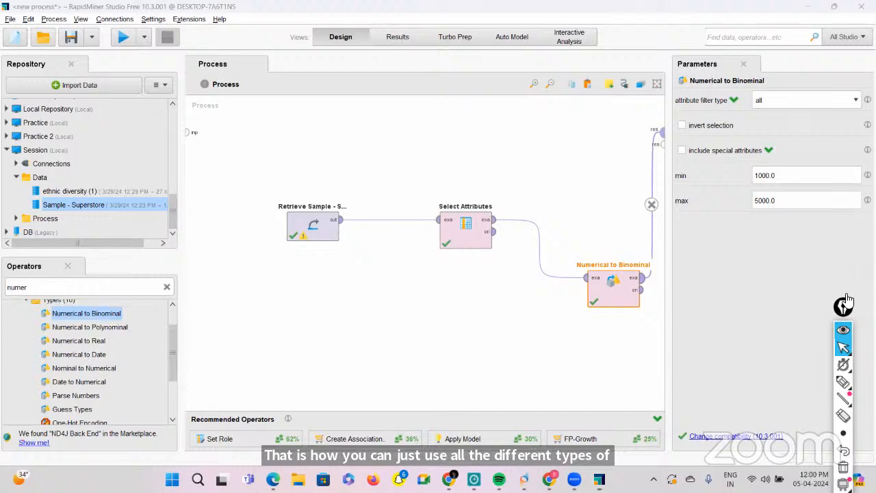
Step: Switch to the Data Preprocessing presentation in Edge and show the Attribute Construction slide in full screen
left_click_drag(844, 304, 866, 208)
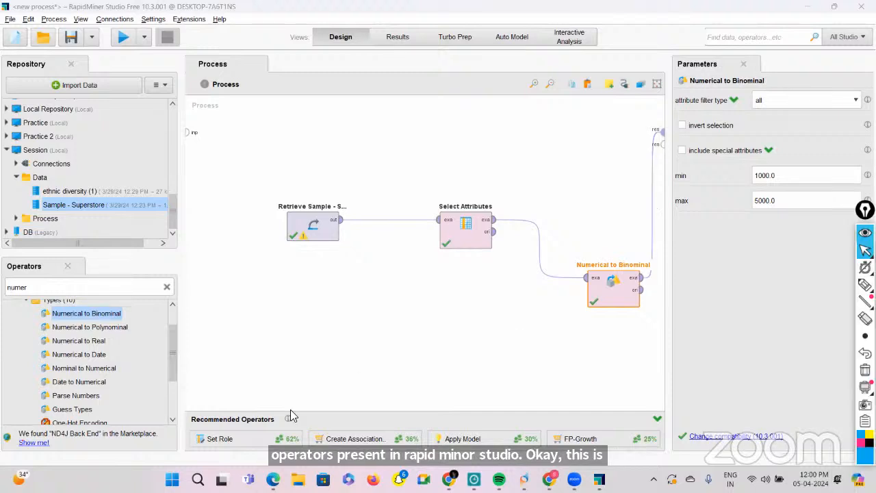
left_click(273, 479)
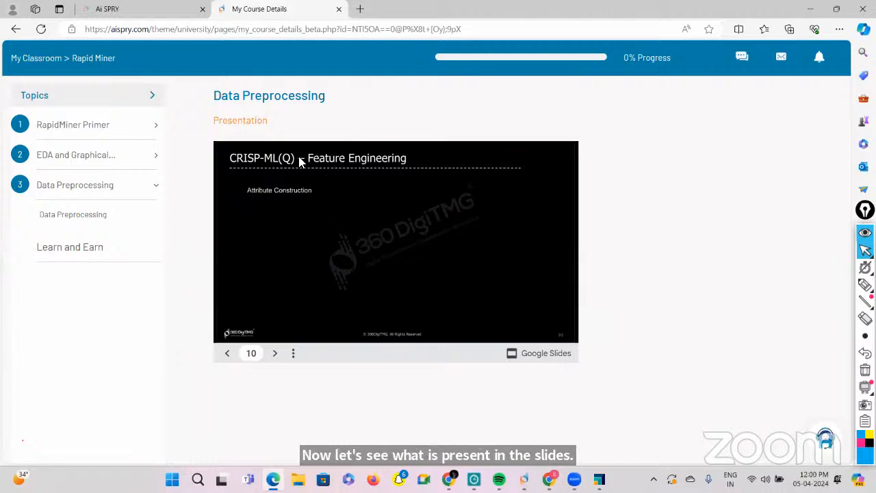
left_click(293, 352)
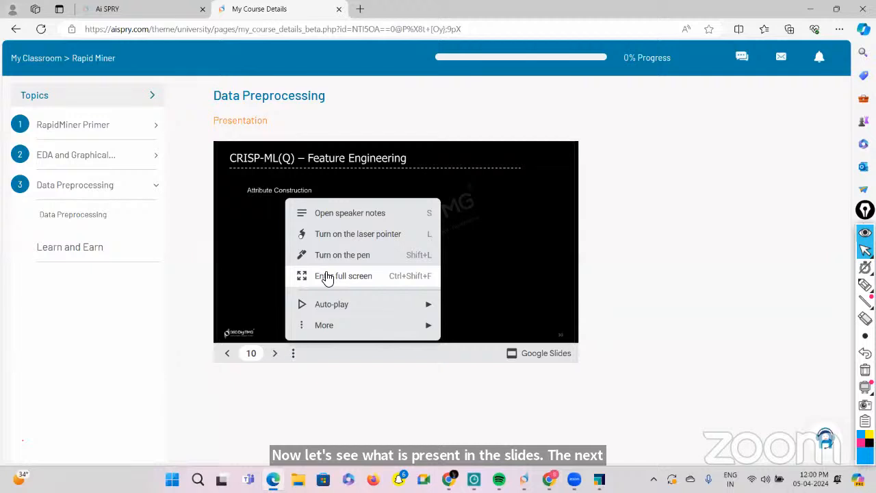
left_click(327, 277)
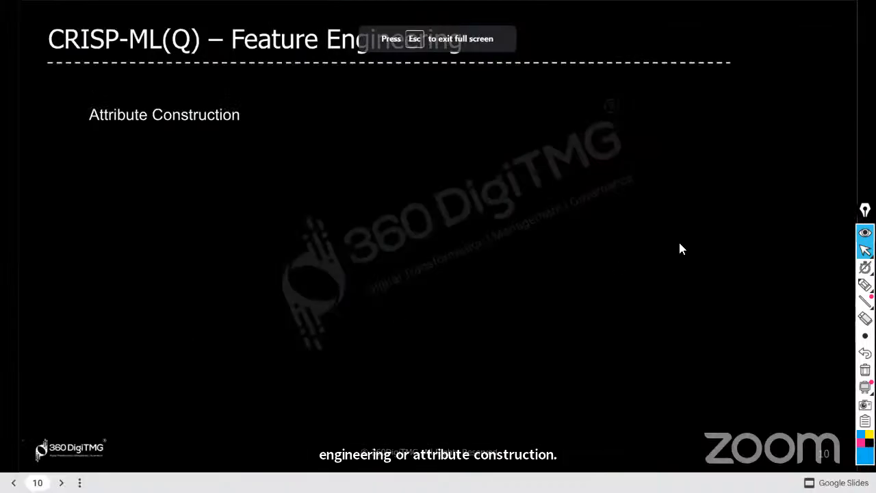
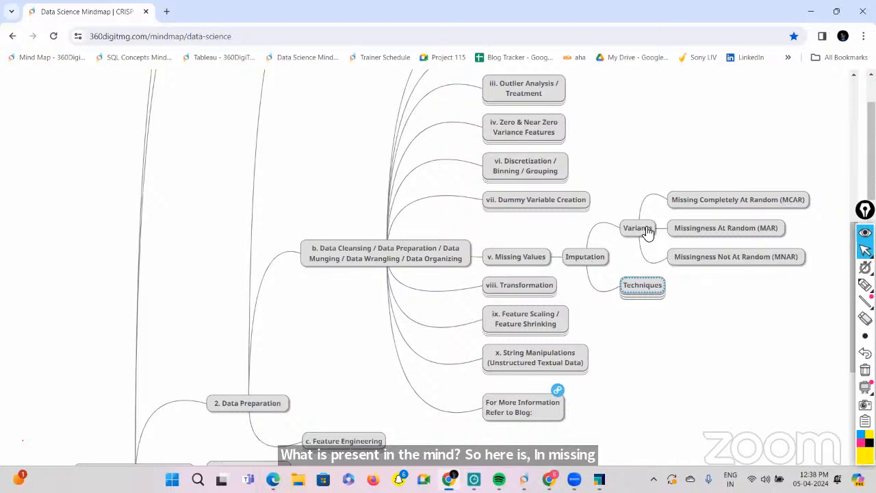
Step: Underline Missing Completely At Random (MCAR) in yellow and Missingness Not At Random (MNAR) in blue on the mind map
left_click(864, 284)
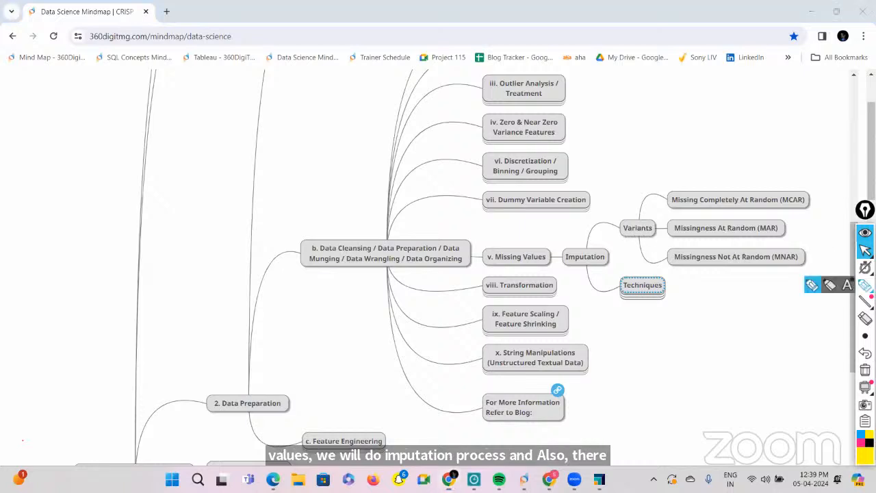
left_click_drag(702, 213, 750, 214)
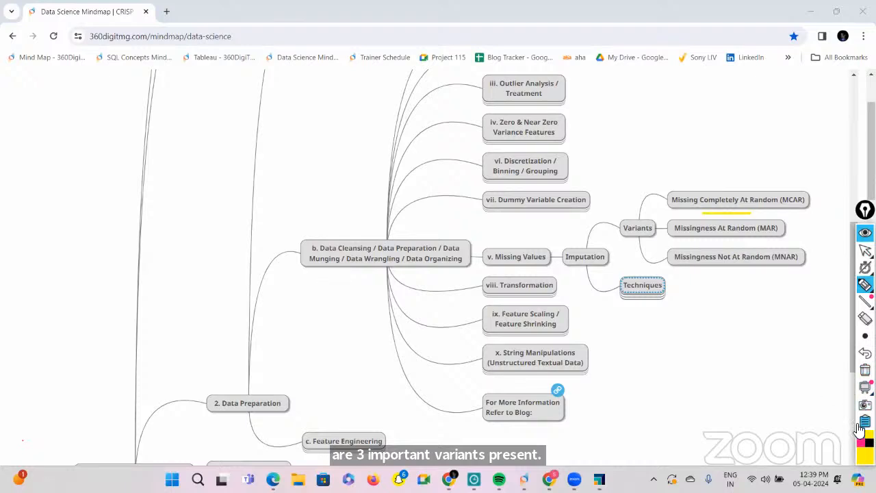
left_click_drag(702, 266, 761, 266)
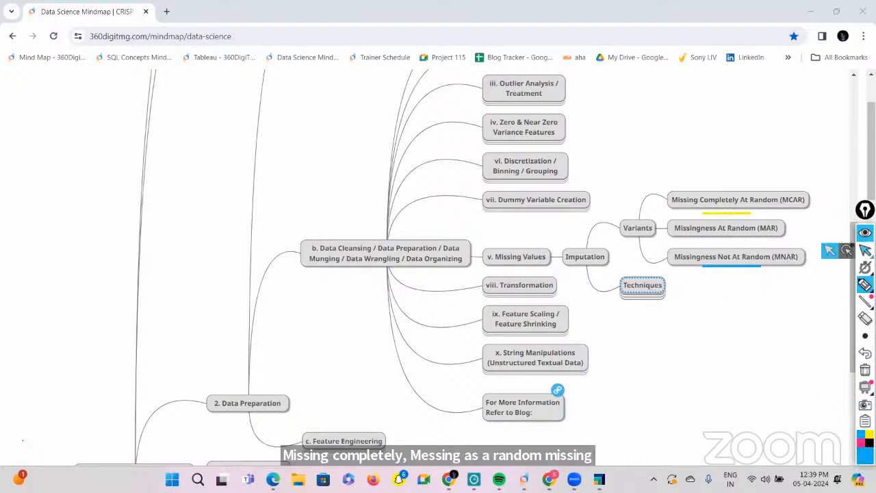
left_click(865, 250)
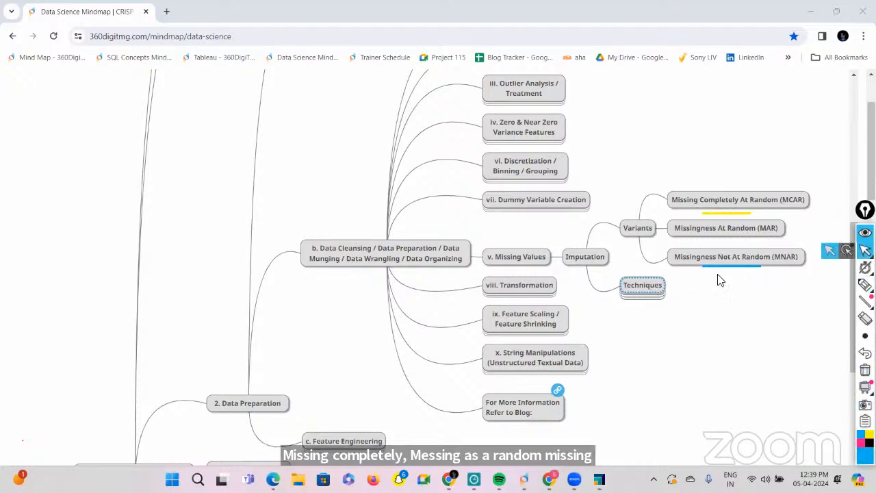
Step: Expand the Techniques branch under Imputation and clear the drawn underlines from the screen
double_click(652, 283)
left_click(653, 286)
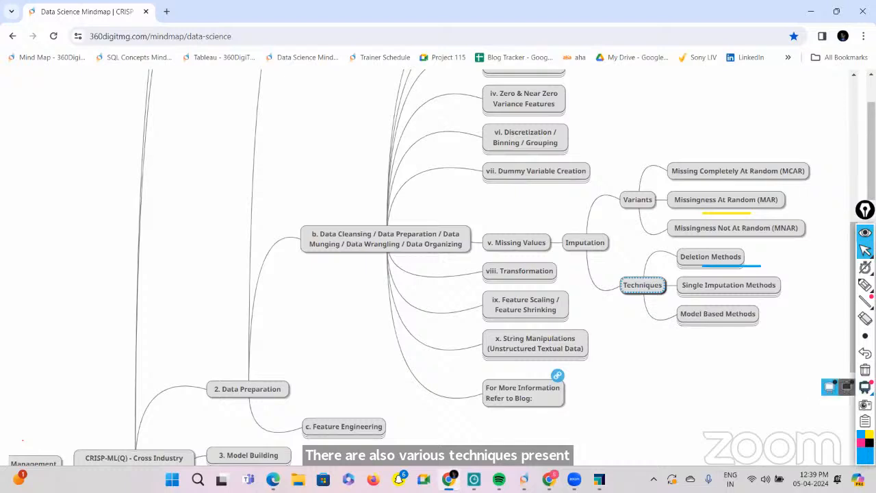
left_click(865, 370)
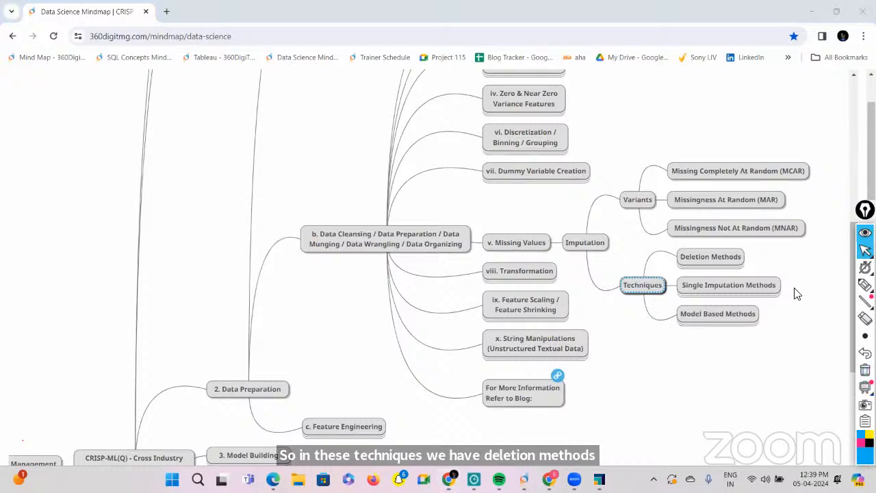
Step: Expand the Deletion Methods, Simple Strategies and Single Imputation Methods branches to review the missing value techniques
left_click(707, 256)
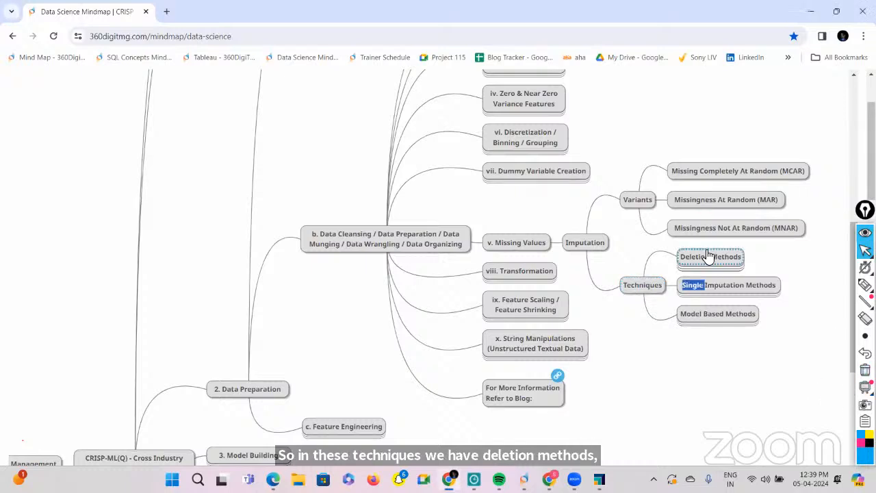
left_click(775, 257)
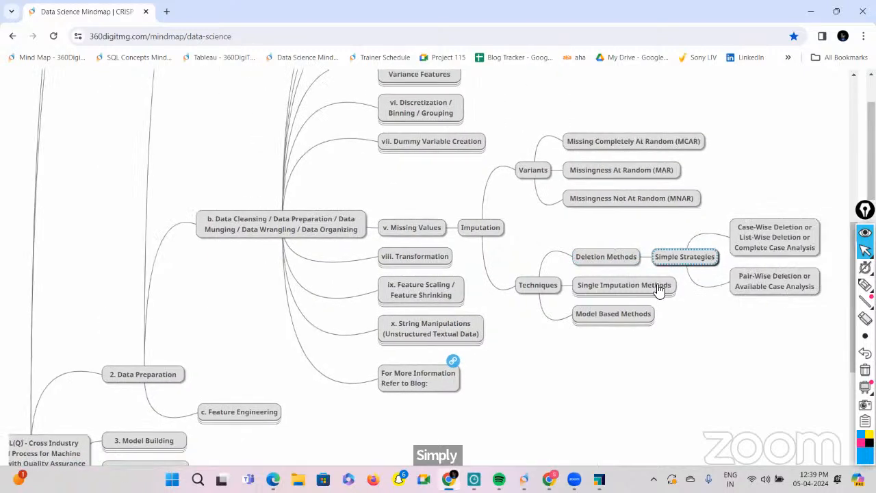
left_click(658, 286)
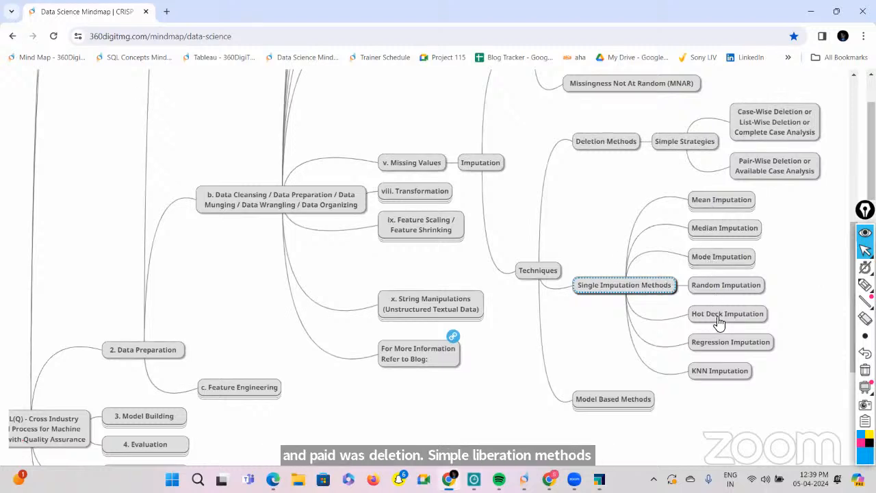
Step: View the Mean Imputation and Model Based Methods branches, collapsing each again, and collapse the Missing Values branch
left_click(712, 200)
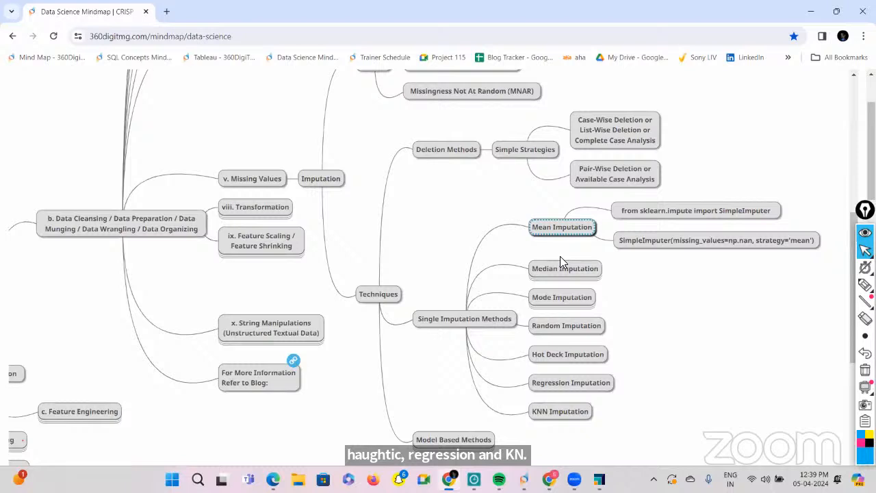
left_click(561, 229)
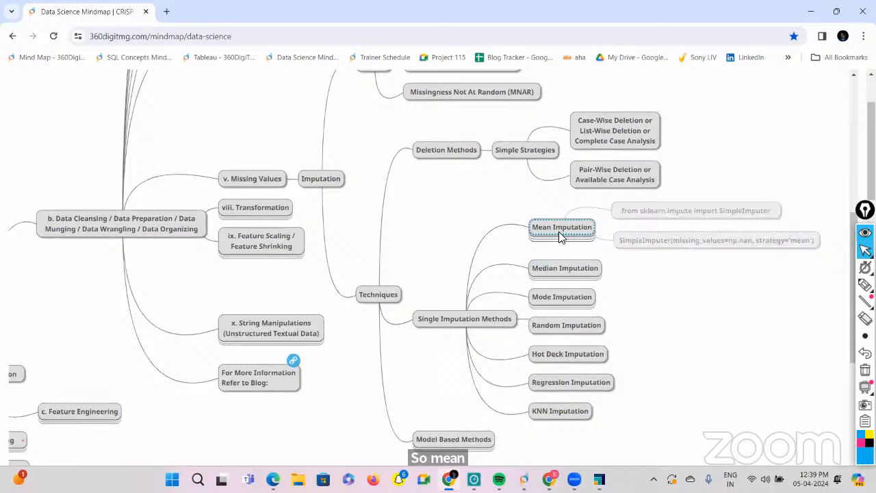
left_click(463, 429)
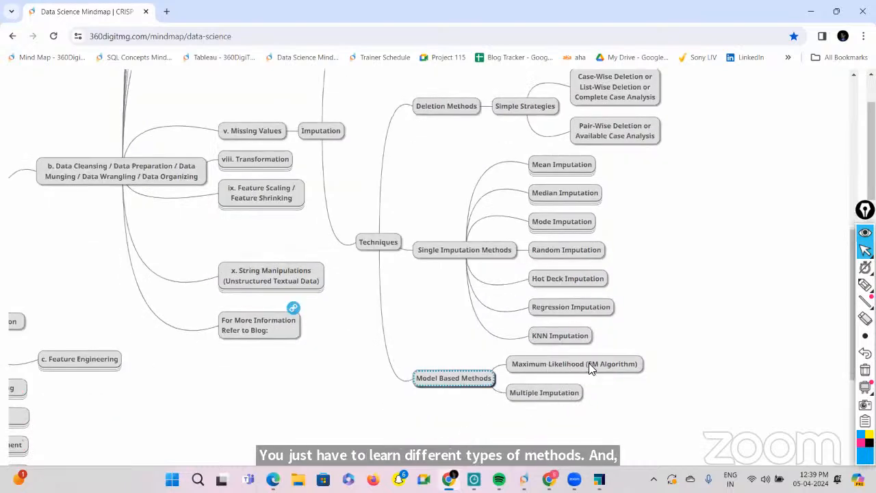
left_click(471, 379)
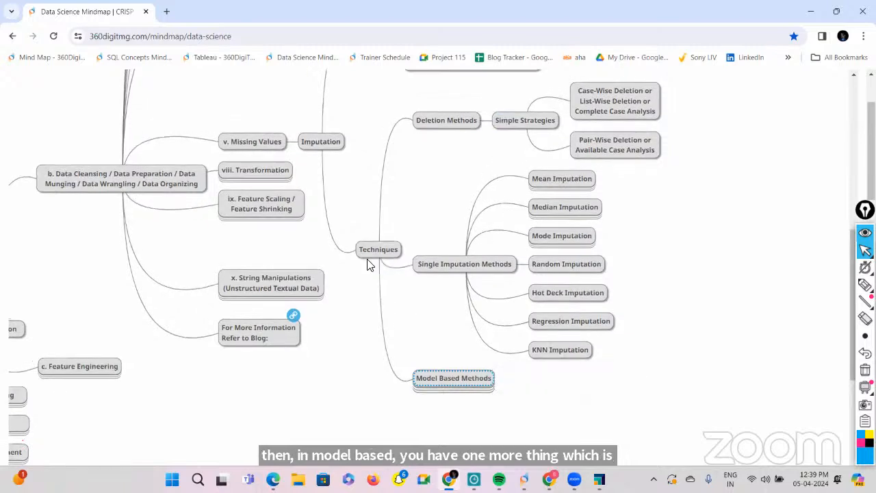
left_click(266, 149)
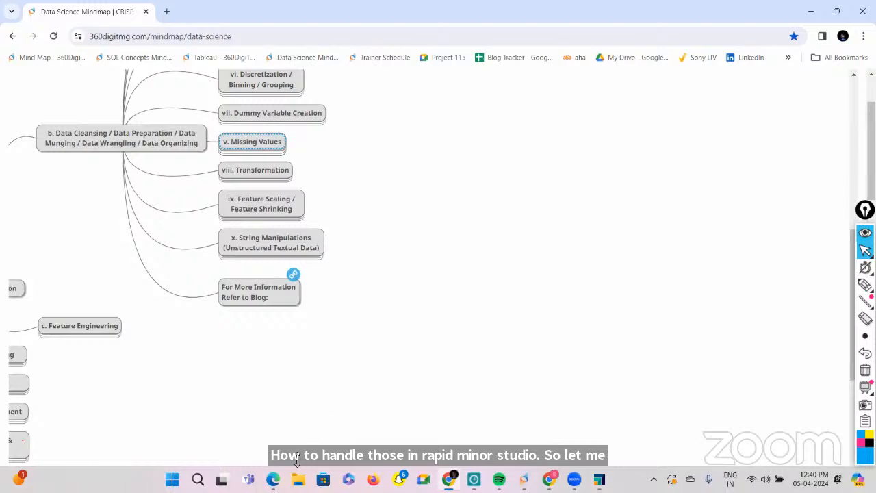
Step: Open the MV workbook from the recent files in File Explorer and examine the blank cells in its workex and gmat columns
left_click(298, 479)
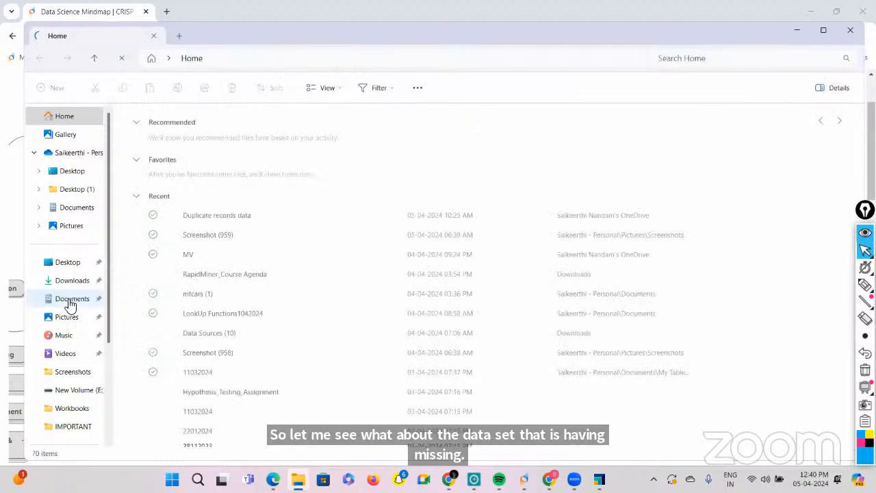
left_click(69, 301)
left_click(184, 256)
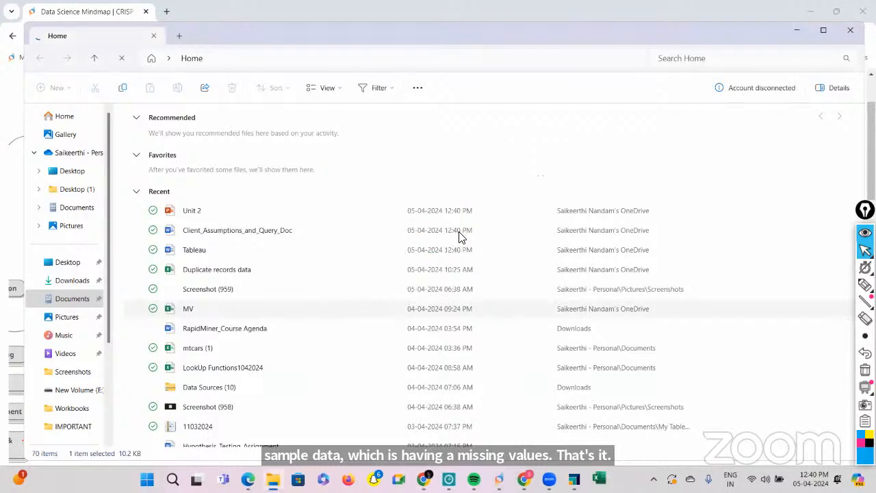
left_click(607, 477)
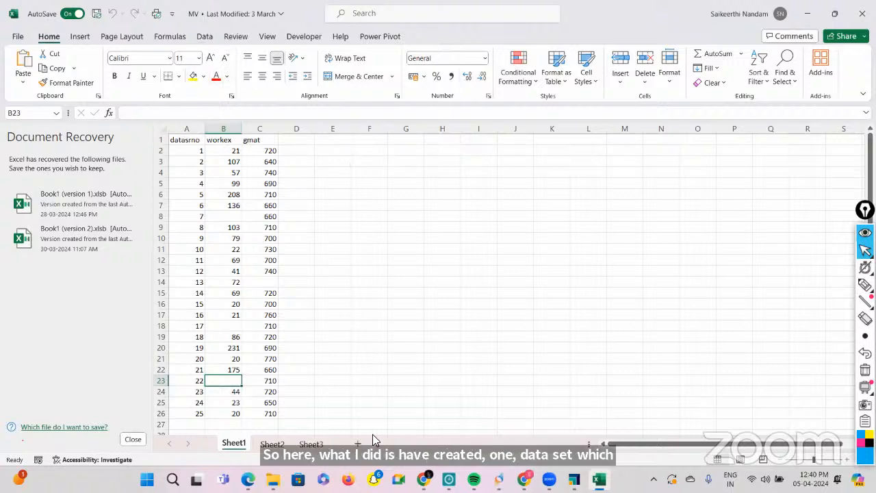
left_click(233, 335)
left_click(236, 326)
left_click(260, 291)
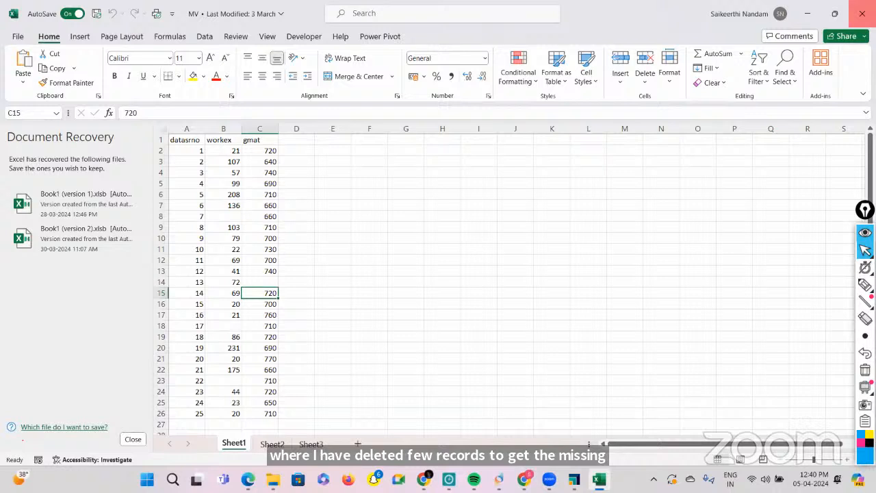
Step: Close the MV workbook, choosing to view the recovered files later, and switch to RapidMiner Studio
left_click(861, 13)
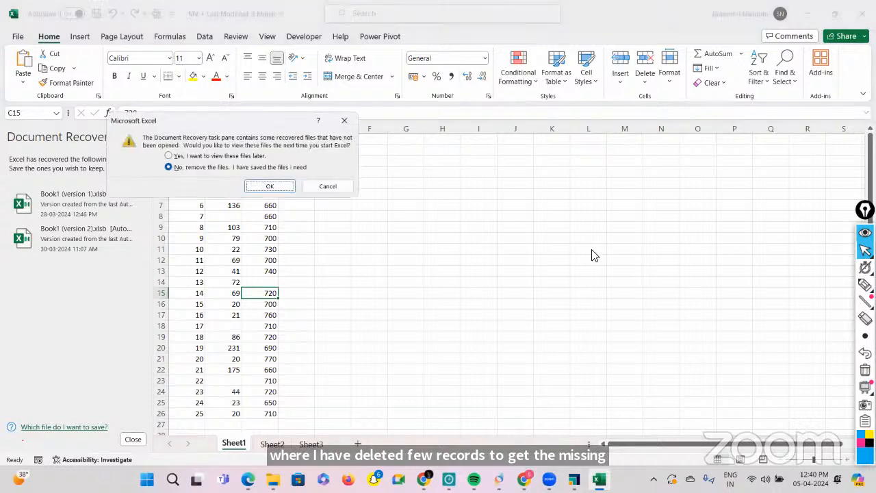
left_click(212, 157)
left_click(262, 185)
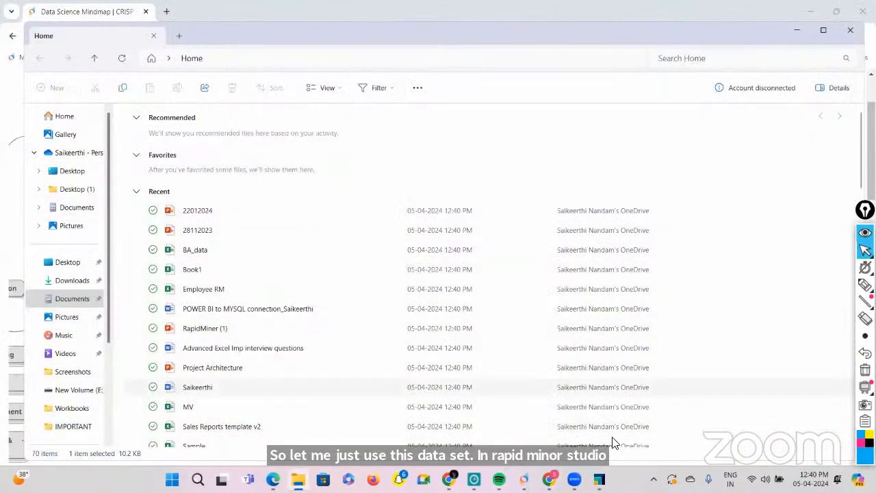
left_click(599, 479)
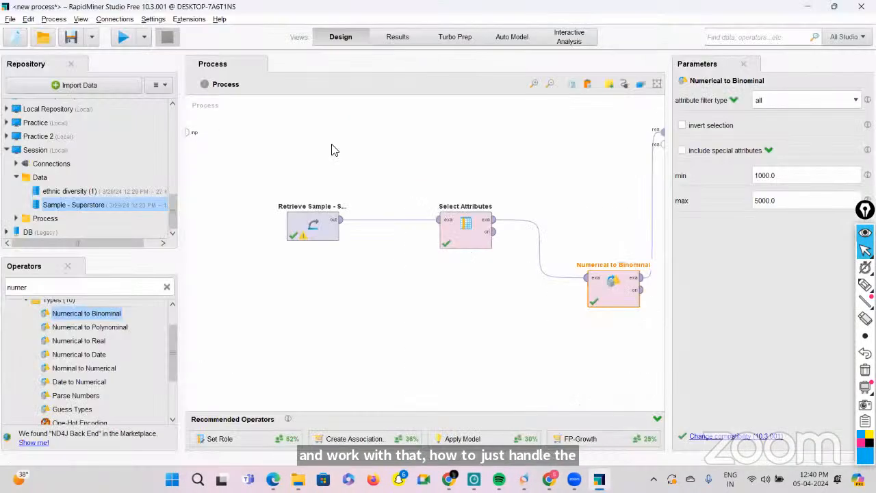
Step: Delete all three existing operators from the process and add a Read Excel operator to the empty canvas
left_click_drag(244, 173, 651, 390)
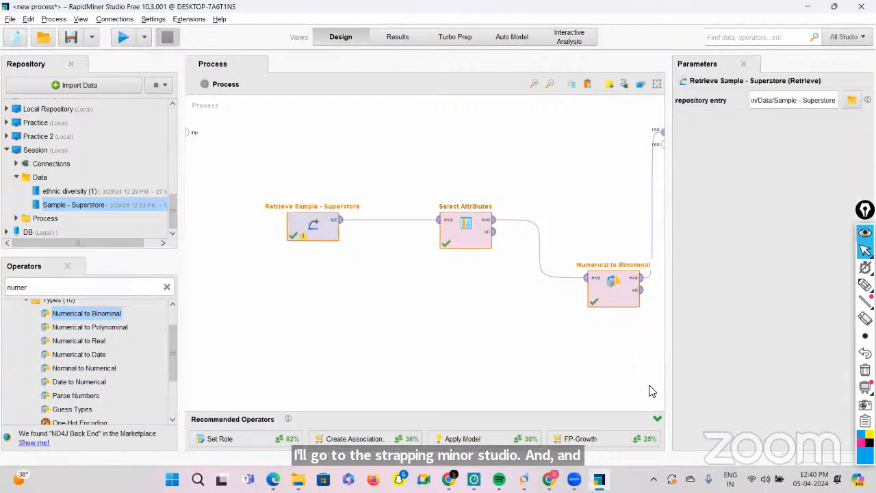
key("Delete")
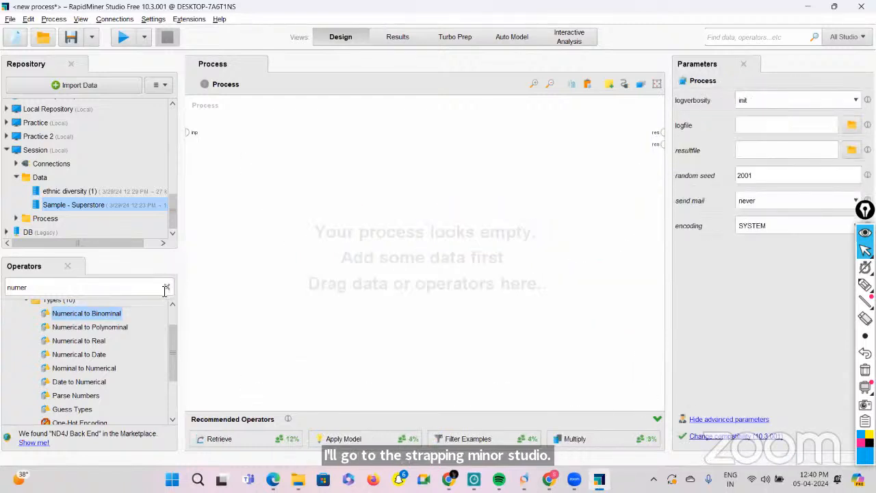
left_click(166, 289)
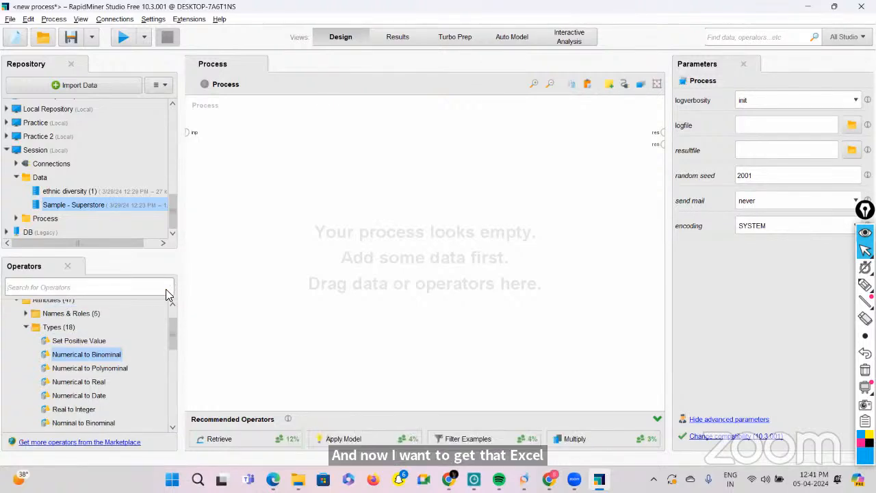
type("read")
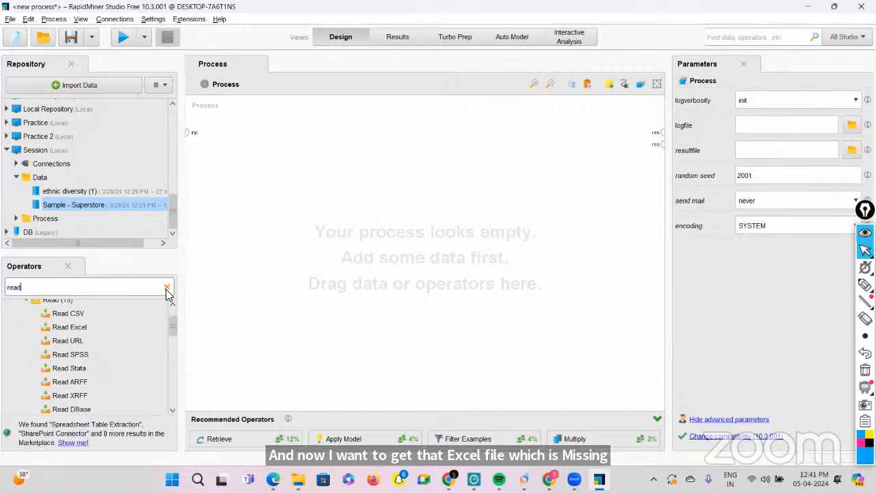
left_click_drag(66, 327, 301, 155)
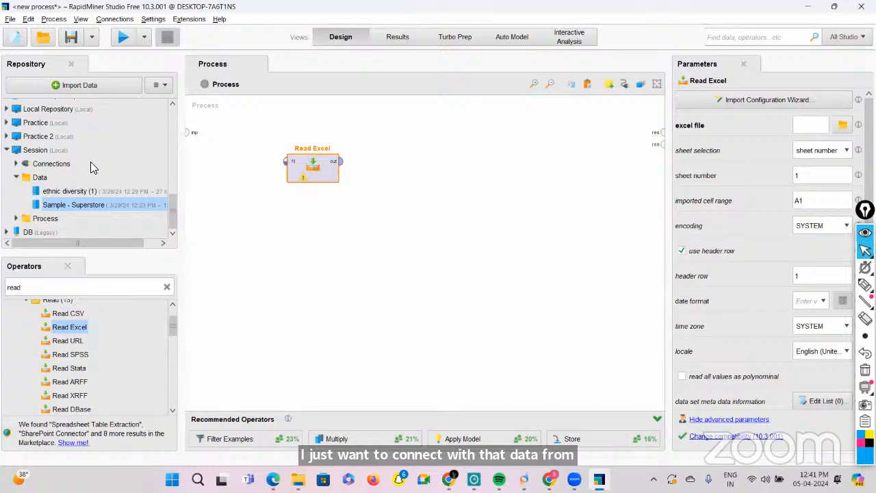
Step: Configure Read Excel to import MV.xlsx from Documents, keeping Sheet1, cell range A:C, header row 1 and the suggested column formats
double_click(309, 168)
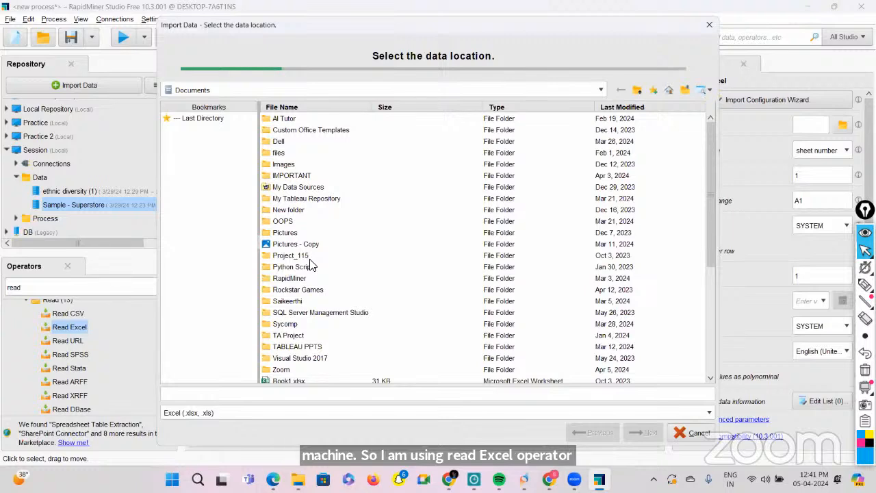
scroll(310, 265, "down", 4)
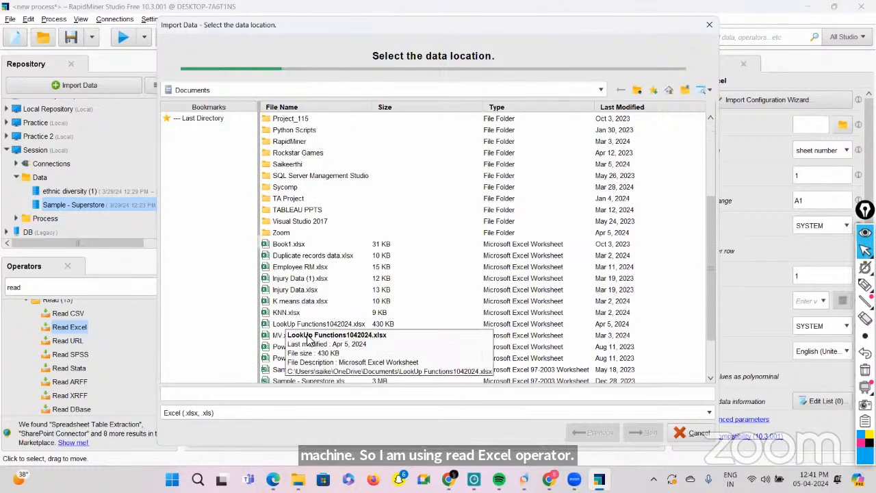
scroll(308, 338, "down", 1)
left_click(282, 319)
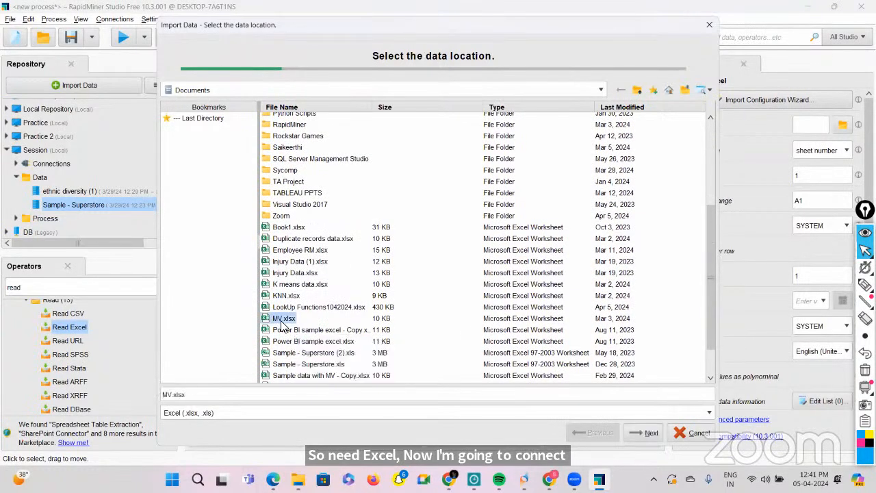
left_click(638, 433)
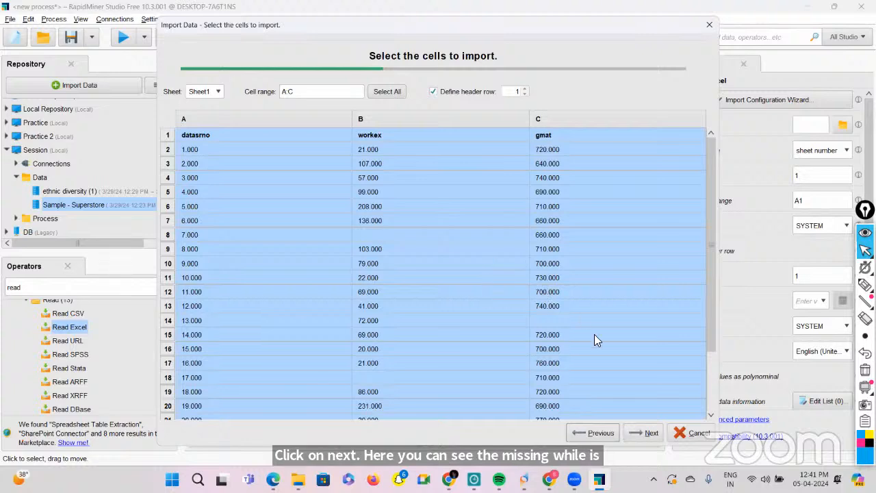
left_click(640, 431)
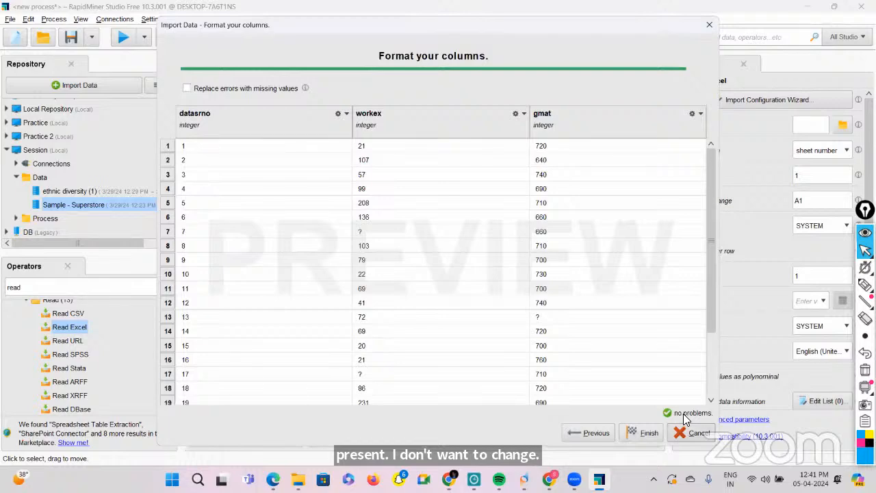
left_click(648, 432)
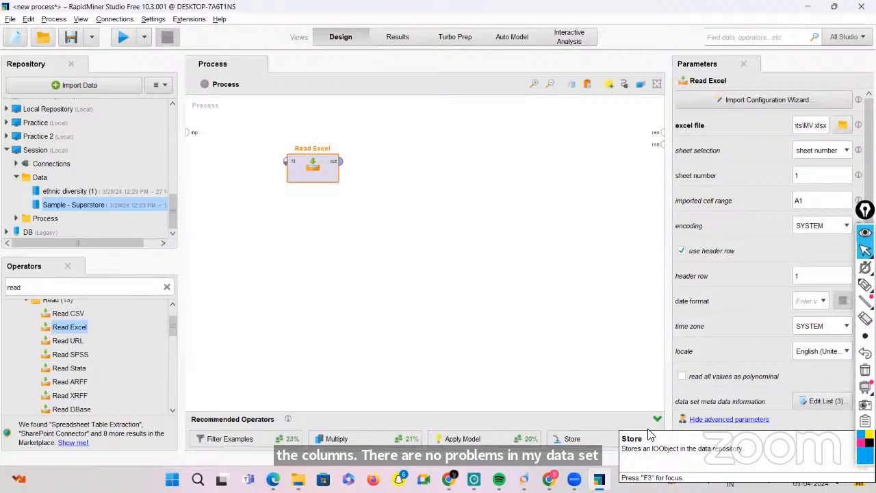
Step: Connect the Read Excel output to the first result port and run the process
left_click(343, 166)
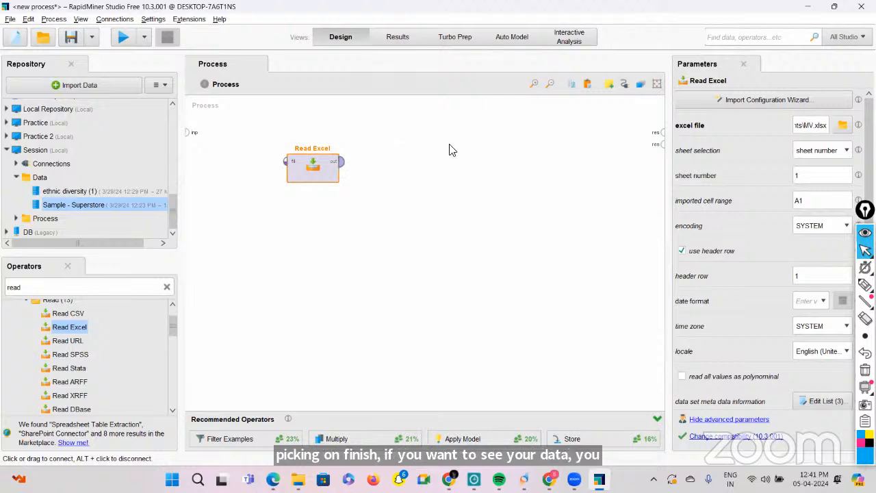
left_click(661, 134)
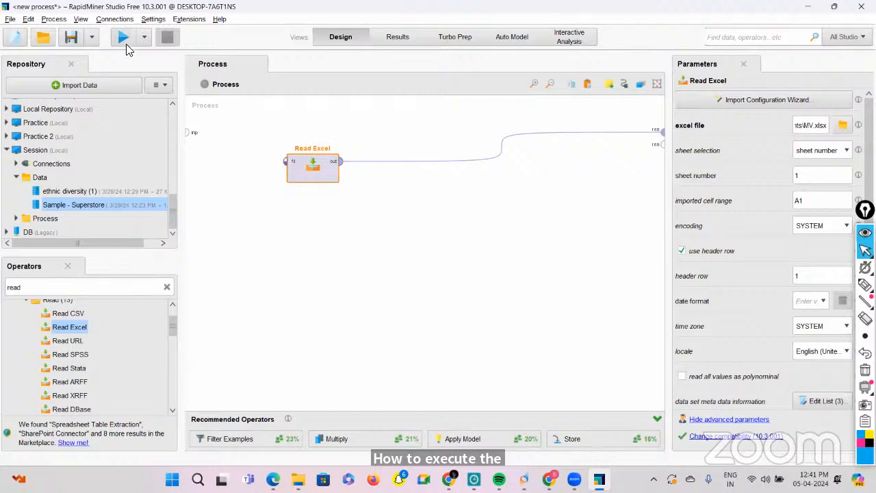
left_click(126, 41)
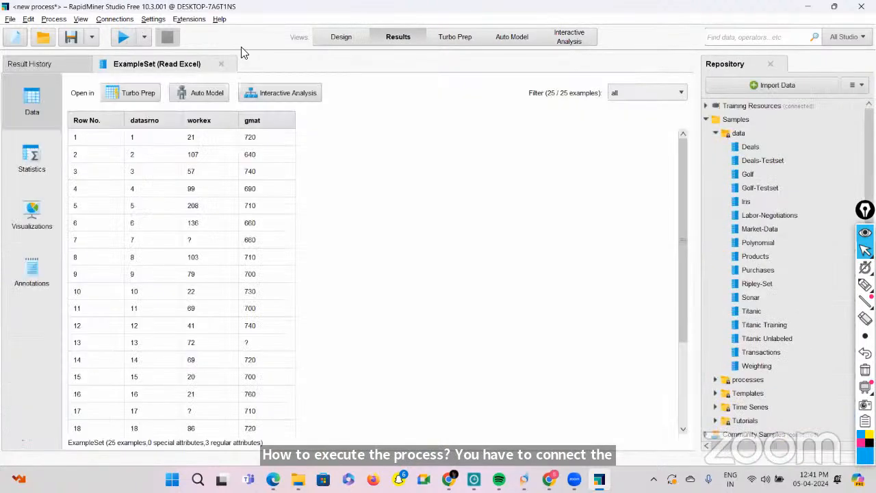
Step: Return to the process design, search the operators for "repl" and read the description of Replace Missing Values
left_click(340, 37)
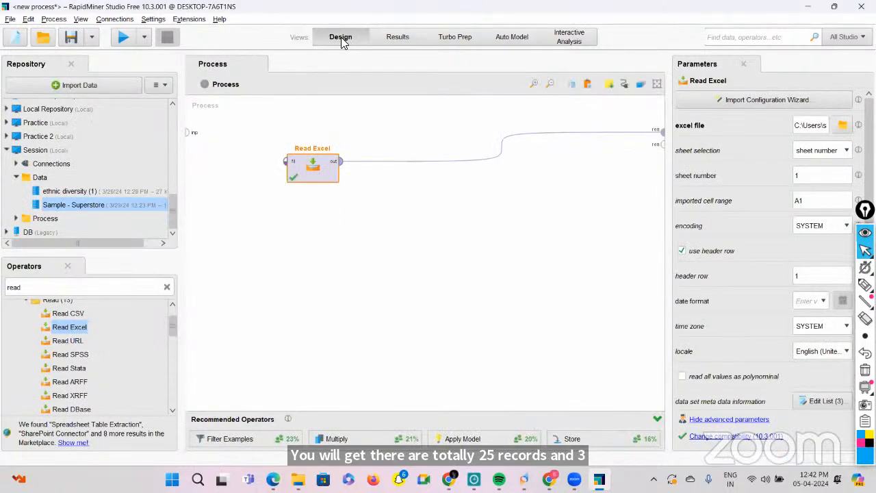
left_click(164, 287)
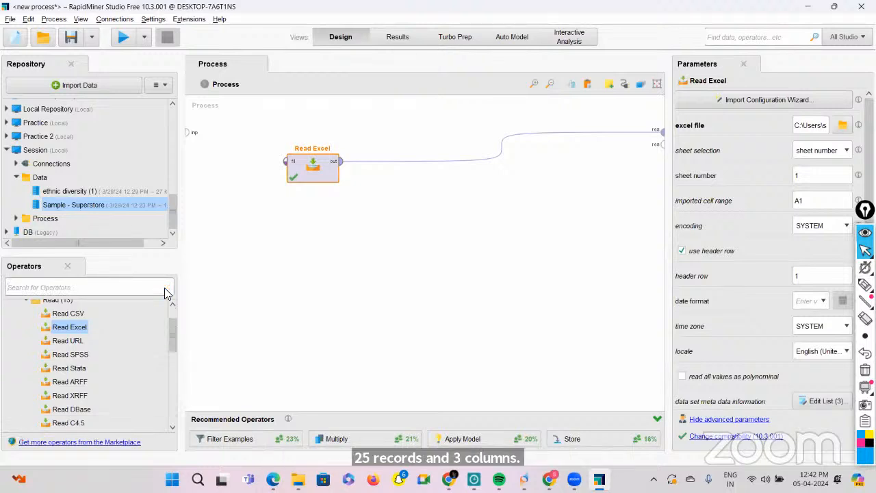
type("repl")
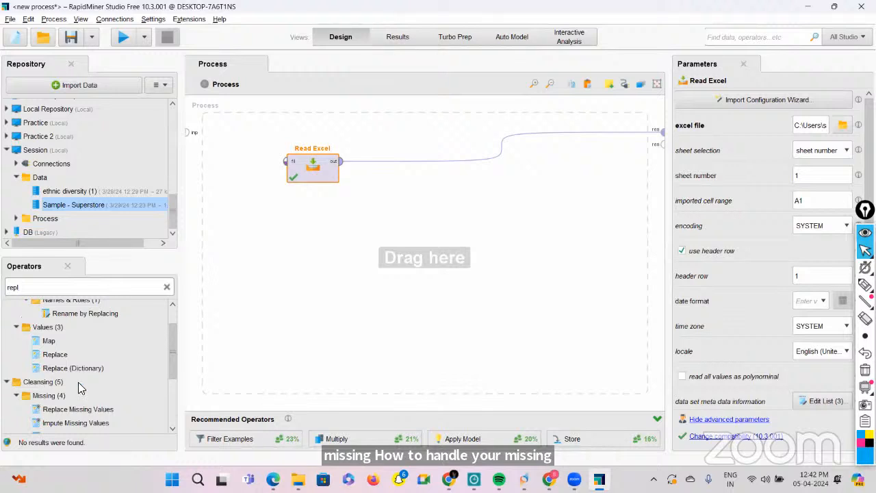
scroll(68, 380, "down", 2)
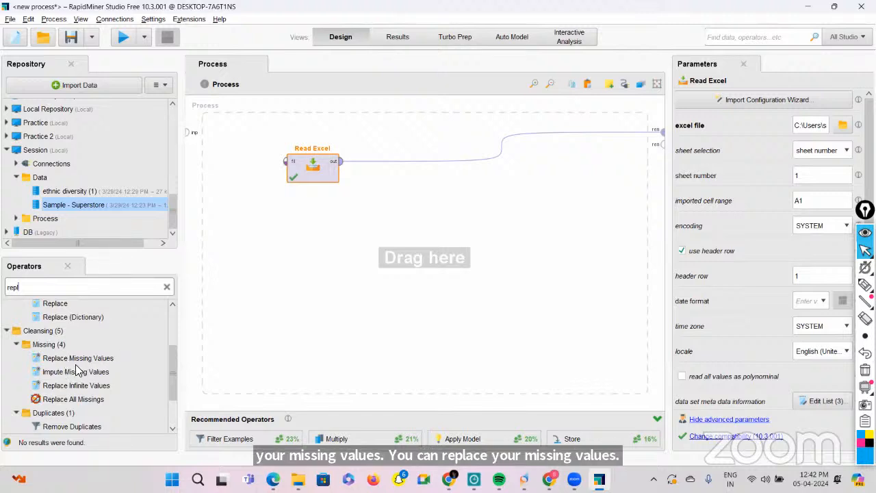
right_click(74, 357)
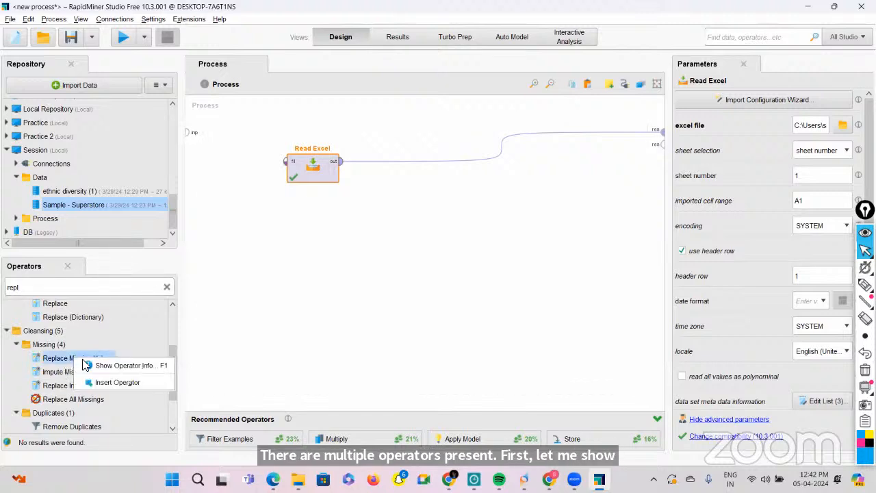
left_click(89, 365)
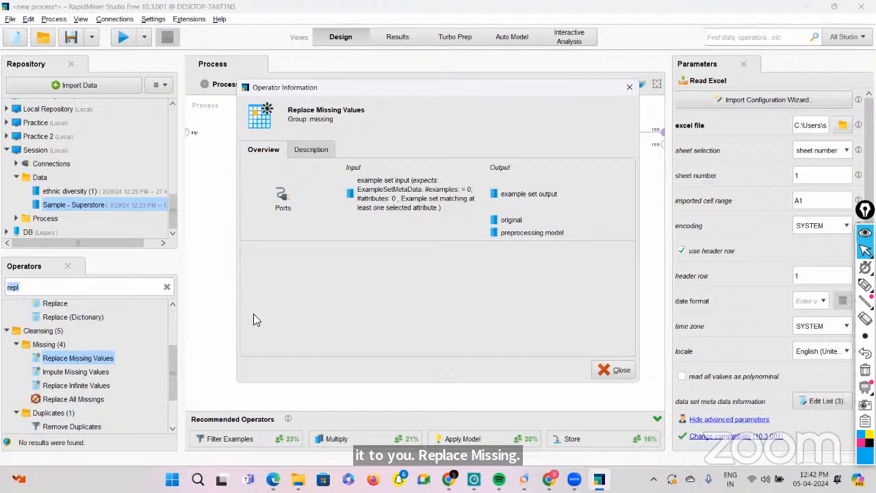
left_click(316, 150)
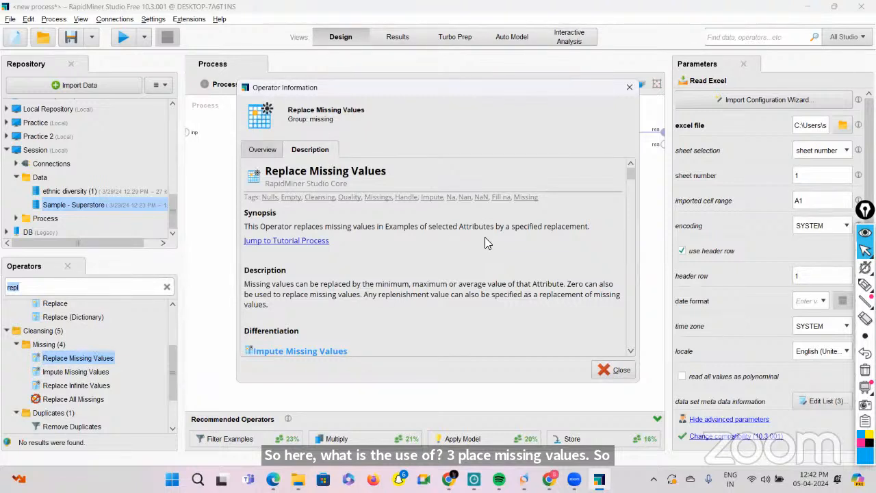
left_click(630, 87)
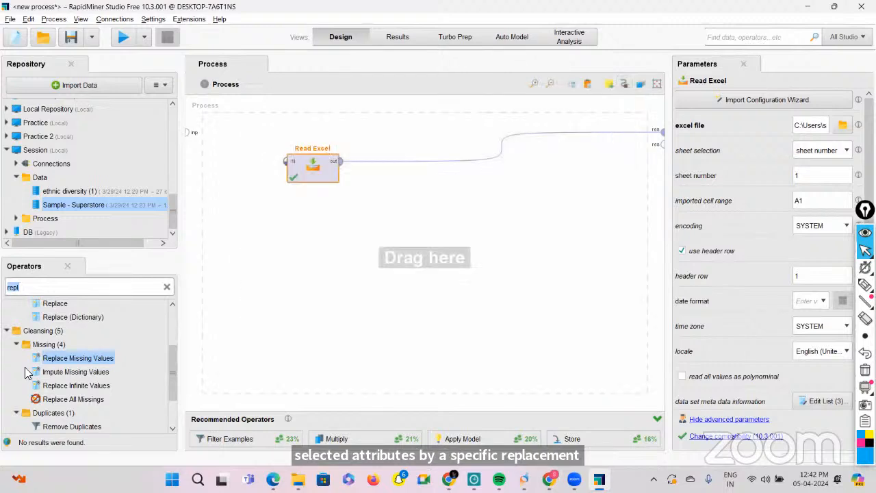
Step: Read the description of the Impute Missing Values operator and close its information window
right_click(66, 374)
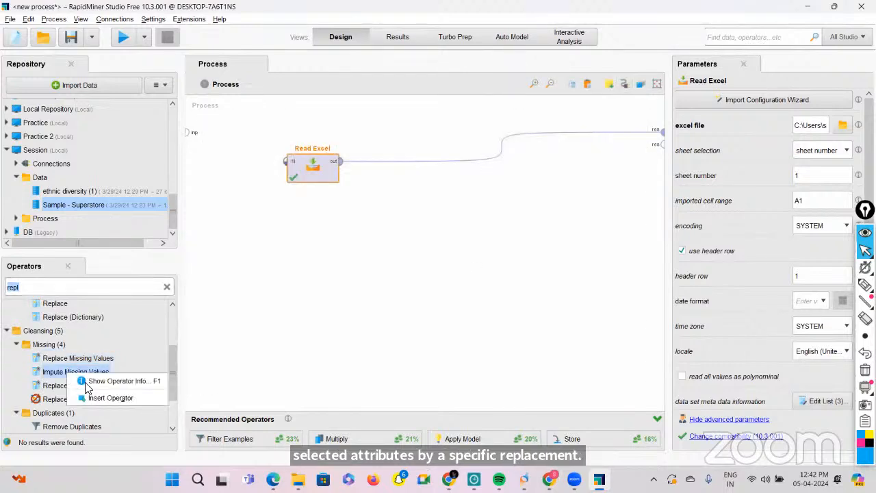
left_click(87, 383)
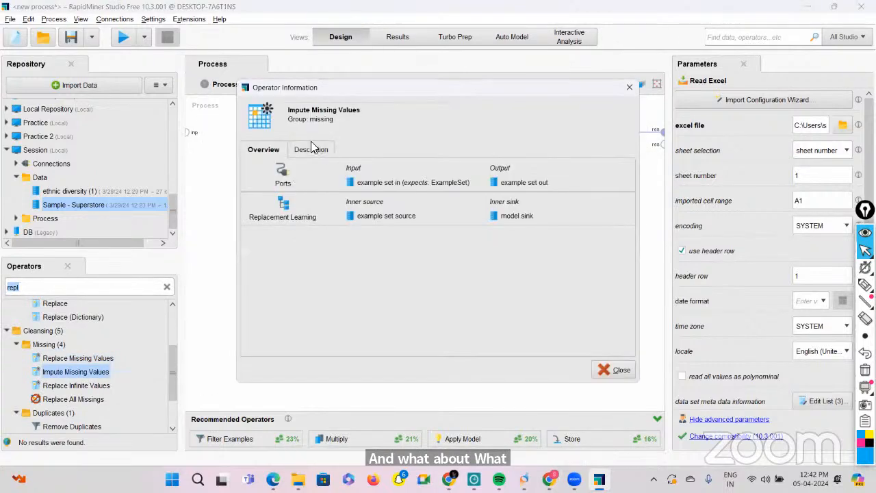
left_click(310, 149)
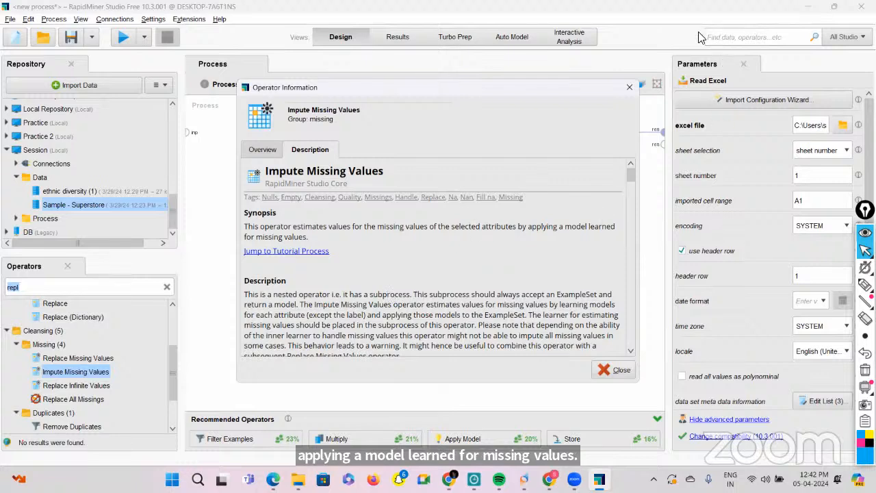
left_click(630, 87)
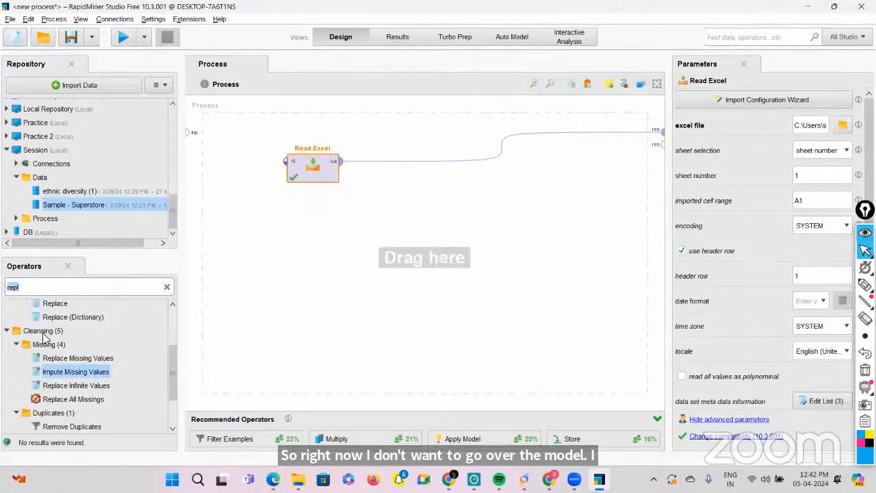
Step: Add a Replace Missing Values operator, connect the Read Excel output to its example set input, and show its parameters
left_click_drag(58, 359, 445, 182)
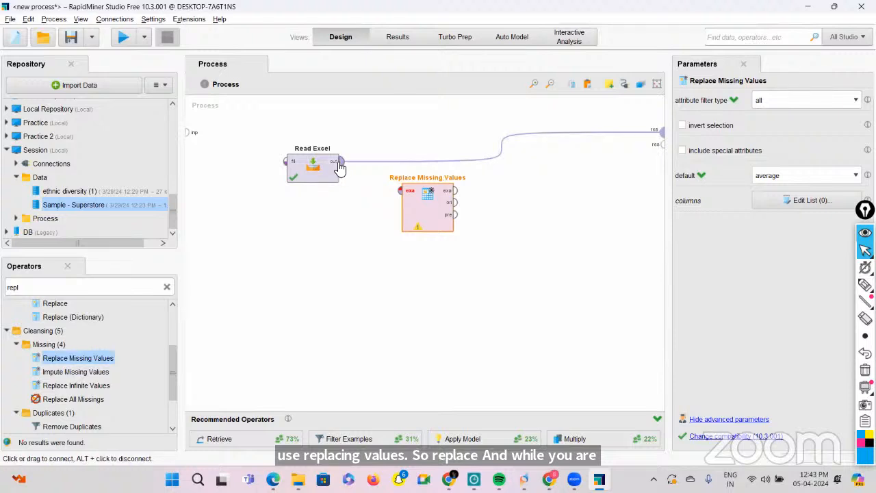
left_click(338, 163)
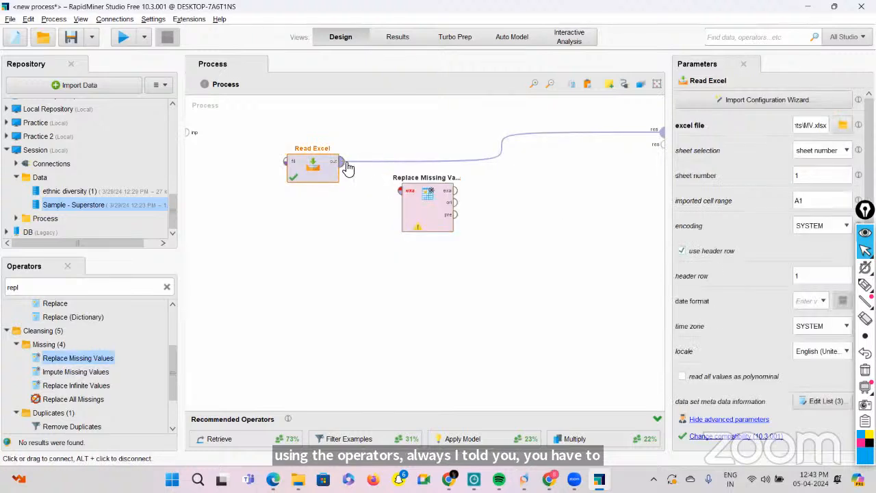
left_click(400, 192)
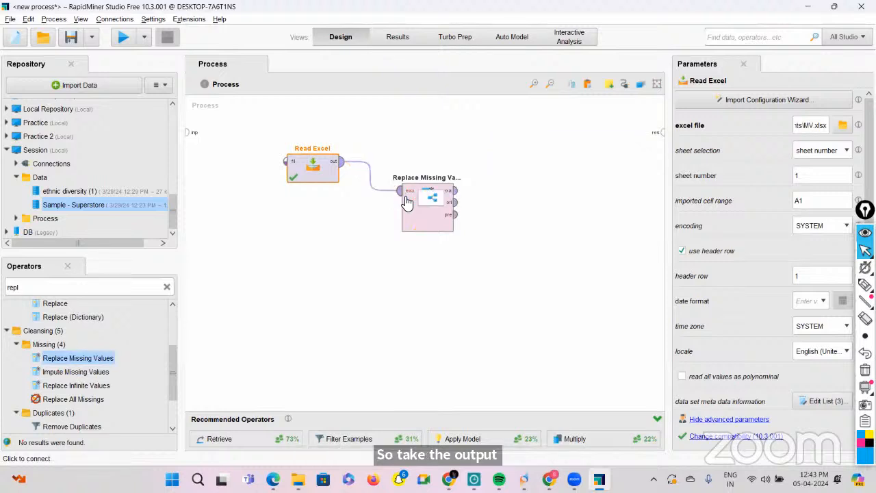
left_click(422, 221)
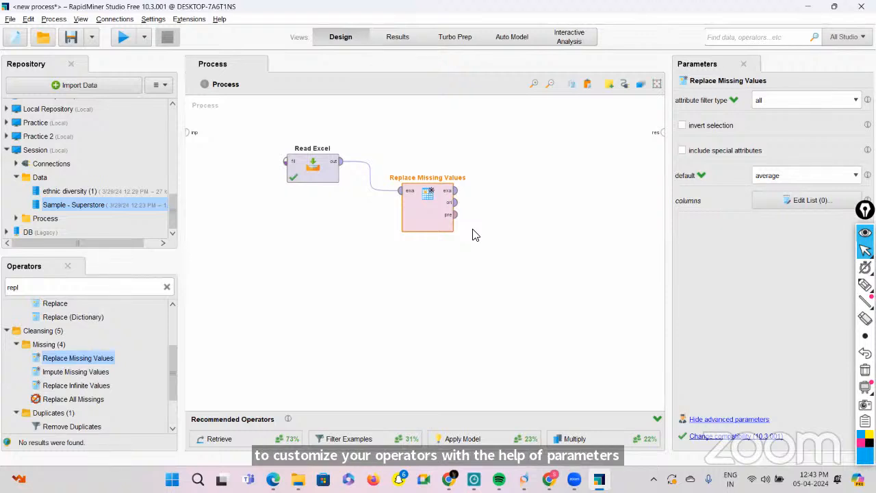
Step: Display the Read Excel result data and handwrite the annotation "? – missing" above it with the pen
left_click(312, 172)
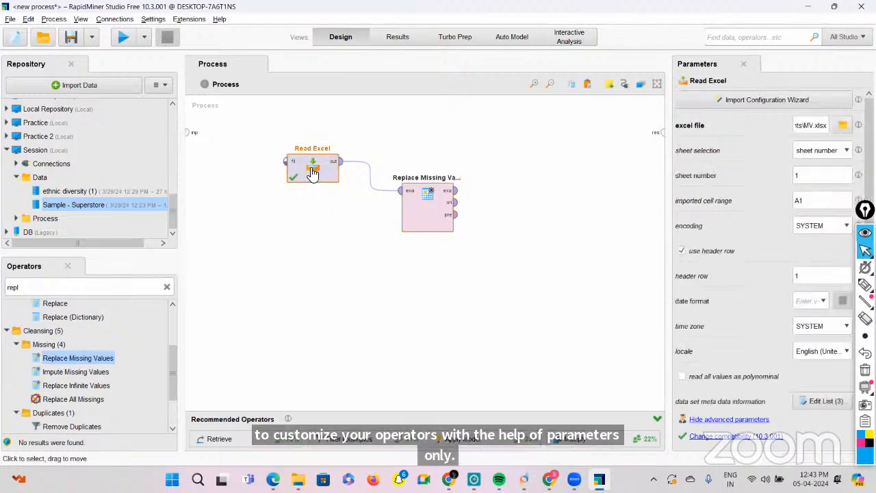
left_click(393, 35)
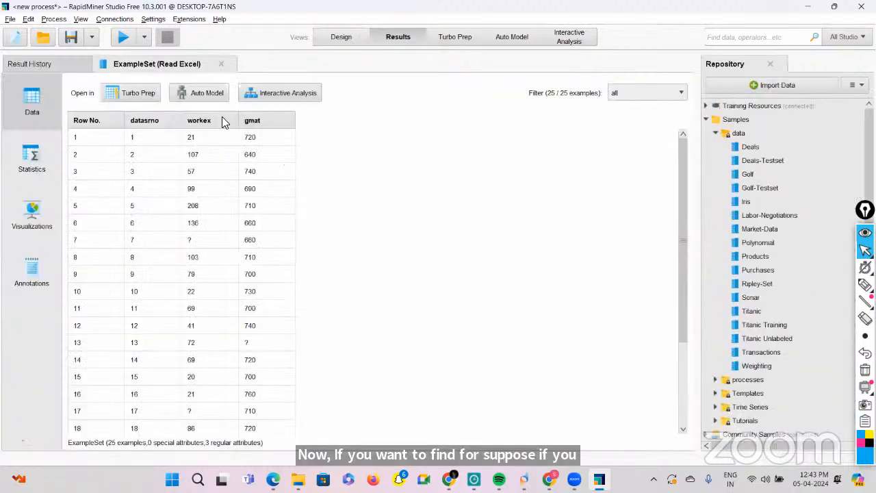
mouse_move(865, 284)
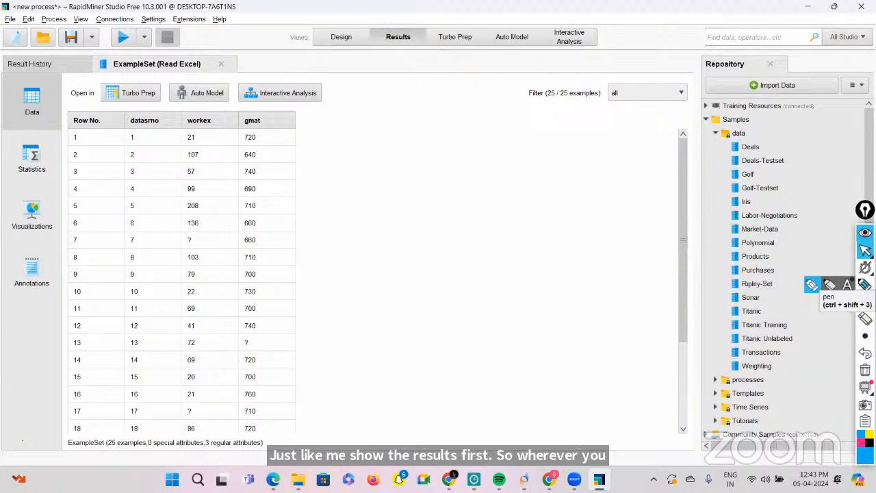
left_click(811, 284)
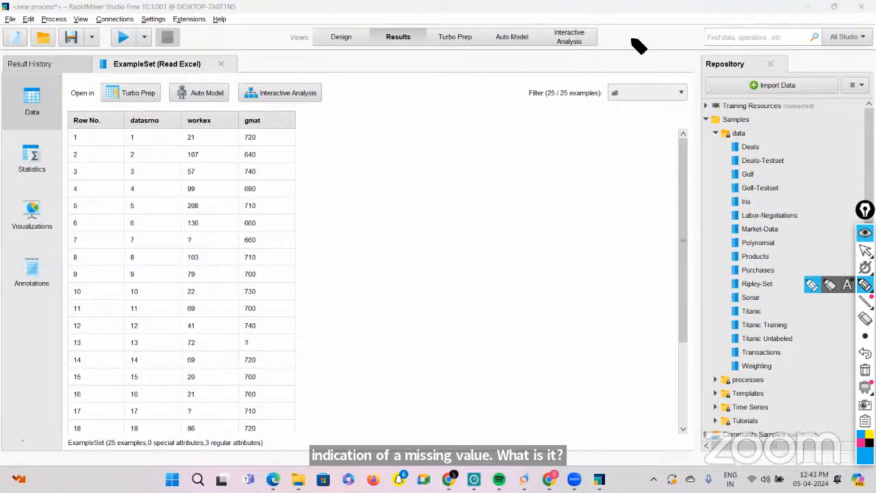
mouse_move(623, 37)
left_mouse_down()
mouse_move(622, 51)
mouse_move(735, 39)
mouse_move(714, 46)
left_mouse_up()
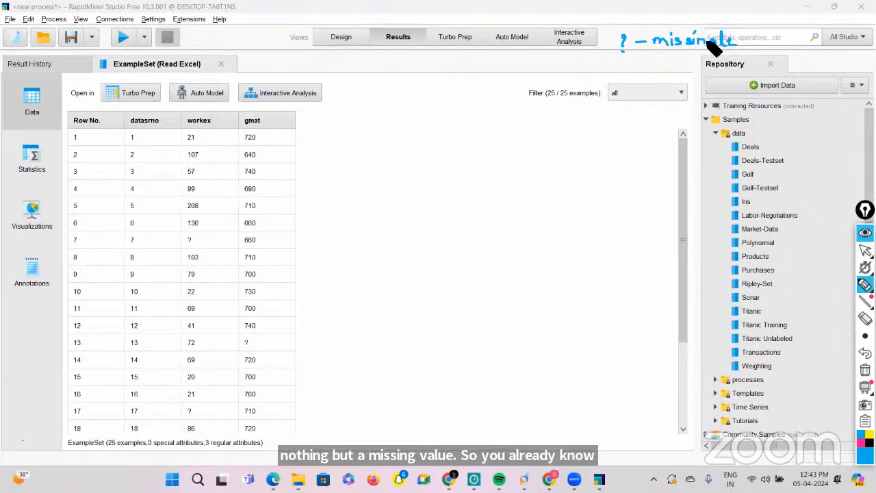
key("ctrl+z")
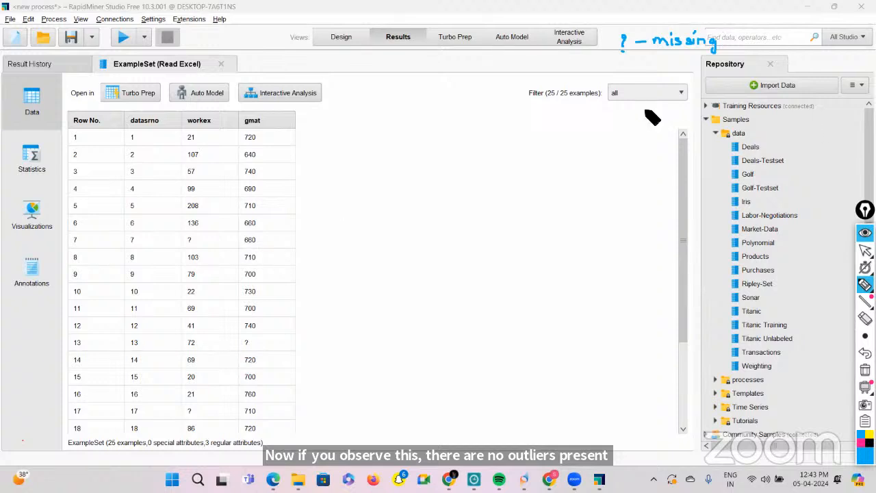
Step: Handwrite "mean imputation / average" beside the data table, underline average, and clear all annotations
mouse_move(497, 153)
left_mouse_down()
mouse_move(642, 122)
mouse_move(641, 130)
left_mouse_up()
mouse_move(532, 176)
left_mouse_down()
mouse_move(577, 171)
mouse_move(586, 160)
mouse_move(536, 185)
left_mouse_up()
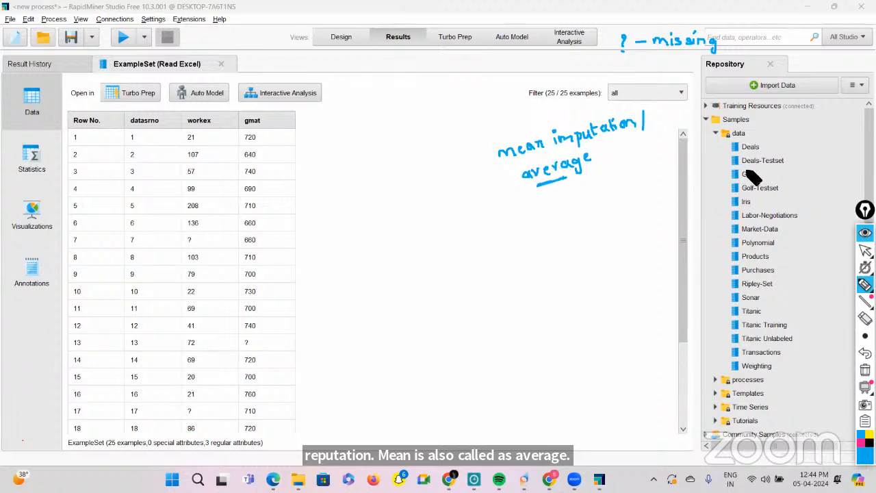
left_click(864, 370)
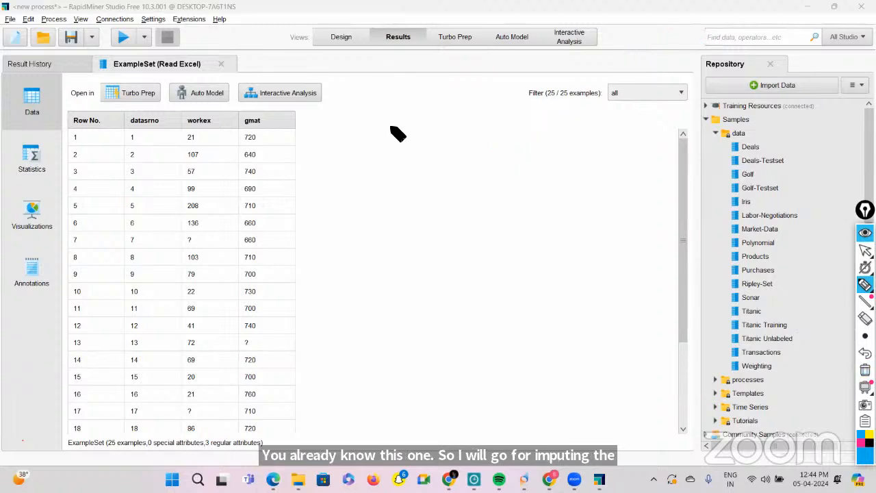
left_click(865, 250)
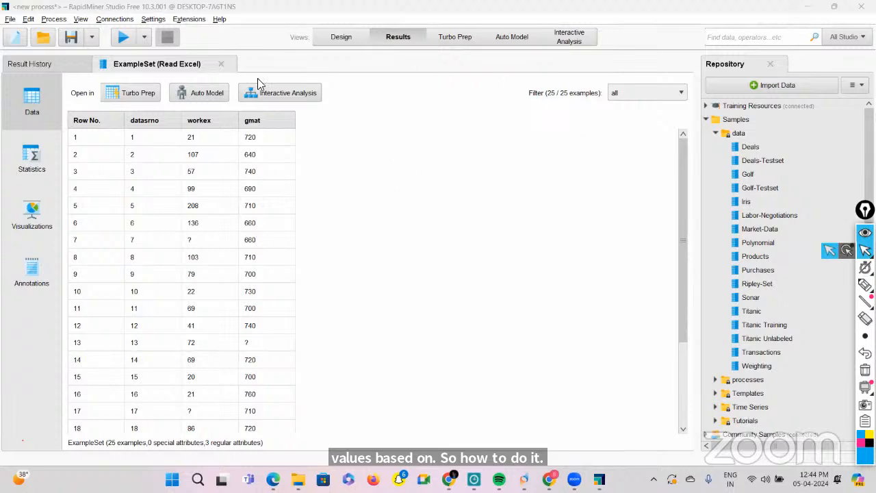
Step: Return to the process design and choose average as the default replacement for the Replace Missing Values operator
left_click(335, 38)
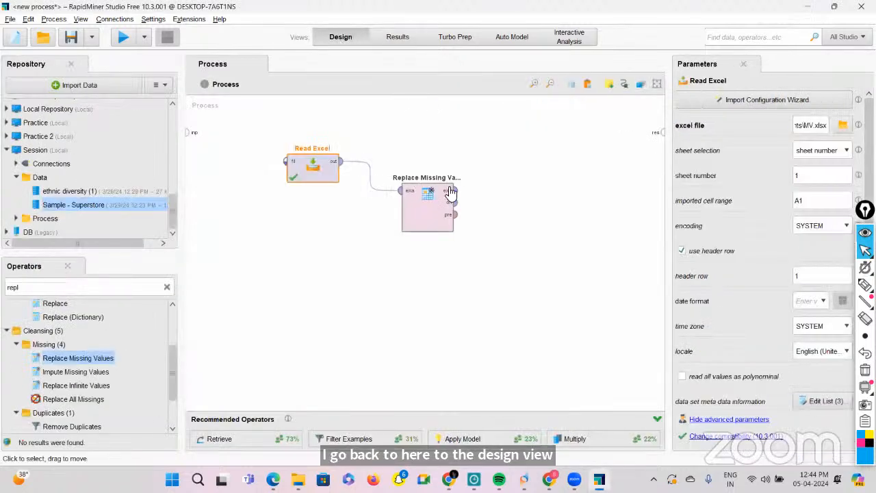
left_click(428, 205)
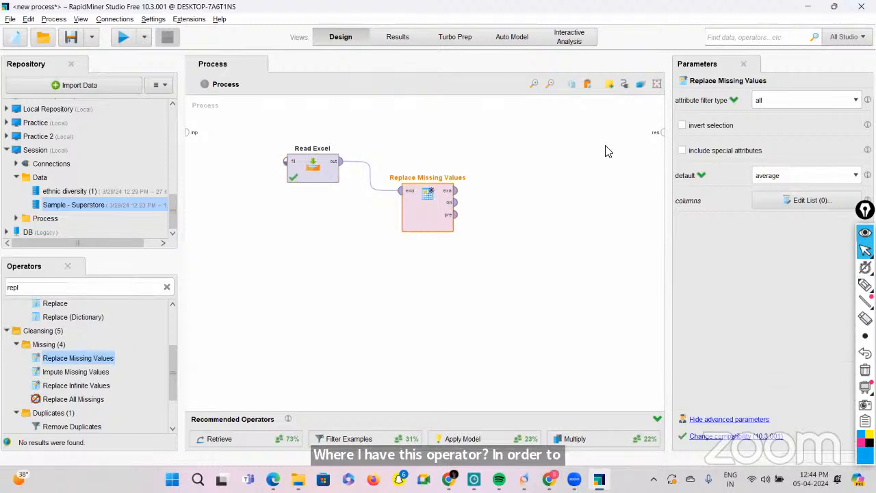
left_click(780, 175)
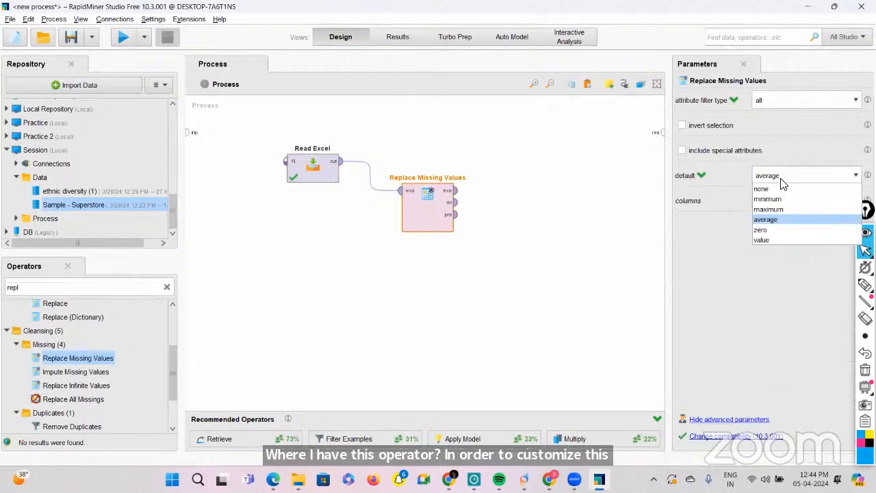
left_click(766, 218)
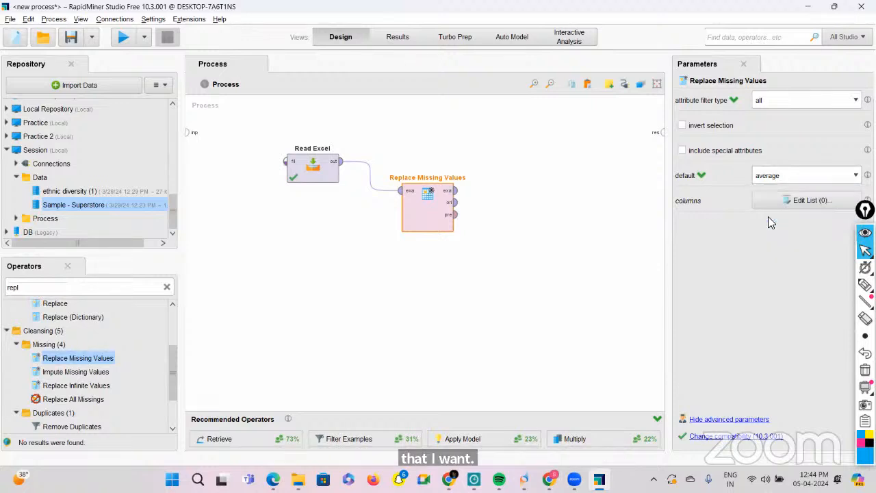
Step: Connect the Replace Missing Values example set output to the first result port, run the process and check the statistics
left_click(456, 191)
left_click(661, 132)
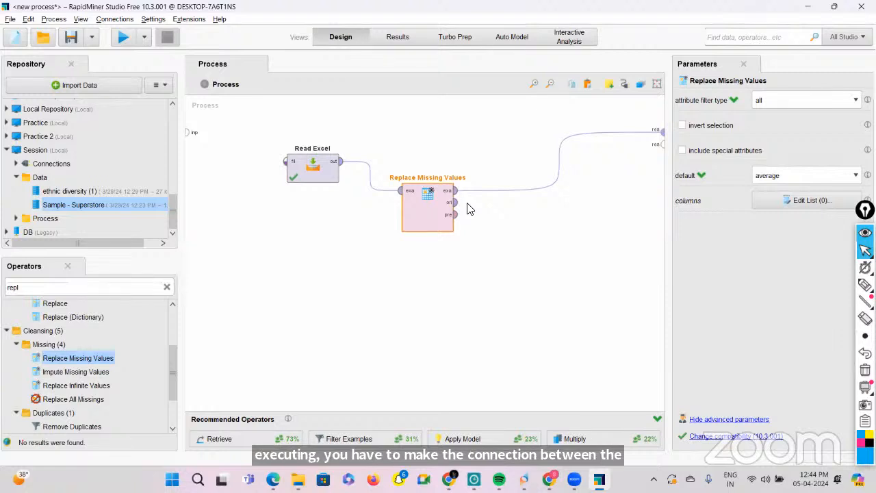
left_click(124, 38)
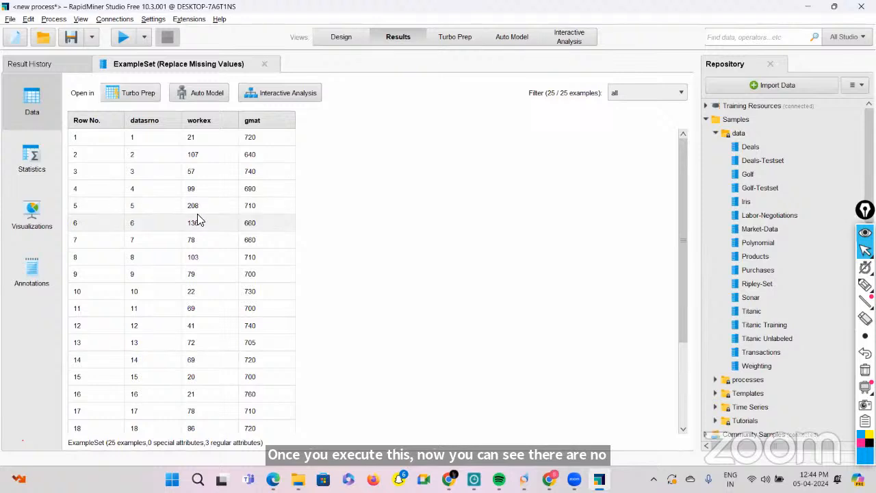
left_click(34, 164)
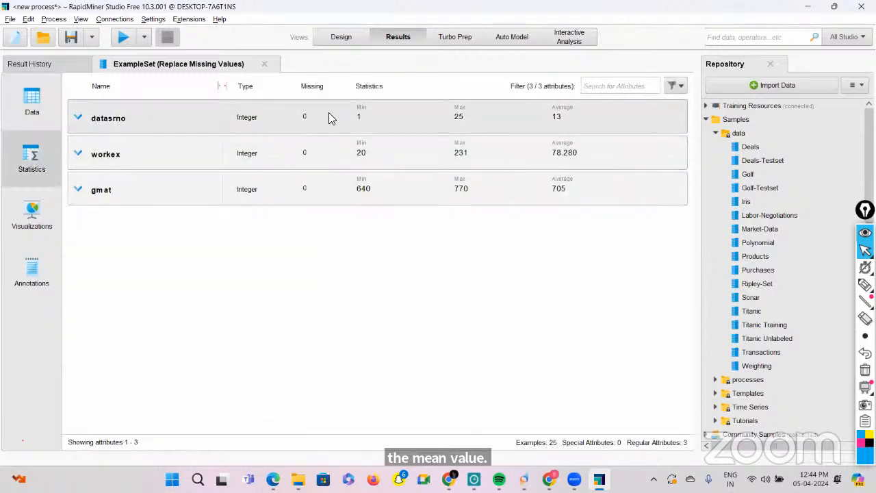
Step: Return to the process design, search the operators for "multipl" and place a Multiply operator above Replace Missing Values
left_click(329, 40)
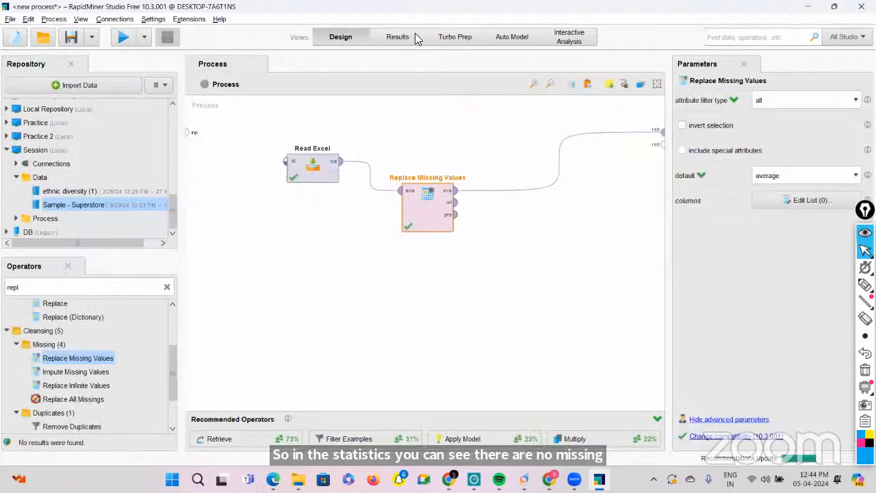
left_click(166, 288)
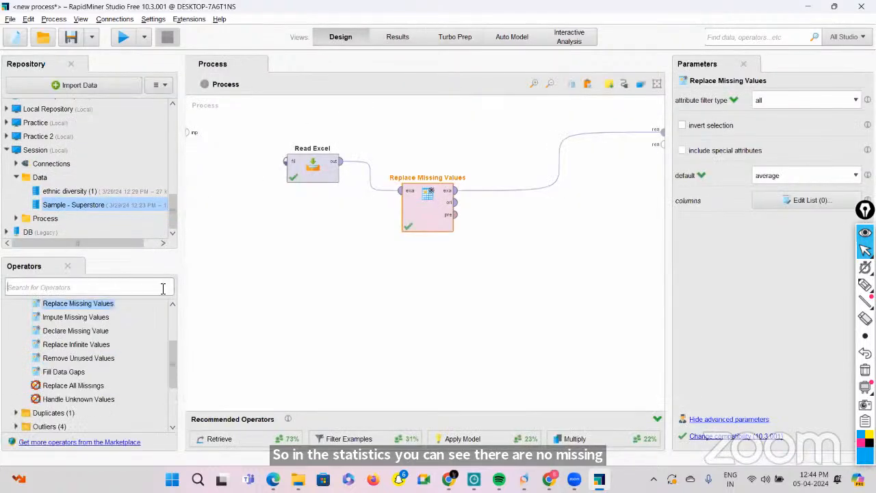
type("mult")
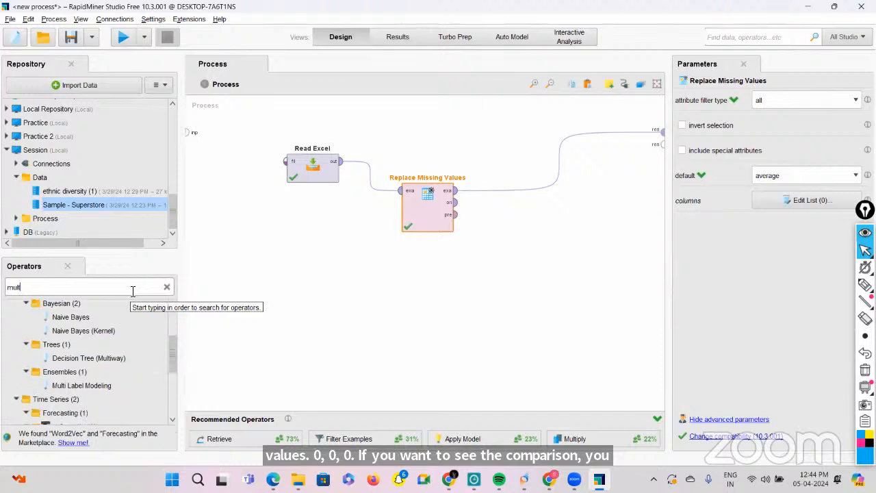
type("ipl")
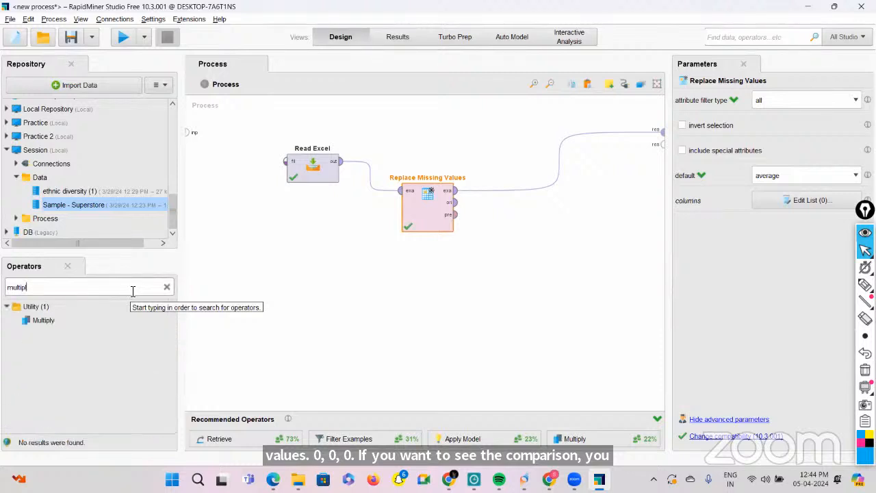
left_click_drag(45, 322, 340, 111)
left_click_drag(410, 123, 410, 142)
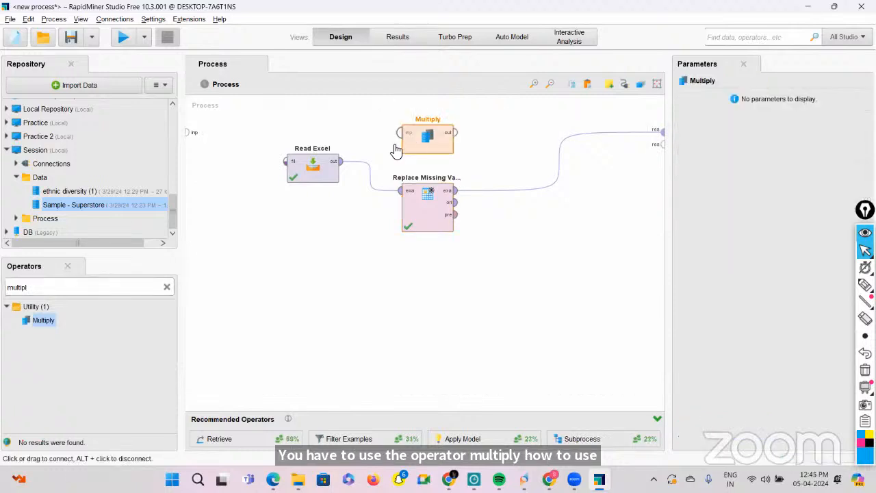
Step: Reroute the Read Excel output to the Multiply input and move Replace Missing Values below and to the right of Multiply
left_click(342, 167)
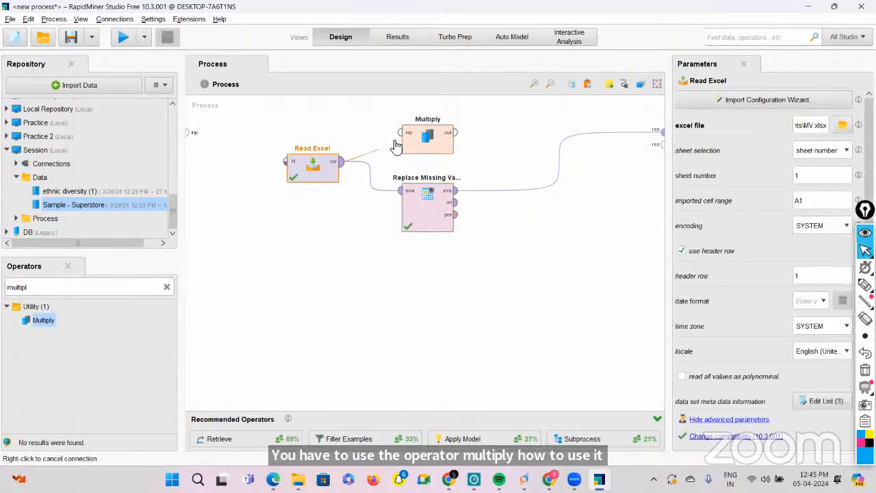
left_click(401, 132)
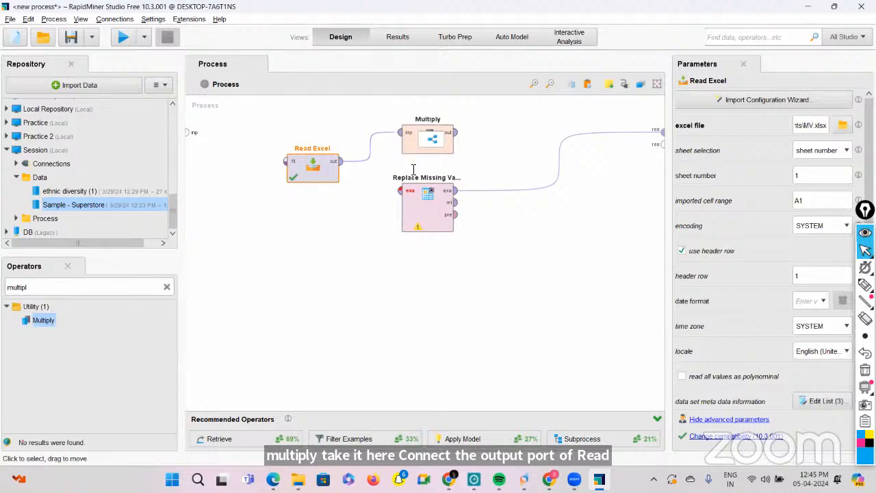
left_click(421, 205)
left_click_drag(421, 206, 507, 247)
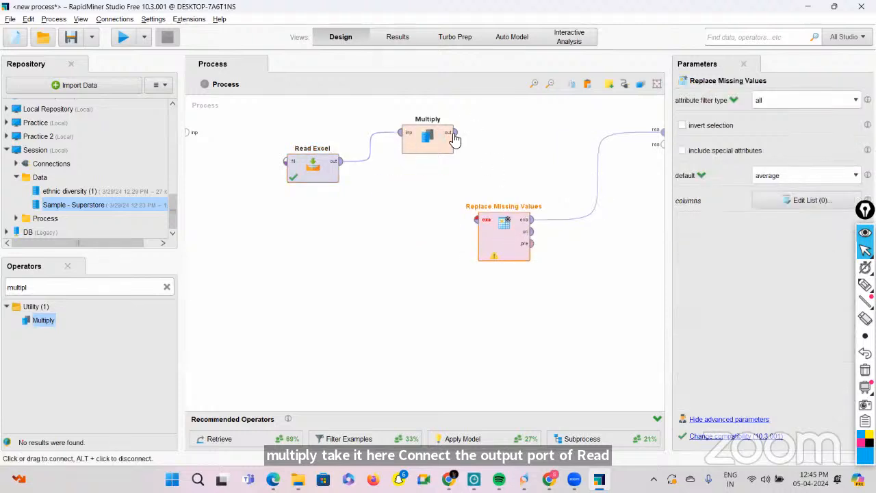
Step: Connect Multiply's outputs to the first result port and Replace Missing Values, and the latter's example set output to the second result port
left_click(455, 132)
left_click(659, 130)
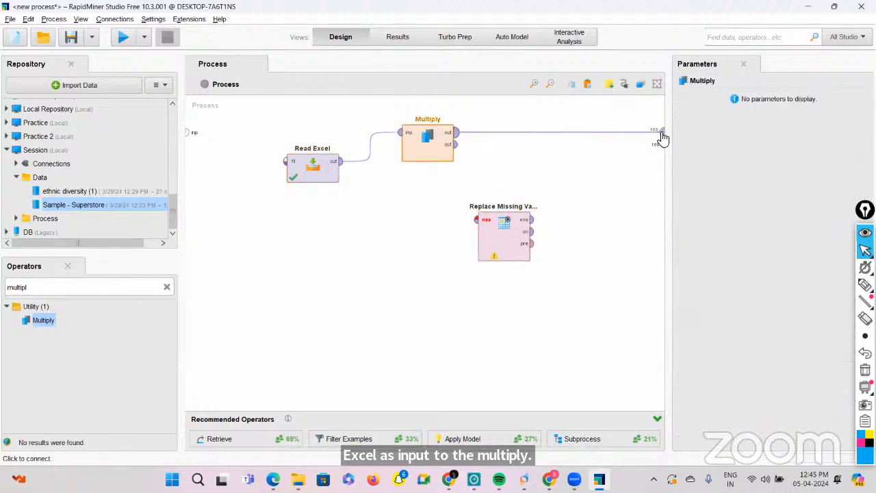
left_click(457, 144)
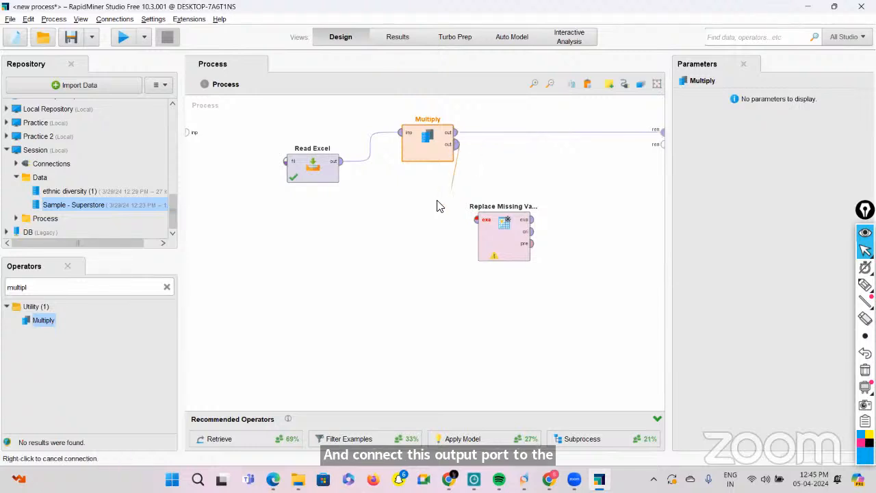
left_click(476, 219)
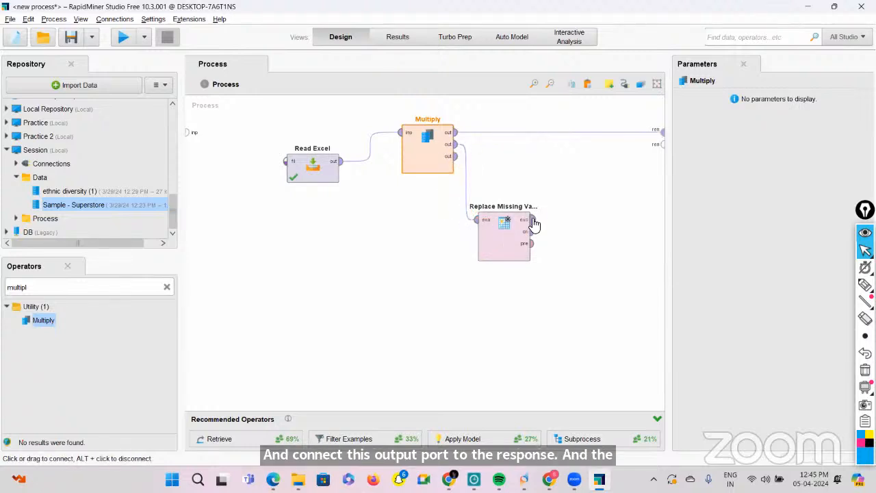
left_click(531, 220)
left_click(660, 144)
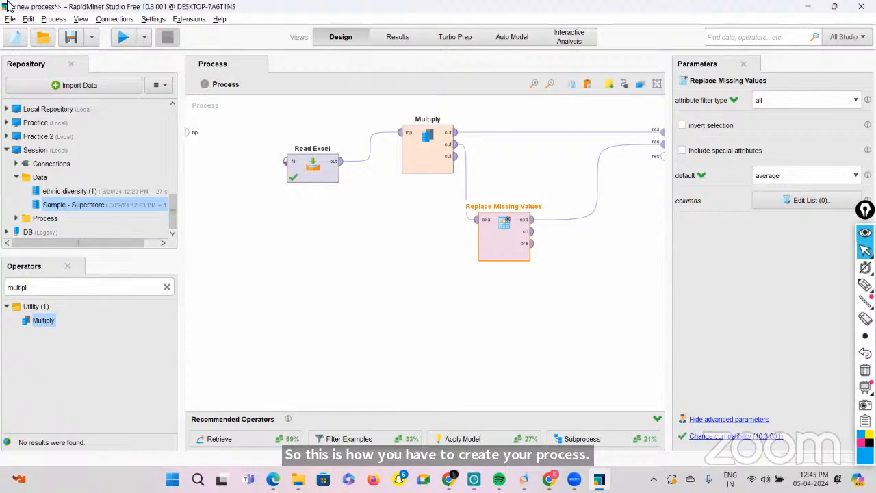
Step: Run the process, compare the original Read Excel data with the Replace Missing Values data, and return to the process design
left_click(124, 44)
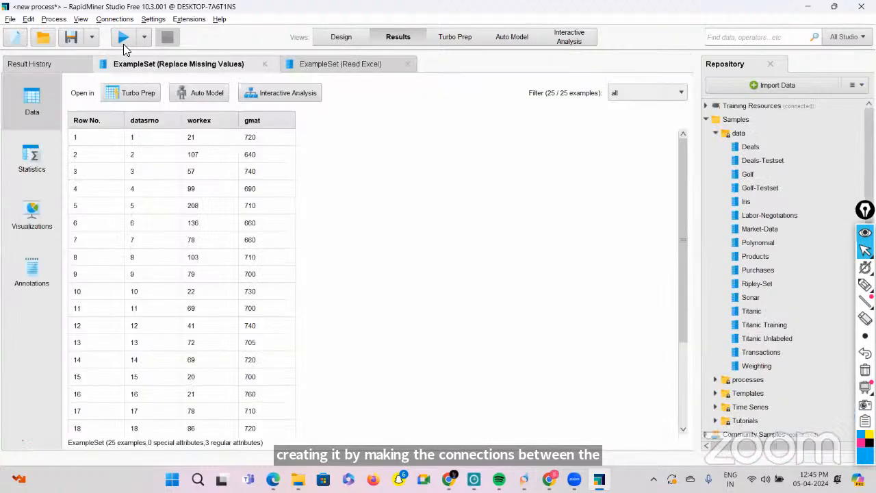
left_click(375, 63)
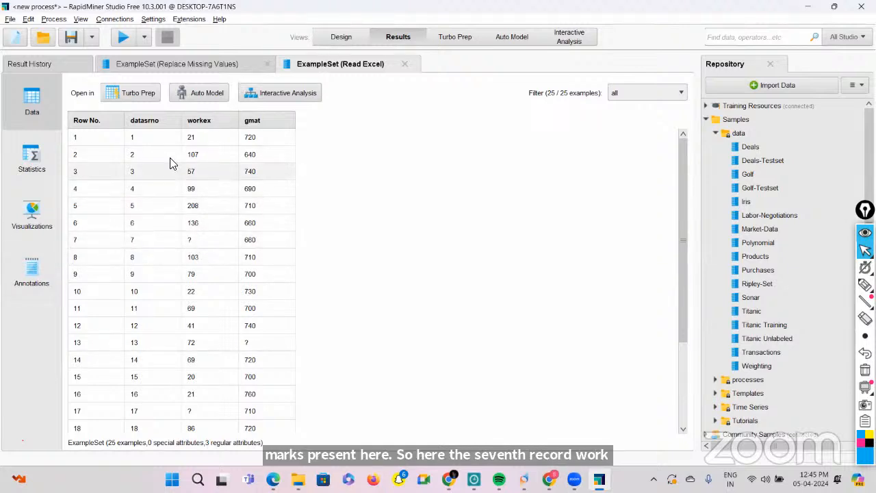
left_click(151, 67)
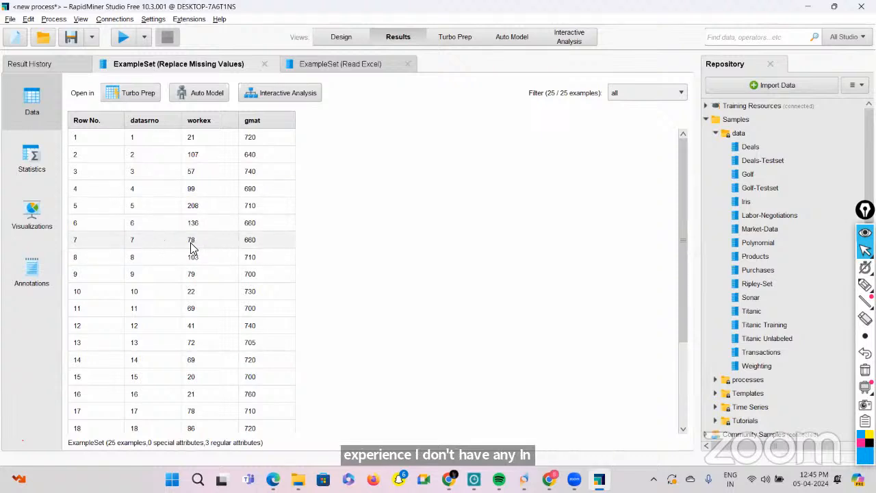
left_click(320, 66)
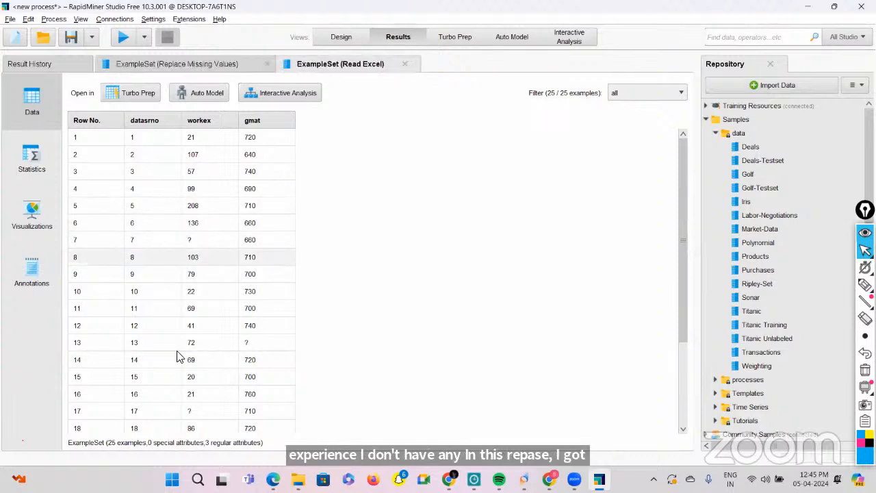
left_click(189, 65)
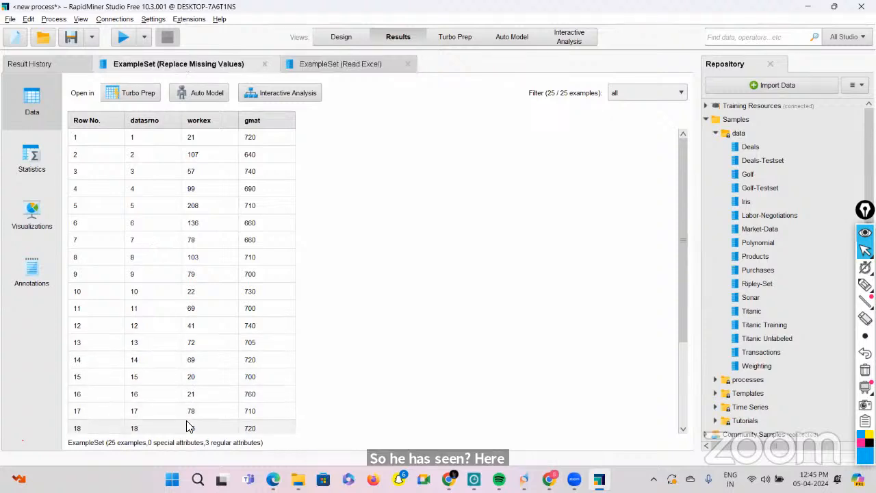
scroll(201, 342, "down", 3)
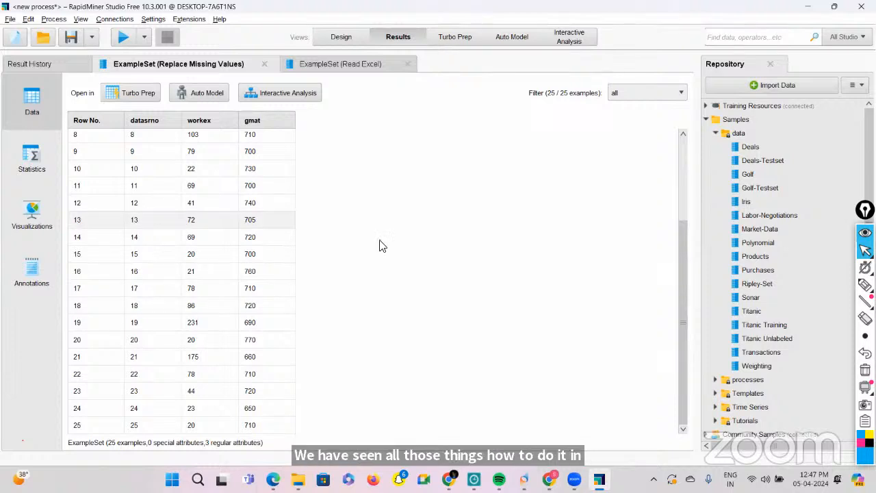
left_click(340, 38)
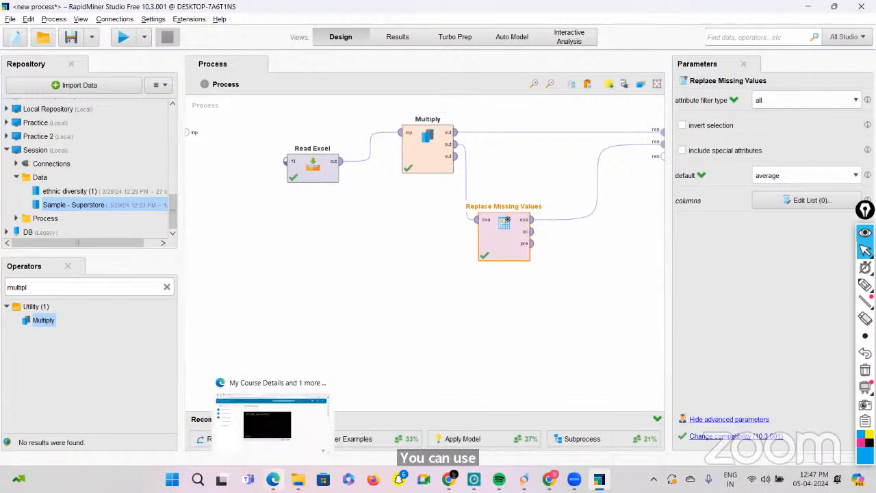
Step: Switch to the Edge course page and display the Data Transformation slide of the Data Preprocessing presentation in full screen
left_click(273, 479)
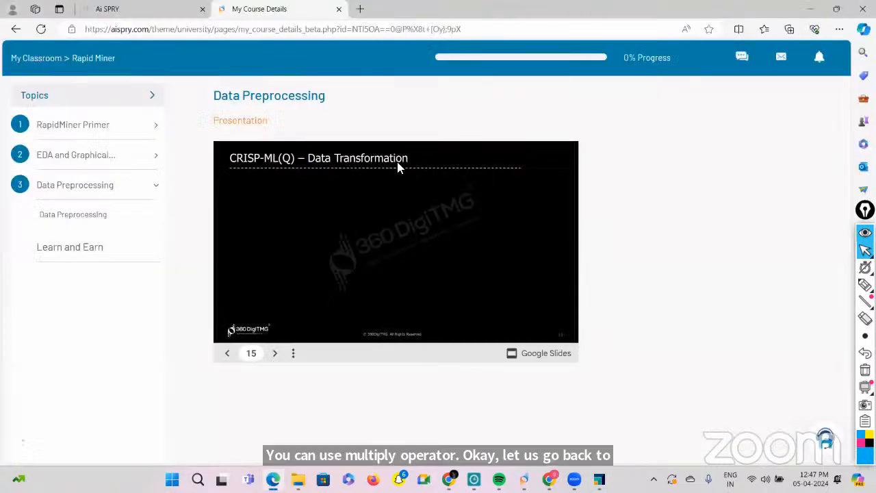
left_click(293, 352)
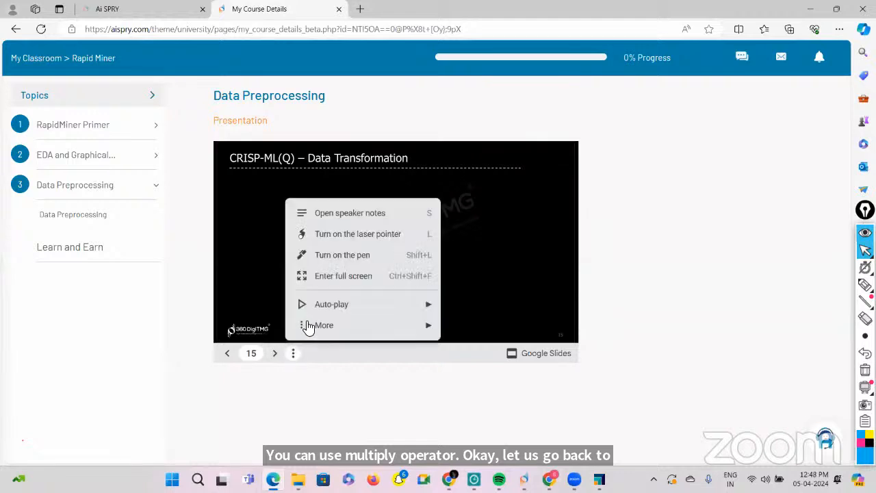
left_click(323, 279)
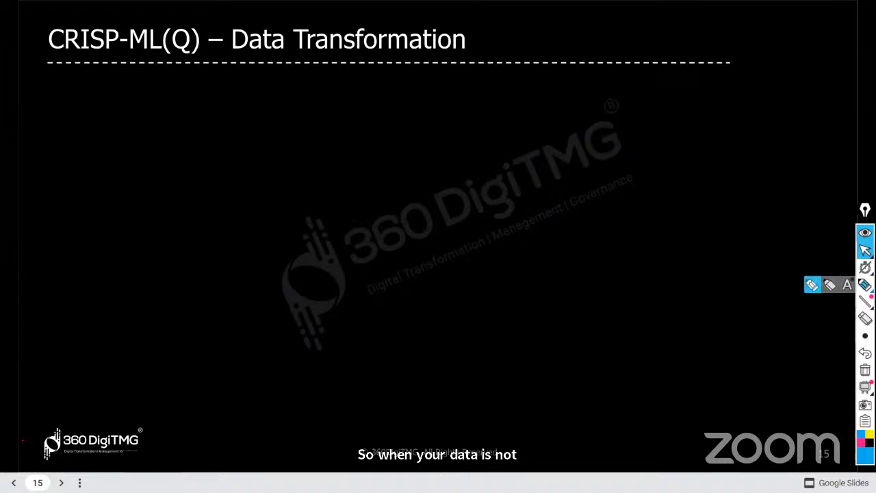
Step: Handwrite "not normal" and "not linear" on the slide, with an arrow to "Transformation" and another to "normal" and "linear"
left_click(864, 285)
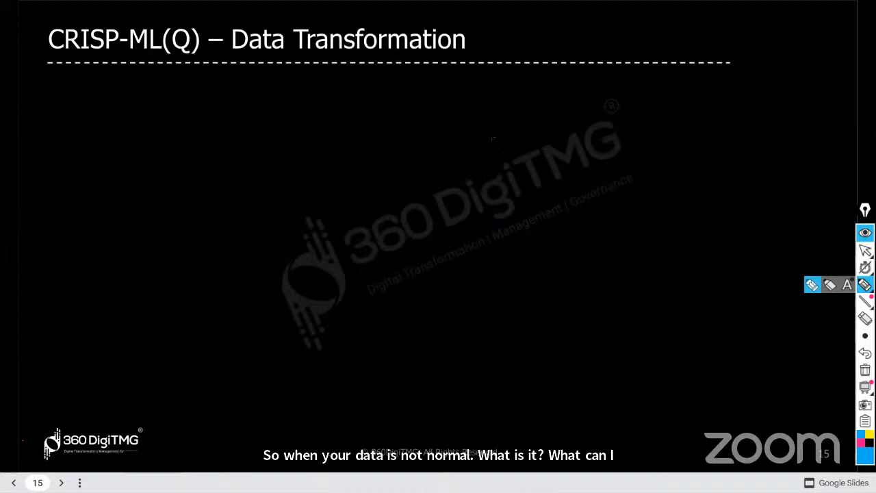
left_click_drag(486, 130, 497, 137)
mouse_move(502, 129)
left_mouse_down()
mouse_move(505, 135)
mouse_move(503, 127)
left_mouse_up()
left_click_drag(514, 119, 516, 132)
left_click_drag(510, 126, 609, 107)
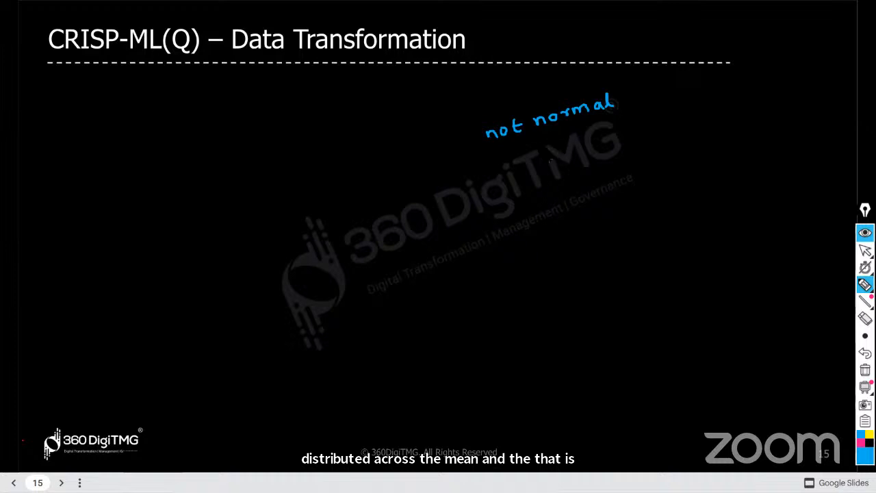
mouse_move(505, 168)
left_mouse_down()
mouse_move(547, 147)
mouse_move(582, 152)
mouse_move(606, 136)
mouse_move(652, 130)
mouse_move(646, 157)
mouse_move(755, 100)
mouse_move(784, 98)
left_mouse_up()
mouse_move(662, 156)
left_mouse_down()
mouse_move(675, 205)
mouse_move(733, 179)
left_mouse_up()
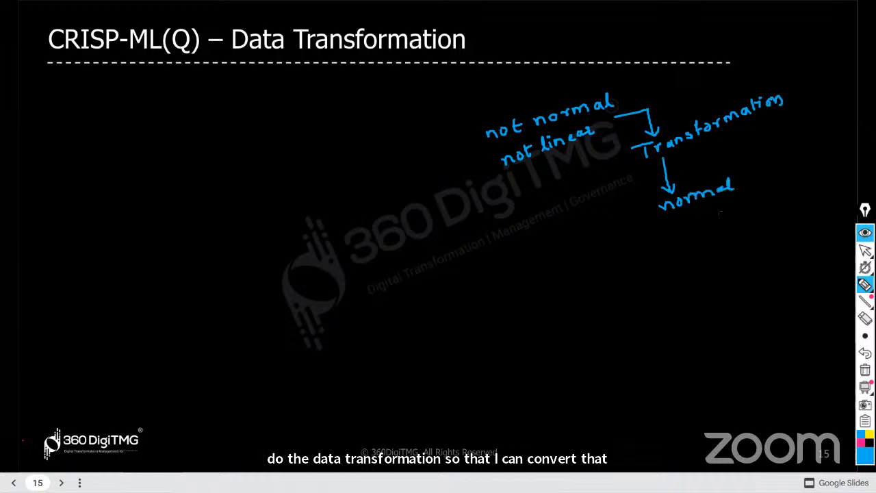
left_click_drag(662, 231, 725, 212)
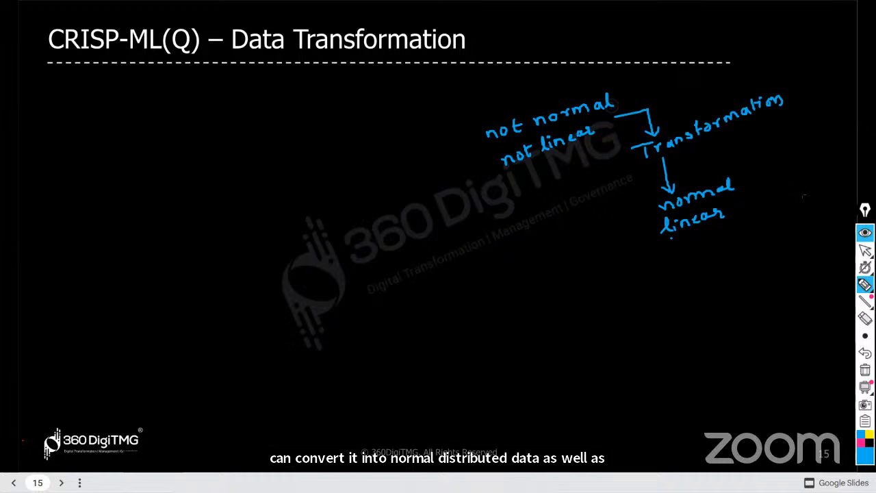
Step: Clear the annotations and reveal the Transformations, Log Transformation and Exponential Transformation bullets on the slide
left_click(865, 370)
left_click(865, 250)
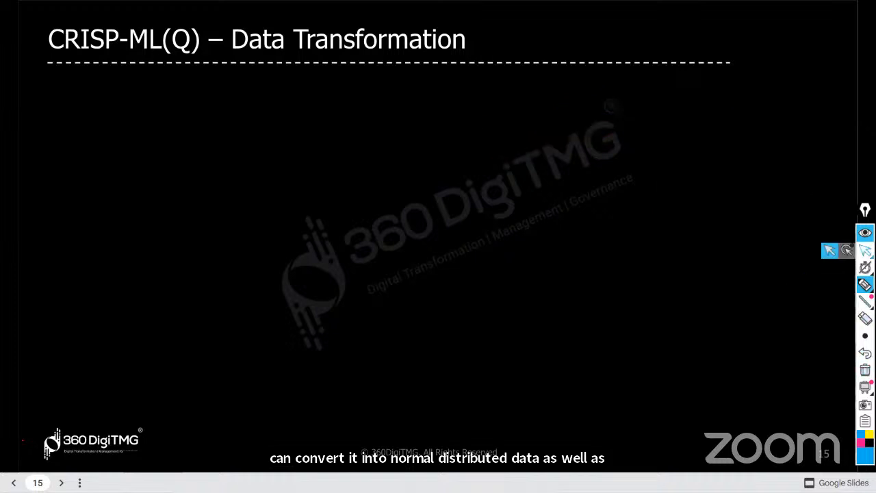
left_click(781, 264)
left_click(772, 299)
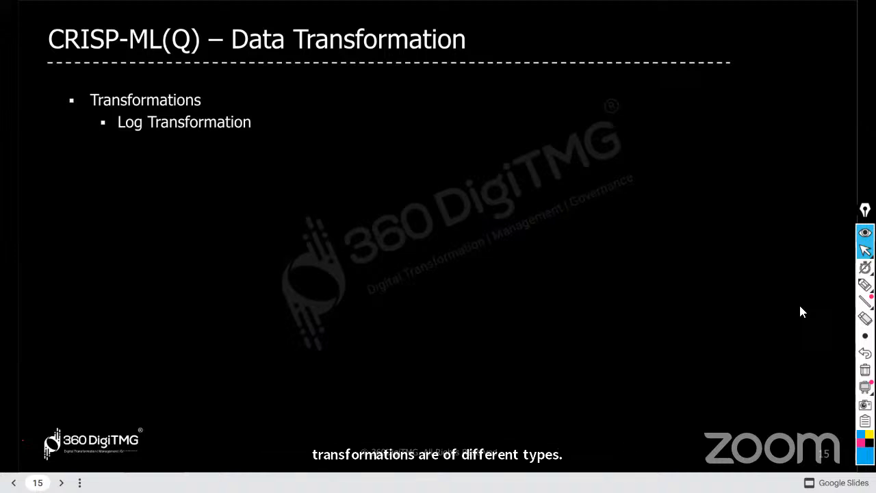
left_click(742, 327)
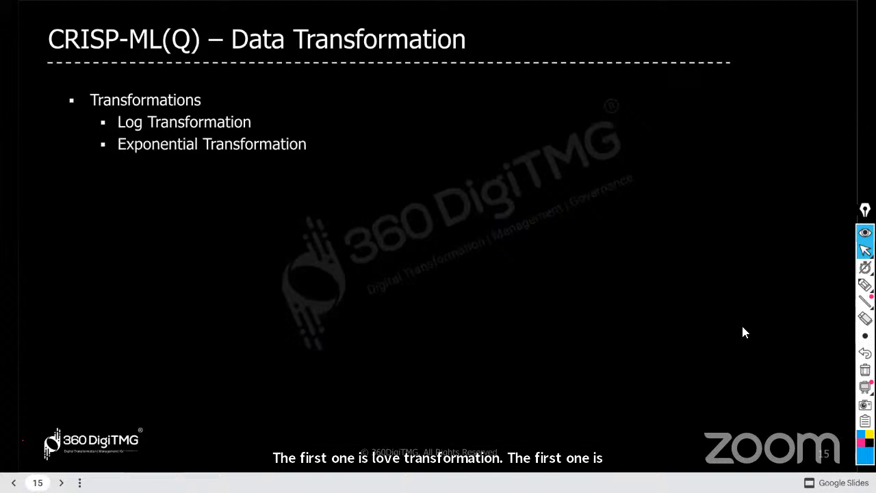
Step: Sketch a pair of axes with a rising exponential curve in the empty area beside the bullets
left_click(865, 284)
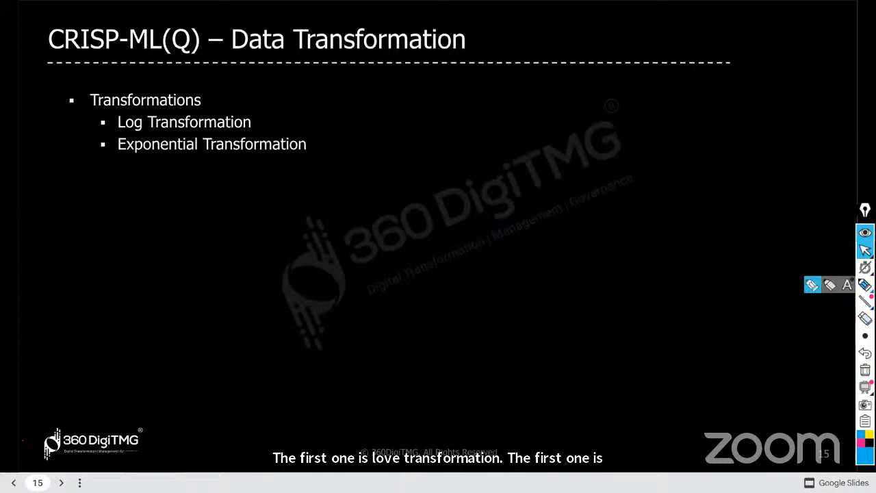
mouse_move(506, 100)
left_mouse_down()
mouse_move(506, 157)
mouse_move(592, 158)
left_mouse_up()
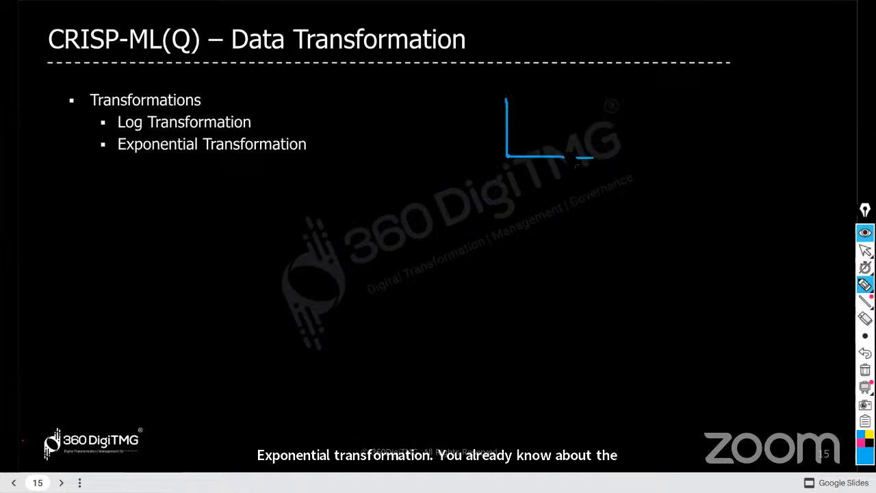
left_click(515, 146)
left_click(517, 142)
left_click_drag(516, 144, 593, 94)
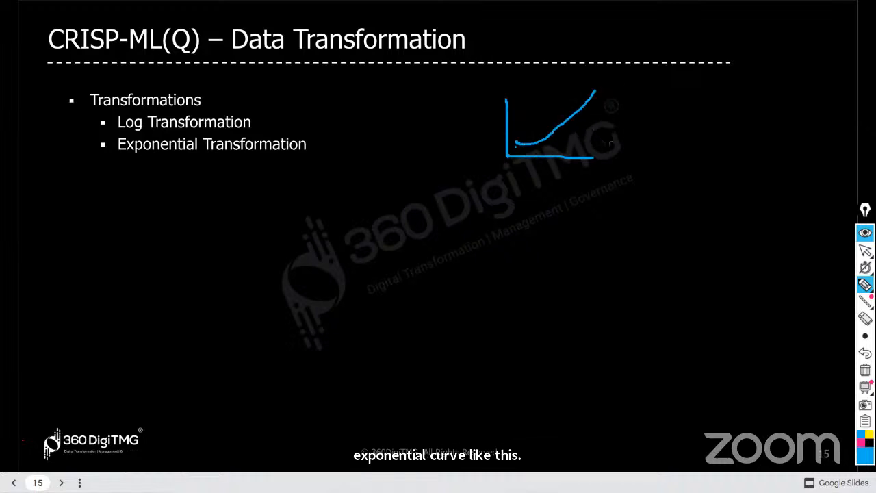
Step: Handwrite "exp - log" and "log - exp" beside the exponential curve and underline them
left_click_drag(630, 130, 635, 136)
mouse_move(641, 128)
left_mouse_down()
mouse_move(712, 120)
mouse_move(710, 142)
left_mouse_up()
mouse_move(636, 149)
left_mouse_down()
mouse_move(658, 174)
mouse_move(679, 152)
left_mouse_up()
mouse_move(694, 148)
left_mouse_down()
mouse_move(690, 154)
mouse_move(709, 159)
mouse_move(717, 151)
left_mouse_up()
left_click_drag(638, 179, 751, 156)
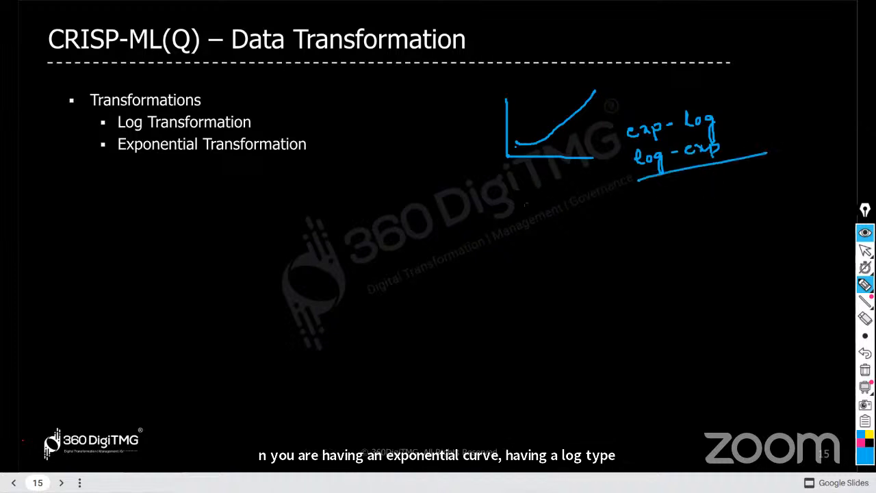
Step: Sketch a second pair of axes below the exponential graph with a logarithmic curve that flattens out
mouse_move(520, 176)
left_mouse_down()
mouse_move(530, 252)
mouse_move(662, 236)
left_mouse_up()
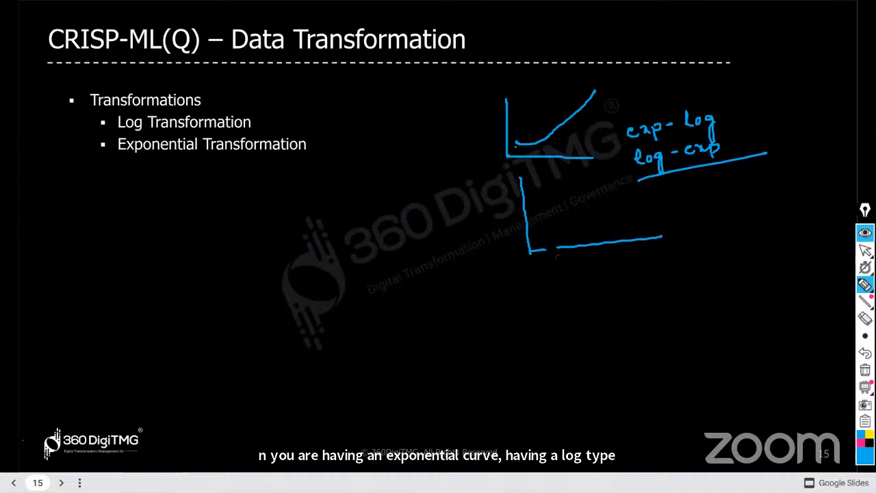
mouse_move(541, 235)
left_mouse_down()
mouse_move(590, 171)
mouse_move(616, 167)
left_mouse_up()
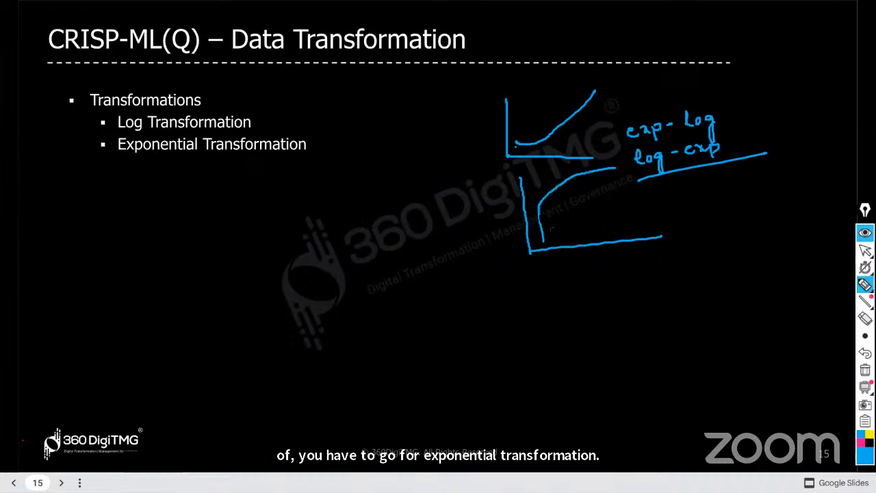
left_click_drag(564, 182, 587, 171)
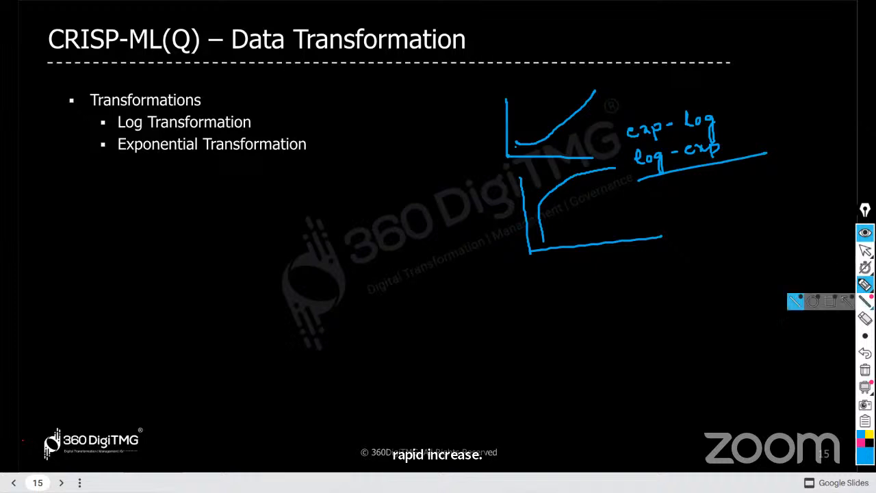
Step: Clear the annotations and reveal the Power, Square/Cube/Polynomial and Reciprocal Transformation bullets with the power formula
left_click(865, 370)
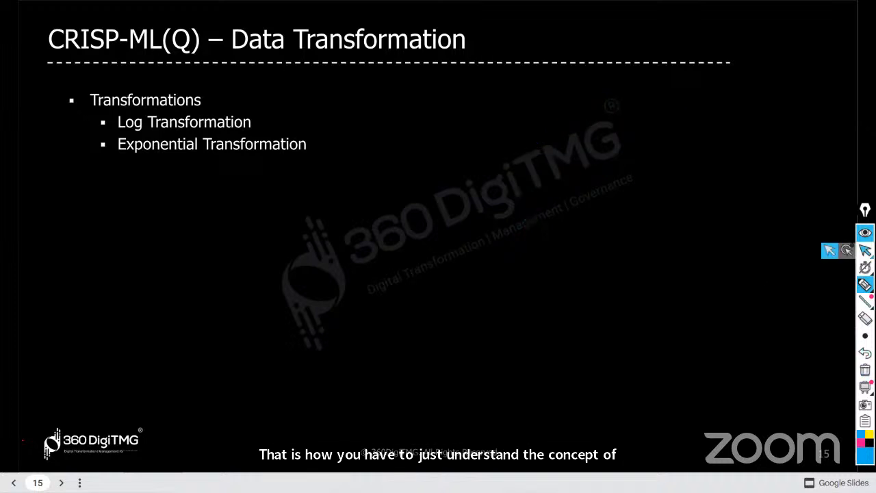
left_click(865, 251)
left_click(753, 254)
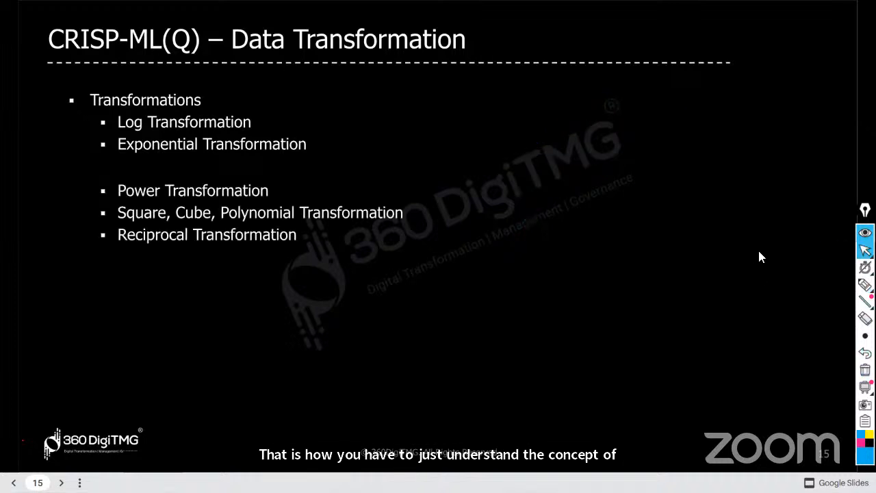
left_click(778, 264)
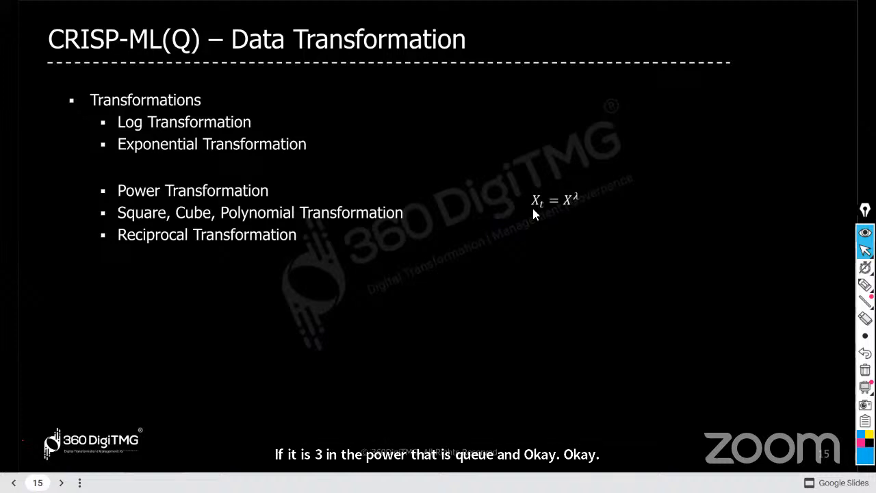
Step: Sketch a U-shaped curve on axes below the power formula and label it "1 bend" and "polynomial with 2D"
left_click(865, 285)
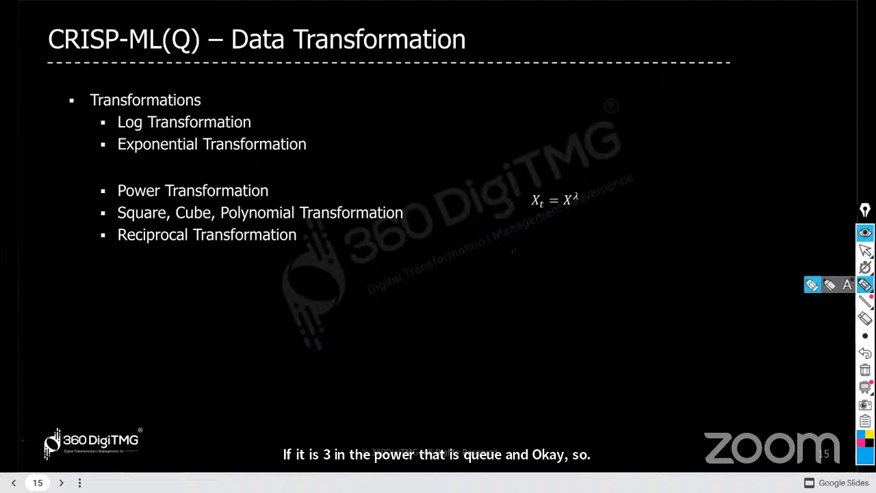
mouse_move(498, 249)
left_mouse_down()
mouse_move(513, 313)
mouse_move(635, 297)
left_mouse_up()
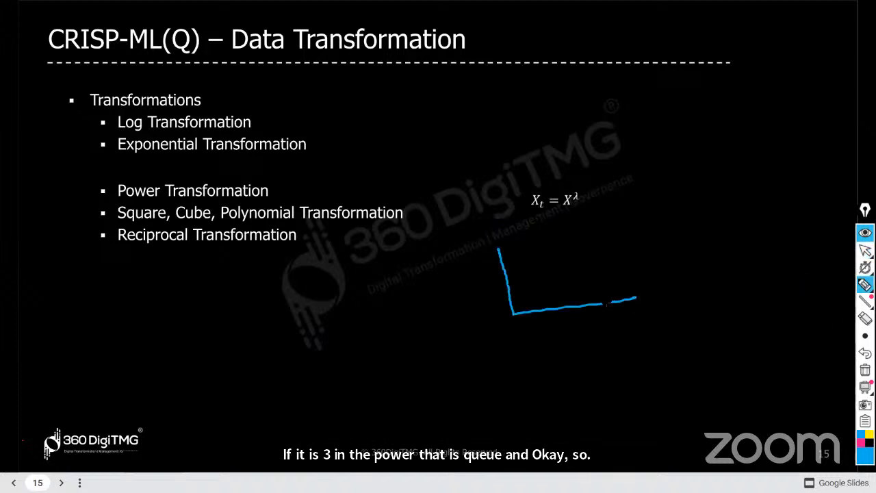
left_click_drag(528, 266, 598, 249)
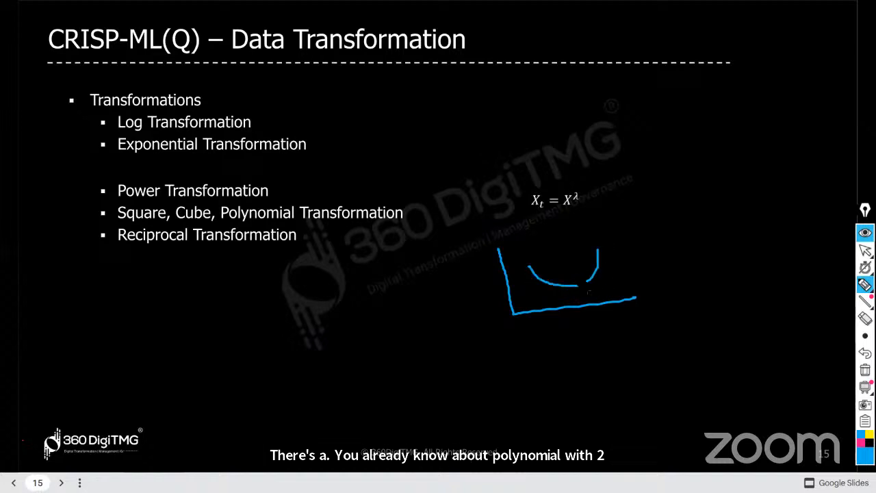
left_click_drag(580, 278, 588, 364)
mouse_move(595, 346)
left_mouse_down()
mouse_move(603, 357)
mouse_move(637, 348)
mouse_move(623, 358)
mouse_move(635, 352)
mouse_move(640, 373)
mouse_move(649, 364)
left_mouse_up()
mouse_move(653, 364)
left_mouse_down()
mouse_move(658, 355)
mouse_move(675, 375)
mouse_move(678, 347)
mouse_move(721, 316)
mouse_move(749, 313)
mouse_move(795, 287)
left_mouse_up()
Step: Sketch a second graph with a two-bend curve, mark both bends with arrows, and label it "polynomial with 3D"
mouse_move(677, 200)
left_mouse_down()
mouse_move(699, 265)
mouse_move(828, 230)
left_mouse_up()
left_click_drag(713, 219, 794, 205)
mouse_move(734, 190)
left_mouse_down()
mouse_move(737, 207)
mouse_move(746, 196)
mouse_move(775, 193)
left_mouse_up()
left_click_drag(769, 201, 781, 203)
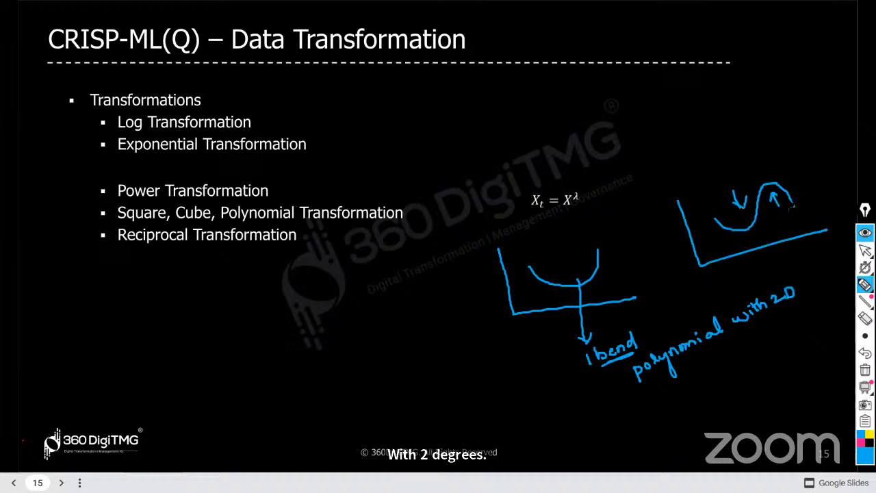
mouse_move(765, 251)
left_mouse_down()
mouse_move(779, 370)
mouse_move(781, 354)
left_mouse_up()
mouse_move(707, 419)
left_mouse_down()
mouse_move(730, 392)
mouse_move(743, 416)
mouse_move(750, 385)
mouse_move(787, 373)
mouse_move(796, 360)
mouse_move(831, 363)
mouse_move(830, 345)
mouse_move(837, 358)
left_mouse_up()
mouse_move(768, 404)
left_mouse_down()
mouse_move(775, 414)
mouse_move(785, 409)
left_mouse_up()
left_click_drag(768, 424, 785, 418)
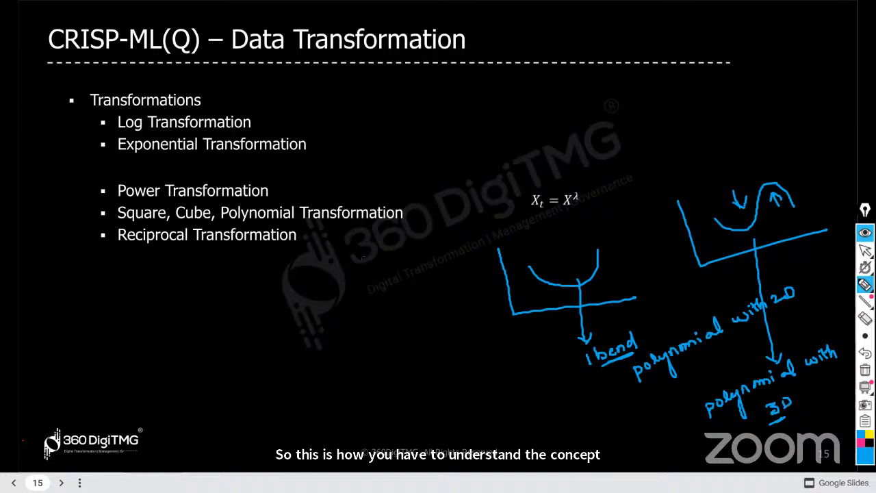
Step: Underline the Reciprocal Transformation bullet and handwrite an underlined "X → 1/X" beside it
left_click_drag(235, 252, 278, 248)
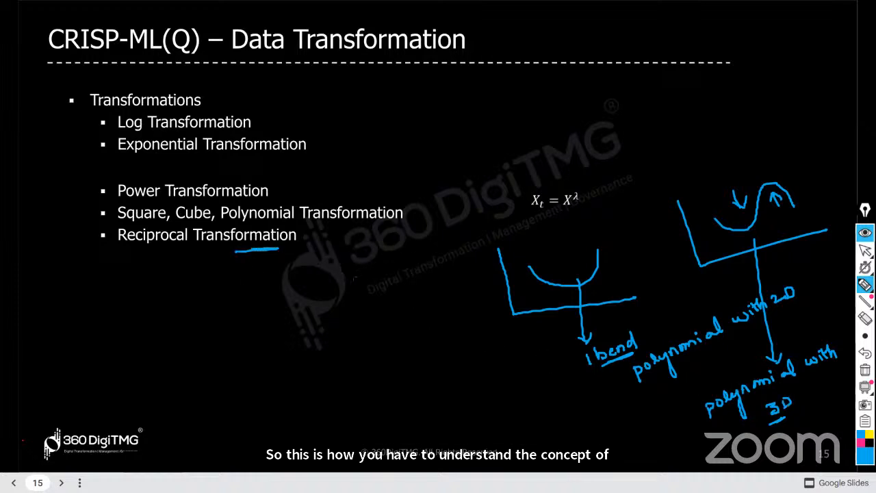
left_click_drag(345, 254, 356, 269)
mouse_move(355, 252)
left_mouse_down()
mouse_move(344, 269)
mouse_move(450, 257)
mouse_move(445, 280)
mouse_move(432, 280)
left_mouse_up()
left_click_drag(388, 296, 453, 290)
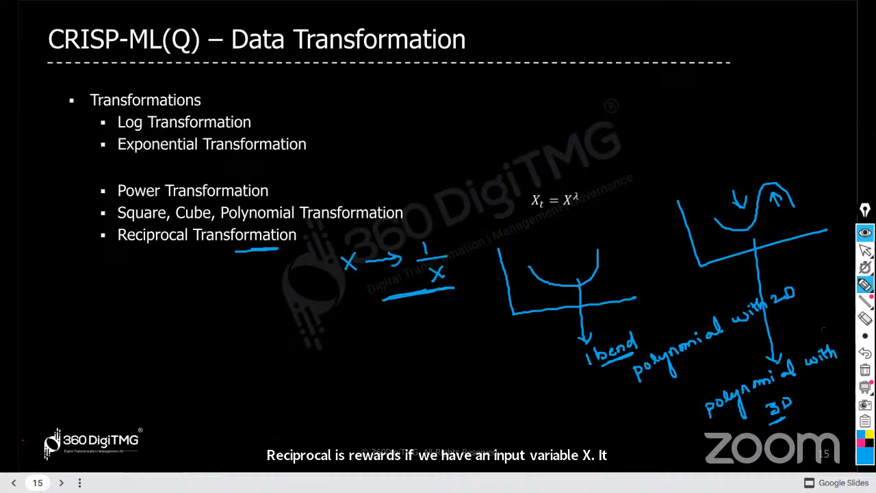
Step: Clear the annotations and reveal the Box-Cox and Yeo-Johnson Transformation bullets with their formulas
left_click(865, 369)
mouse_move(865, 268)
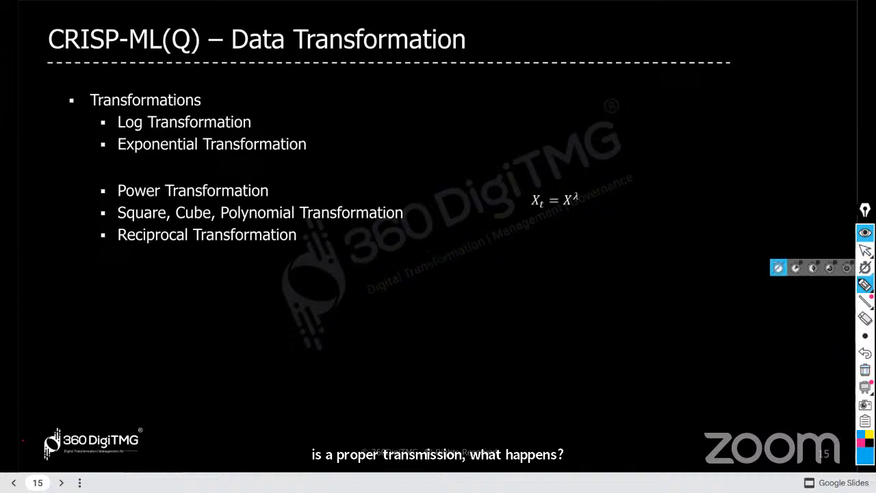
left_click(865, 251)
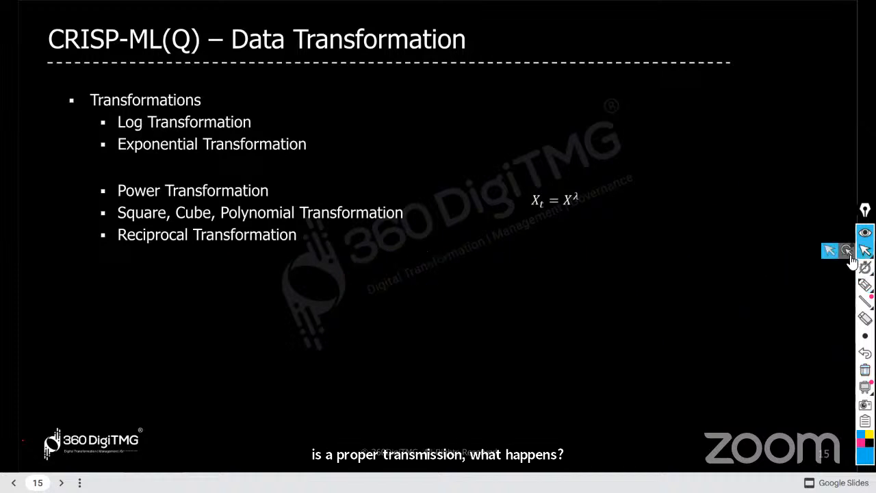
left_click(746, 285)
left_click(746, 287)
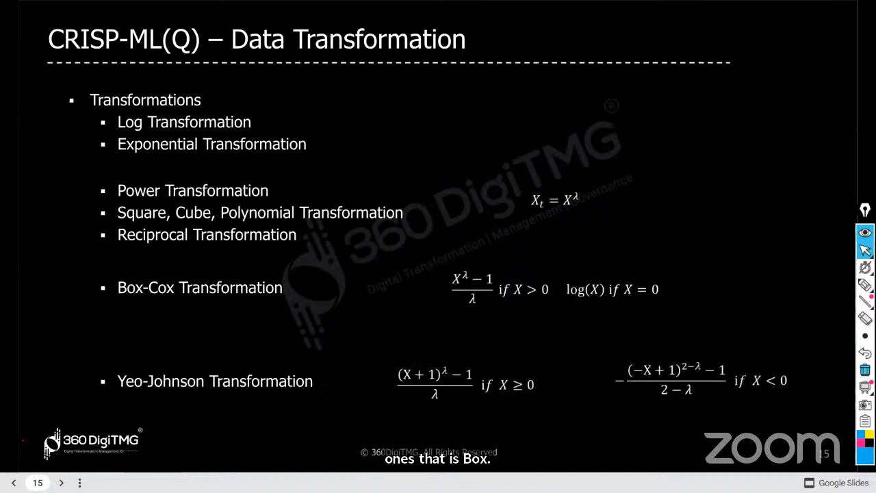
Step: Handwrite "λ - change" beside the Box-Cox bullet with an arrow down to "sqrt", and clear the annotations
left_click(864, 284)
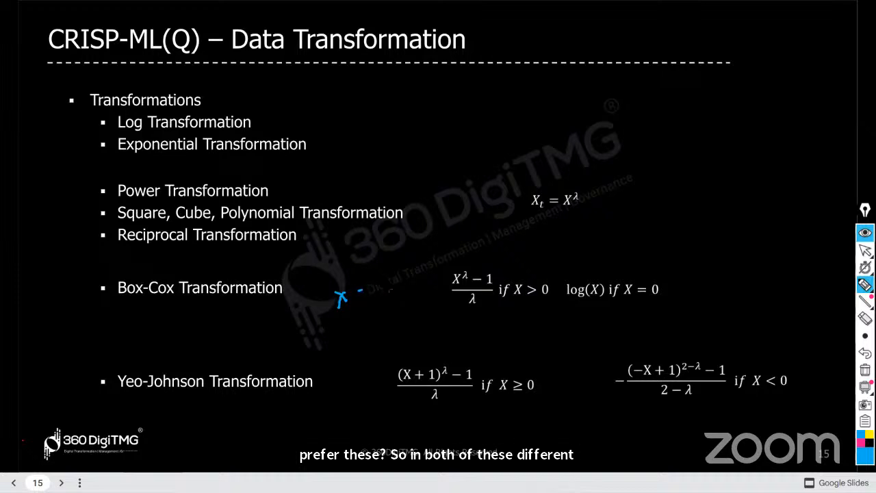
mouse_move(385, 292)
left_mouse_down()
mouse_move(408, 272)
mouse_move(425, 273)
mouse_move(417, 272)
mouse_move(429, 259)
left_mouse_up()
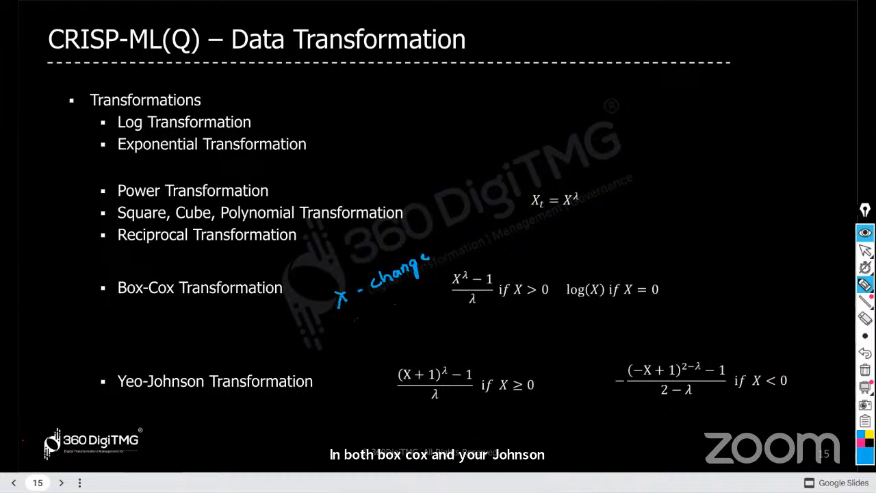
left_click_drag(343, 307, 346, 330)
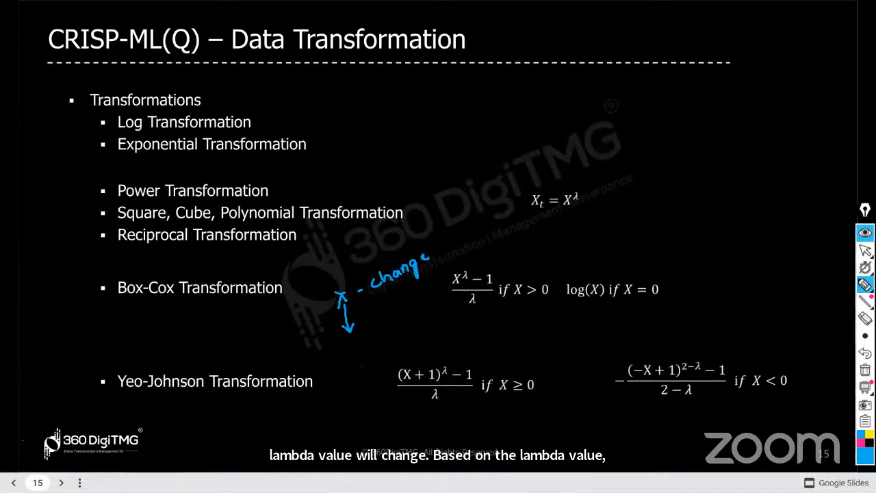
mouse_move(353, 344)
left_mouse_down()
mouse_move(345, 355)
mouse_move(362, 355)
mouse_move(379, 335)
left_mouse_up()
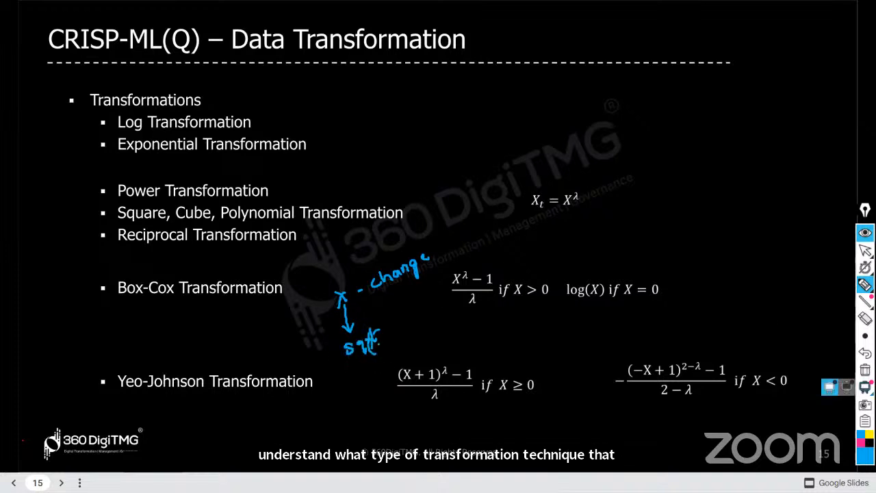
left_click(865, 370)
left_click(865, 251)
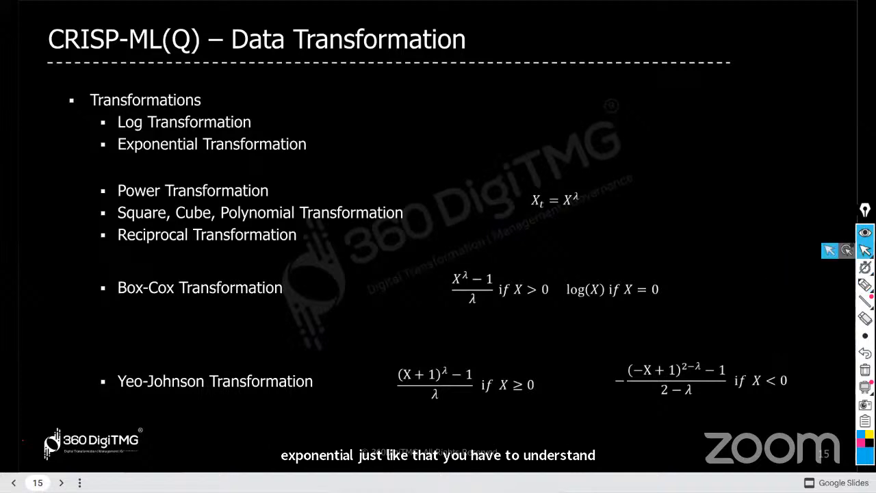
Step: Leave the full-screen slides, switch to the Data Science Mindmap in Chrome, and expand its Transformation node
left_click(865, 266)
left_click(705, 322)
key("Escape")
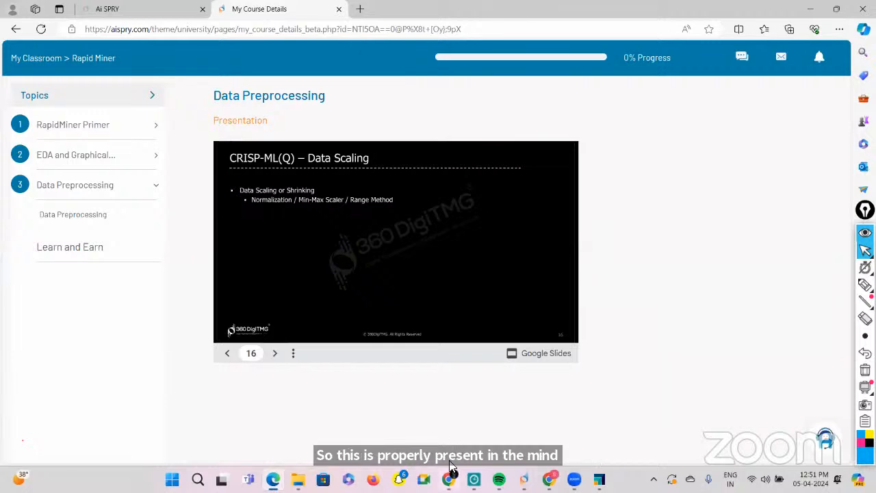
left_click(449, 477)
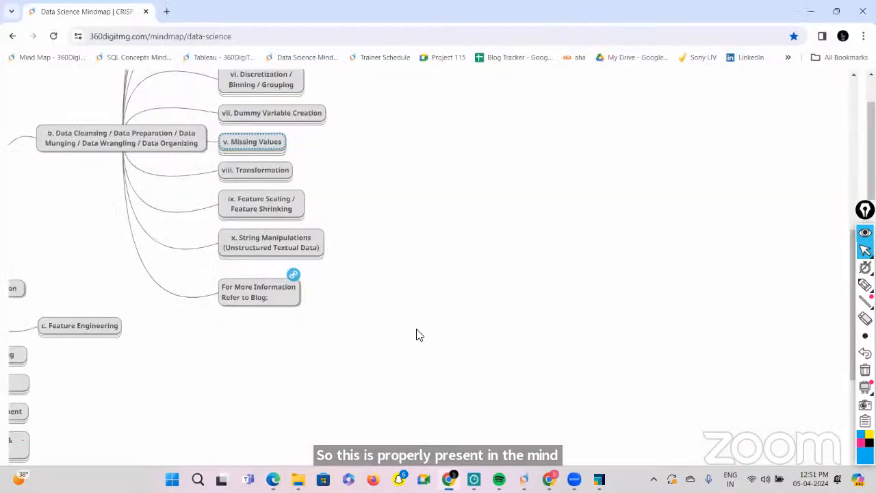
left_click(270, 174)
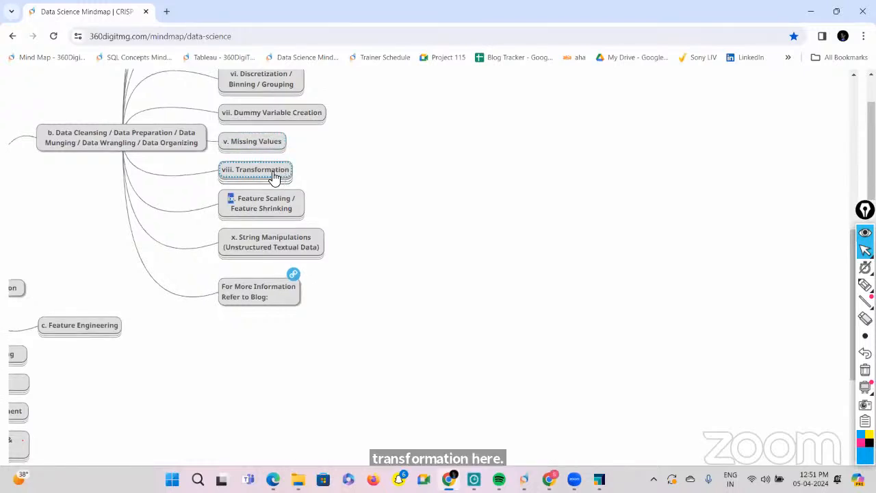
left_click(274, 177)
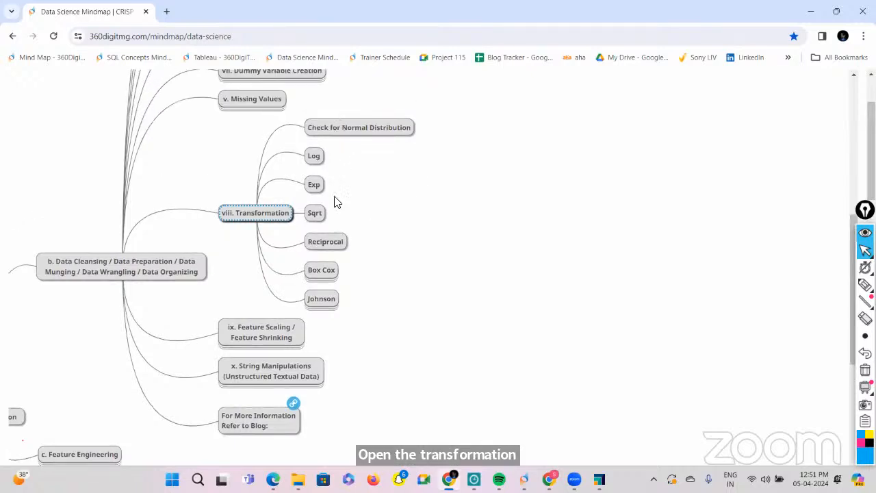
Step: Expand the Box Cox node and its Lambda value branch, view the Johnson node's lambda values, and collapse Johnson again
left_click(324, 271)
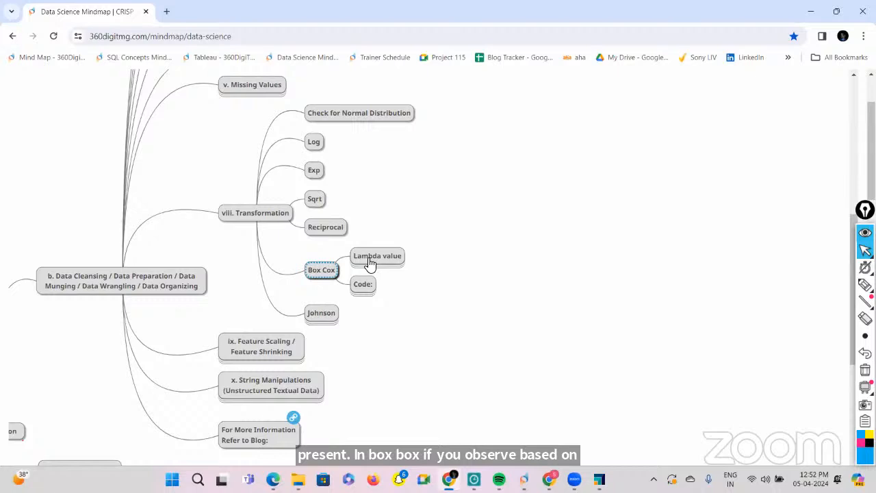
left_click(369, 264)
left_click(369, 264)
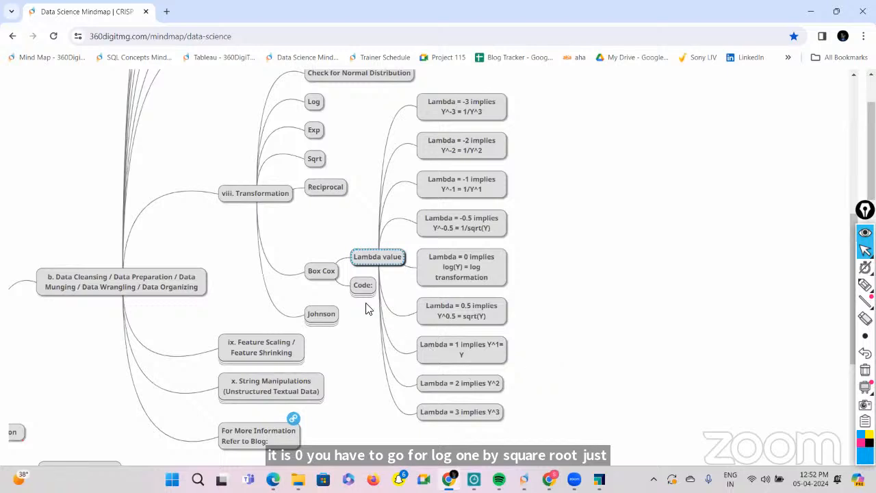
left_click(321, 309)
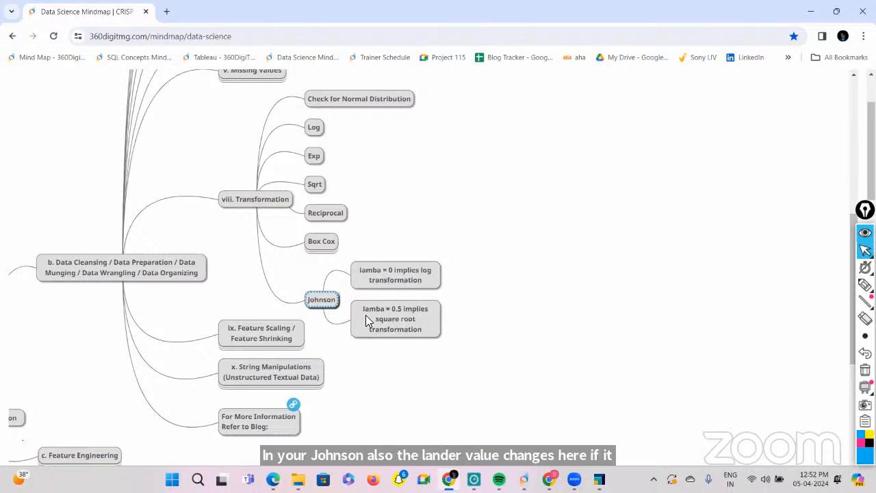
double_click(318, 302)
left_click(316, 301)
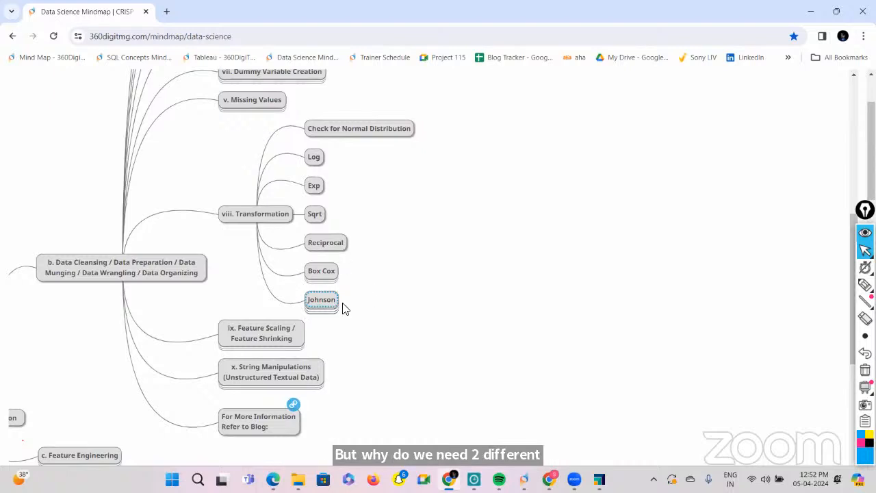
Step: Handwrite "+ – positive" beside the mind map and draw an arrow from it to the Box Cox node
left_click(861, 287)
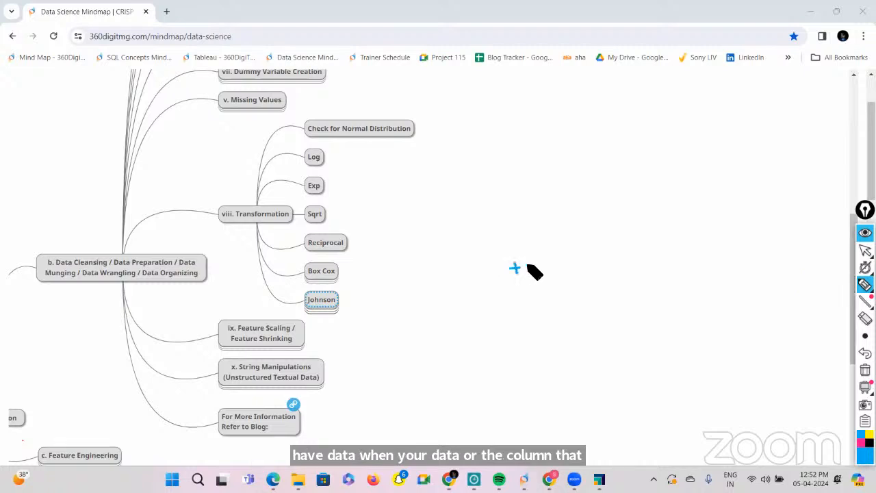
left_click_drag(538, 264, 631, 252)
mouse_move(492, 273)
left_mouse_down()
mouse_move(363, 273)
mouse_move(373, 279)
left_mouse_up()
Step: Draw an arrow to the Johnson node, label it "-ve, 0 values" with an underline, and clear the annotations
left_click_drag(514, 288, 382, 305)
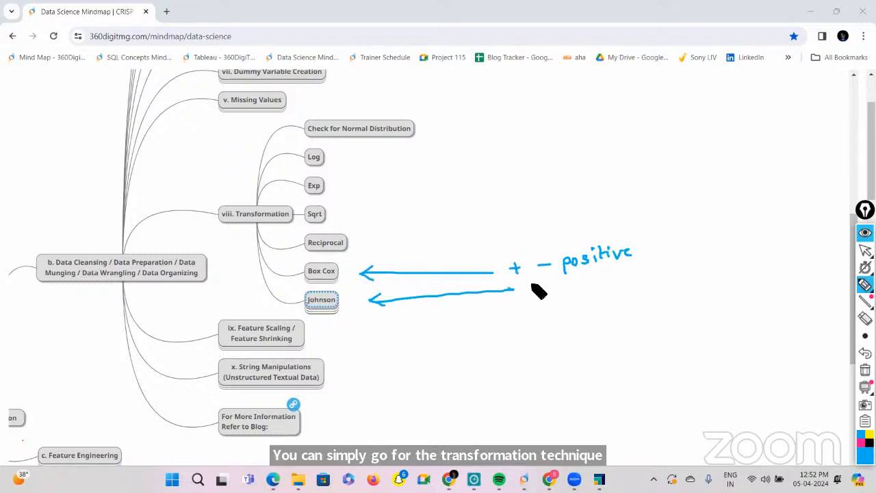
mouse_move(523, 291)
left_mouse_down()
mouse_move(587, 293)
mouse_move(645, 274)
left_mouse_up()
left_click_drag(571, 307, 595, 306)
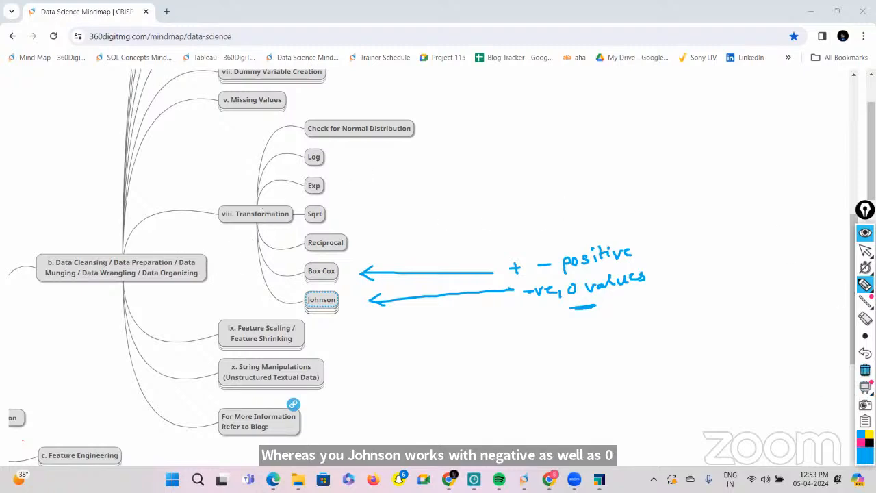
left_click(864, 370)
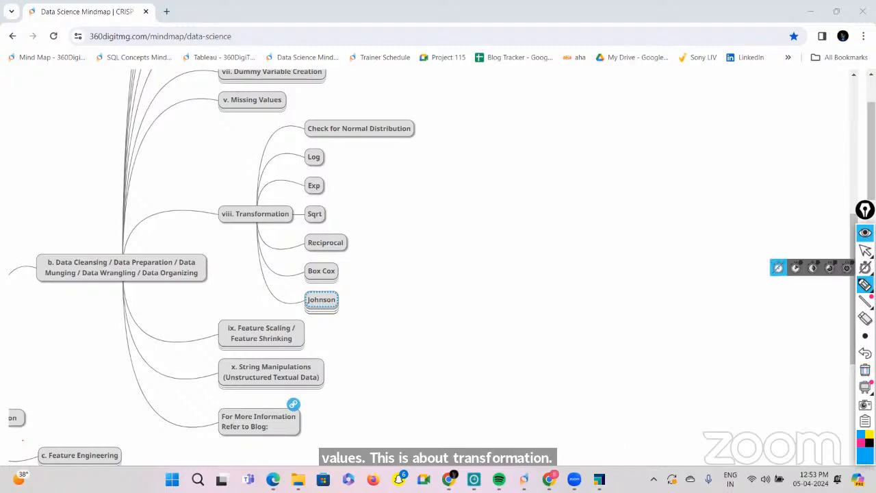
left_click(864, 249)
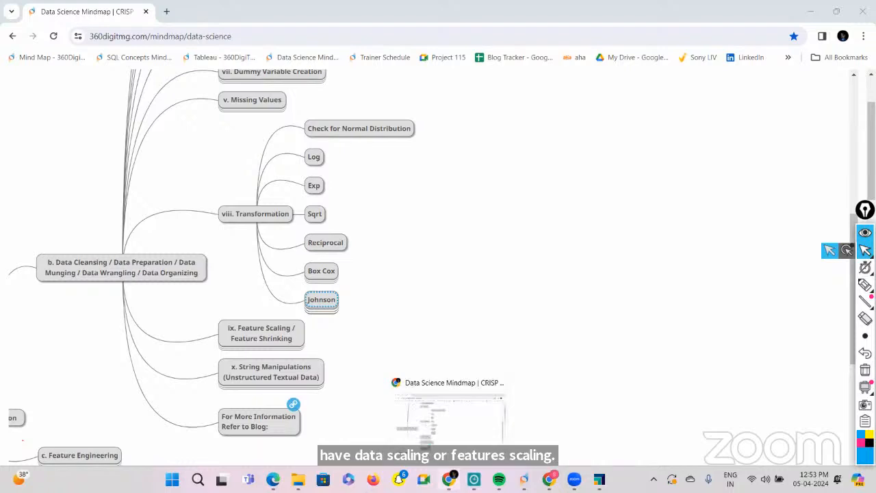
Step: Switch to the Data Preprocessing course presentation in Edge and show the Data Scaling slide in full screen
left_click(254, 414)
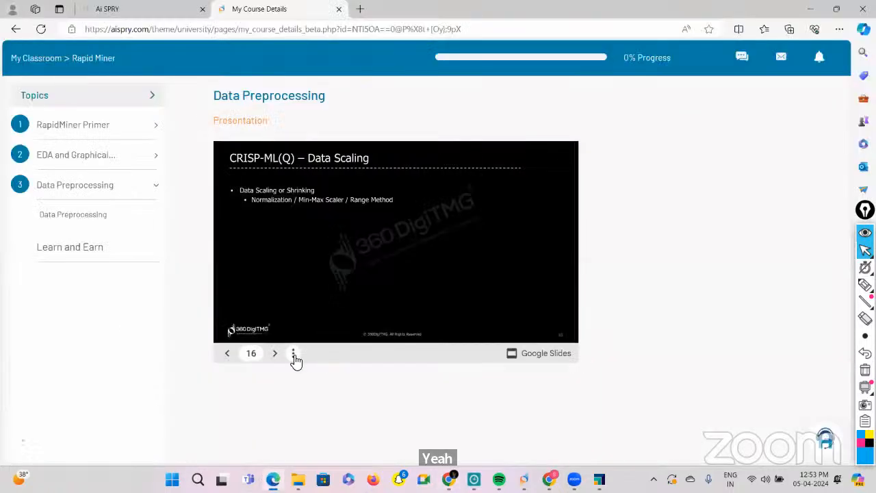
left_click(293, 353)
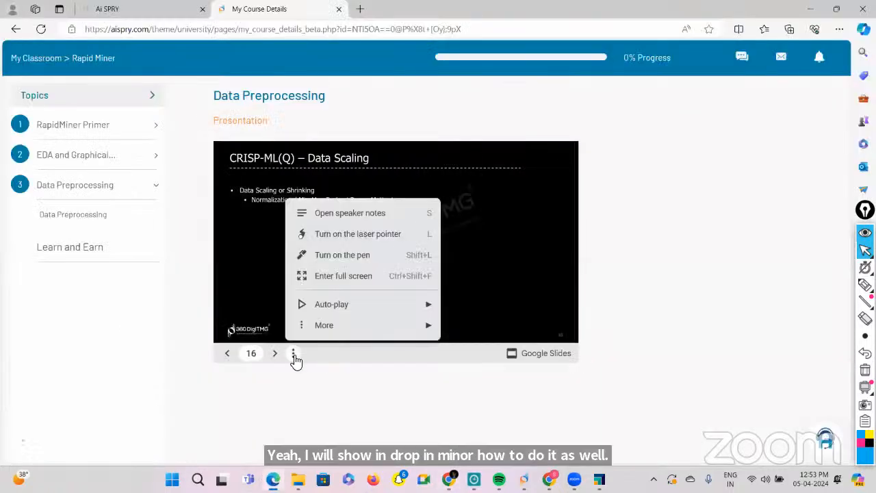
left_click(323, 280)
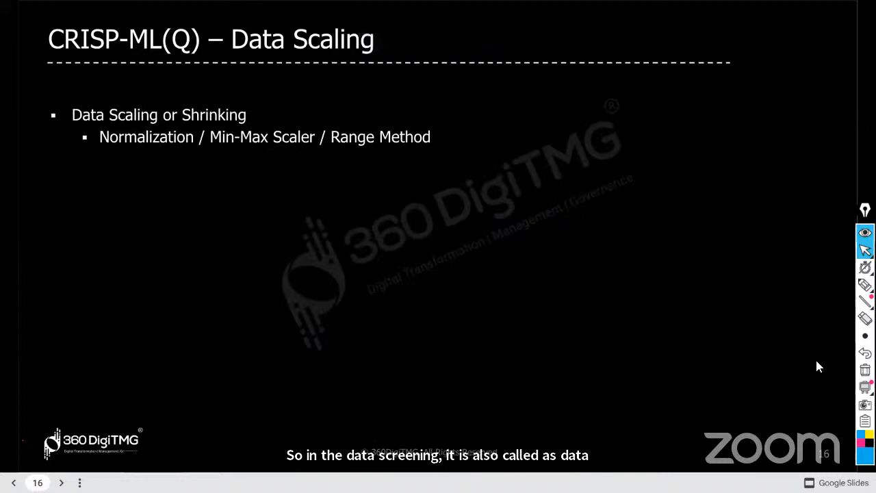
Step: Reveal the Data Scaling slide's remaining content, including the Standardization and Robust Scaling bullets with their formulas
left_click(793, 363)
left_click(793, 362)
left_click(793, 362)
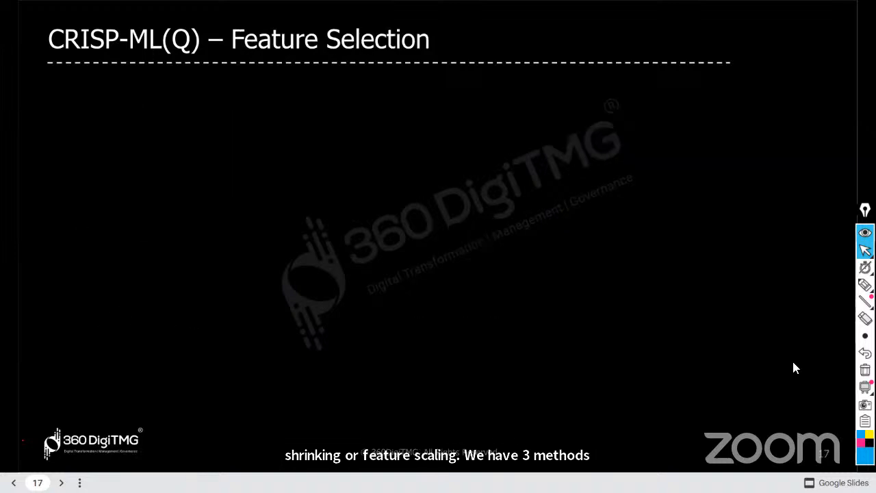
key("Left")
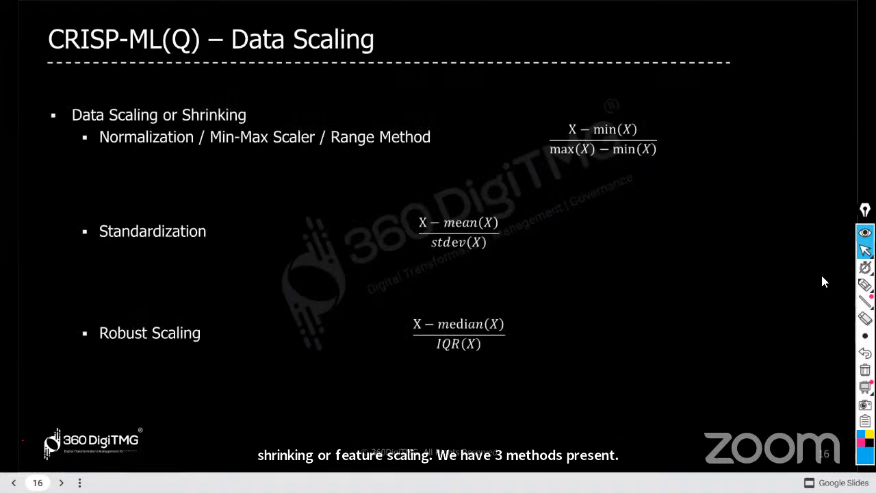
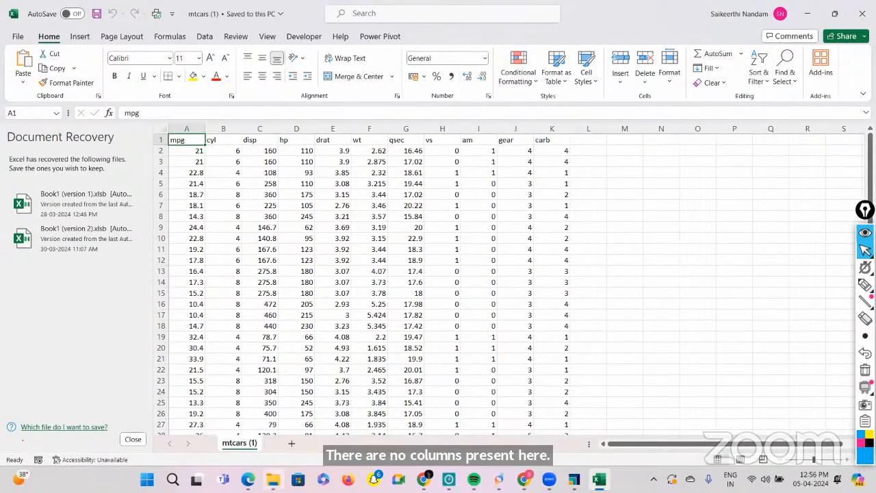
mouse_move(273, 479)
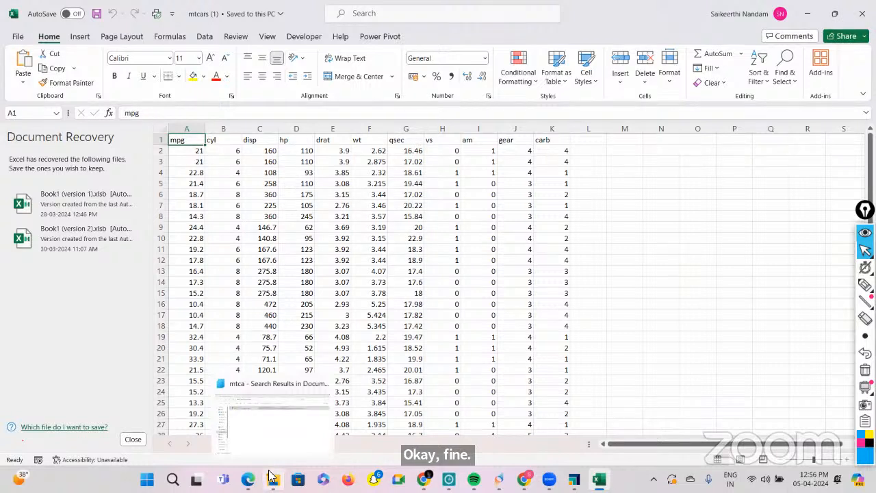
left_click(701, 290)
scroll(701, 290, "right", 1)
scroll(701, 290, "right", 1)
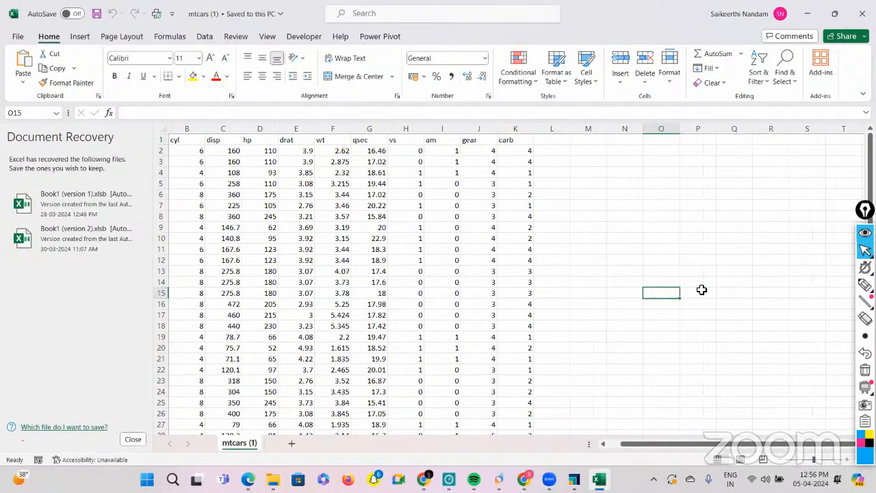
Step: Switch to File Explorer and search the Documents folder for "cars"
left_click(273, 479)
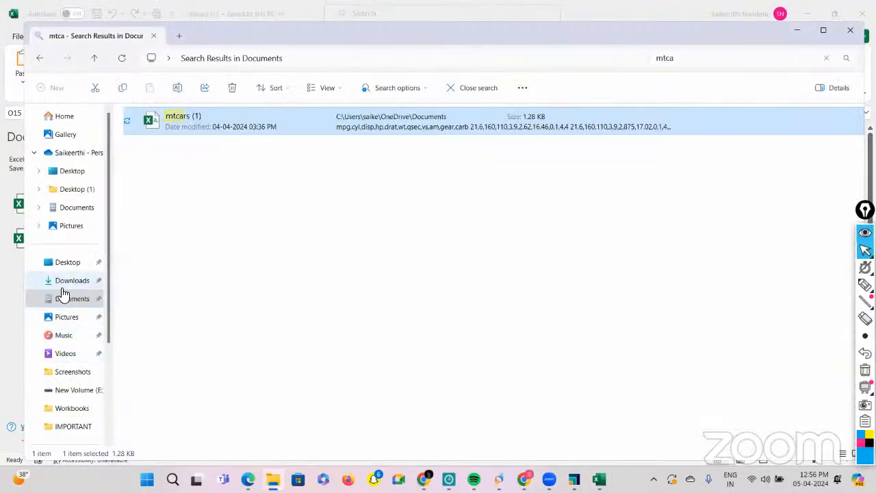
left_click(63, 281)
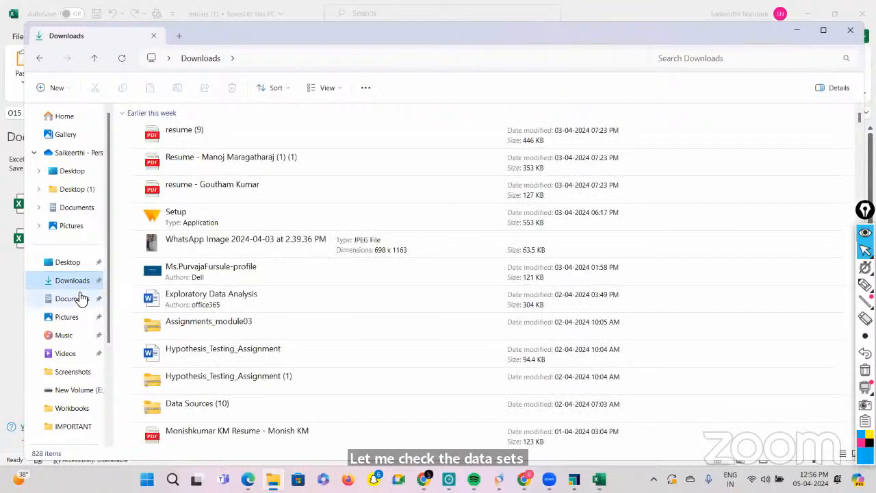
left_click(80, 297)
left_click(684, 59)
type("cars")
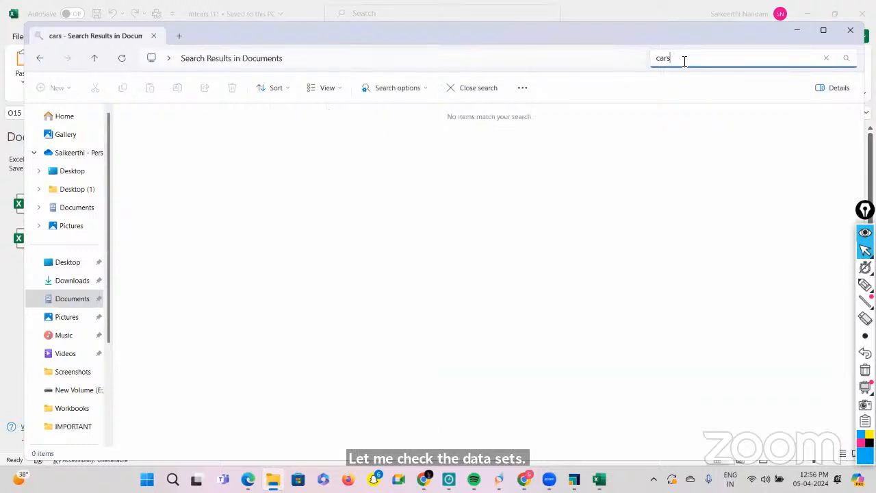
key("BackSpace")
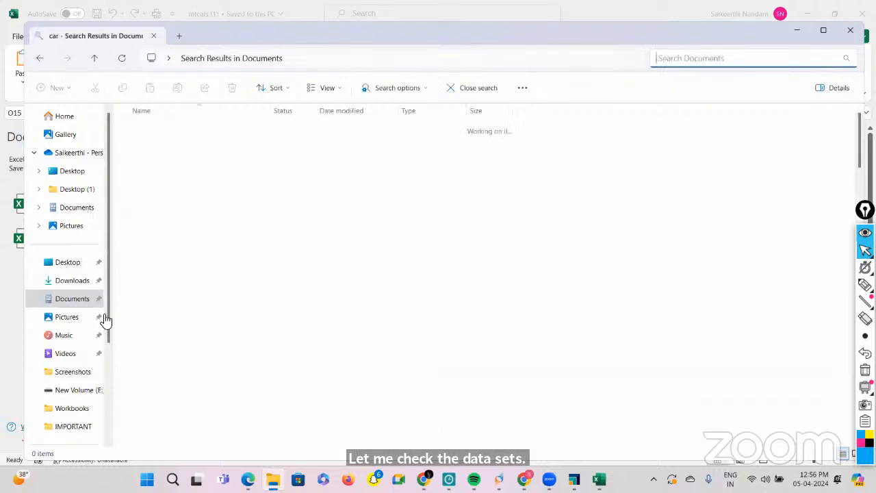
Step: Search New Volume (E:) for "cars" and close File Explorer
scroll(89, 342, "down", 3)
left_click(83, 264)
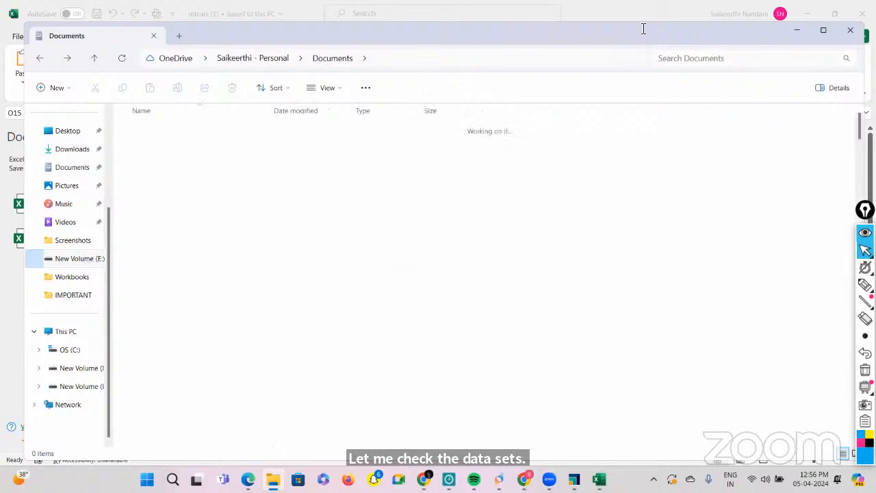
left_click(678, 58)
type("cars")
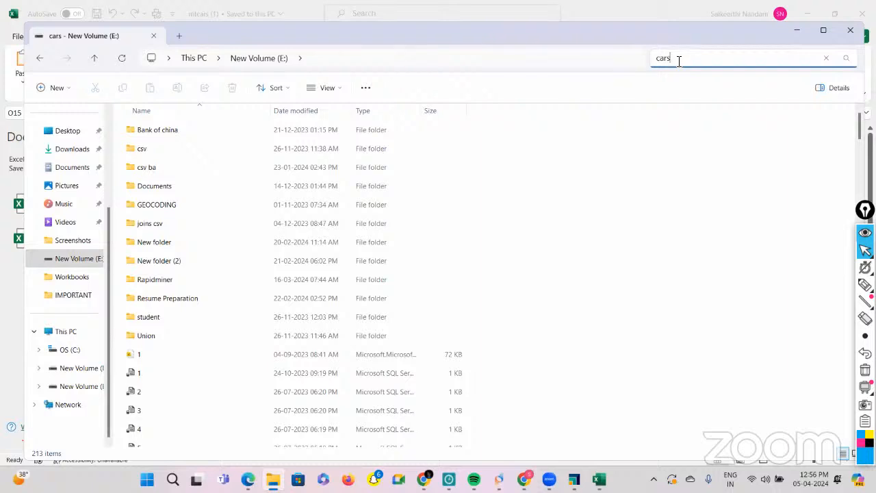
key("BackSpace")
key("BackSpace")
key("BackSpace")
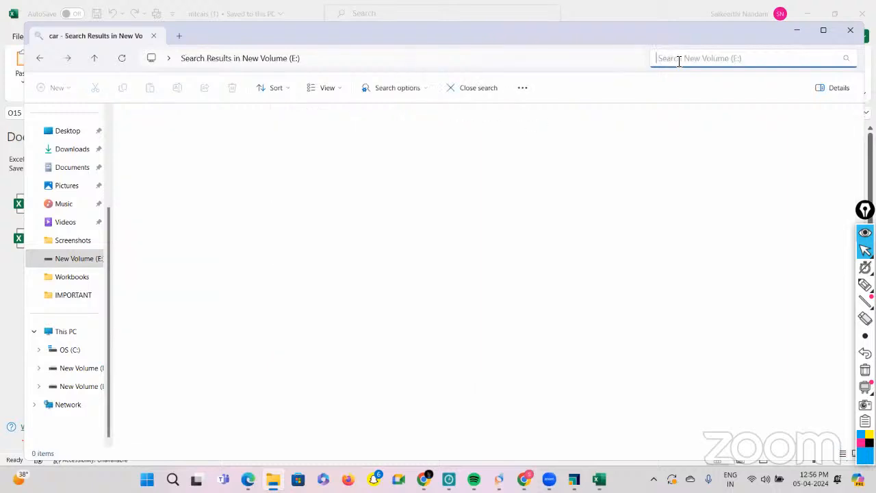
type("cars")
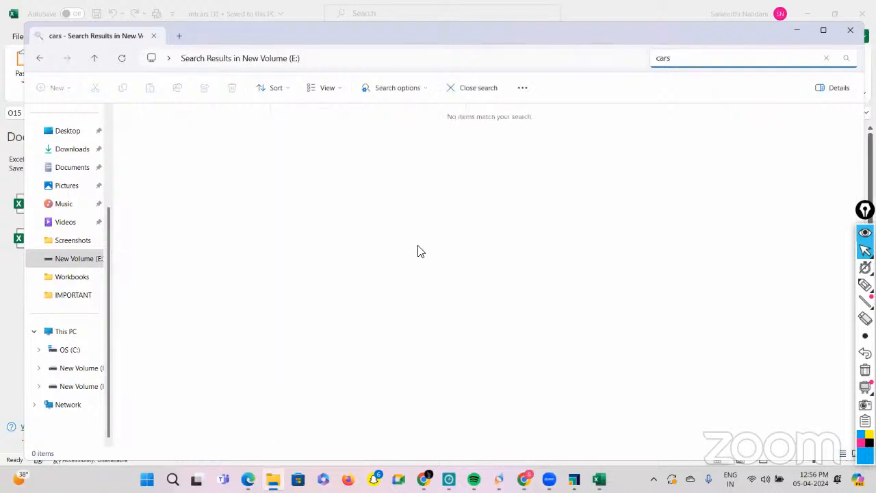
left_click(850, 33)
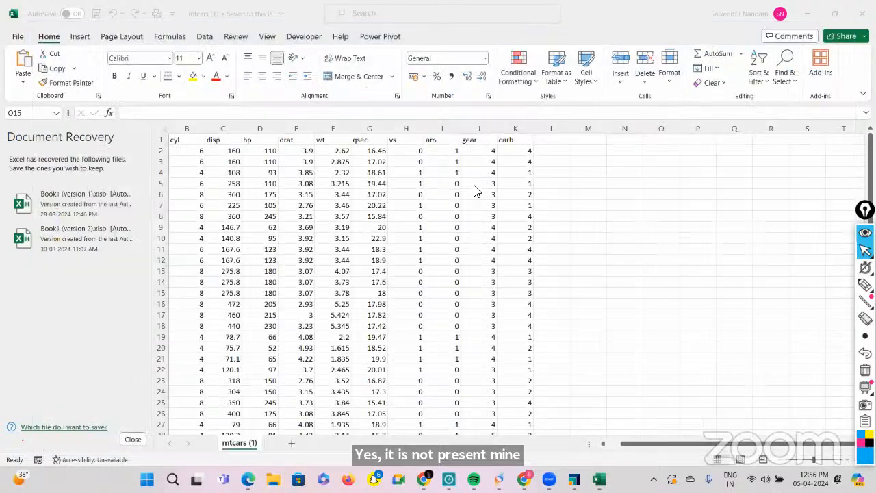
Step: Add a new sheet to the mtcars workbook and enter the column headers "Sp" in B1 and "WT" in C1
left_click(286, 446)
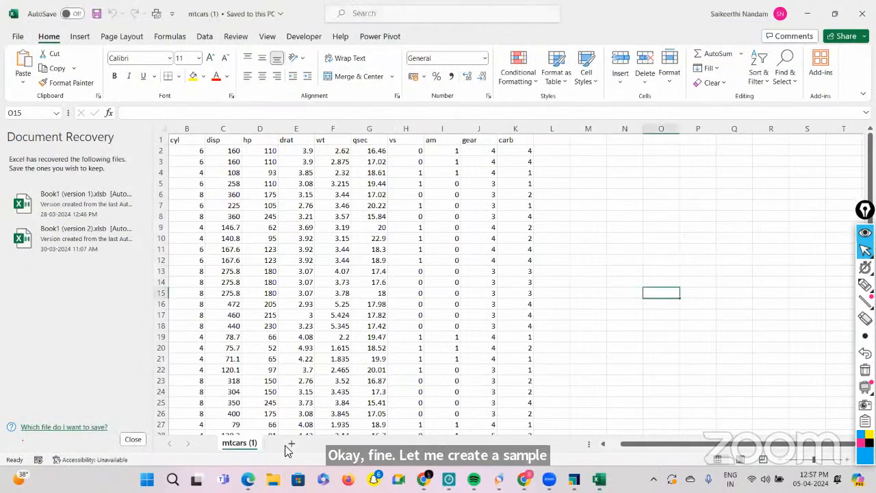
left_click(290, 444)
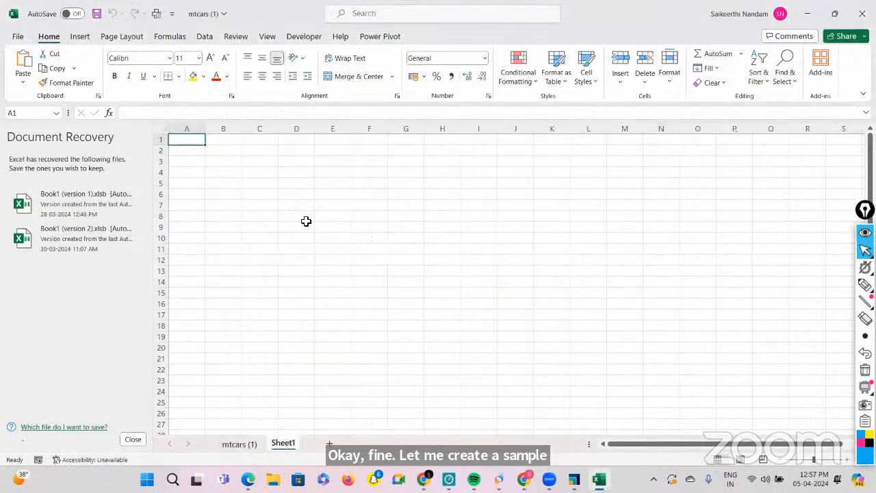
left_click(229, 146)
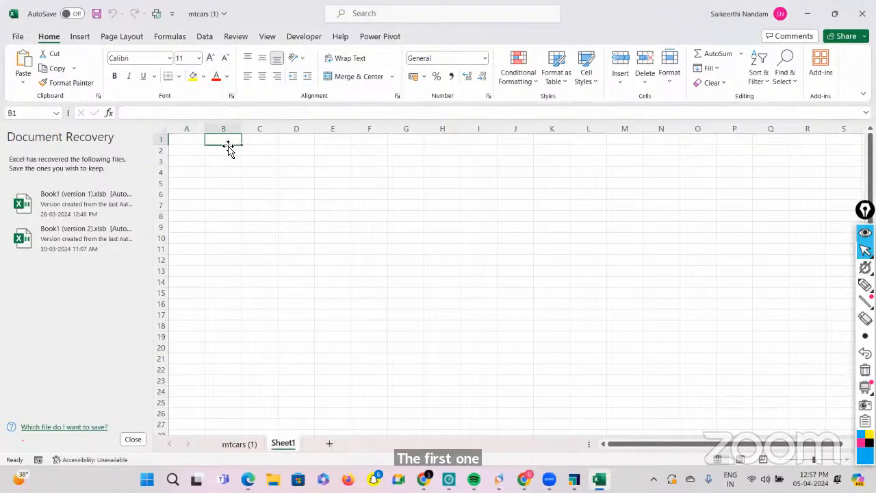
type("Sp")
key("Tab")
type("W")
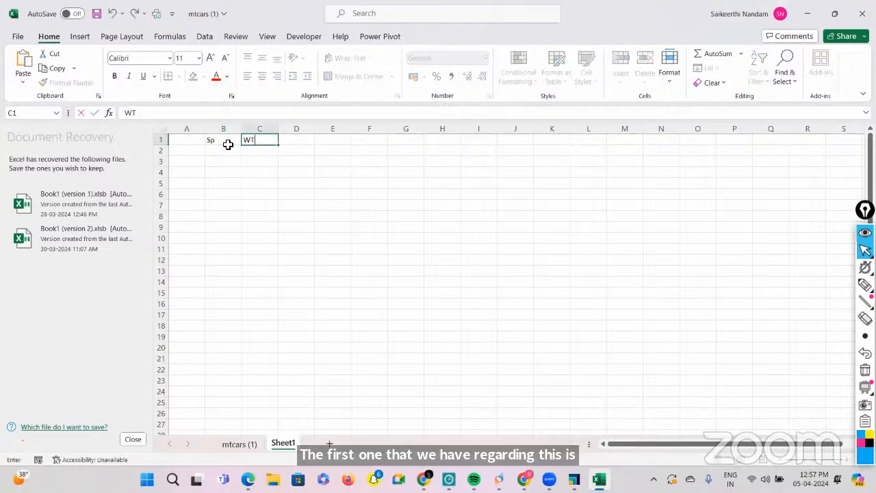
type("T")
left_click(219, 147)
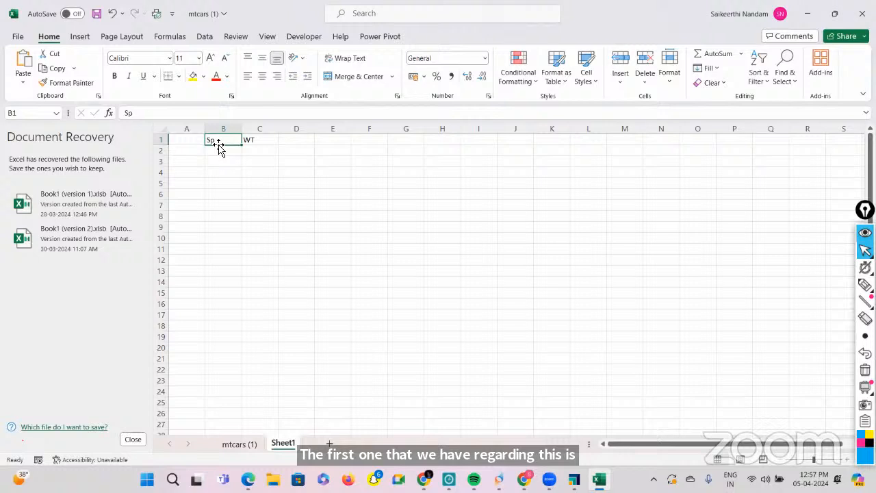
Step: Replace the header in B1 with "ST" and enter 104.185 in B2 as the first value
type("ST")
key("Return")
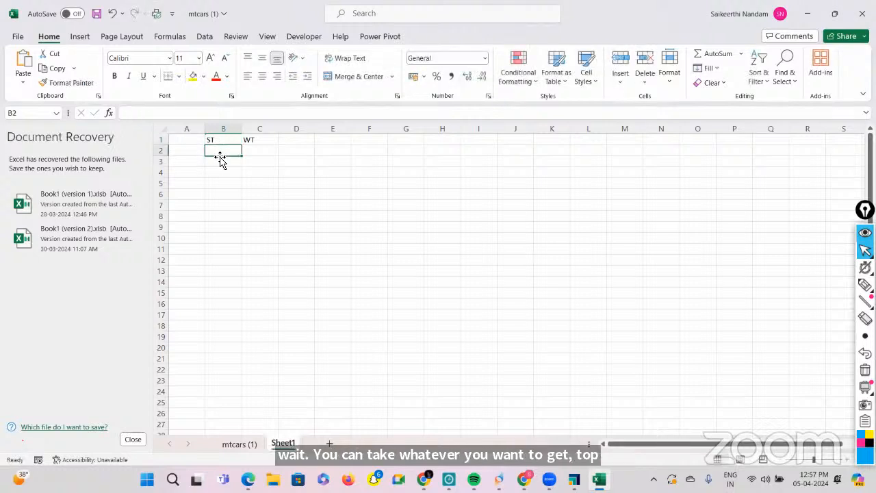
type("104.")
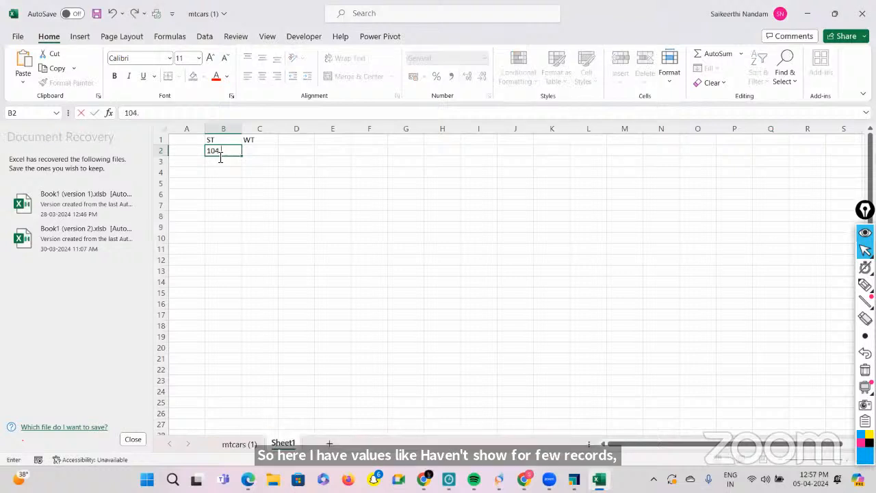
type("185")
key("Return")
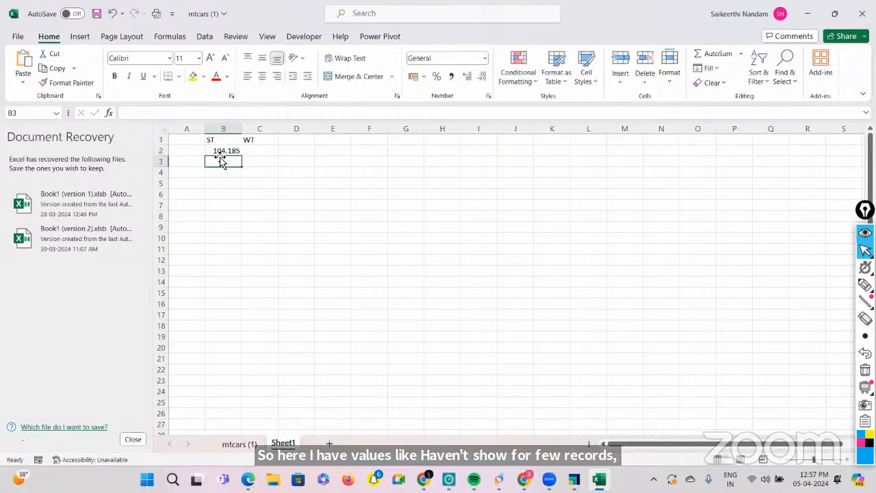
Step: Enter 105,461 in B3 and 105,462 in B4 of the ST column
type("123")
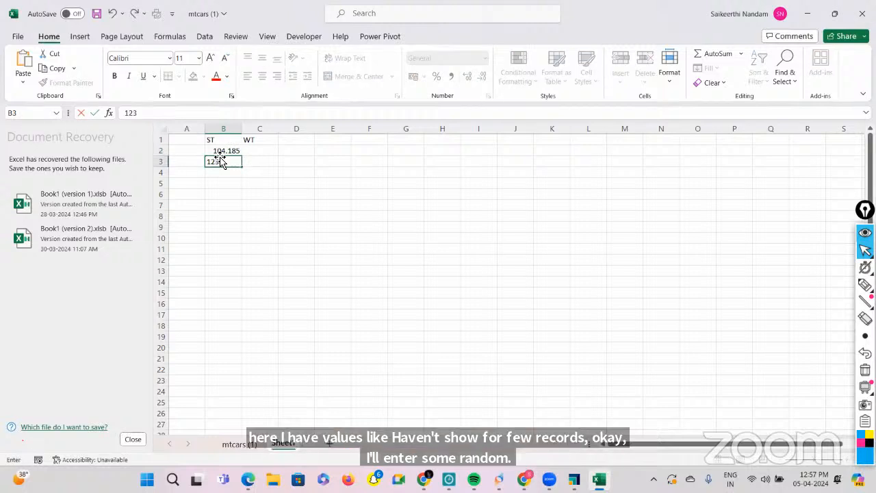
key("BackSpace")
key("BackSpace")
key("BackSpace")
key("BackSpace")
key("BackSpace")
key("BackSpace")
type("05,461")
key("Return")
type("105")
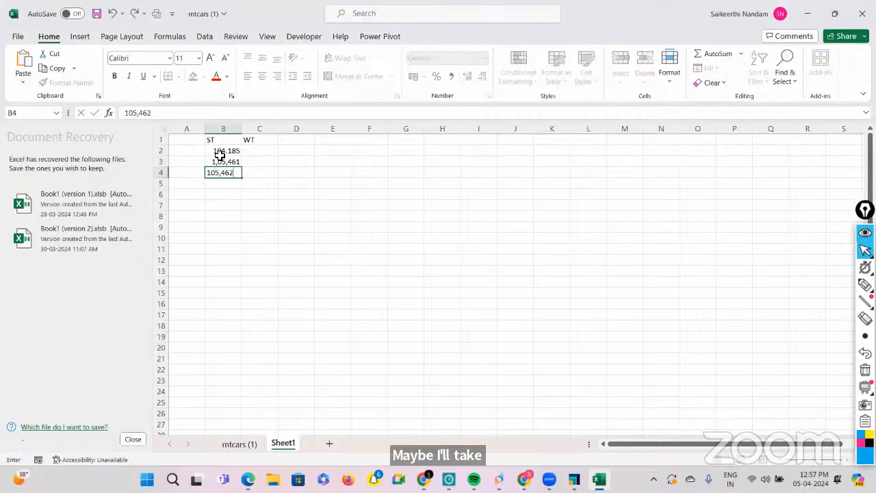
key("Return")
Step: Continue the ST column with 113.461 in B5 and 104.421 in B6
type("113.461")
key("Return")
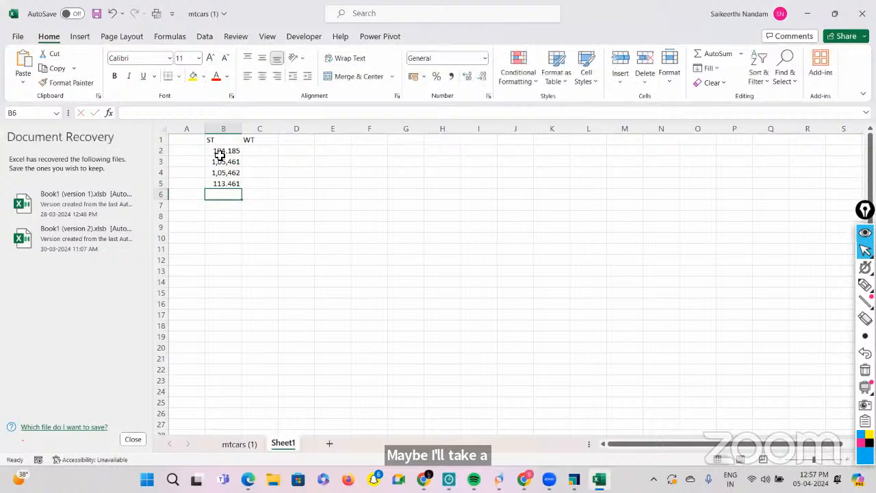
type("104.")
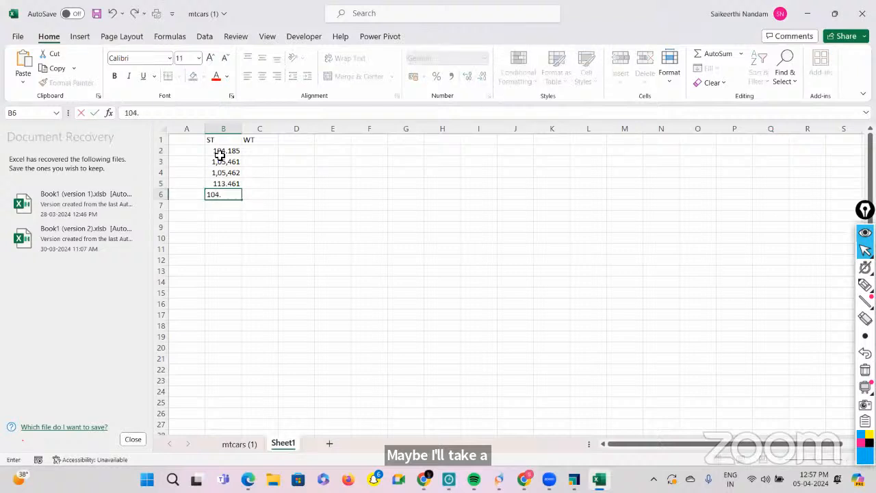
type("421")
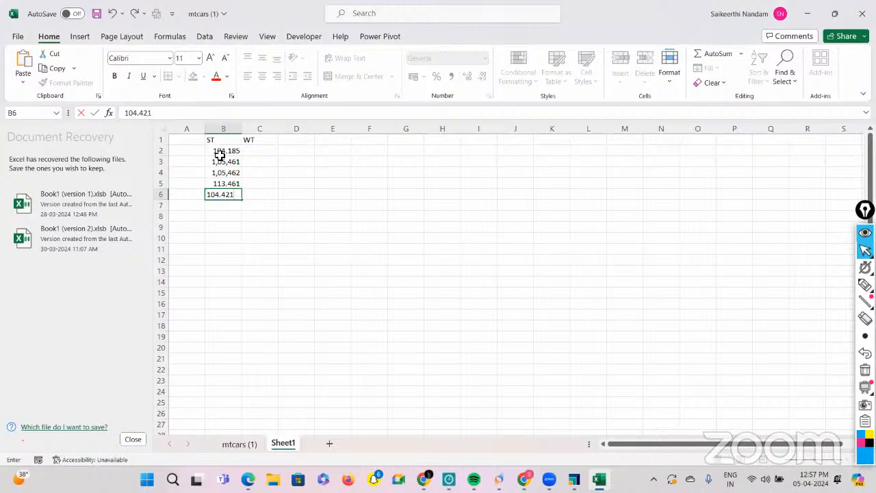
key("Return")
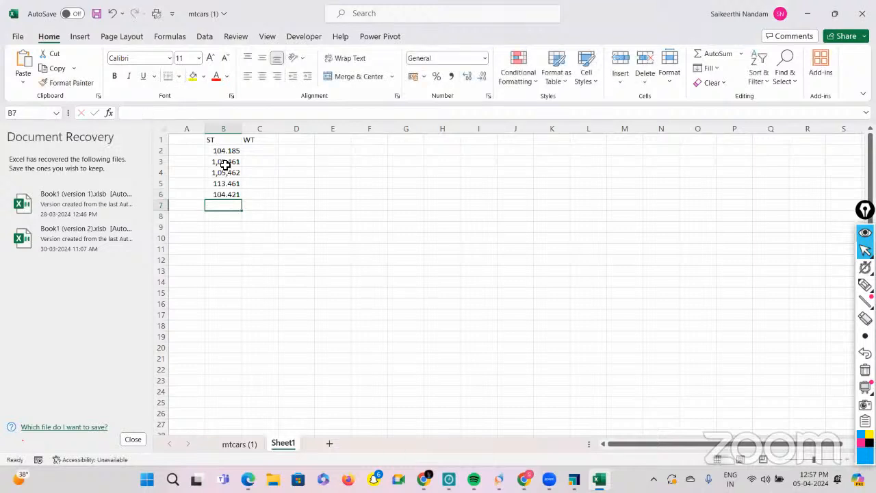
Step: Correct the ST values in B3 and B4 to 105.461 and 105.462 by adding the missing decimal points
left_click(223, 164)
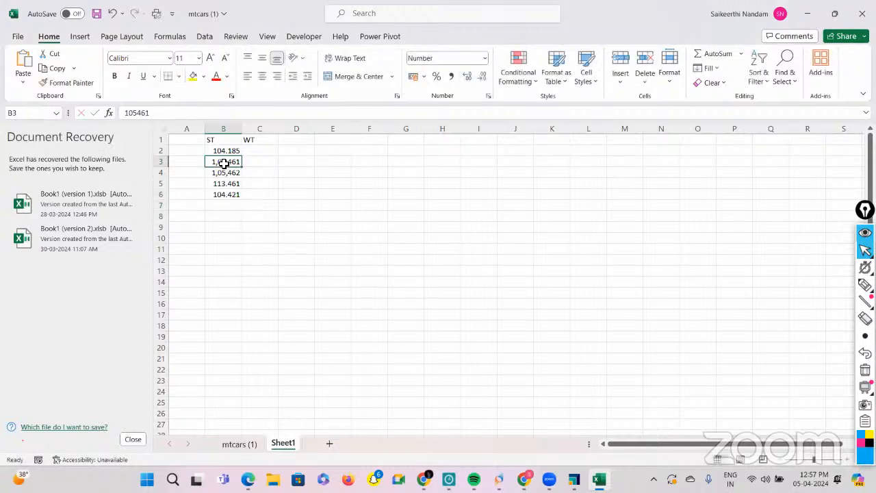
left_click(138, 113)
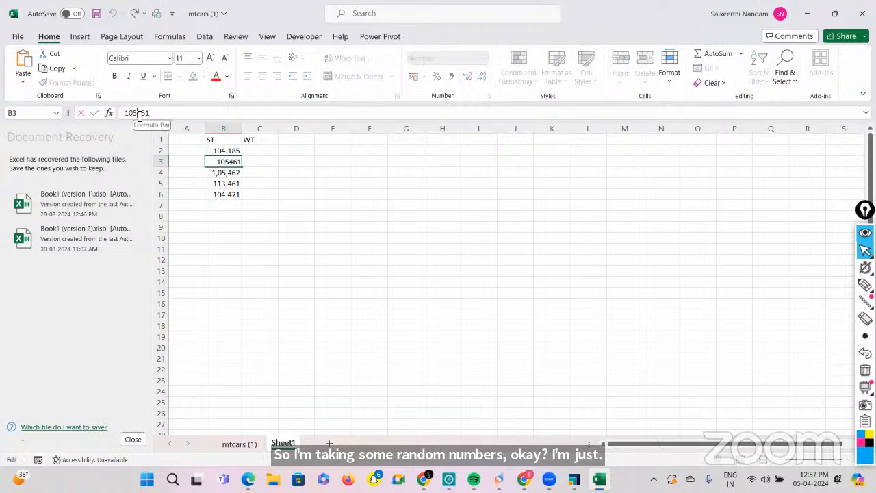
type(".")
left_click(223, 173)
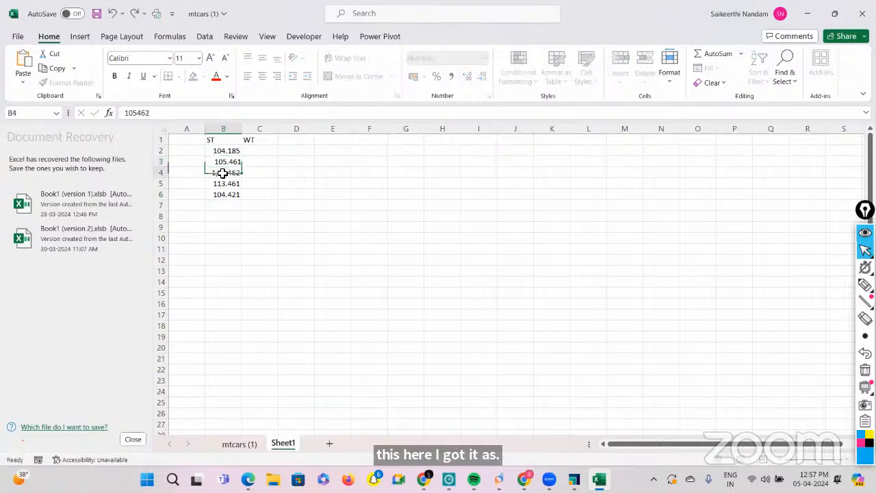
left_click(138, 113)
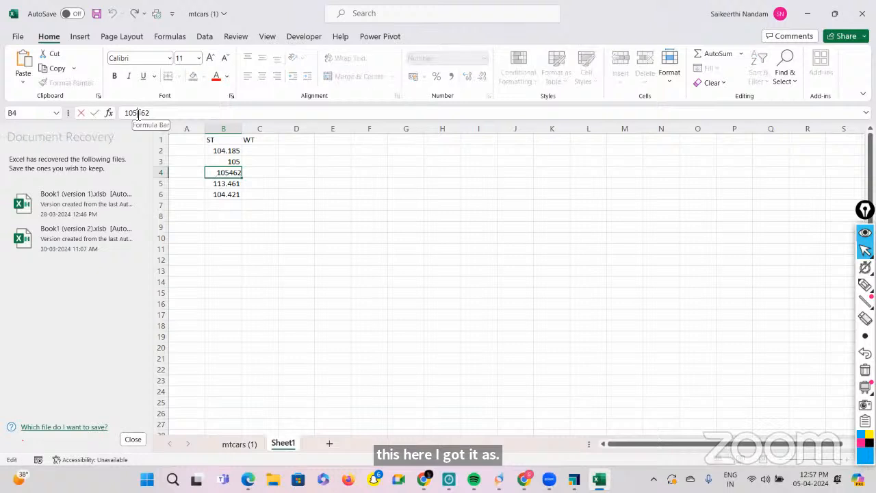
type(".")
left_click(340, 278)
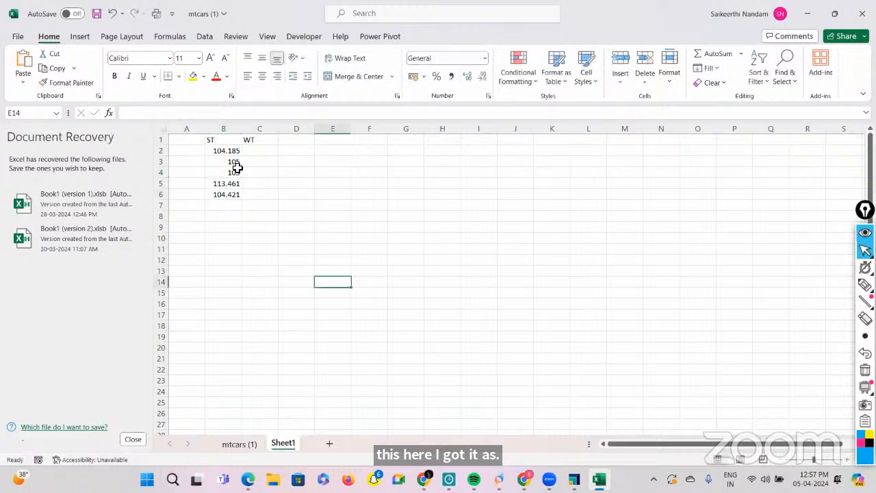
Step: Copy the five ST values in B2:B6 and paste them below at B7 and again at B12
left_click_drag(218, 152, 217, 194)
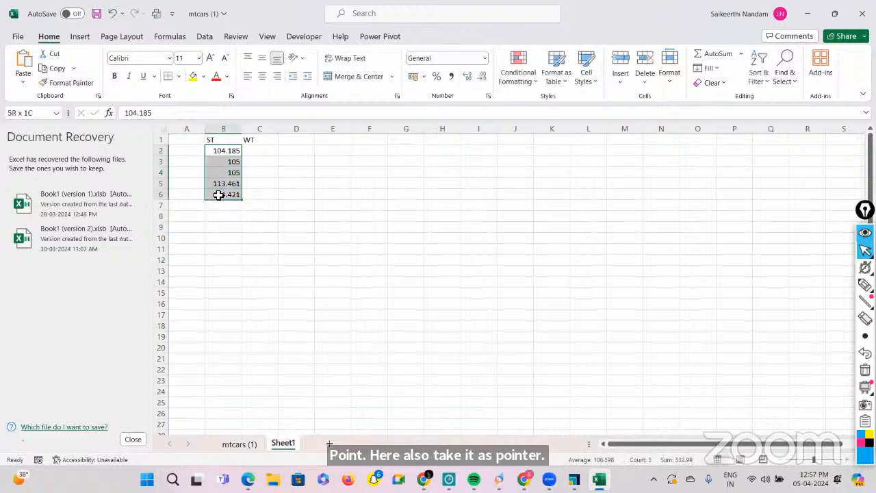
key("ctrl+c")
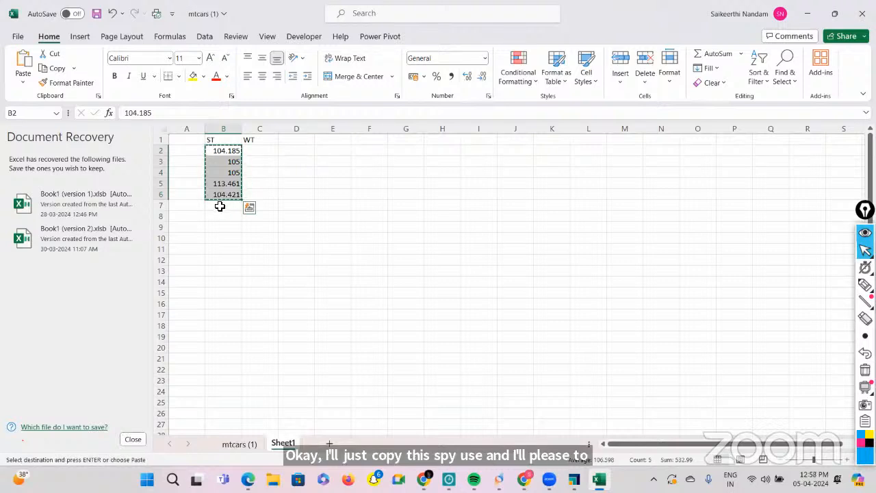
left_click(221, 205)
key("ctrl+v")
left_click(220, 260)
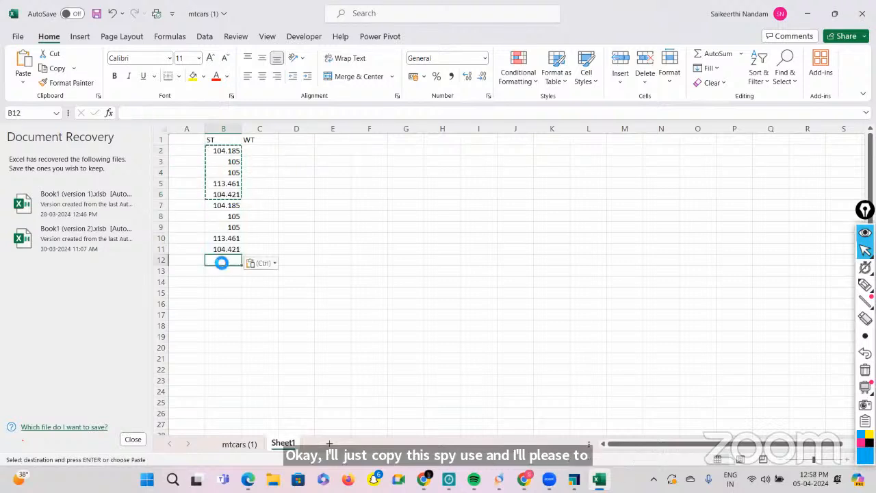
key("ctrl+v")
Step: Re-enter the ST value in cell B3 as 105.462
left_click(222, 129)
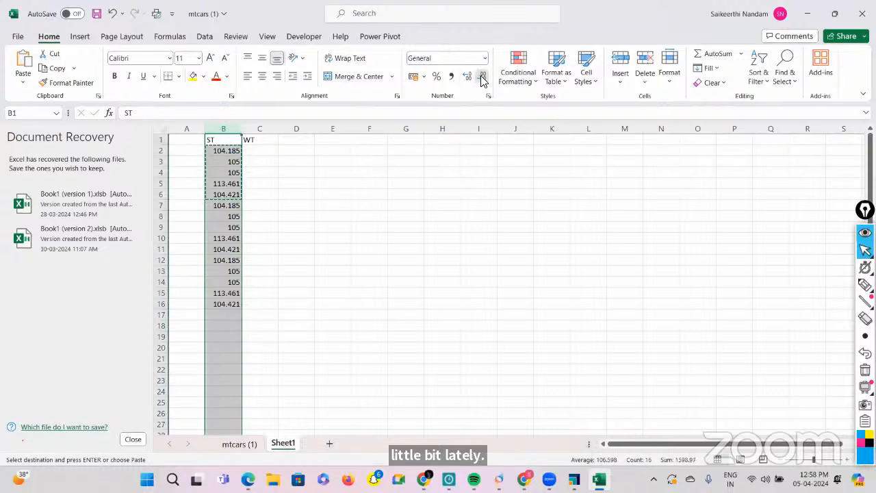
left_click(358, 260)
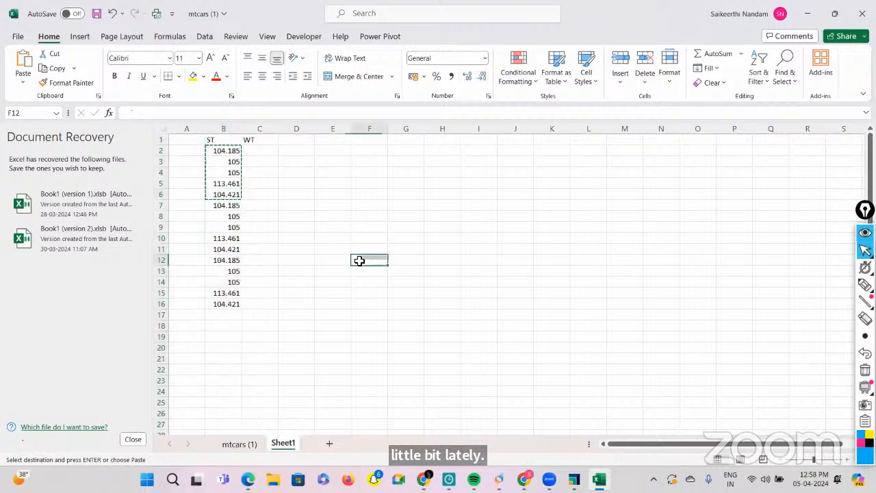
left_click(236, 164)
type("105.462")
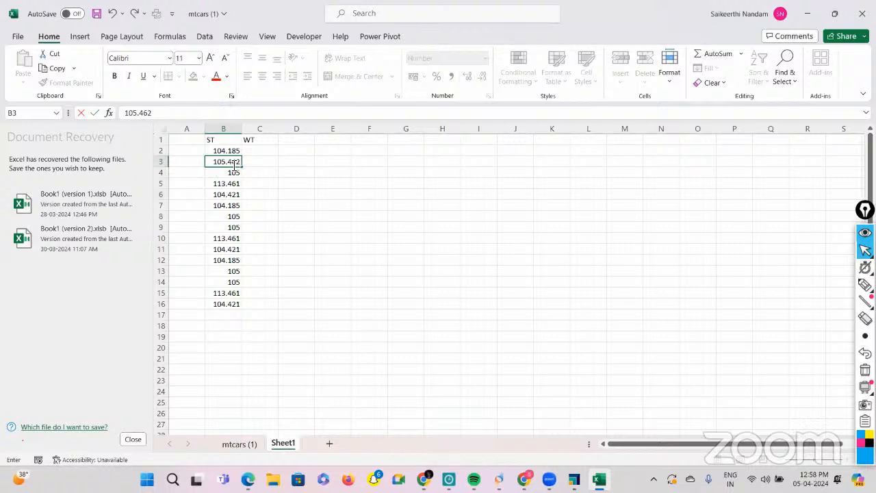
left_click(352, 236)
Step: Apply the Number format to cell B3
left_click(224, 162)
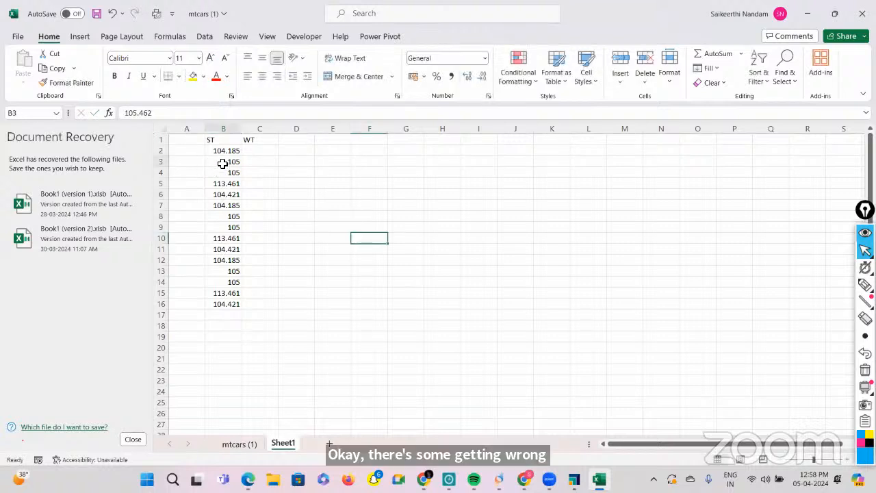
left_click(226, 152)
left_click(226, 163)
left_click(485, 59)
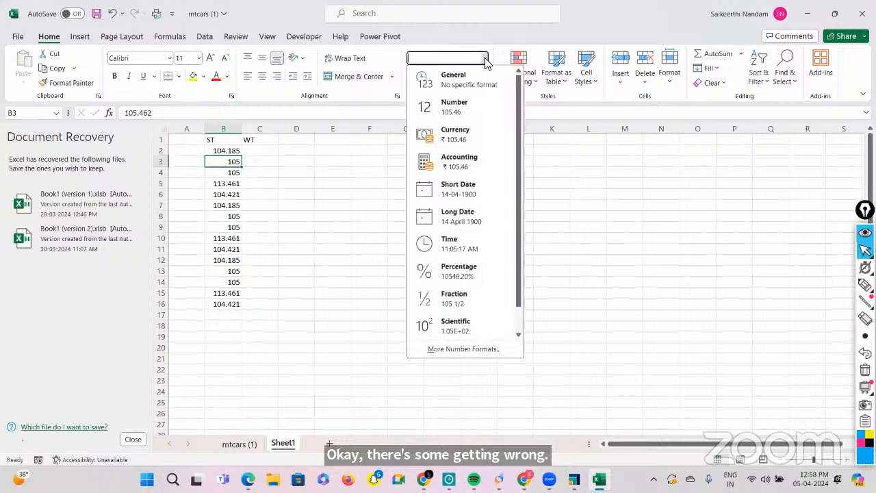
double_click(454, 107)
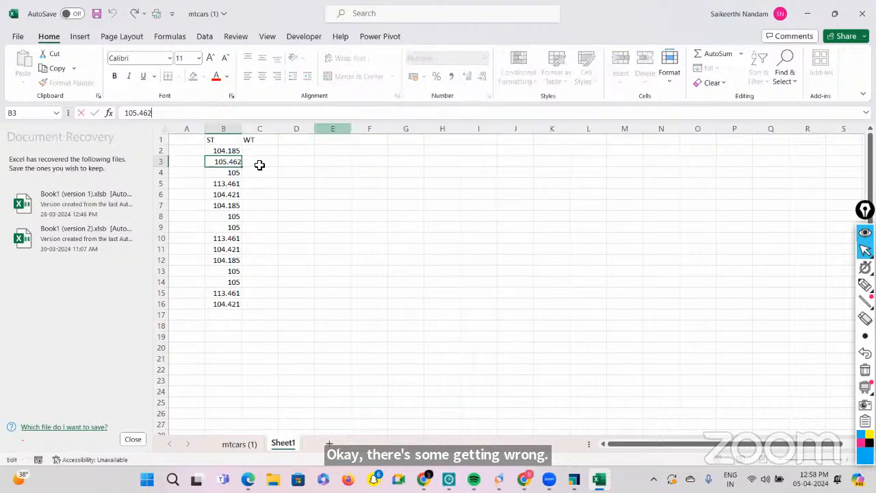
left_click(225, 175)
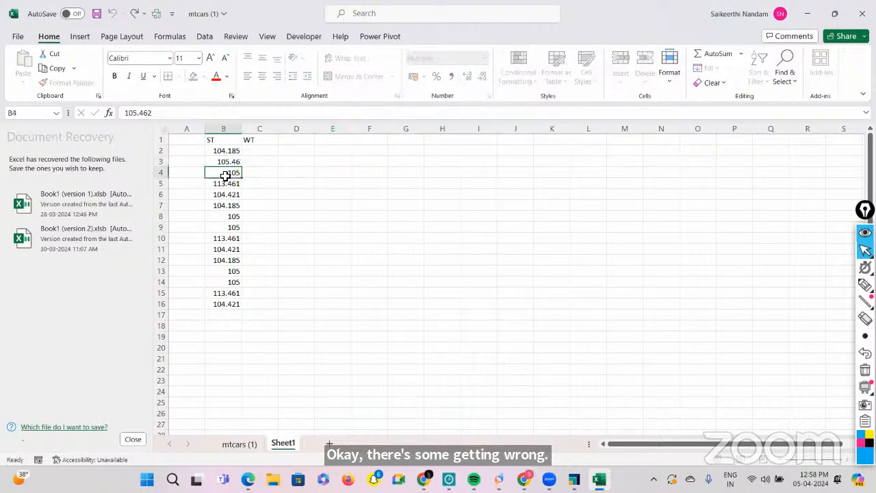
Step: Apply the Number format to the entire ST column B
left_click(230, 131)
left_click(484, 58)
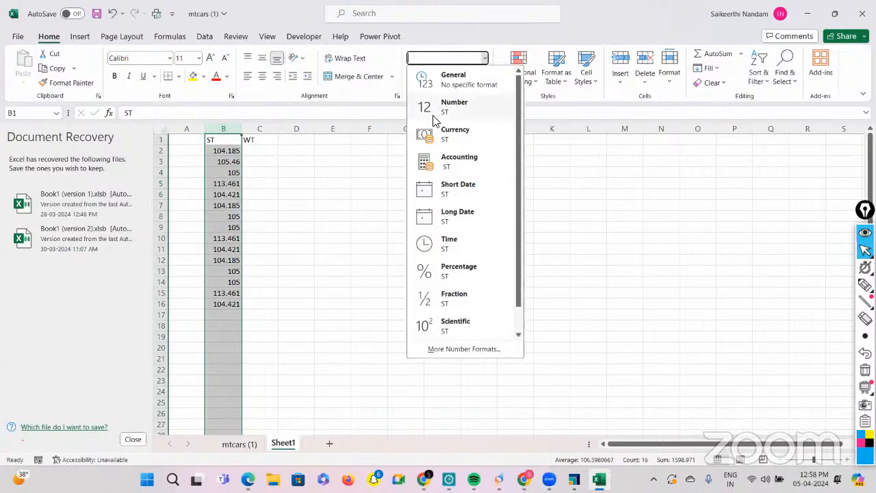
left_click(438, 108)
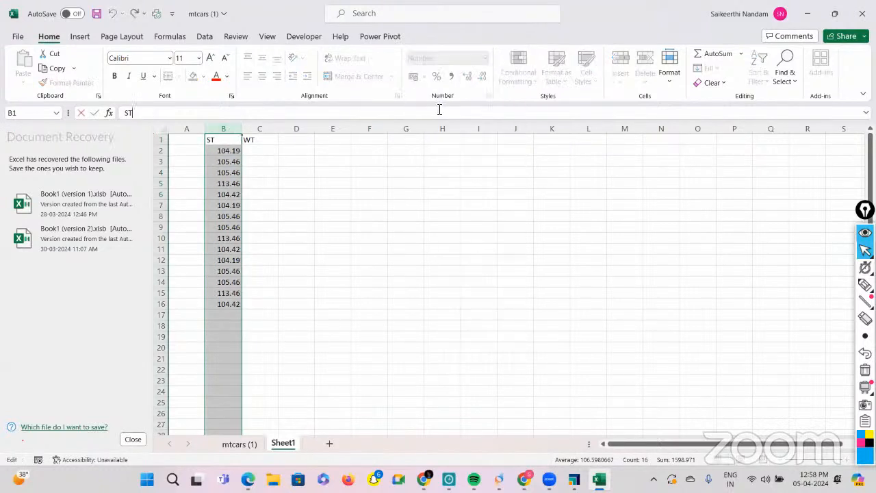
left_click(334, 228)
Step: Enter the first two WT values, 28.4671 in C2 and 30.2341 in C3
left_click(259, 156)
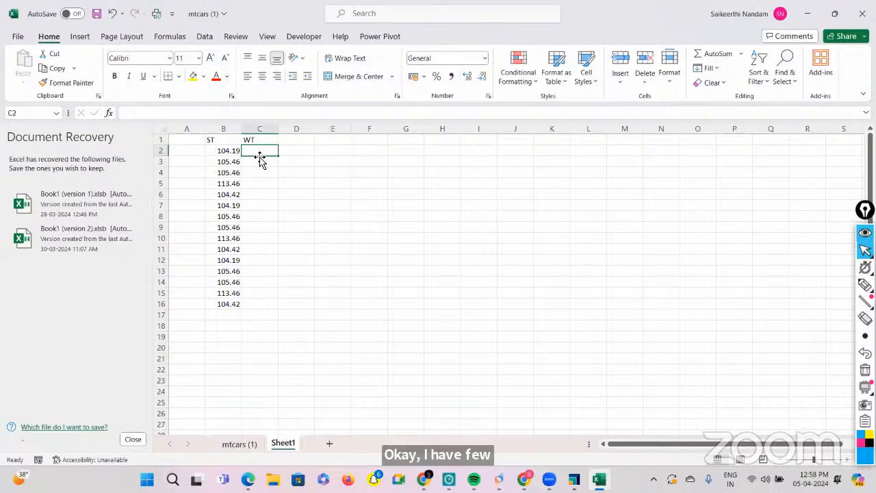
type("28")
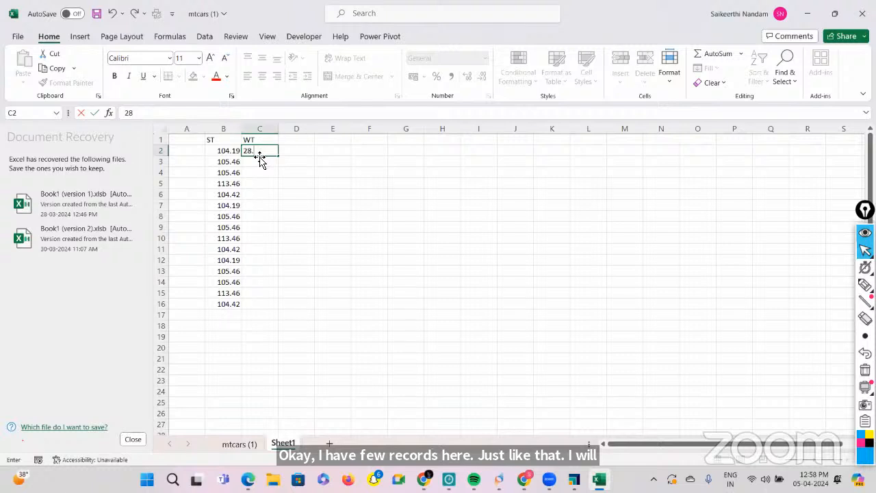
type(".4671")
key("Return")
type("3")
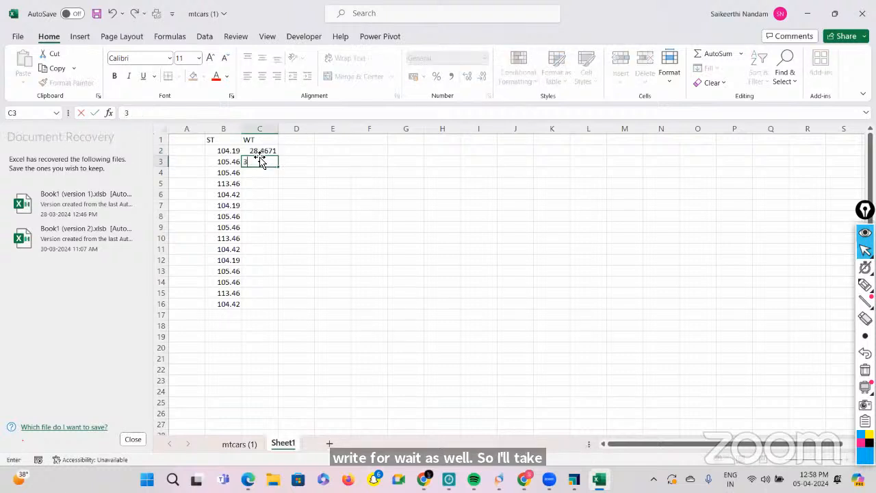
type("0.2341")
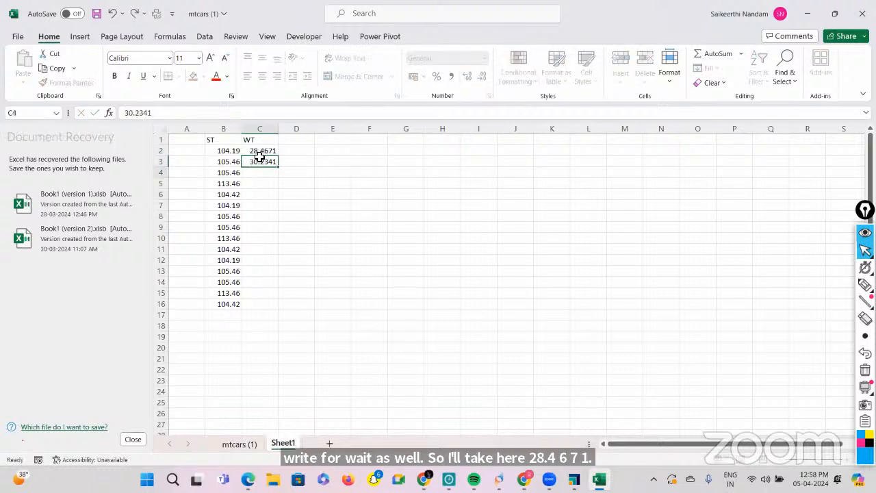
key("Return")
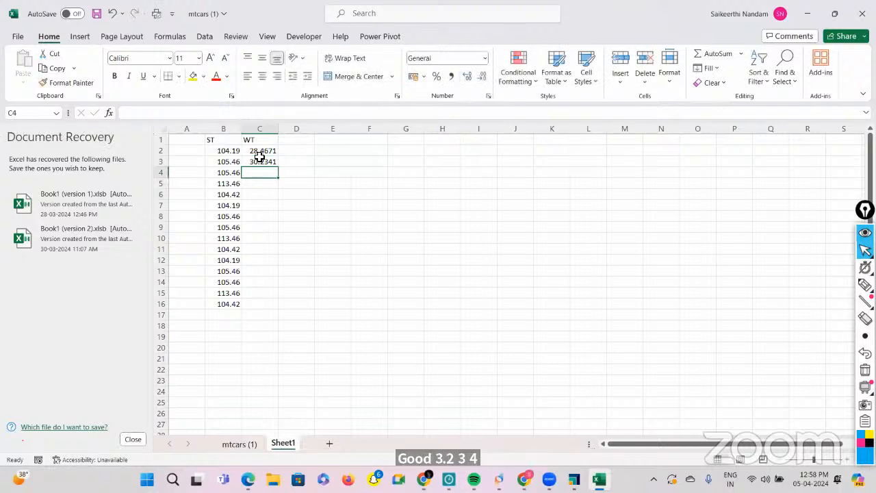
Step: Enter the WT values 29.8912, 24.8791 and 32.4631 in cells C4 to C6
type("29.8912")
key("Return")
type("2")
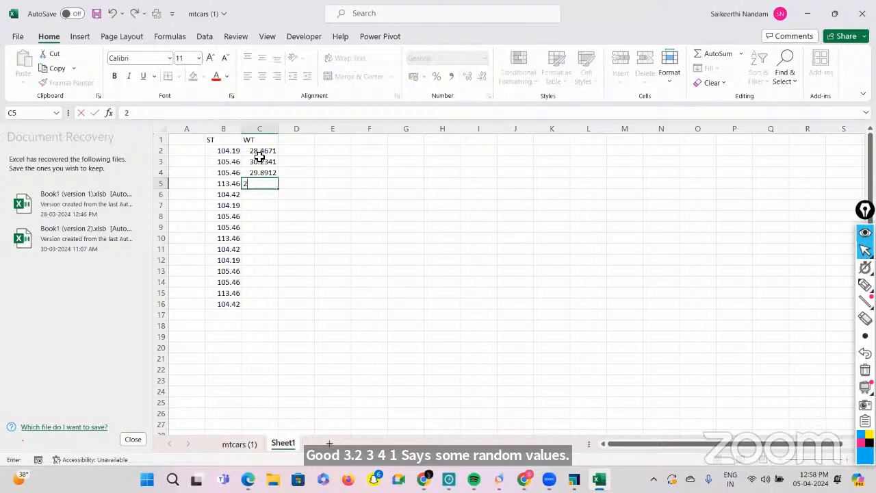
type("4.8791")
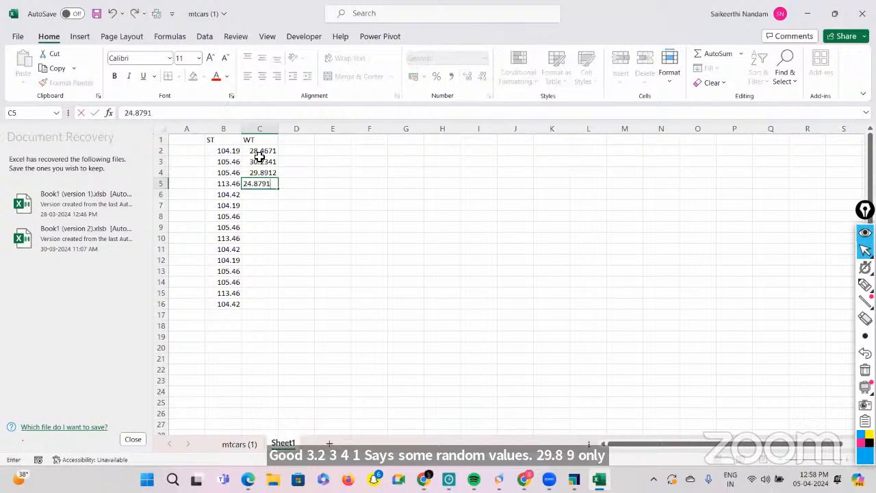
key("Return")
type("32")
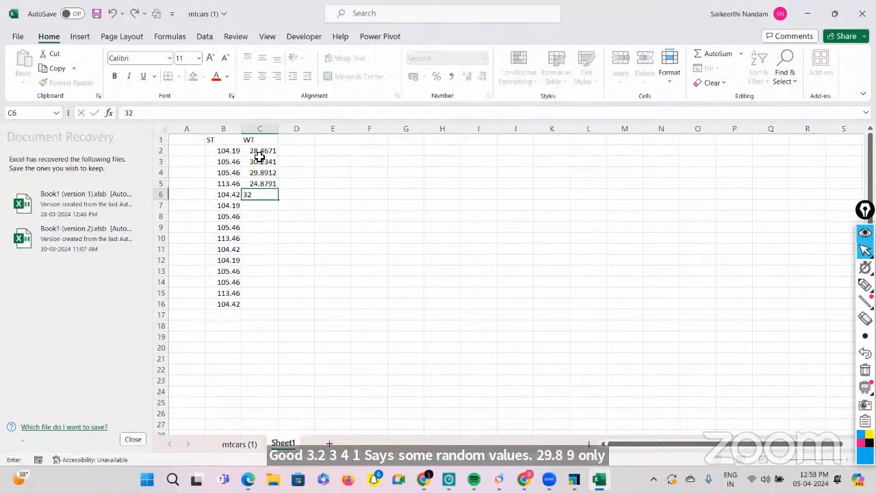
type(".4631")
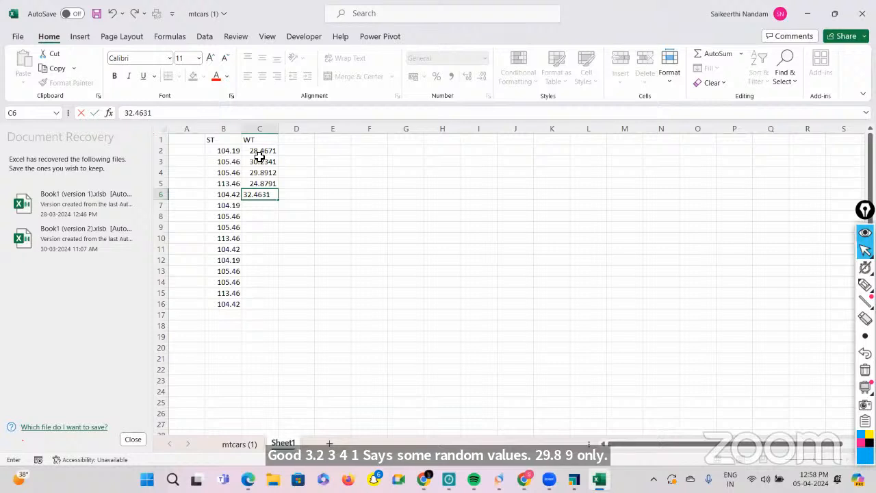
key("Return")
Step: Copy the five WT values in C2:C6 and paste them below at C7 and again at C12
left_click_drag(272, 152, 270, 196)
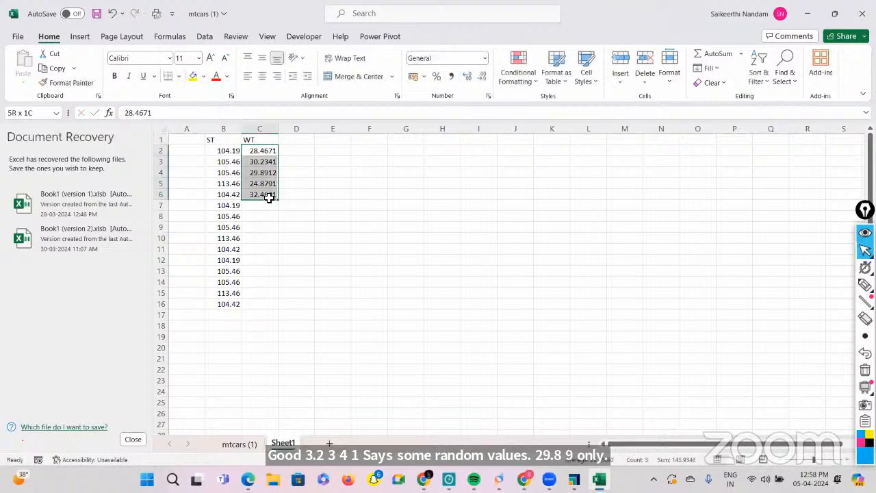
key("ctrl+c")
left_click(260, 206)
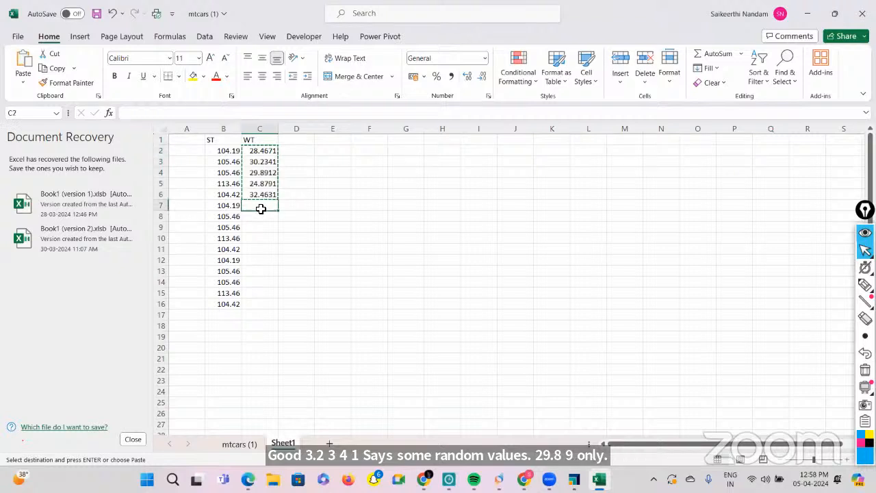
key("ctrl+v")
left_click(258, 260)
key("ctrl+v")
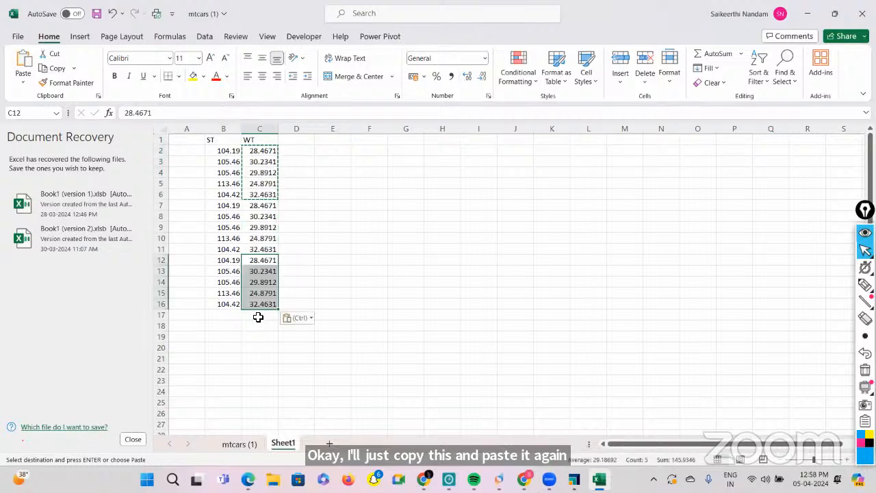
left_click(258, 317)
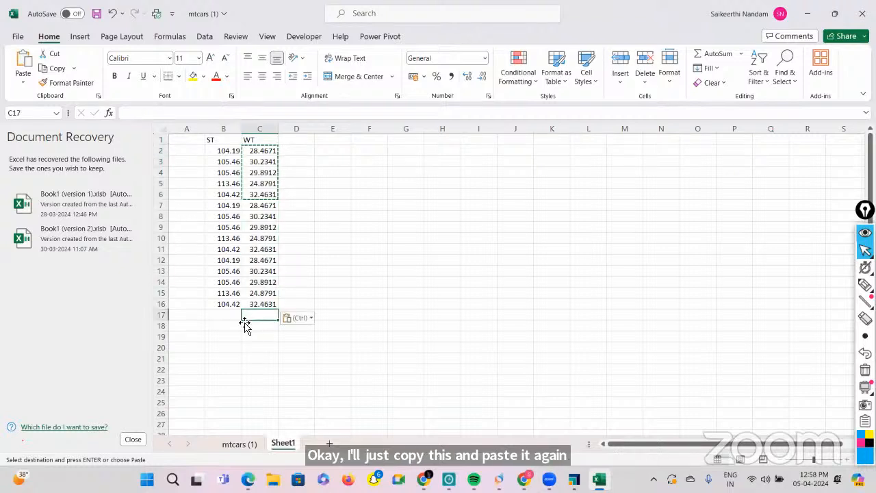
left_click_drag(253, 318, 261, 330)
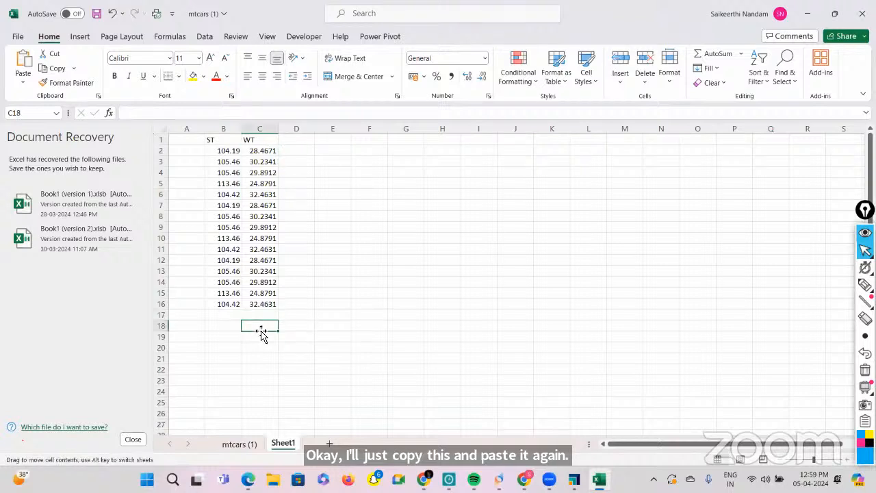
left_click(260, 316)
left_click(233, 313)
left_click(366, 243)
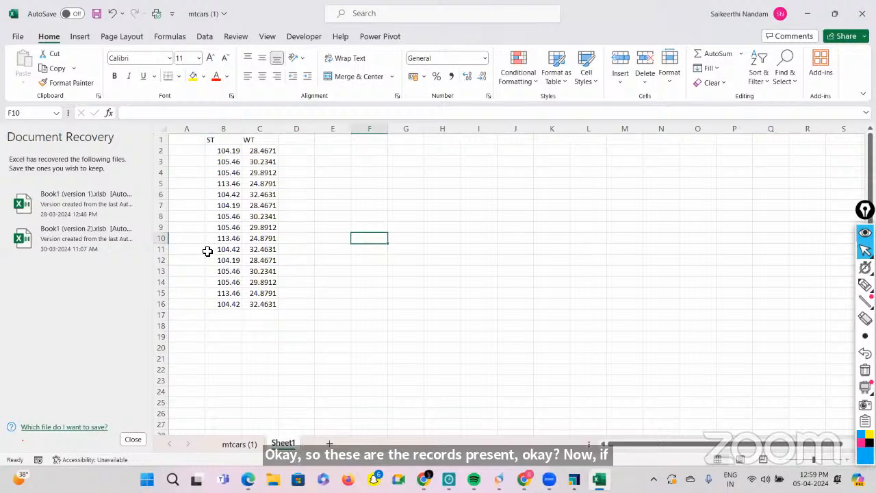
Step: Label the summary rows beside the data by entering mean in E2 and stdev in E3
left_click(333, 151)
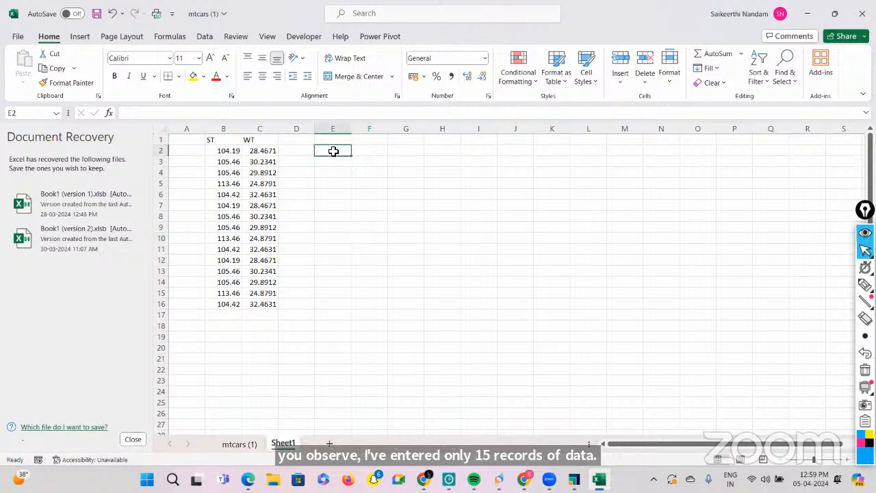
type("mean")
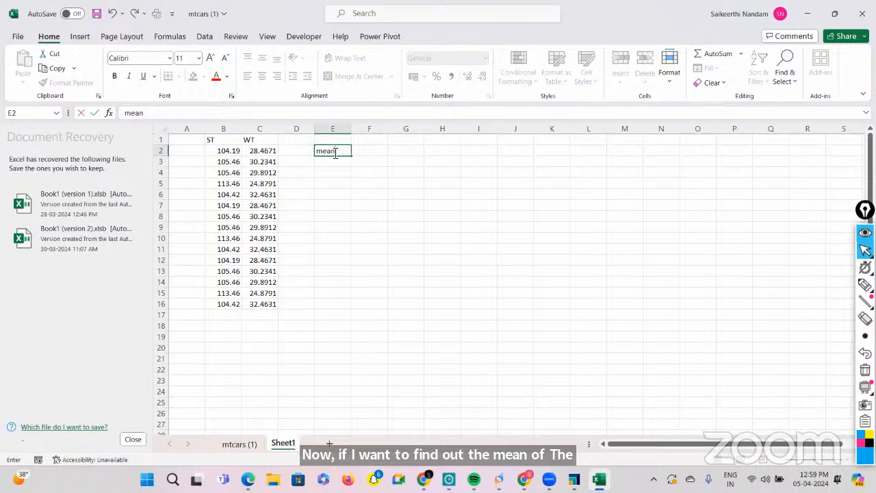
key("Return")
type("stdev")
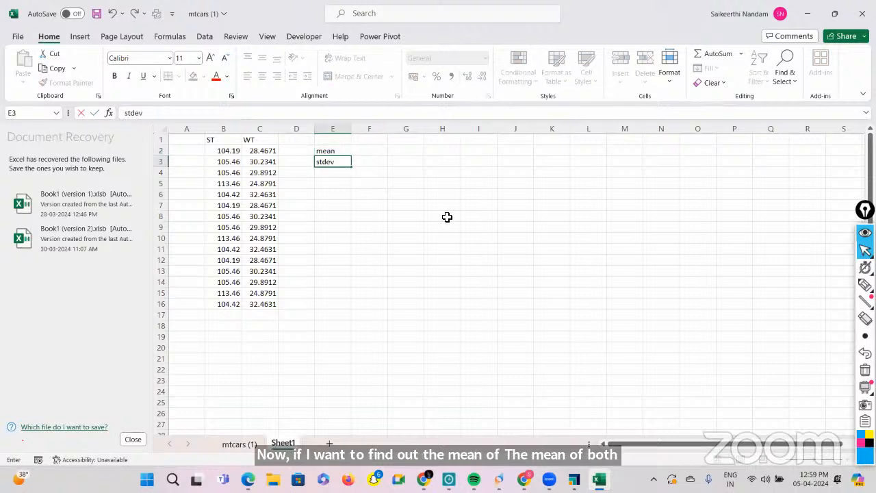
left_click(463, 228)
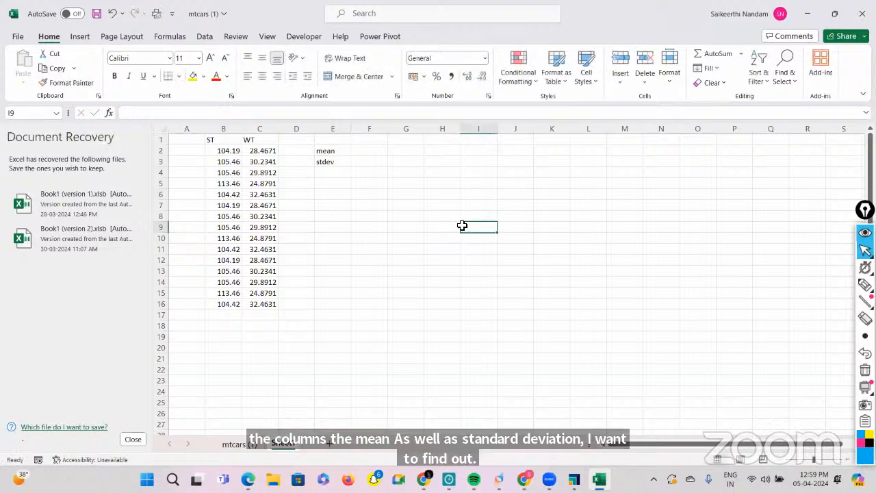
Step: Add the summary column headings ST in F1 and WT in G1
left_click(365, 142)
type("ST")
key("Tab")
type("W")
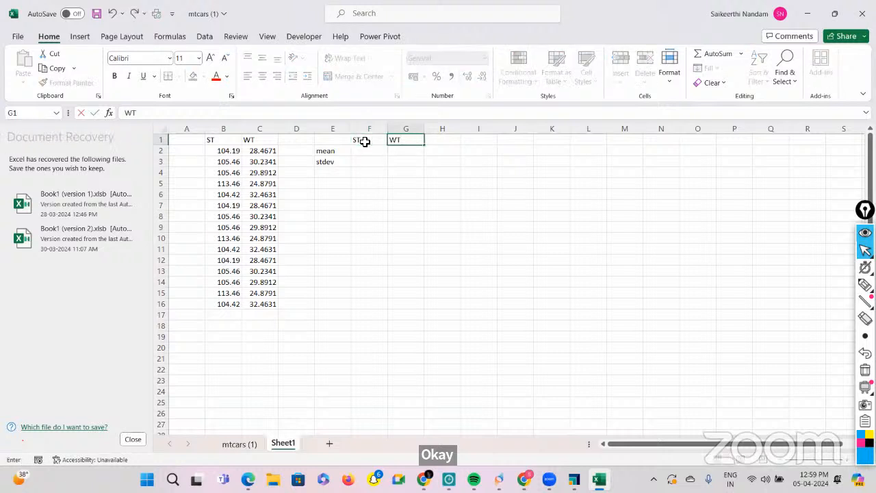
Step: Change the ST headings in F1 and B1 to SP
left_click(370, 140)
type("SP")
left_click(219, 140)
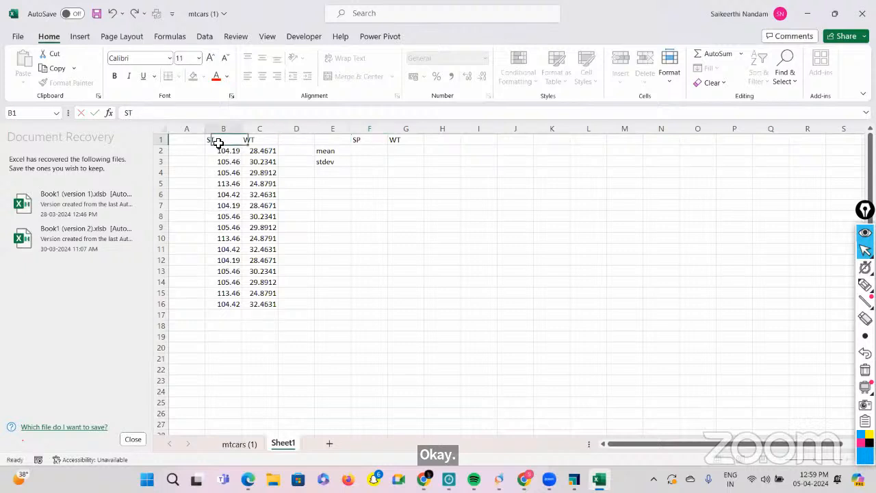
type("SP")
Step: Calculate the SP mean in F2 with the AVERAGE function over the whole of column B
left_click(372, 151)
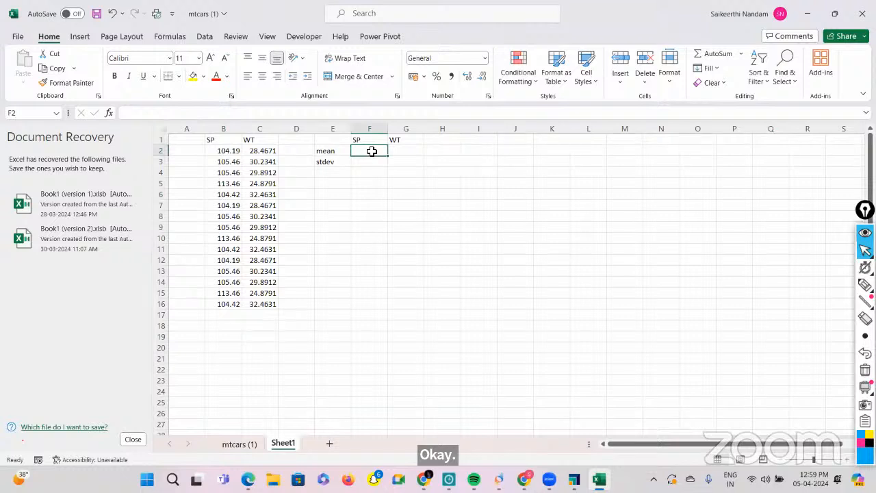
type("=aver")
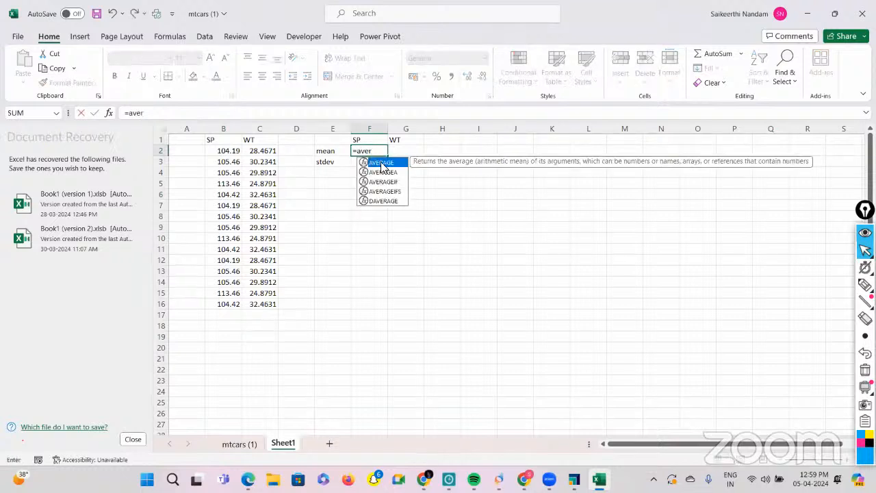
double_click(381, 164)
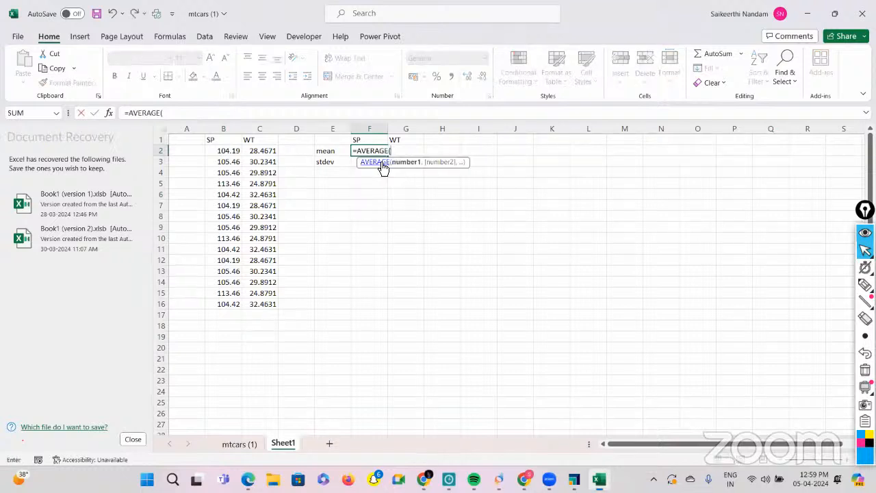
left_click(221, 130)
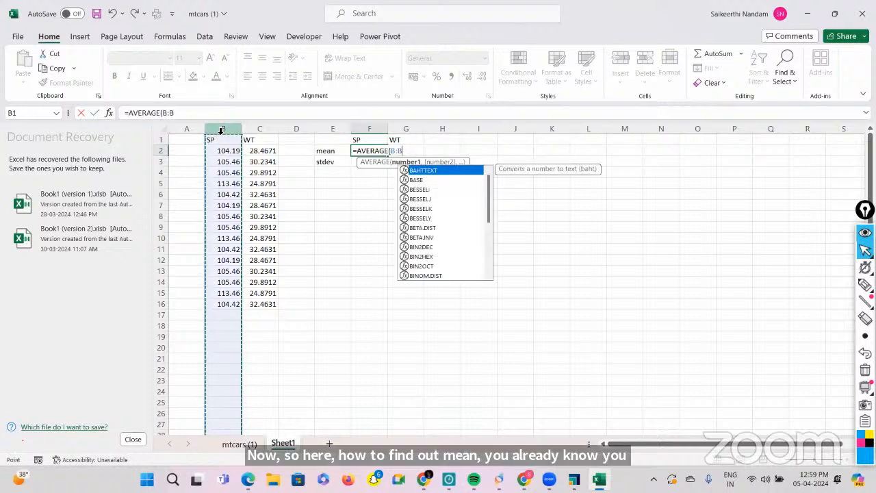
key("Return")
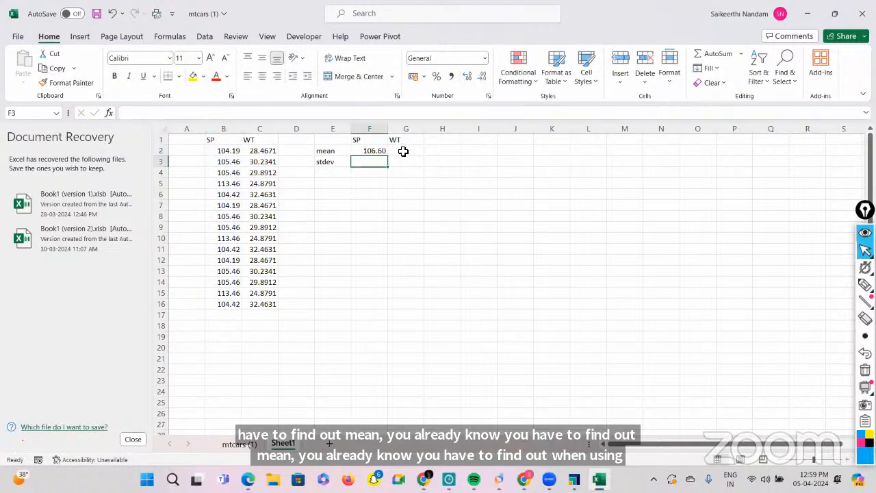
Step: Calculate the WT mean in G2 with the AVERAGE function over the whole of column C
left_click(402, 151)
type("=av")
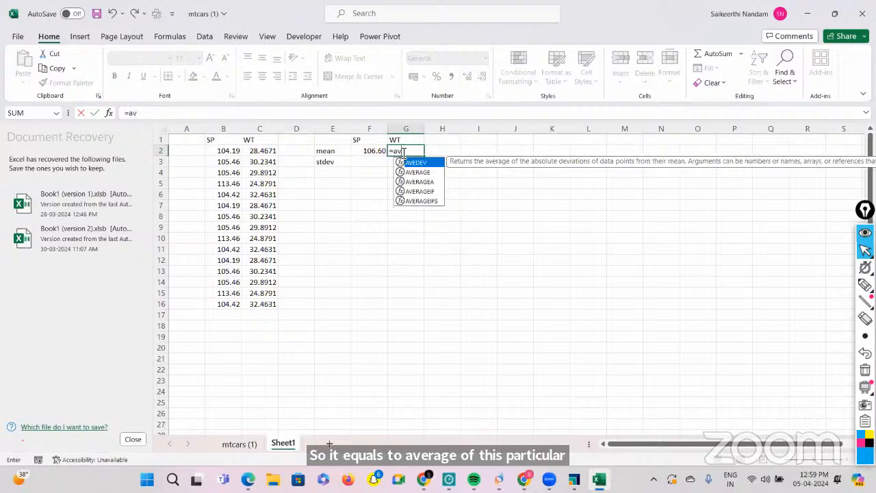
type("er")
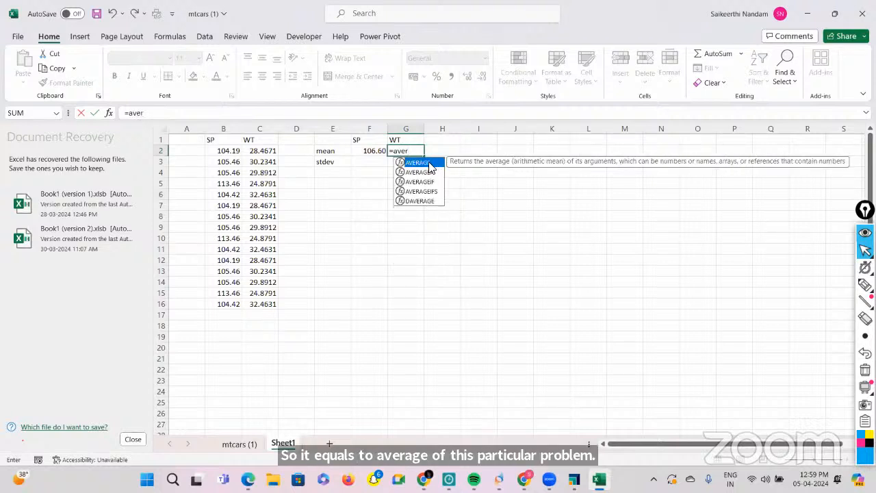
double_click(431, 164)
left_click(256, 130)
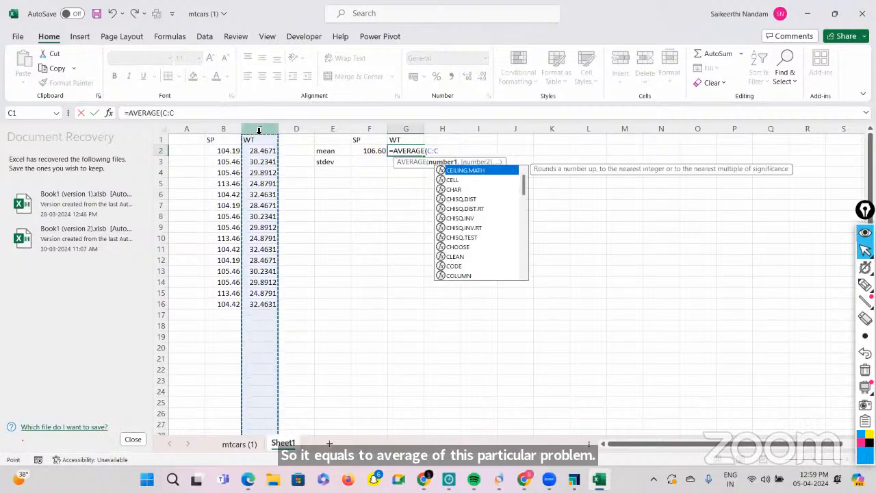
key("Return")
Step: Calculate the SP sample standard deviation in F3 with STDEV.S over the whole of column B
left_click(371, 162)
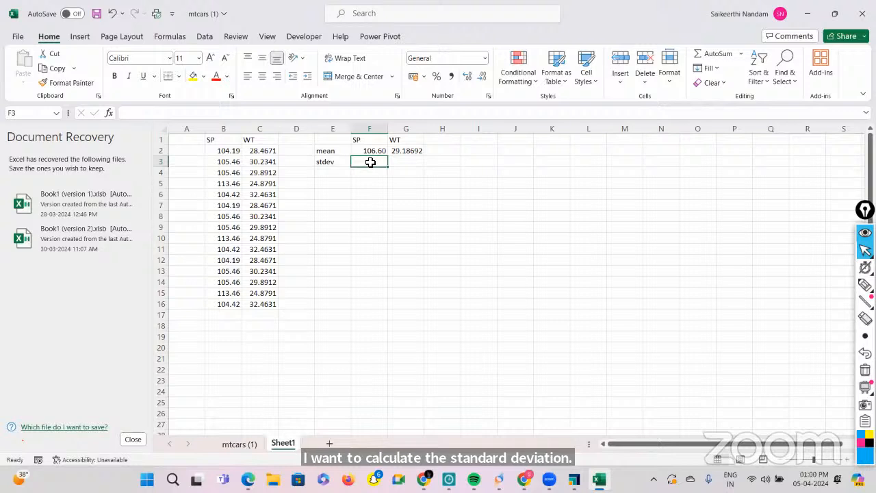
type("=s")
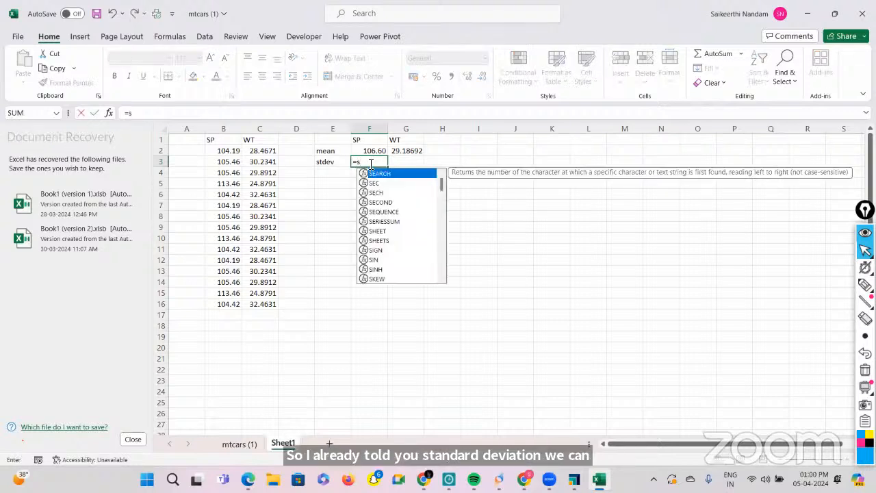
type("tdev")
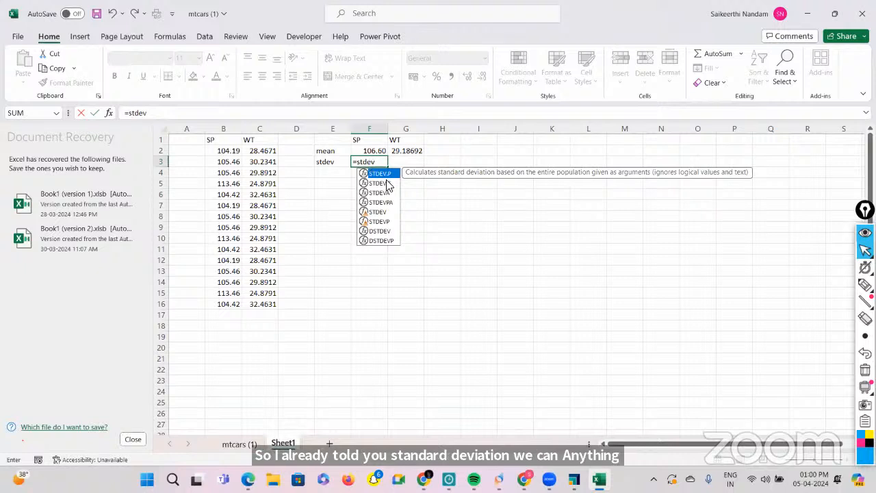
left_click(384, 184)
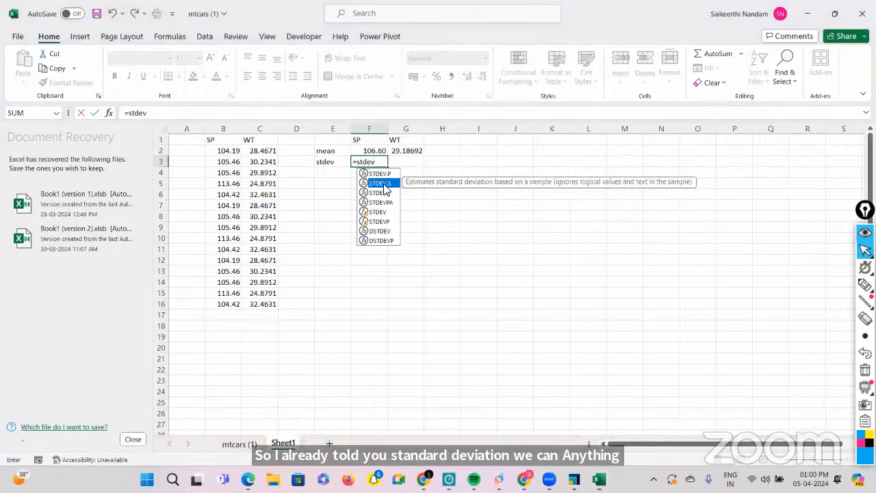
double_click(384, 183)
left_click(232, 129)
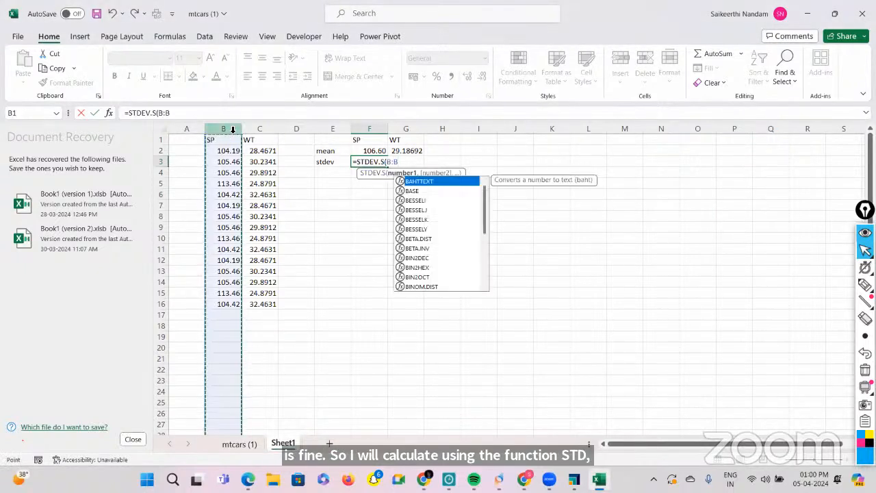
key("Return")
Step: Calculate the WT sample standard deviation in G3 with STDEV.S over the whole of column C
left_click(400, 163)
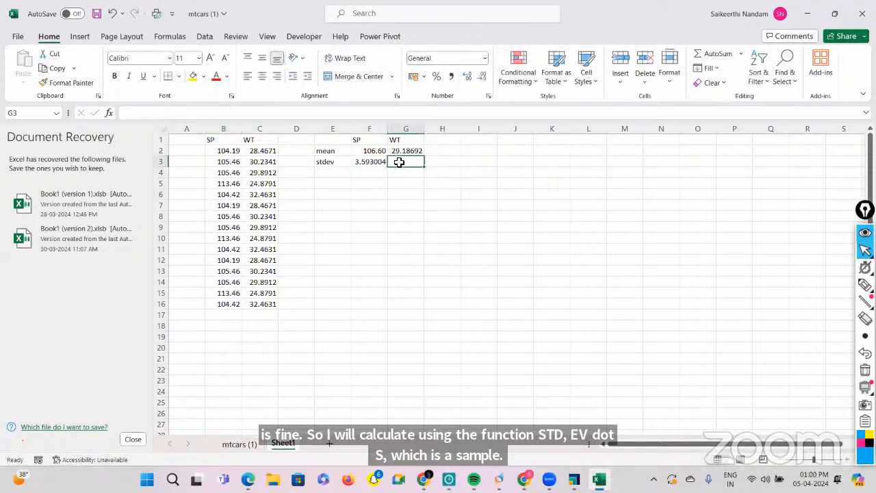
type("=sted")
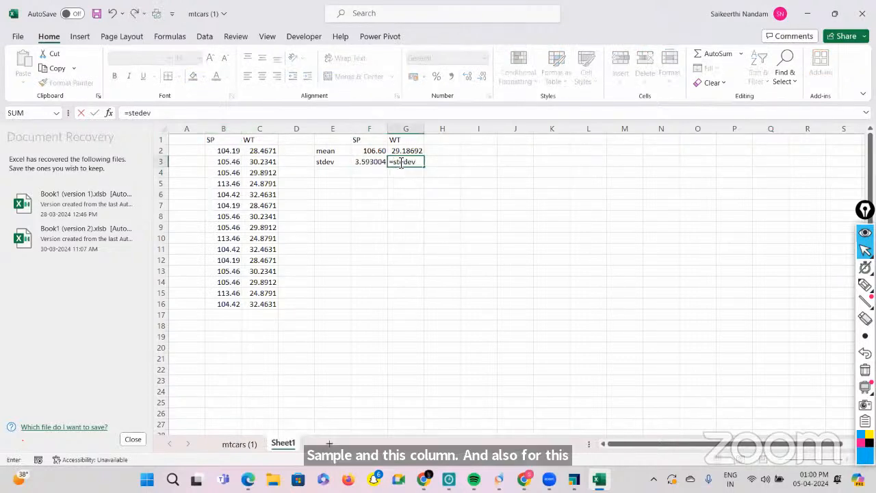
type("ev")
key("BackSpace")
key("BackSpace")
key("BackSpace")
key("BackSpace")
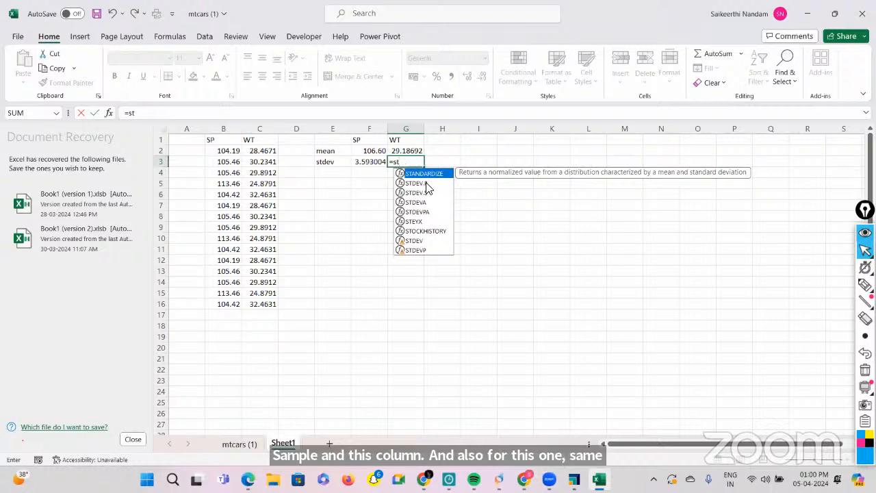
double_click(416, 193)
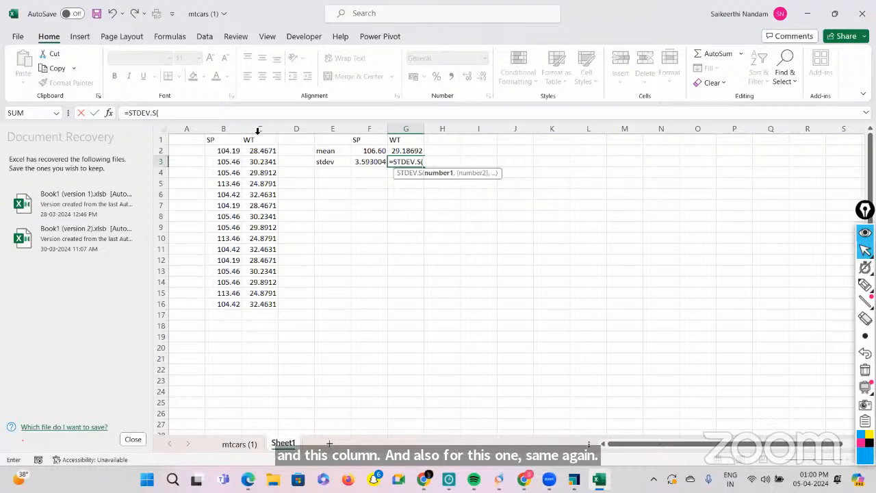
left_click(255, 129)
key("Return")
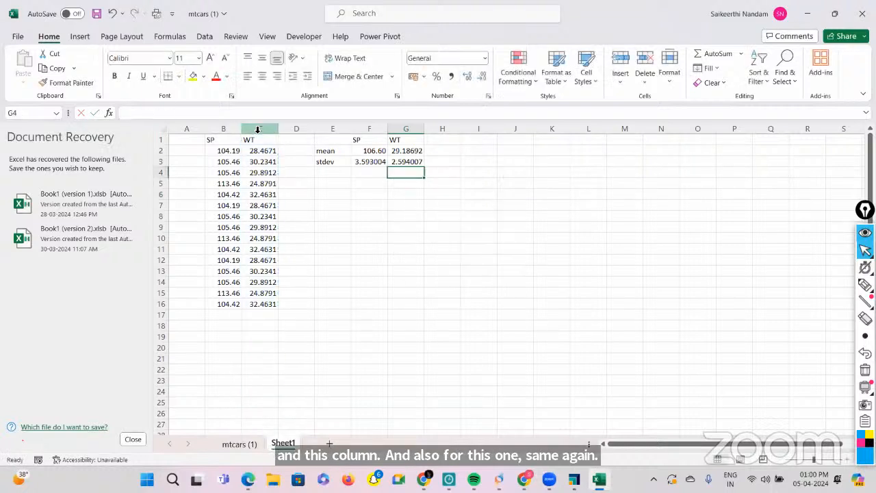
left_click(416, 231)
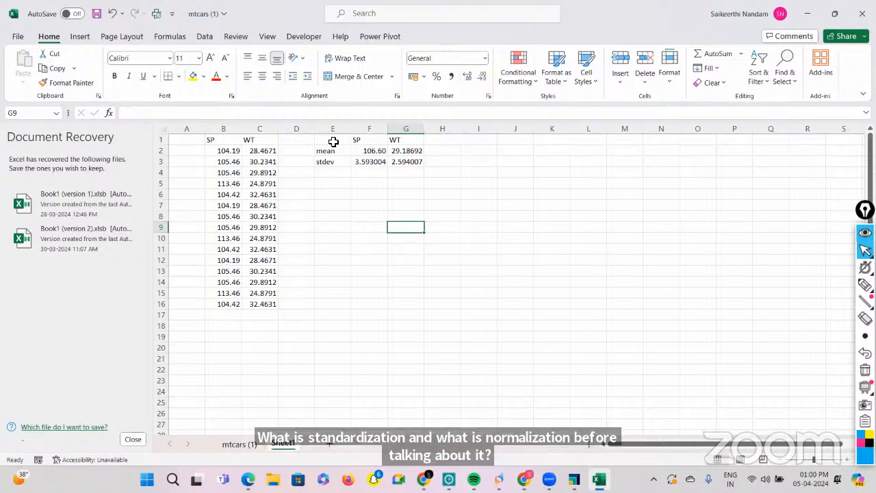
Step: Move the mean and stdev summary table from E1:G3 to the range starting at P1
left_click_drag(349, 142, 403, 163)
key("ctrl+c")
left_click(727, 139)
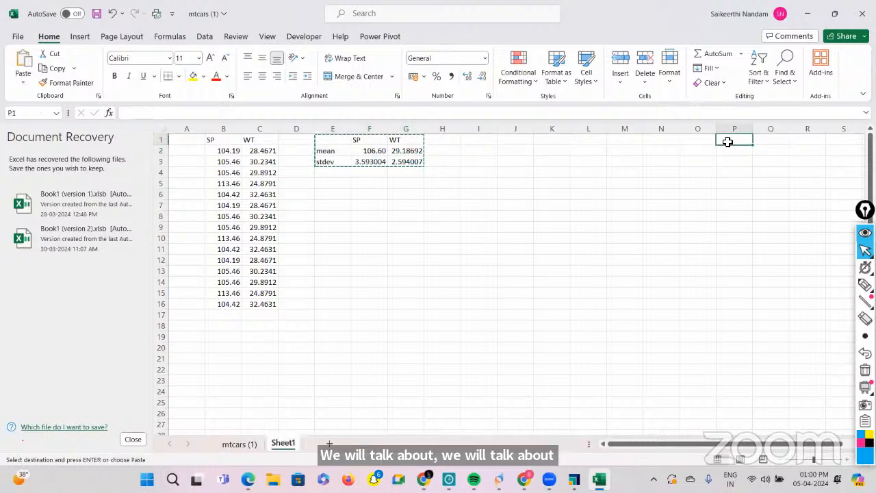
key("ctrl+v")
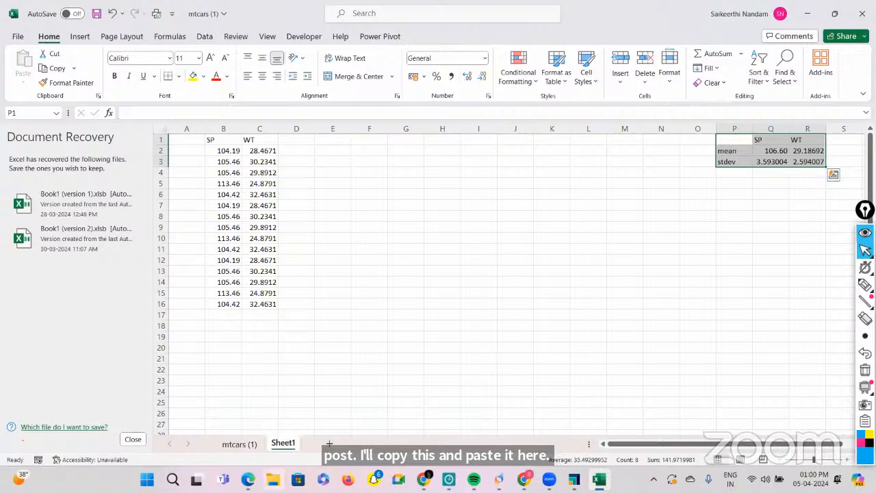
Step: Switch to the Data Preprocessing presentation in the browser and go back to slide 16 to review the data scaling formulas
mouse_move(248, 479)
left_click(263, 445)
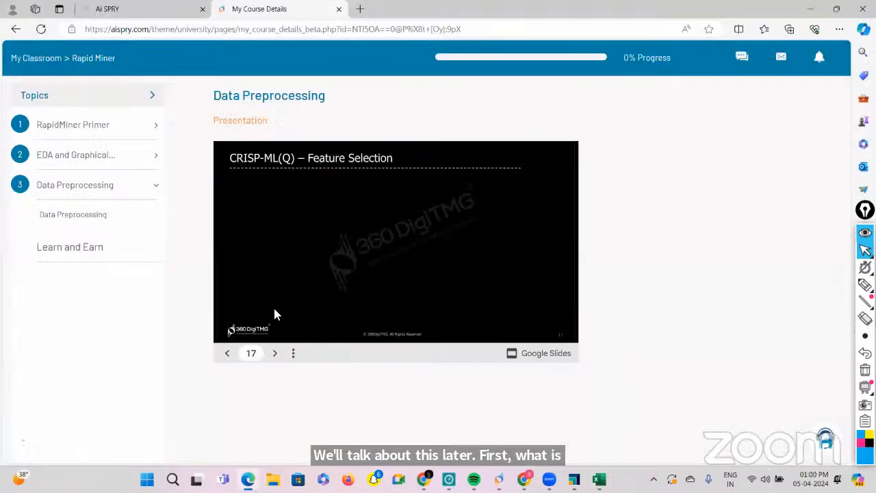
left_click(228, 355)
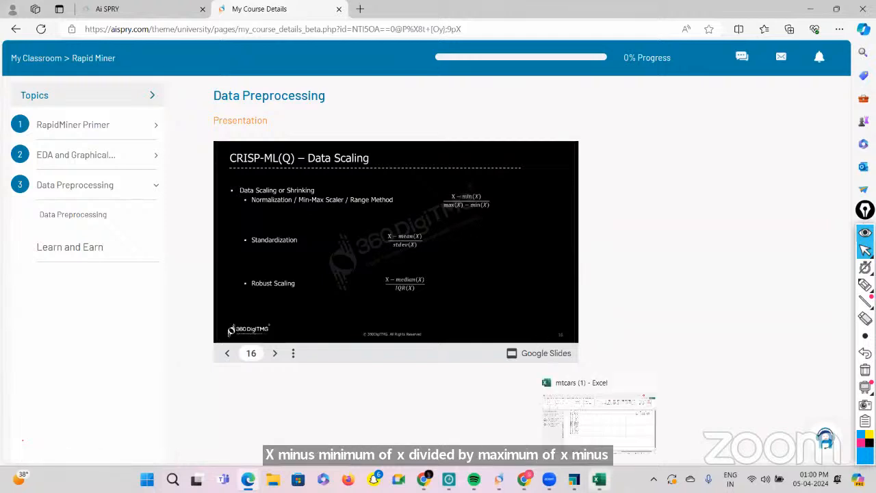
Step: Return to the Excel workbook and handwrite the annotation Norm = (x − min(x)) / (max(x) − min(x)) over the empty cells below the data rows
left_click(599, 479)
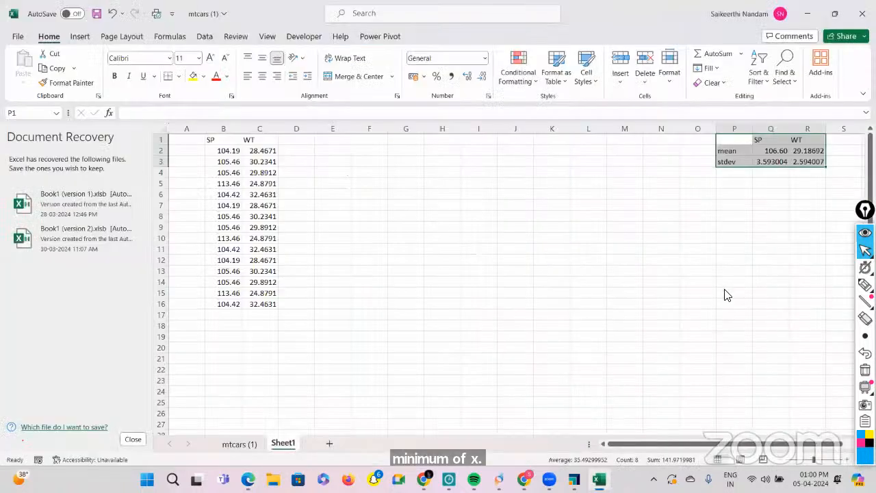
left_click(865, 285)
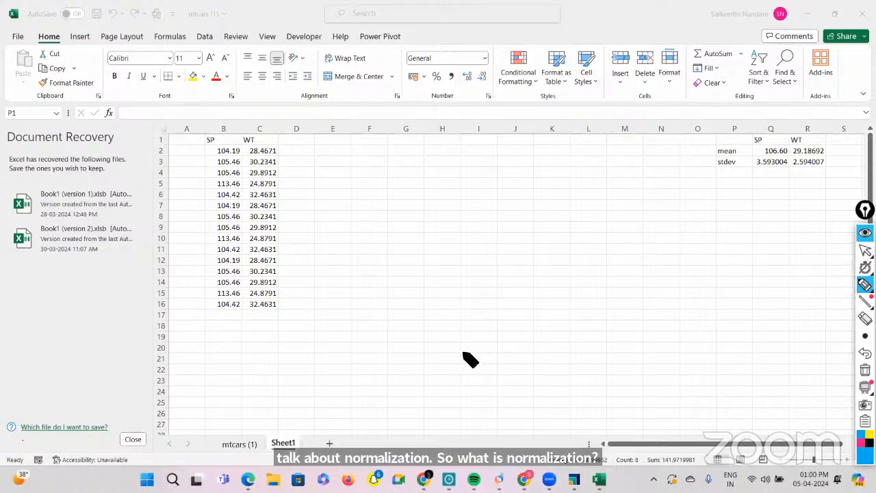
mouse_move(464, 351)
left_mouse_down()
mouse_move(465, 364)
mouse_move(473, 364)
mouse_move(529, 349)
left_mouse_up()
left_click_drag(536, 337, 544, 347)
left_click_drag(545, 336, 537, 348)
left_click_drag(550, 333, 555, 345)
left_click_drag(466, 376, 619, 333)
left_click_drag(503, 388, 628, 357)
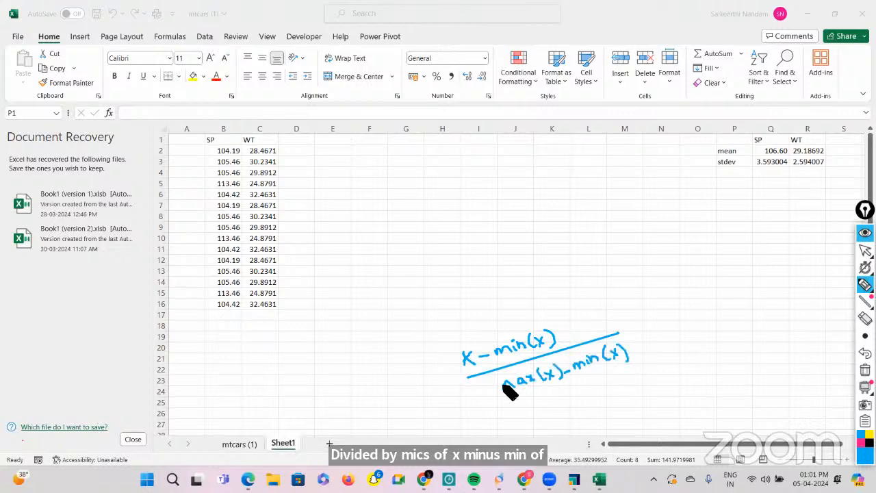
left_click_drag(498, 381, 496, 391)
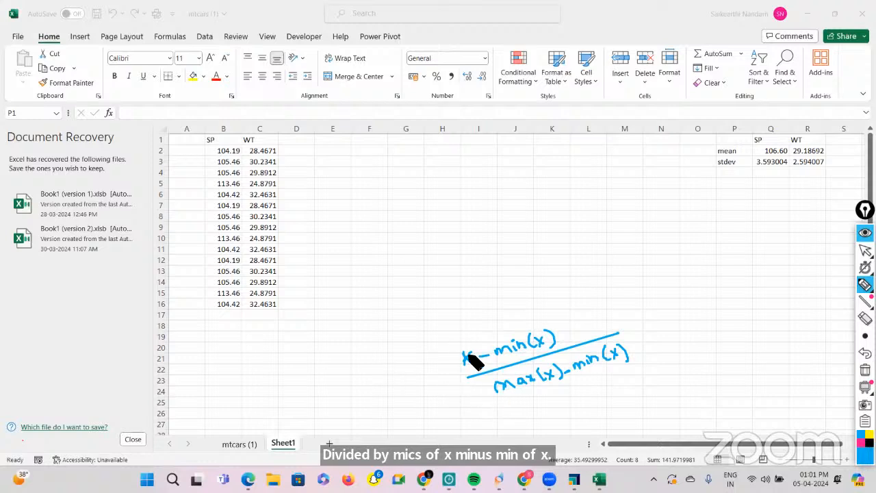
left_click_drag(462, 353, 468, 358)
mouse_move(374, 401)
left_mouse_down()
mouse_move(376, 409)
mouse_move(414, 397)
mouse_move(401, 414)
mouse_move(416, 404)
left_mouse_up()
left_click_drag(437, 376, 446, 376)
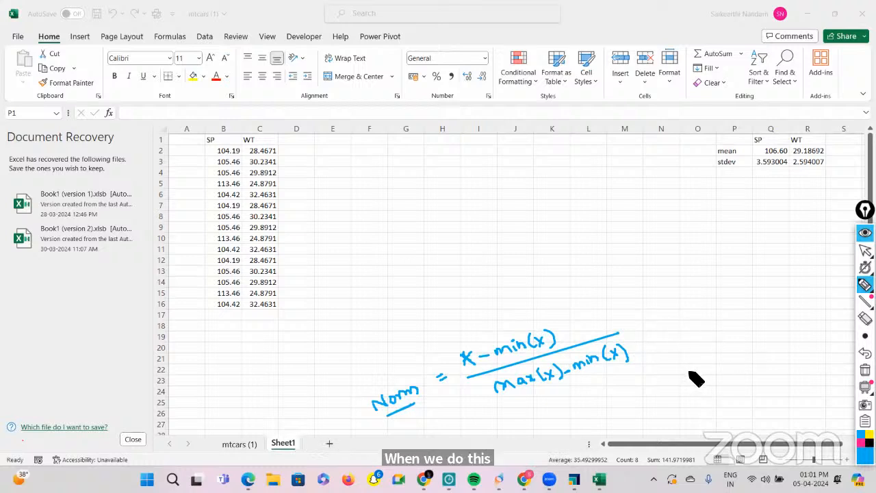
Step: Handwrite the notes max – 1 and min – 0 beside the normalization formula and underline them
left_click_drag(691, 374, 739, 367)
left_click_drag(758, 356, 757, 369)
mouse_move(705, 401)
left_mouse_down()
mouse_move(746, 388)
mouse_move(762, 402)
left_mouse_up()
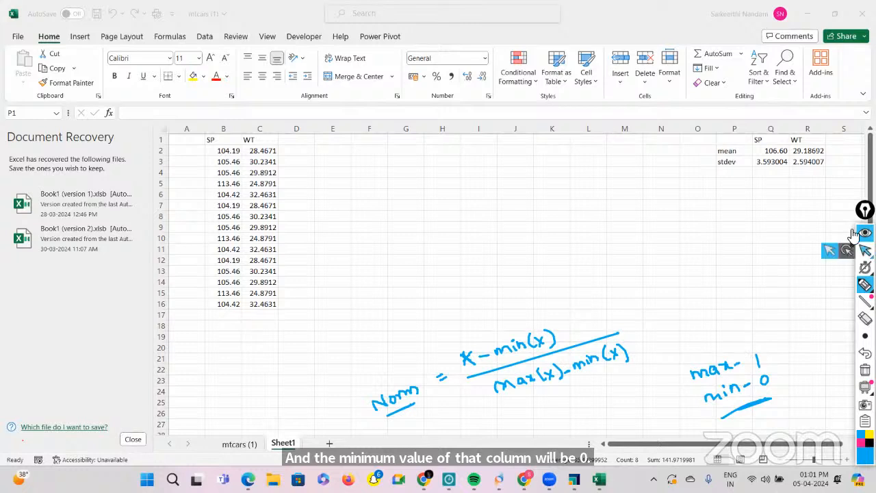
Step: Leave annotation mode and label a summary table with min in E2, max in E3, Sp in F1 and WT in G1
left_click(864, 251)
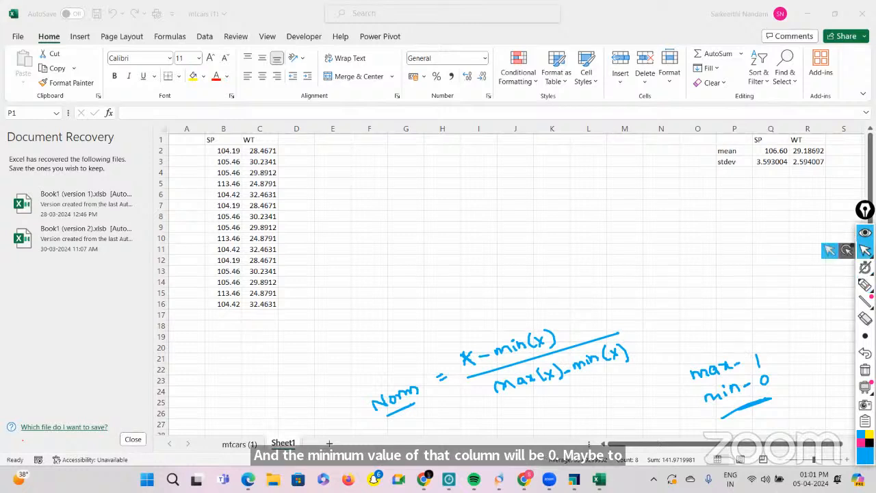
left_click(323, 159)
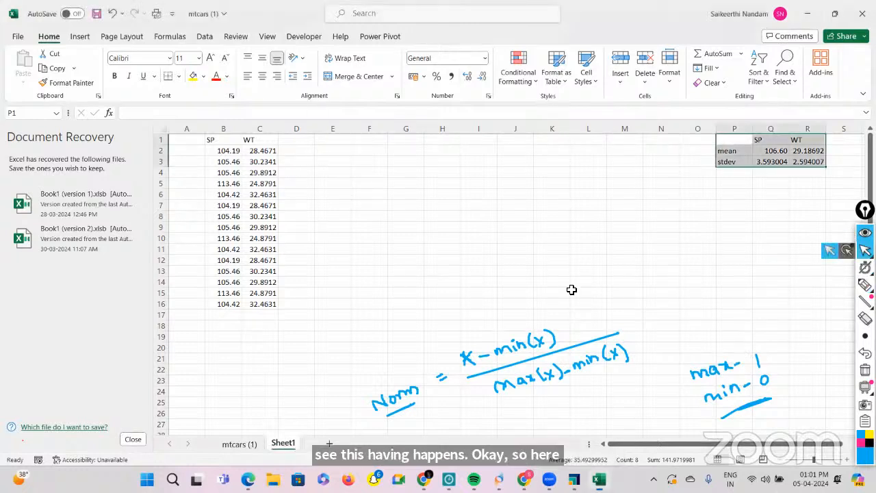
left_click(329, 150)
type("min")
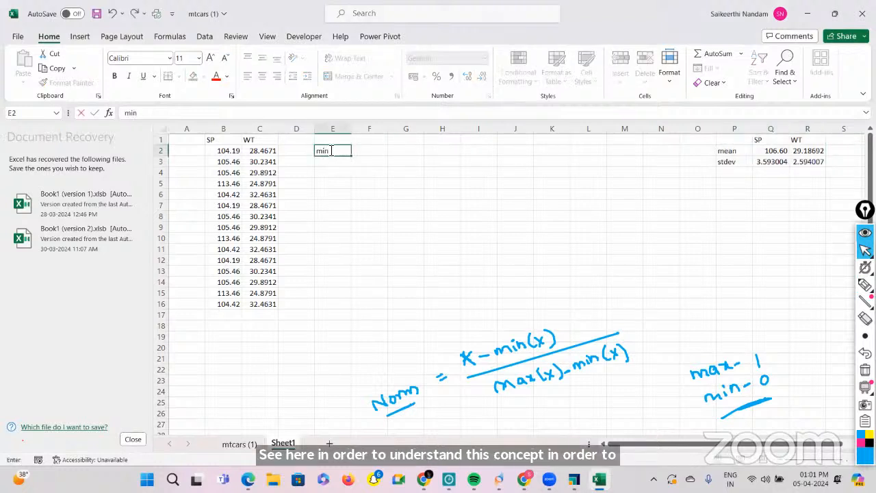
key("Return")
type("max")
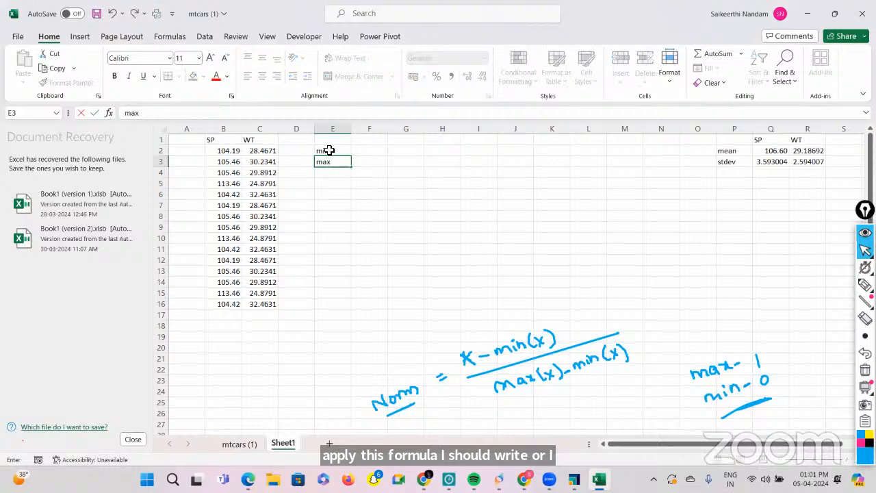
left_click(368, 141)
type("Sp")
key("Tab")
type("WT")
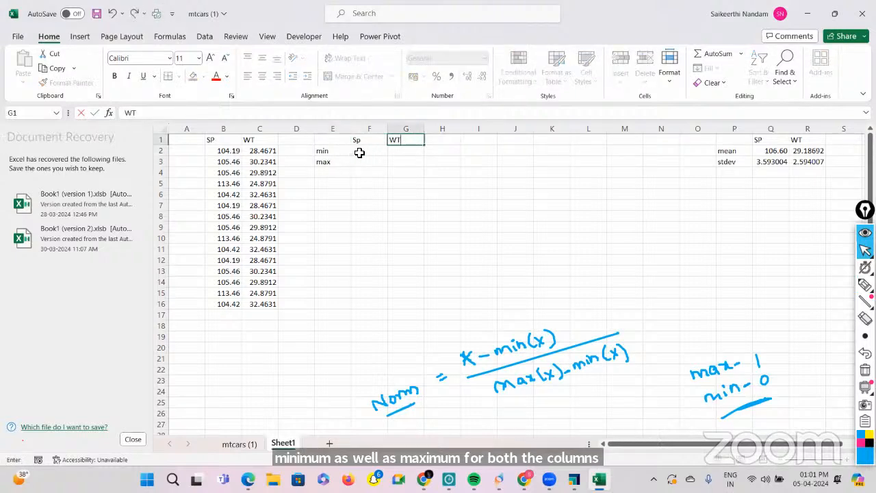
Step: Calculate the minimum SP value in F2 with the MIN function over all of column B
left_click(360, 152)
type("=mi")
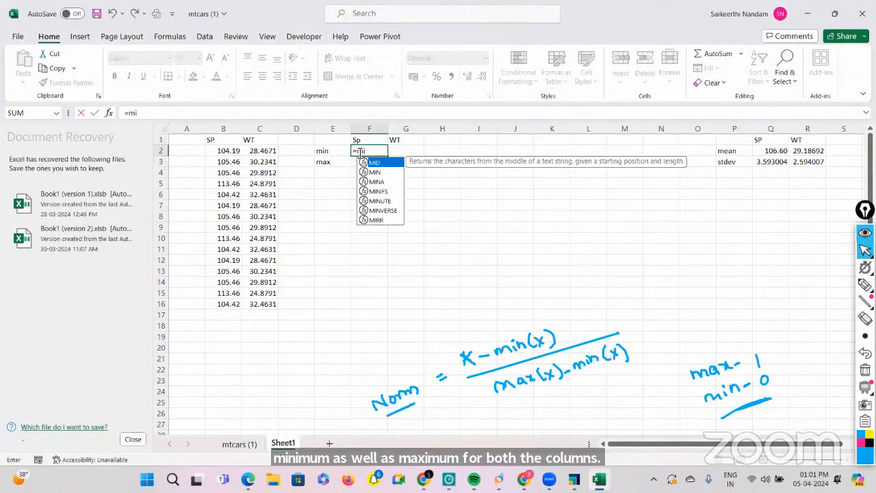
double_click(374, 172)
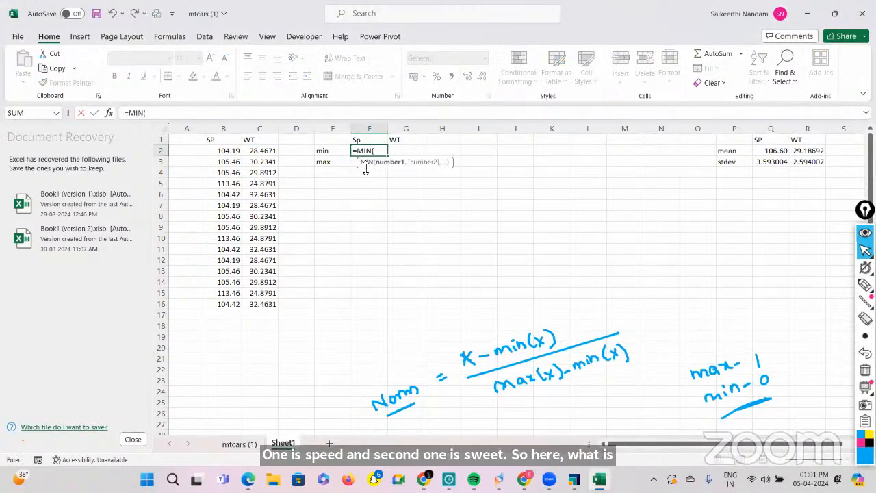
left_click(230, 129)
key("Return")
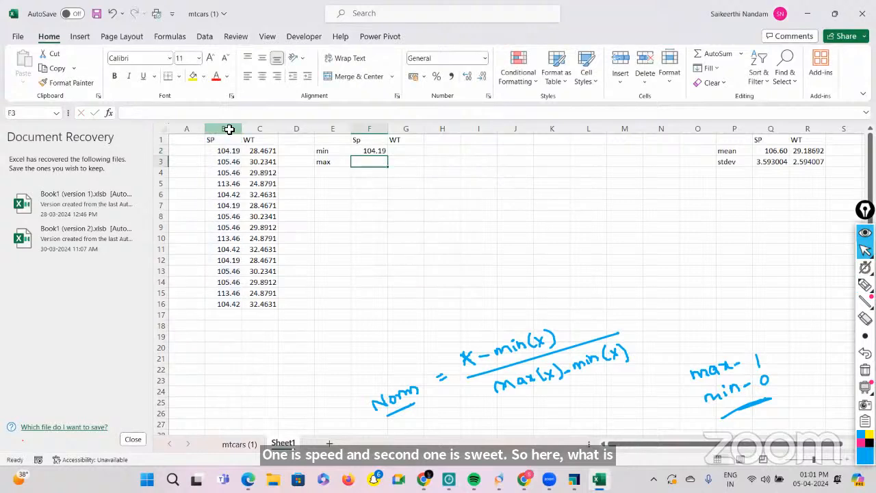
Step: Calculate the minimum WT value in G2 with the MIN function over all of column C
left_click(406, 154)
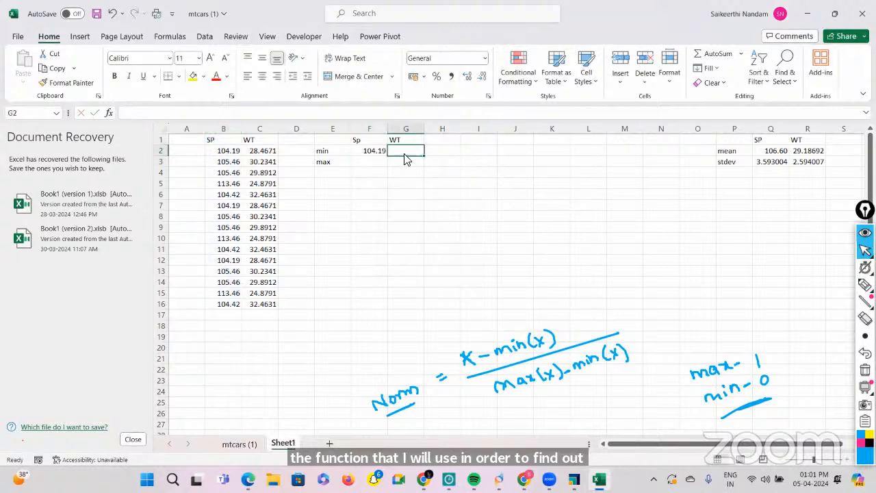
type("=min")
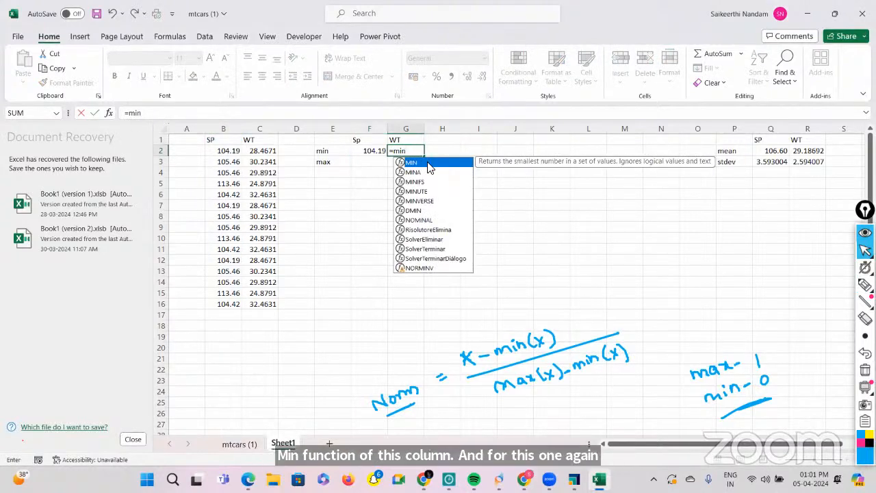
double_click(428, 164)
left_click(269, 130)
key("shift+Return")
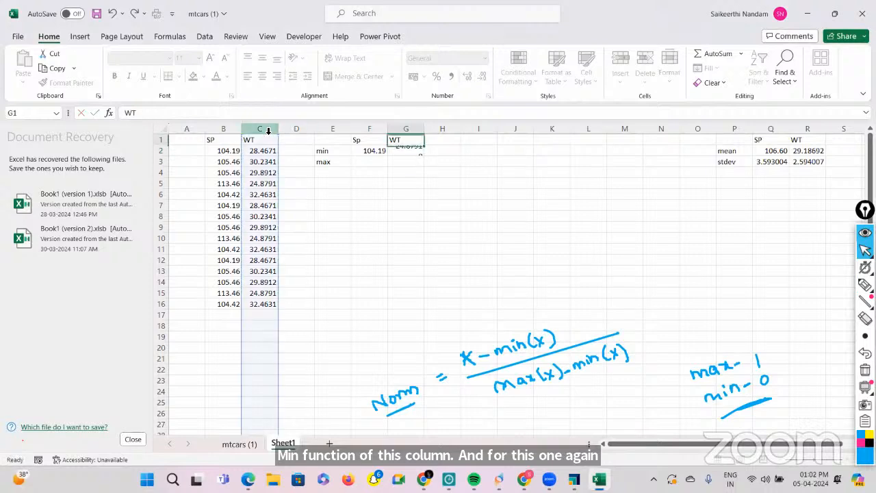
Step: Calculate the maximum SP value in F3 with the MAX function over all of column B
left_click(363, 164)
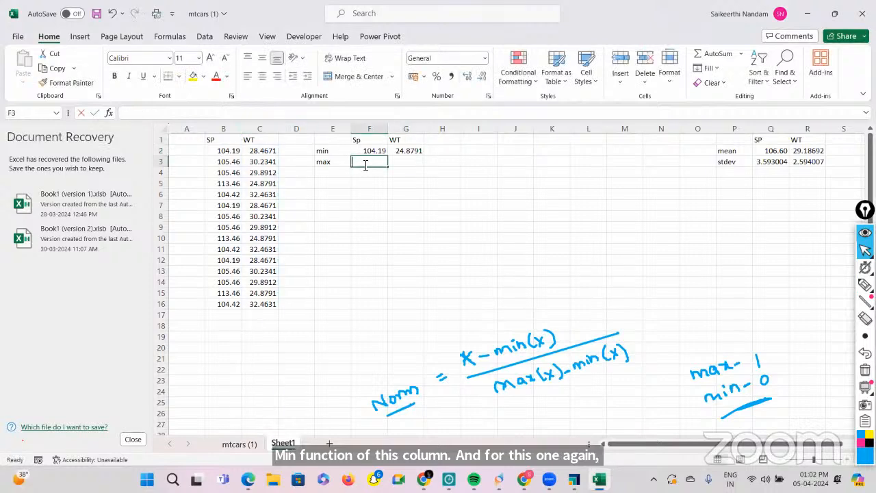
type("=max")
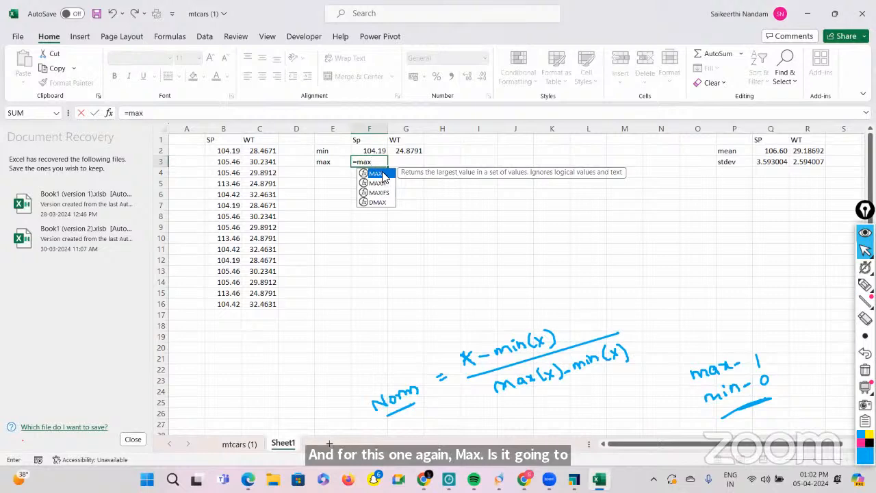
double_click(384, 178)
left_click(226, 129)
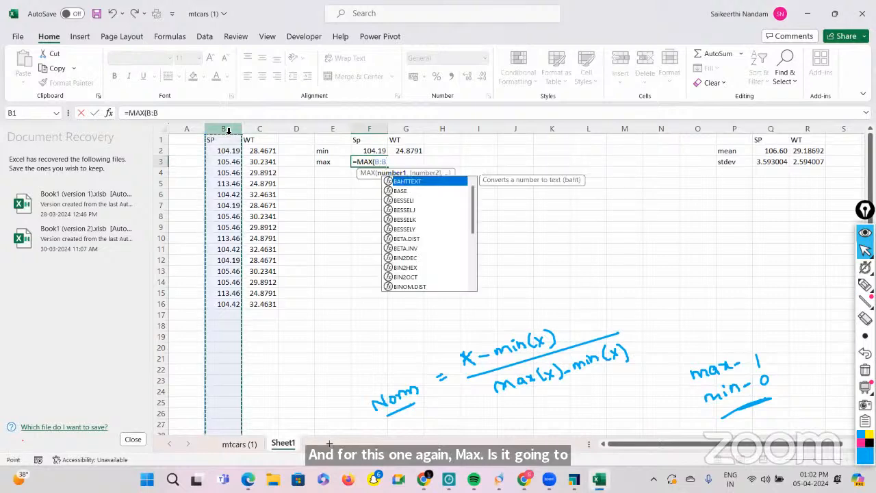
key("Return")
Step: Calculate the maximum WT value in G3 with the MAX function over all of column C
left_click(394, 166)
type("=max")
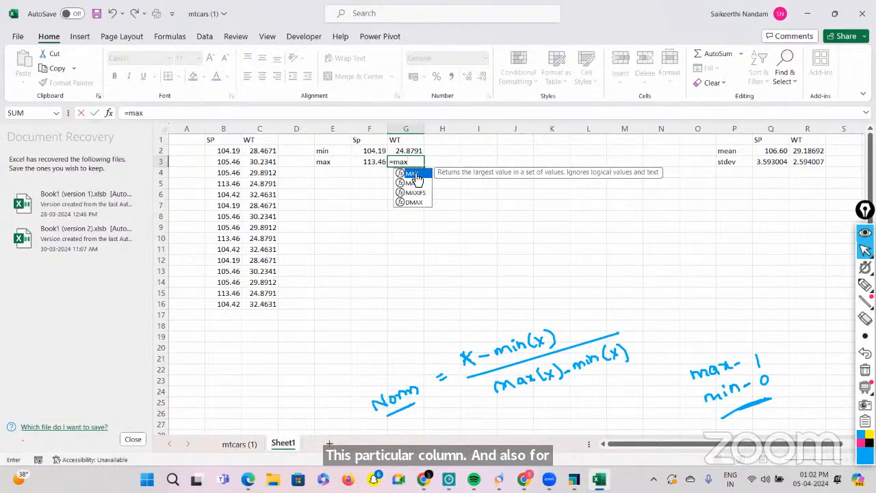
double_click(413, 173)
left_click(264, 130)
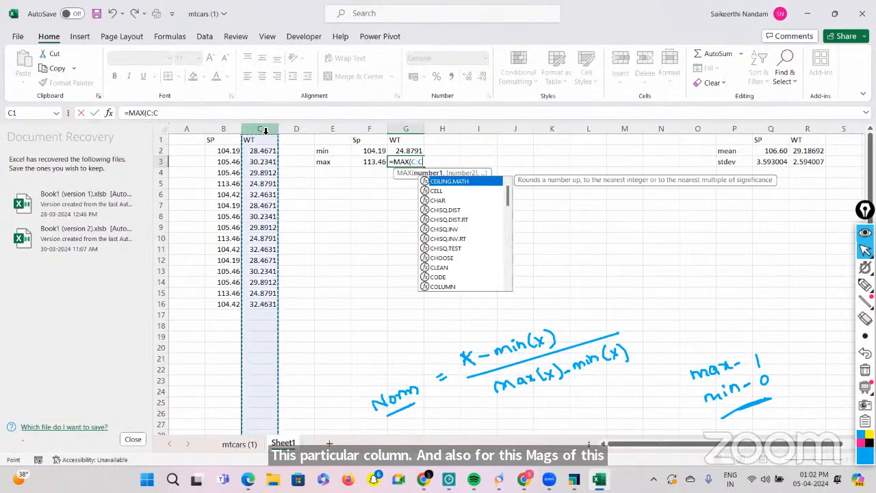
key("Return")
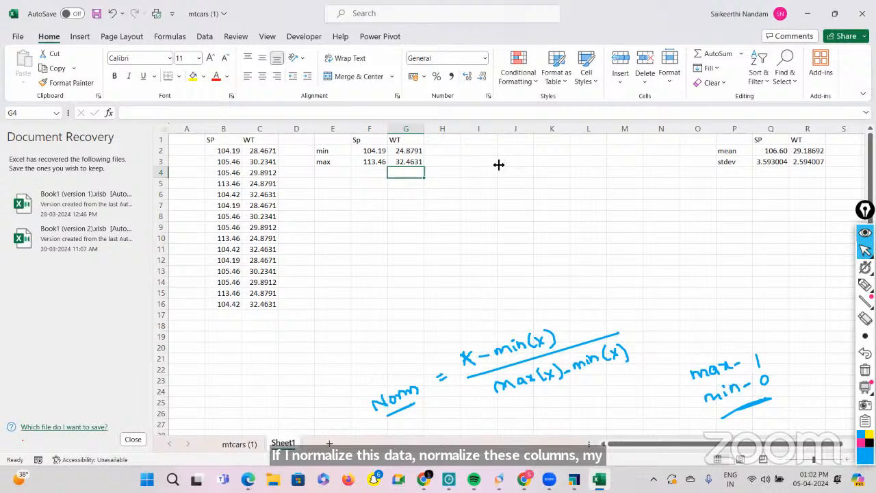
Step: Enter the headers Normal Sp in I1 and Norml WT in J1, and widen column I slightly to fit its header
left_click(470, 142)
type("Normal")
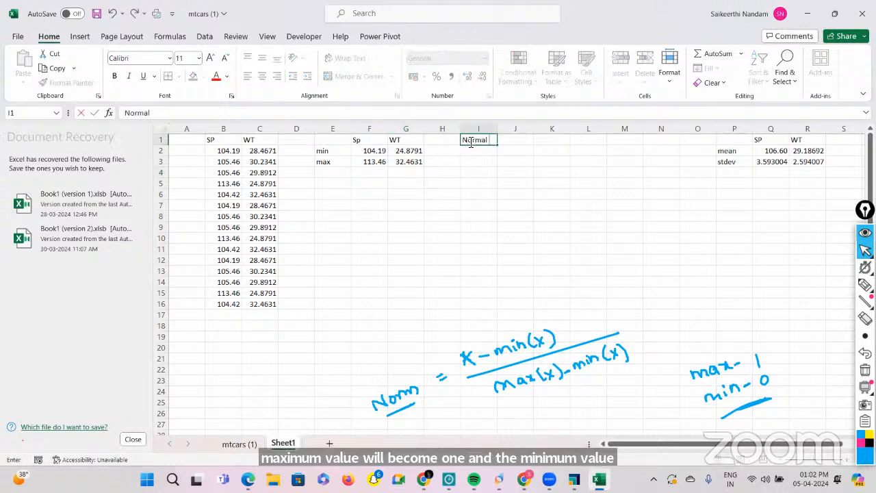
type(" Sp")
key("Tab")
type("No")
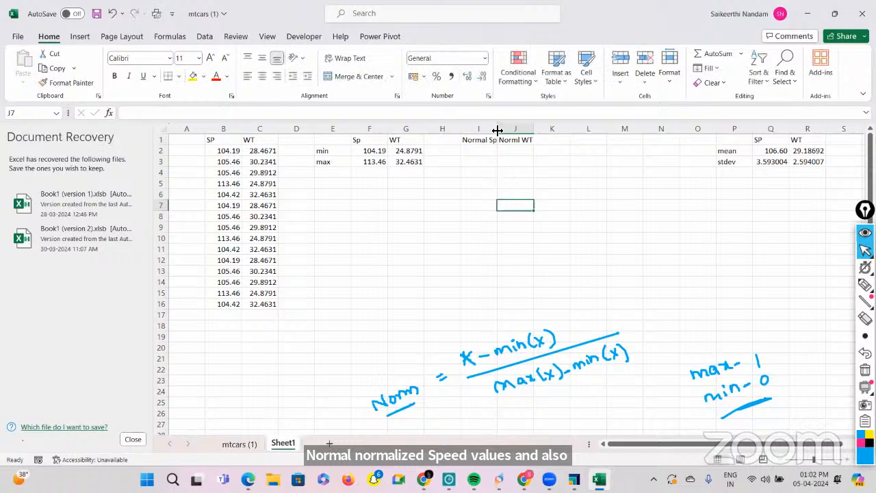
left_click_drag(497, 129, 500, 128)
Step: Normalize the first SP record in I2 with the formula =(B2-F2)/(F3-F2)
left_click(480, 153)
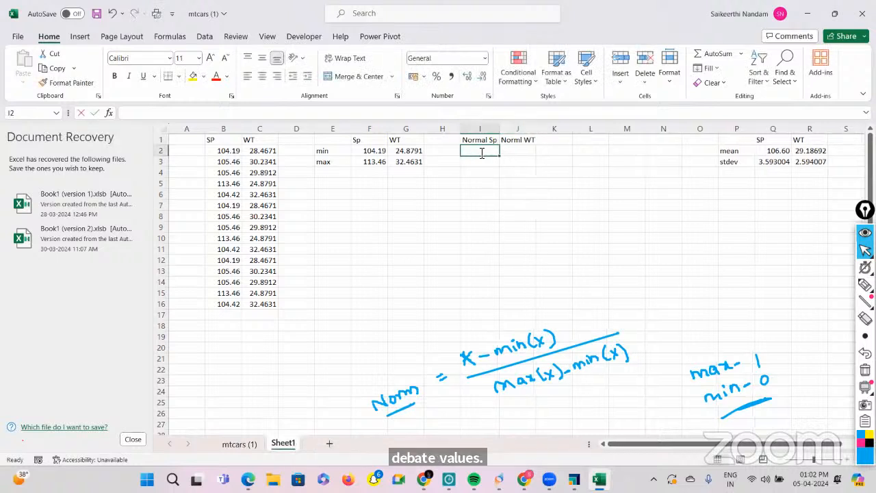
type("=")
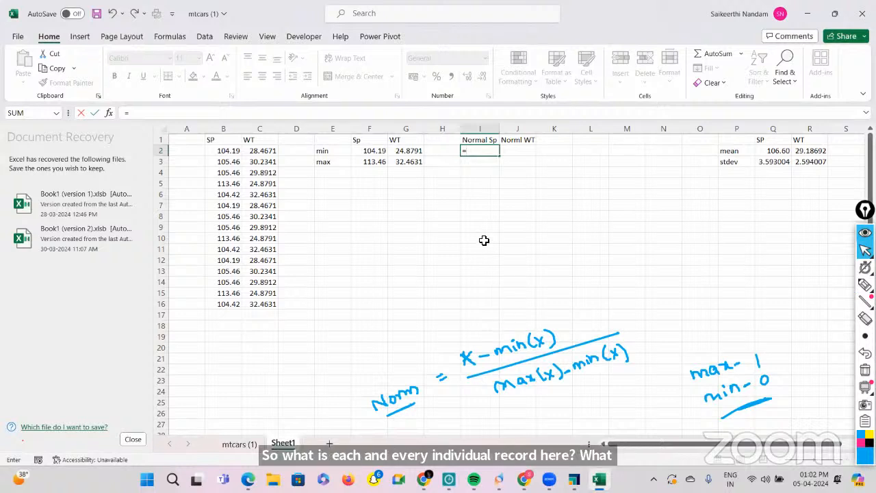
type("(")
left_click(229, 152)
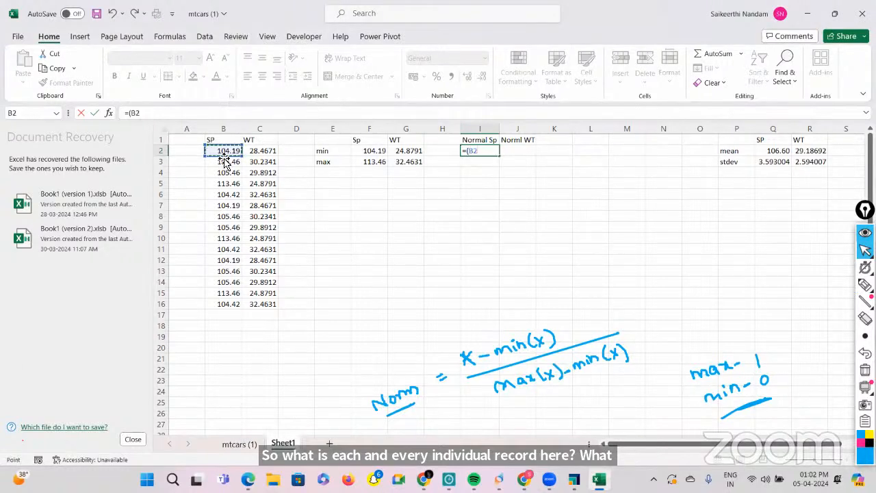
type("-")
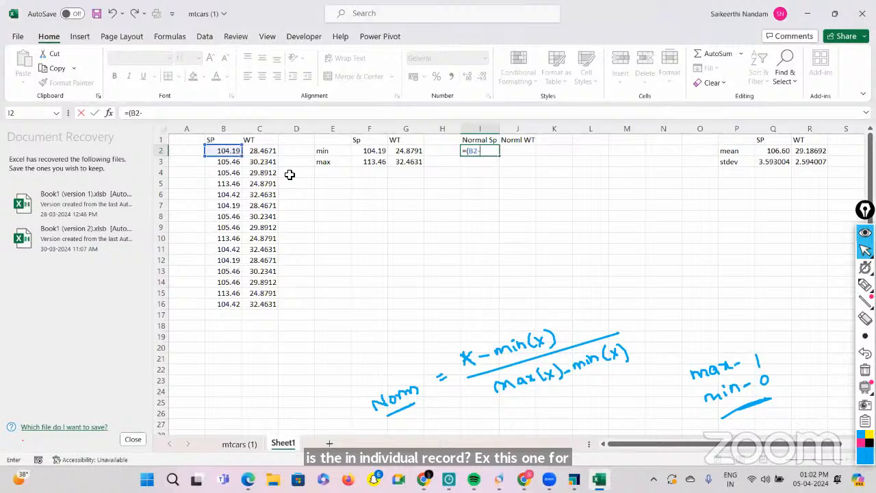
left_click(363, 153)
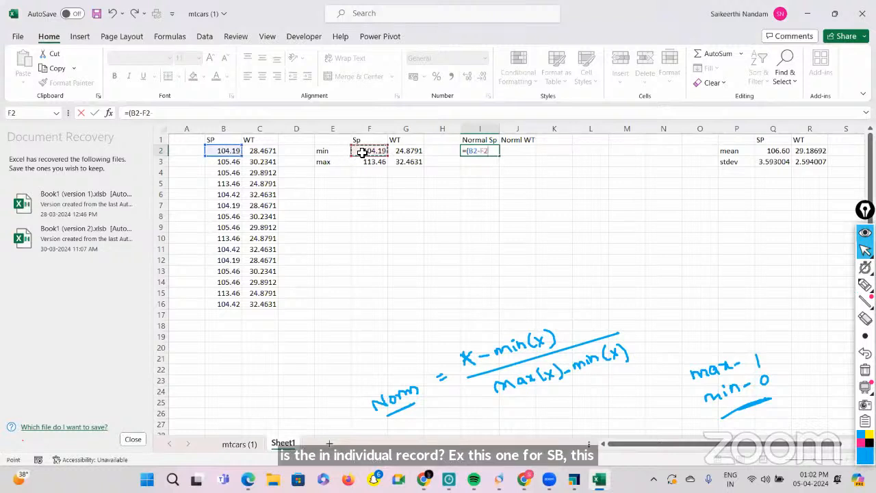
type(")")
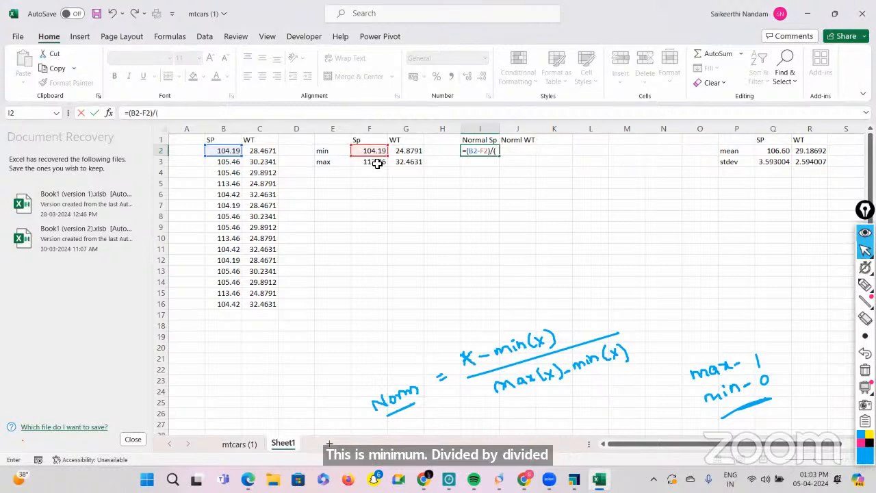
type("/(")
left_click(378, 163)
type("-")
left_click(377, 151)
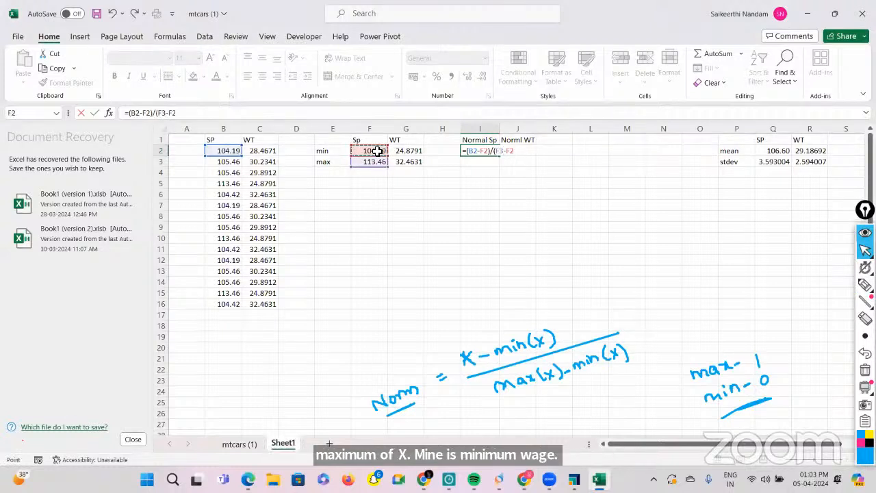
type(")")
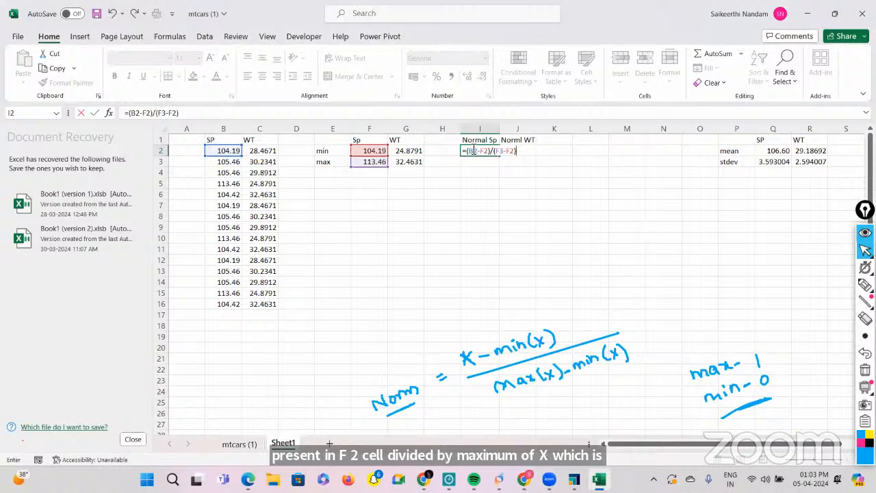
key("ctrl+Return")
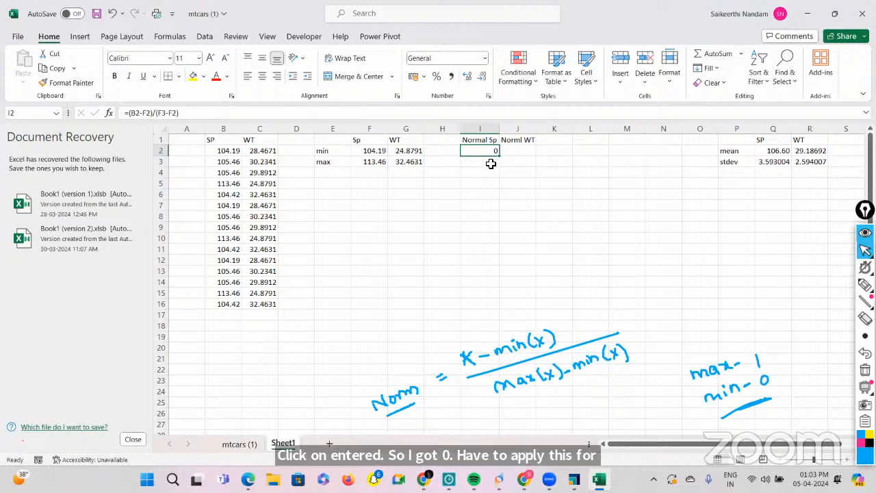
Step: Normalize the second SP record in I3 with the formula =(B3-F2)/(F3-F2), making sure the denominator is fully parenthesized
left_click(489, 164)
type("=")
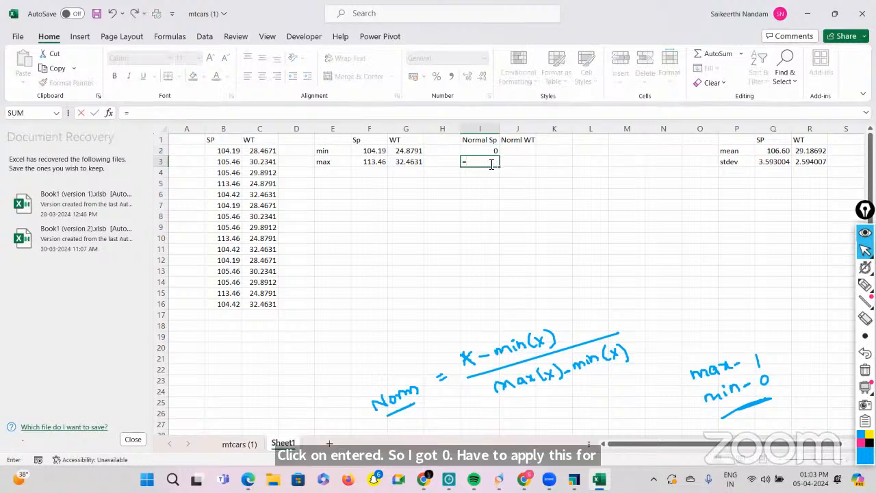
type("(")
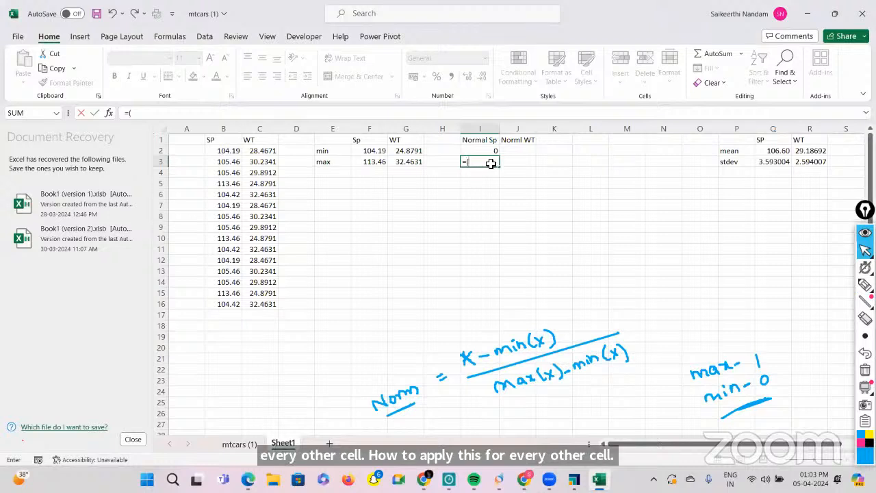
left_click(232, 163)
type("-")
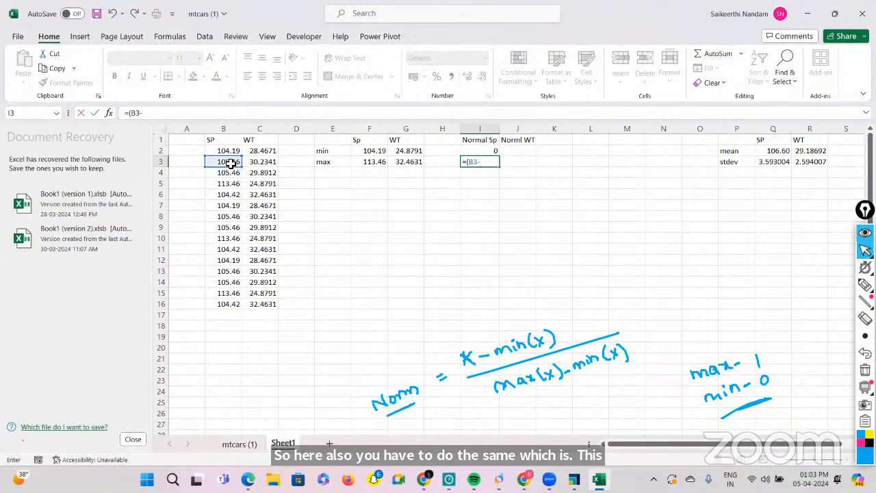
left_click(369, 152)
type(")/")
left_click(369, 162)
type("-")
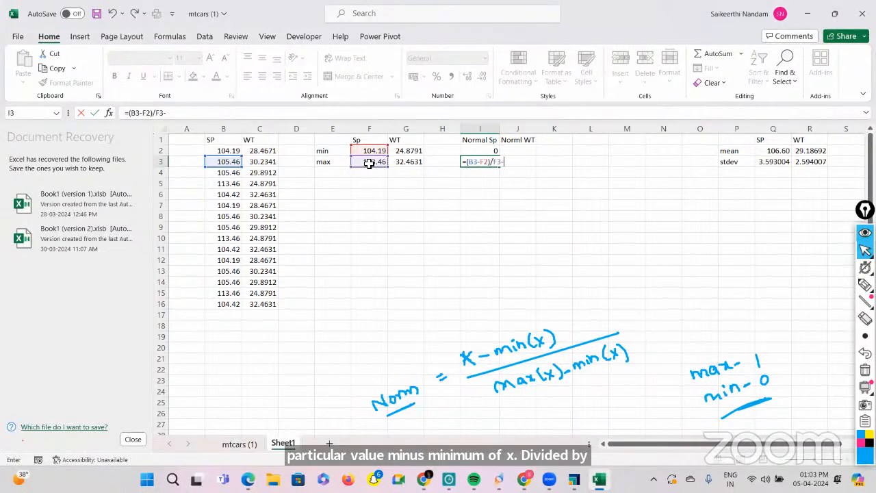
left_click(372, 152)
type(")")
key("Return")
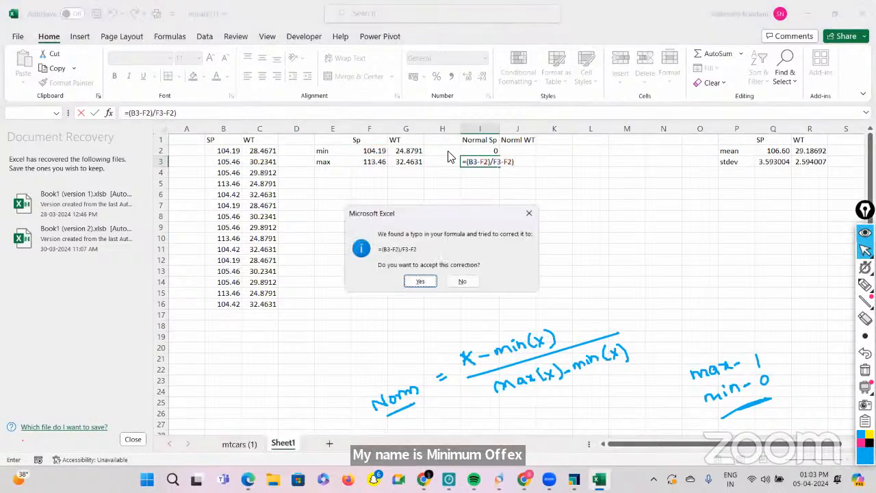
left_click(530, 214)
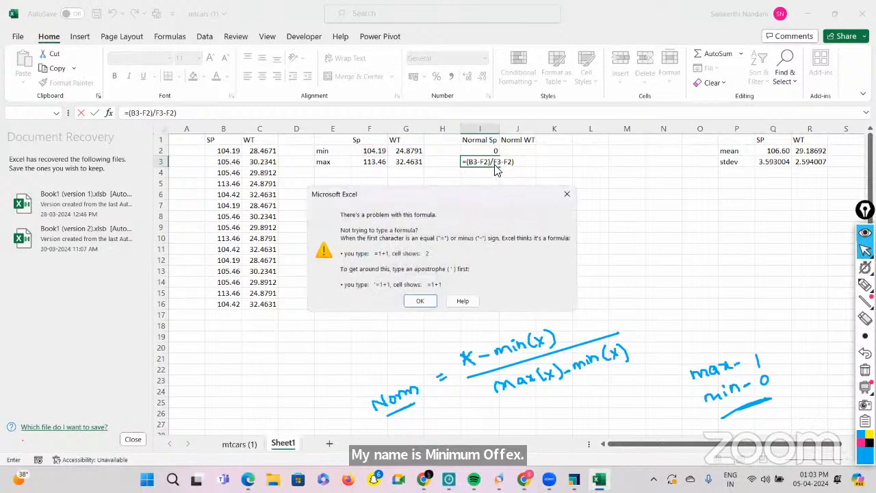
left_click(566, 195)
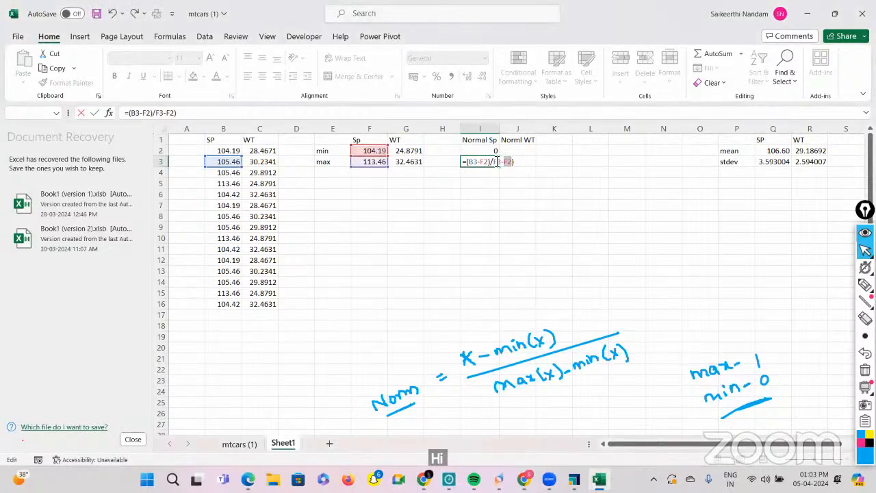
type("(")
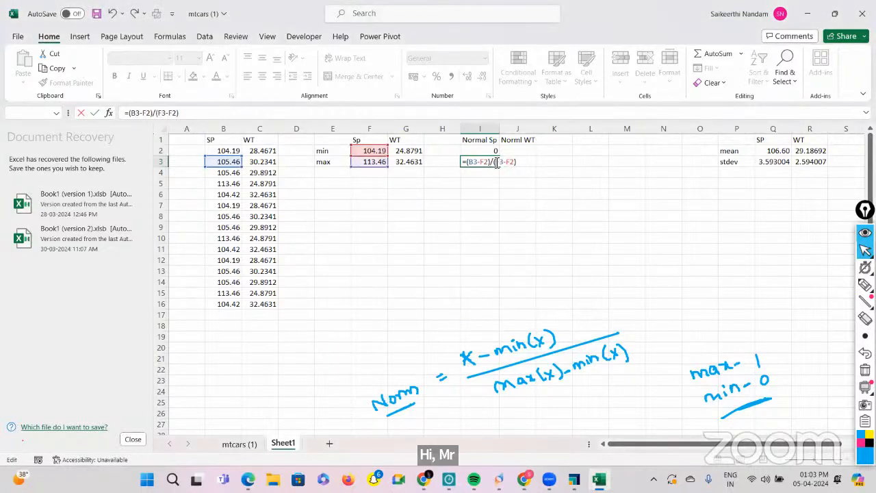
key("Return")
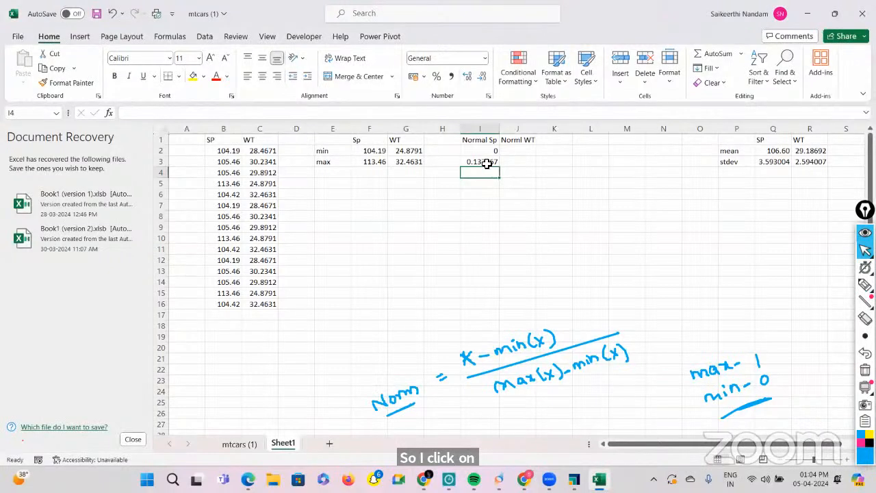
Step: Make the minimum and maximum references in I3 absolute so the formula reads =(B3-$F$2)/($F$3-$F$2)
left_click(485, 161)
left_click(144, 113)
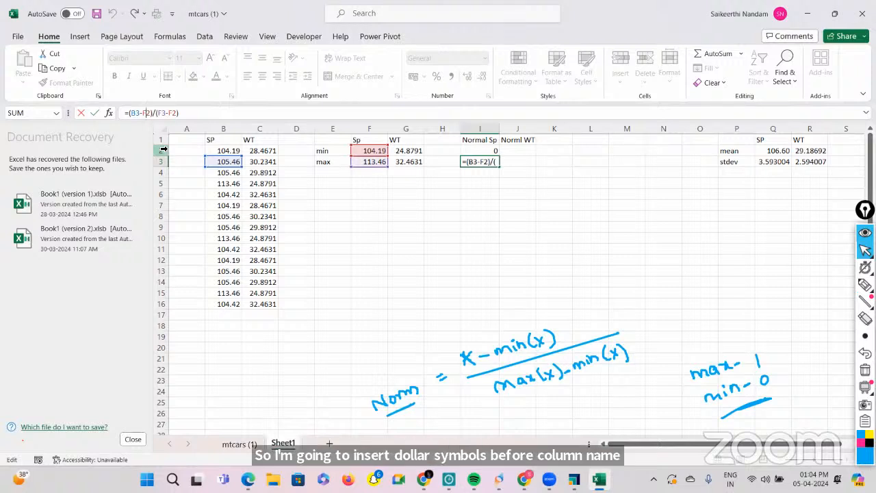
key("F4")
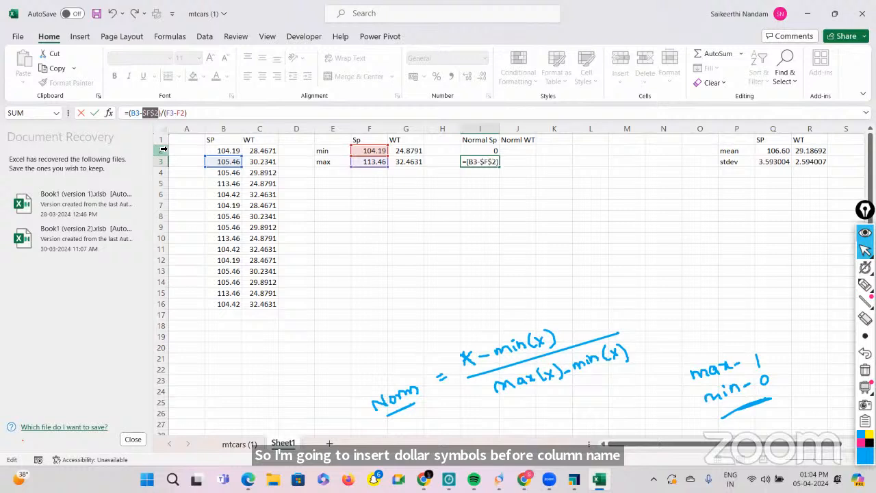
left_click(172, 114)
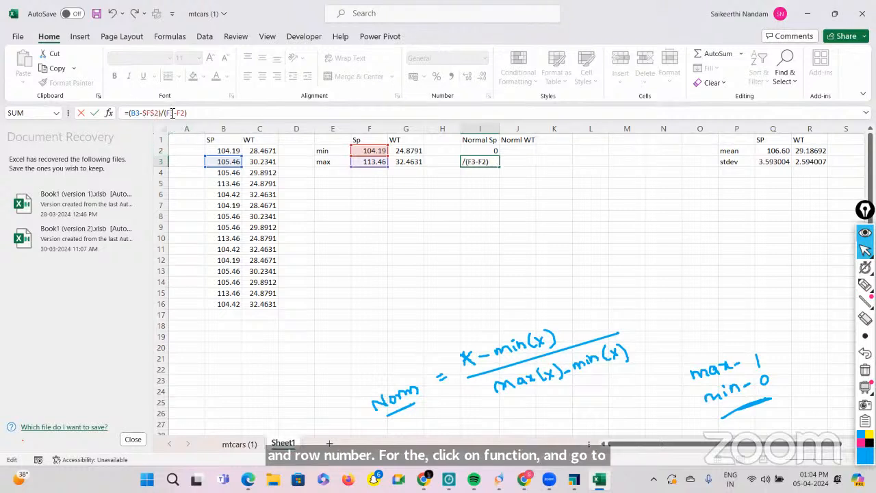
key("F4")
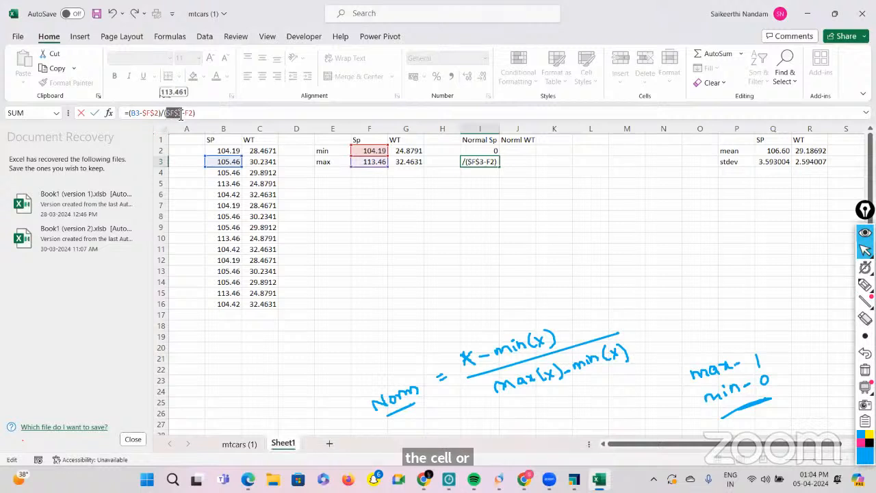
left_click(190, 116)
key("F4")
key("Return")
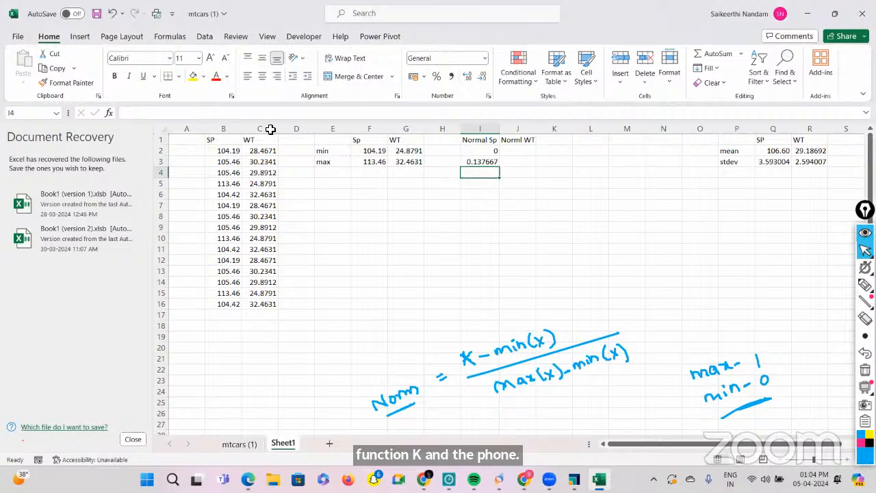
Step: Fill the normalization formula from I3 down through I16 for the remaining SP records
left_click(486, 162)
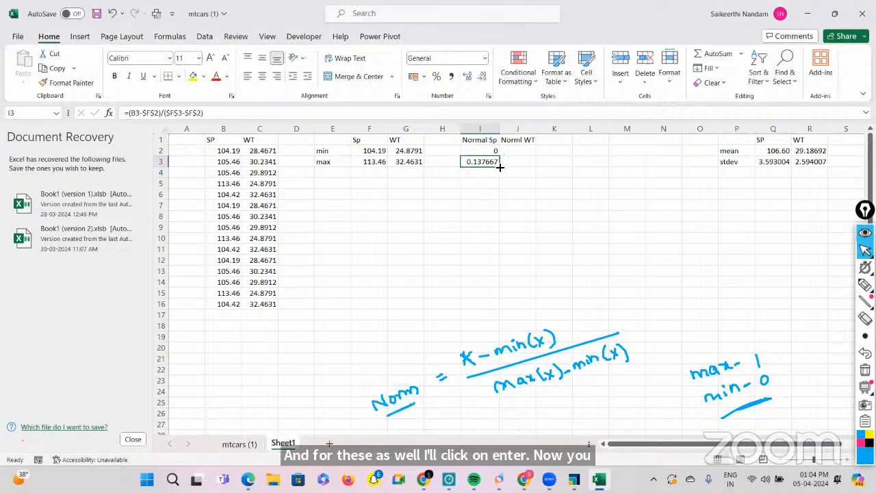
left_click_drag(499, 166, 487, 311)
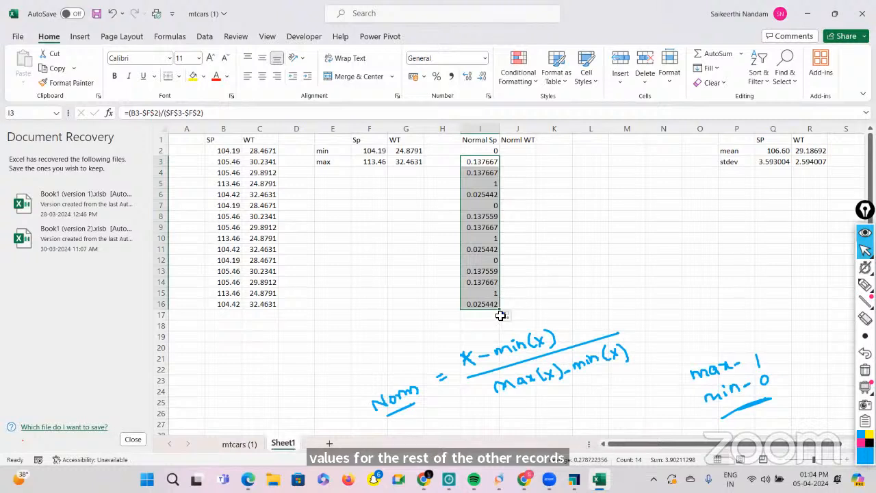
left_click(560, 283)
Step: Normalize the first WT record in J2 with the formula =(C2-G2)/(G3-G2)
left_click(519, 152)
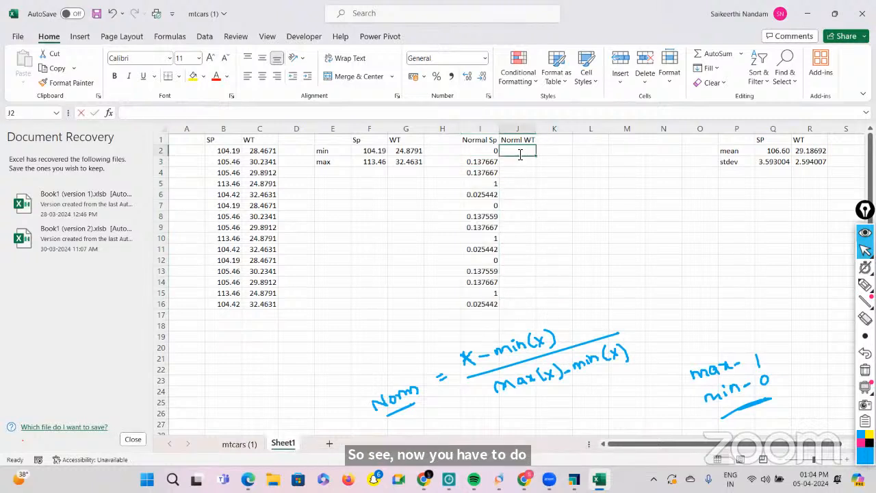
type("=(")
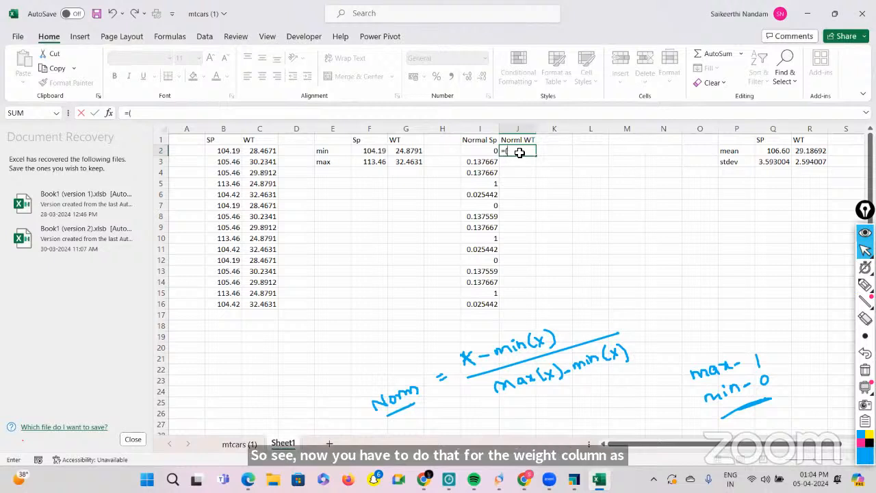
left_click(260, 151)
type("-")
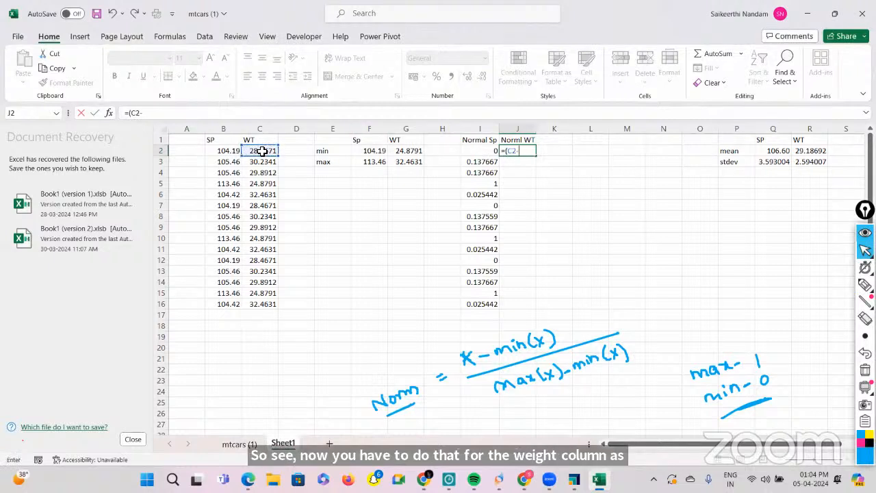
left_click(413, 152)
type(")/(")
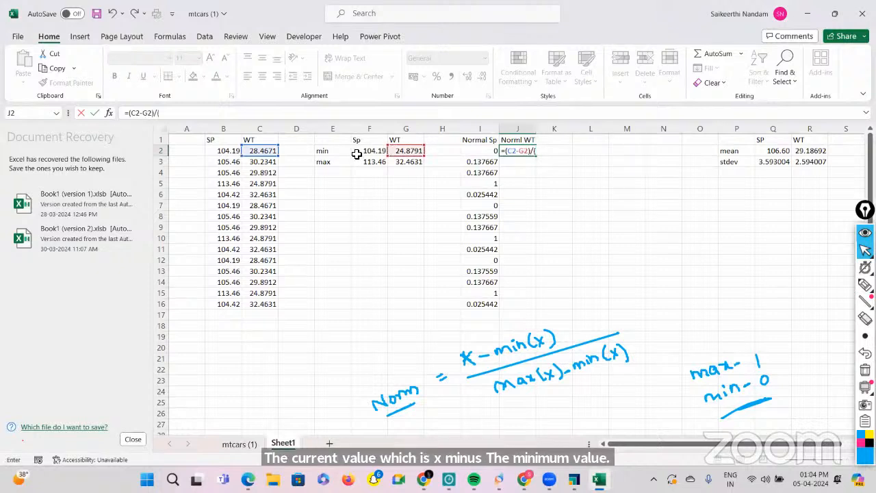
left_click(407, 163)
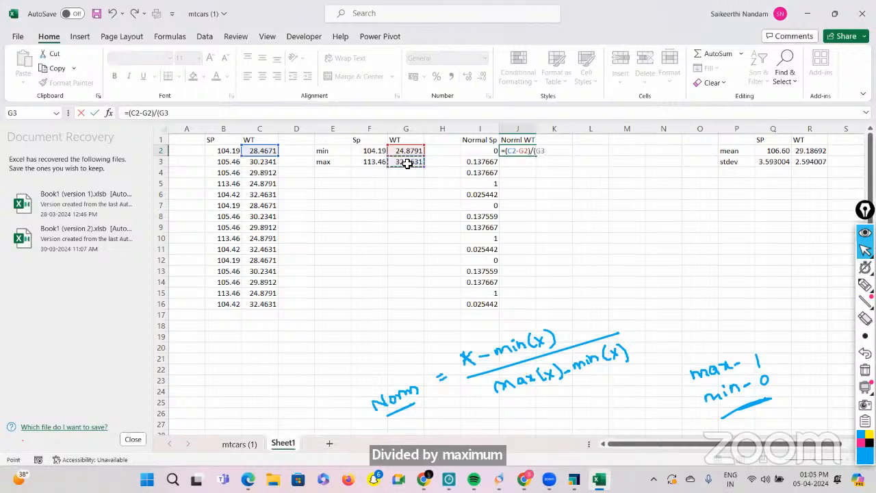
type("-")
left_click(409, 150)
type(")")
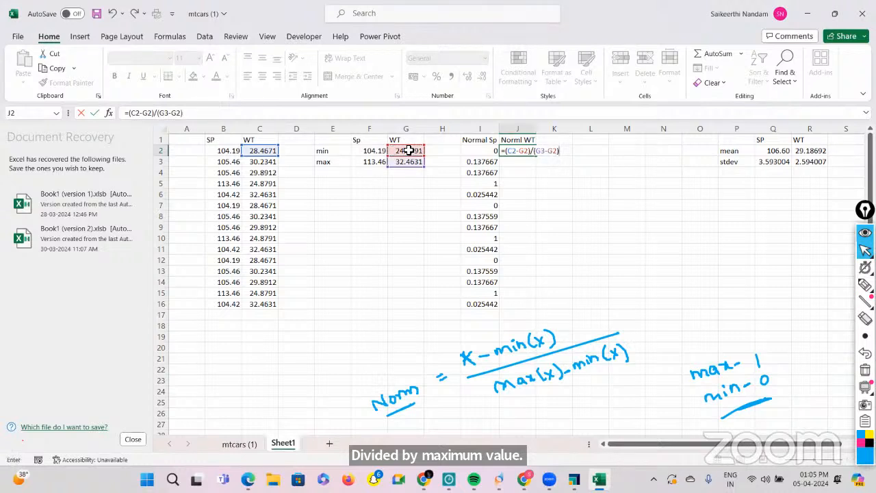
key("Return")
Step: Make the minimum and maximum references in J2 absolute so the formula reads =(C2-$G$2)/($G$3-$G$2)
left_click(521, 150)
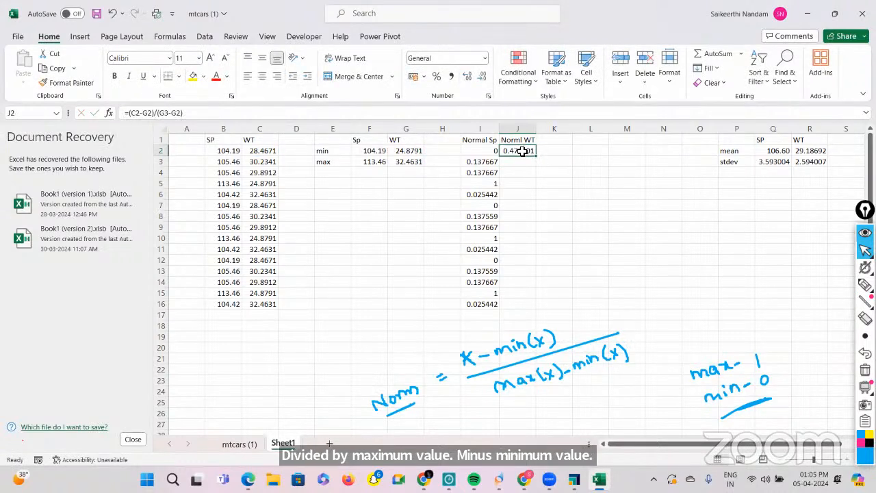
left_click(149, 114)
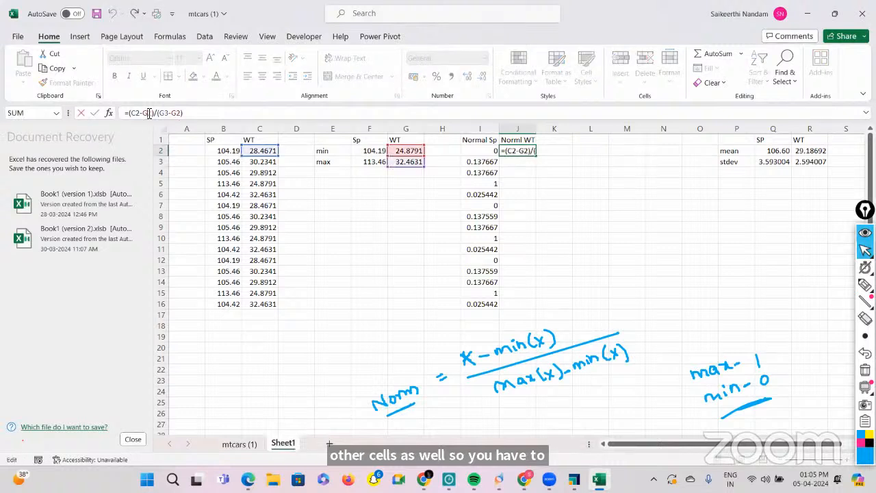
double_click(149, 113)
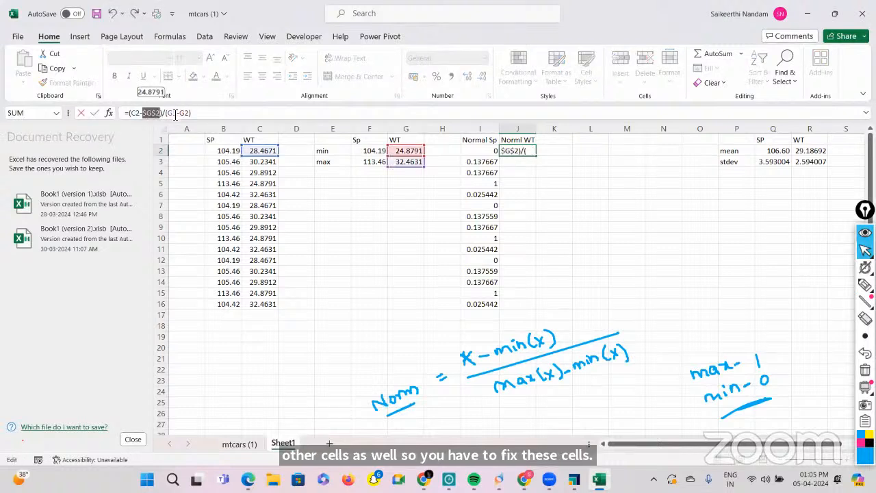
key("F4")
double_click(172, 113)
key("F4")
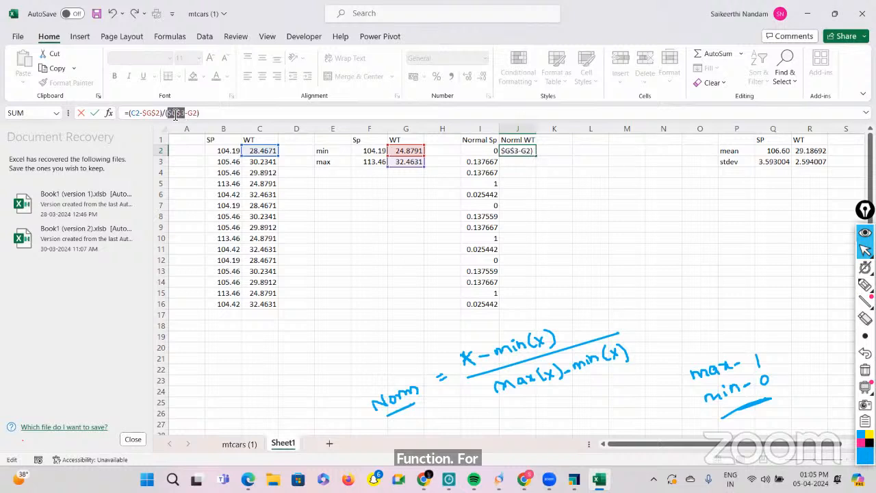
left_click(195, 113)
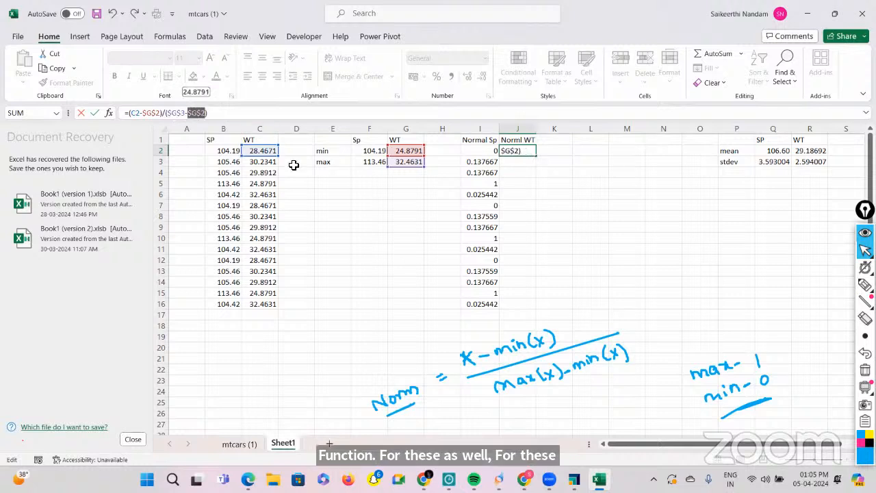
key("Return")
Step: Fill the WT normalization formula from J2 down through J16
left_click(524, 153)
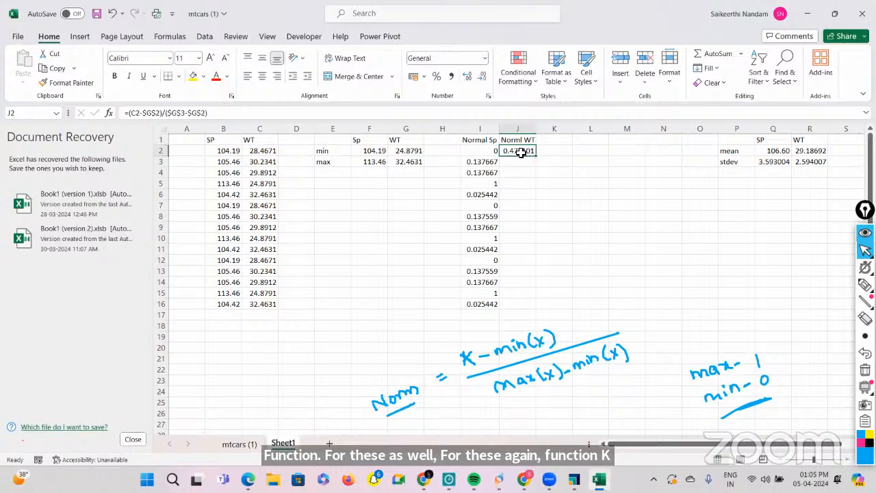
double_click(537, 158)
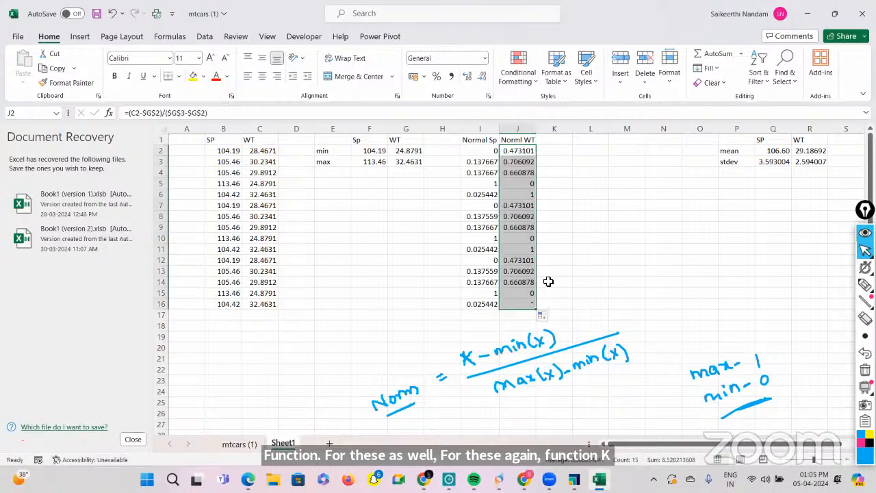
left_click(639, 267)
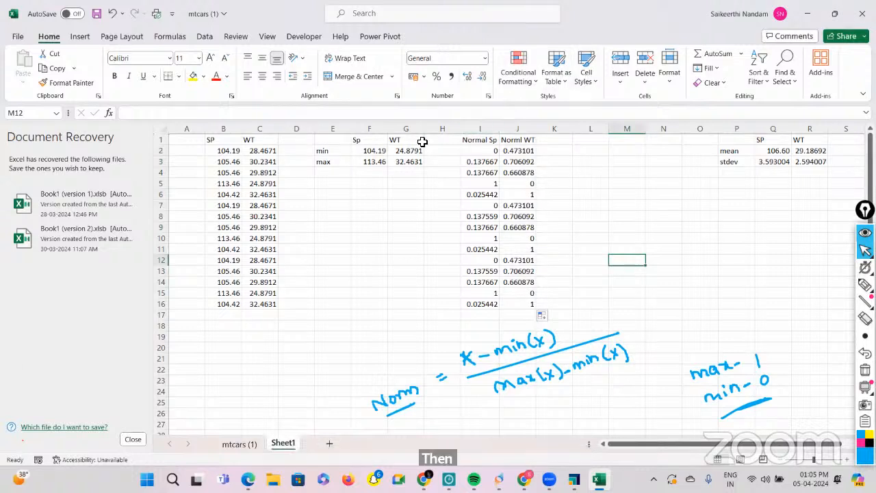
Step: Enter the row labels min in E6 and max in E7 for a summary of the normalized data
left_click(335, 195)
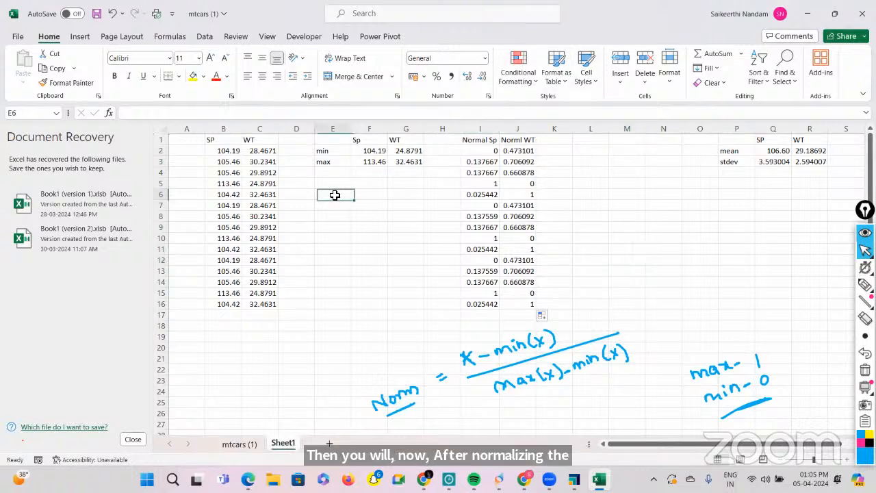
type("min")
key("Return")
type("max")
Step: Enter the column headers Normali SP in F5 and Normal WT in G5 above the new min and max rows
left_click(362, 183)
type("S")
key("BackSpace")
key("BackSpace")
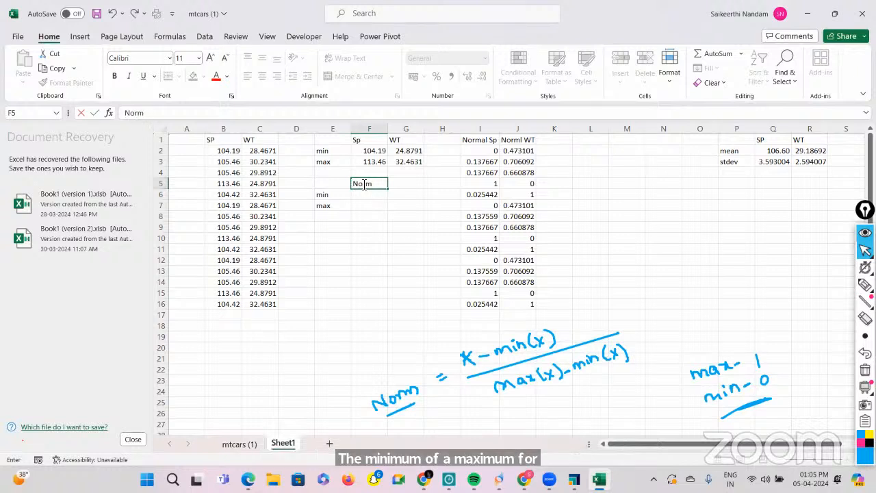
type("p")
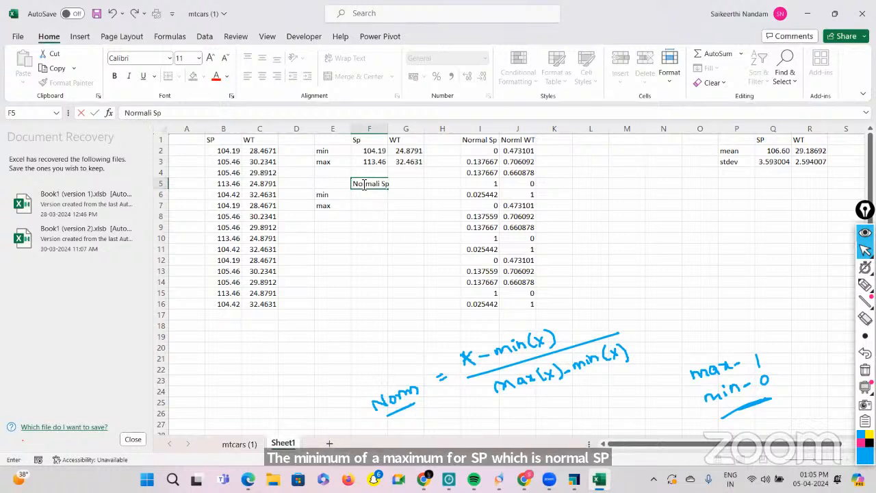
key("Tab")
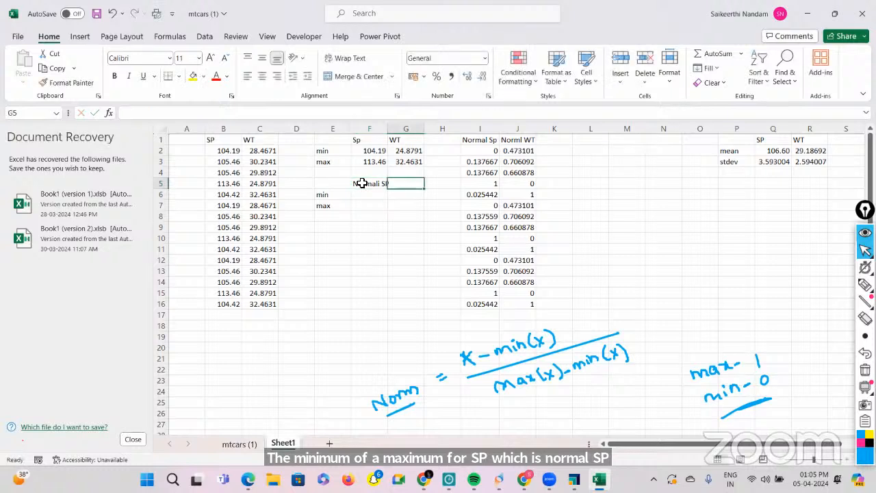
type("Normal WT")
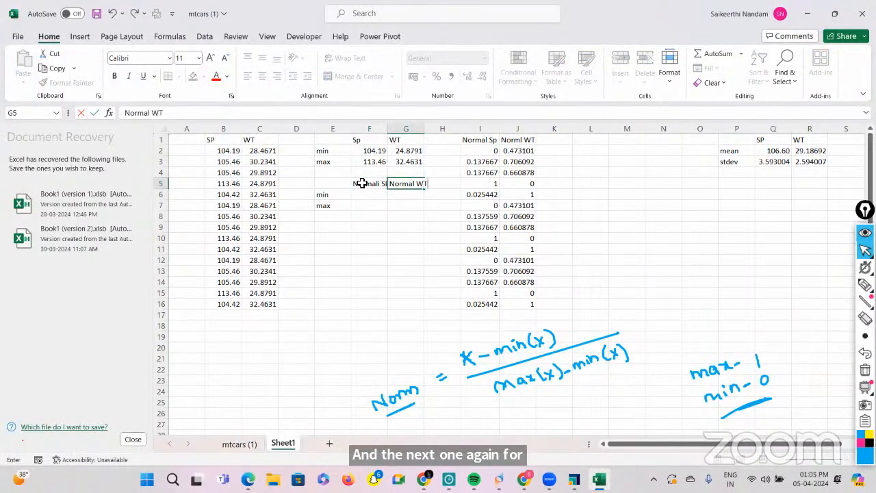
Step: Widen column F to fit its header and calculate the minimum of the Normal Sp column in F6 with =MIN(I:I)
left_click(397, 218)
left_click_drag(390, 132, 394, 132)
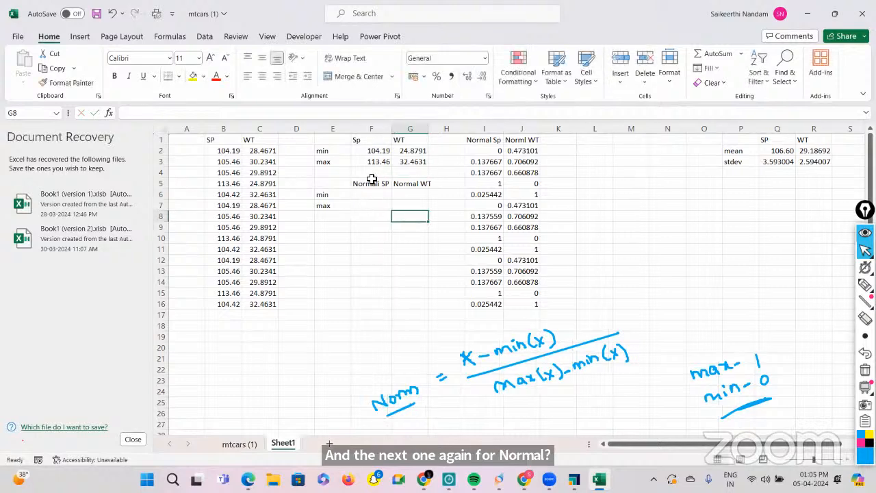
left_click(369, 195)
type("=min")
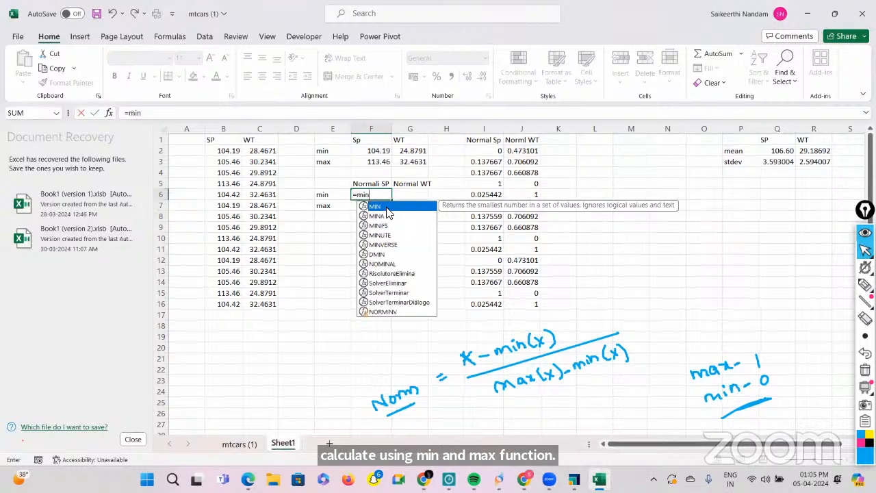
double_click(386, 208)
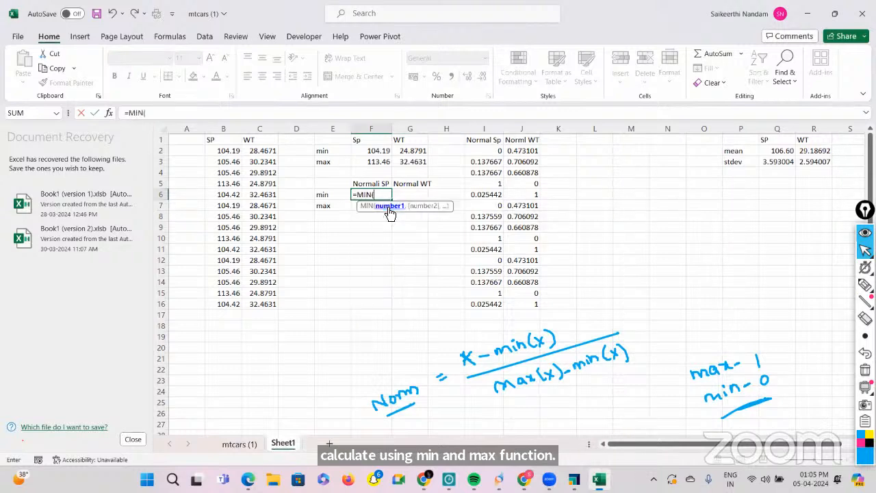
left_click(492, 135)
key("Return")
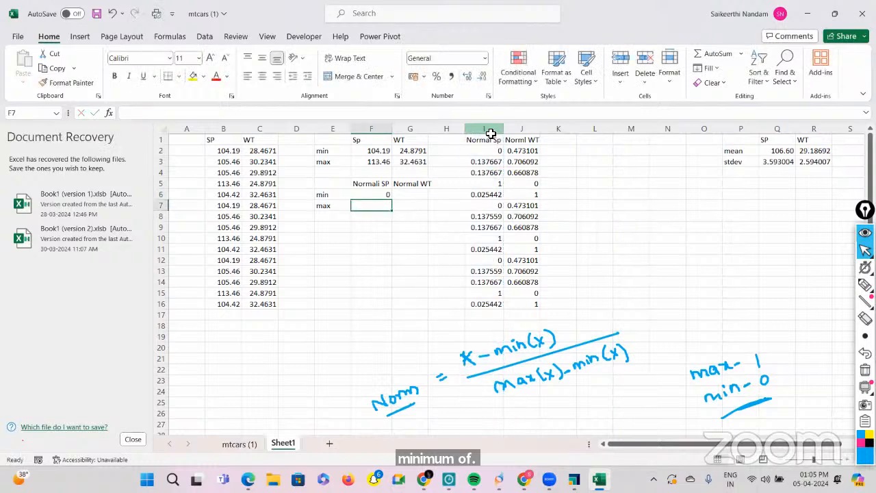
Step: Correct the misspelled header in F5 to Normal SP
left_click(381, 193)
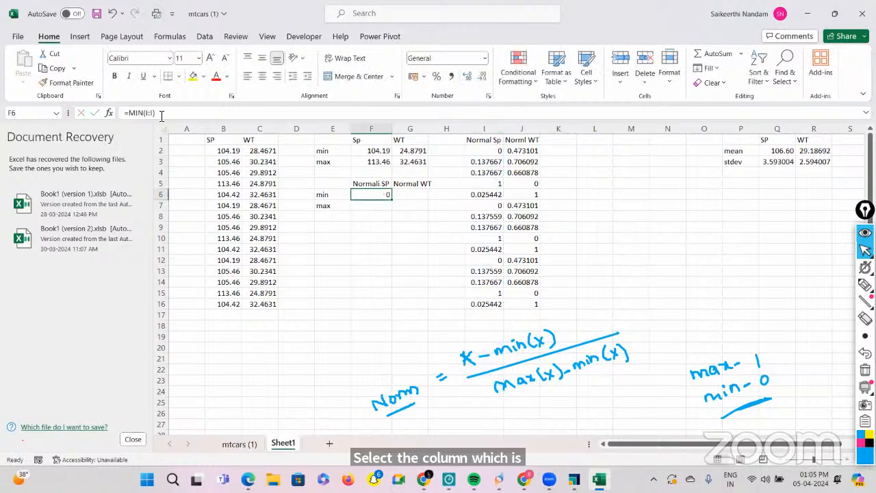
left_click(370, 183)
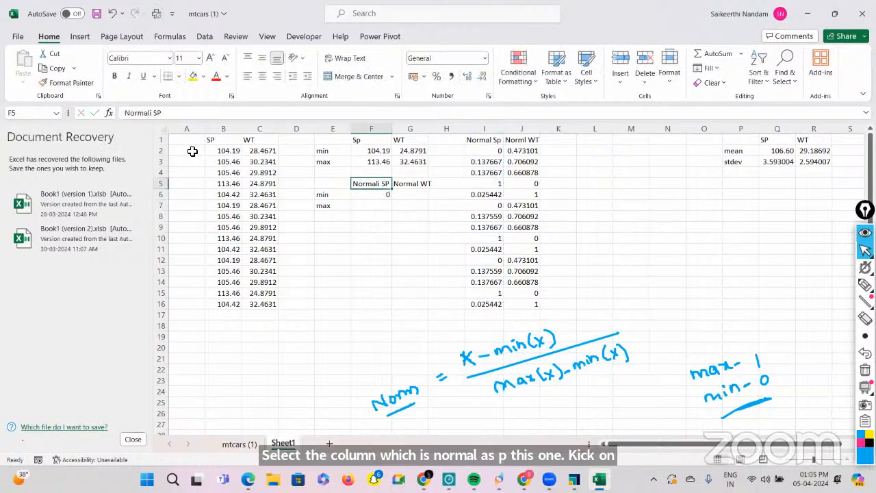
left_click(153, 114)
key("BackSpace")
key("Return")
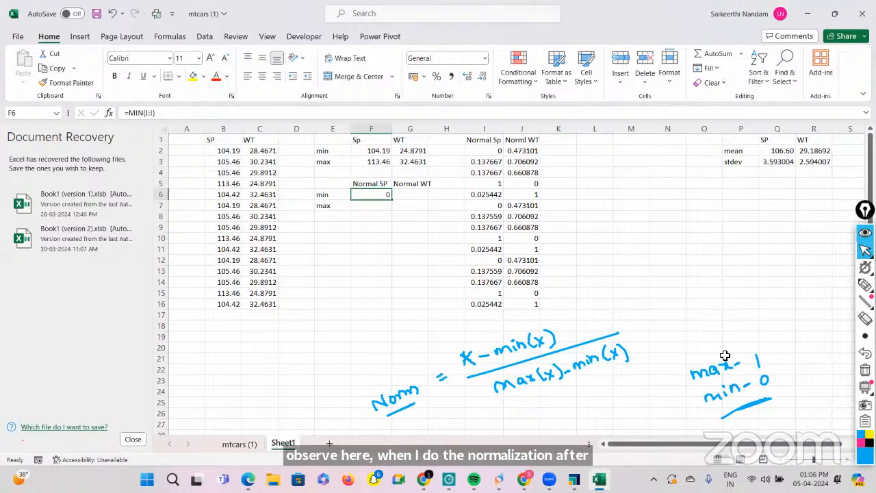
Step: Calculate the maximum of the Normal Sp column in F7 with =MAX(I:I)
left_click(372, 207)
type("=max")
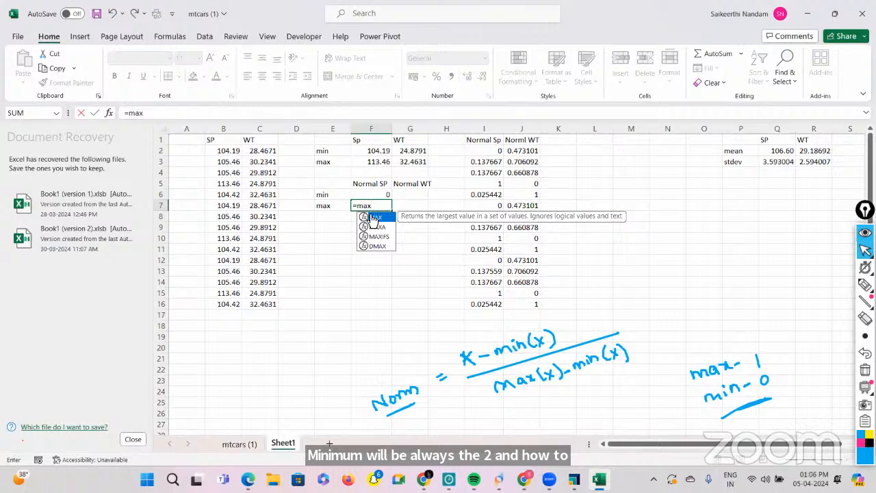
double_click(373, 218)
left_click(483, 128)
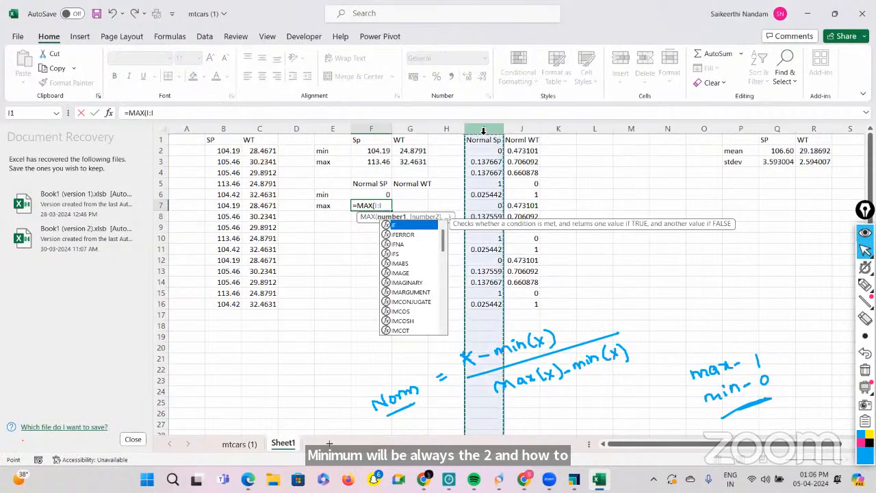
key("Return")
Step: Calculate the minimum of the normalized WT column in G6 with =MIN(J:J)
left_click(418, 195)
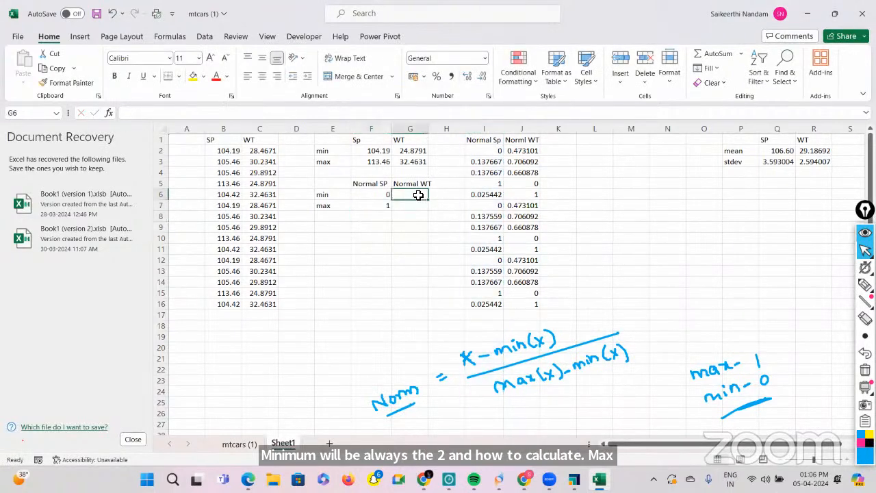
type("=")
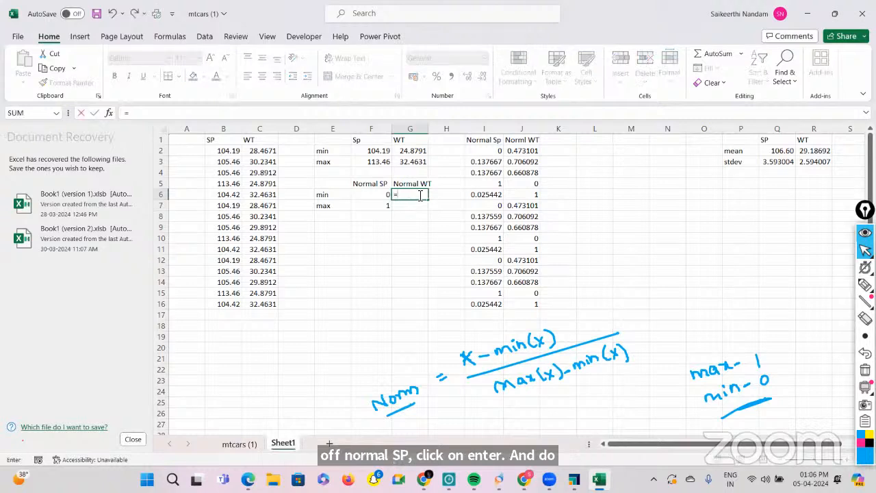
type("min")
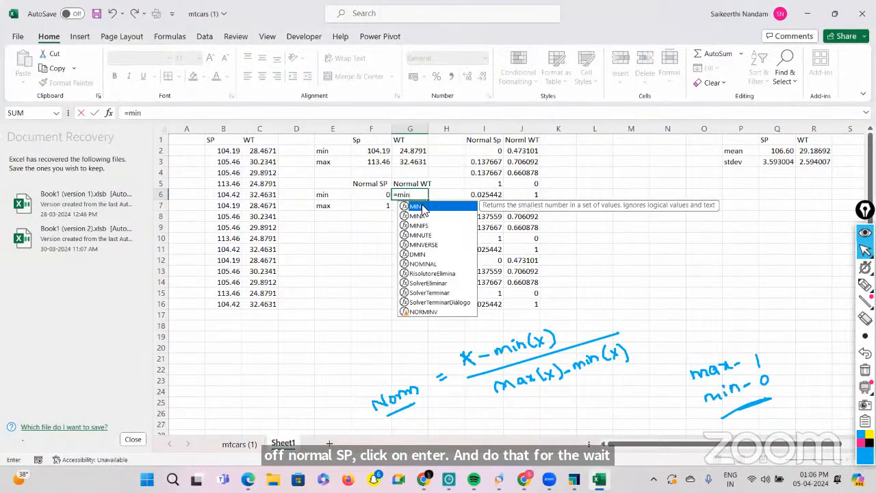
double_click(422, 207)
left_click(520, 130)
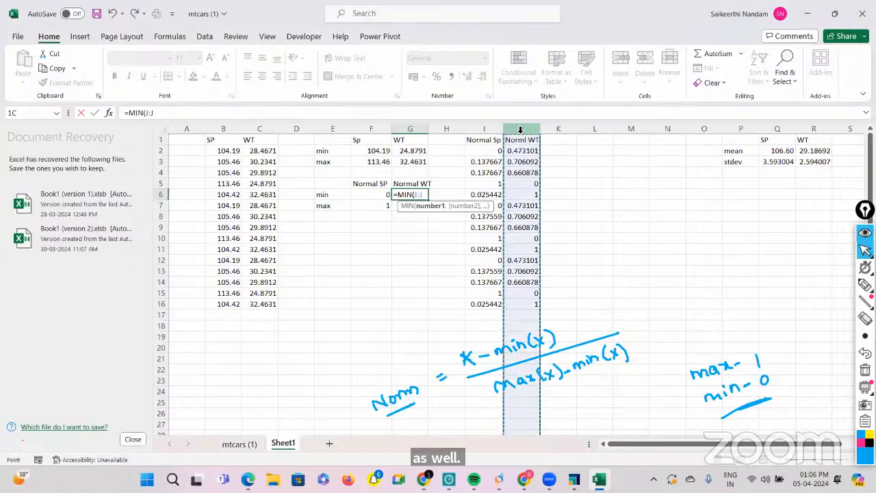
key("Return")
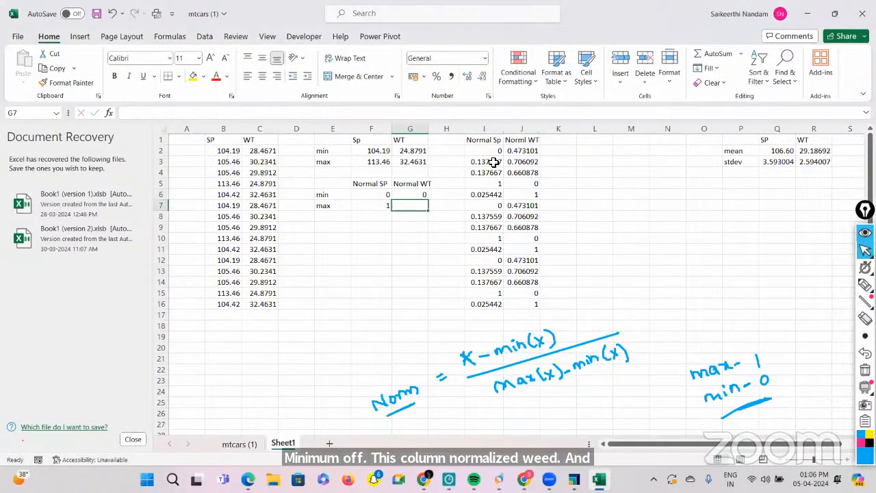
Step: Calculate the maximum of the normalized WT column in G7 with =MAX(J:J)
type("=min")
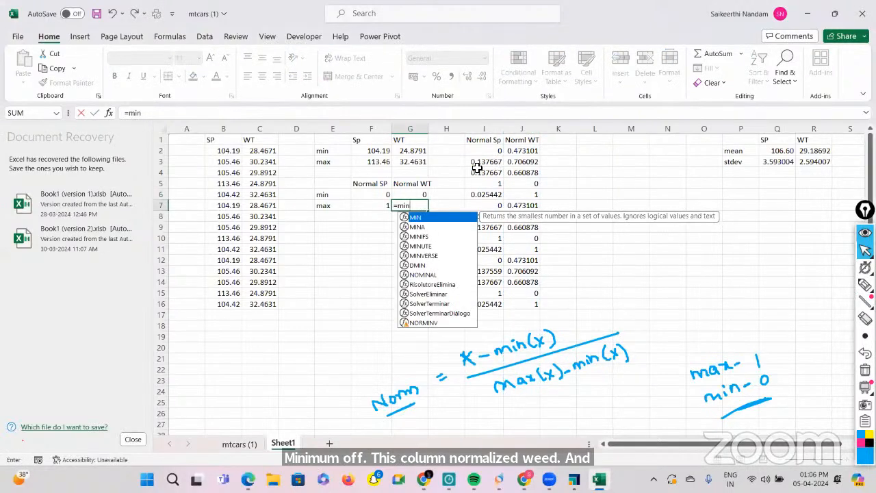
key("BackSpace")
key("BackSpace")
key("BackSpace")
type("max")
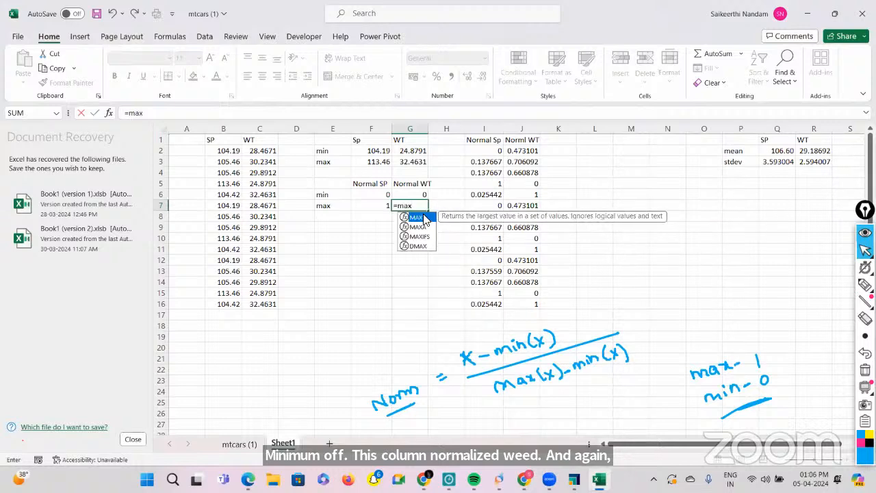
double_click(424, 217)
left_click(526, 130)
key("Return")
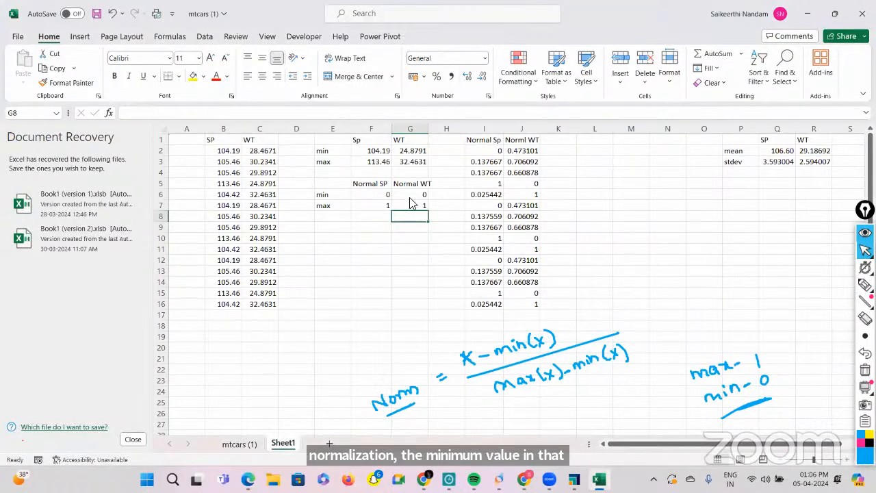
Step: Clear the handwritten normalization notes and switch to the Edge browser to check the standardization formula on the Data Scaling slide
mouse_move(865, 336)
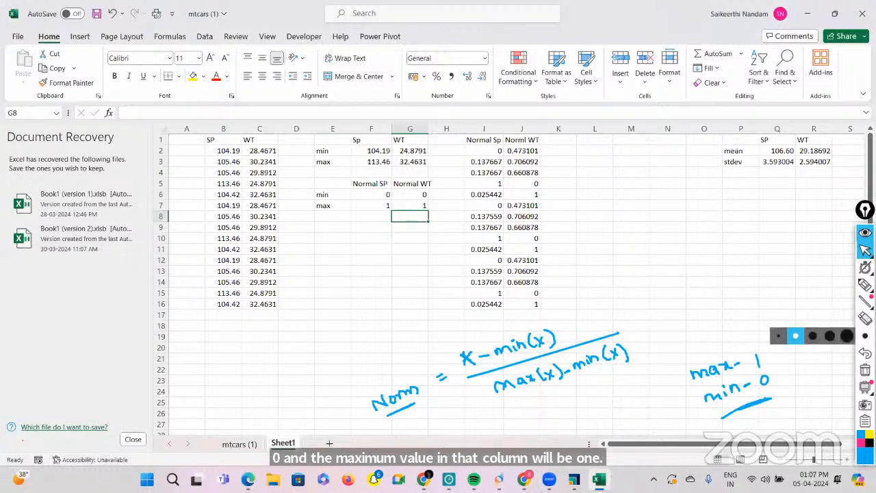
left_click(865, 369)
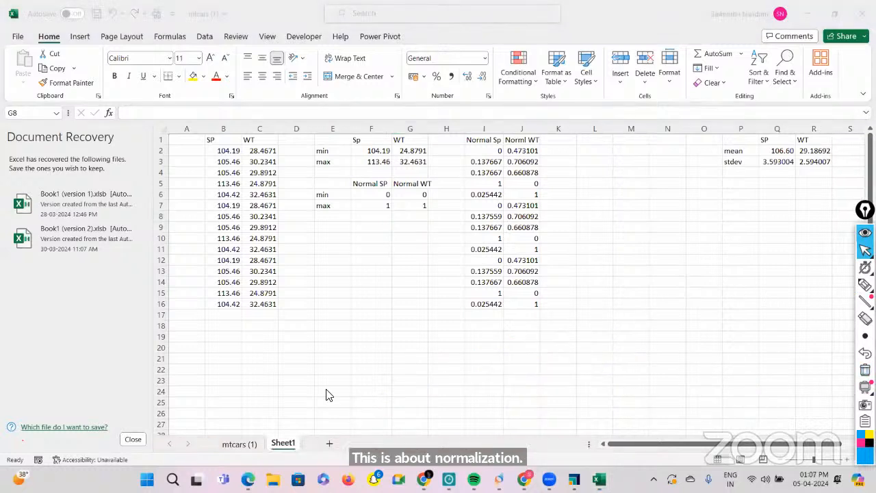
left_click(248, 479)
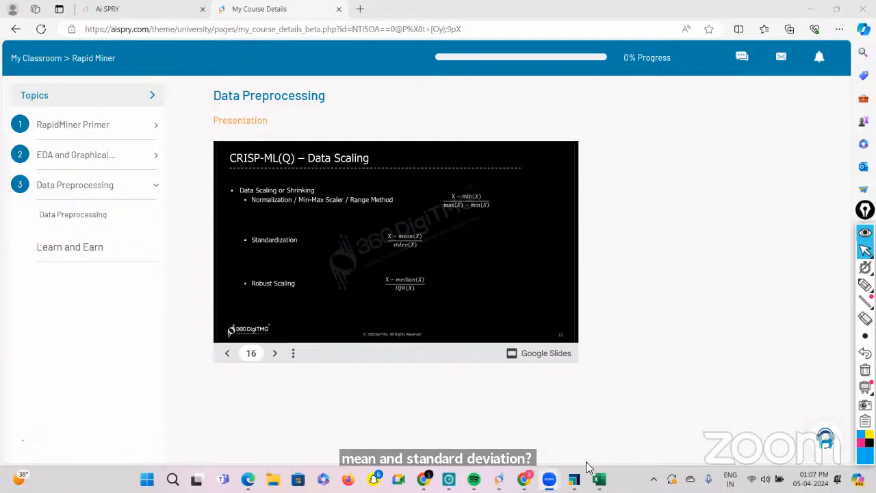
Step: Switch back to Excel and move the SP and WT mean and stdev table from P1:R3 to L1:N3
left_click(599, 479)
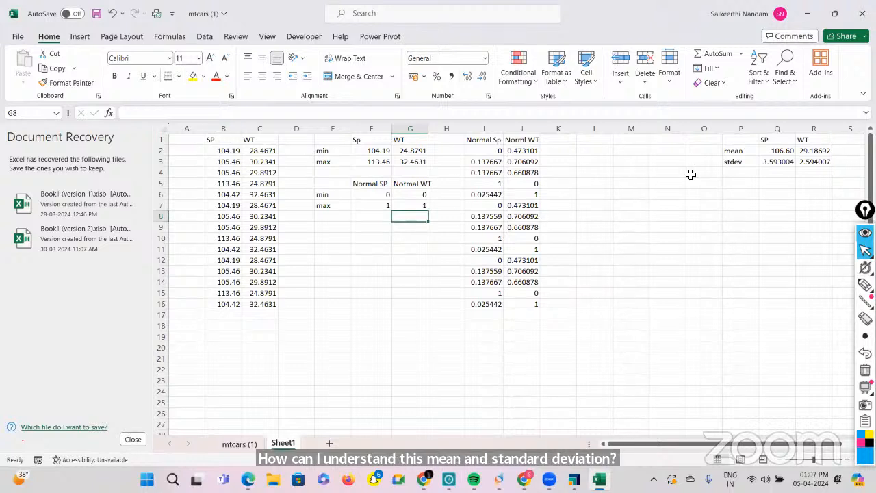
scroll(690, 175, "right", 2)
left_click_drag(658, 139, 751, 165)
key("ctrl+c")
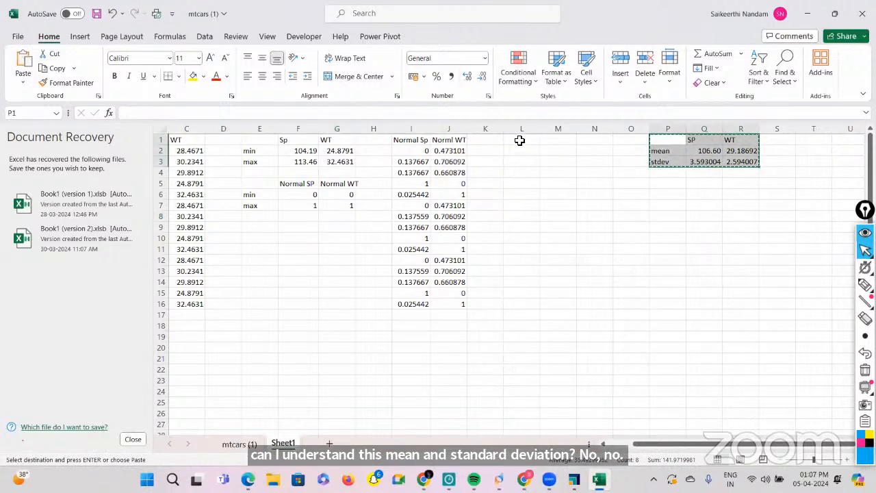
left_click(519, 139)
key("ctrl+v")
left_click(600, 231)
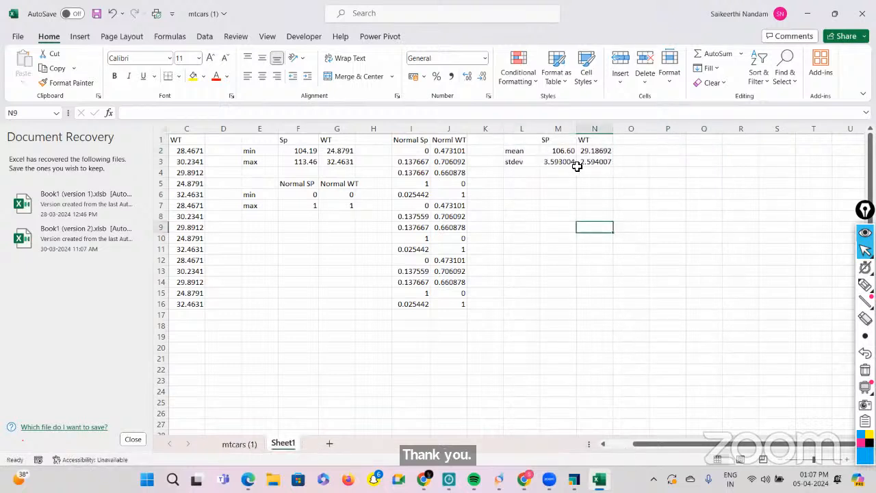
scroll(246, 183, "left", 2)
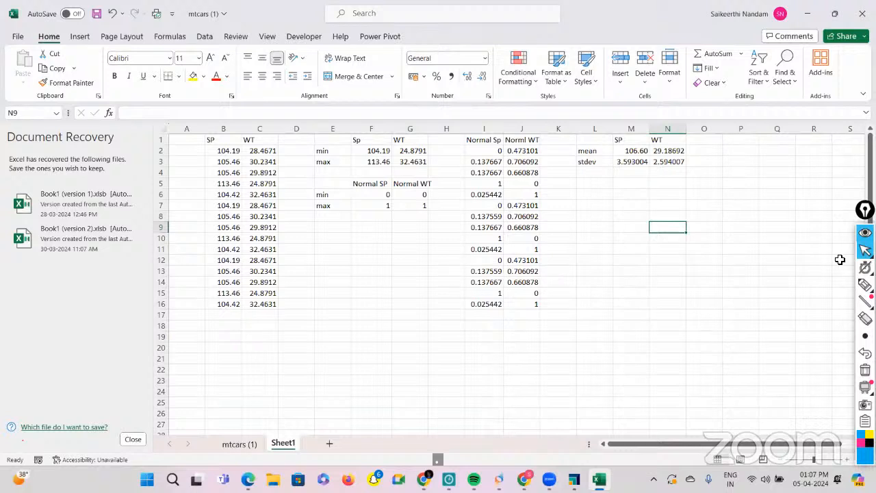
Step: Handwrite the formula standardization = (x - mean(x)) / stdev(x) over the empty cells below the data
left_click(865, 285)
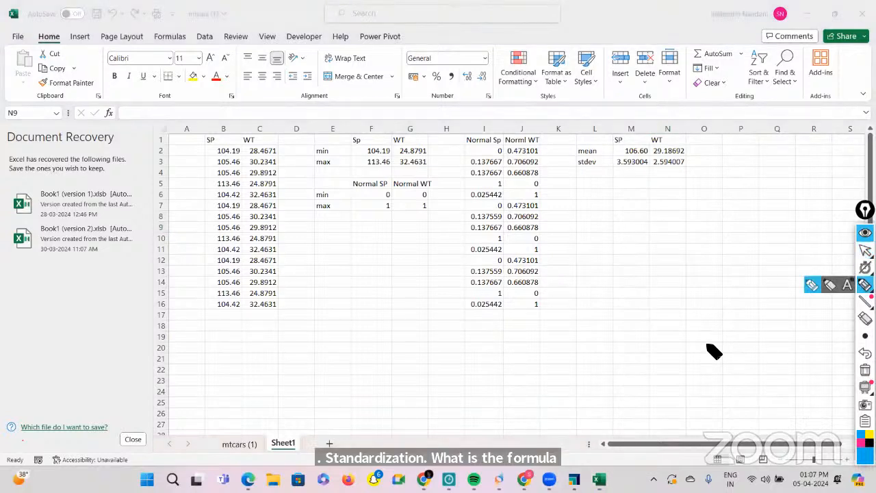
mouse_move(479, 370)
left_mouse_down()
mouse_move(472, 379)
mouse_move(586, 357)
mouse_move(637, 331)
left_mouse_up()
left_click_drag(626, 336, 637, 335)
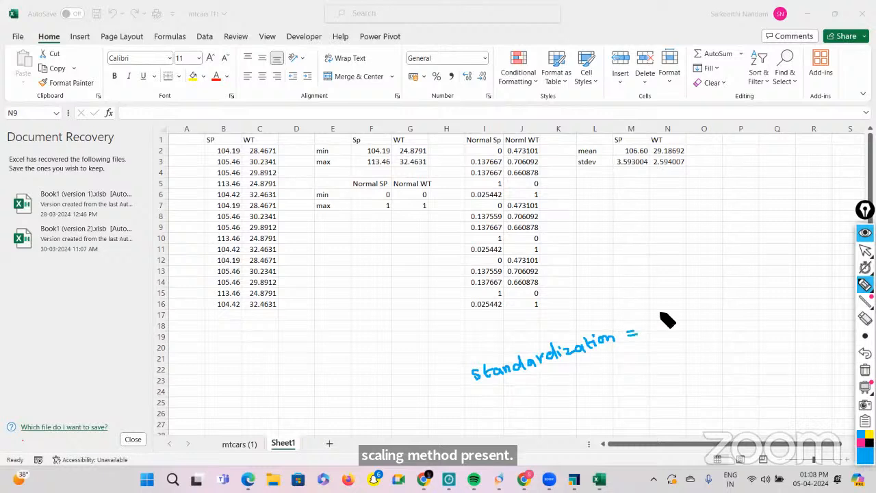
mouse_move(658, 305)
left_mouse_down()
mouse_move(658, 318)
mouse_move(720, 298)
left_mouse_up()
left_click_drag(722, 295, 746, 294)
mouse_move(753, 281)
left_mouse_down()
mouse_move(775, 291)
mouse_move(662, 332)
mouse_move(699, 342)
mouse_move(760, 330)
left_mouse_up()
left_click_drag(761, 316, 762, 328)
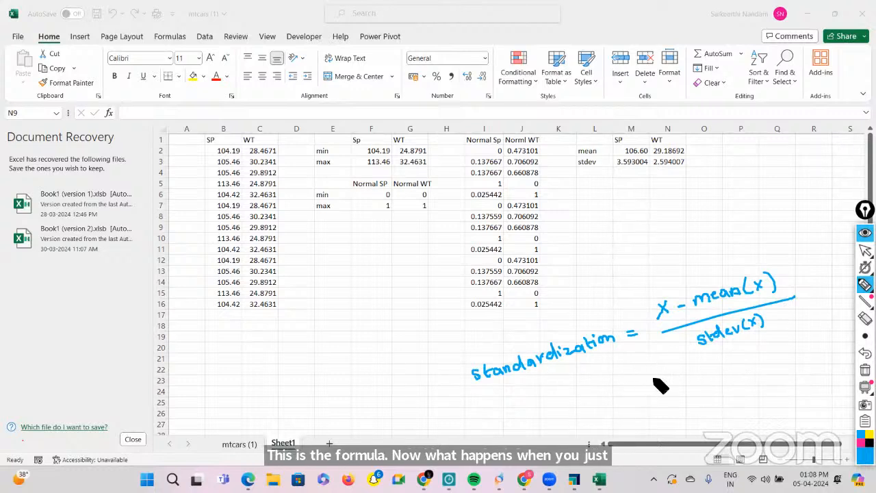
Step: Handwrite the notes mean = 0 and stdev = 1 below the standardization formula and underline them
left_click_drag(661, 392, 778, 383)
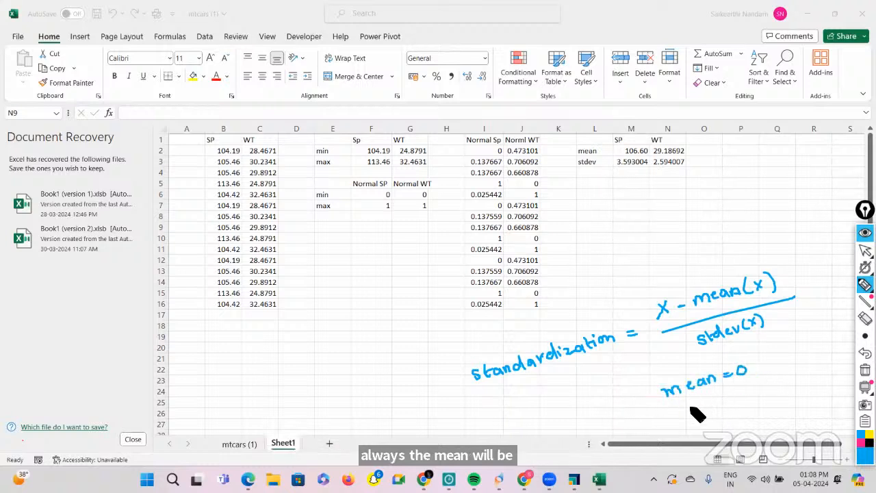
left_click_drag(682, 412, 733, 393)
left_click_drag(737, 392, 743, 391)
left_click_drag(737, 396, 743, 394)
left_click_drag(752, 385, 768, 393)
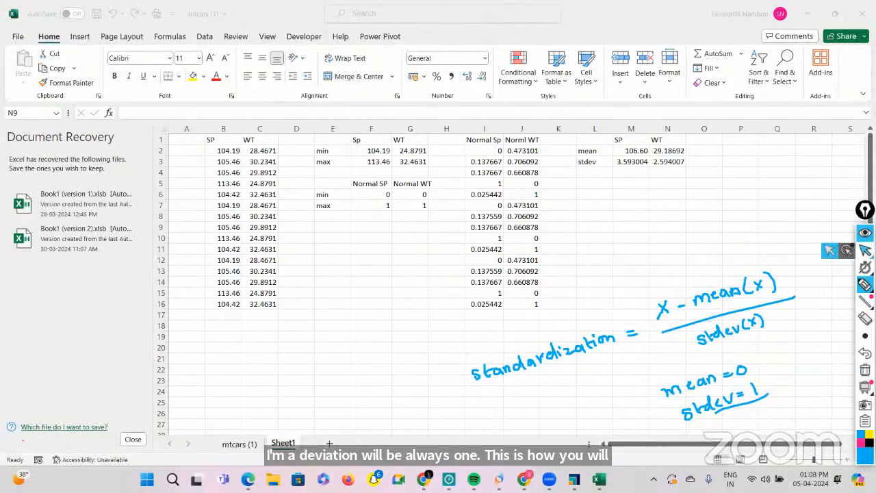
left_click(865, 250)
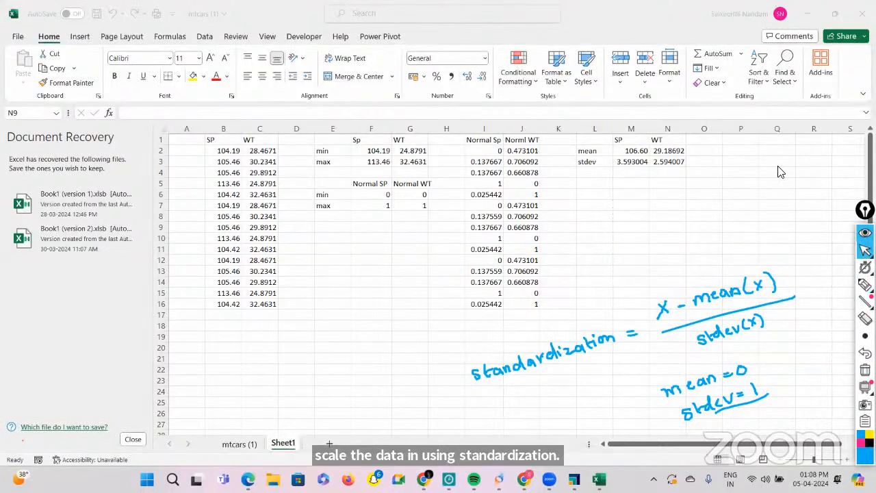
Step: Enter the column headers Standard Sp in P1 and Standard WT in Q1, and widen column P to fit its header
scroll(780, 172, "right", 3)
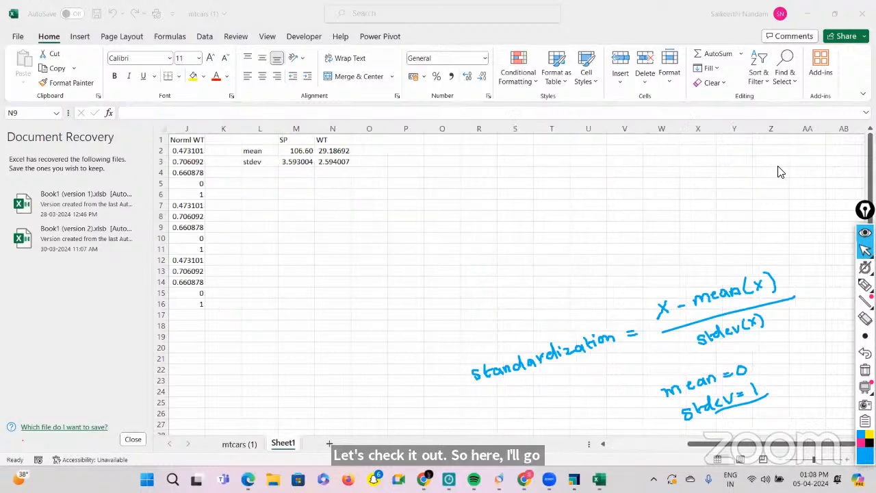
left_click(406, 144)
left_click(406, 143)
type("S")
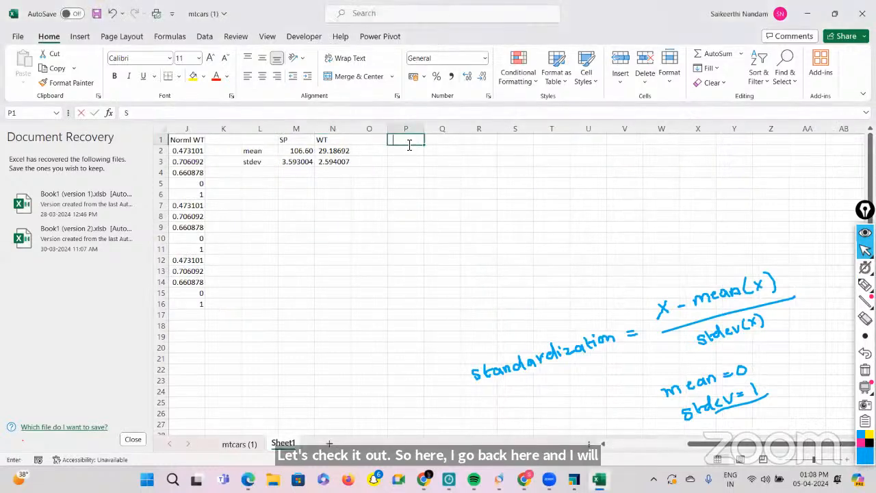
type("tandard S")
key("Tab")
type("Stan")
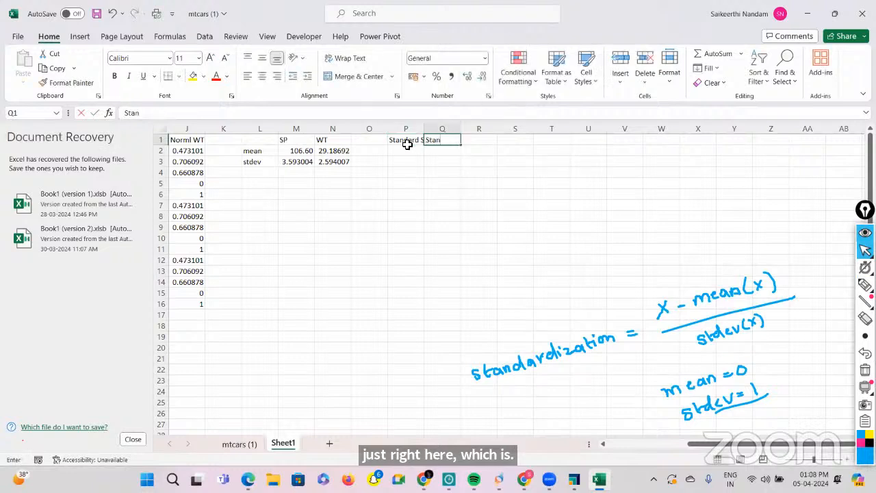
type("dard WT")
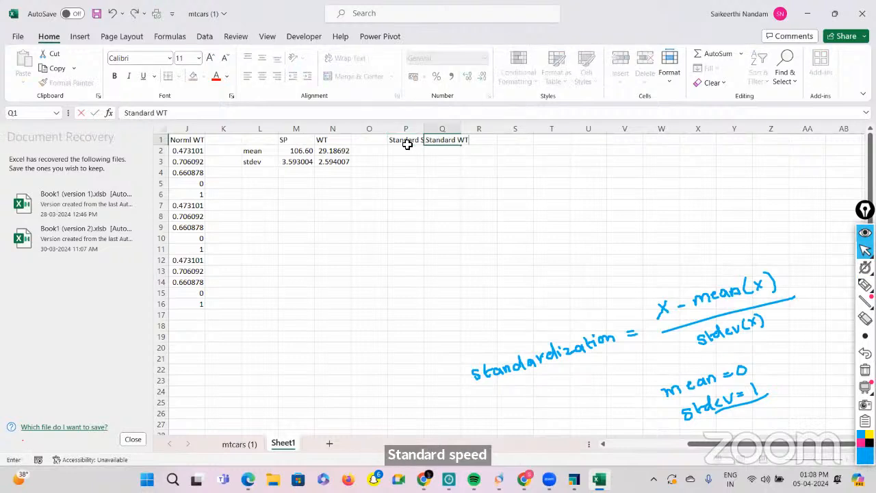
left_click(518, 237)
double_click(424, 128)
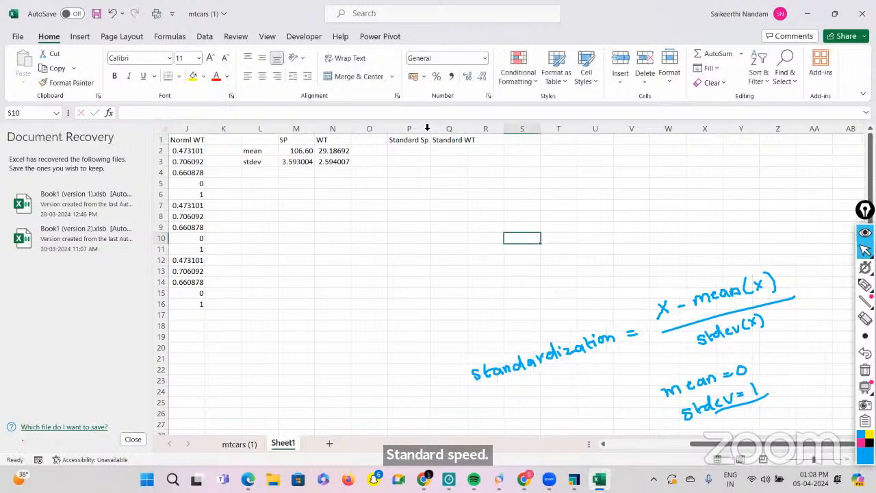
Step: Enter the formula =(B2-M2)/M3 in P2 to standardize the first SP value
left_click(414, 151)
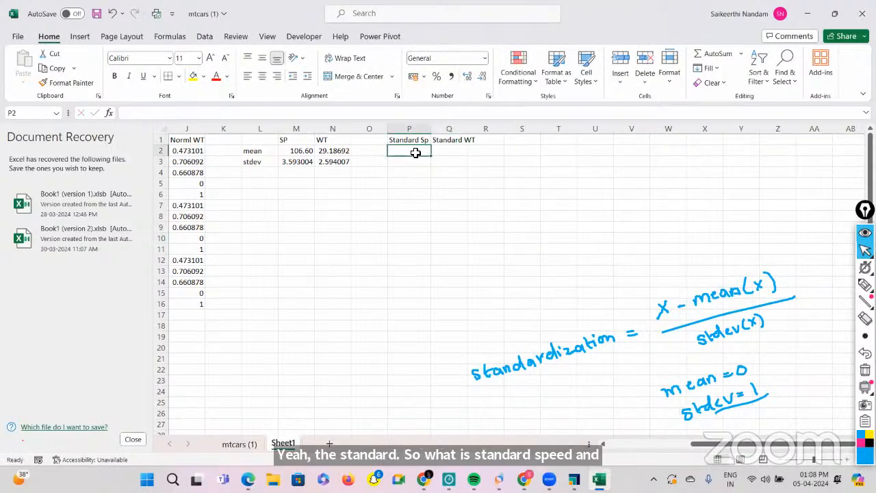
type("=")
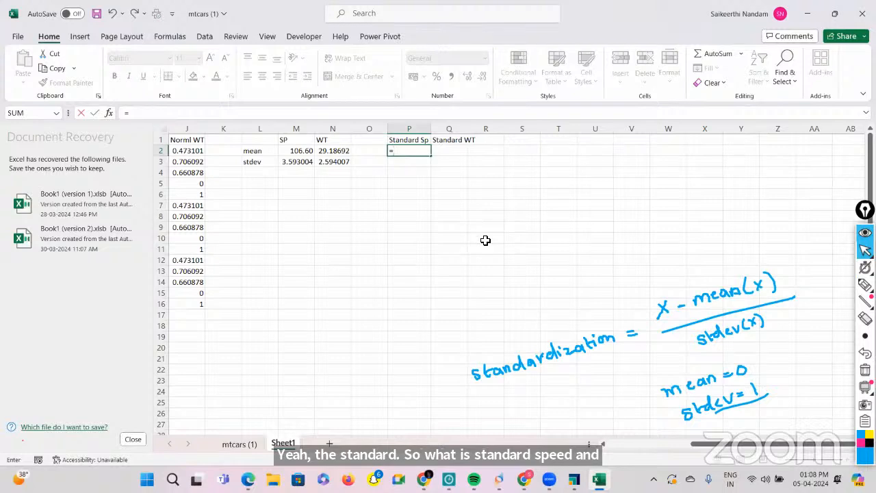
scroll(485, 240, "left", 5)
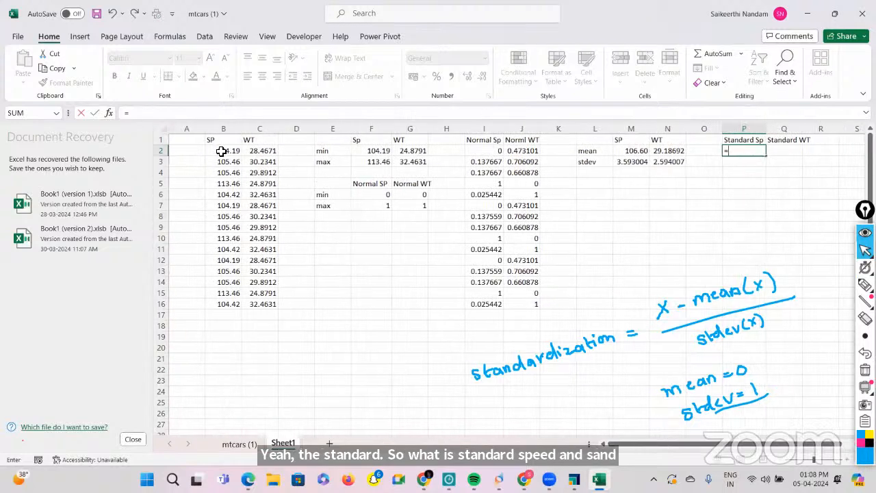
left_click(222, 152)
key("BackSpace")
key("BackSpace")
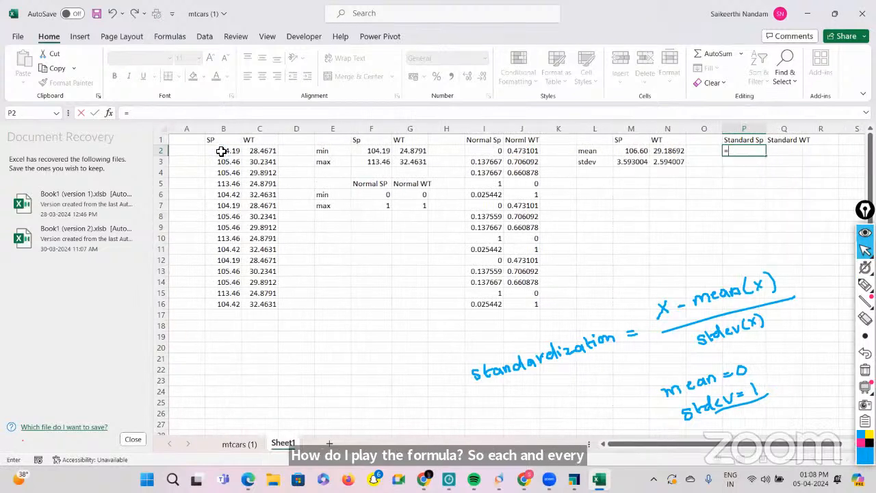
left_click(224, 151)
type("-")
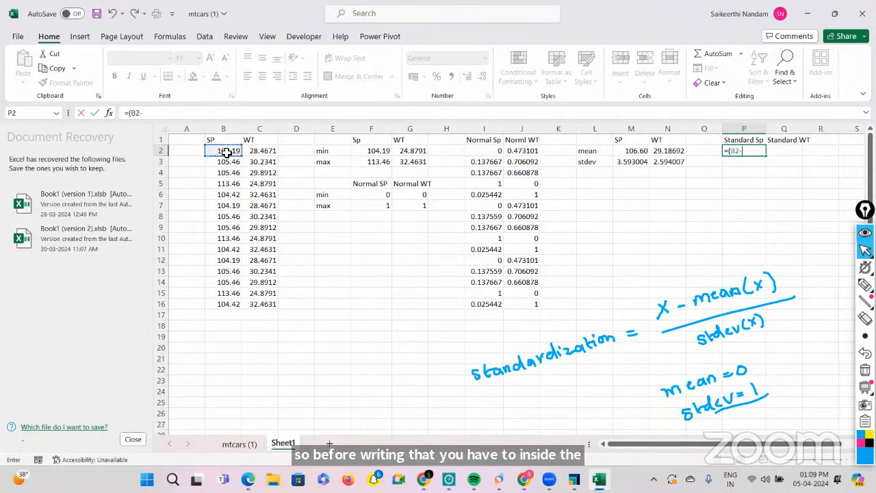
scroll(465, 212, "right", 2)
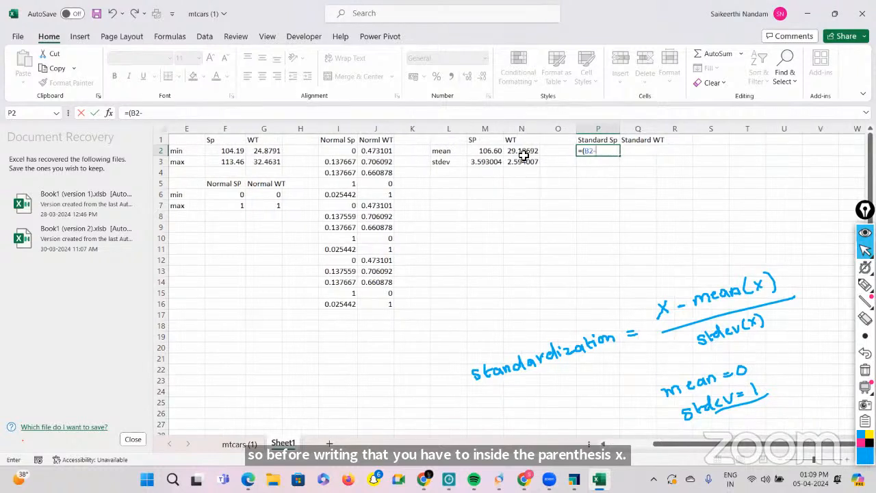
left_click(493, 152)
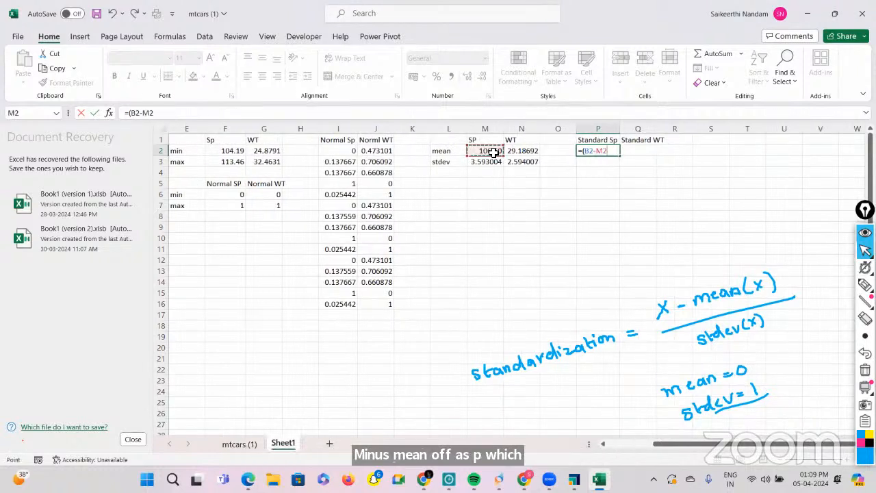
type(")/")
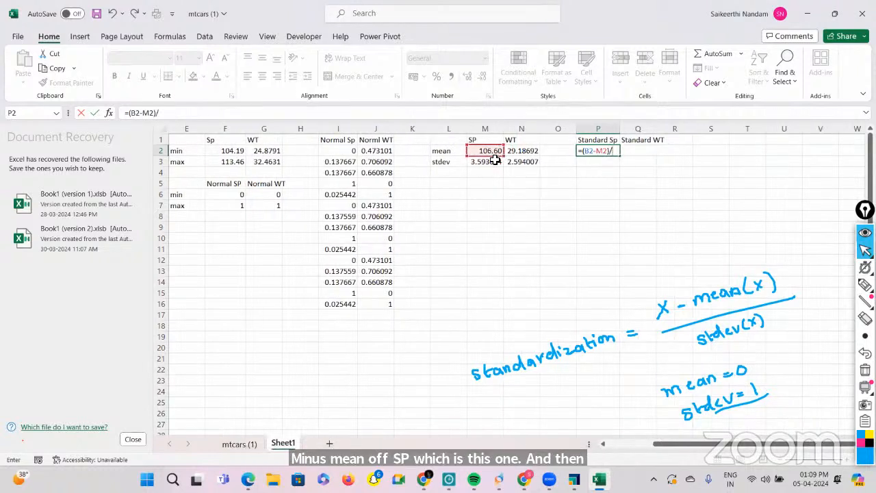
left_click(492, 164)
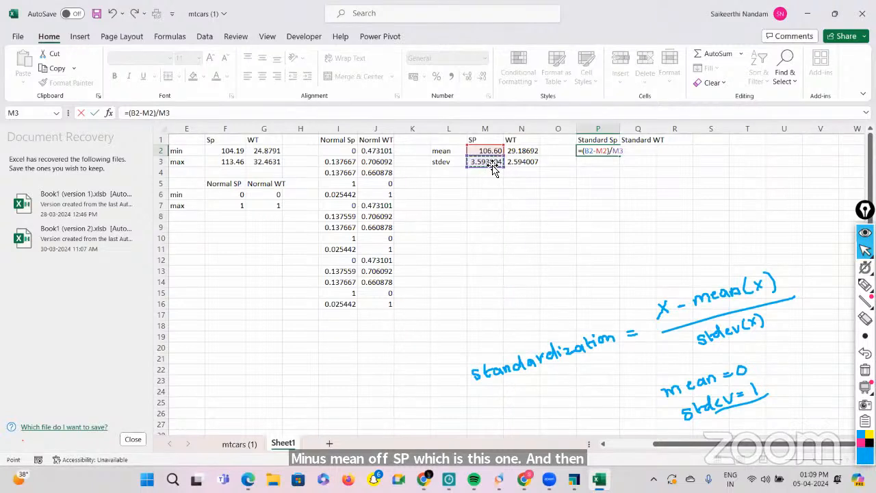
key("Return")
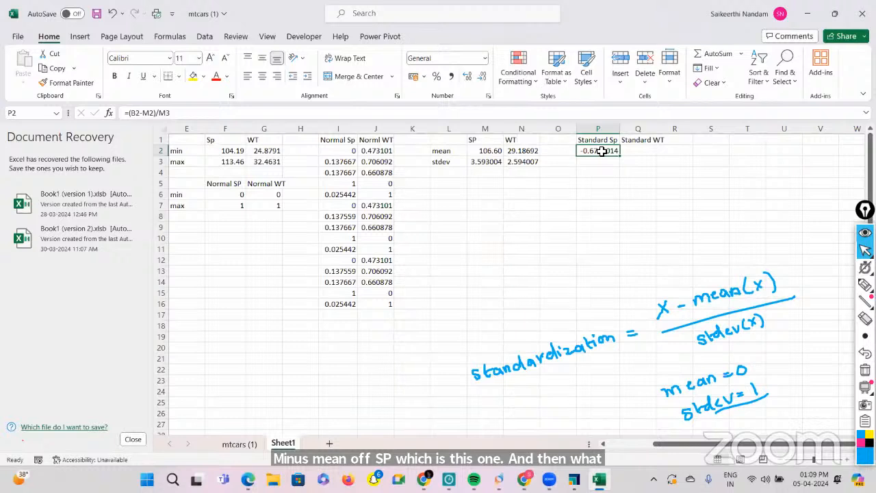
Step: Enclose the divisor M3 in parentheses in the P2 formula, making it =(B2-M2)/(M3)
left_click(162, 112)
type("(")
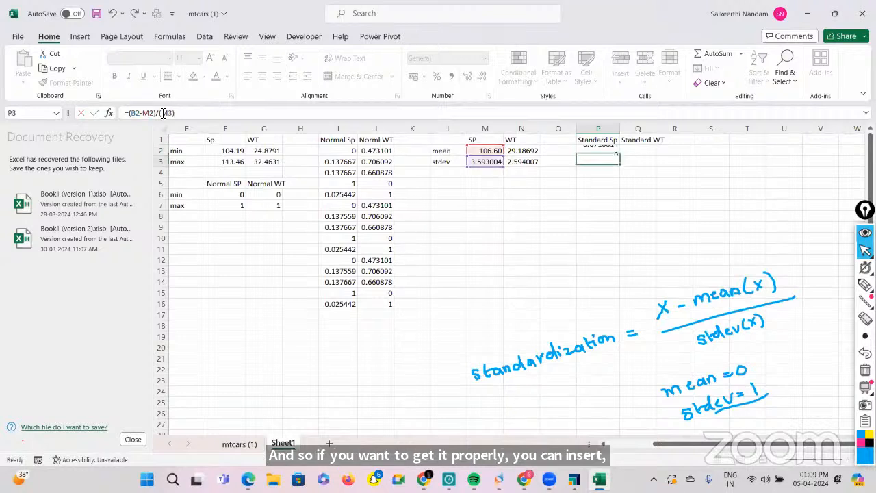
key("Return")
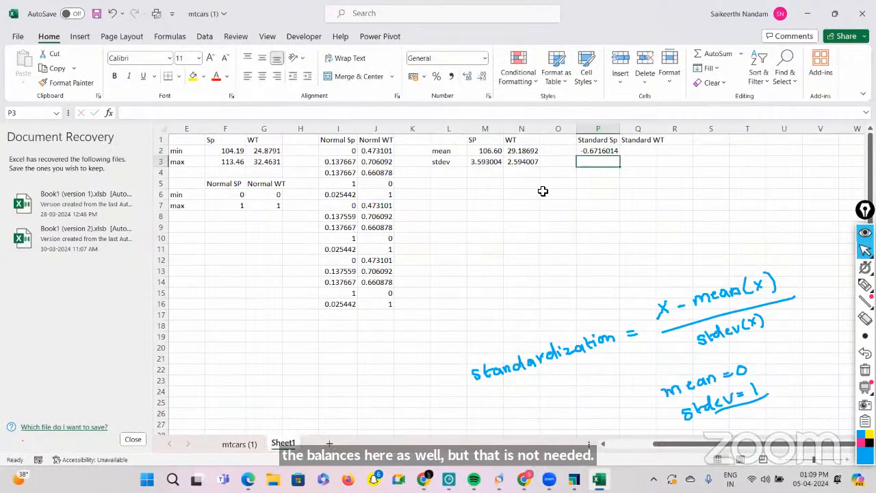
Step: Make the mean and stdev references in the P2 formula absolute, giving =(B2-$M$2)/($M$3)
left_click(608, 150)
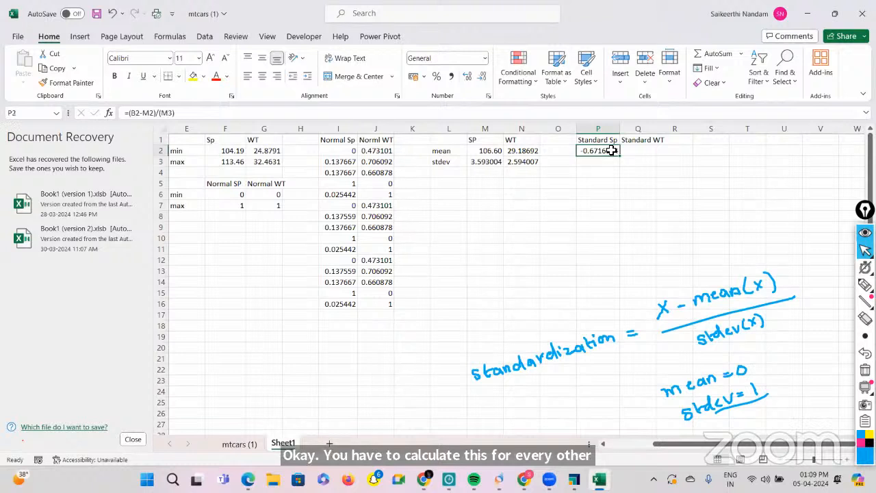
left_click(151, 113)
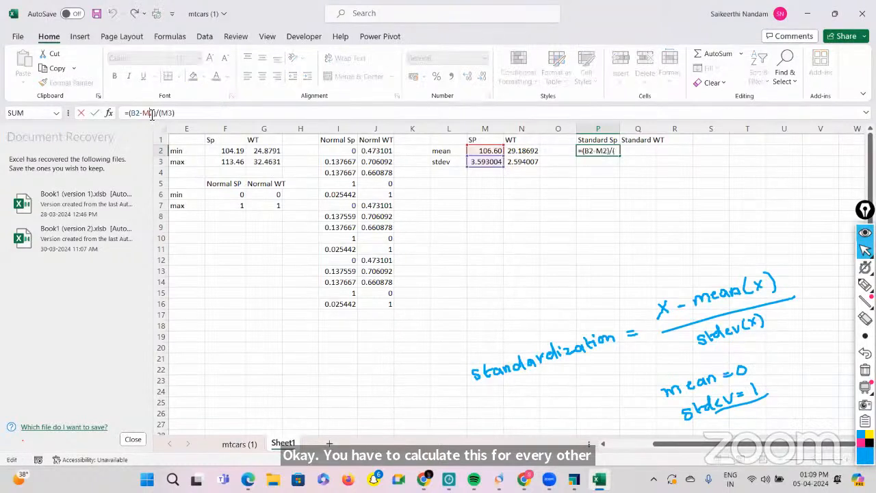
double_click(151, 113)
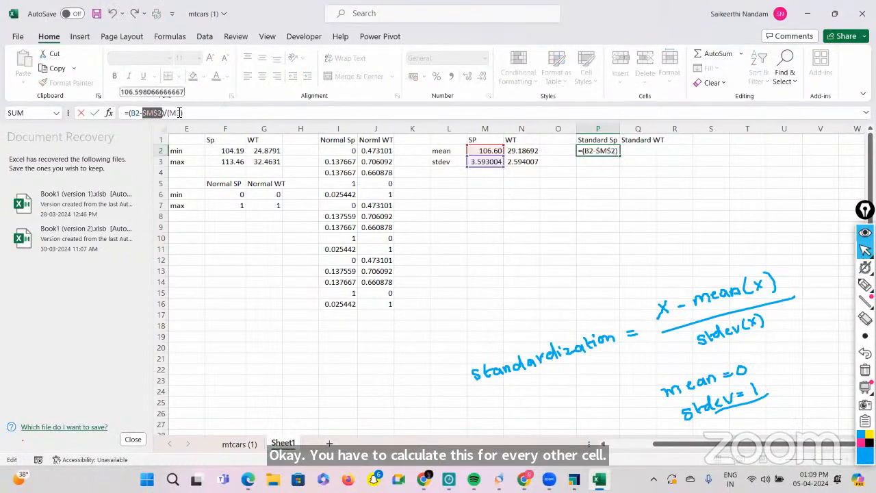
key("F4")
double_click(175, 113)
key("F4")
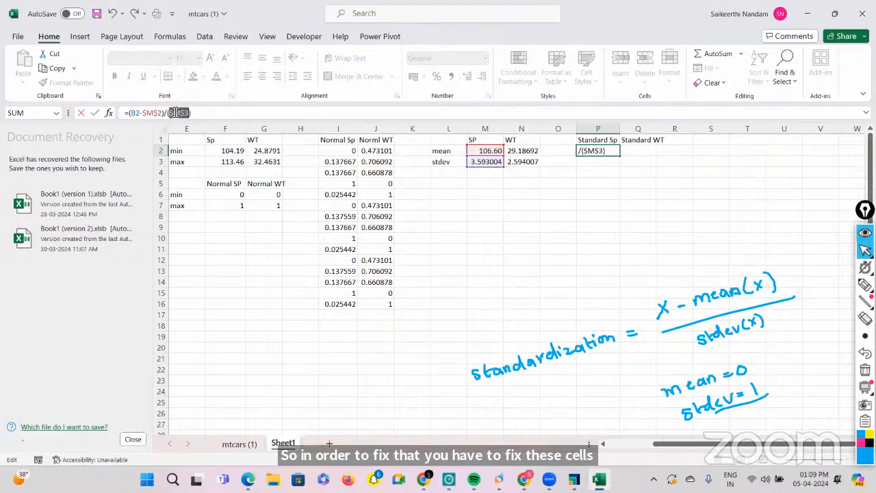
key("Return")
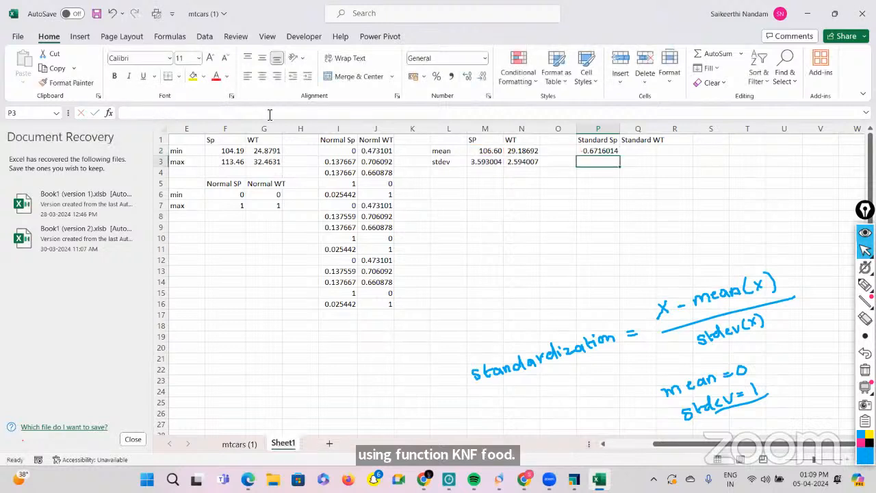
Step: Check the mean and stdev formulas in M2:N3, and fill the Standard Sp formula from P2 down to P16
left_click(494, 153)
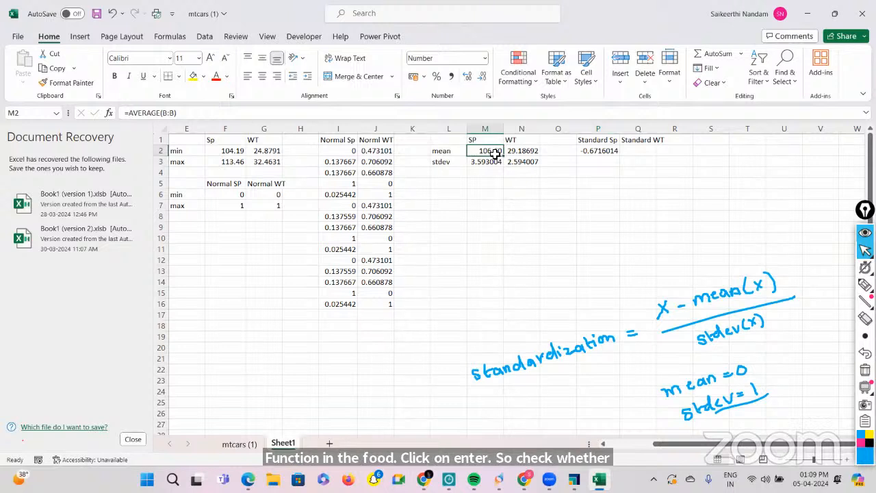
left_click(514, 150)
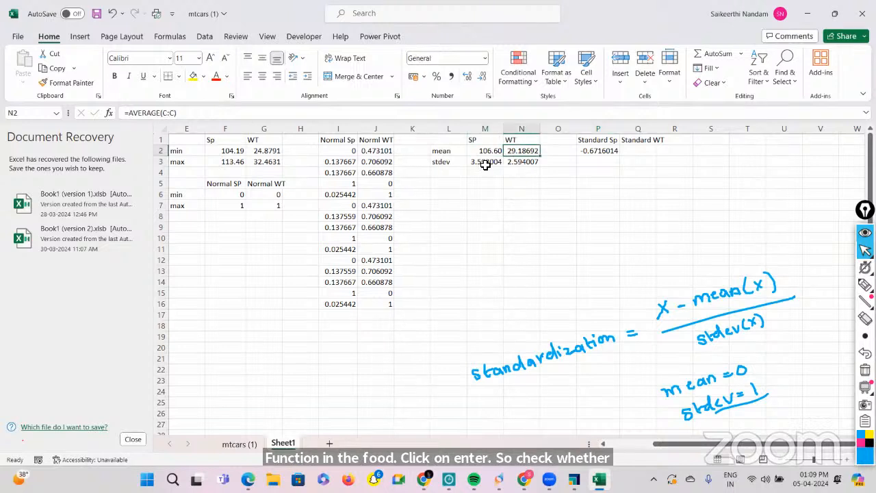
left_click(484, 164)
left_click(512, 160)
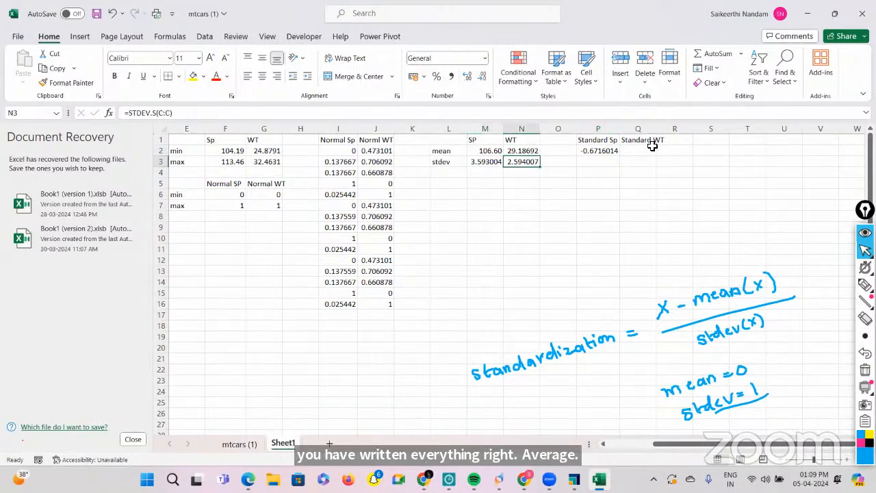
left_click(612, 152)
left_click_drag(620, 157, 613, 306)
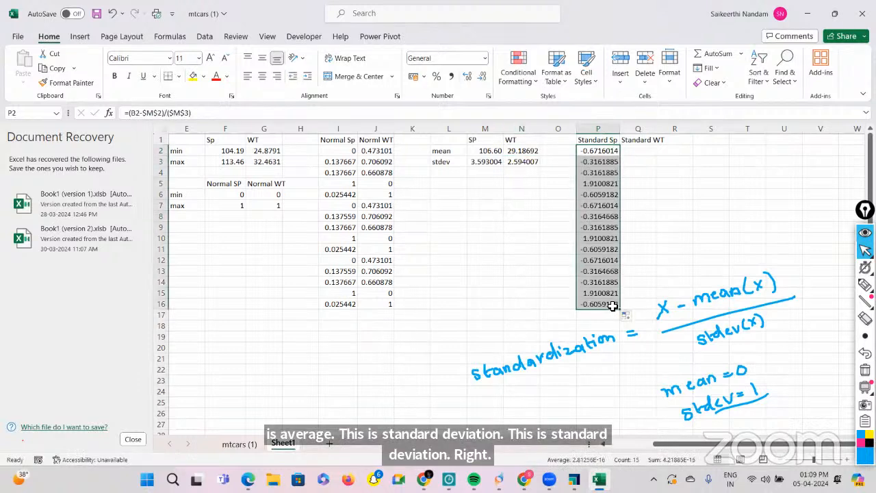
Step: Enter the formula =(C2-N2)/(N3) in Q2 to standardize the first WT value
left_click(636, 152)
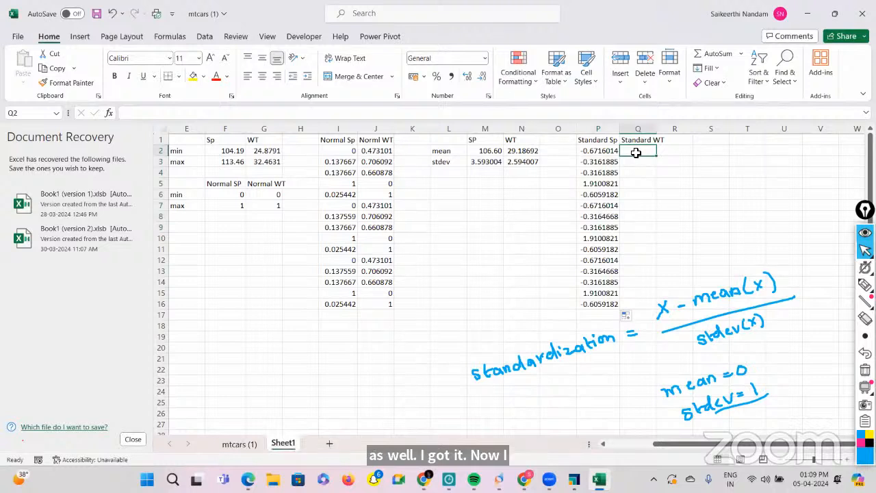
type("=")
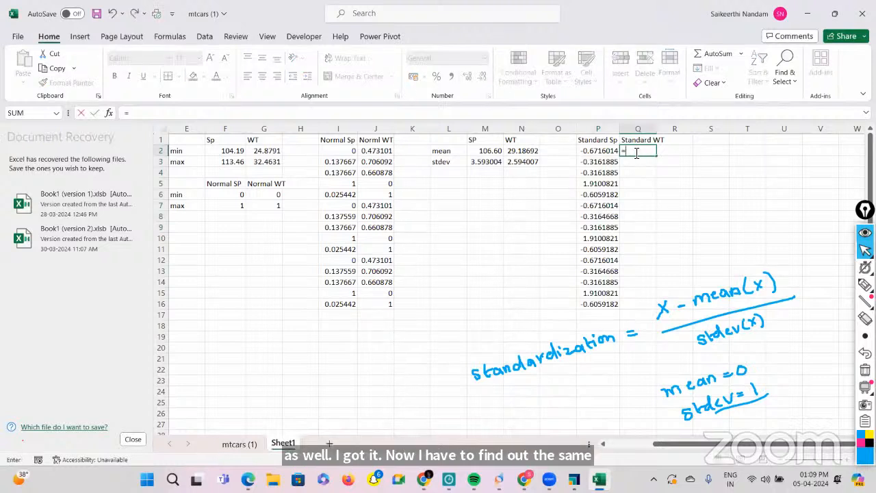
type("(")
scroll(583, 175, "left", 2)
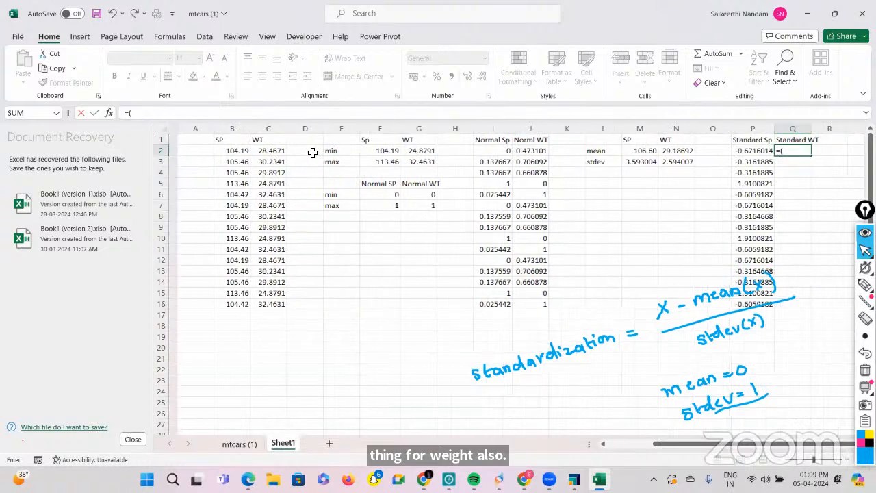
left_click(260, 152)
type("-")
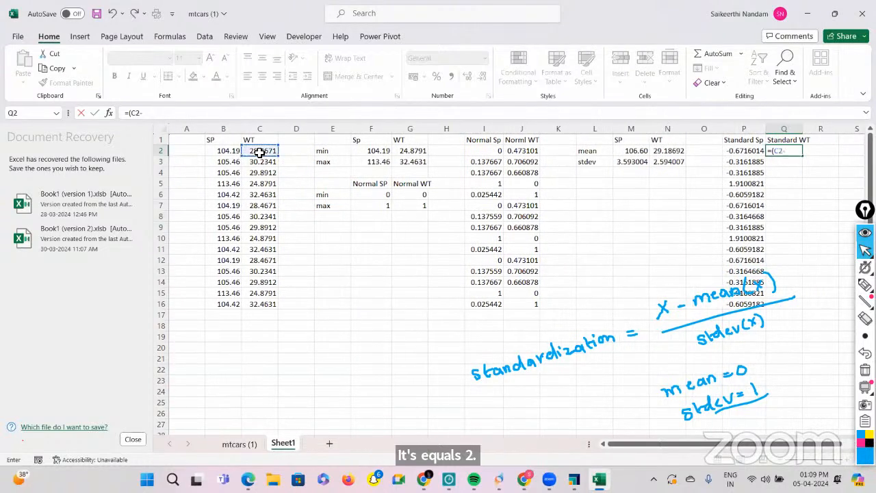
scroll(474, 231, "right", 1)
scroll(474, 231, "right", 4)
left_click(479, 151)
type(")/")
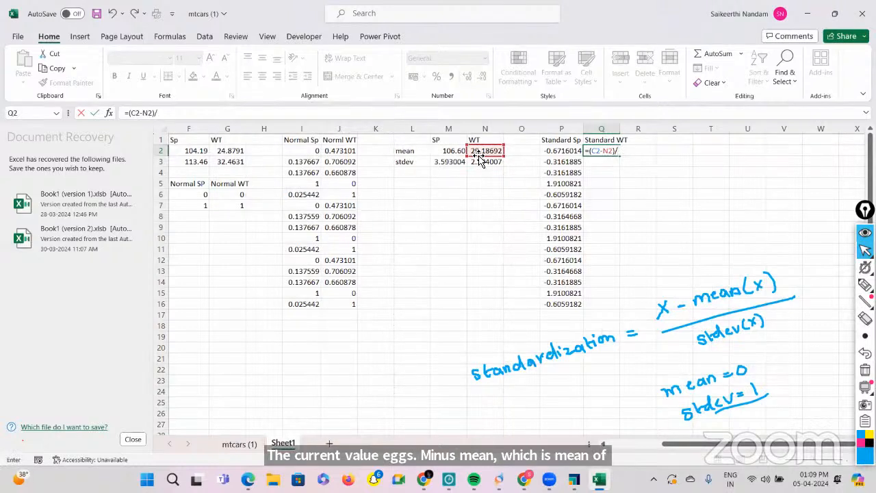
type("(")
left_click(483, 163)
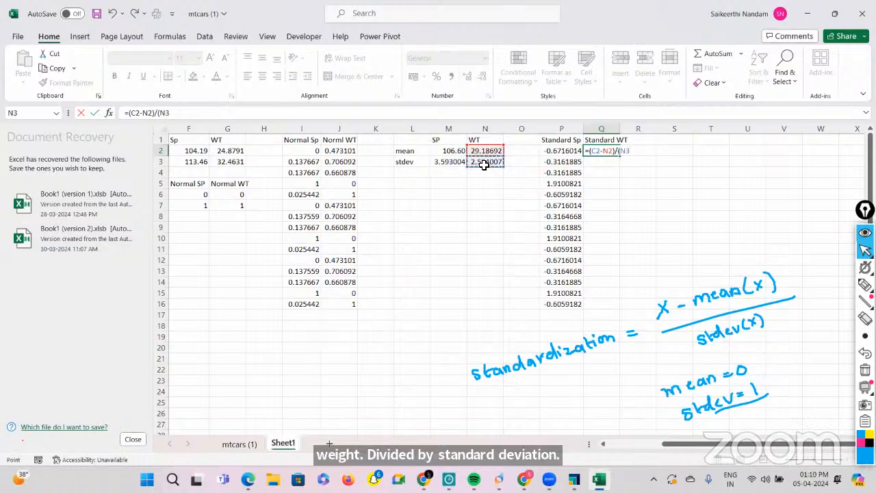
type(")")
key("Return")
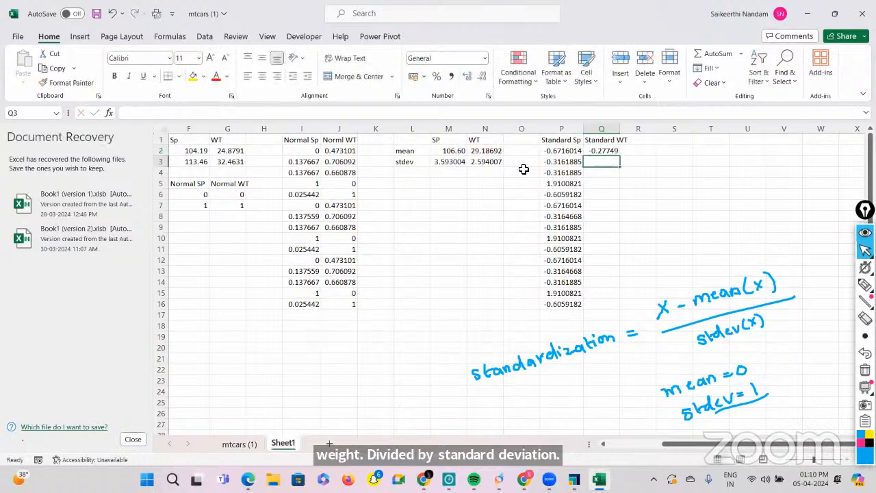
Step: Make the mean and stdev references in the Q2 formula absolute, giving =(C2-$N$2)/($N$3)
left_click(607, 151)
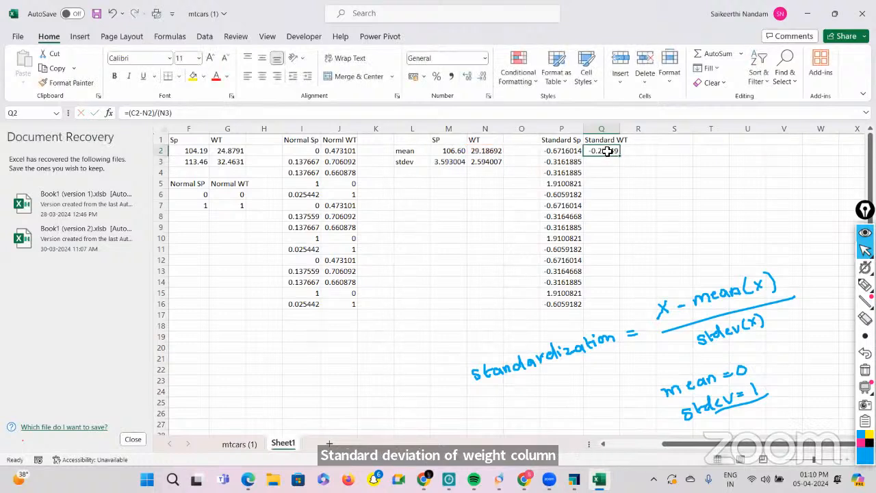
left_click(150, 113)
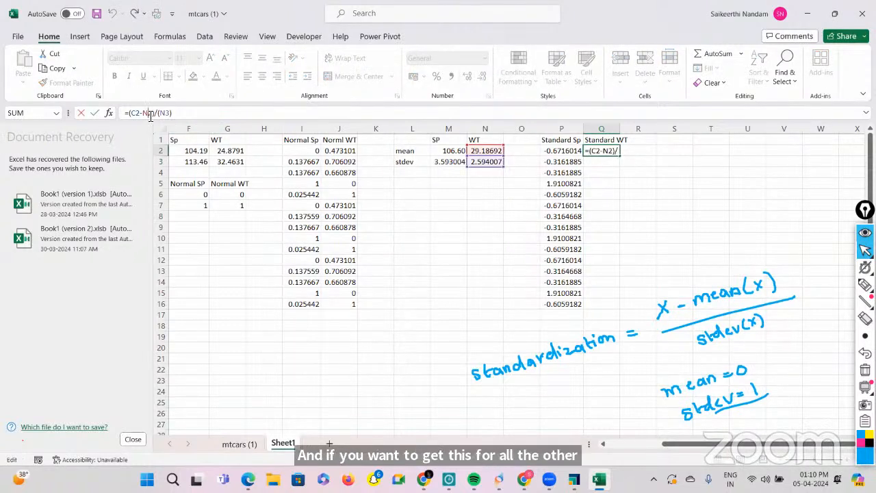
key("F4")
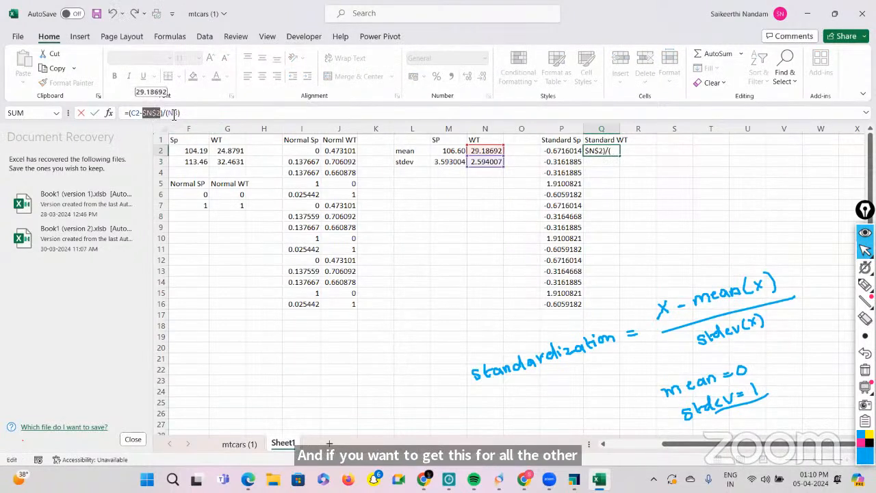
left_click(173, 113)
key("F4")
key("Return")
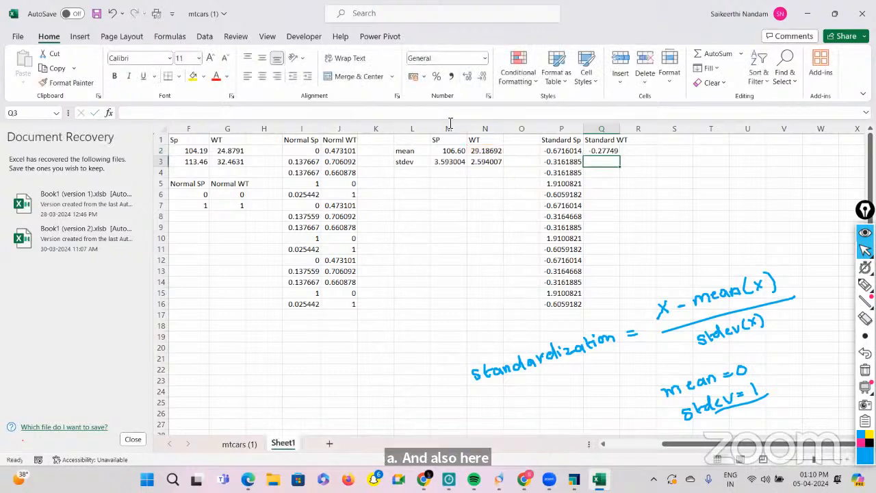
Step: Fill the Standard WT formula from Q2 down to Q16
left_click(605, 149)
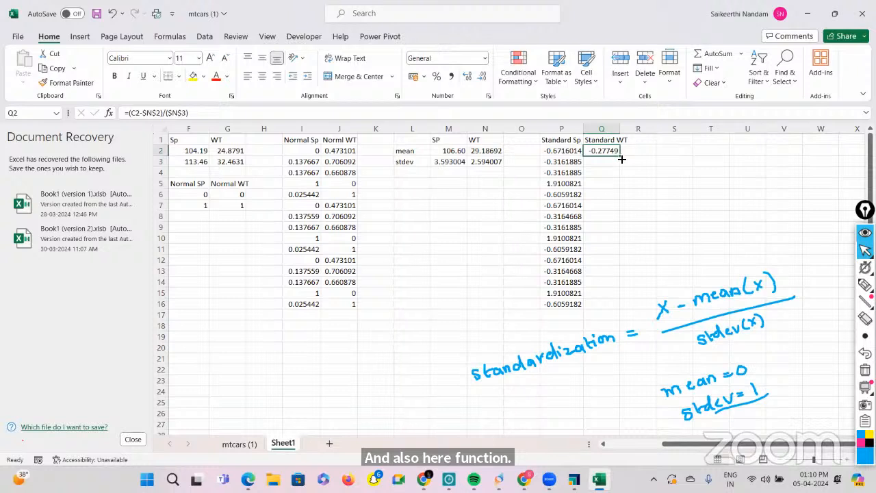
left_click_drag(620, 158, 606, 305)
left_click(673, 263)
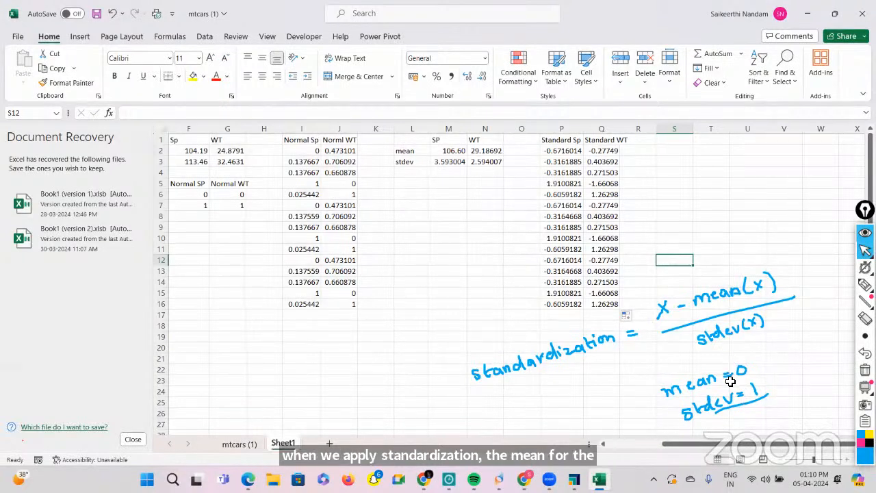
Step: Label L6 as mean and L7 as stdev for a second summary block
left_click(411, 195)
type("mean")
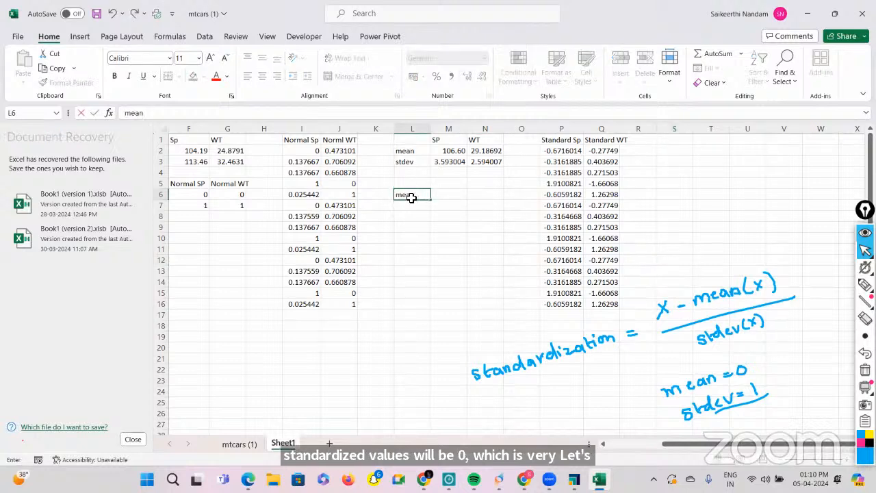
key("Return")
type("stdev")
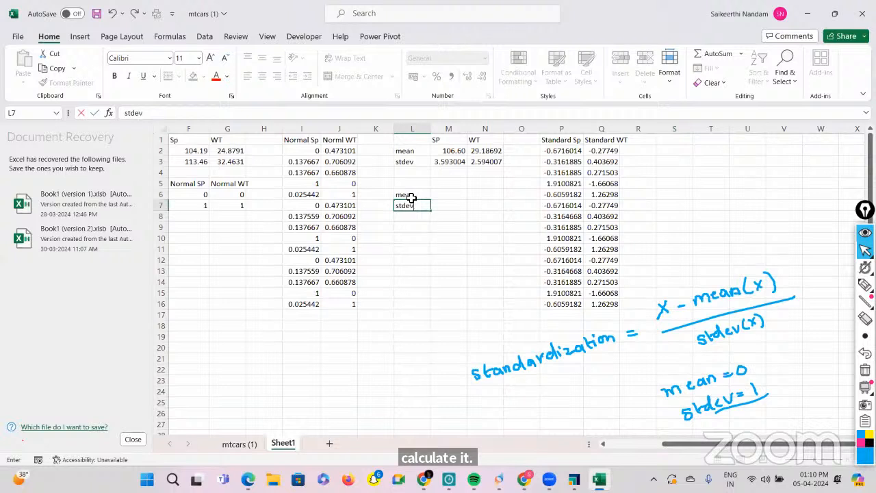
Step: Enter the headings Standard SP in M5 and Standard WT in N5, and widen column M to fit its heading
left_click(452, 184)
type("stabnd")
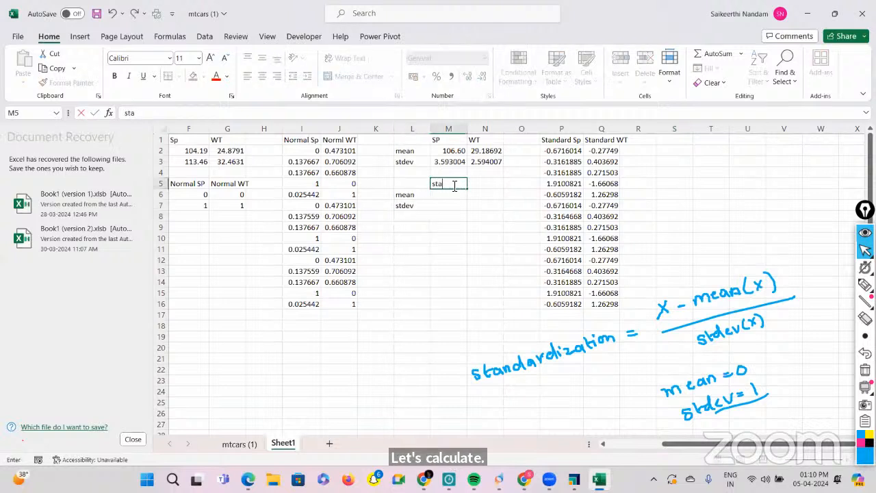
key("BackSpace")
key("BackSpace")
key("BackSpace")
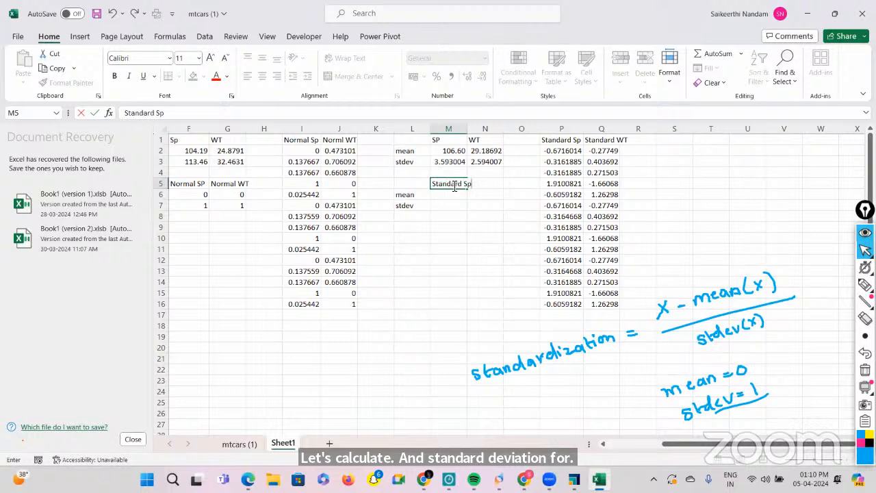
key("Tab")
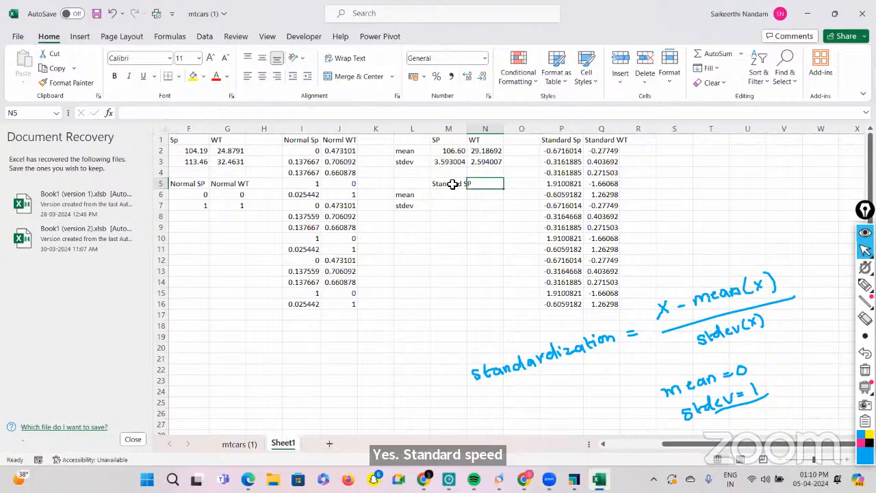
type("Standard W")
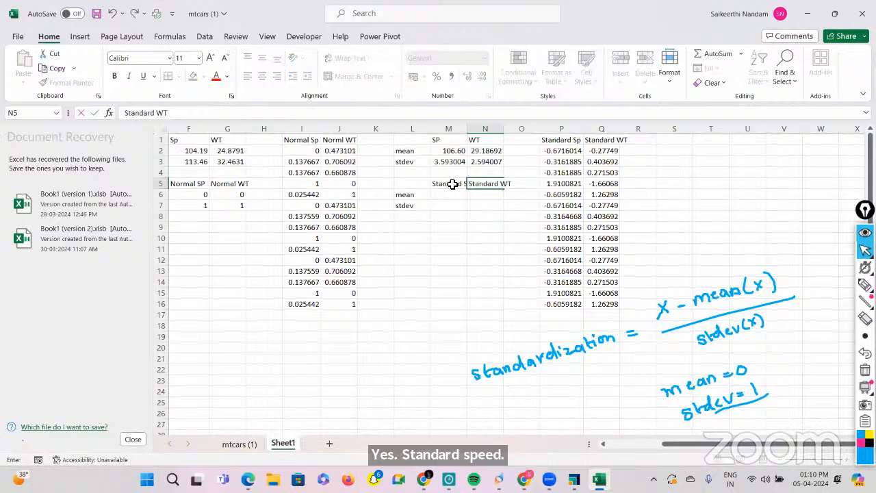
type("T")
left_click(446, 228)
left_click_drag(468, 127, 480, 128)
Step: Calculate the mean of the Standard Sp column in M6 with =AVERAGE(P:P)
left_click(450, 197)
type("=ave")
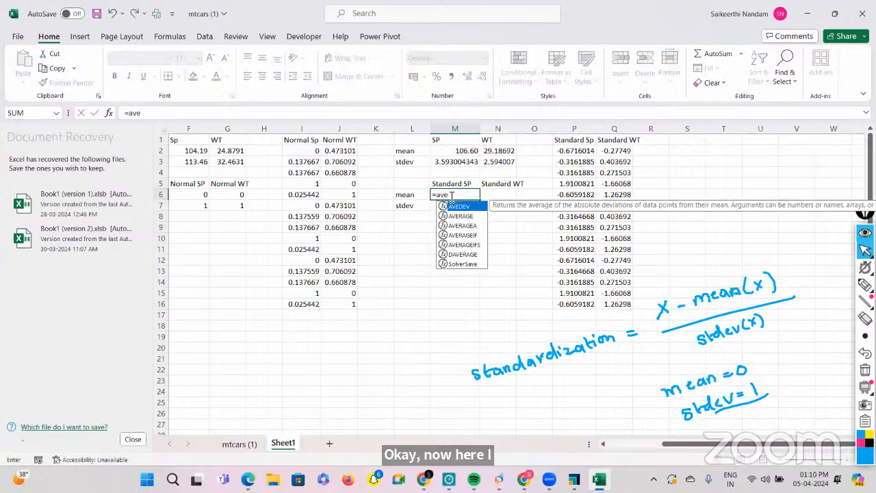
double_click(463, 216)
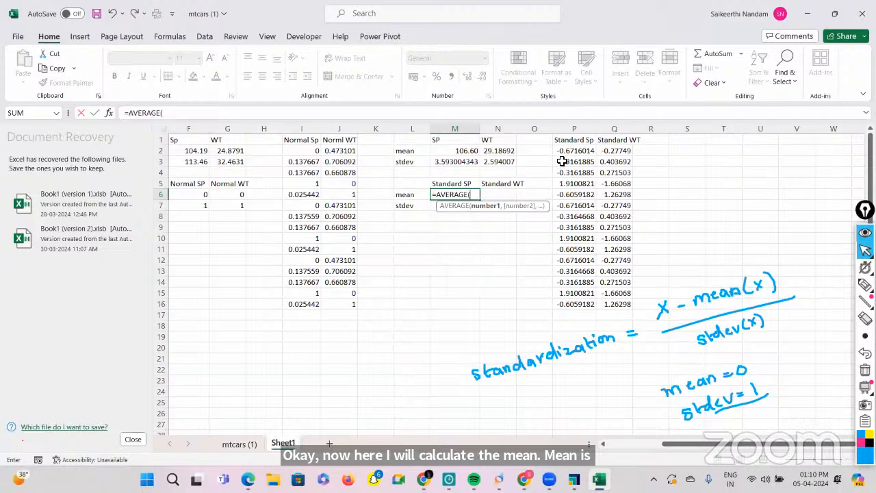
left_click(575, 129)
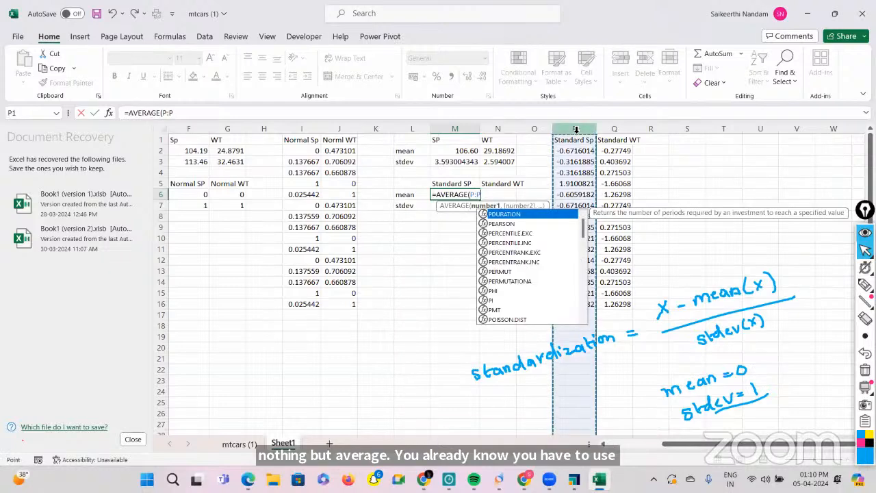
key("Return")
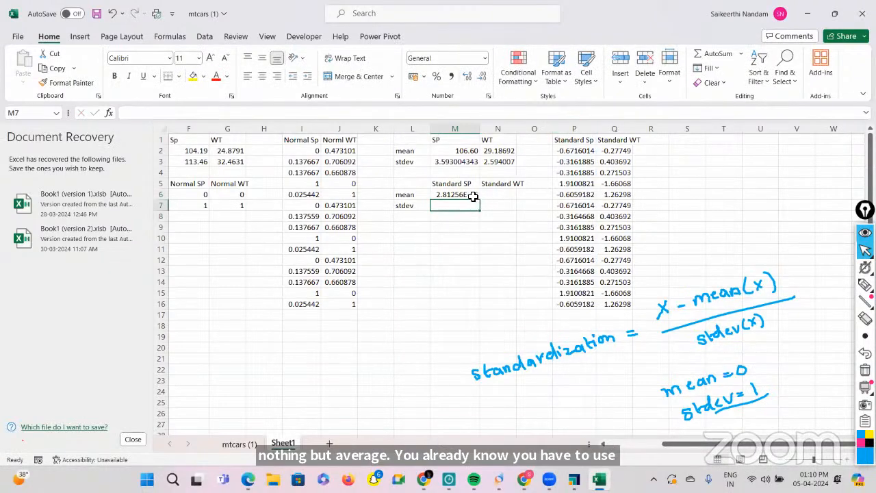
Step: Calculate the mean of the Standard WT column in N6 by averaging all of column Q
left_click(487, 196)
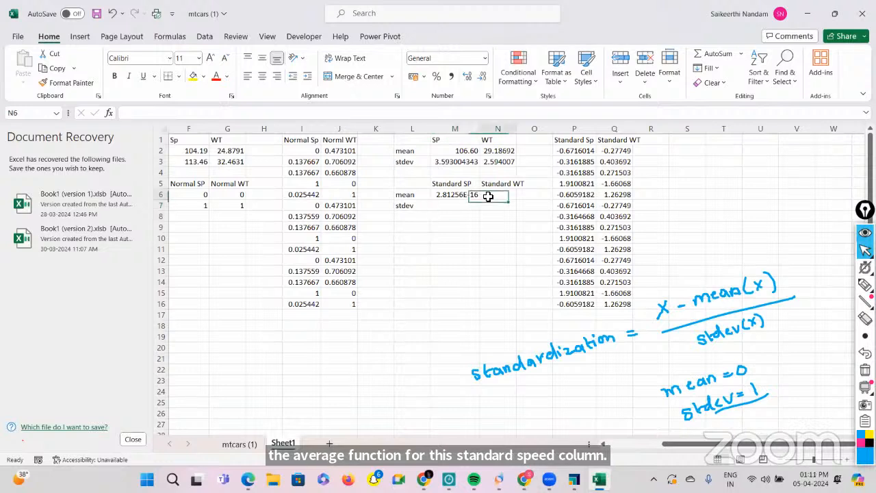
type("=")
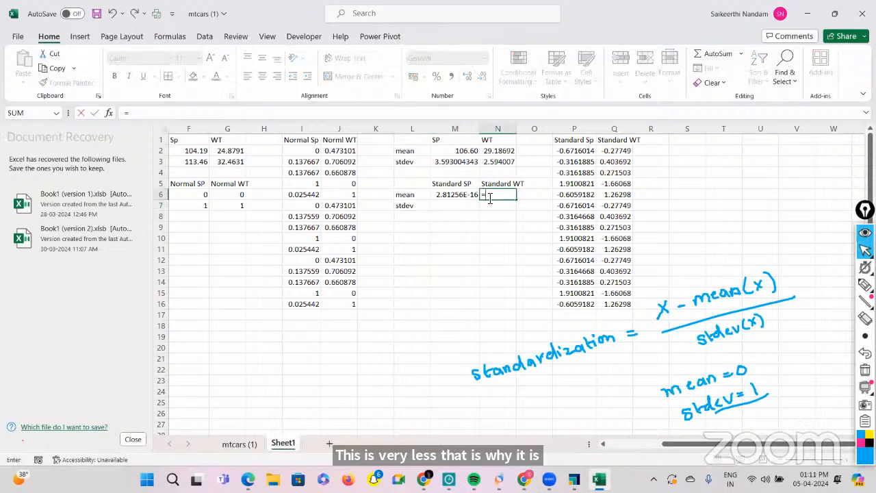
type("av")
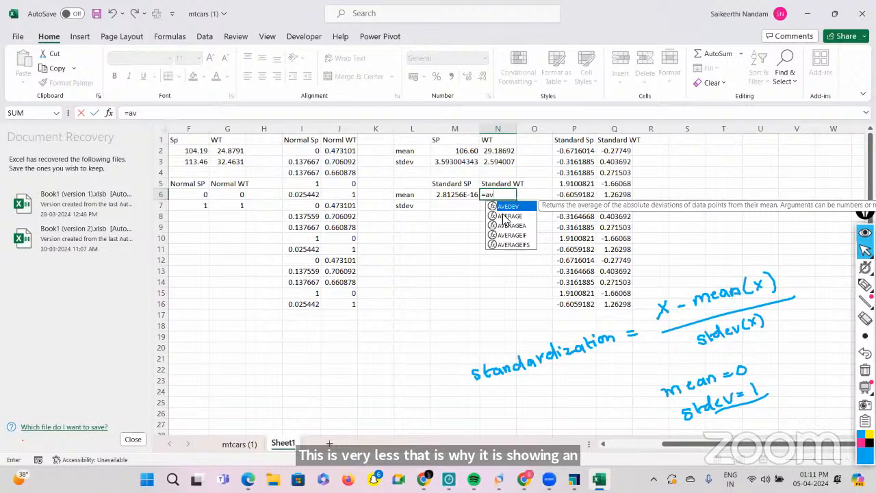
double_click(510, 217)
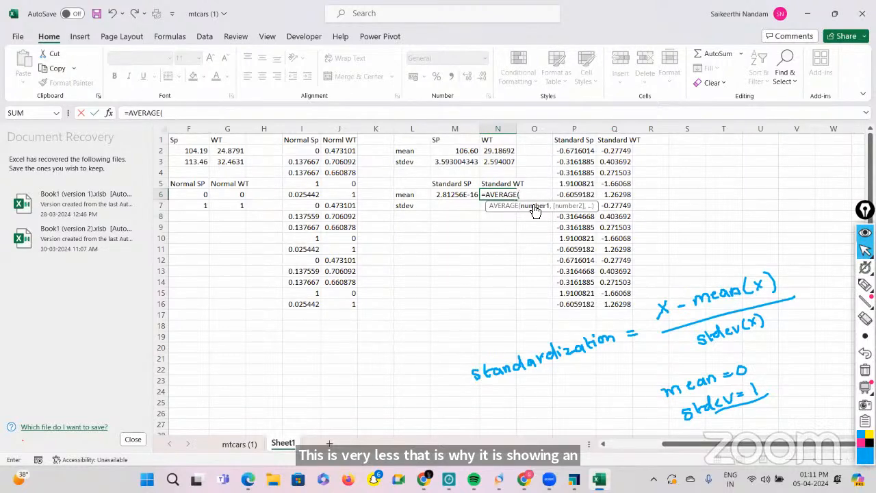
left_click(616, 129)
key("Return")
Step: Calculate the sample standard deviation of the Standard Sp column in M7 using STDEV.S on column P
left_click(450, 205)
type("=stdev")
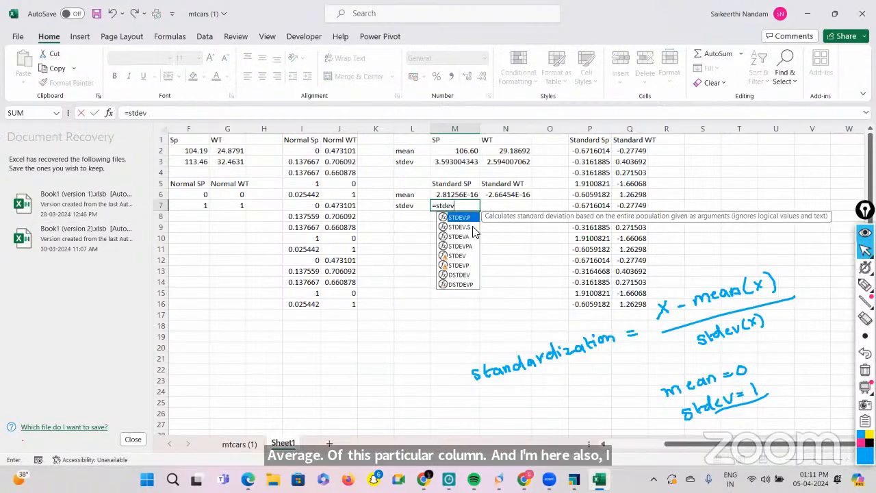
double_click(472, 227)
left_click(590, 129)
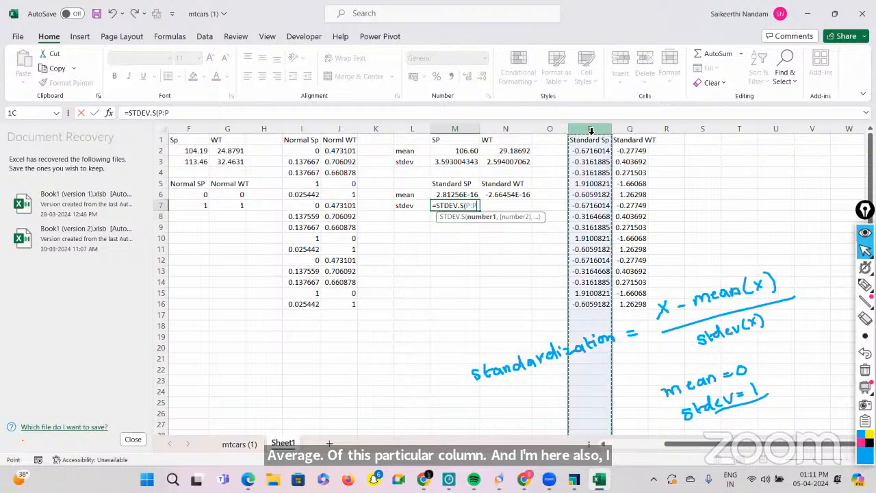
key("Return")
Step: Calculate the sample standard deviation of the Standard WT column in N7 using STDEV.S on column Q
left_click(506, 205)
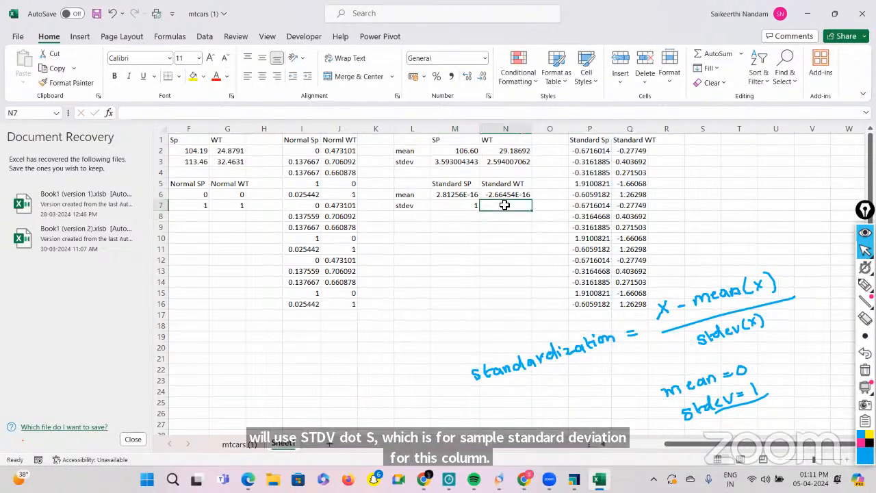
type("=ste")
key("BackSpace")
type("d")
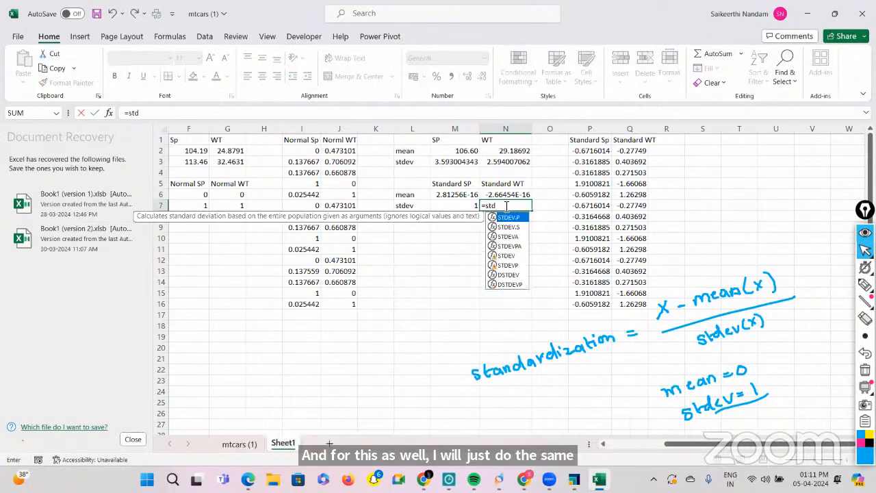
type("e")
double_click(508, 227)
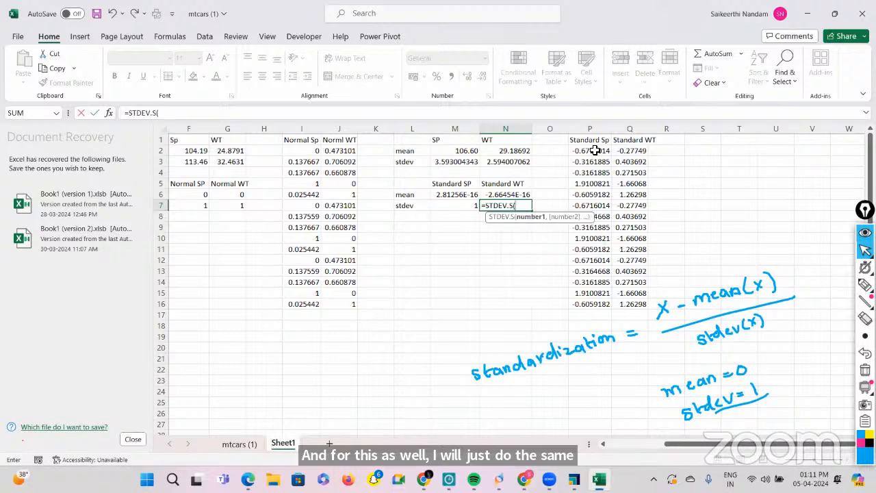
left_click(631, 130)
key("Return")
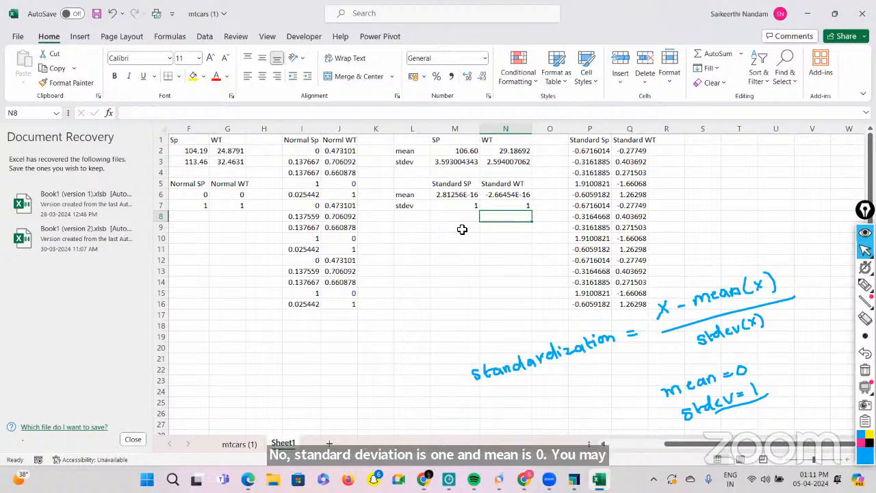
Step: Draw an arrow from the Standard SP mean with the annotation pen and write it out as 2.81256 × 10^-16, underlining the power
mouse_move(864, 284)
left_click(815, 284)
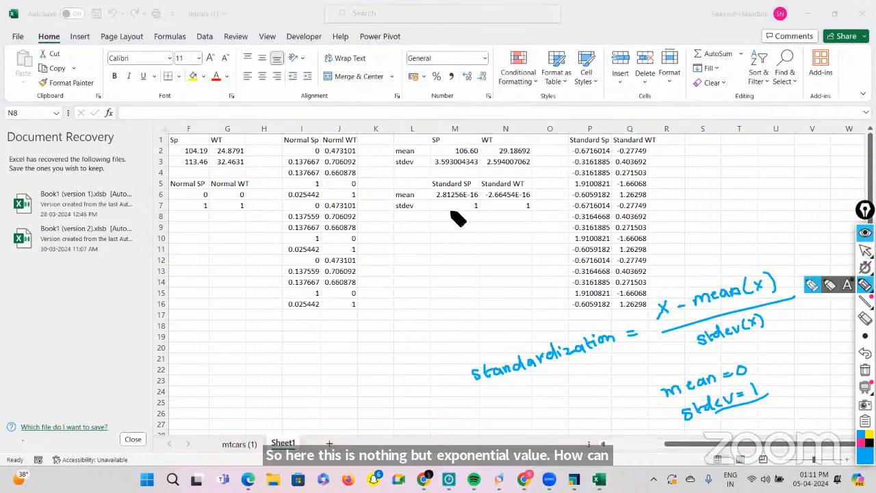
left_click_drag(455, 197, 456, 258)
left_click(445, 259)
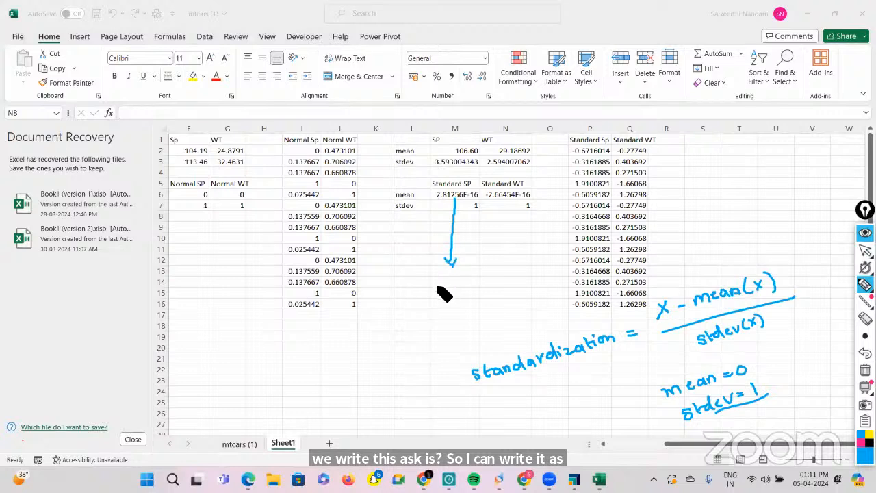
mouse_move(438, 290)
left_mouse_down()
mouse_move(449, 300)
mouse_move(488, 294)
mouse_move(494, 280)
mouse_move(488, 291)
mouse_move(524, 285)
mouse_move(514, 286)
mouse_move(531, 281)
mouse_move(544, 252)
left_mouse_up()
left_click(453, 298)
left_click(470, 286)
left_click_drag(551, 238, 549, 249)
left_click_drag(494, 310, 540, 295)
Step: Handwrite the mean's approximation as 0.00000 and 0 with underlines, and clear all annotations from the screen
mouse_move(425, 327)
left_mouse_down()
mouse_move(424, 337)
mouse_move(463, 322)
left_mouse_up()
left_click_drag(470, 319, 470, 320)
left_click_drag(484, 315, 485, 315)
left_click_drag(505, 314, 505, 315)
left_click_drag(444, 352, 494, 335)
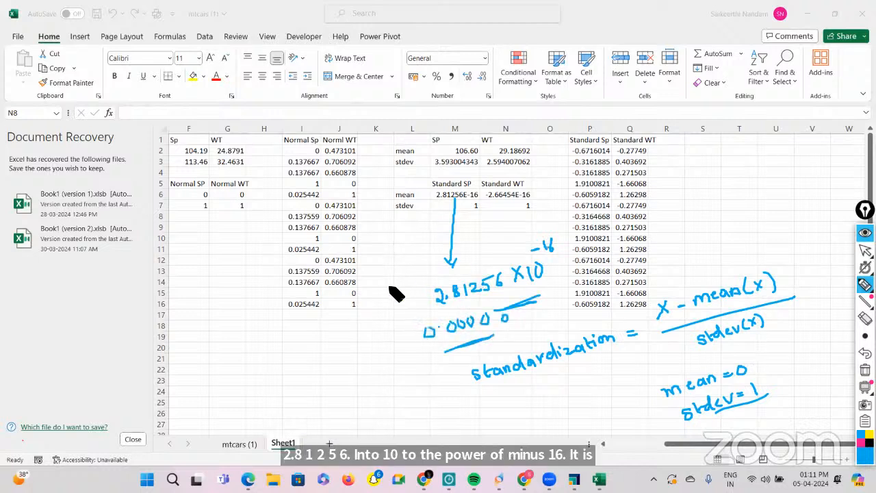
left_click_drag(392, 282, 393, 282)
left_click_drag(391, 307, 408, 302)
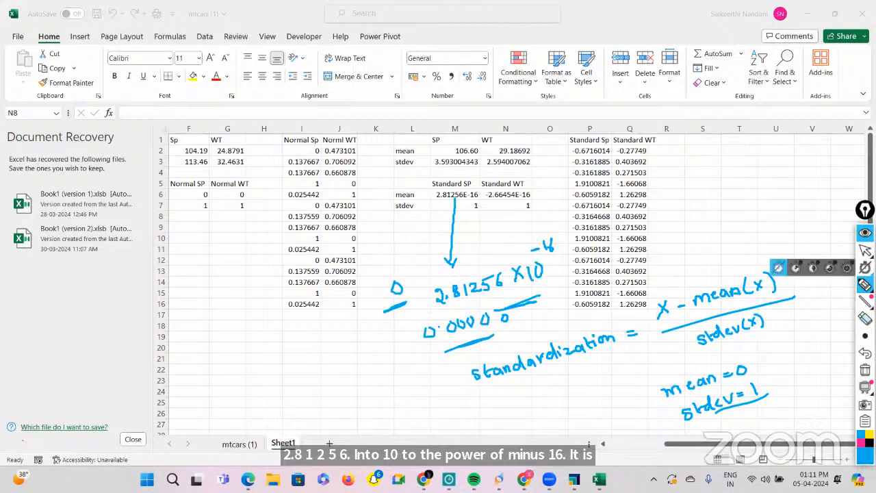
left_click(864, 370)
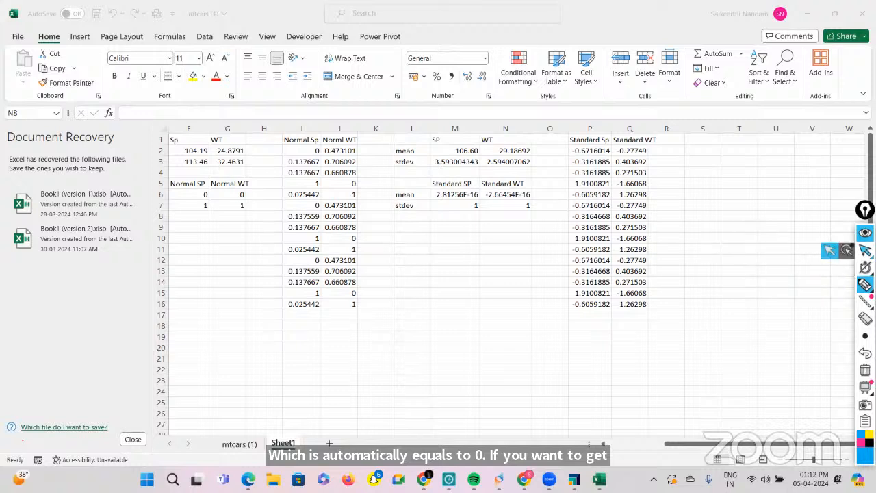
left_click(446, 197)
right_click(445, 198)
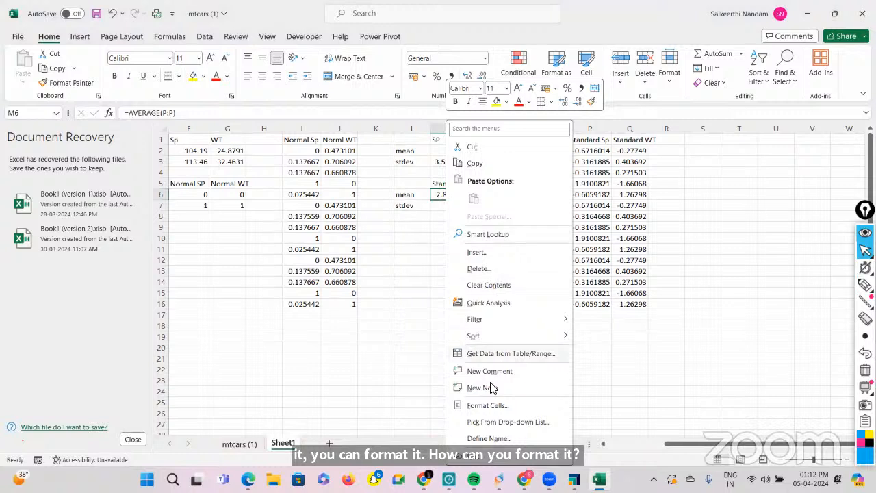
left_click(483, 406)
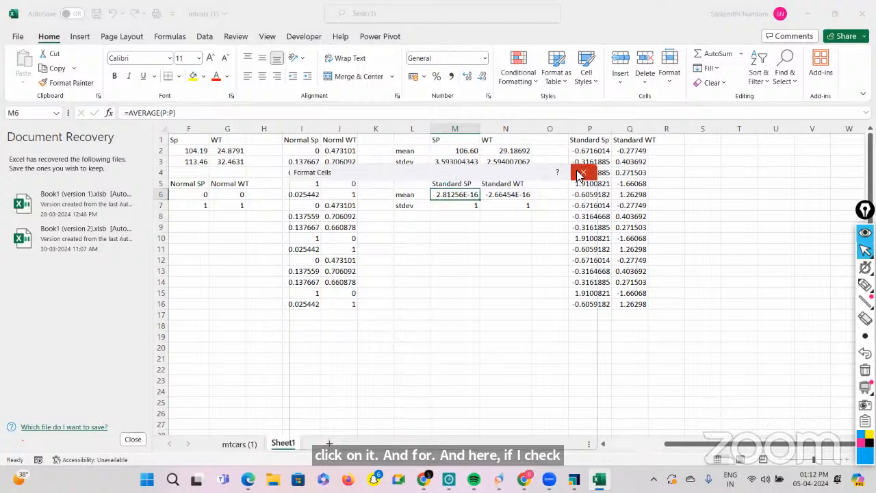
left_click(580, 172)
Step: Try formatting the Standard SP mean in M6 as Number with two decimal places, and undo the format change
right_click(459, 199)
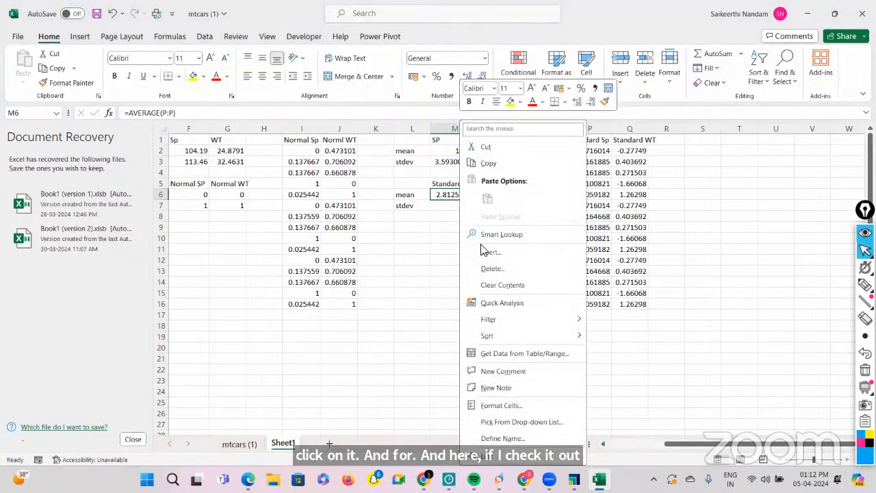
left_click(504, 405)
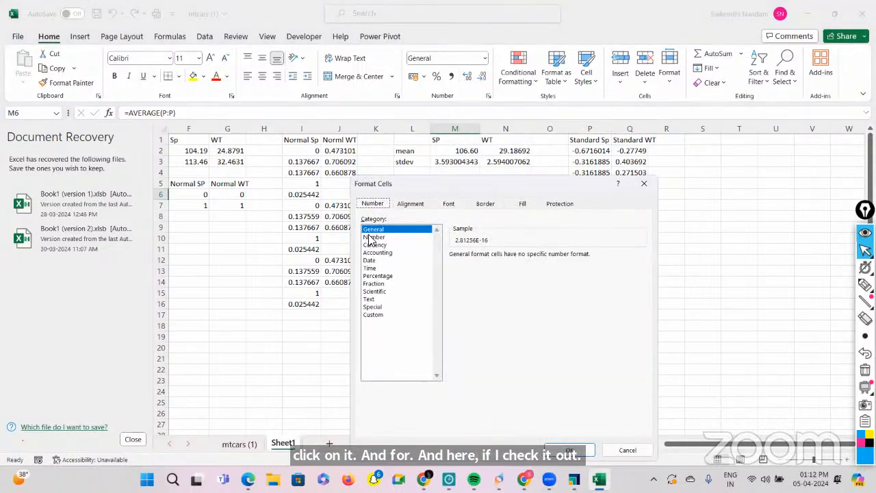
left_click(373, 237)
left_click(569, 449)
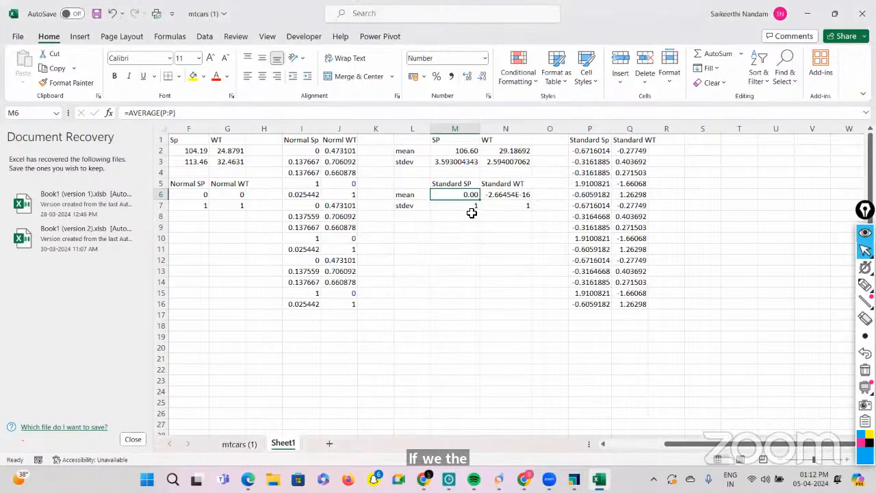
key("ctrl+z")
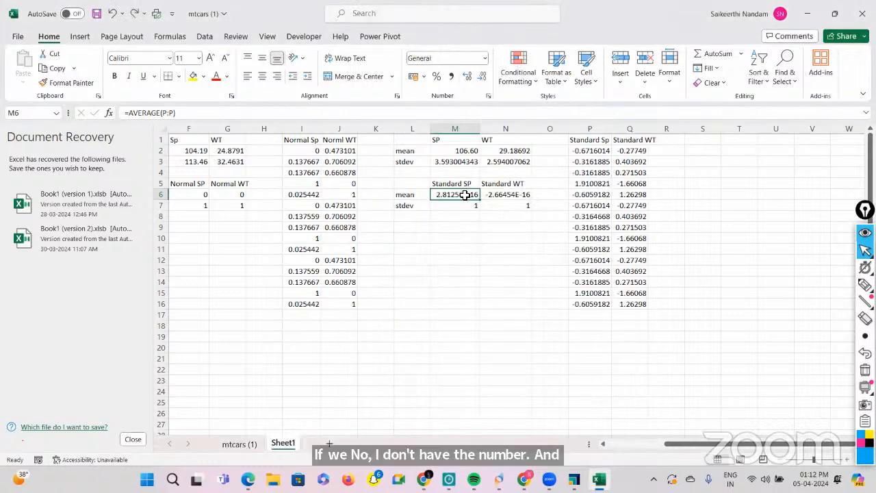
Step: Format the Standard SP mean in M6 as Number with 16 decimal places and check the value against the column width
right_click(465, 195)
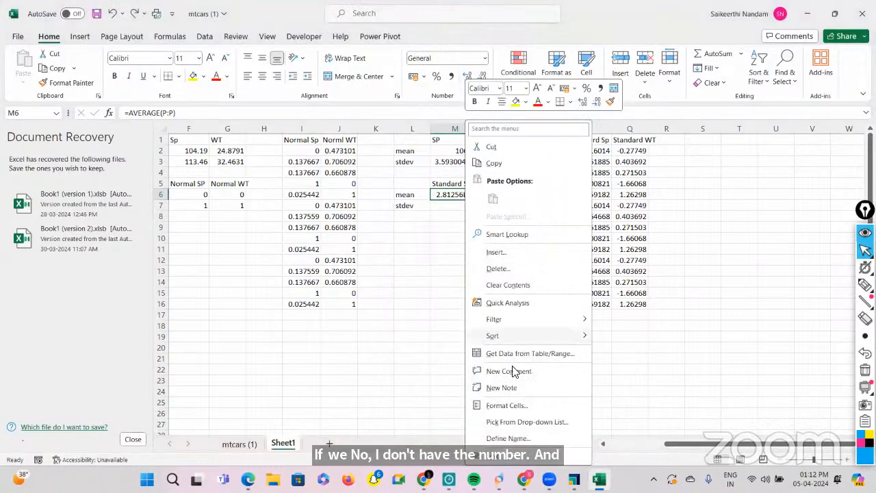
left_click(505, 405)
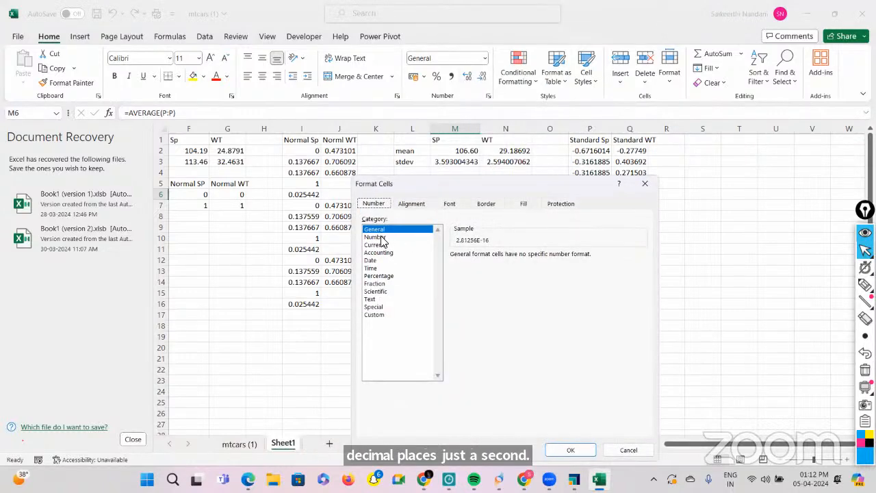
left_click(381, 236)
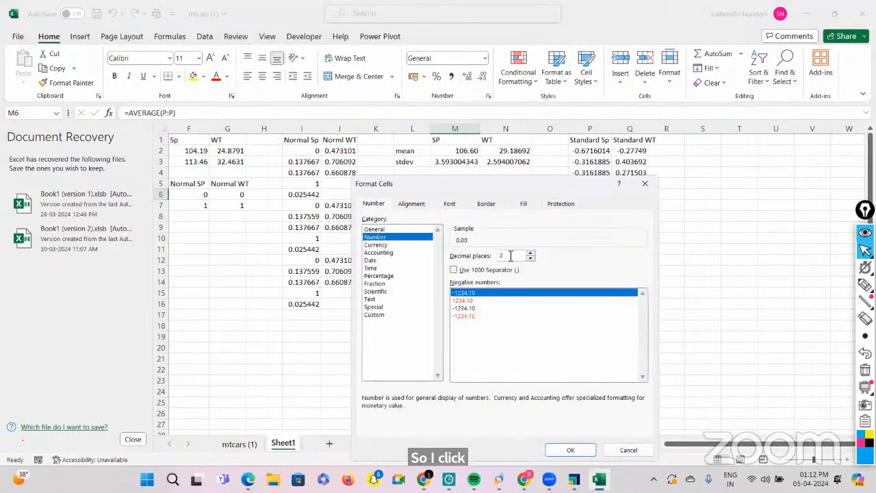
left_click(510, 256)
type("1")
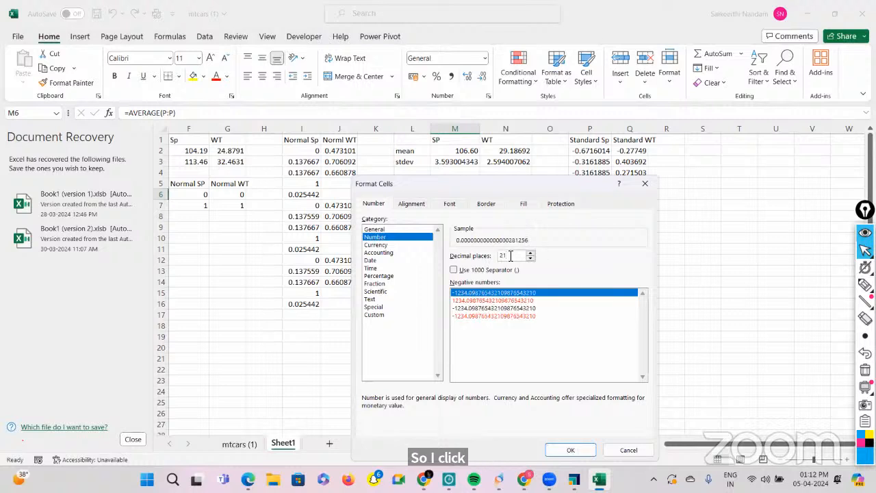
key("BackSpace")
key("BackSpace")
type("16")
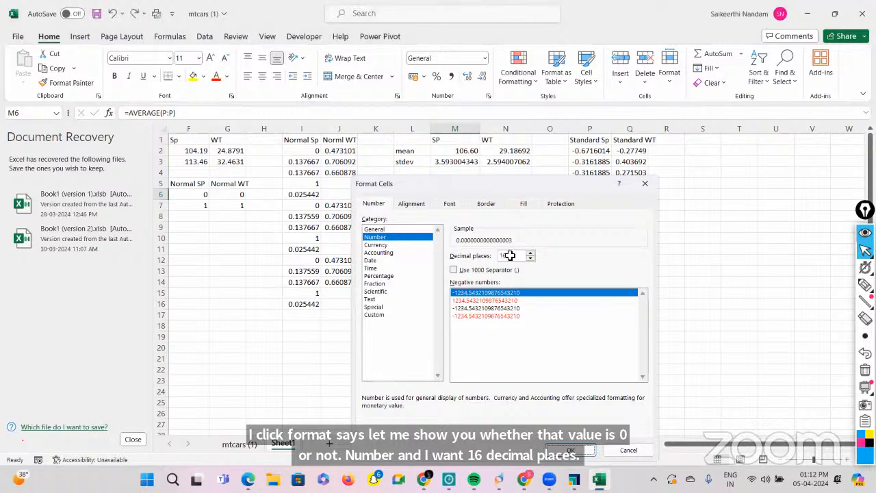
key("Return")
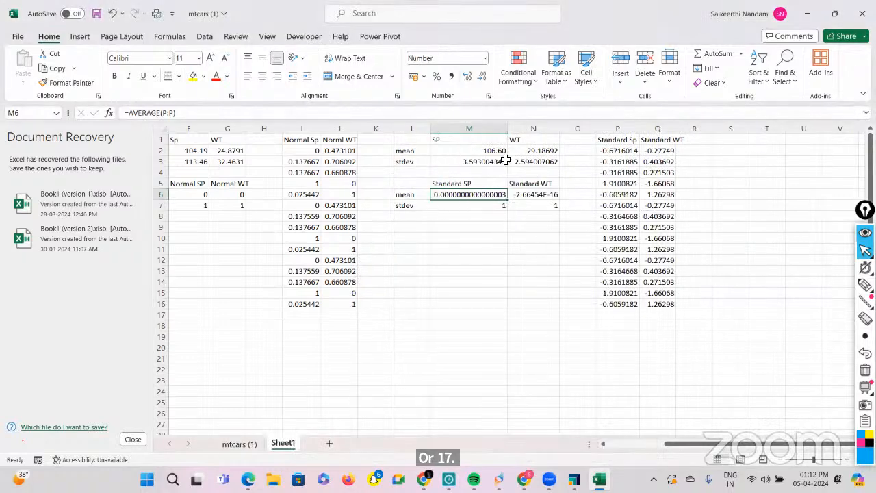
left_click_drag(509, 129, 510, 129)
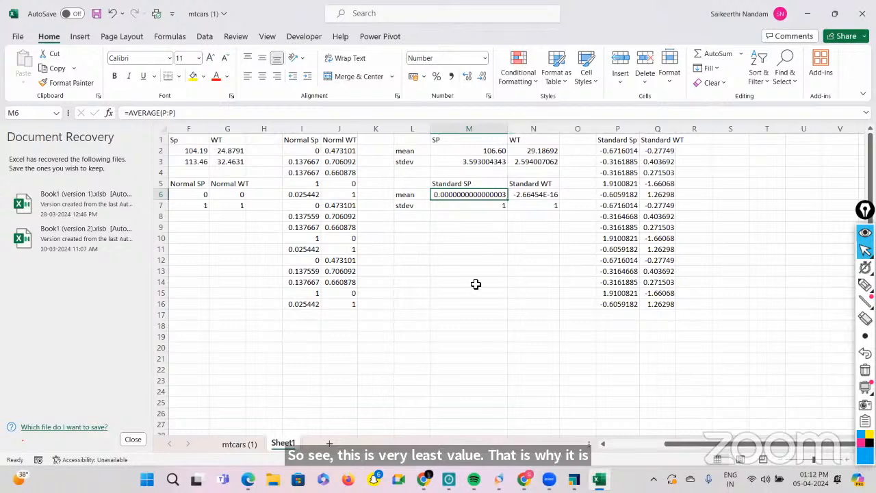
scroll(475, 284, "down", 5)
scroll(475, 284, "up", 5)
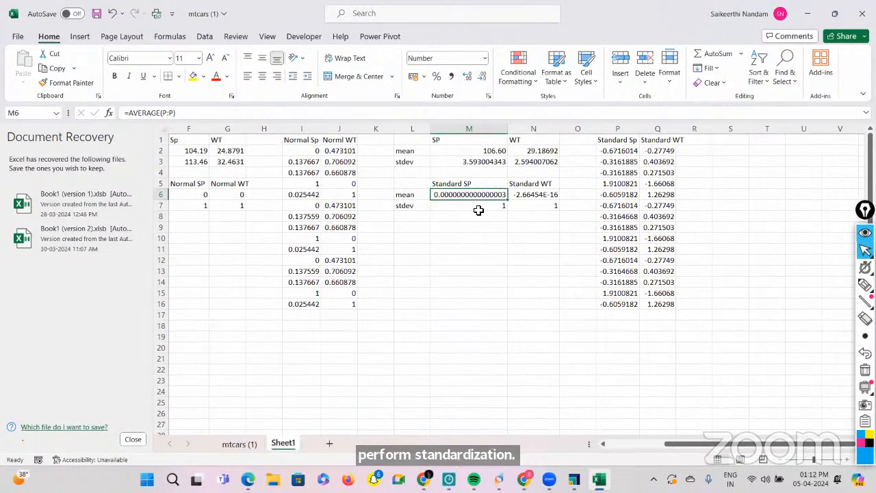
Step: Switch to the Data Preprocessing course page in Edge and show the Data Scaling slide in full screen
scroll(479, 210, "left", 5)
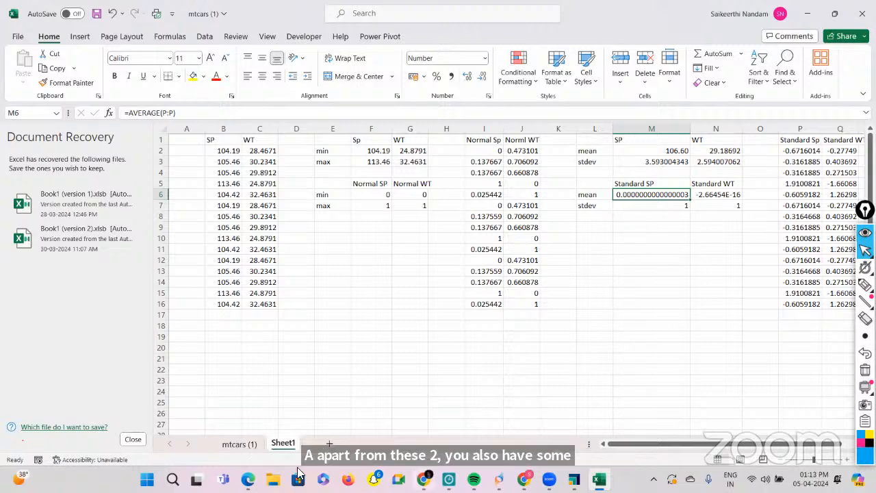
left_click(247, 478)
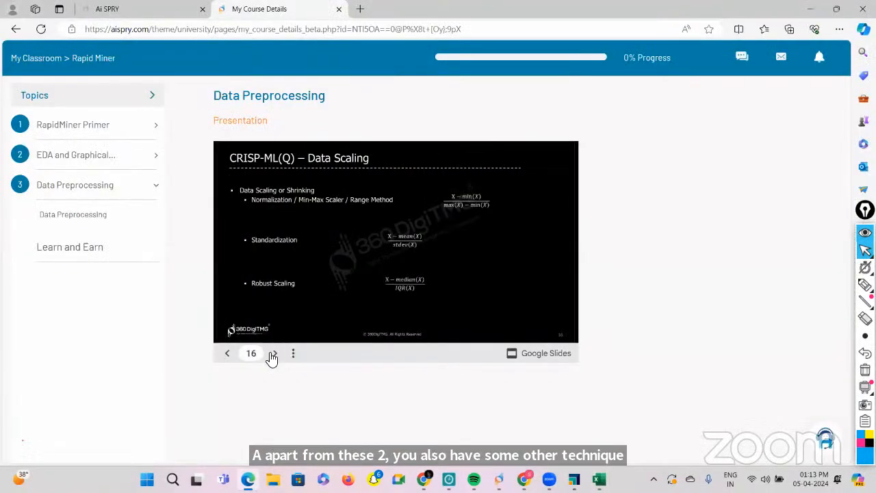
left_click(293, 353)
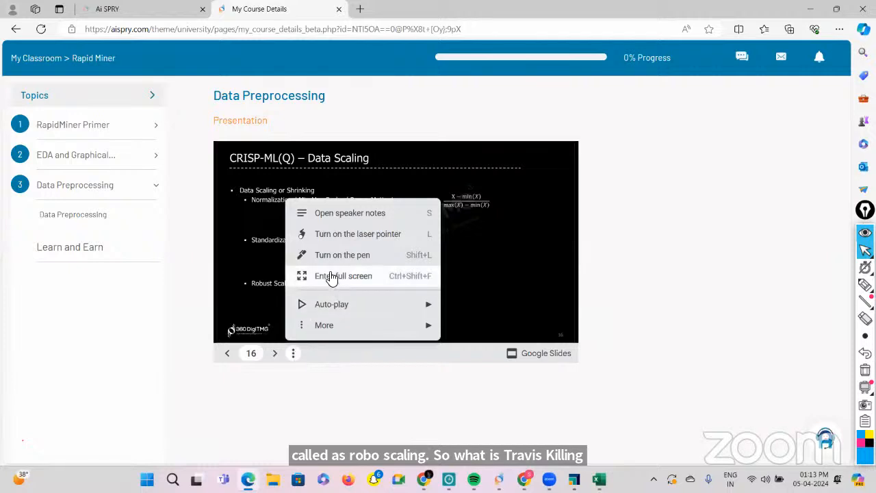
left_click(331, 277)
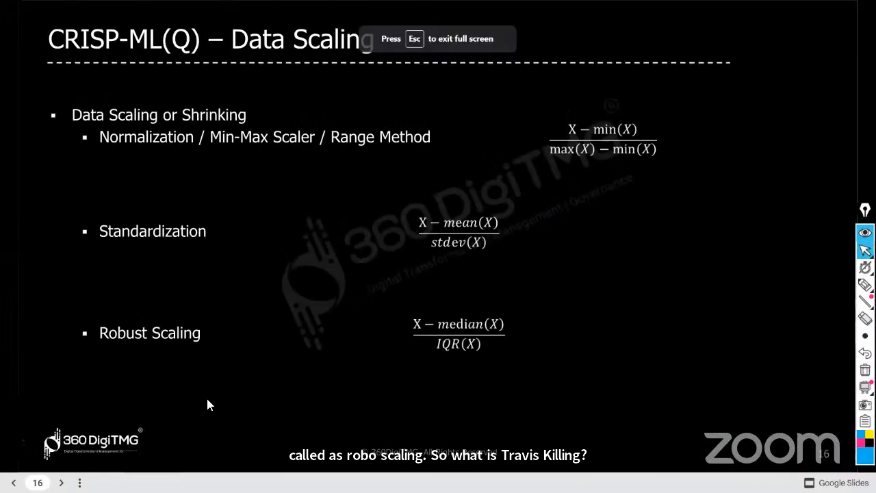
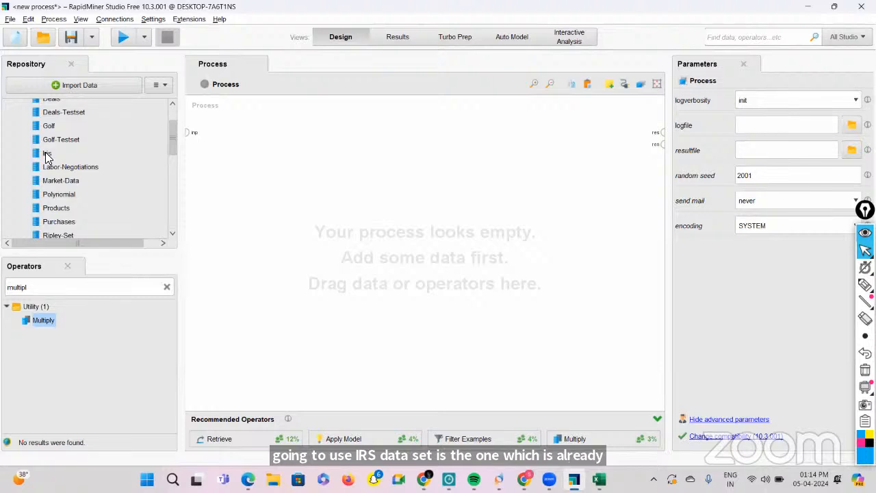
Step: In RapidMiner Studio, add the Iris sample data and a Multiply operator to the process, and connect the Iris output to Multiply
left_click_drag(46, 156, 268, 167)
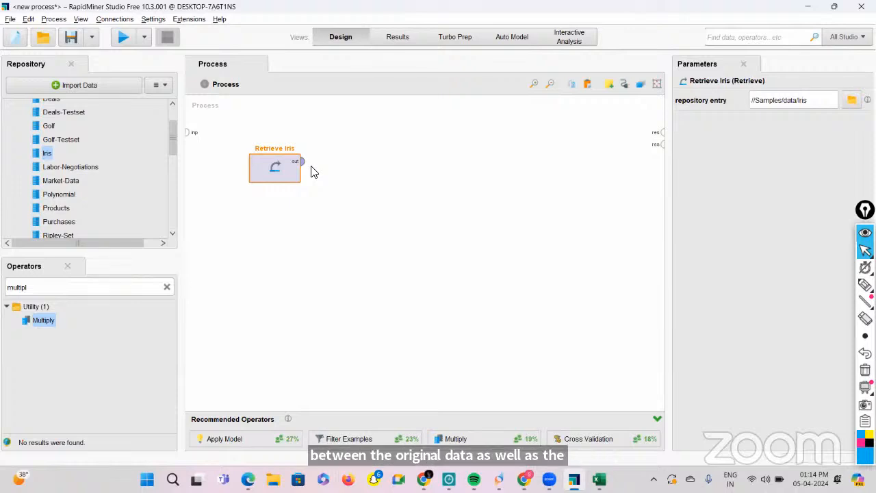
left_click_drag(43, 319, 318, 166)
left_click_drag(366, 152, 364, 157)
left_click_drag(303, 162, 325, 165)
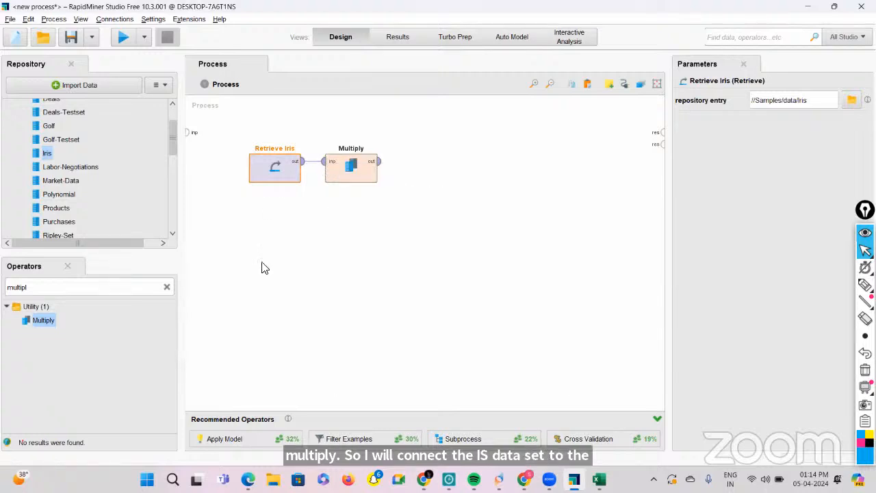
Step: Search the operators for "normal" and add a Normalize operator to the process, placing it below Multiply
left_click(167, 289)
type("normal")
left_click_drag(58, 334, 444, 160)
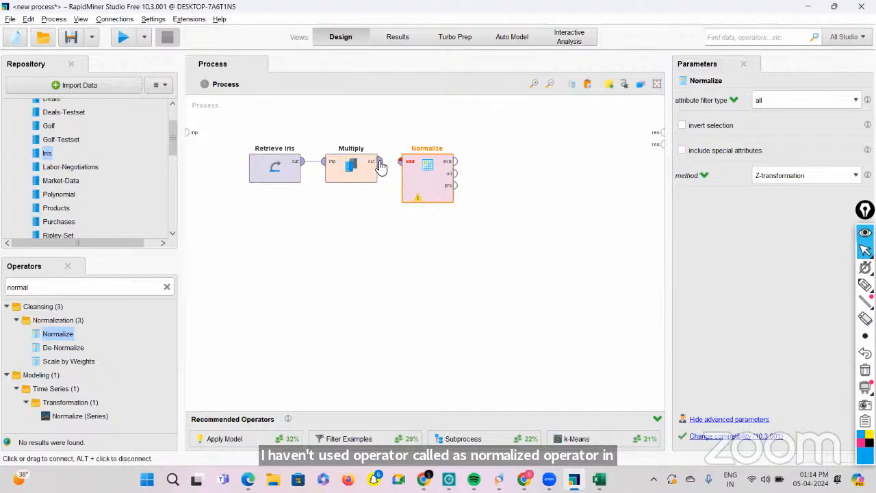
mouse_move(381, 166)
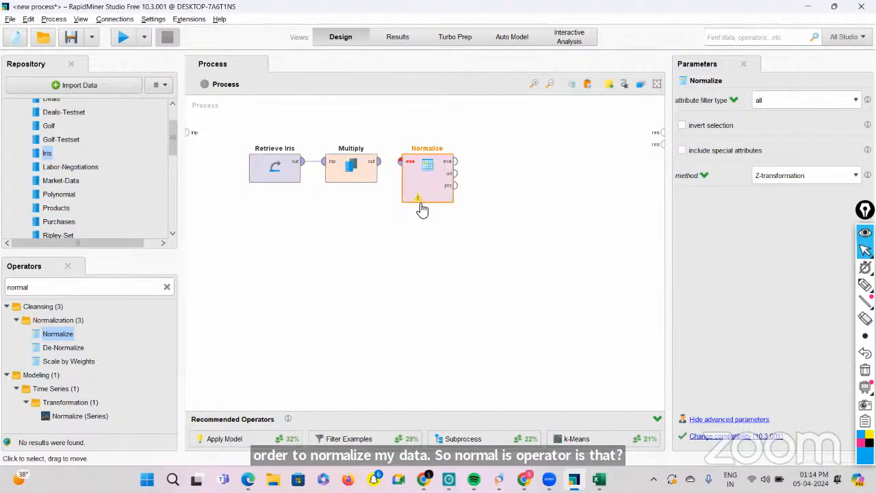
left_click_drag(419, 198, 380, 315)
Step: Connect Multiply's first output to the first result port and its second output to Normalize, and move Normalize to the right of Multiply
left_click(381, 164)
left_click(380, 162)
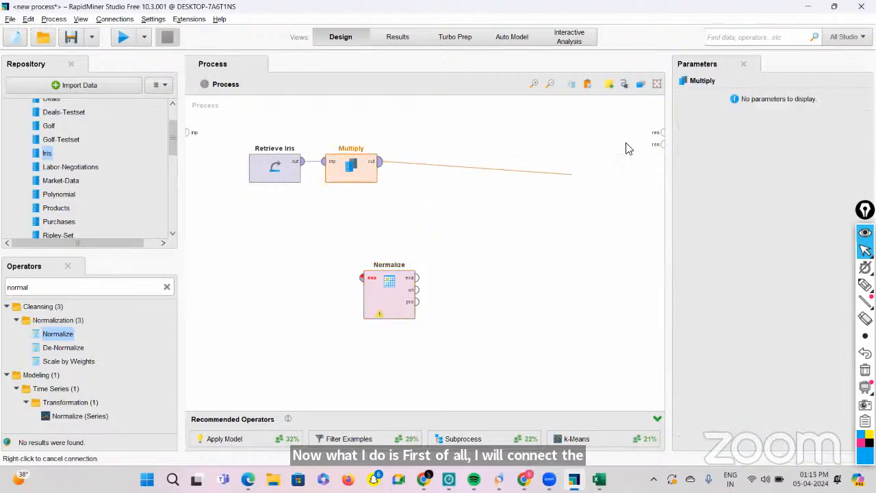
left_click(661, 133)
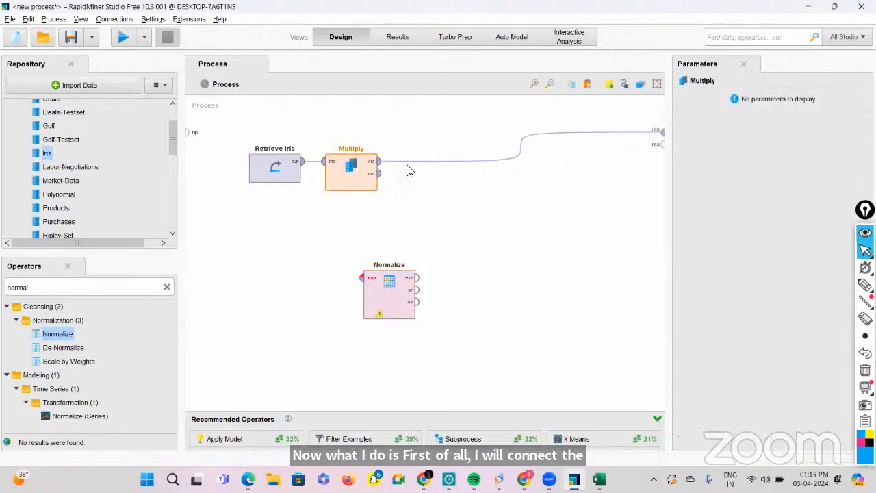
left_click(379, 173)
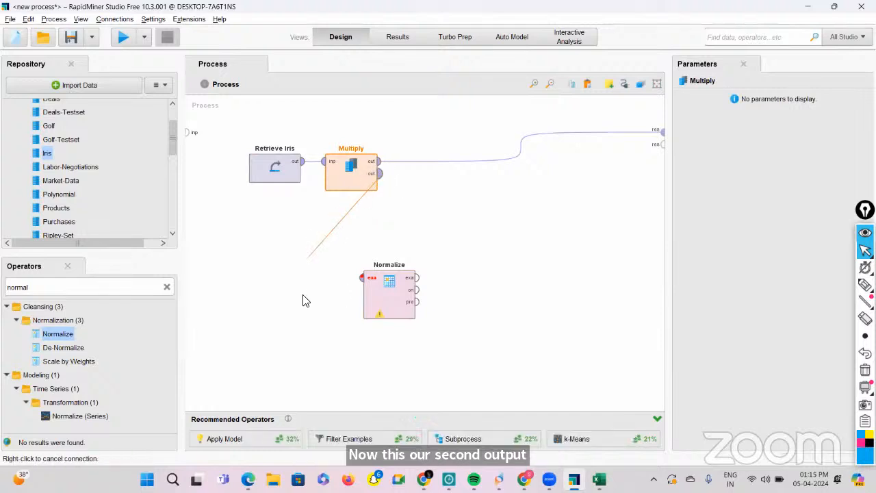
left_click(361, 278)
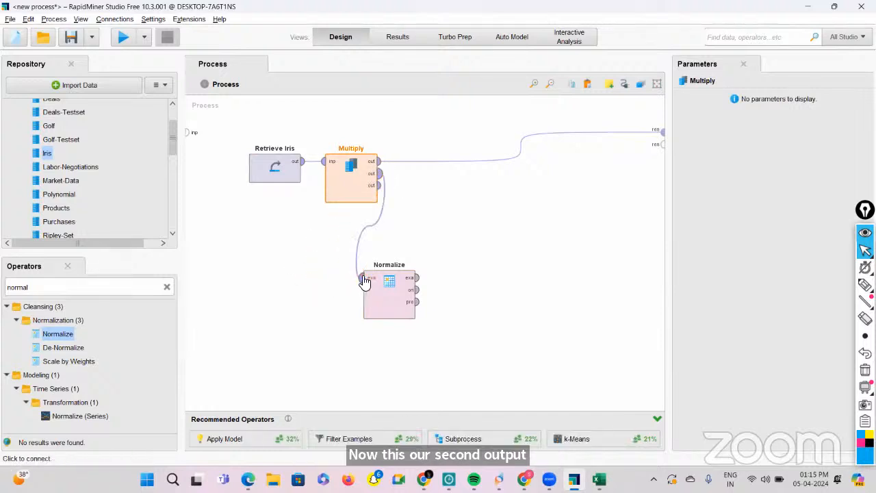
left_click_drag(391, 303, 470, 273)
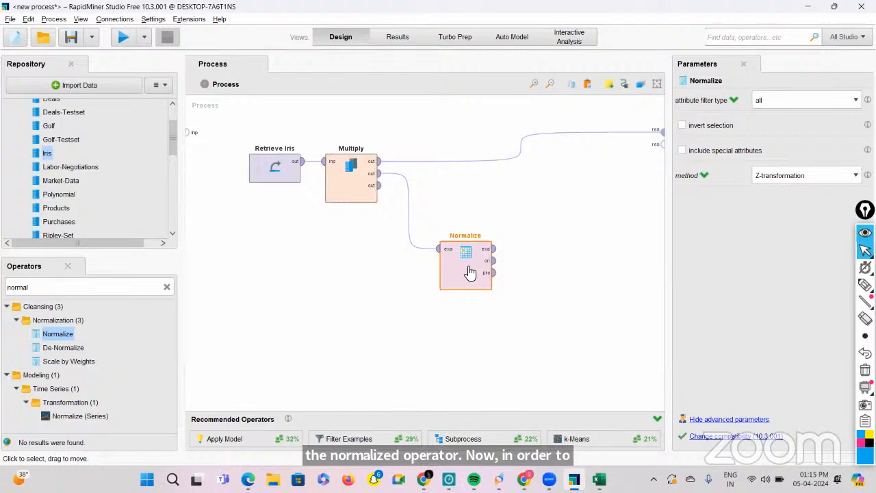
Step: Set the Normalize method to range transformation and connect its example set output to the second result port
left_click(807, 178)
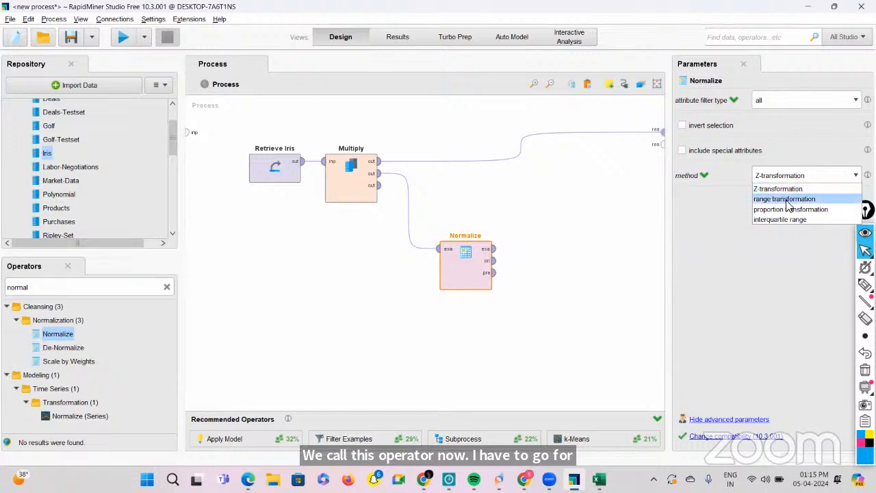
left_click(786, 199)
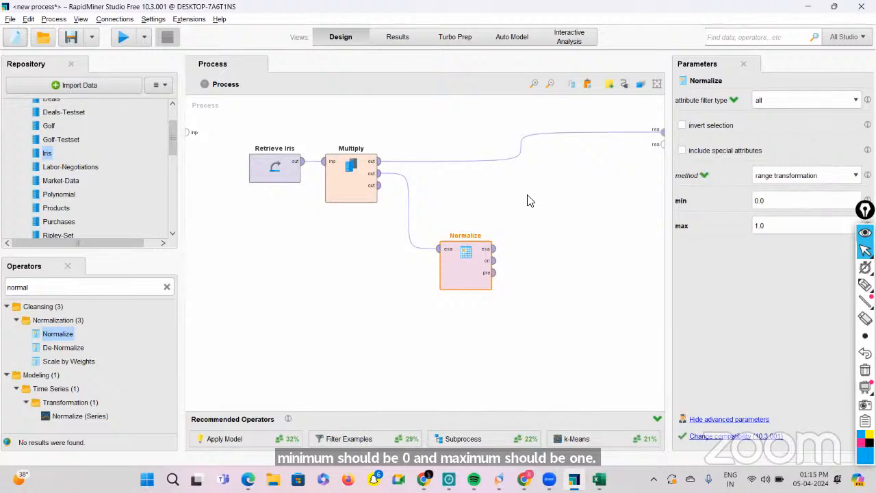
left_click(496, 251)
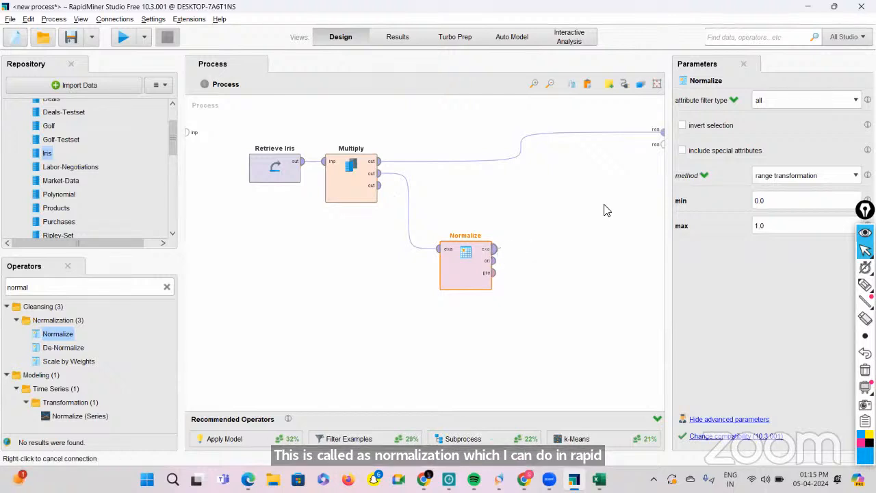
left_click(662, 147)
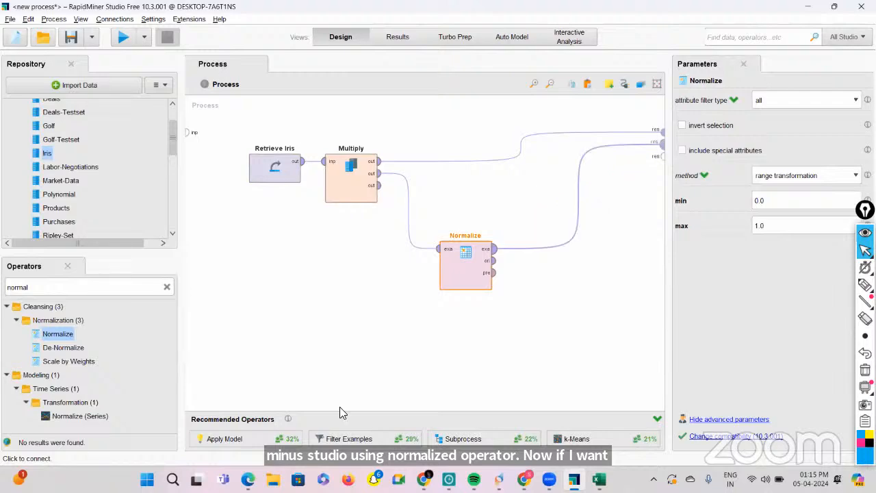
Step: Run the process and compare the normalized Iris example set with the original one from Multiply
left_click(123, 37)
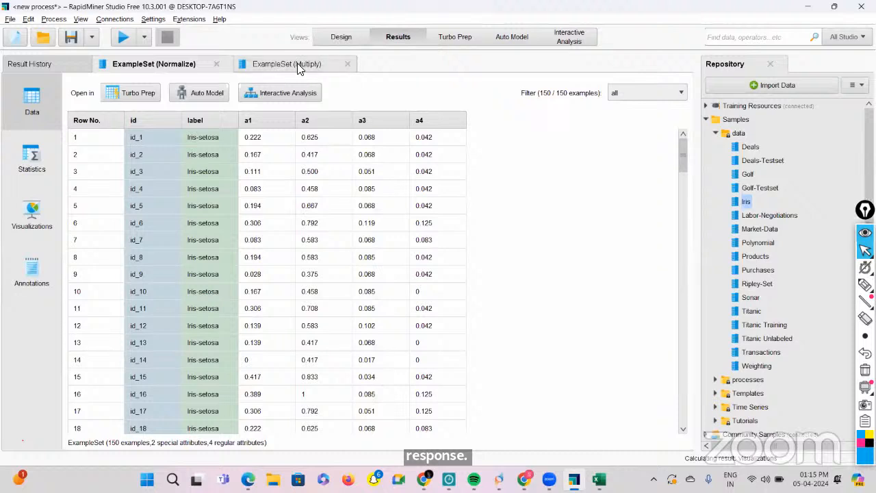
left_click(298, 66)
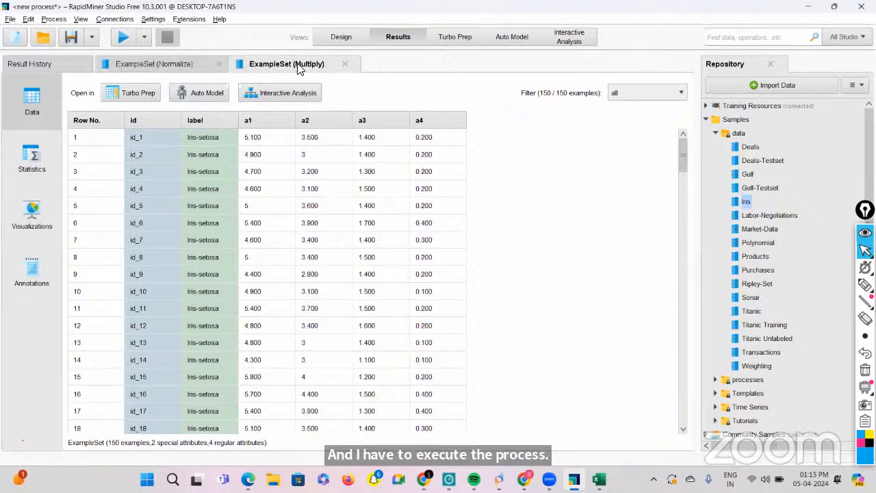
left_click(193, 64)
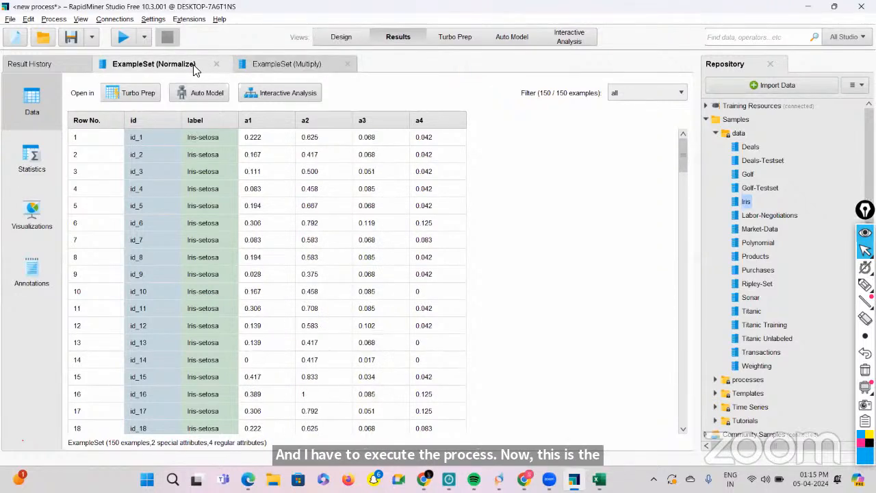
left_click(255, 64)
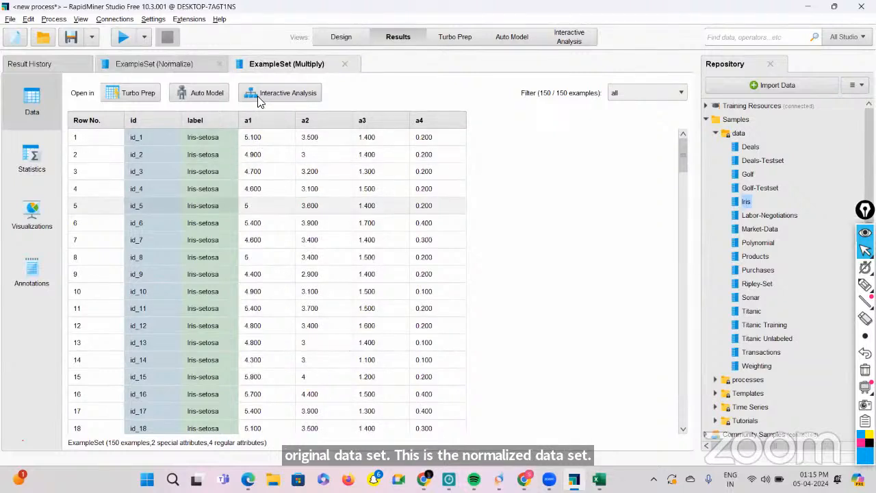
left_click(184, 64)
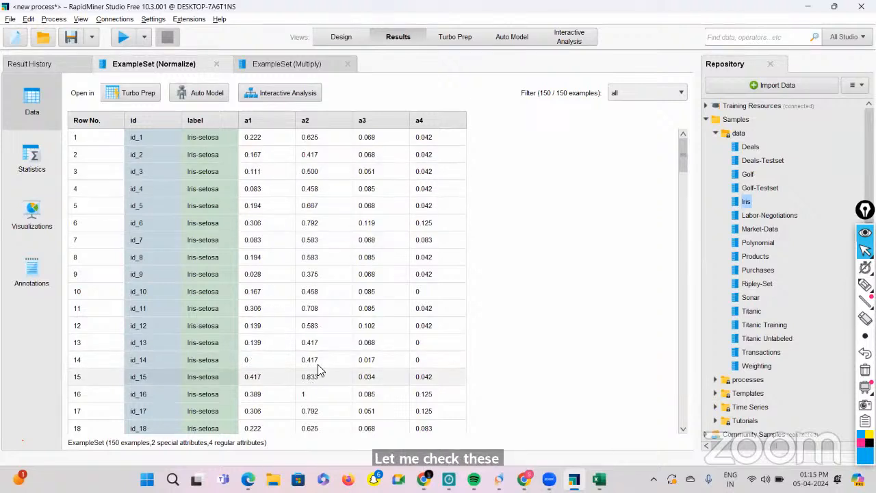
Step: Add a second Normalize operator to the process design directly below the first and connect Multiply's third output to its input
left_click(346, 39)
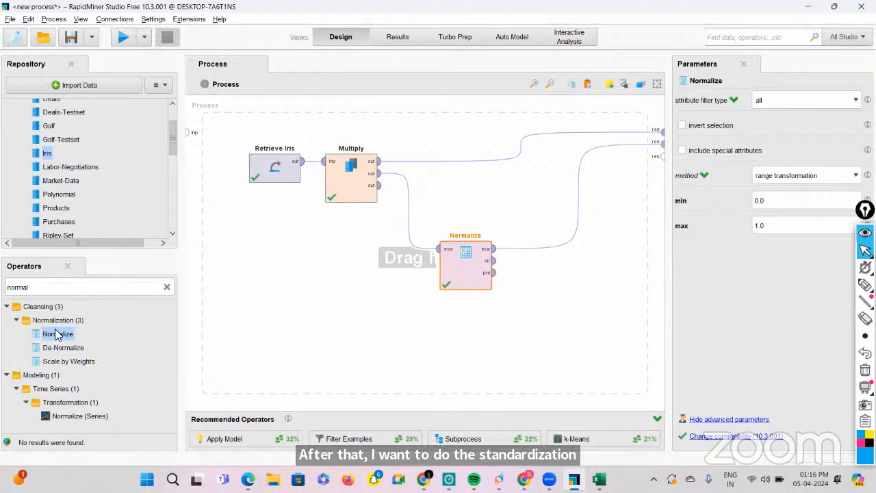
left_click_drag(56, 338, 445, 330)
left_click_drag(468, 262, 479, 200)
left_click_drag(479, 352, 483, 266)
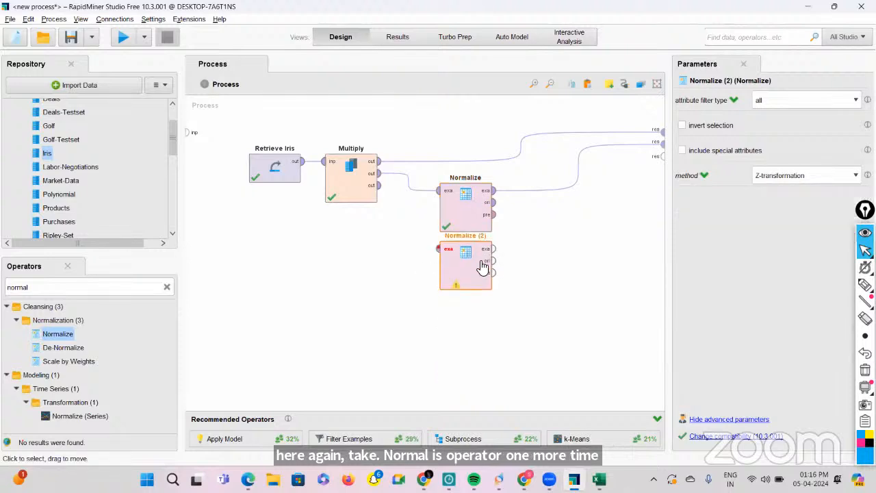
left_click(381, 186)
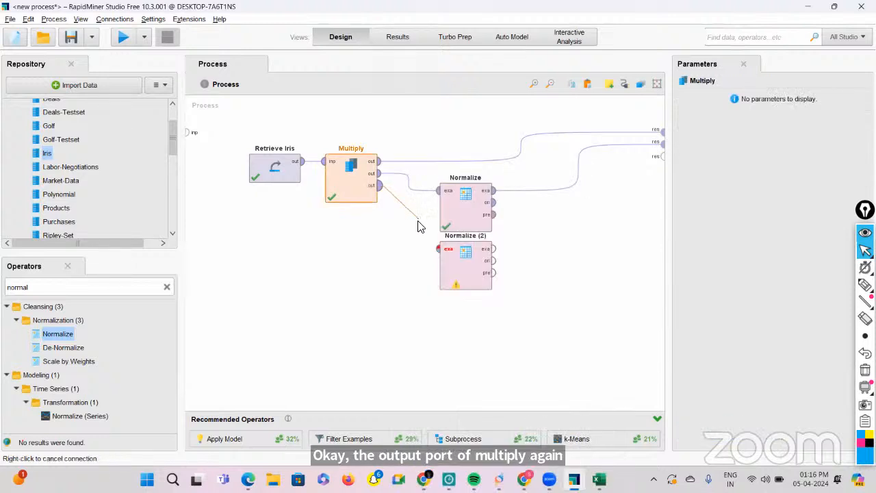
left_click(438, 250)
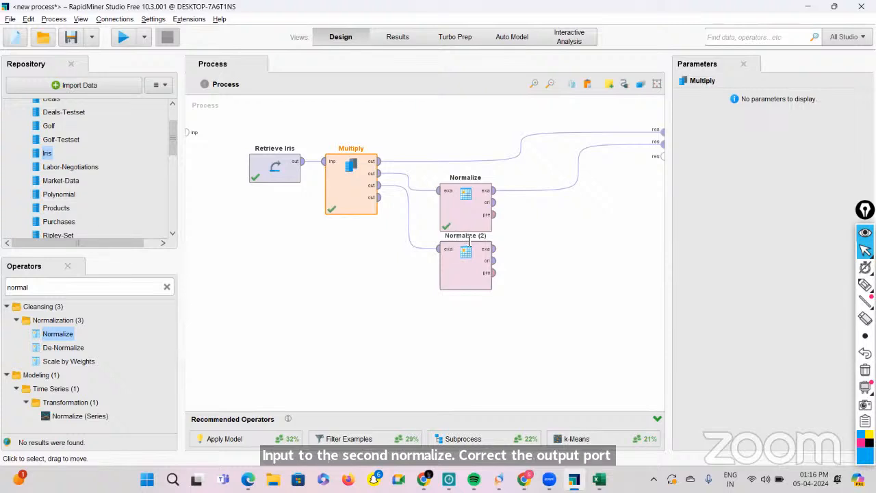
Step: Rename the second Normalize operator to Standardize, placed further below the first, and connect its example set output to the third result port
left_click_drag(466, 254, 466, 283)
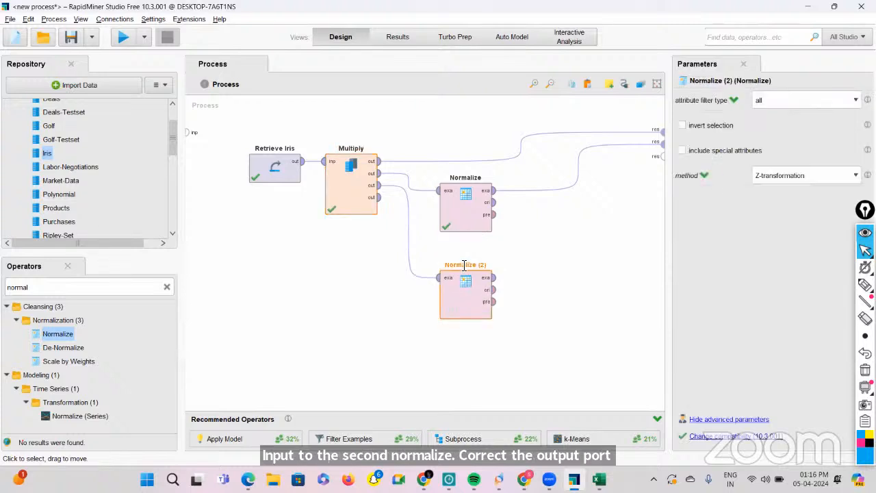
right_click(464, 264)
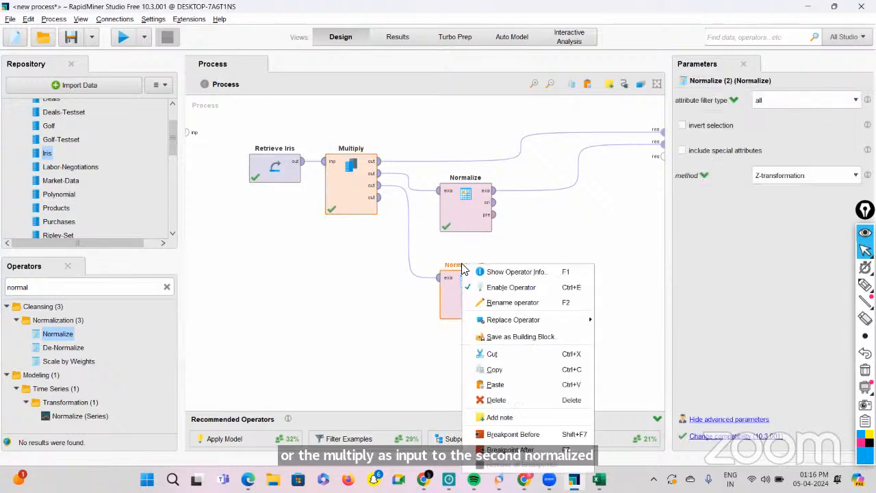
left_click(493, 302)
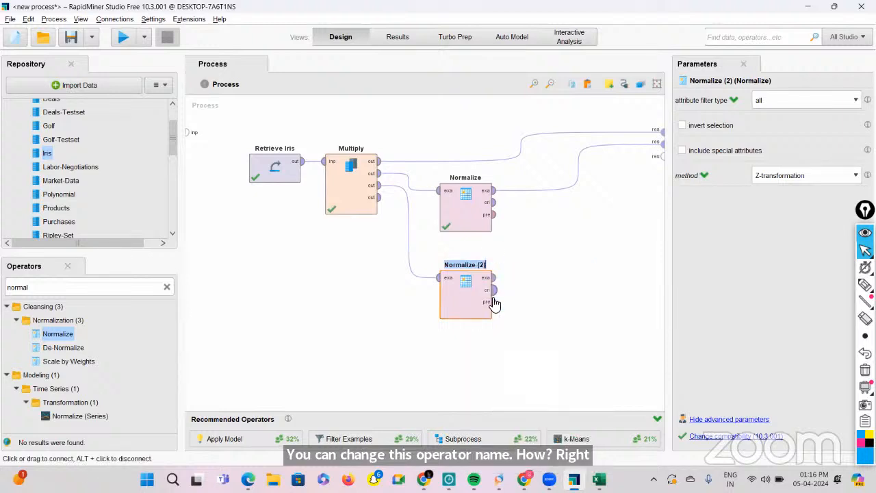
type("Stand")
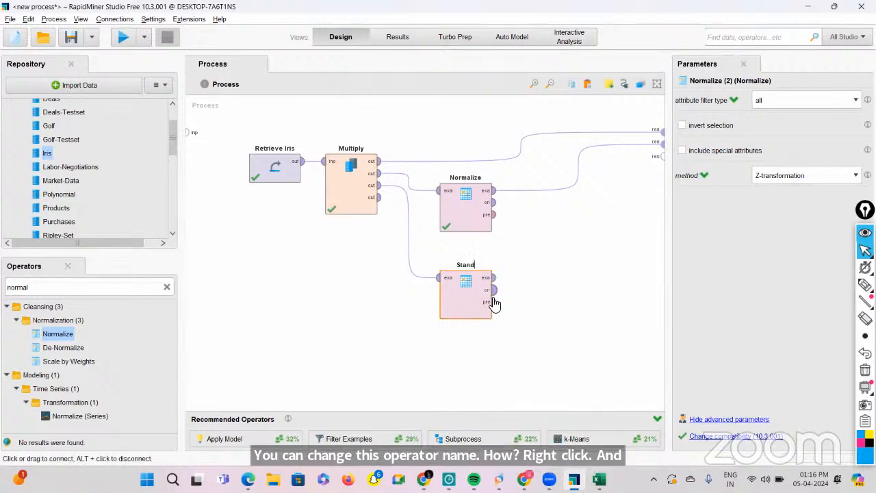
type("ardize")
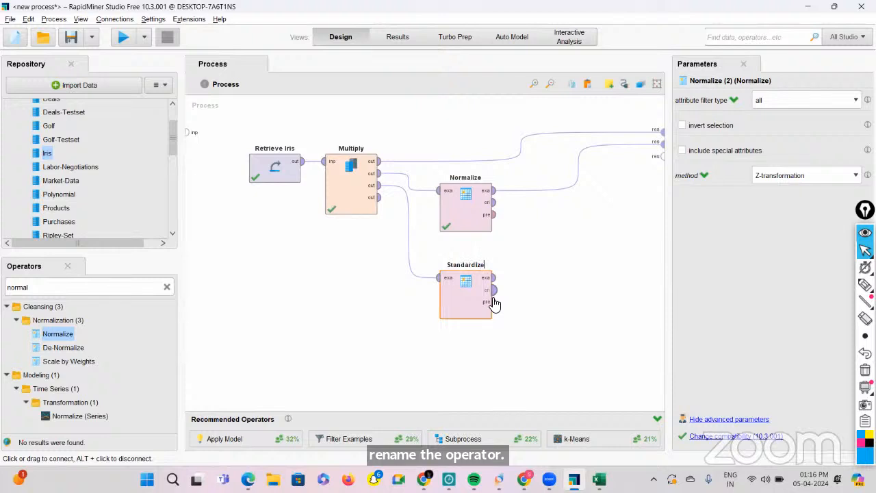
left_click(457, 304)
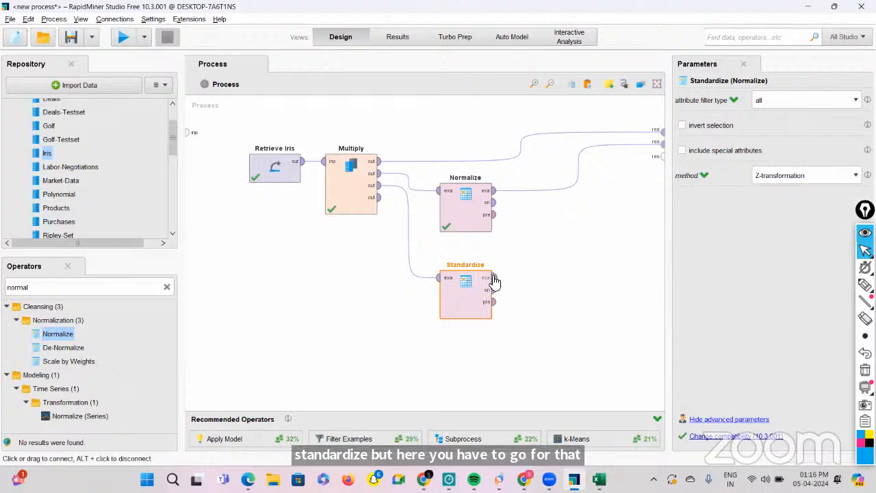
left_click_drag(492, 278, 662, 156)
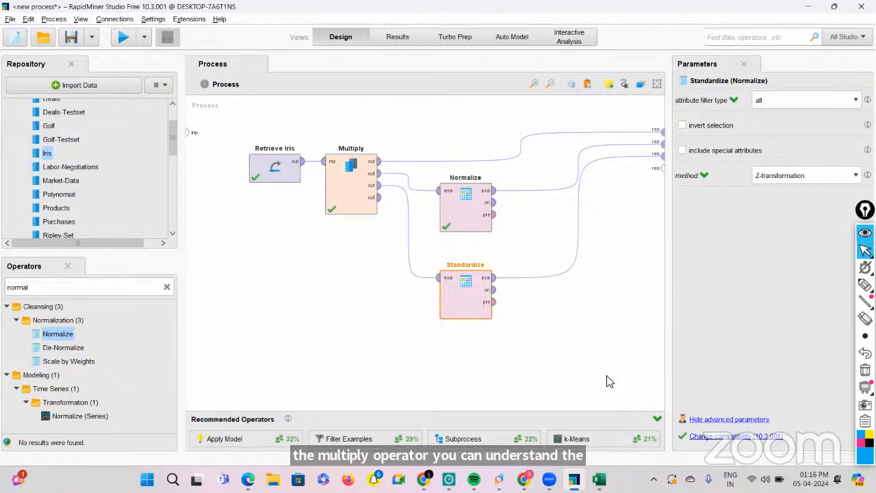
Step: Run the process, compare the original, normalized and standardized Iris example sets, and return to the process design
left_click(122, 37)
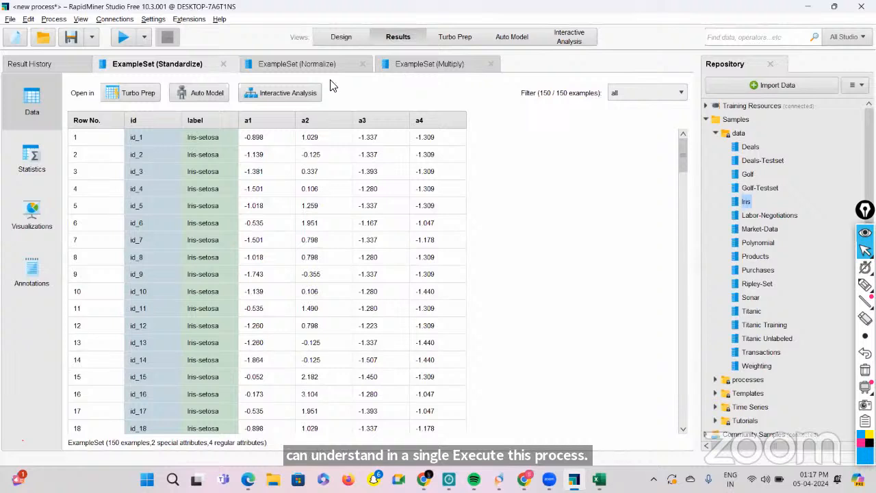
left_click(427, 61)
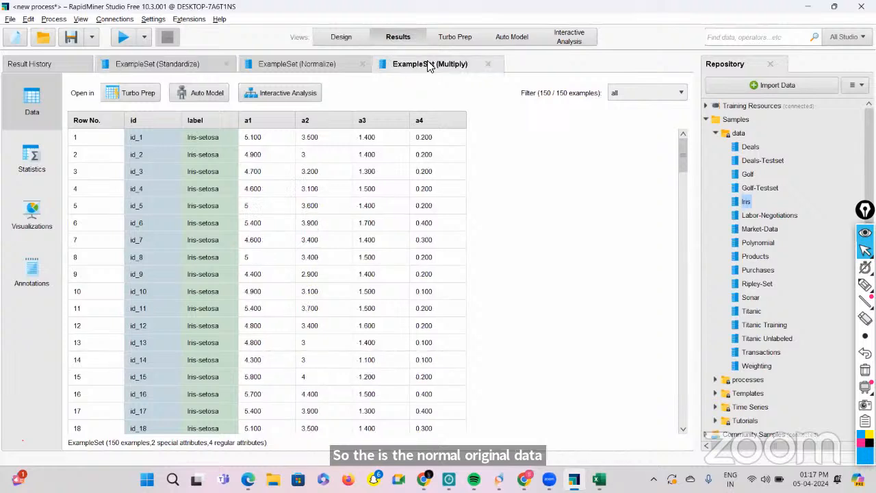
left_click(309, 65)
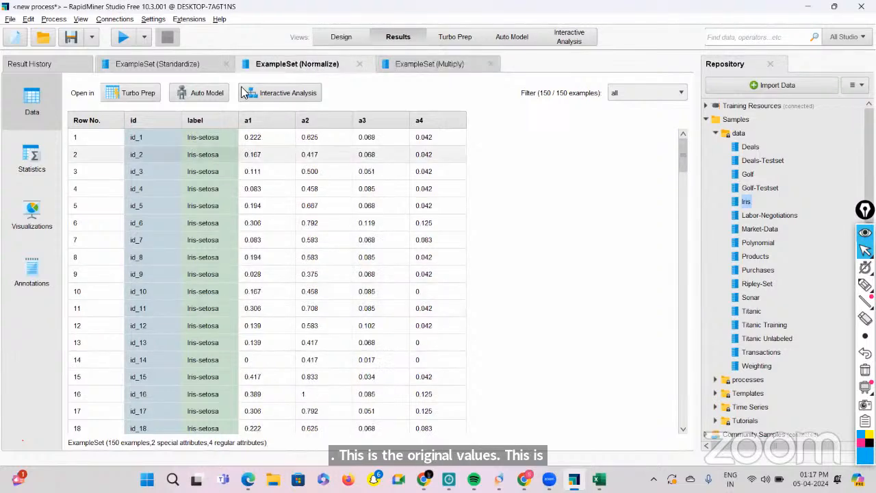
left_click(194, 64)
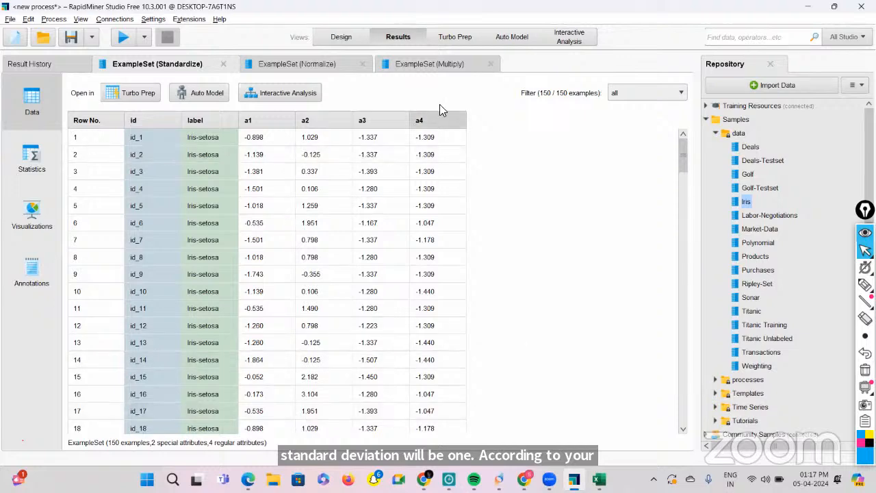
left_click(340, 36)
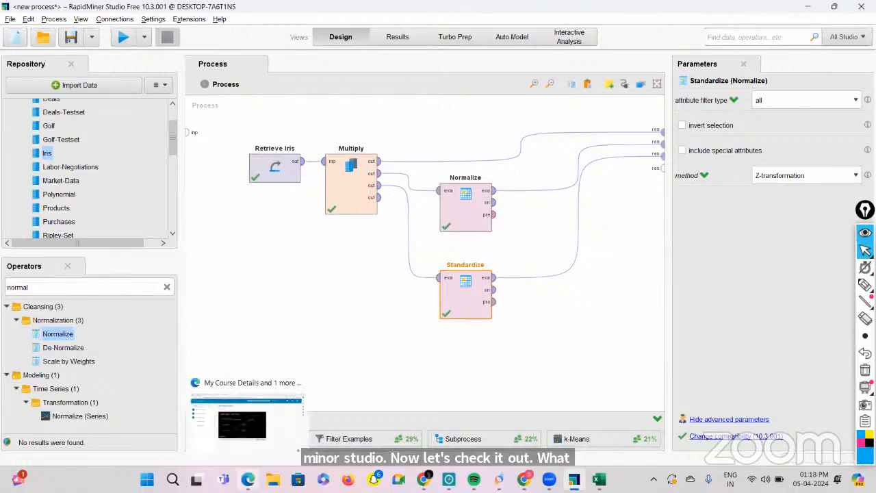
Step: Switch to the Data Preprocessing presentation in Edge, show it full screen and advance through the Feature Selection slide to its correlation coefficient point
key("alt+Tab")
left_click(292, 353)
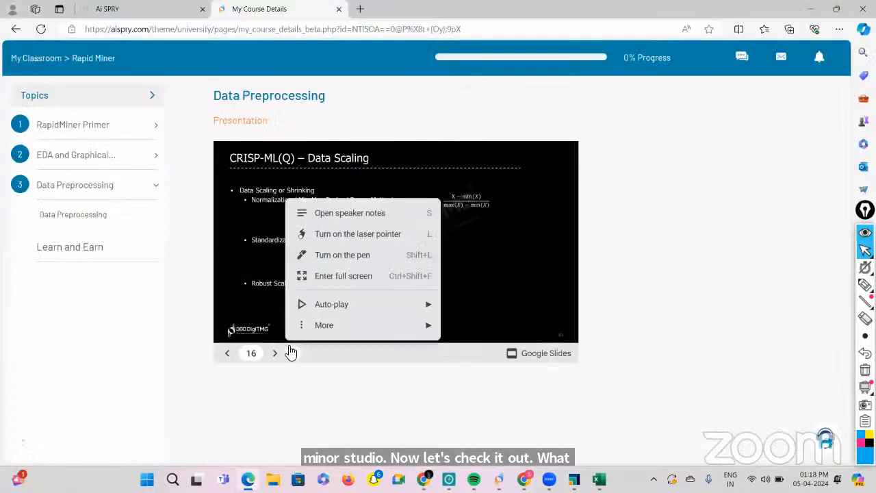
left_click(323, 280)
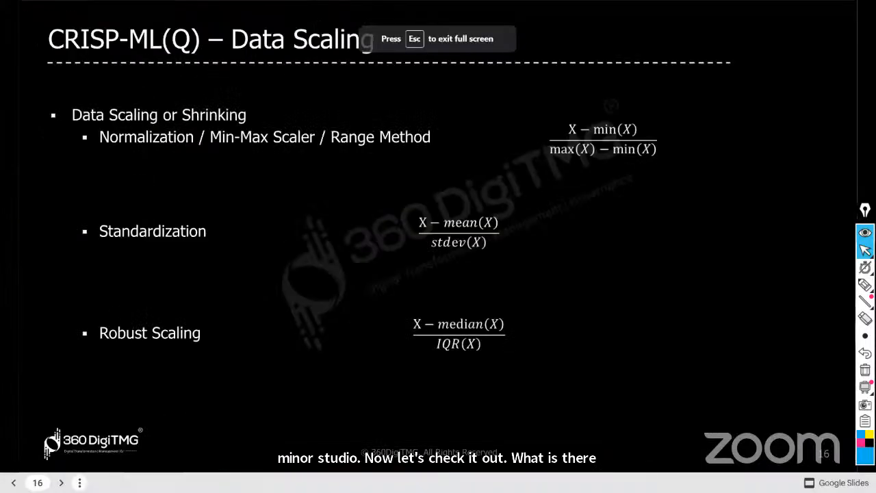
key("Right")
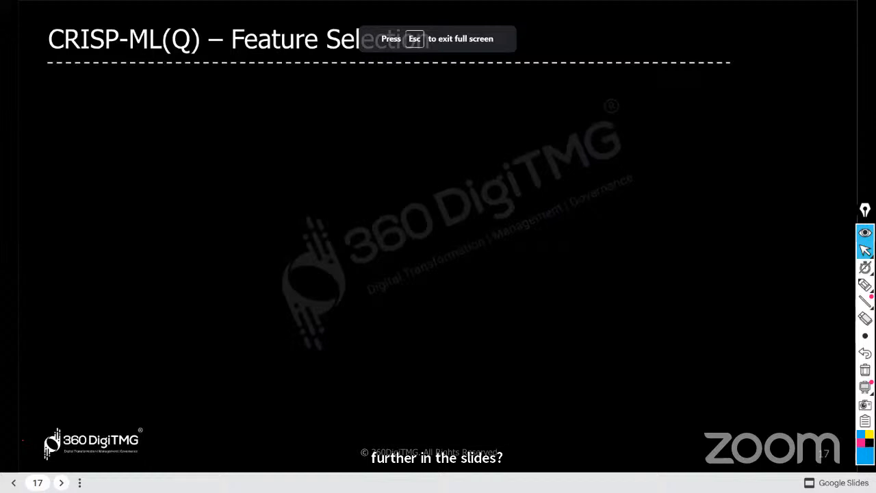
key("Right")
key("Right")
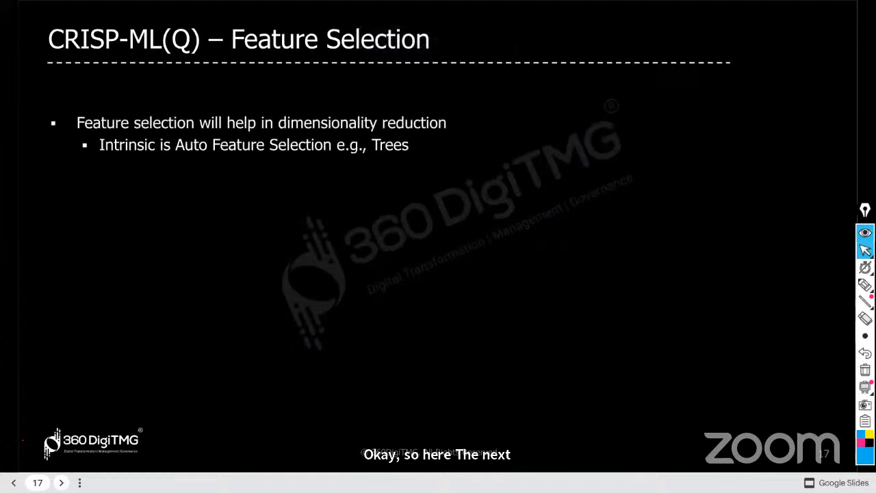
key("Right")
key("Right")
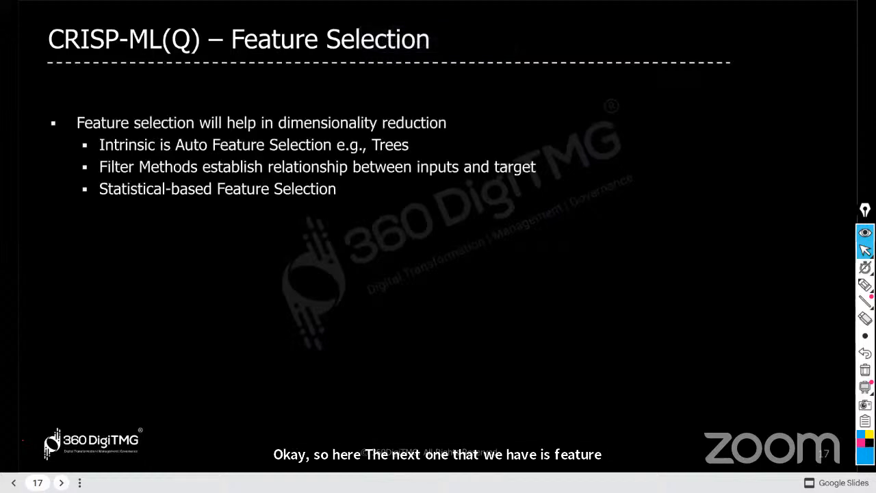
key("Right")
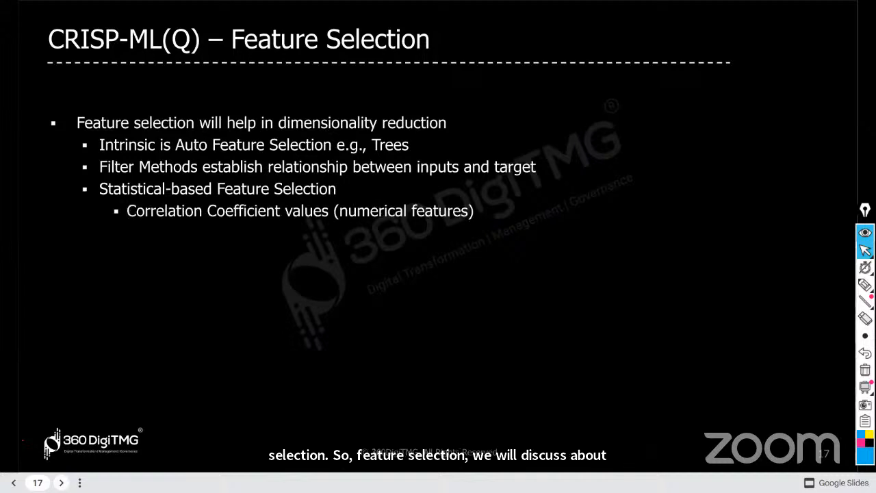